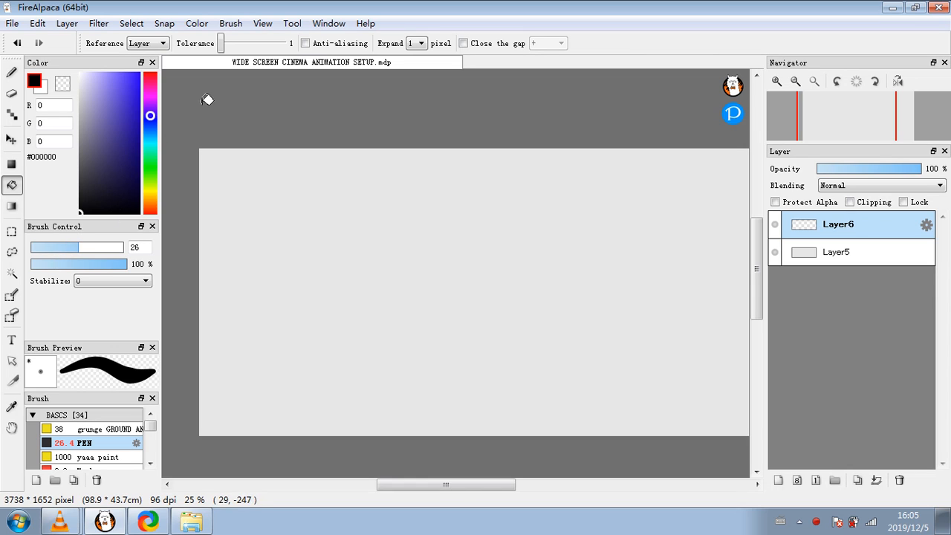
- Switch to the Brush tool with the PEN brush for drawing on Layer6
{"action": "left_click", "coordinate": [11, 73]}
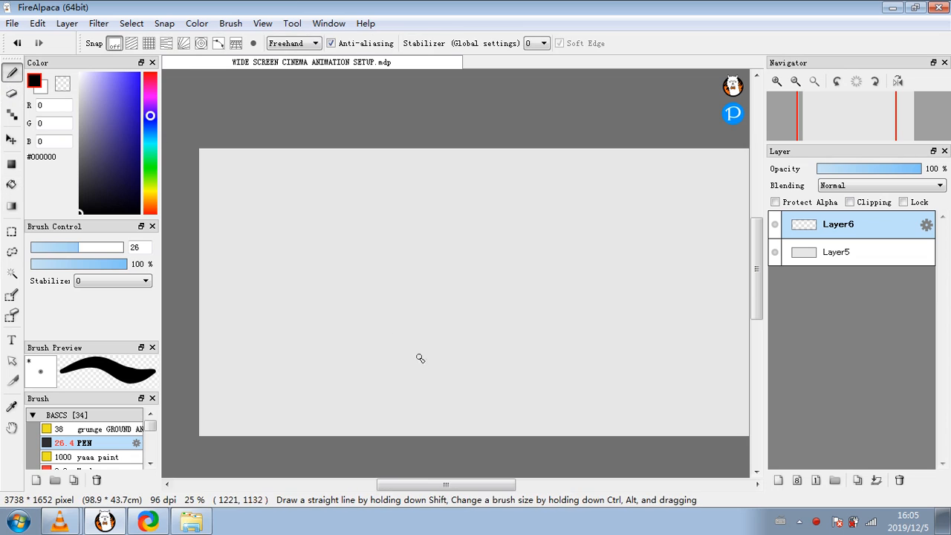
{"action": "left_click_drag", "start_coordinate": [418, 492], "coordinate": [427, 496]}
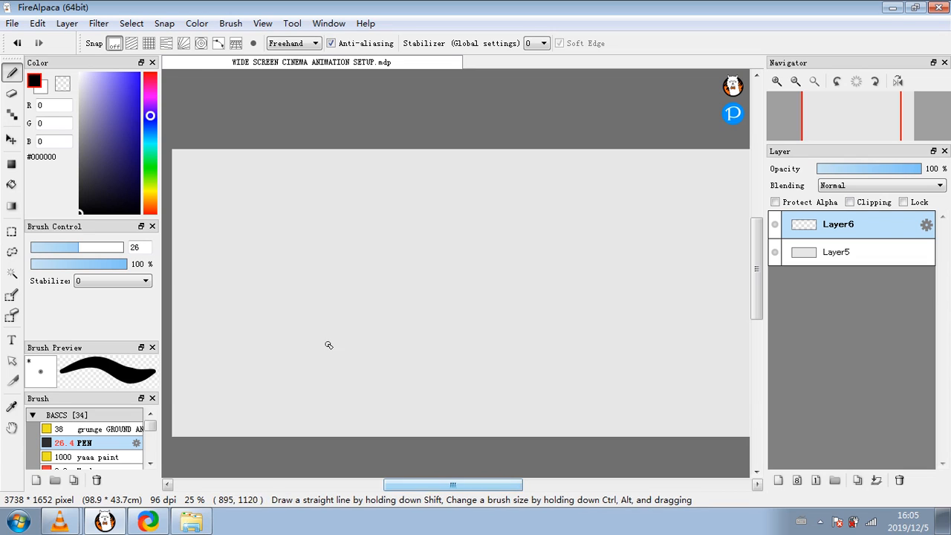
{"action": "left_click", "coordinate": [264, 24]}
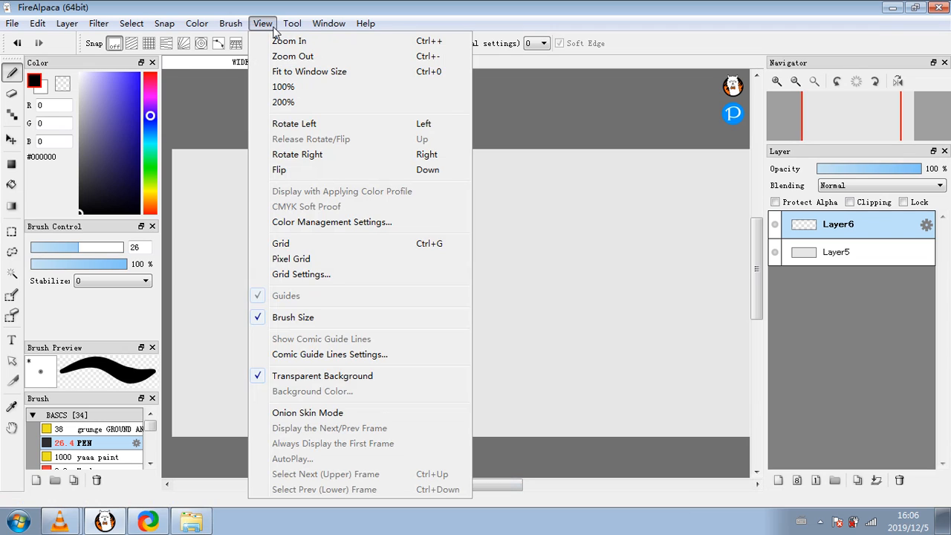
{"action": "left_click", "coordinate": [271, 28]}
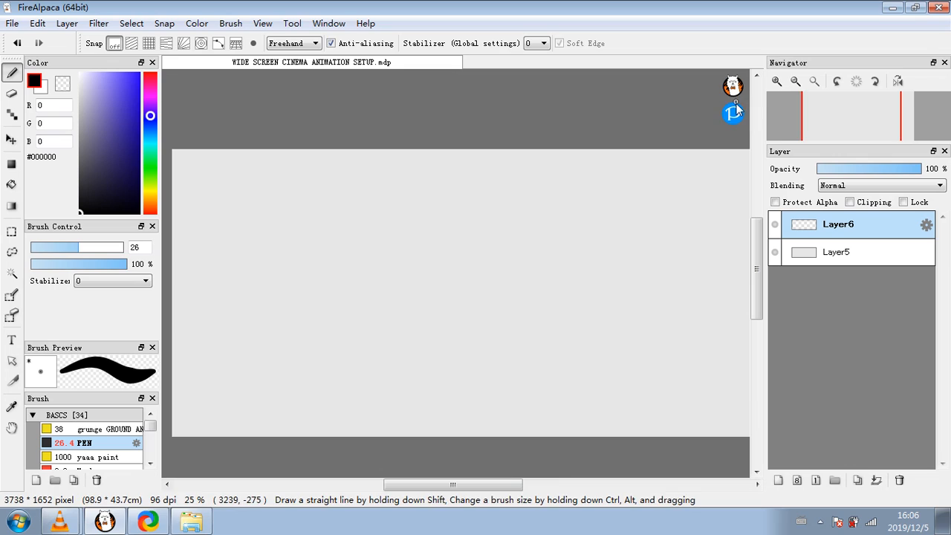
{"action": "mouse_move", "coordinate": [772, 86]}
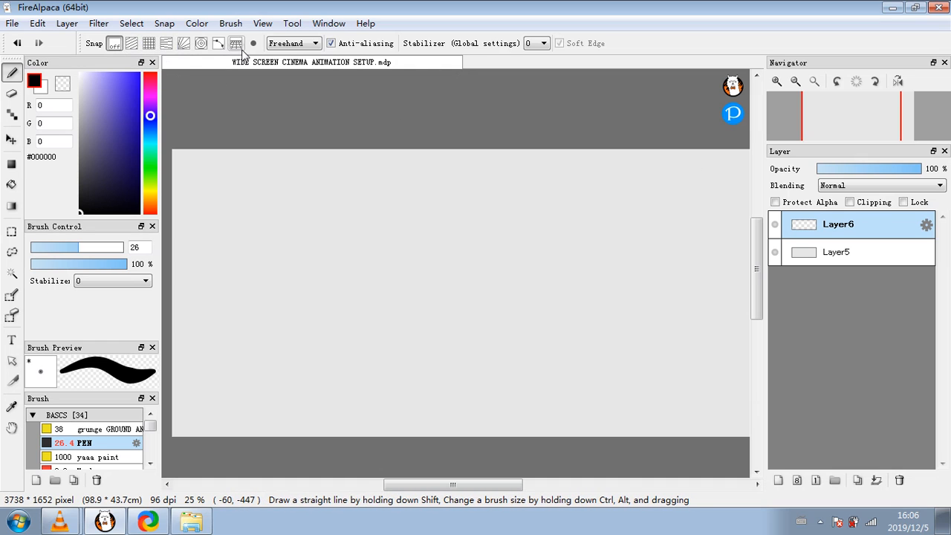
- Turn on parallel snapping and draw five diagonal strokes sloping down to the right across the upper-left canvas
{"action": "left_click", "coordinate": [134, 47]}
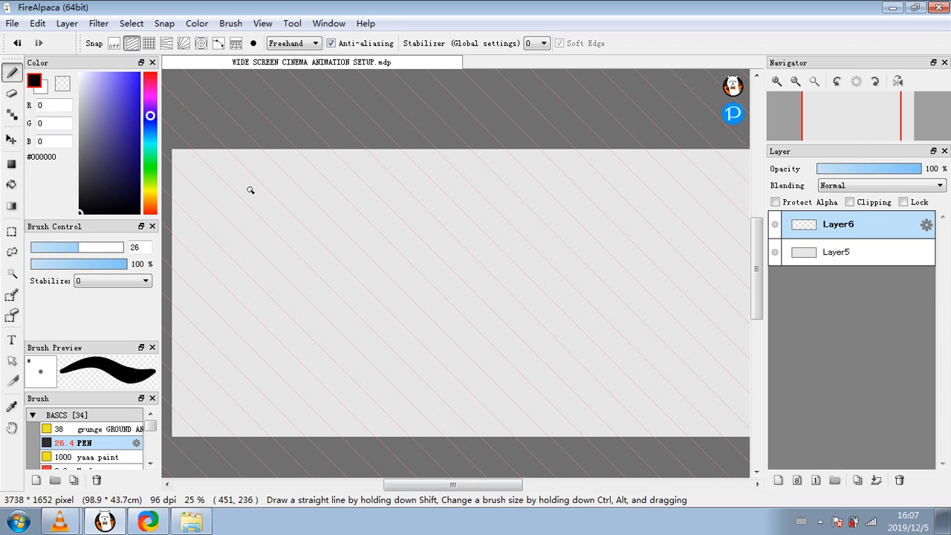
{"action": "left_click_drag", "start_coordinate": [237, 175], "coordinate": [370, 306]}
{"action": "left_click_drag", "start_coordinate": [215, 209], "coordinate": [357, 352]}
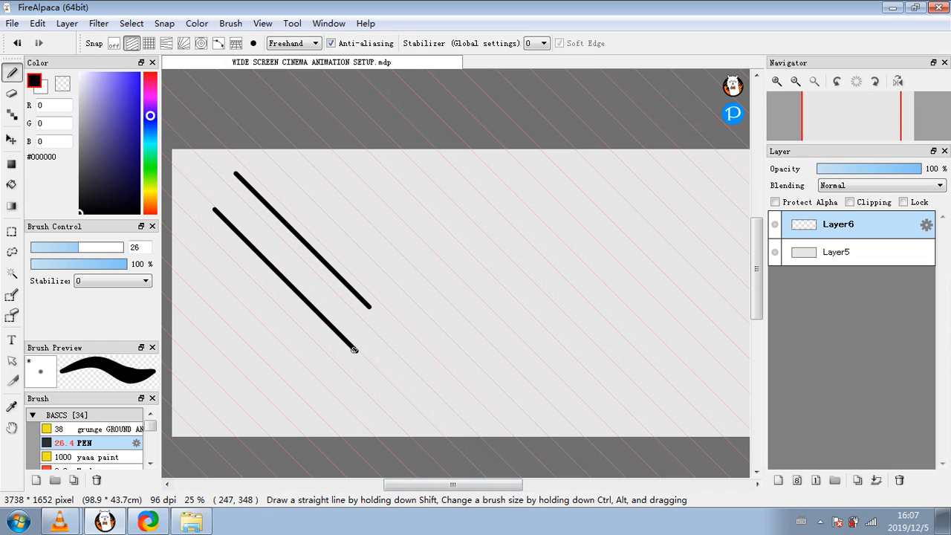
{"action": "left_click_drag", "start_coordinate": [291, 214], "coordinate": [402, 323]}
{"action": "left_click_drag", "start_coordinate": [289, 165], "coordinate": [390, 266]}
{"action": "left_click_drag", "start_coordinate": [335, 195], "coordinate": [405, 261]}
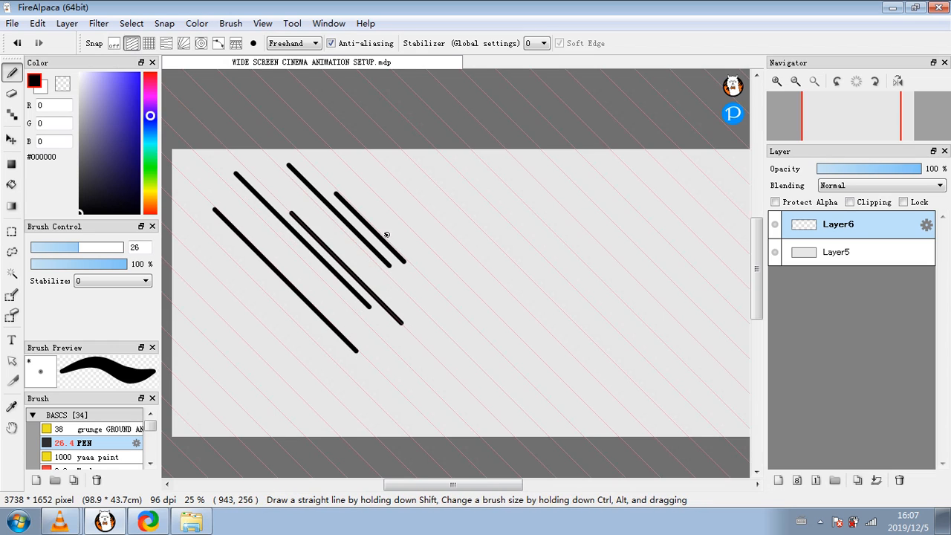
- Reorient the parallel snap guides to rise toward the right and draw three strokes crossing the existing diagonals
{"action": "left_click", "coordinate": [253, 43]}
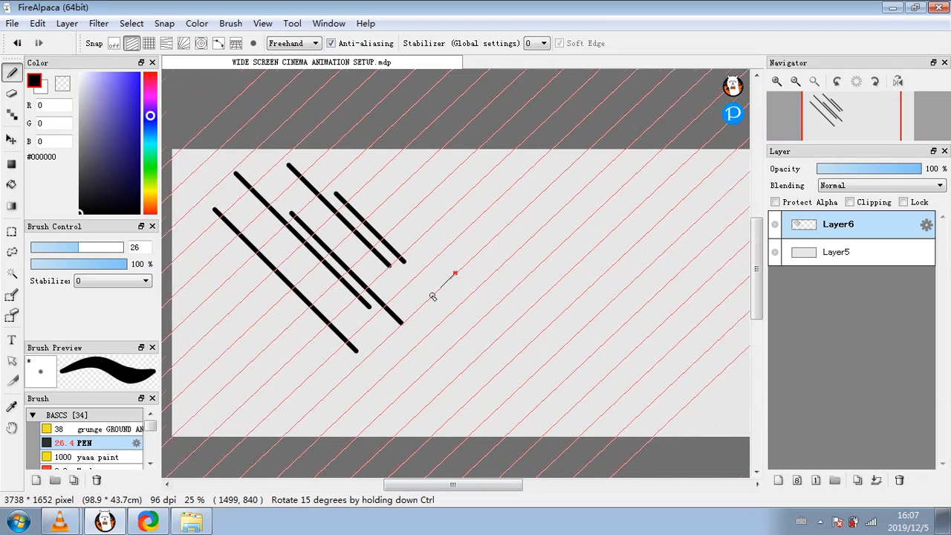
{"action": "left_click_drag", "start_coordinate": [529, 217], "coordinate": [355, 348]}
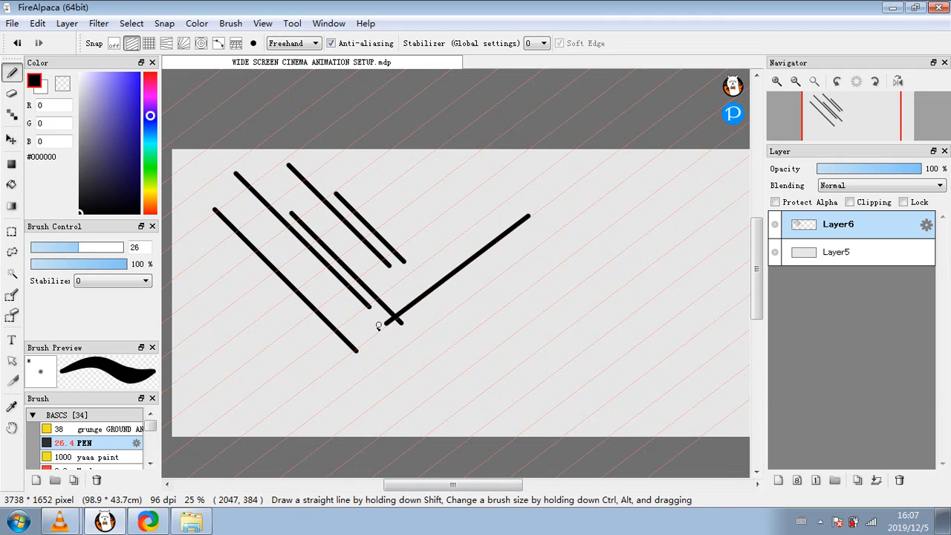
{"action": "left_click_drag", "start_coordinate": [480, 214], "coordinate": [364, 300]}
{"action": "left_click_drag", "start_coordinate": [574, 209], "coordinate": [325, 395]}
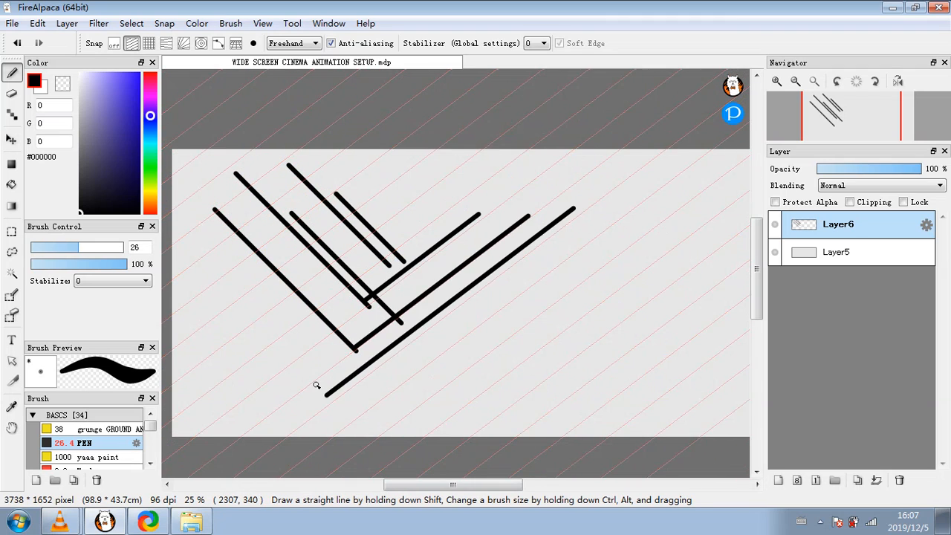
- Undo all the parallel diagonal strokes on Layer6 and turn snapping off
{"action": "left_click", "coordinate": [22, 44]}
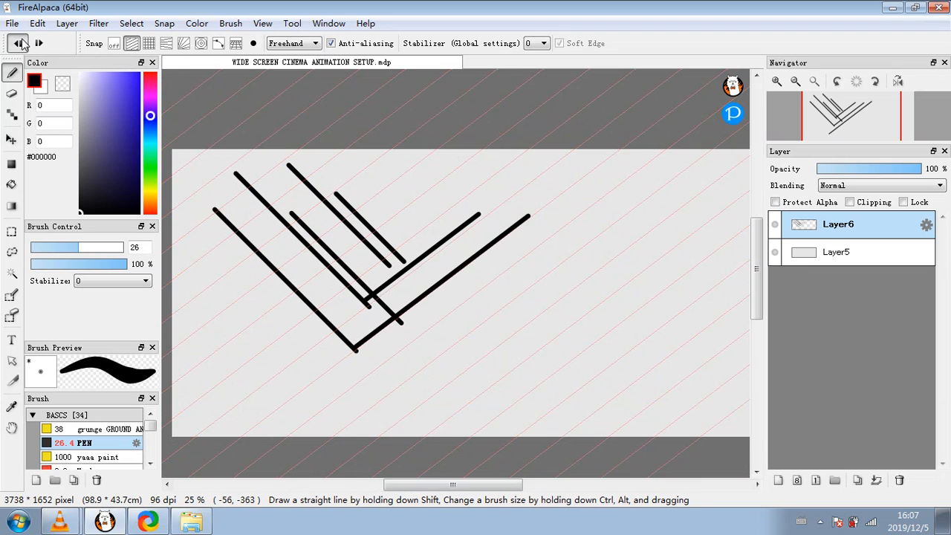
{"action": "left_click", "coordinate": [22, 44]}
{"action": "left_click", "coordinate": [21, 44]}
{"action": "left_click", "coordinate": [22, 44]}
{"action": "left_click", "coordinate": [22, 43]}
{"action": "left_click", "coordinate": [22, 43]}
{"action": "left_click", "coordinate": [21, 44]}
{"action": "left_click", "coordinate": [22, 44]}
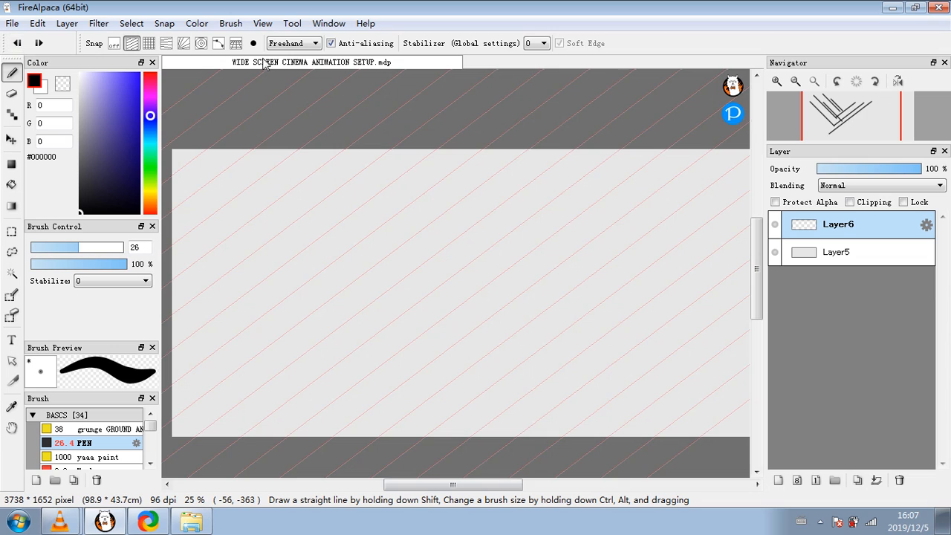
{"action": "left_click", "coordinate": [114, 43]}
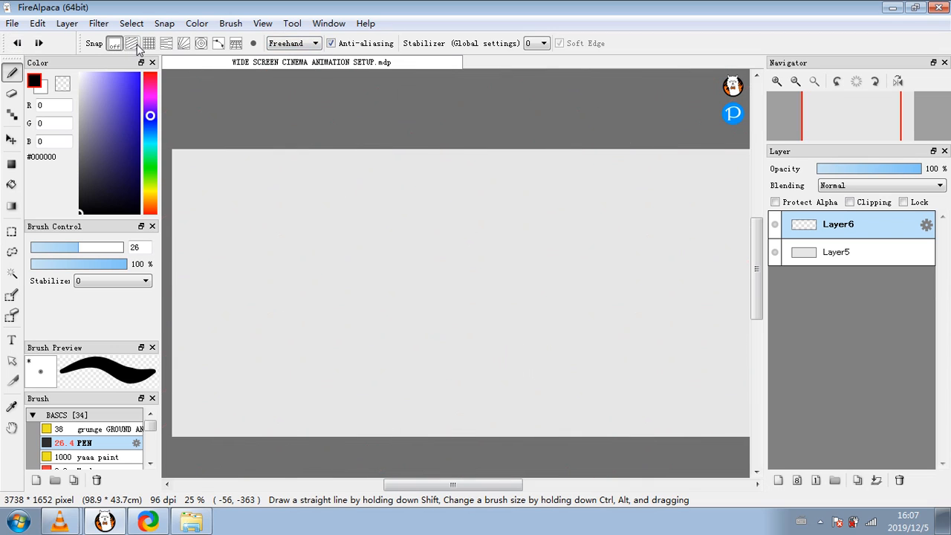
- Turn on horizontal and vertical crisscross snapping and draw three horizontal and four vertical strokes
{"action": "left_click", "coordinate": [148, 44]}
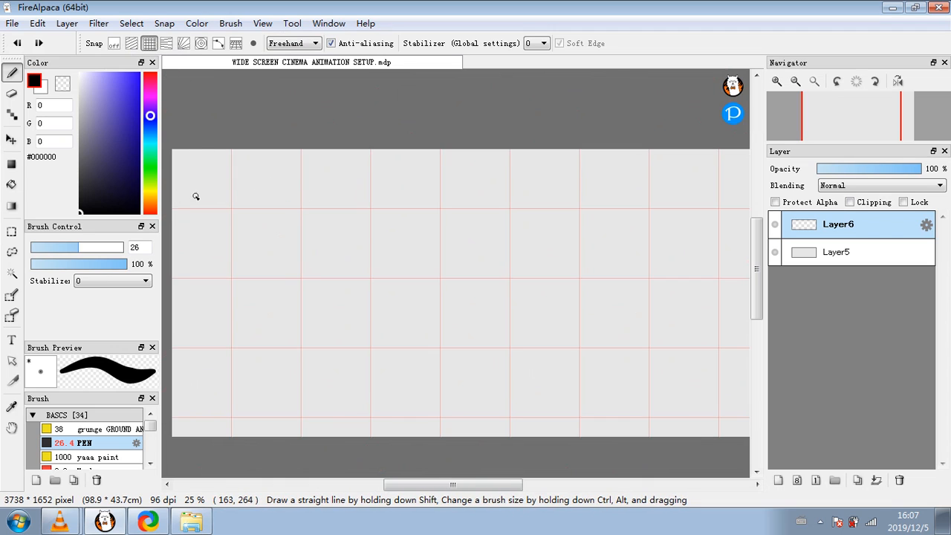
{"action": "left_click_drag", "start_coordinate": [183, 200], "coordinate": [567, 199]}
{"action": "left_click_drag", "start_coordinate": [315, 126], "coordinate": [314, 391]}
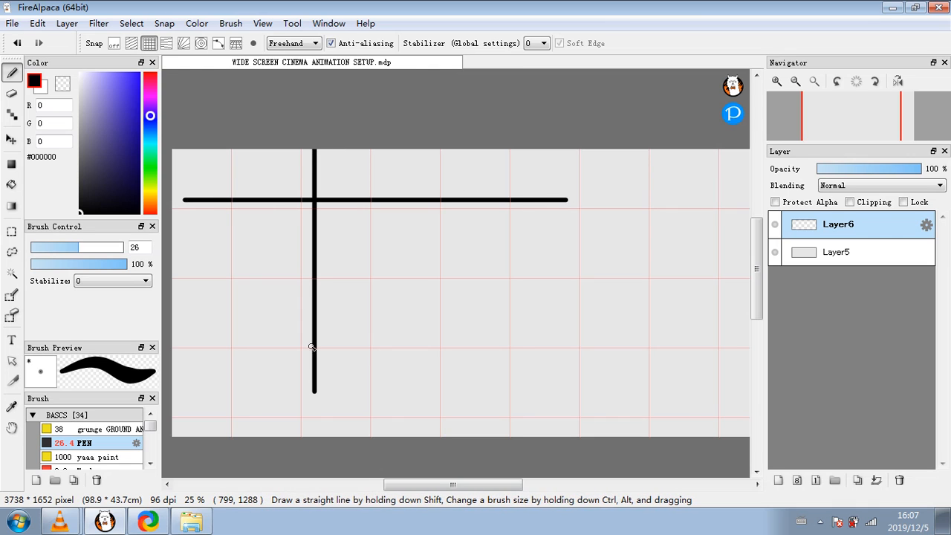
{"action": "left_click_drag", "start_coordinate": [311, 231], "coordinate": [300, 393]}
{"action": "left_click_drag", "start_coordinate": [272, 236], "coordinate": [272, 388]}
{"action": "left_click_drag", "start_coordinate": [335, 309], "coordinate": [553, 309]}
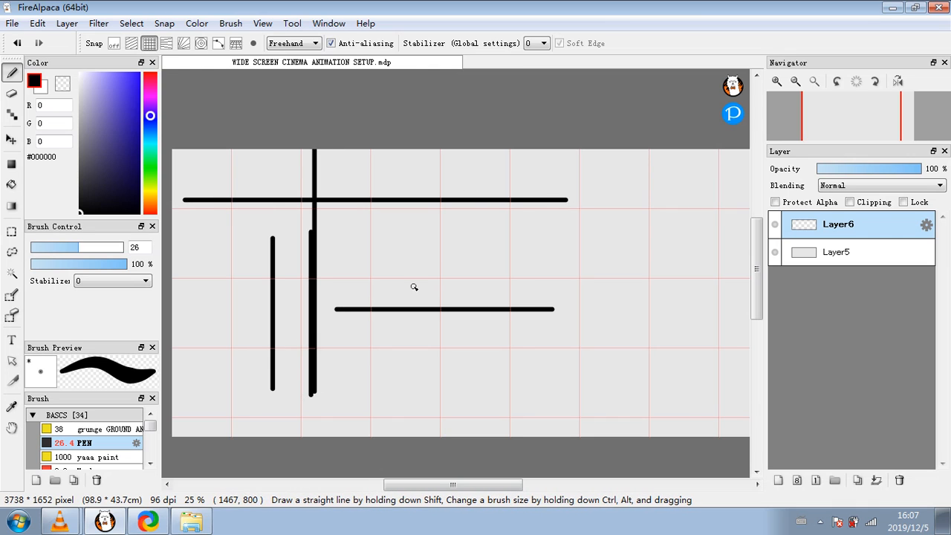
{"action": "left_click_drag", "start_coordinate": [408, 286], "coordinate": [529, 286]}
{"action": "left_click_drag", "start_coordinate": [469, 201], "coordinate": [470, 444]}
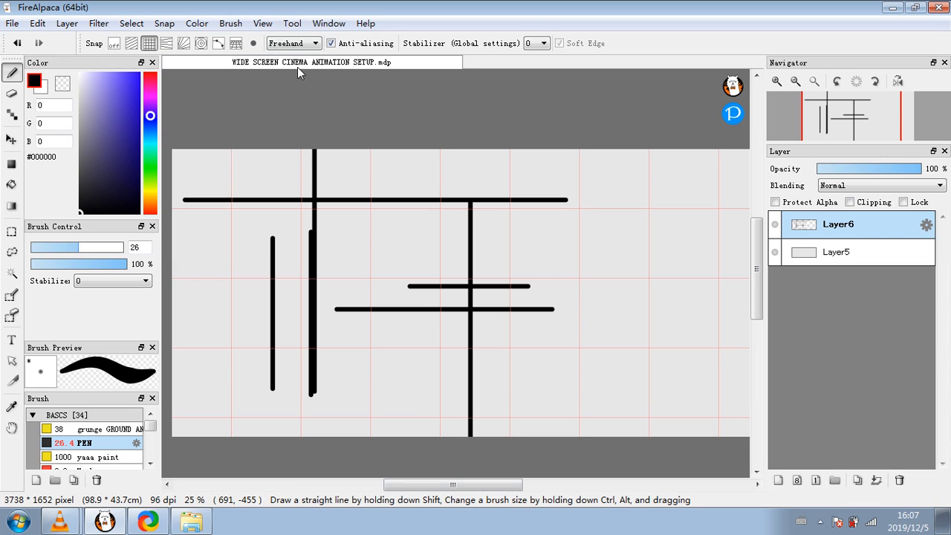
- Switch to parallel snapping angled down to the right and draw two long diagonals starting from the upper horizontal line
{"action": "left_click", "coordinate": [131, 45]}
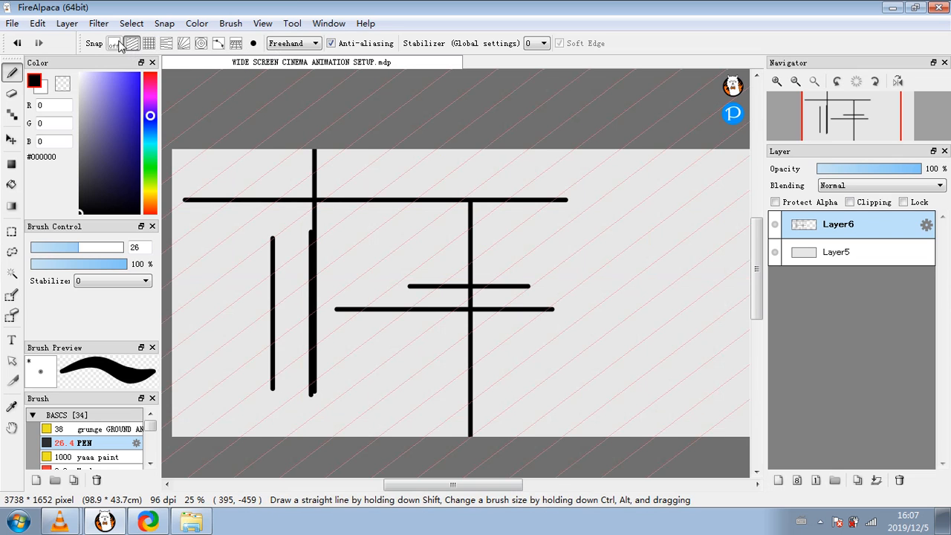
{"action": "left_click", "coordinate": [254, 43]}
{"action": "mouse_move", "coordinate": [455, 274]}
{"action": "left_mouse_down"}
{"action": "mouse_move", "coordinate": [461, 257]}
{"action": "mouse_move", "coordinate": [522, 253]}
{"action": "mouse_move", "coordinate": [462, 219]}
{"action": "mouse_move", "coordinate": [352, 213]}
{"action": "mouse_move", "coordinate": [508, 346]}
{"action": "mouse_move", "coordinate": [575, 372]}
{"action": "left_mouse_up"}
{"action": "left_click_drag", "start_coordinate": [470, 199], "coordinate": [724, 353]}
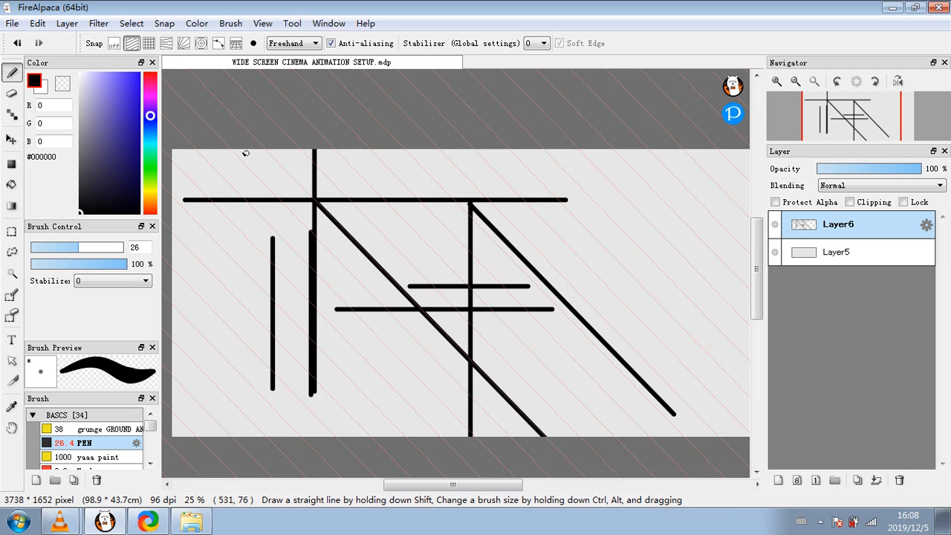
- Undo the diagonal, vertical and lower horizontal strokes, leaving only the long upper horizontal line
{"action": "left_click", "coordinate": [12, 46]}
{"action": "left_click", "coordinate": [12, 46]}
{"action": "left_click", "coordinate": [12, 46]}
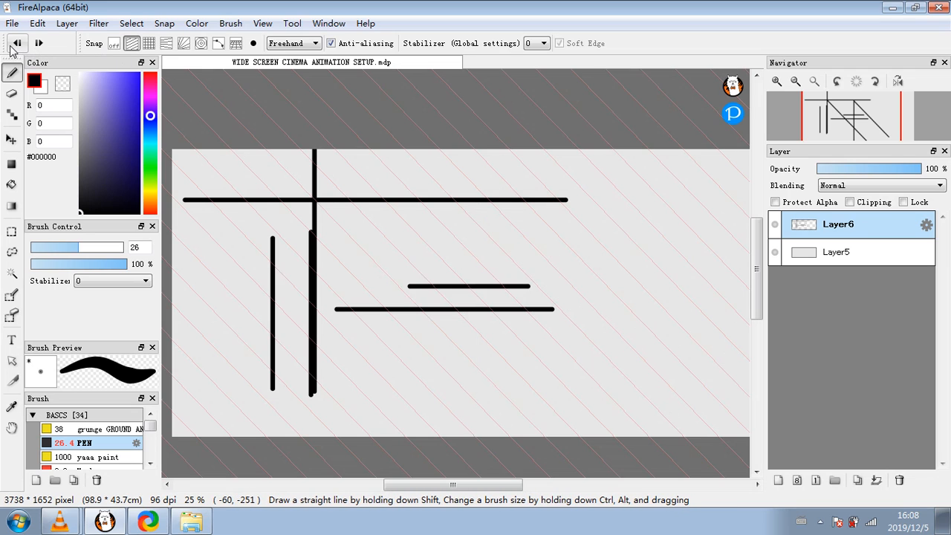
{"action": "left_click", "coordinate": [12, 46]}
{"action": "left_click", "coordinate": [12, 46]}
{"action": "left_click", "coordinate": [11, 46]}
{"action": "left_click", "coordinate": [12, 47]}
{"action": "left_click", "coordinate": [12, 46]}
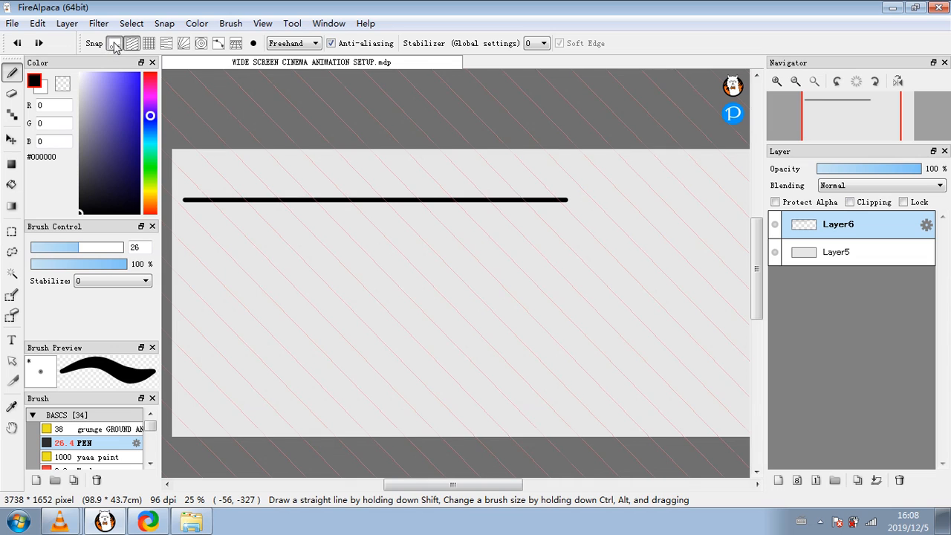
- Turn snapping off, try a freehand stroke, and undo it together with the remaining horizontal line
{"action": "left_click", "coordinate": [114, 44]}
{"action": "mouse_move", "coordinate": [350, 225]}
{"action": "left_mouse_down"}
{"action": "mouse_move", "coordinate": [382, 259]}
{"action": "mouse_move", "coordinate": [382, 288]}
{"action": "mouse_move", "coordinate": [469, 346]}
{"action": "mouse_move", "coordinate": [615, 318]}
{"action": "left_mouse_up"}
{"action": "left_click", "coordinate": [18, 43]}
{"action": "left_click", "coordinate": [17, 43]}
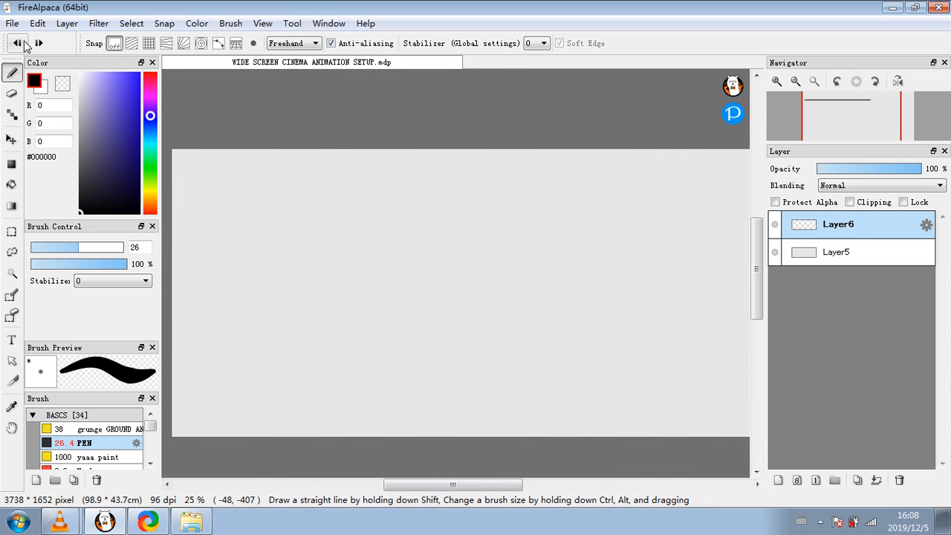
- Turn on vanishing point snapping and define two converging guide lines that meet near the canvas's upper edge
{"action": "left_click", "coordinate": [165, 44]}
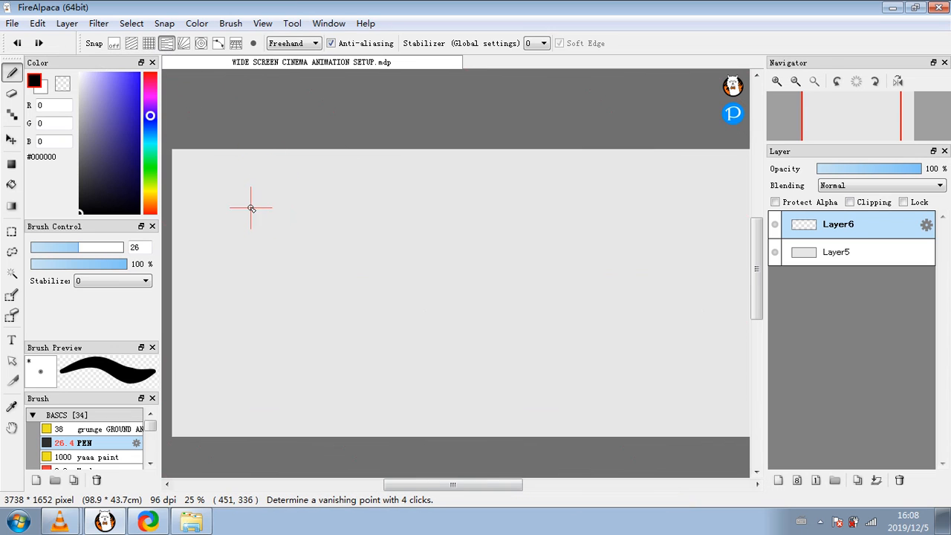
{"action": "left_click", "coordinate": [464, 192]}
{"action": "left_click", "coordinate": [244, 258]}
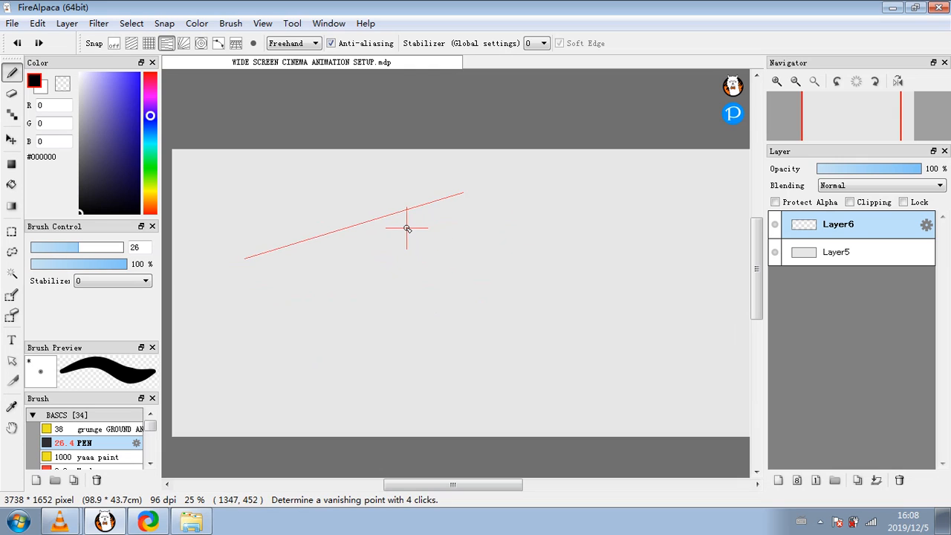
{"action": "left_click", "coordinate": [534, 191]}
{"action": "left_click", "coordinate": [684, 314]}
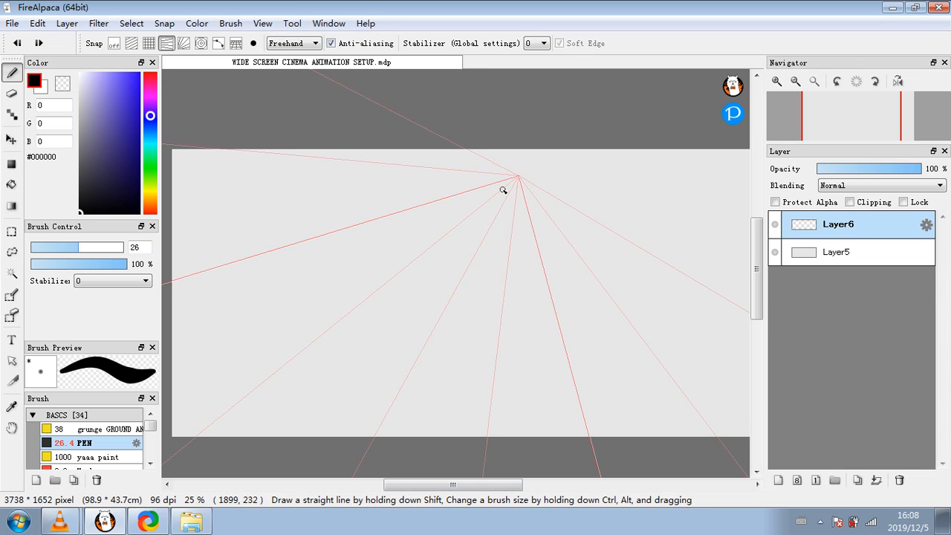
- Draw six perspective strokes converging on the vanishing point from the canvas's left and lower areas
{"action": "mouse_move", "coordinate": [515, 179]}
{"action": "left_mouse_down"}
{"action": "mouse_move", "coordinate": [246, 174]}
{"action": "mouse_move", "coordinate": [222, 189]}
{"action": "left_mouse_up"}
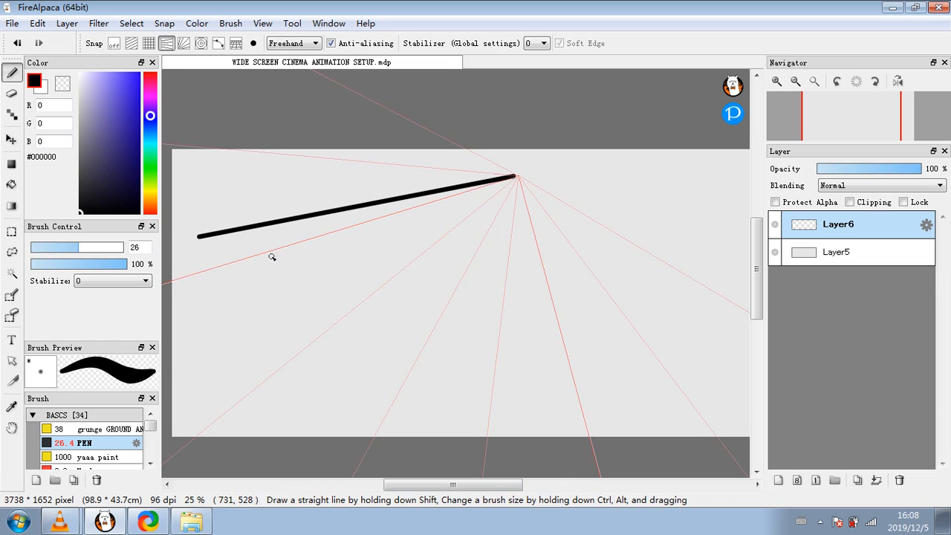
{"action": "mouse_move", "coordinate": [207, 277]}
{"action": "left_mouse_down"}
{"action": "mouse_move", "coordinate": [378, 215]}
{"action": "mouse_move", "coordinate": [435, 217]}
{"action": "left_mouse_up"}
{"action": "mouse_move", "coordinate": [227, 394]}
{"action": "left_mouse_down"}
{"action": "mouse_move", "coordinate": [497, 206]}
{"action": "mouse_move", "coordinate": [506, 186]}
{"action": "left_mouse_up"}
{"action": "mouse_move", "coordinate": [460, 314]}
{"action": "left_mouse_down"}
{"action": "mouse_move", "coordinate": [497, 242]}
{"action": "mouse_move", "coordinate": [514, 180]}
{"action": "left_mouse_up"}
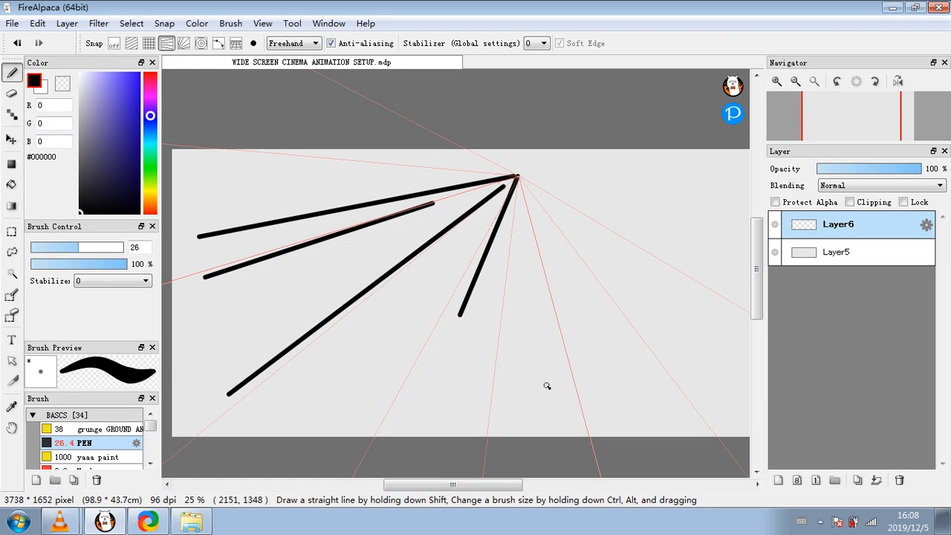
{"action": "left_click_drag", "start_coordinate": [523, 410], "coordinate": [505, 187]}
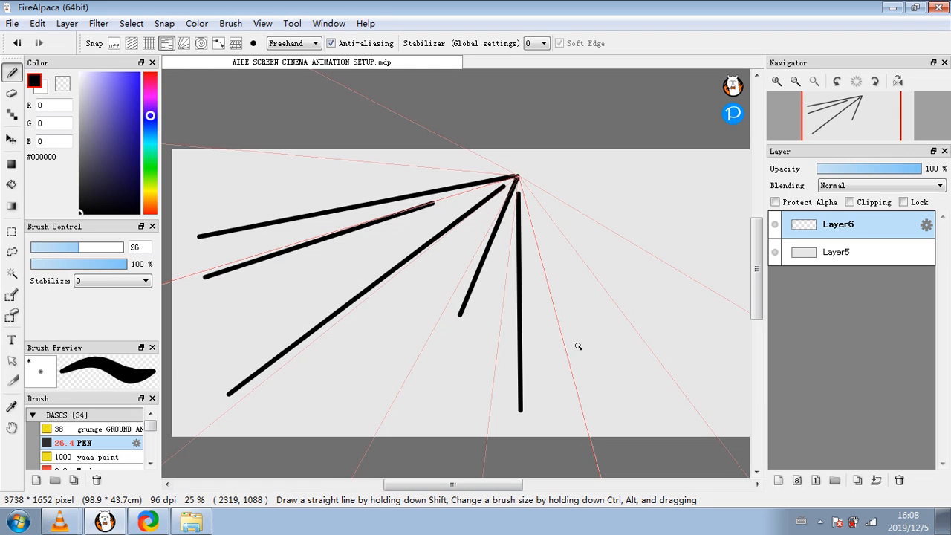
{"action": "left_click_drag", "start_coordinate": [587, 364], "coordinate": [512, 175]}
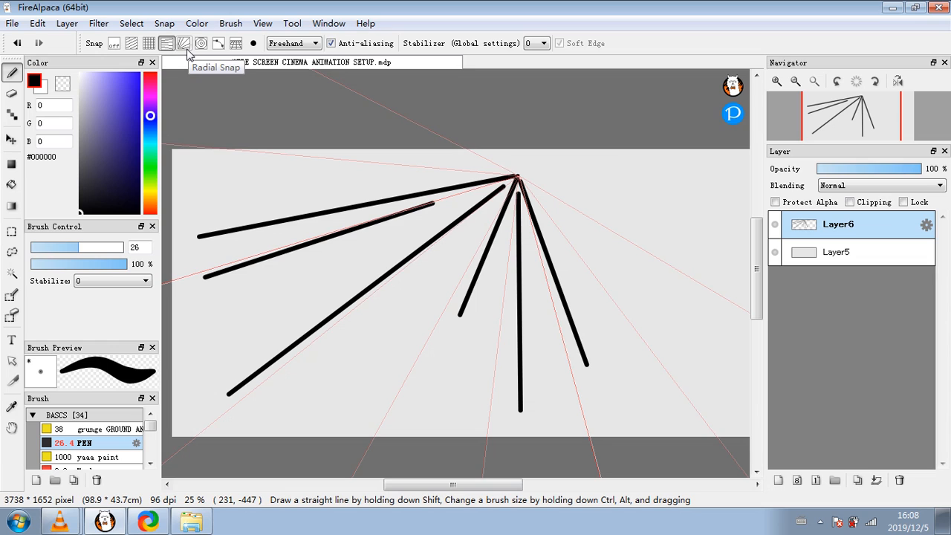
- Undo the six perspective strokes and the creation of Layer6
{"action": "left_click", "coordinate": [17, 43]}
{"action": "left_click", "coordinate": [17, 43]}
{"action": "left_click", "coordinate": [17, 43]}
{"action": "left_click", "coordinate": [17, 43]}
{"action": "left_click", "coordinate": [17, 43]}
{"action": "left_click", "coordinate": [17, 43]}
{"action": "left_click", "coordinate": [17, 43]}
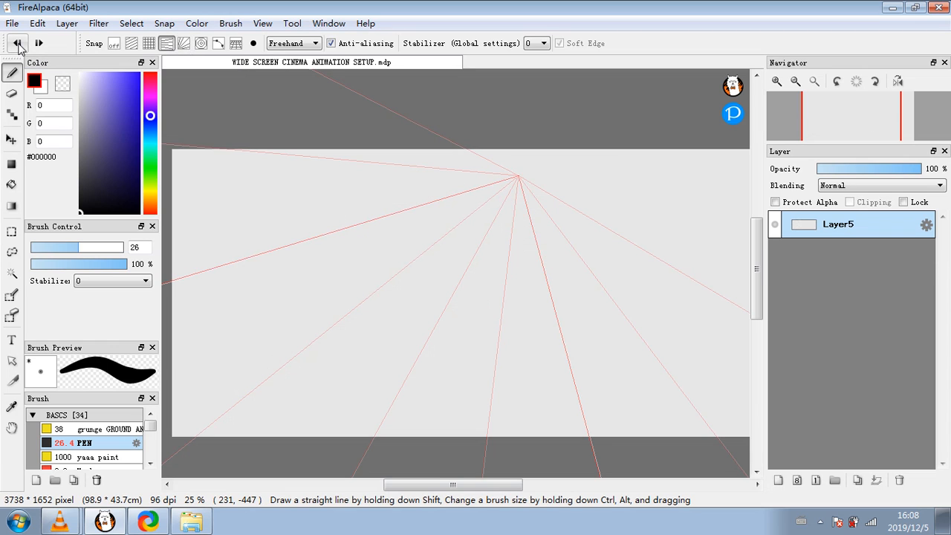
- Turn on Radial Snap, center its rays at the canvas's mid-height, and draw nine black strokes radiating outward on Layer5
{"action": "left_click", "coordinate": [184, 43]}
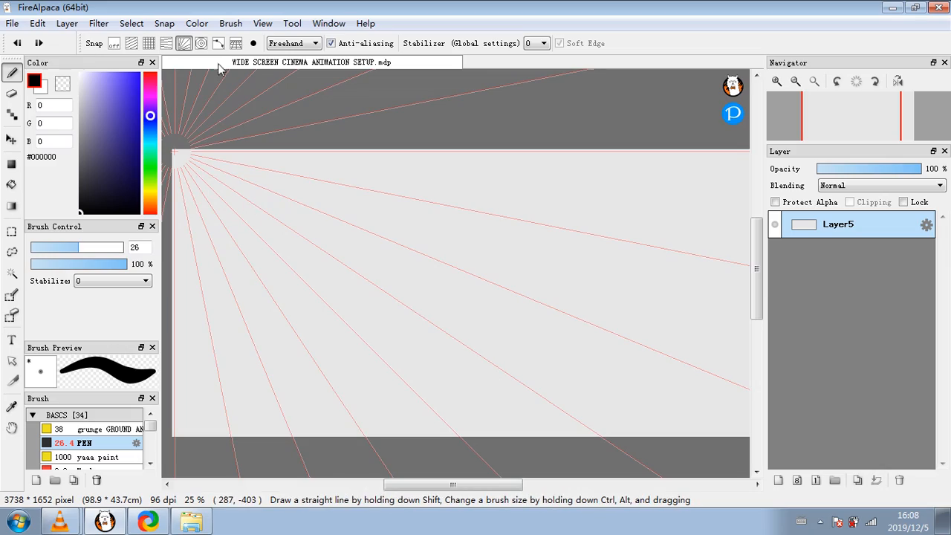
{"action": "left_click_drag", "start_coordinate": [258, 65], "coordinate": [314, 145]}
{"action": "left_click_drag", "start_coordinate": [409, 234], "coordinate": [383, 145]}
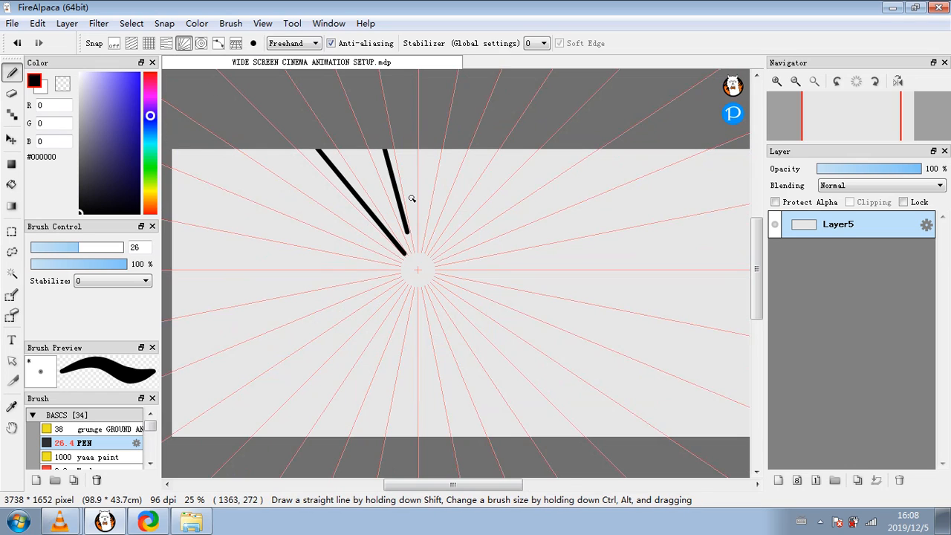
{"action": "left_click_drag", "start_coordinate": [436, 234], "coordinate": [478, 146]}
{"action": "left_click_drag", "start_coordinate": [433, 288], "coordinate": [518, 386]}
{"action": "left_click_drag", "start_coordinate": [463, 304], "coordinate": [615, 414]}
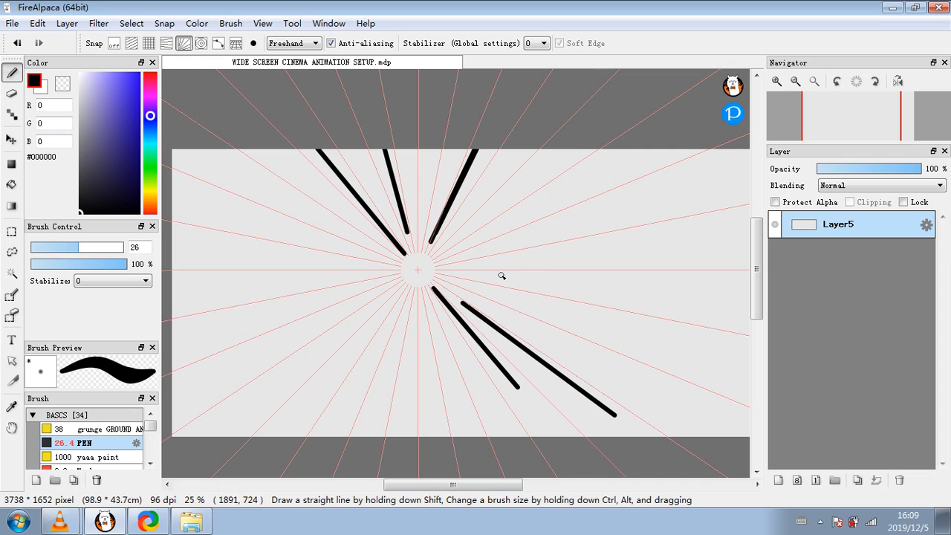
{"action": "mouse_move", "coordinate": [500, 274]}
{"action": "left_mouse_down"}
{"action": "mouse_move", "coordinate": [704, 288]}
{"action": "mouse_move", "coordinate": [725, 258]}
{"action": "left_mouse_up"}
{"action": "left_click_drag", "start_coordinate": [446, 244], "coordinate": [511, 192]}
{"action": "left_click_drag", "start_coordinate": [383, 260], "coordinate": [172, 197]}
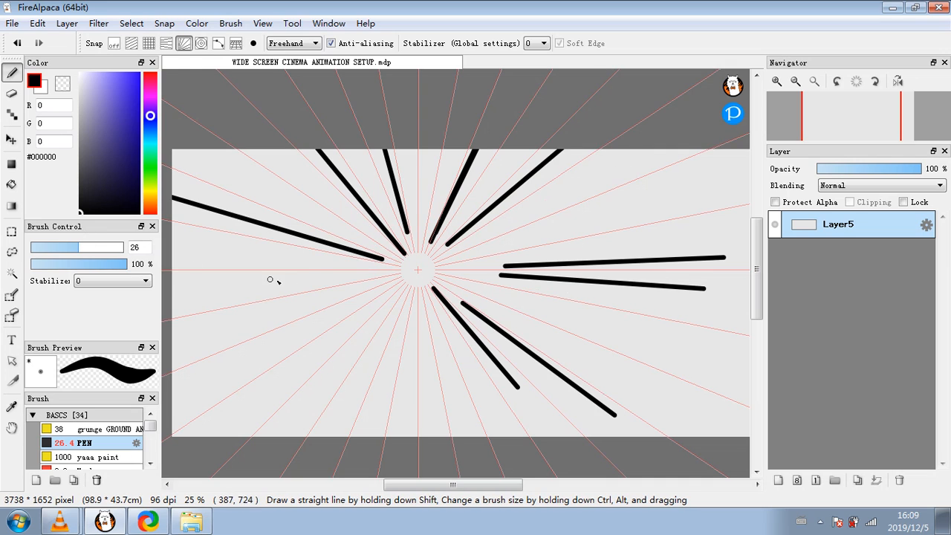
- Draw three more black strokes radiating outward from the center toward the canvas's left and lower-left edges
{"action": "left_click_drag", "start_coordinate": [330, 280], "coordinate": [172, 299]}
{"action": "left_click_drag", "start_coordinate": [321, 308], "coordinate": [172, 370]}
{"action": "left_click_drag", "start_coordinate": [387, 292], "coordinate": [168, 425]}
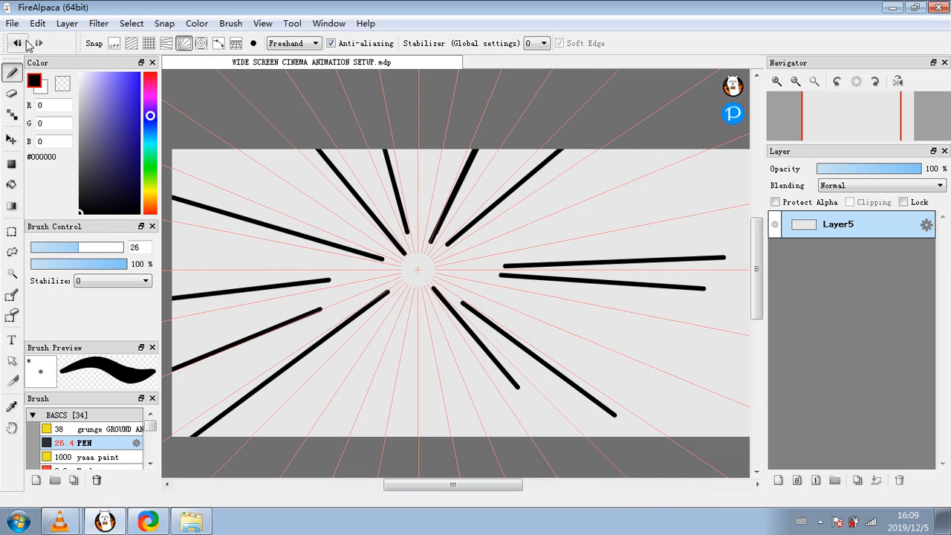
- Turn on concentric circle snapping and draw several black arcs around the center of the radial strokes
{"action": "left_click", "coordinate": [202, 44]}
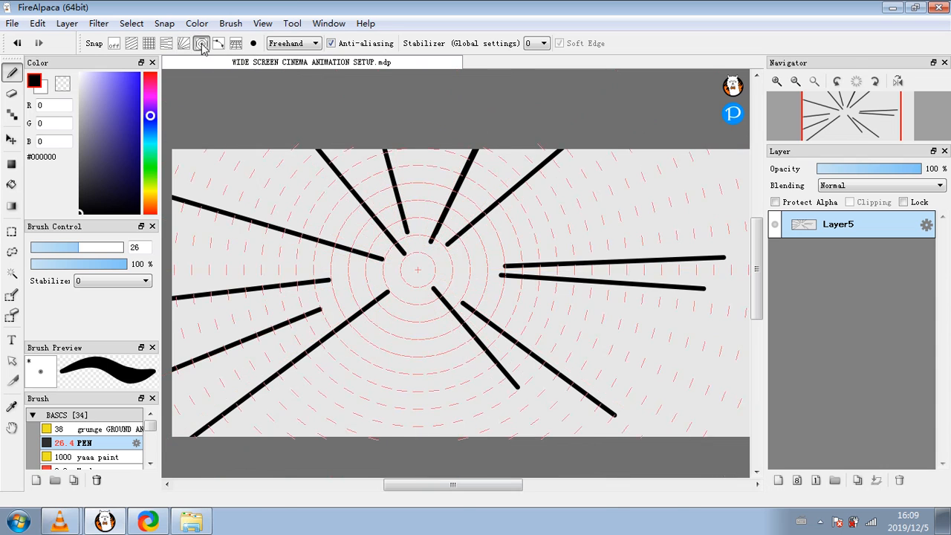
{"action": "left_click_drag", "start_coordinate": [456, 236], "coordinate": [369, 273]}
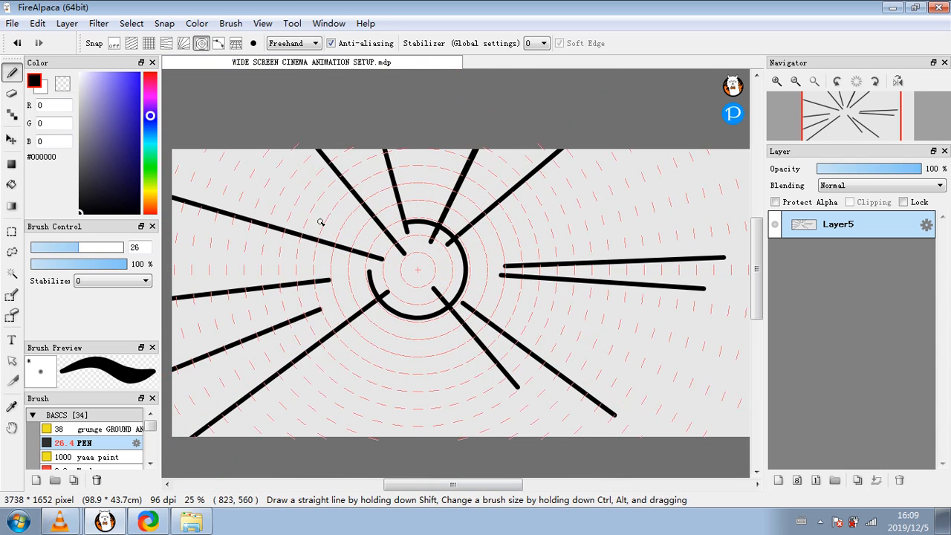
{"action": "mouse_move", "coordinate": [334, 205]}
{"action": "left_mouse_down"}
{"action": "mouse_move", "coordinate": [524, 263]}
{"action": "mouse_move", "coordinate": [401, 374]}
{"action": "left_mouse_up"}
{"action": "left_click_drag", "start_coordinate": [307, 181], "coordinate": [364, 397]}
{"action": "mouse_move", "coordinate": [243, 221]}
{"action": "left_mouse_down"}
{"action": "mouse_move", "coordinate": [216, 329]}
{"action": "mouse_move", "coordinate": [355, 438]}
{"action": "left_mouse_up"}
{"action": "mouse_move", "coordinate": [399, 252]}
{"action": "left_mouse_down"}
{"action": "mouse_move", "coordinate": [427, 295]}
{"action": "mouse_move", "coordinate": [423, 236]}
{"action": "left_mouse_up"}
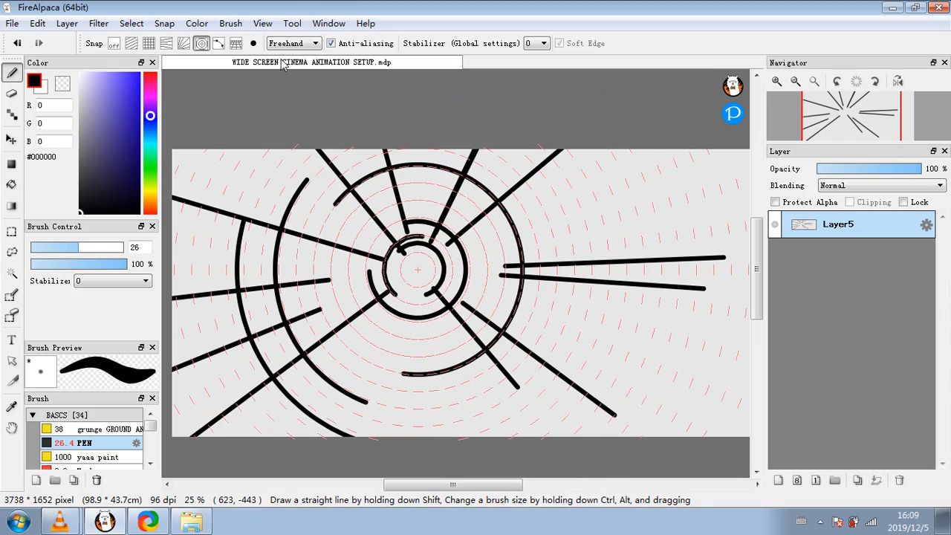
- Move the concentric snap center to the canvas's upper right and draw black circles and arcs around it
{"action": "mouse_move", "coordinate": [281, 230]}
{"action": "left_mouse_down"}
{"action": "mouse_move", "coordinate": [329, 194]}
{"action": "mouse_move", "coordinate": [522, 216]}
{"action": "mouse_move", "coordinate": [598, 210]}
{"action": "mouse_move", "coordinate": [602, 196]}
{"action": "left_mouse_up"}
{"action": "mouse_move", "coordinate": [611, 176]}
{"action": "left_mouse_down"}
{"action": "mouse_move", "coordinate": [632, 293]}
{"action": "mouse_move", "coordinate": [613, 175]}
{"action": "left_mouse_up"}
{"action": "mouse_move", "coordinate": [698, 200]}
{"action": "left_mouse_down"}
{"action": "mouse_move", "coordinate": [558, 346]}
{"action": "mouse_move", "coordinate": [550, 121]}
{"action": "left_mouse_up"}
{"action": "mouse_move", "coordinate": [657, 350]}
{"action": "left_mouse_down"}
{"action": "mouse_move", "coordinate": [602, 370]}
{"action": "mouse_move", "coordinate": [508, 340]}
{"action": "left_mouse_up"}
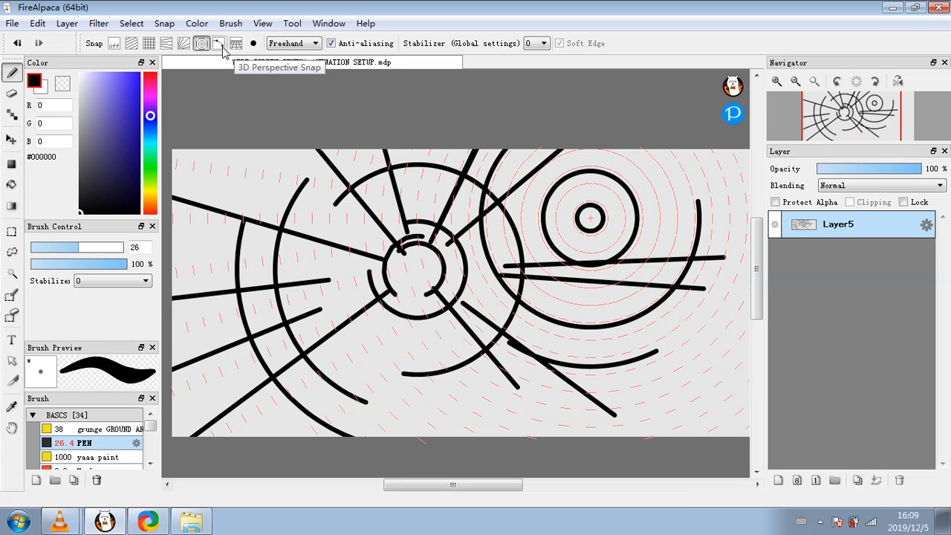
- Undo all the concentric and radial strokes, stepping back until Layer4 is restored beneath Layer5
{"action": "left_click", "coordinate": [15, 44]}
{"action": "left_click", "coordinate": [15, 44]}
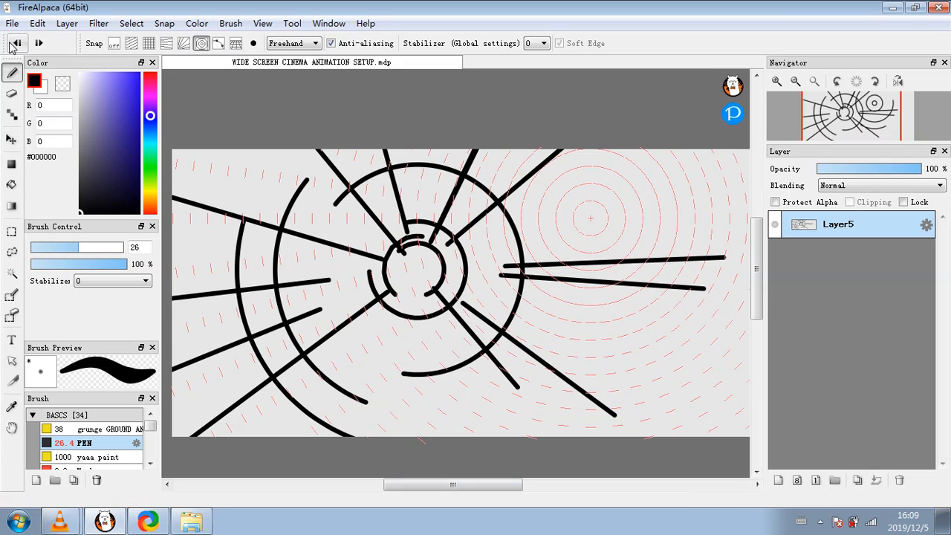
{"action": "left_click", "coordinate": [15, 44]}
{"action": "left_click", "coordinate": [14, 43]}
{"action": "left_click", "coordinate": [15, 43]}
{"action": "left_click", "coordinate": [15, 44]}
{"action": "left_click", "coordinate": [15, 44]}
{"action": "left_click", "coordinate": [15, 44]}
{"action": "left_click", "coordinate": [15, 44]}
{"action": "left_click", "coordinate": [15, 44]}
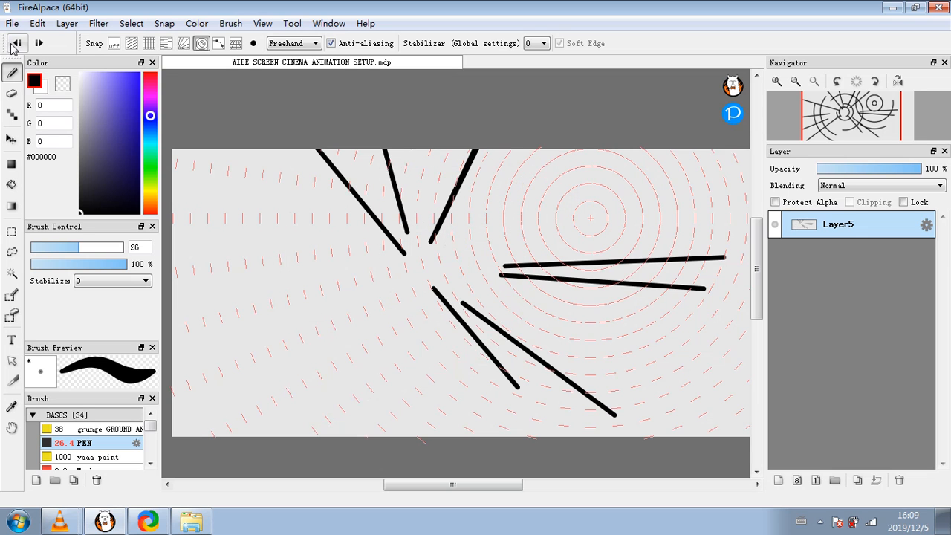
{"action": "left_click", "coordinate": [15, 44]}
{"action": "left_click", "coordinate": [15, 43]}
{"action": "double_click", "coordinate": [15, 44]}
{"action": "double_click", "coordinate": [15, 44]}
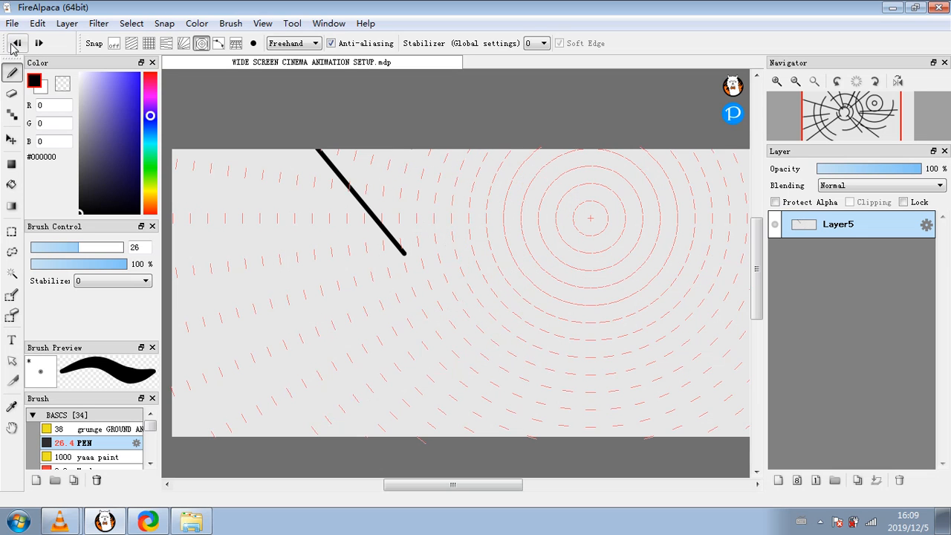
{"action": "left_click", "coordinate": [14, 44]}
{"action": "left_click", "coordinate": [15, 44]}
{"action": "left_click", "coordinate": [15, 44]}
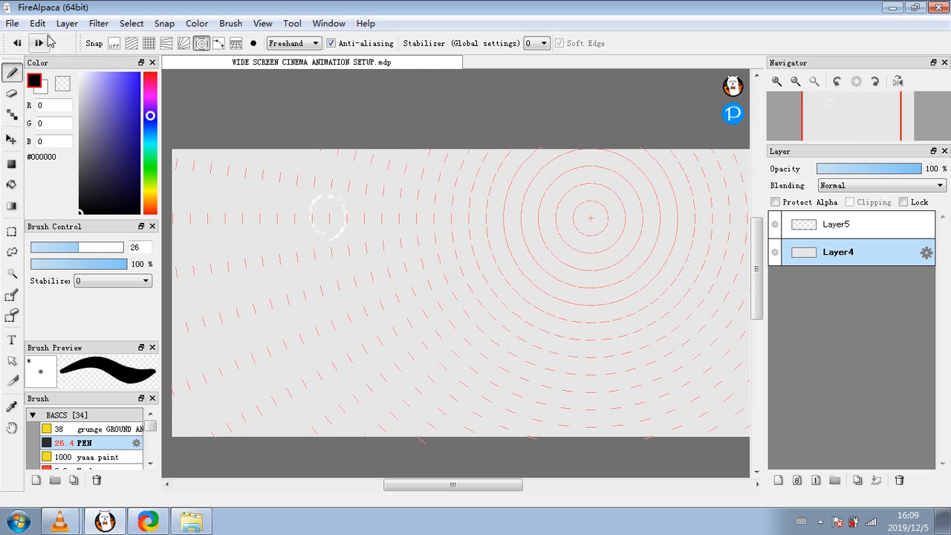
- Turn snapping off, redo the layer change that leaves only Layer5, and add a new layer above it
{"action": "left_click", "coordinate": [113, 45]}
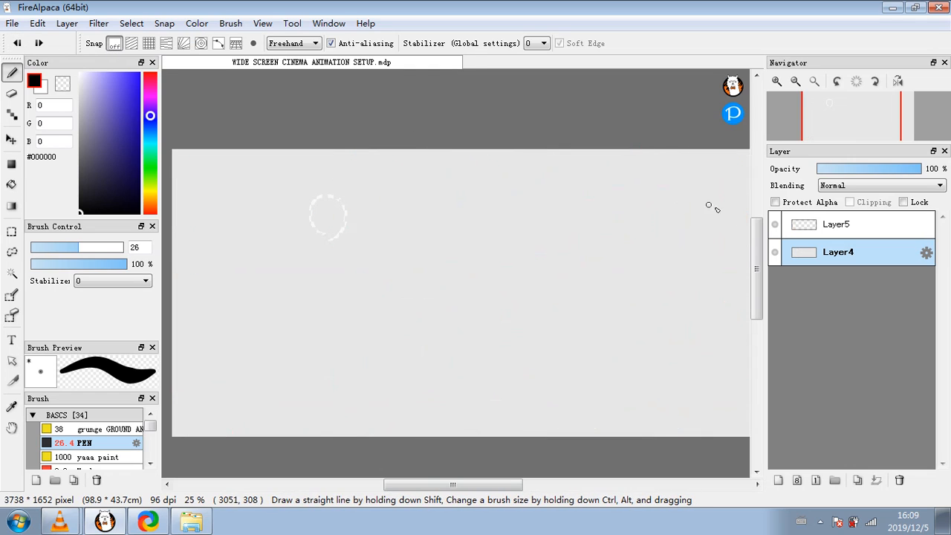
{"action": "left_click", "coordinate": [39, 45]}
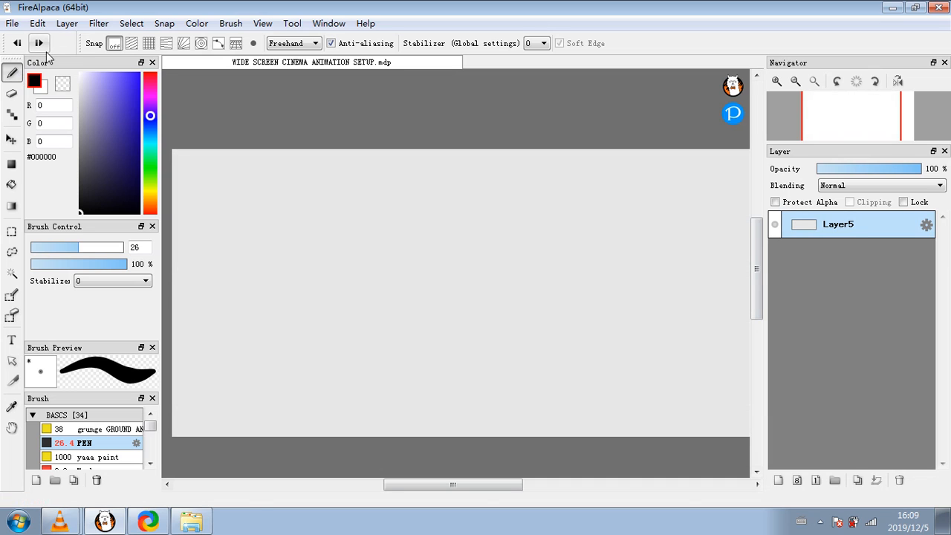
{"action": "left_click", "coordinate": [779, 480]}
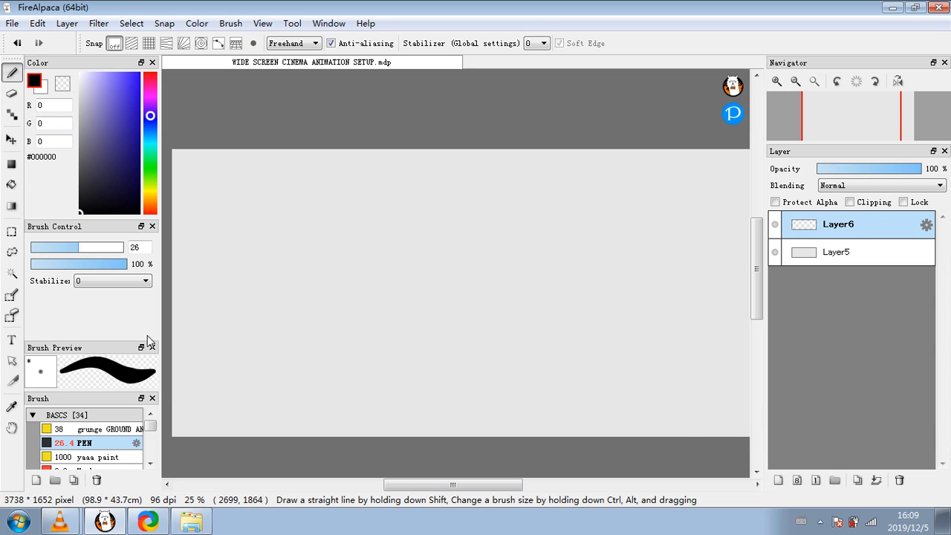
- Show the Brush Size window and enlarge it until all sizes from 0.5 to 1000 are visible
{"action": "left_click", "coordinate": [267, 26]}
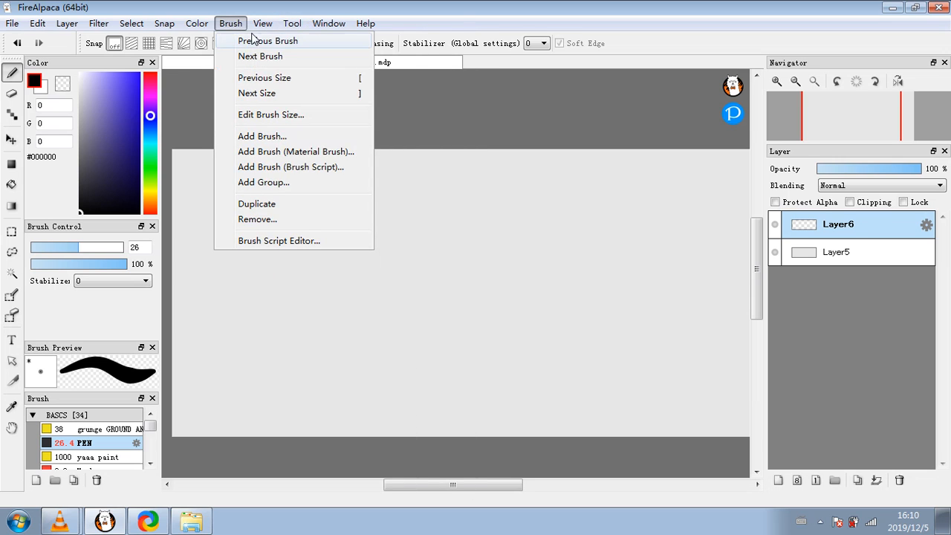
{"action": "mouse_move", "coordinate": [324, 23]}
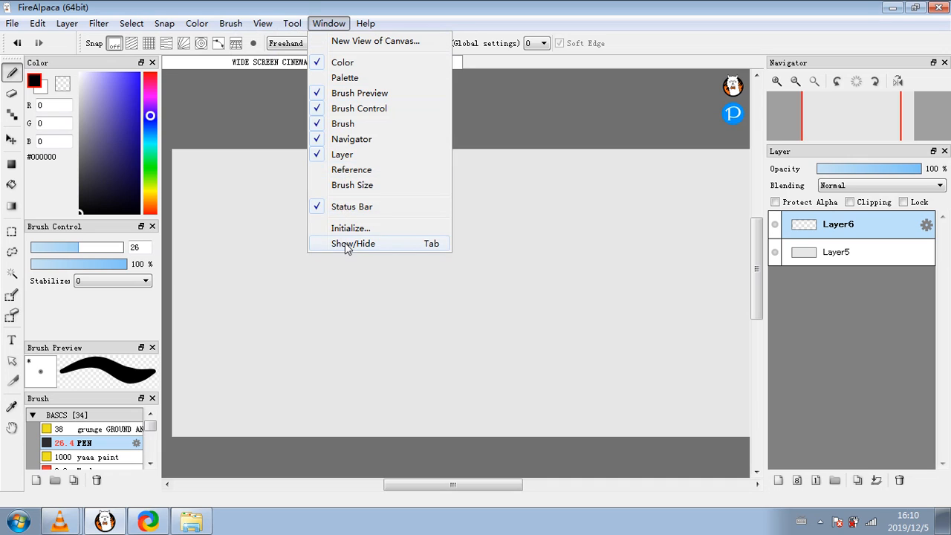
{"action": "left_click", "coordinate": [374, 185]}
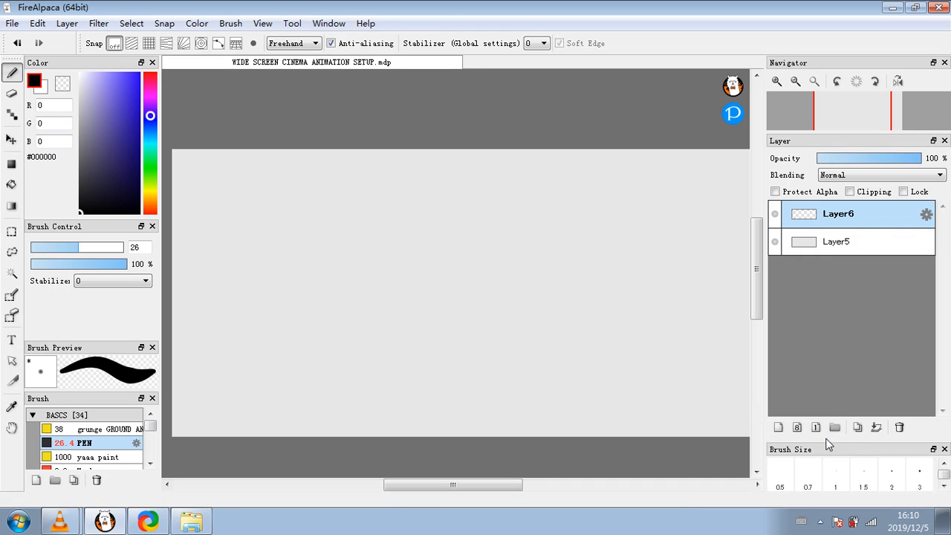
{"action": "mouse_move", "coordinate": [830, 444]}
{"action": "left_mouse_down"}
{"action": "mouse_move", "coordinate": [832, 280]}
{"action": "mouse_move", "coordinate": [832, 292]}
{"action": "left_mouse_up"}
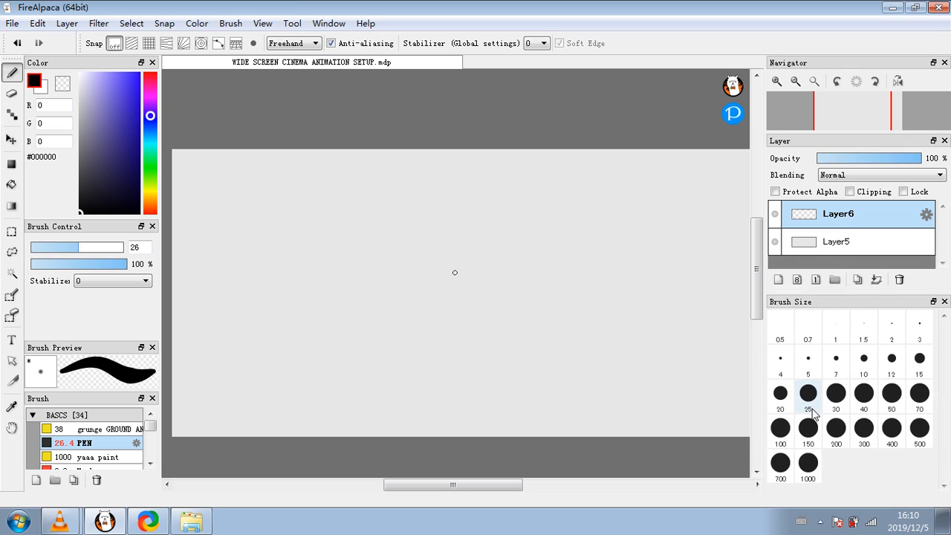
- Draw a short line with the current pen, set the brush size to 300, and paint thick test strokes on Layer6
{"action": "left_click_drag", "start_coordinate": [405, 322], "coordinate": [501, 322]}
{"action": "left_click", "coordinate": [861, 431]}
{"action": "mouse_move", "coordinate": [512, 366]}
{"action": "left_mouse_down"}
{"action": "mouse_move", "coordinate": [439, 322]}
{"action": "mouse_move", "coordinate": [315, 307]}
{"action": "mouse_move", "coordinate": [424, 219]}
{"action": "mouse_move", "coordinate": [368, 227]}
{"action": "left_mouse_up"}
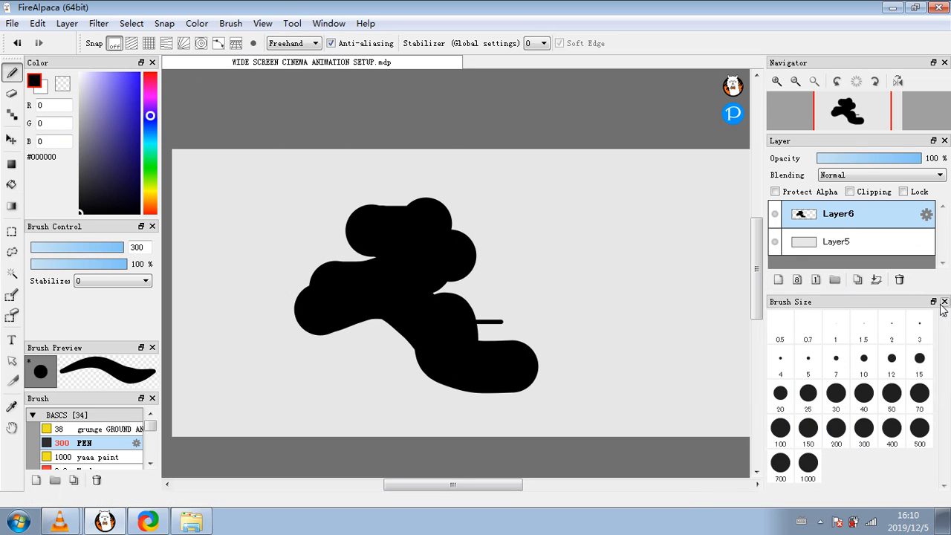
- Close the Brush Size window and undo all the test strokes on Layer6
{"action": "left_click", "coordinate": [944, 302]}
{"action": "left_click", "coordinate": [17, 43]}
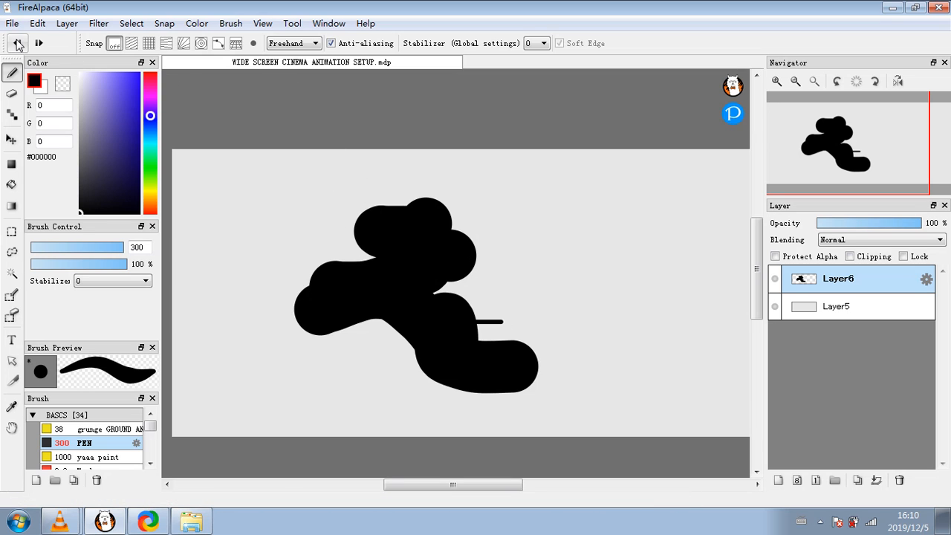
{"action": "left_click", "coordinate": [17, 43]}
{"action": "left_click", "coordinate": [17, 43]}
{"action": "left_click", "coordinate": [17, 43]}
{"action": "left_click", "coordinate": [17, 43]}
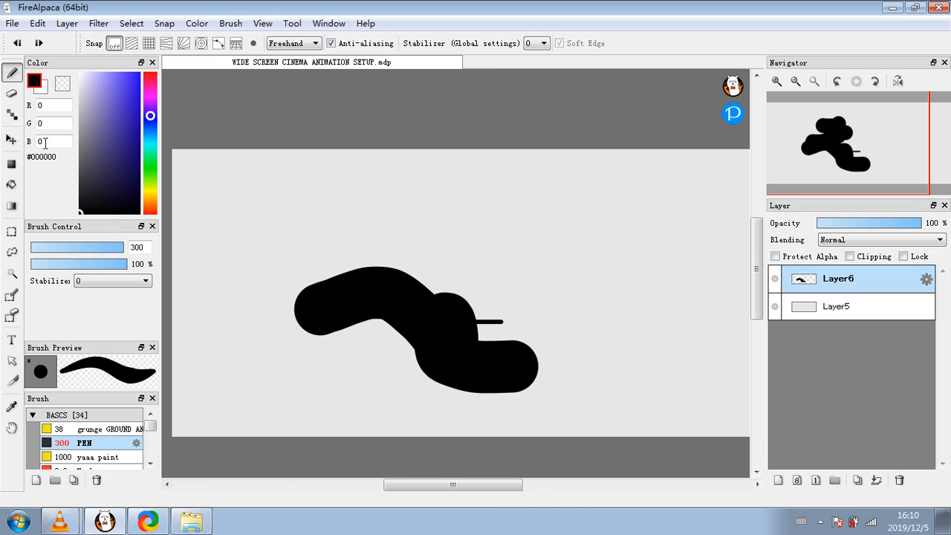
{"action": "left_click", "coordinate": [17, 43]}
{"action": "left_click", "coordinate": [17, 43]}
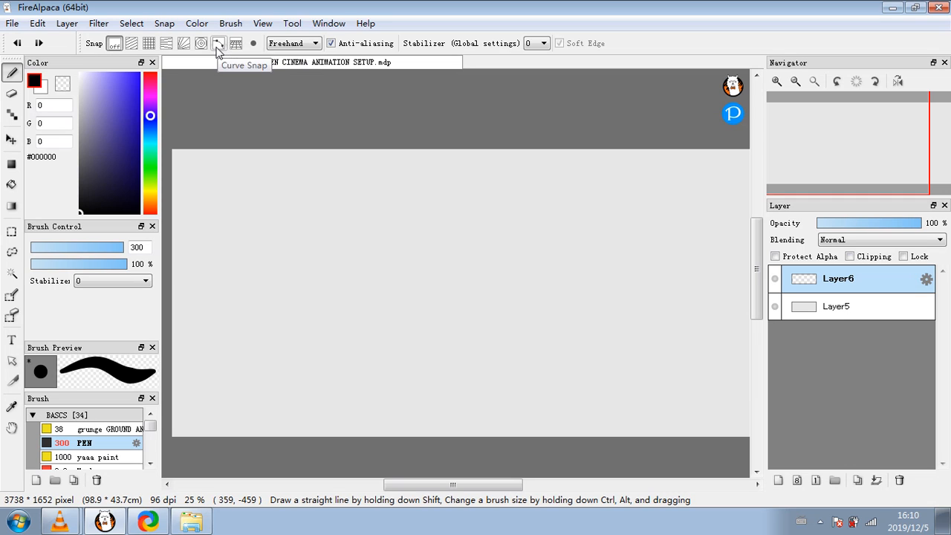
- Turn on Curve Snap, define a five-point curve guide across the canvas, and paint a thick black stroke along it
{"action": "left_click", "coordinate": [217, 44]}
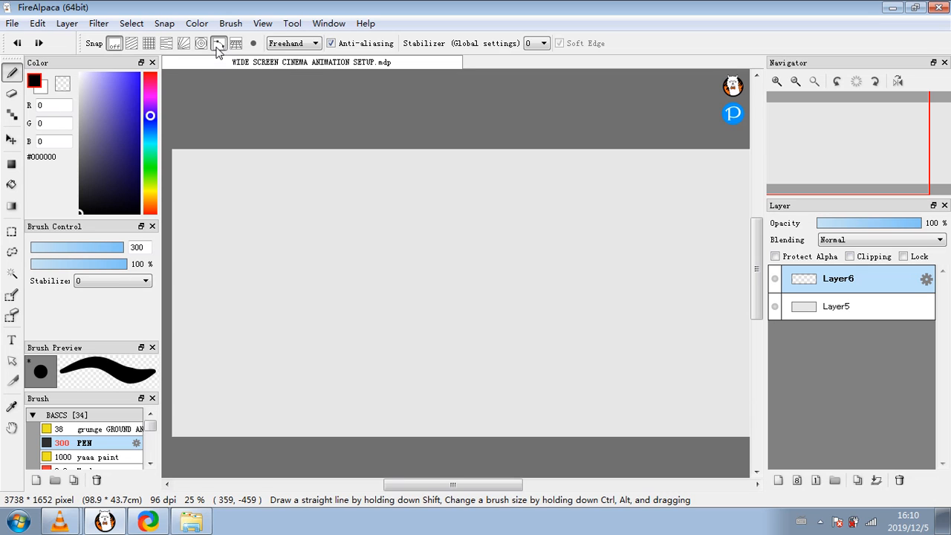
{"action": "left_click", "coordinate": [248, 284]}
{"action": "left_click", "coordinate": [355, 209]}
{"action": "left_click", "coordinate": [553, 285]}
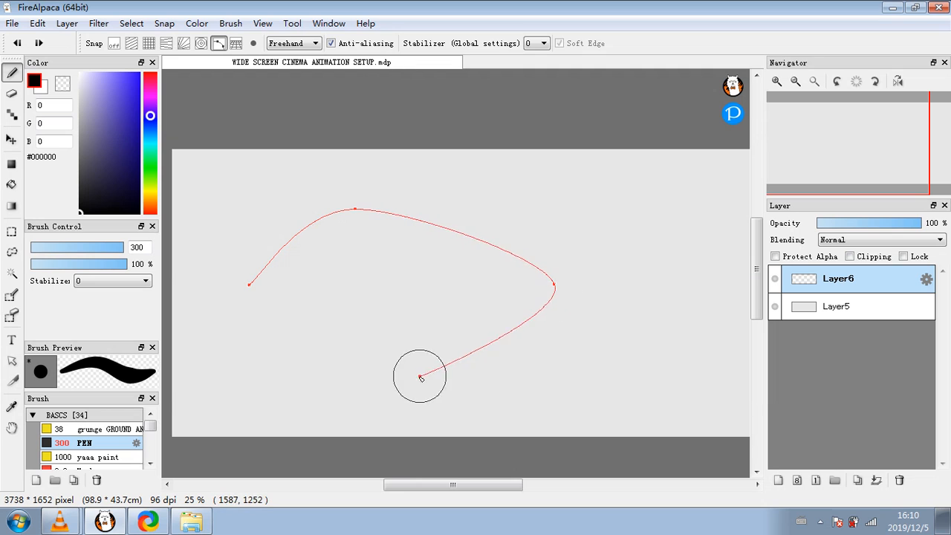
{"action": "left_click", "coordinate": [416, 378]}
{"action": "double_click", "coordinate": [335, 311]}
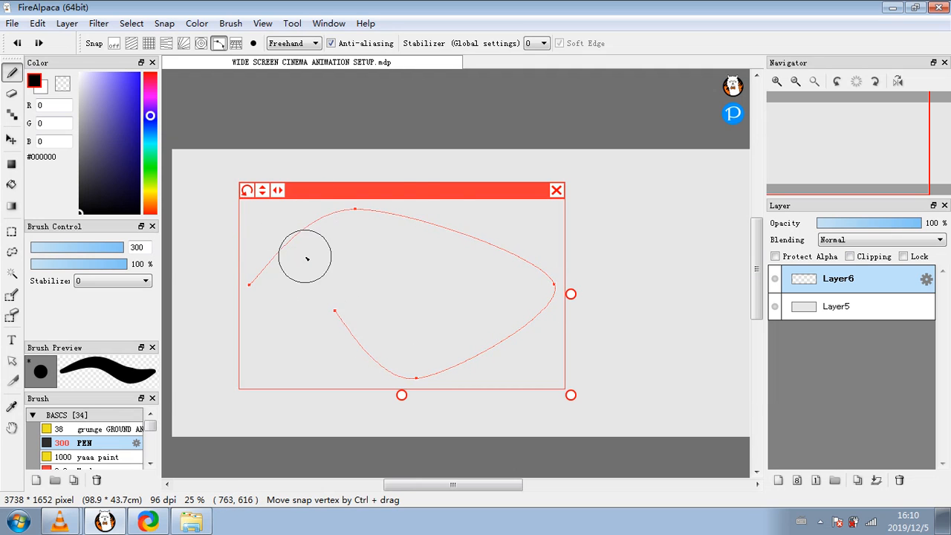
{"action": "mouse_move", "coordinate": [308, 259]}
{"action": "left_mouse_down"}
{"action": "mouse_move", "coordinate": [518, 317]}
{"action": "mouse_move", "coordinate": [334, 269]}
{"action": "left_mouse_up"}
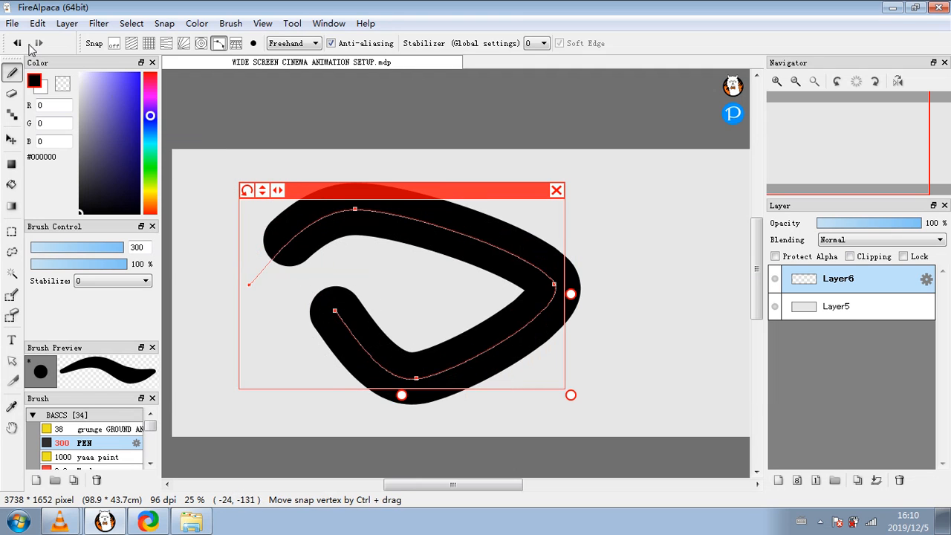
- Undo the curve stroke and the creation of Layer6, and close the curve guide
{"action": "left_click", "coordinate": [17, 43]}
{"action": "left_click", "coordinate": [17, 43]}
{"action": "left_click", "coordinate": [556, 190]}
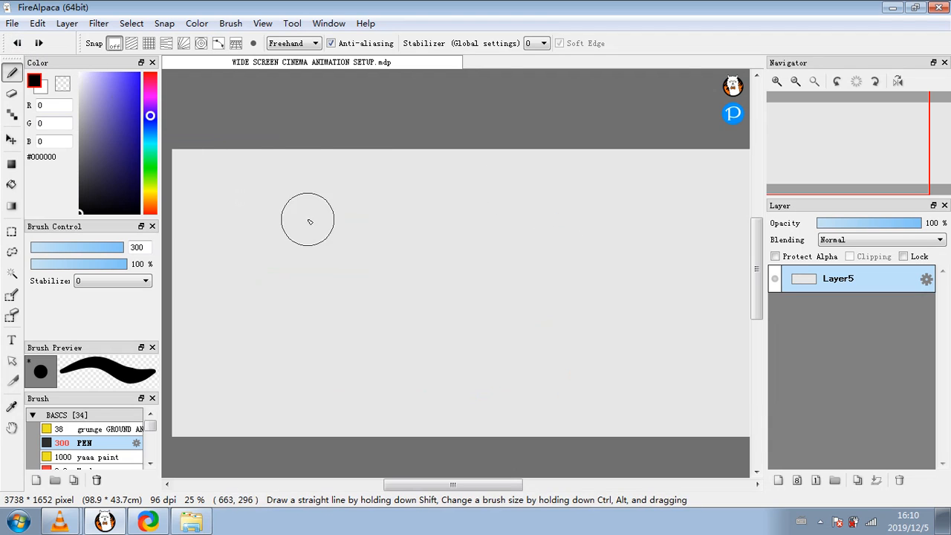
- Turn Curve Snap back on, discard the old guide, and define a new seven-point winding curve across the canvas
{"action": "left_click", "coordinate": [219, 44]}
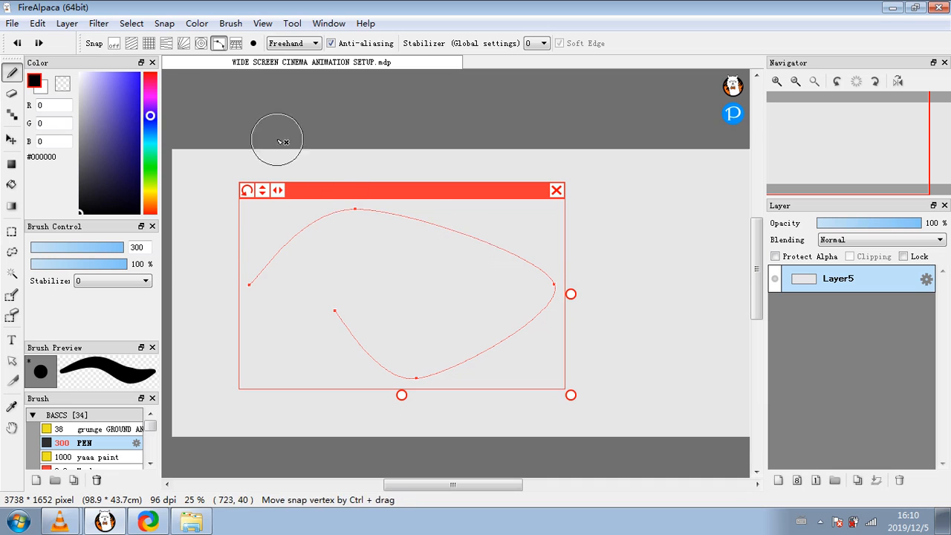
{"action": "left_click", "coordinate": [252, 46]}
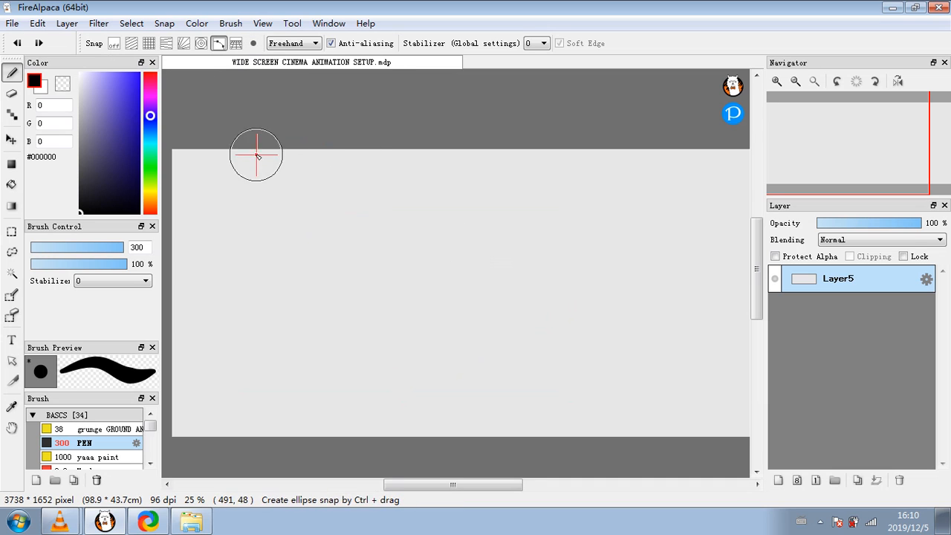
{"action": "left_click", "coordinate": [290, 238]}
{"action": "left_click", "coordinate": [554, 235]}
{"action": "left_click", "coordinate": [396, 386]}
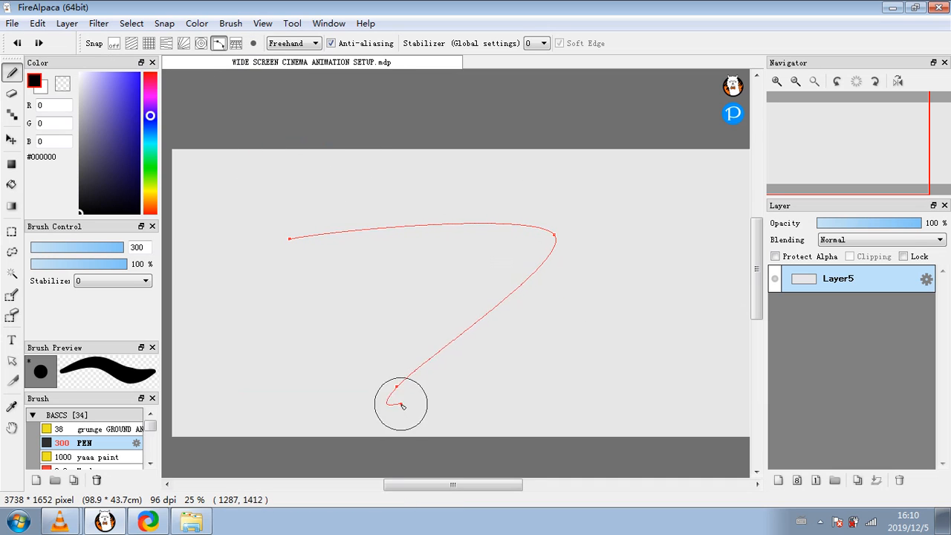
{"action": "left_click", "coordinate": [452, 436]}
{"action": "left_click", "coordinate": [617, 404]}
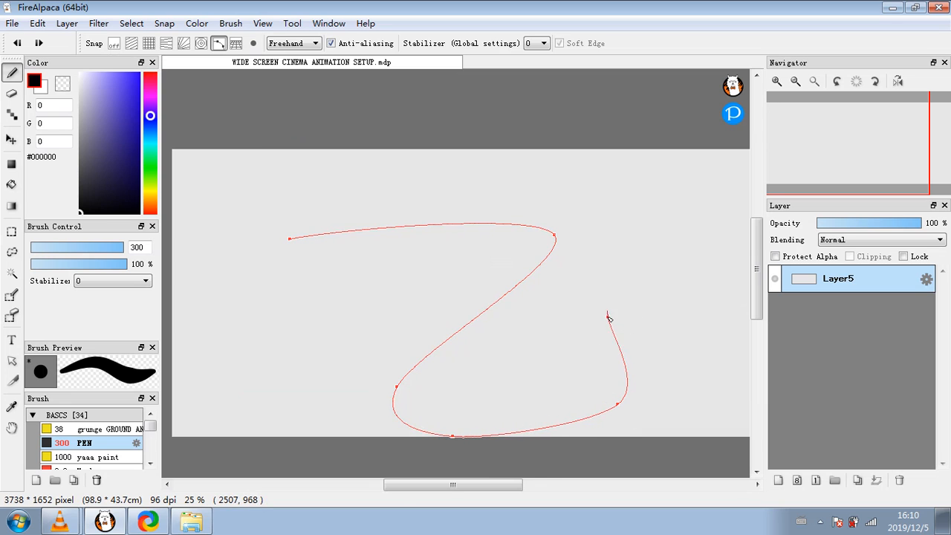
{"action": "left_click", "coordinate": [608, 318]}
{"action": "double_click", "coordinate": [626, 239]}
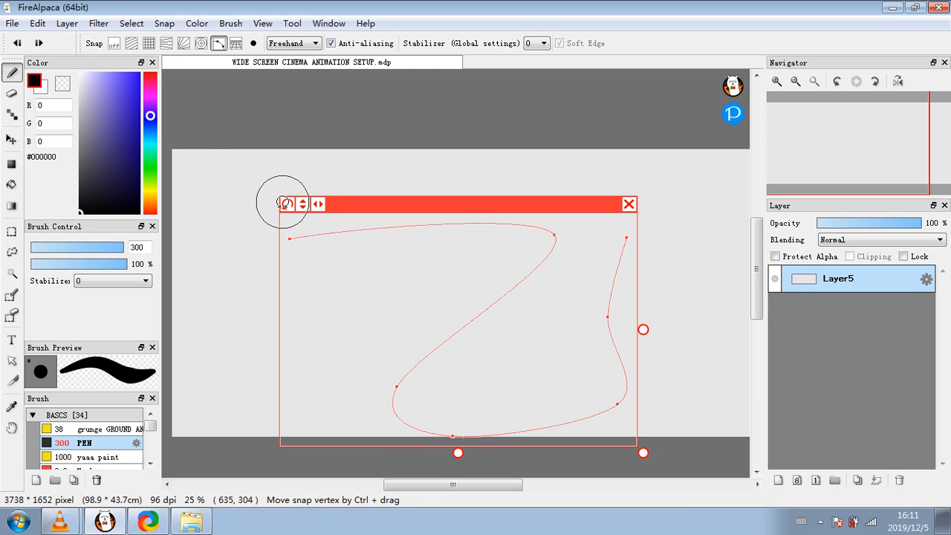
- Rotate the curve guide slightly clockwise, then shrink and narrow it in the canvas's upper-left area
{"action": "left_click_drag", "start_coordinate": [291, 205], "coordinate": [290, 168]}
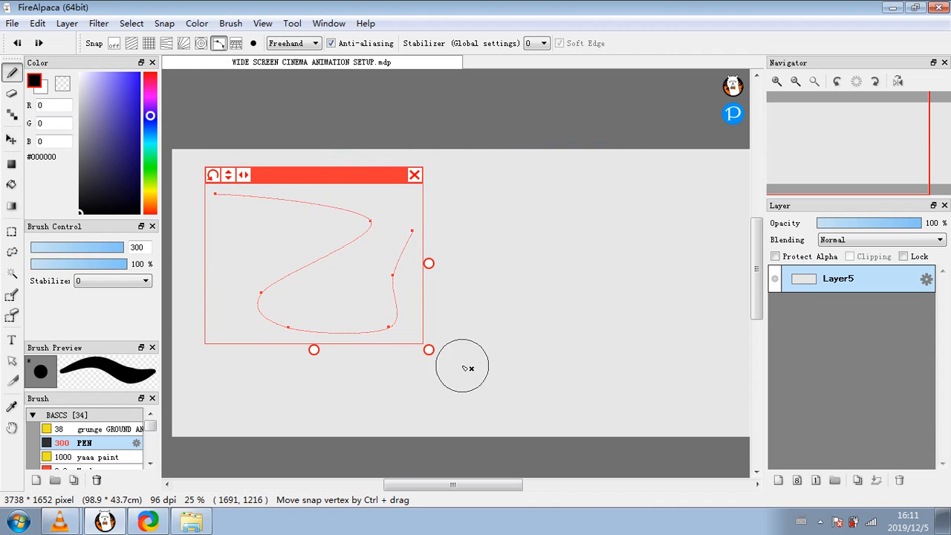
{"action": "left_click_drag", "start_coordinate": [430, 349], "coordinate": [408, 361]}
{"action": "left_click_drag", "start_coordinate": [423, 266], "coordinate": [394, 279]}
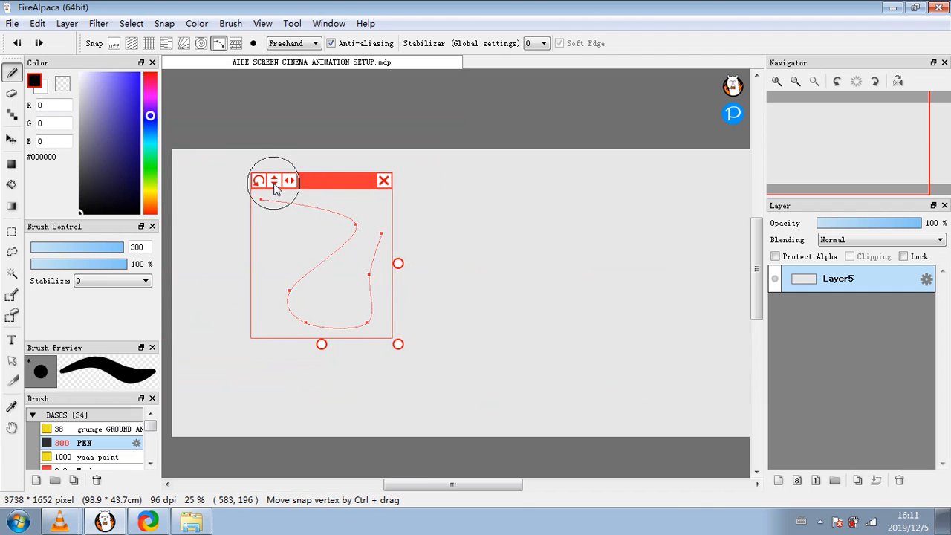
- Try the curve guide's vertical and horizontal flips, leaving it flipped vertically, and rotate it roughly a quarter turn counterclockwise
{"action": "left_click", "coordinate": [274, 182]}
{"action": "left_click", "coordinate": [273, 176]}
{"action": "left_click", "coordinate": [273, 176]}
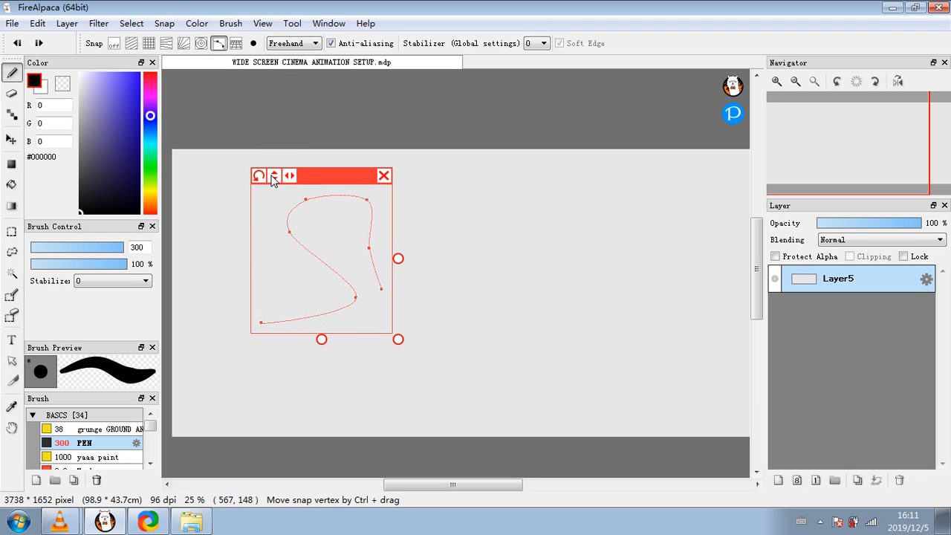
{"action": "left_click", "coordinate": [290, 175]}
{"action": "left_click", "coordinate": [290, 175]}
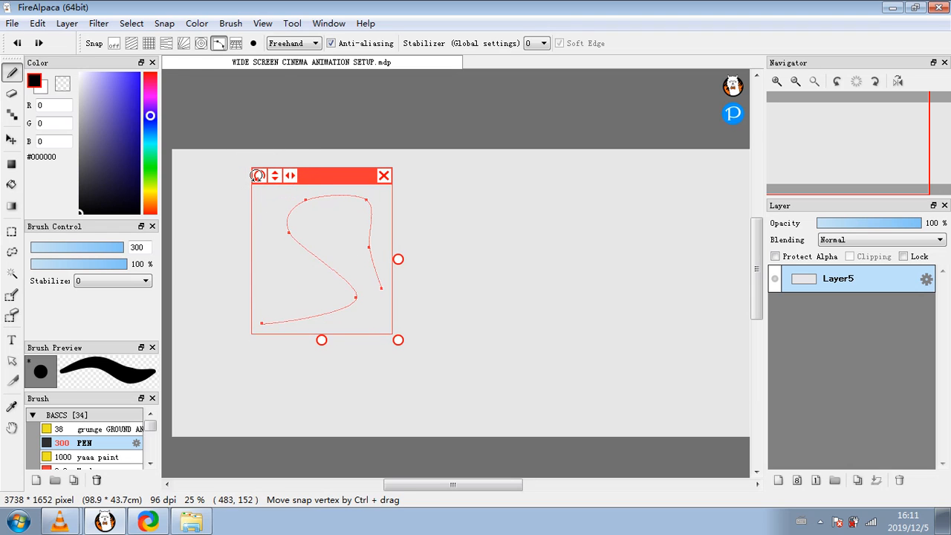
{"action": "left_click_drag", "start_coordinate": [257, 176], "coordinate": [186, 398]}
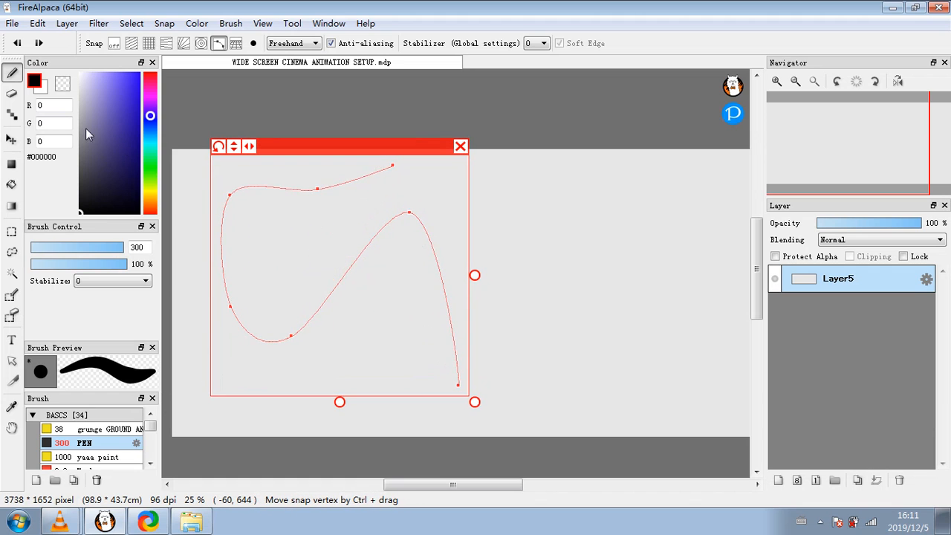
- Reduce the pen size to 16, trace the winding curve guide from end to end, and close the guide
{"action": "left_click_drag", "start_coordinate": [97, 254], "coordinate": [63, 253]}
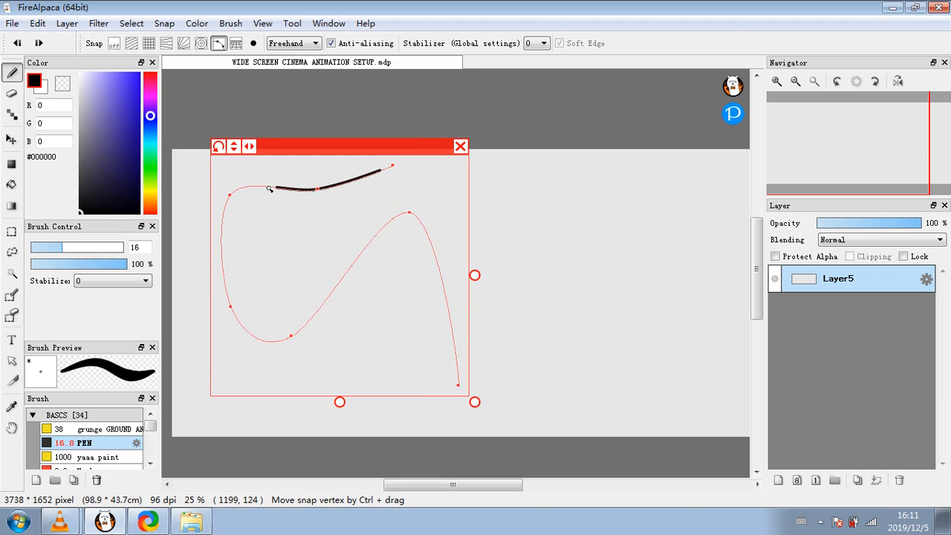
{"action": "left_click_drag", "start_coordinate": [198, 287], "coordinate": [354, 276]}
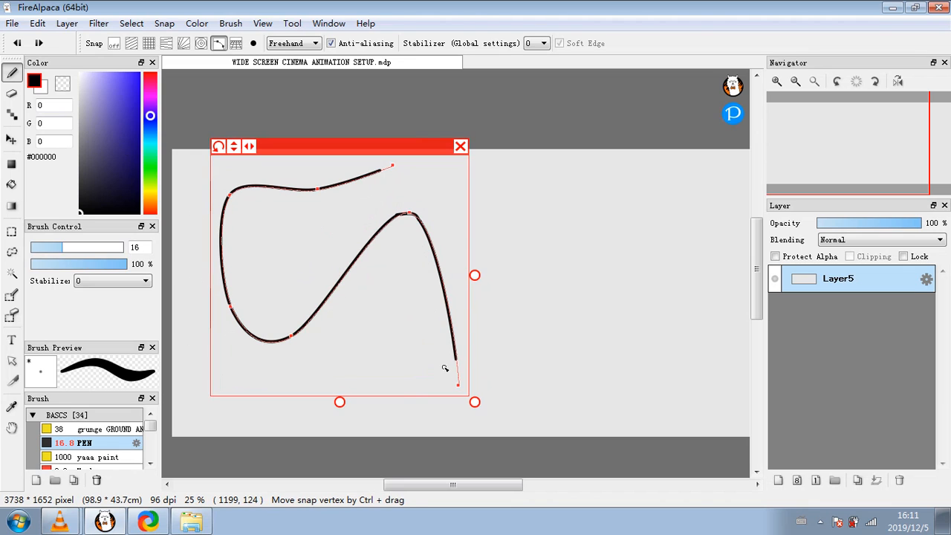
{"action": "left_click_drag", "start_coordinate": [444, 368], "coordinate": [446, 377]}
{"action": "left_click", "coordinate": [460, 147]}
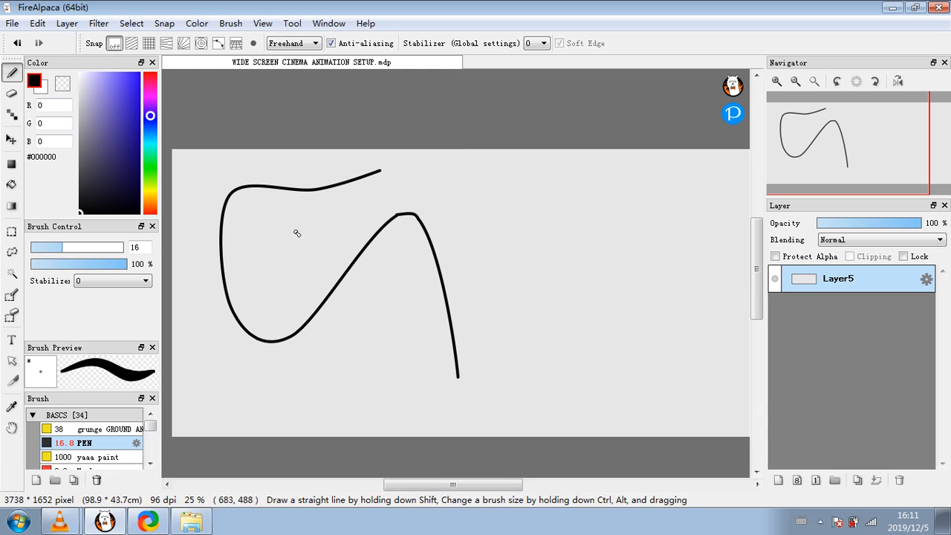
- Draw a loose freehand test stroke with snapping off and undo the strokes on the canvas
{"action": "left_click_drag", "start_coordinate": [428, 331], "coordinate": [546, 225]}
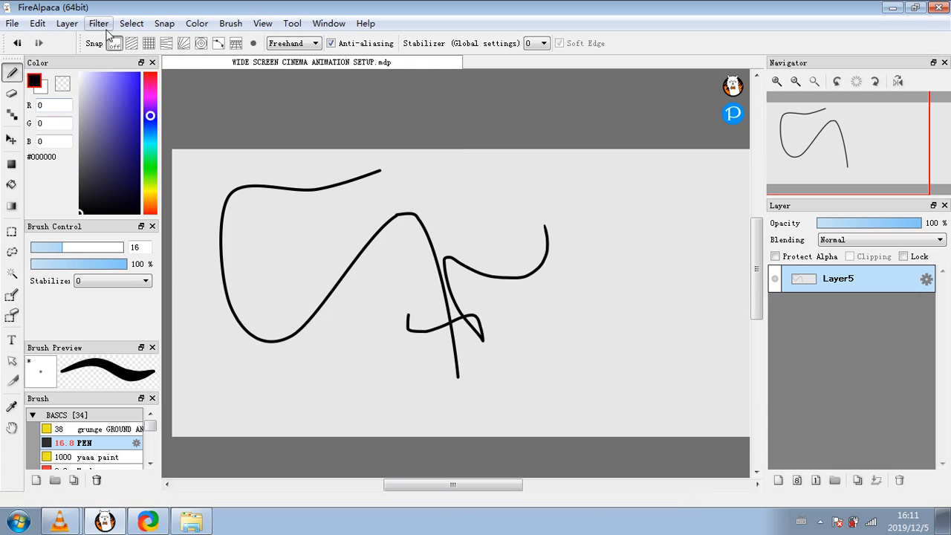
{"action": "left_click", "coordinate": [16, 44]}
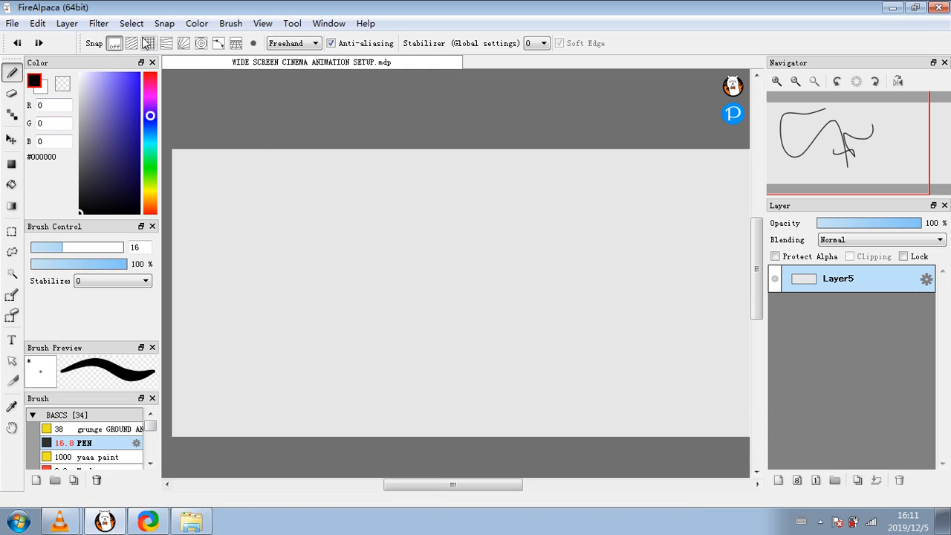
- Switch the brush shape to Rectangle, draw two overlapping outline rectangles, and undo them
{"action": "left_click", "coordinate": [295, 46]}
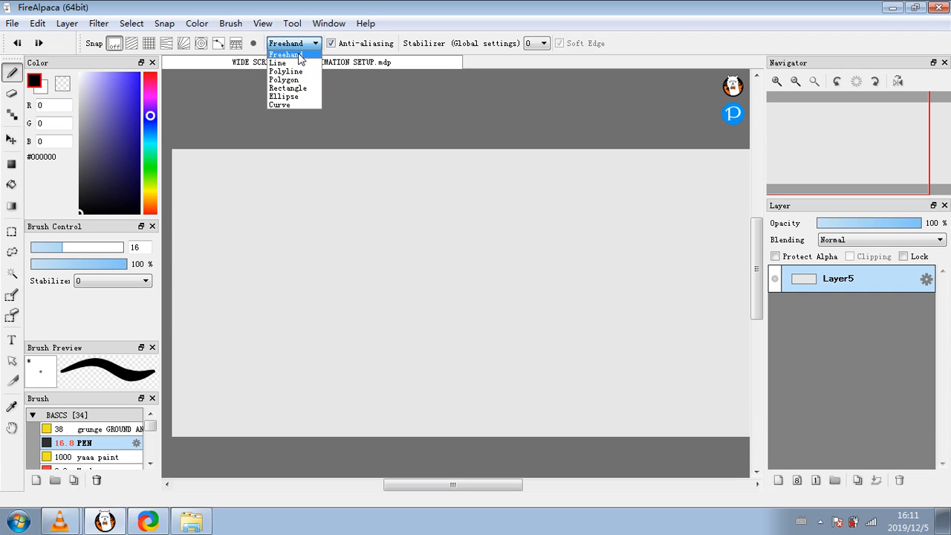
{"action": "left_click", "coordinate": [307, 89]}
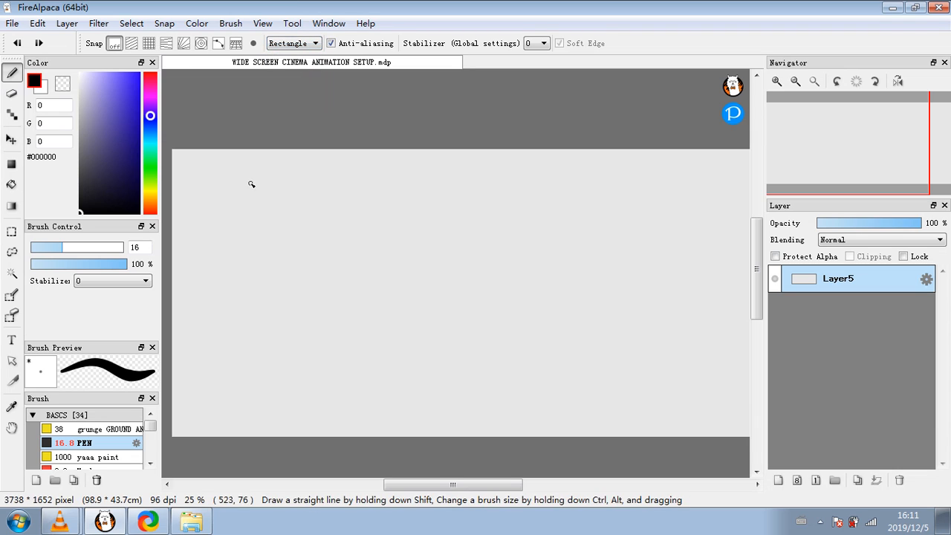
{"action": "left_click_drag", "start_coordinate": [233, 227], "coordinate": [540, 401]}
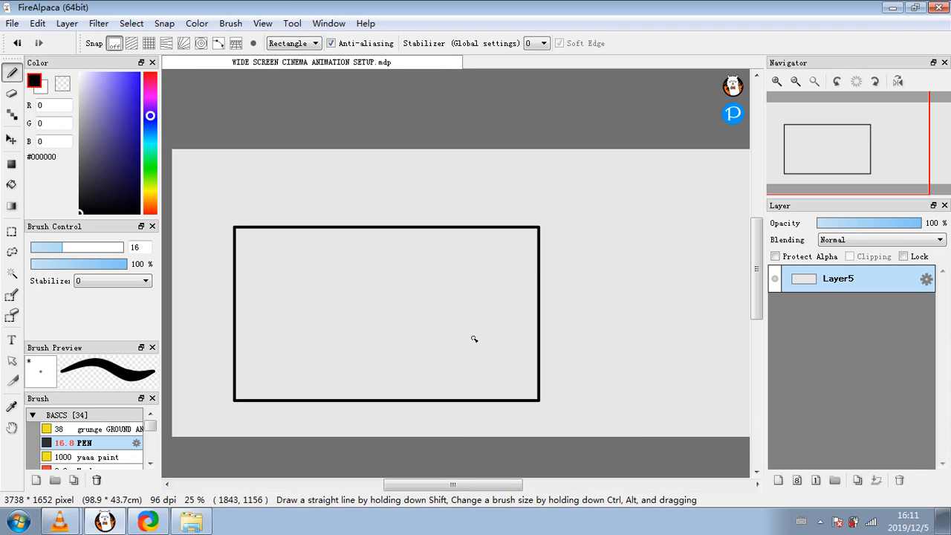
{"action": "left_click_drag", "start_coordinate": [317, 220], "coordinate": [501, 305]}
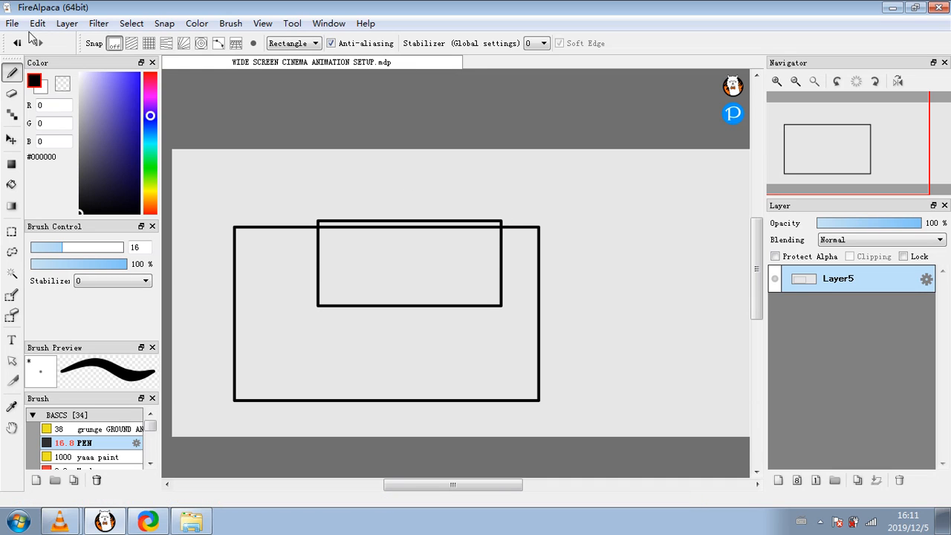
{"action": "left_click", "coordinate": [17, 43]}
{"action": "left_click", "coordinate": [17, 43]}
{"action": "left_click", "coordinate": [310, 46]}
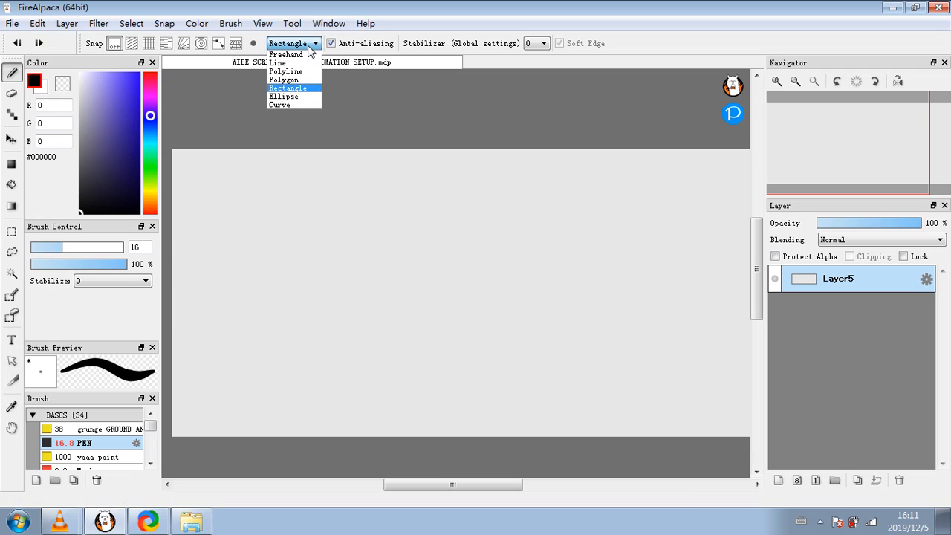
{"action": "left_click", "coordinate": [542, 44]}
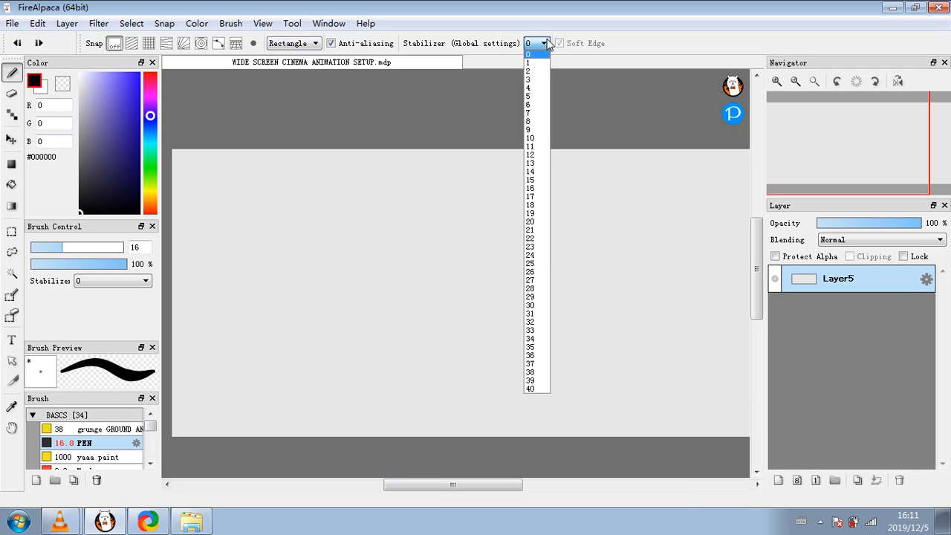
{"action": "left_click", "coordinate": [544, 44]}
{"action": "left_click", "coordinate": [546, 46]}
{"action": "left_click", "coordinate": [546, 46]}
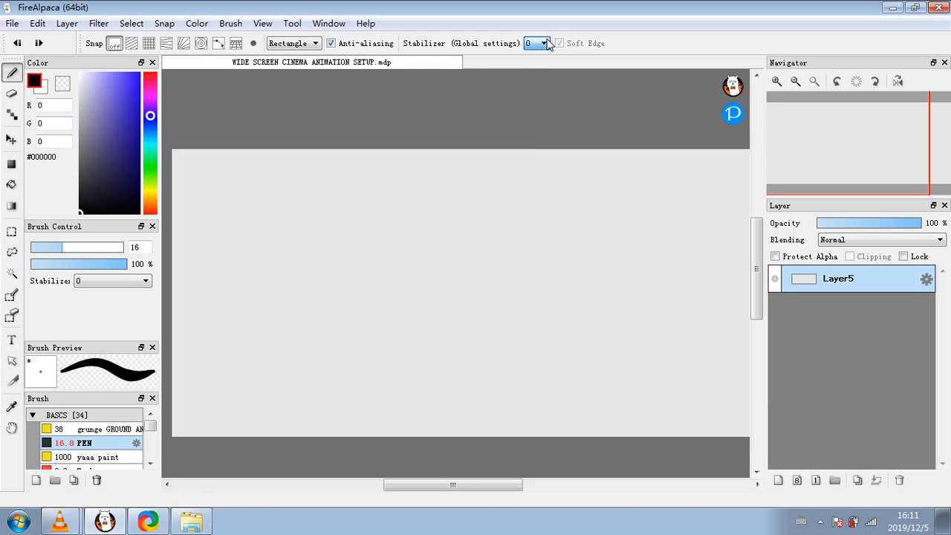
- Set the pen's own stabilizer to 22, try it with a small rectangle, and undo that rectangle
{"action": "left_click", "coordinate": [138, 282]}
{"action": "left_click", "coordinate": [136, 284]}
{"action": "left_click", "coordinate": [134, 282]}
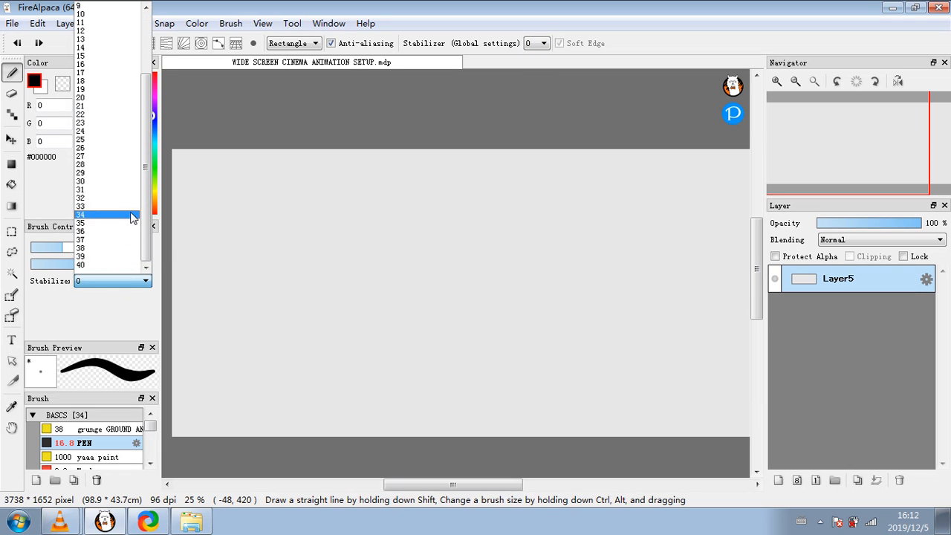
{"action": "left_click", "coordinate": [111, 117]}
{"action": "mouse_move", "coordinate": [270, 199]}
{"action": "left_mouse_down"}
{"action": "mouse_move", "coordinate": [372, 223]}
{"action": "mouse_move", "coordinate": [327, 203]}
{"action": "left_mouse_up"}
{"action": "left_click", "coordinate": [17, 43]}
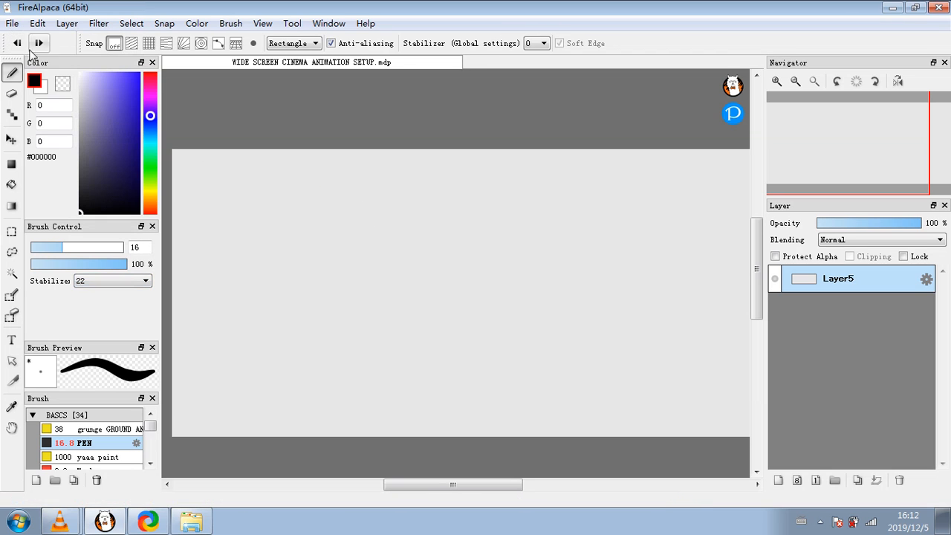
- Return the brush shape to Freehand, draw winding and jagged stabilized test strokes, and undo them
{"action": "left_click", "coordinate": [297, 44]}
{"action": "left_click", "coordinate": [291, 55]}
{"action": "mouse_move", "coordinate": [242, 214]}
{"action": "left_mouse_down"}
{"action": "mouse_move", "coordinate": [346, 214]}
{"action": "mouse_move", "coordinate": [257, 280]}
{"action": "mouse_move", "coordinate": [333, 340]}
{"action": "mouse_move", "coordinate": [405, 260]}
{"action": "mouse_move", "coordinate": [405, 318]}
{"action": "mouse_move", "coordinate": [387, 378]}
{"action": "mouse_move", "coordinate": [566, 329]}
{"action": "mouse_move", "coordinate": [609, 333]}
{"action": "left_mouse_up"}
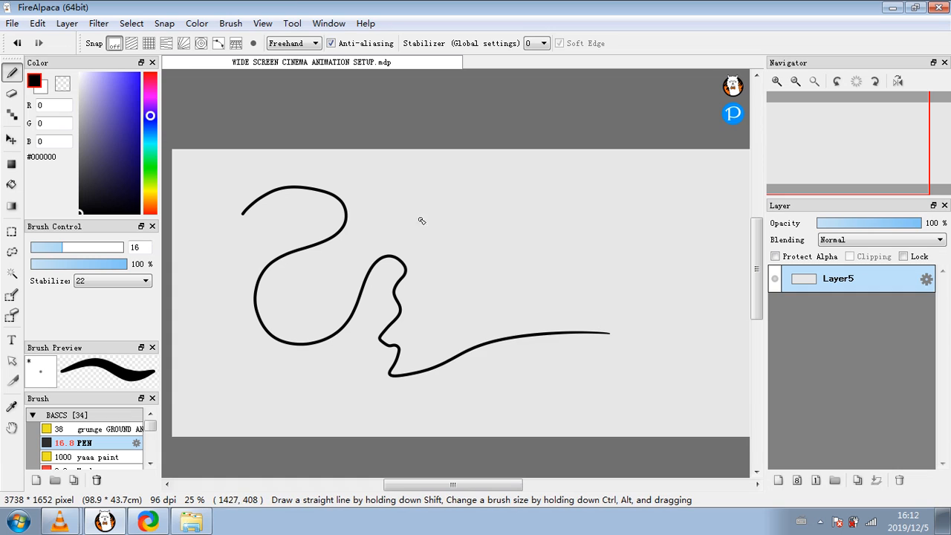
{"action": "left_click", "coordinate": [423, 213]}
{"action": "mouse_move", "coordinate": [453, 214]}
{"action": "left_mouse_down"}
{"action": "mouse_move", "coordinate": [457, 248]}
{"action": "mouse_move", "coordinate": [486, 238]}
{"action": "left_mouse_up"}
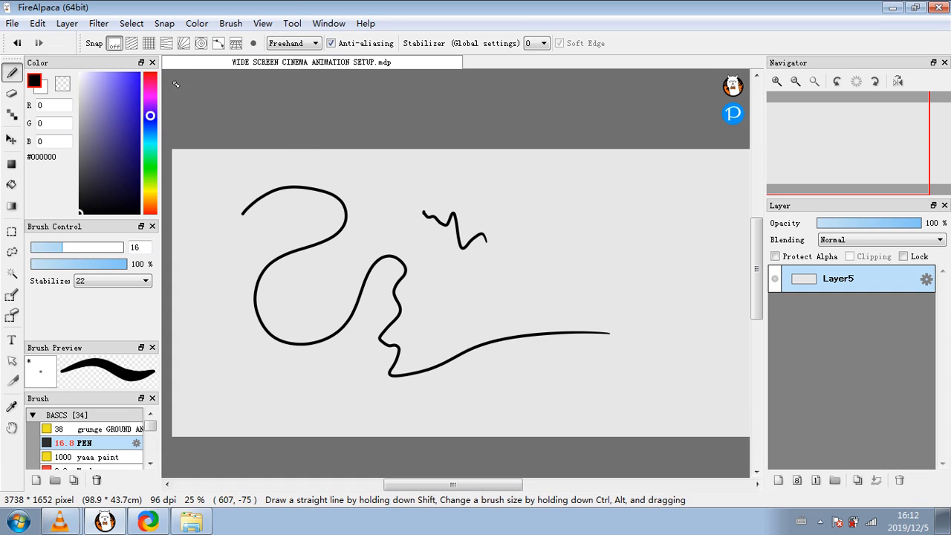
{"action": "left_click", "coordinate": [17, 43]}
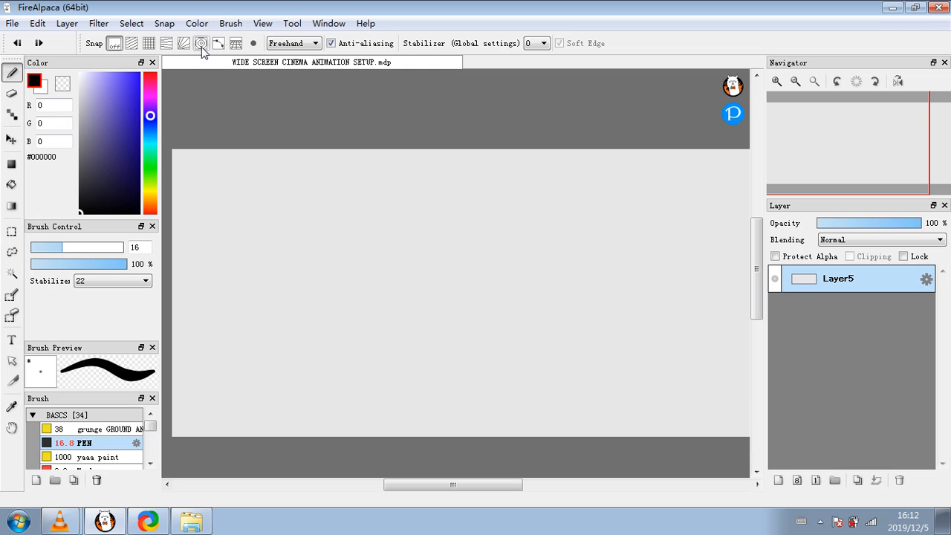
{"action": "left_click", "coordinate": [30, 82]}
{"action": "left_click", "coordinate": [30, 81]}
{"action": "left_click", "coordinate": [30, 81]}
{"action": "left_click", "coordinate": [30, 82]}
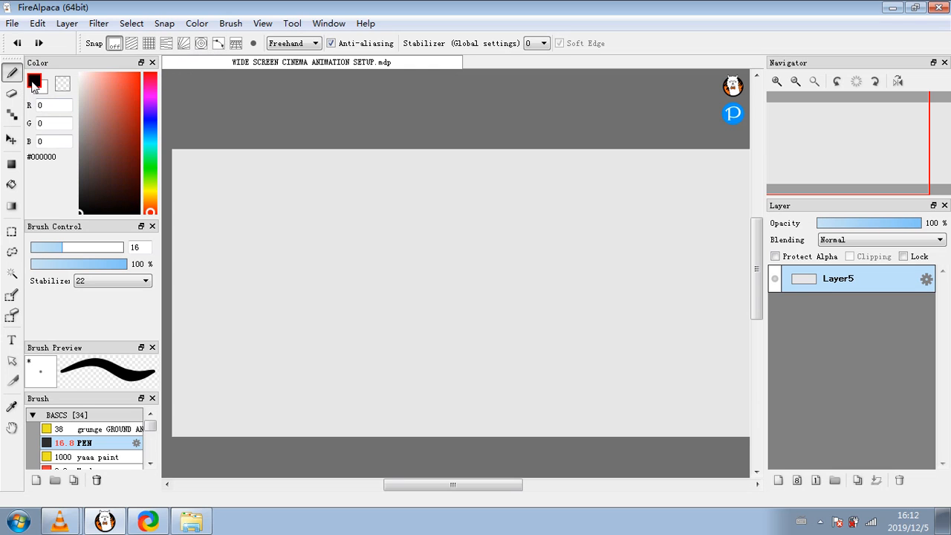
{"action": "left_click", "coordinate": [34, 81]}
{"action": "left_click", "coordinate": [34, 81]}
{"action": "left_click", "coordinate": [34, 82]}
{"action": "left_click", "coordinate": [34, 82]}
- With the transparent colour active, set the pen's size to 13.1 and opacity to 64%, and return to the black foreground colour
{"action": "left_click", "coordinate": [64, 85]}
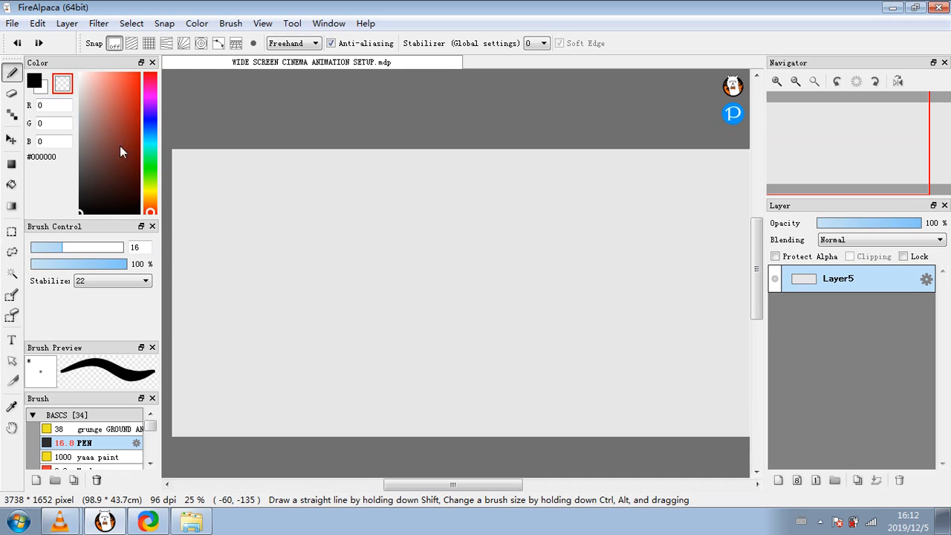
{"action": "mouse_move", "coordinate": [55, 248]}
{"action": "left_mouse_down"}
{"action": "mouse_move", "coordinate": [84, 248]}
{"action": "mouse_move", "coordinate": [57, 250]}
{"action": "mouse_move", "coordinate": [111, 266]}
{"action": "mouse_move", "coordinate": [95, 265]}
{"action": "left_mouse_up"}
{"action": "left_click", "coordinate": [103, 265]}
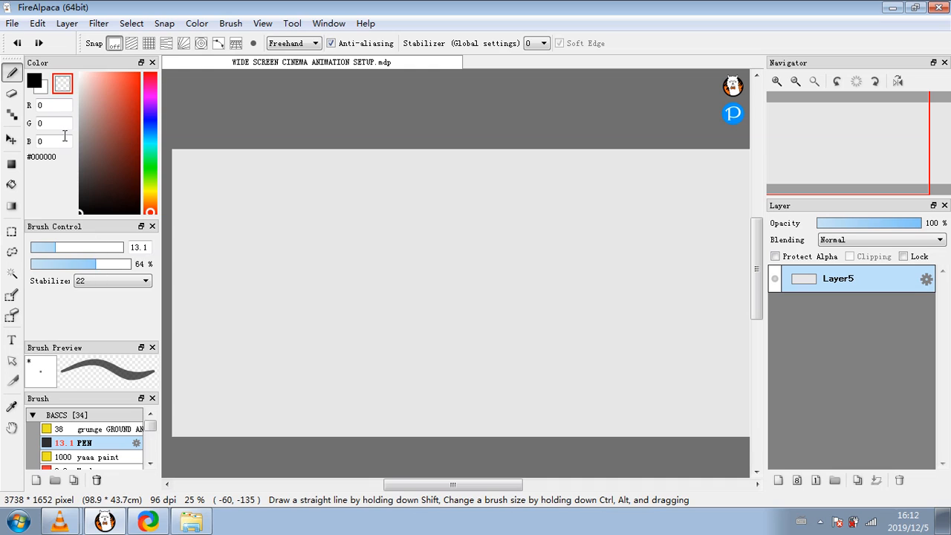
{"action": "left_click", "coordinate": [39, 87]}
- Toggle the Eraser's Soft Edge option and return to the brush
{"action": "left_click", "coordinate": [11, 95]}
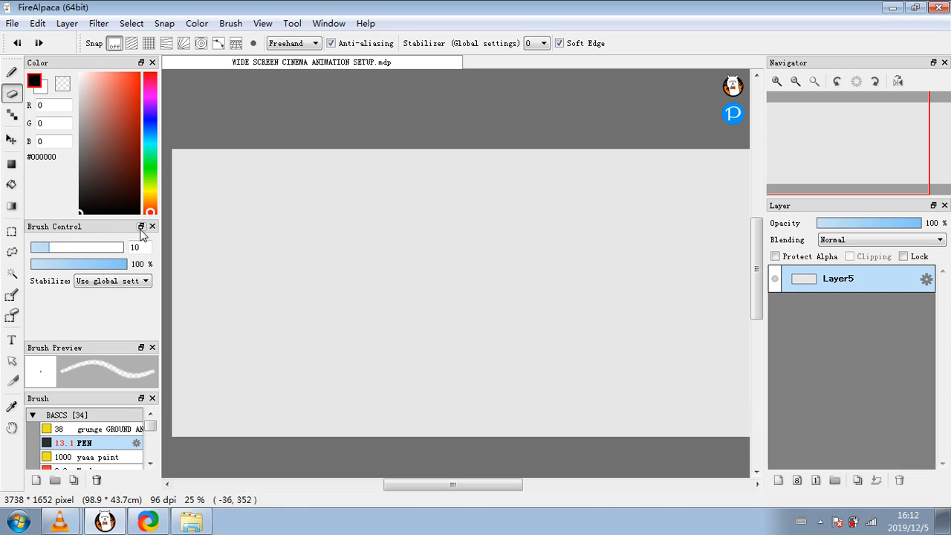
{"action": "left_click", "coordinate": [559, 42]}
{"action": "left_click", "coordinate": [11, 70]}
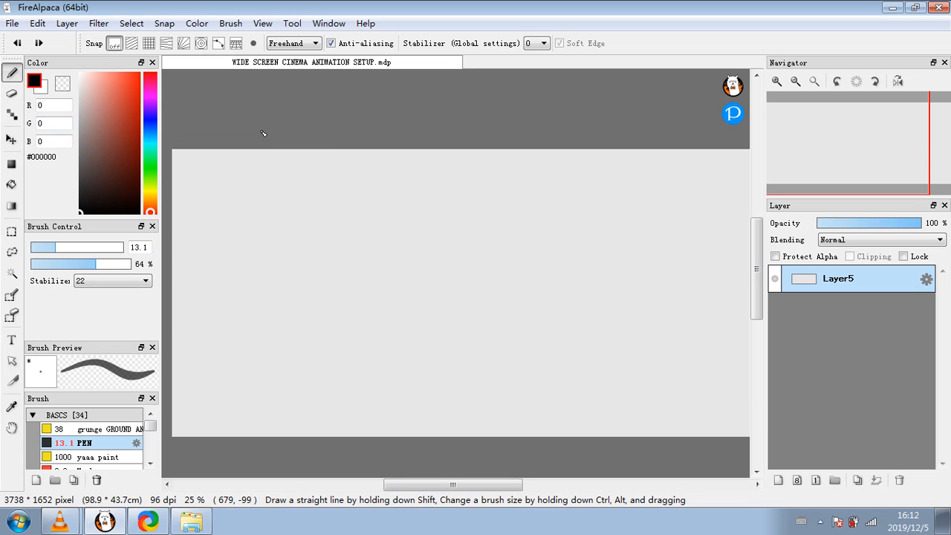
- Try switching the brush between the transparent colour and the black foreground colour, ending on black
{"action": "left_click", "coordinate": [63, 84]}
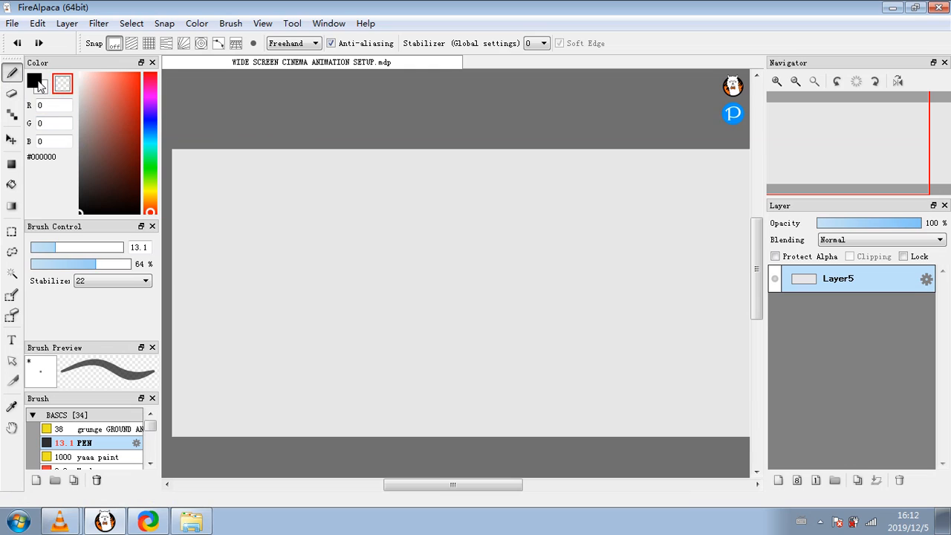
{"action": "left_click", "coordinate": [37, 80]}
{"action": "left_click", "coordinate": [63, 86]}
{"action": "left_click", "coordinate": [35, 84]}
- Look at the Eraser, Dot and Move tools and their options
{"action": "left_click", "coordinate": [12, 97]}
{"action": "left_click", "coordinate": [12, 116]}
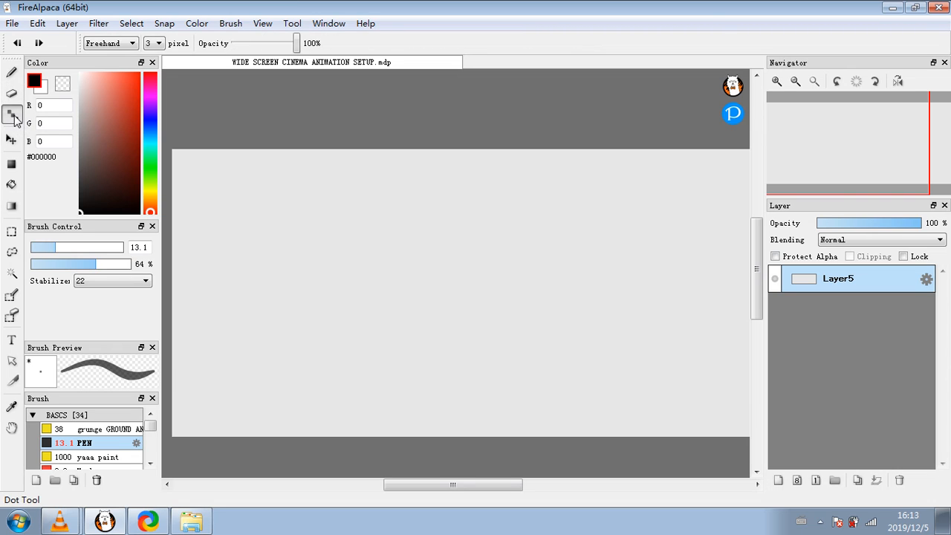
{"action": "left_click", "coordinate": [12, 139]}
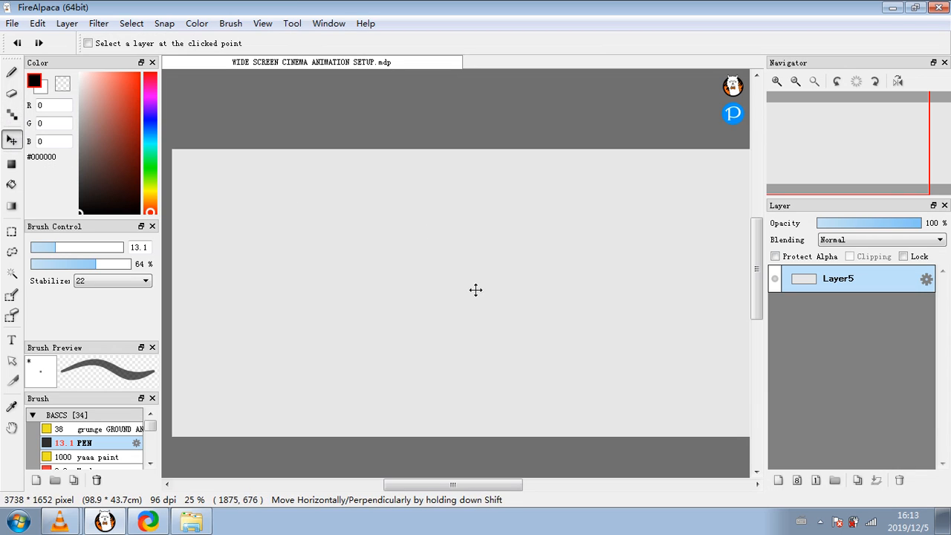
- Draw three overlapping filled black rectangles with the shape fill tool, undo them, and check the tool's shape choices
{"action": "left_click", "coordinate": [11, 164]}
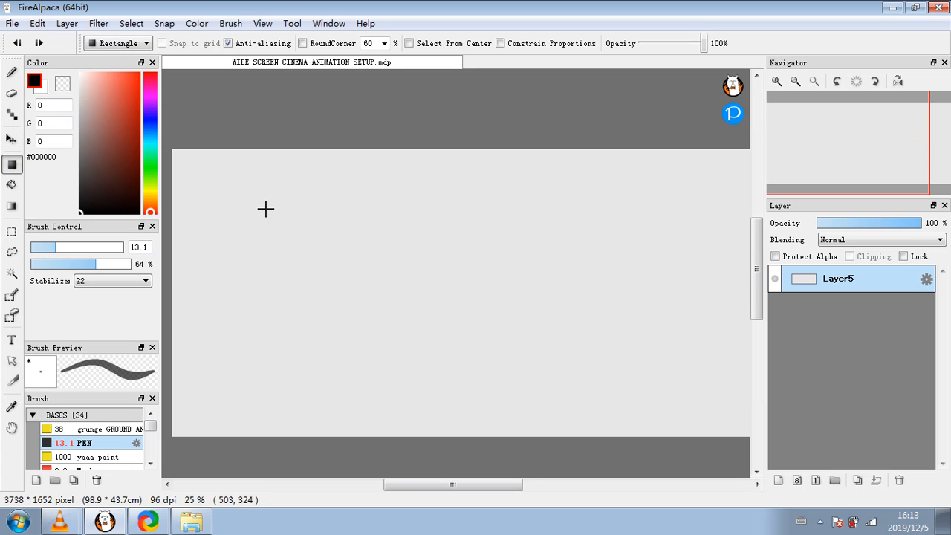
{"action": "left_click_drag", "start_coordinate": [268, 210], "coordinate": [534, 407]}
{"action": "left_click_drag", "start_coordinate": [534, 344], "coordinate": [647, 254]}
{"action": "left_click_drag", "start_coordinate": [340, 210], "coordinate": [403, 200]}
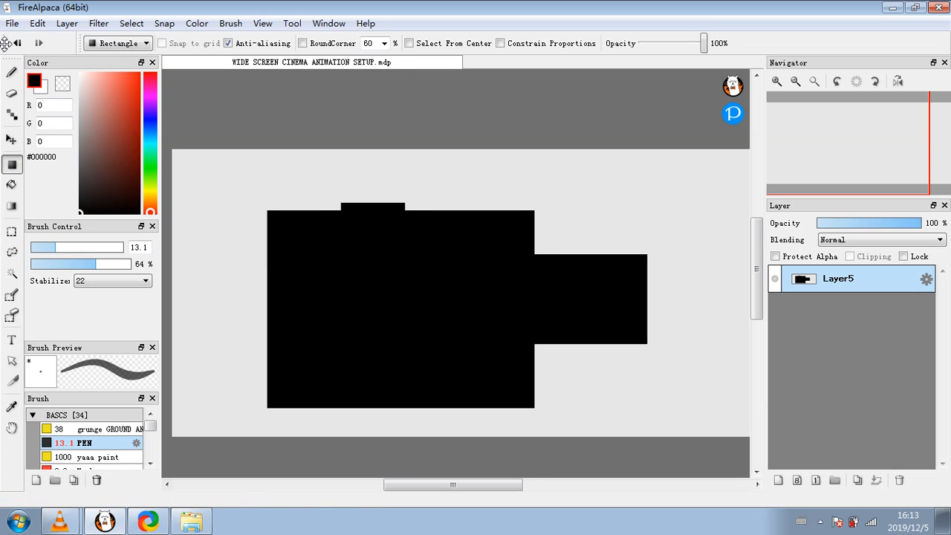
{"action": "left_click", "coordinate": [14, 43]}
{"action": "left_click", "coordinate": [15, 43]}
{"action": "left_click", "coordinate": [15, 43]}
{"action": "left_click", "coordinate": [147, 44]}
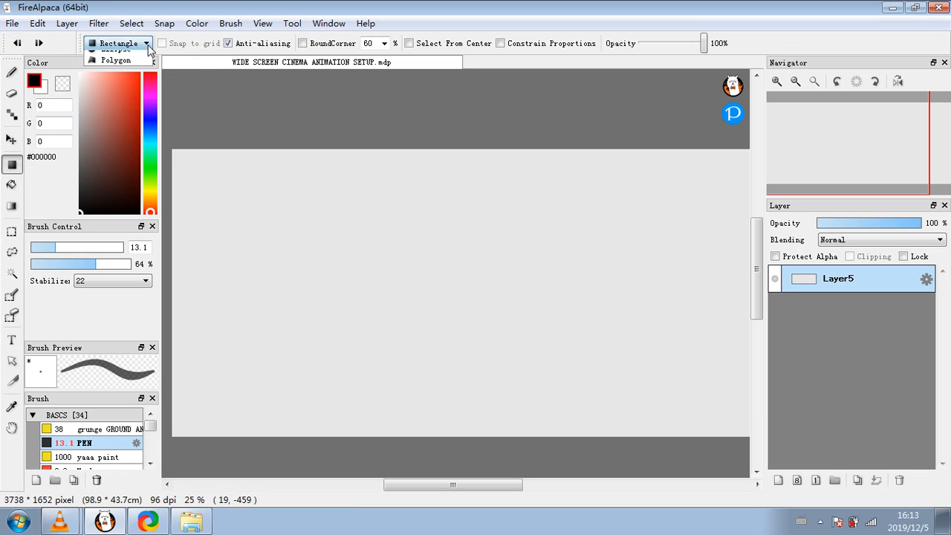
{"action": "left_click", "coordinate": [147, 56]}
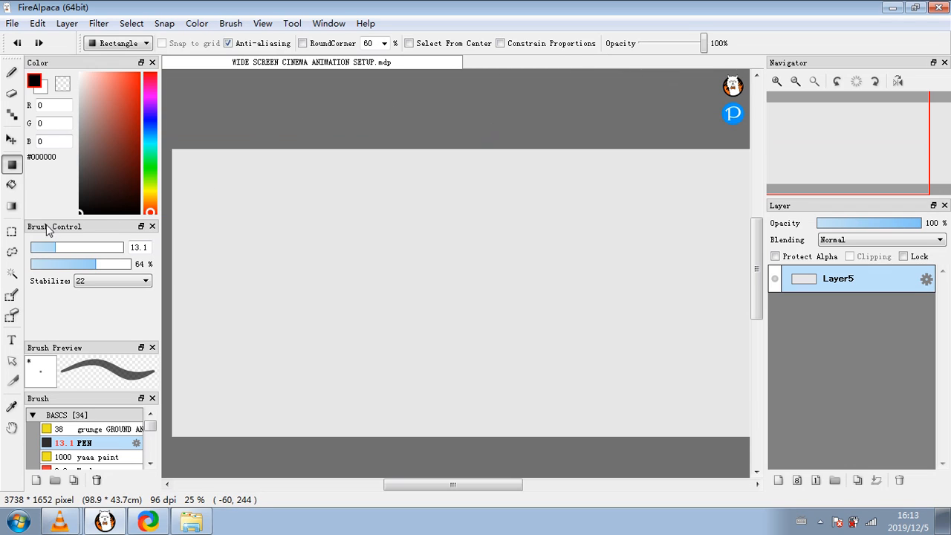
- Examine the options of the Bucket, Gradient, Select, Lasso, Magic Wand, Operation and Divide tools in turn
{"action": "left_click", "coordinate": [11, 184]}
{"action": "left_click", "coordinate": [14, 208]}
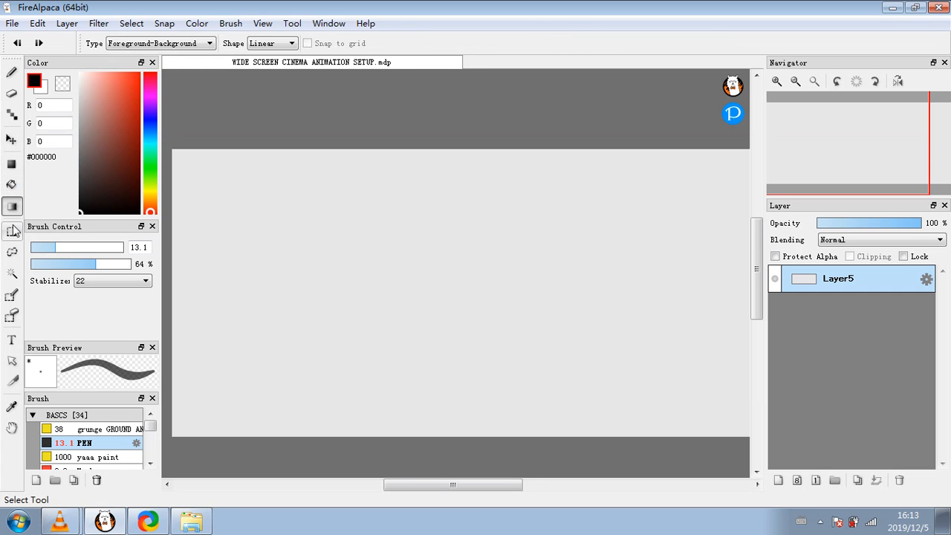
{"action": "left_click", "coordinate": [12, 235]}
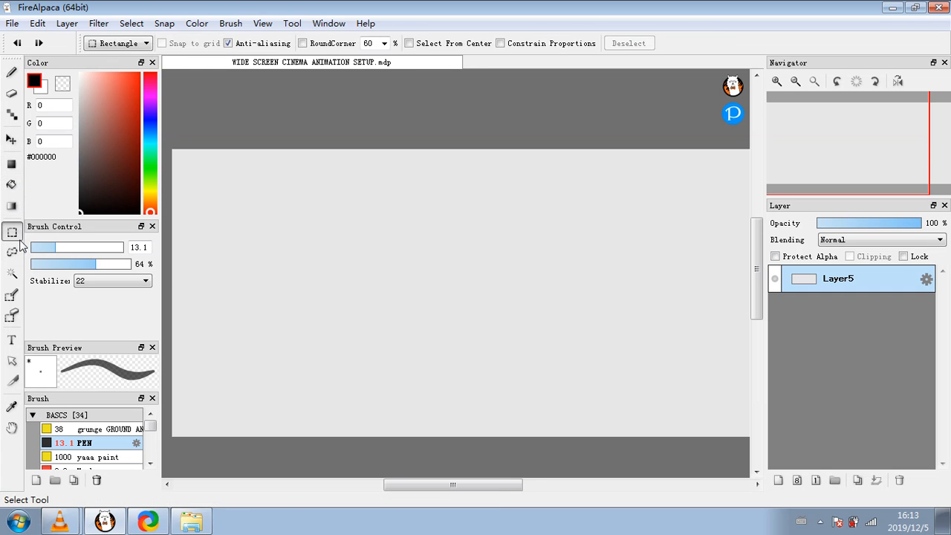
{"action": "left_click", "coordinate": [12, 252]}
{"action": "left_click", "coordinate": [11, 232]}
{"action": "left_click", "coordinate": [13, 253]}
{"action": "left_click", "coordinate": [13, 274]}
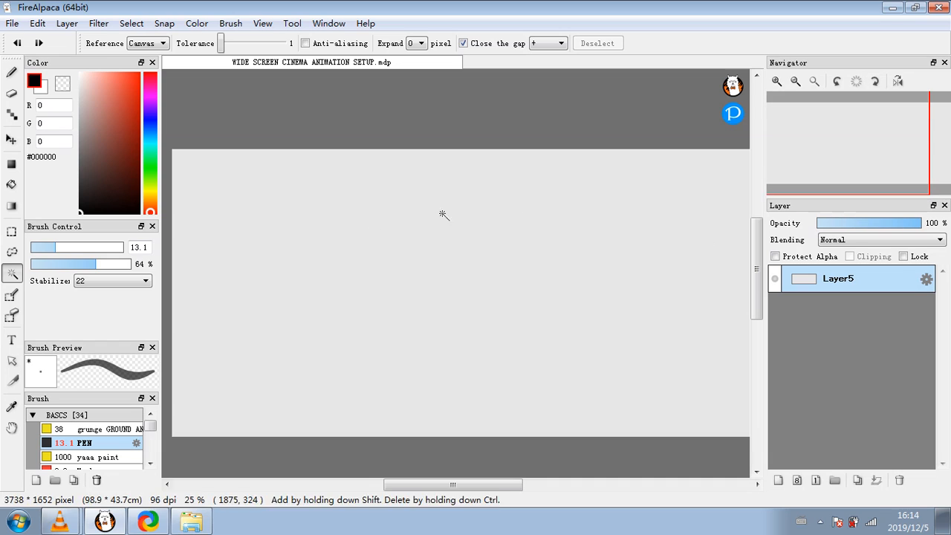
{"action": "left_click", "coordinate": [14, 361]}
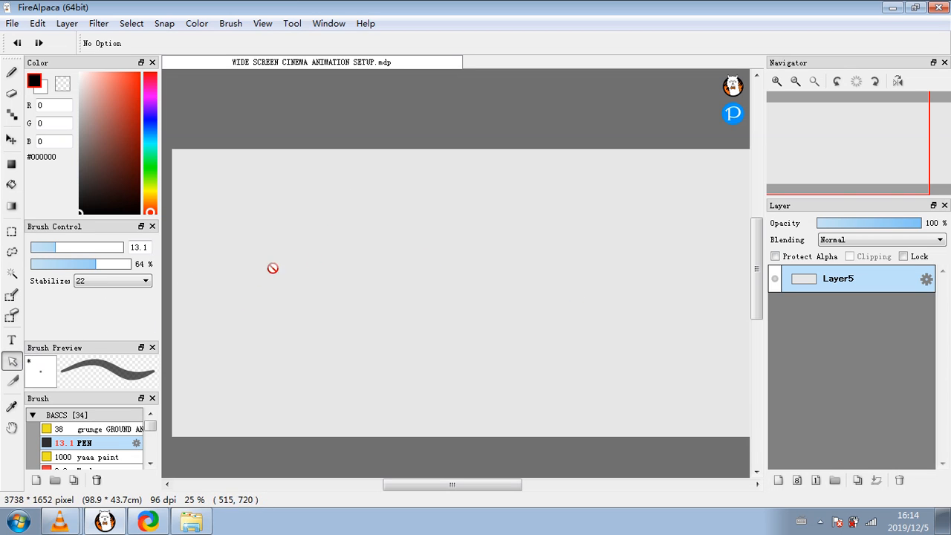
{"action": "left_click", "coordinate": [14, 385]}
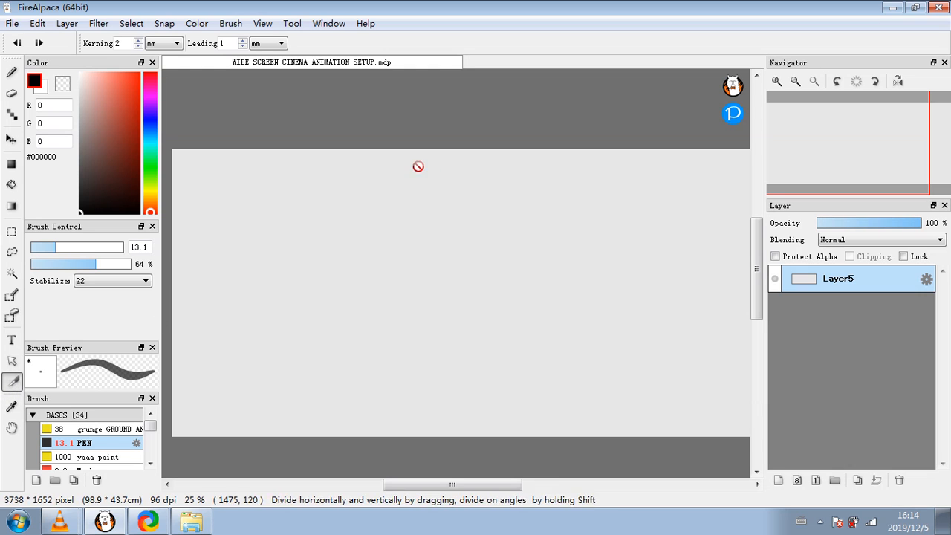
{"action": "scroll", "coordinate": [490, 246], "scroll_direction": "down", "scroll_amount": 1}
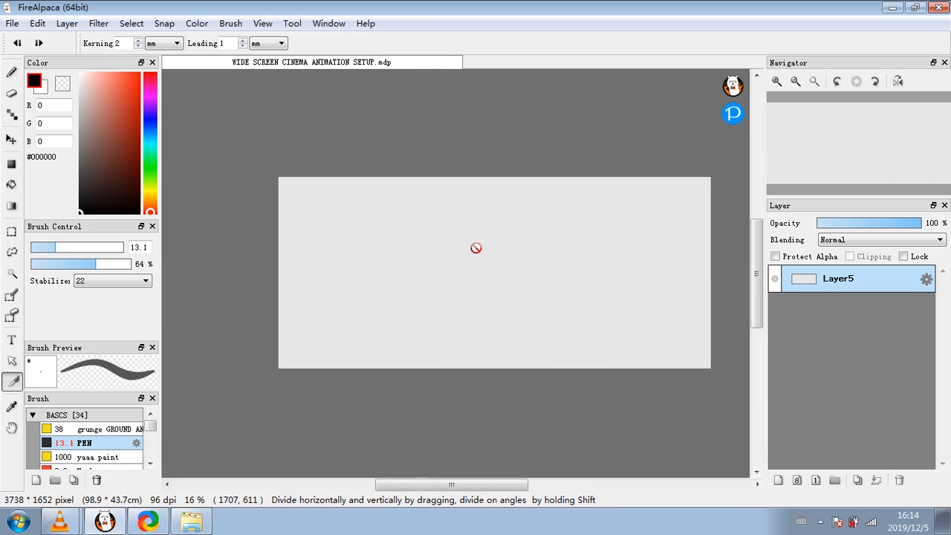
- Create a new comic page from the Professional template at 600 dpi with a white background
{"action": "scroll", "coordinate": [476, 248], "scroll_direction": "up", "scroll_amount": 1}
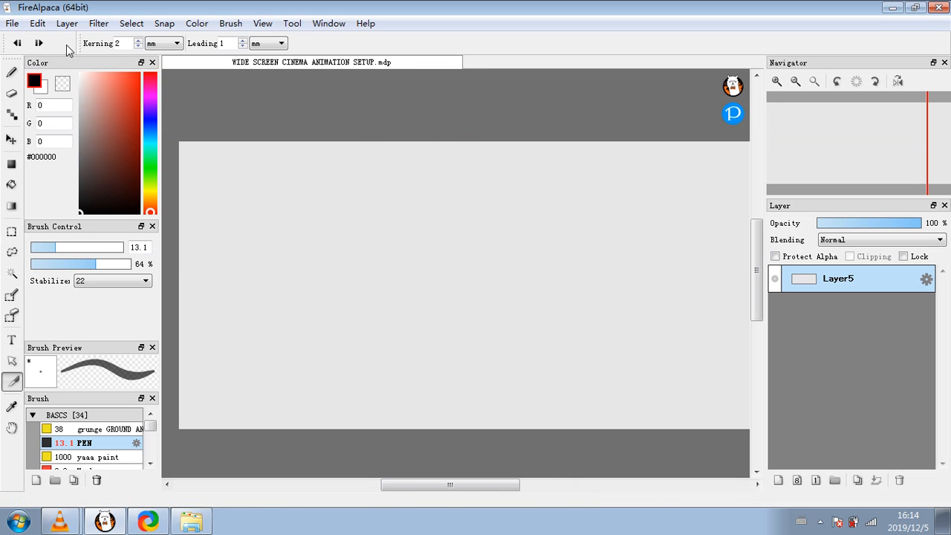
{"action": "left_click", "coordinate": [11, 26]}
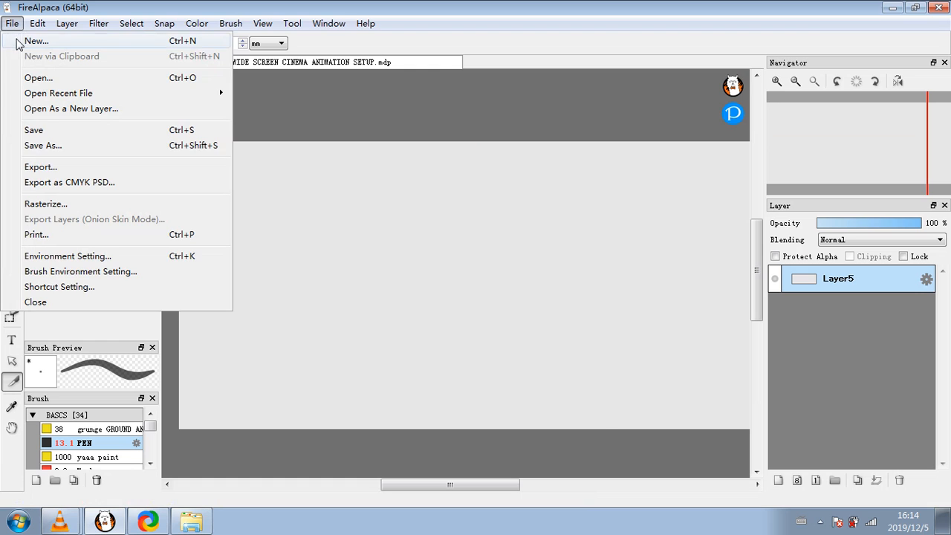
{"action": "left_click", "coordinate": [36, 40]}
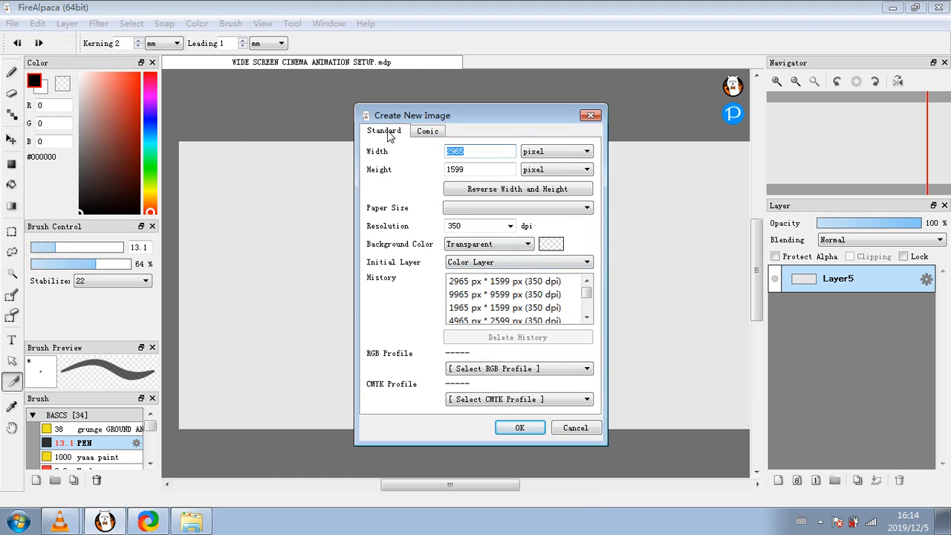
{"action": "left_click", "coordinate": [438, 131]}
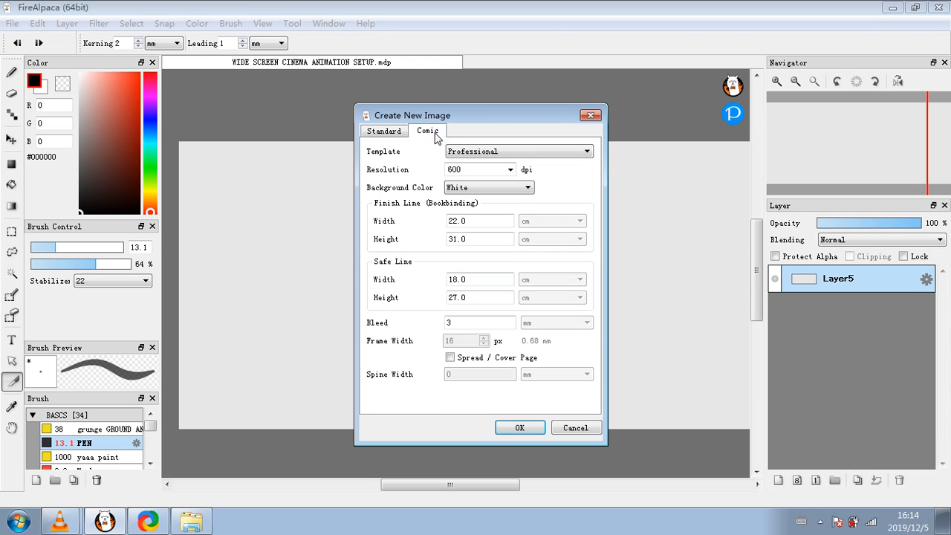
{"action": "left_click", "coordinate": [518, 426]}
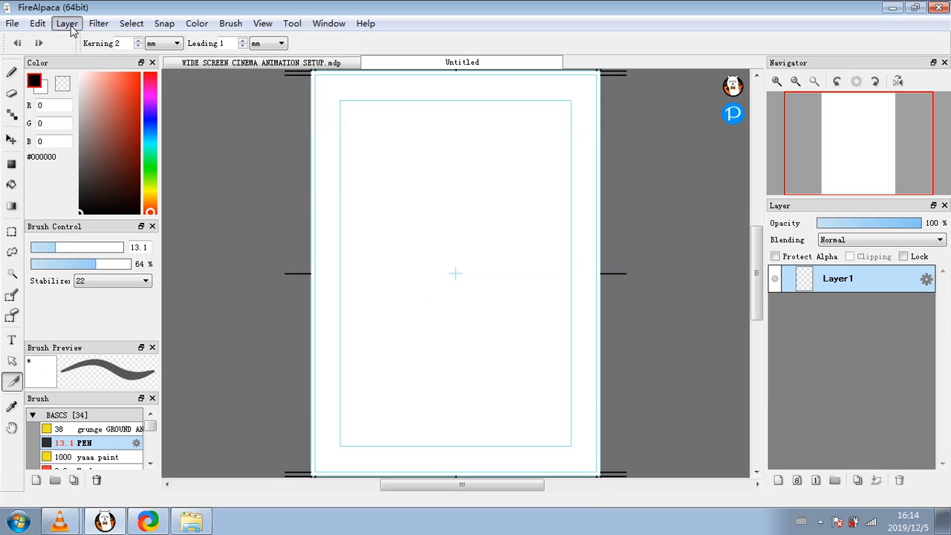
- Add panel material on the inner frame of the comic page with line width 20 and a black border
{"action": "left_click", "coordinate": [68, 25]}
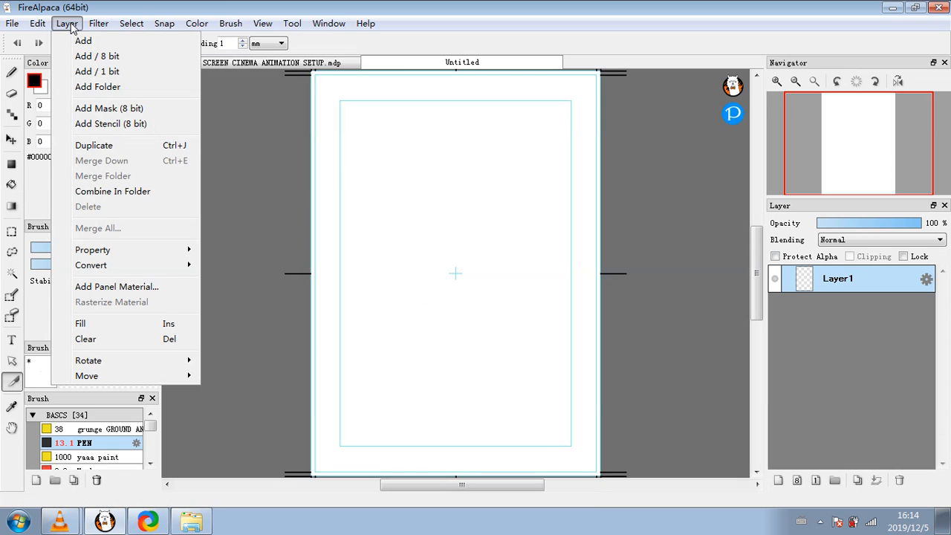
{"action": "left_click", "coordinate": [149, 289]}
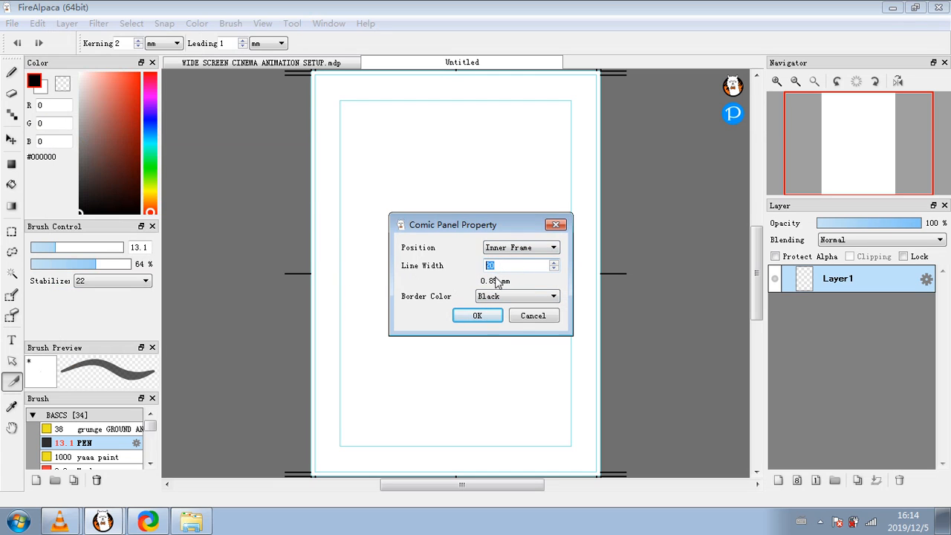
{"action": "left_click", "coordinate": [477, 316]}
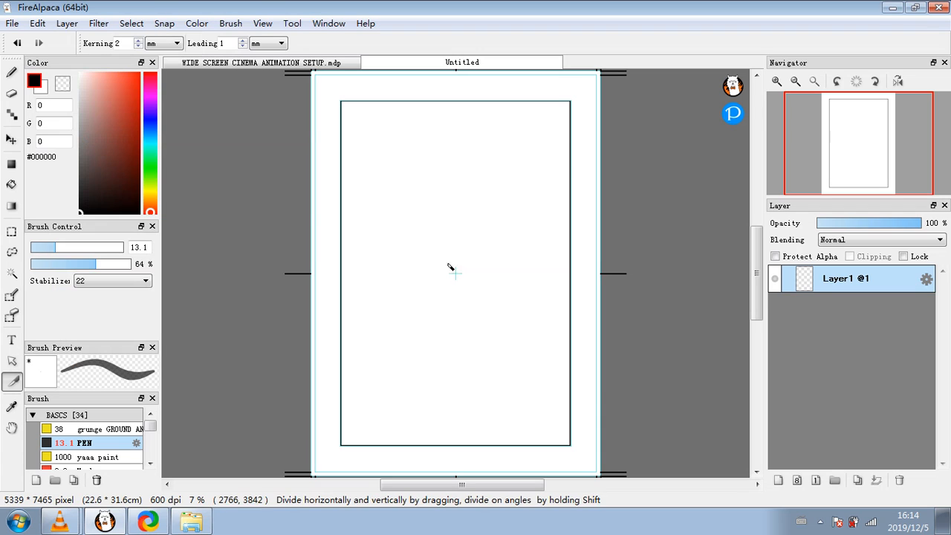
- Divide the page frame into three rows, split the top row vertically, cut the bottom row diagonally, and divide its right part horizontally
{"action": "left_click", "coordinate": [13, 387]}
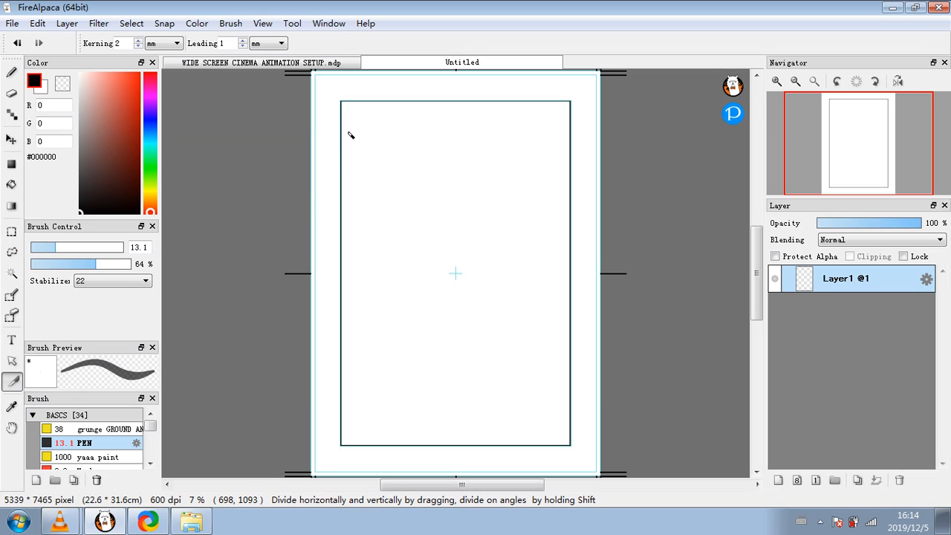
{"action": "left_click_drag", "start_coordinate": [318, 193], "coordinate": [591, 197]}
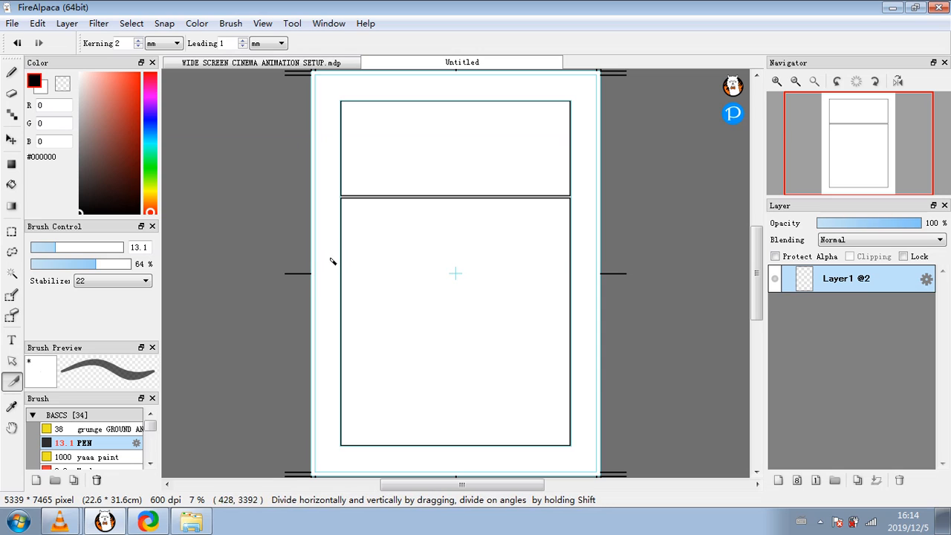
{"action": "left_click_drag", "start_coordinate": [329, 260], "coordinate": [656, 271]}
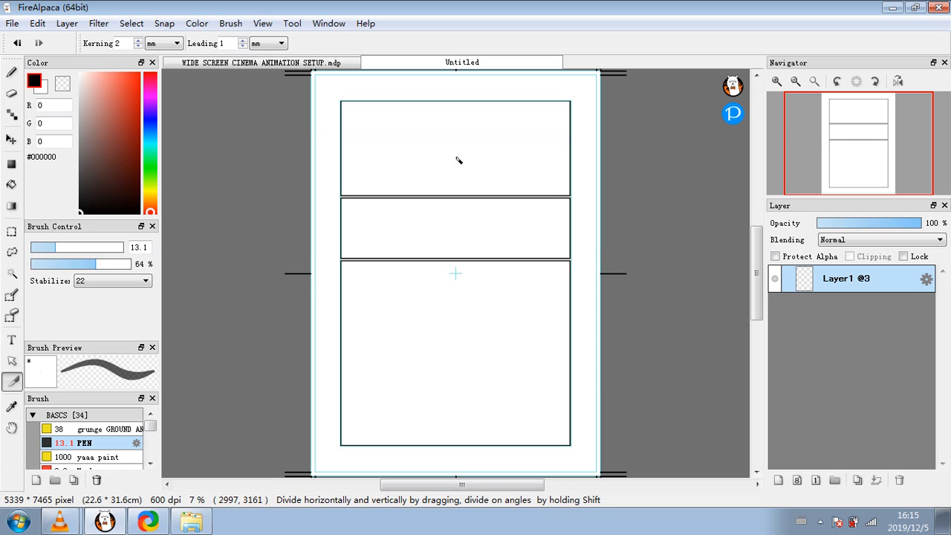
{"action": "left_click_drag", "start_coordinate": [423, 90], "coordinate": [427, 217]}
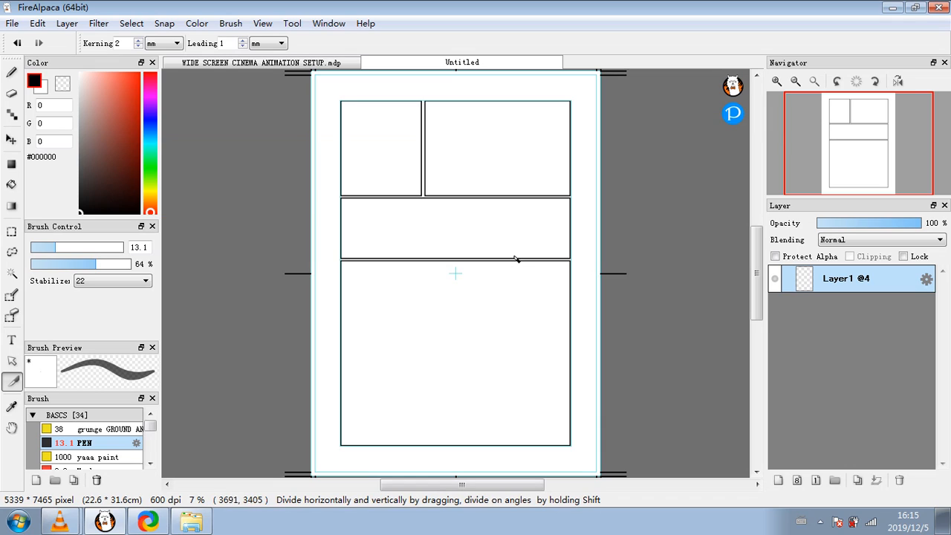
{"action": "left_click_drag", "start_coordinate": [516, 270], "coordinate": [377, 457]}
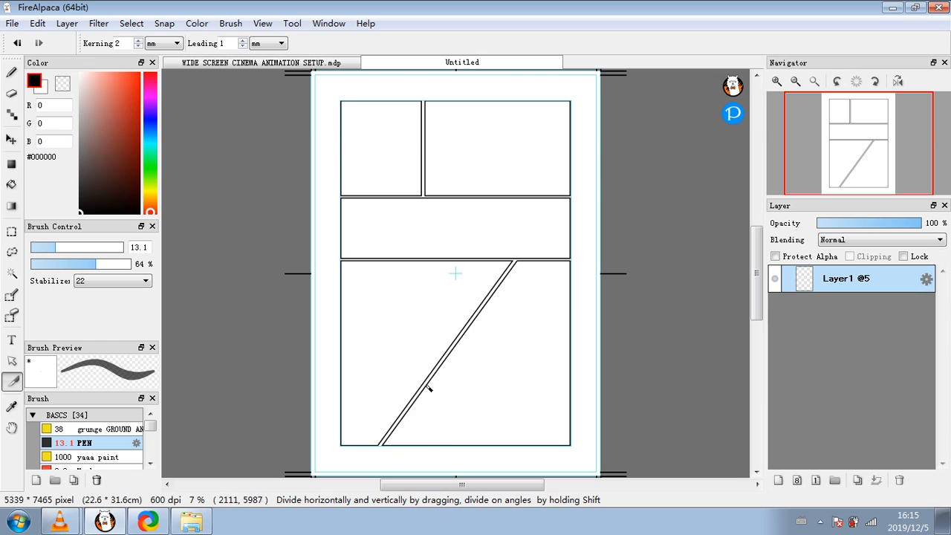
{"action": "left_click_drag", "start_coordinate": [428, 387], "coordinate": [594, 385]}
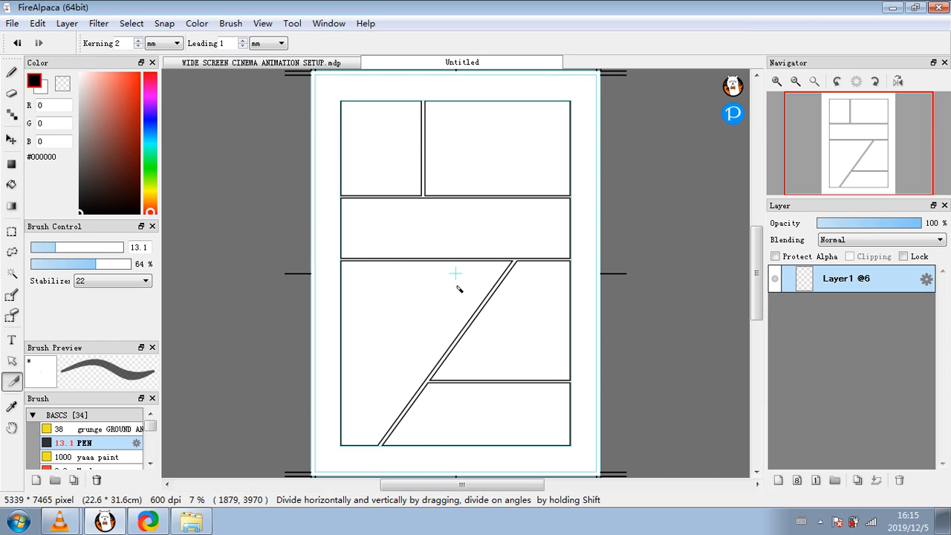
{"action": "scroll", "coordinate": [441, 277], "scroll_direction": "up", "scroll_amount": 1}
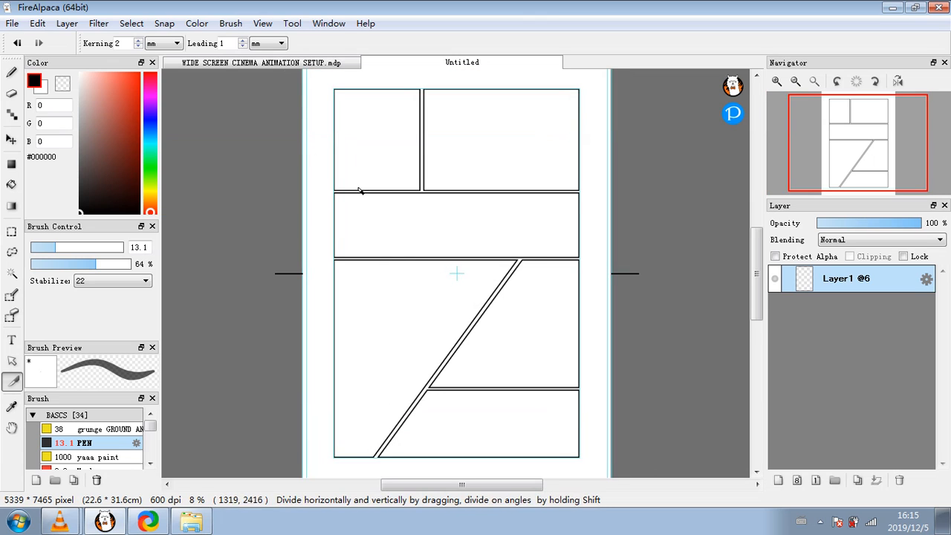
- Close the untitled comic page without saving it
{"action": "left_click", "coordinate": [100, 24]}
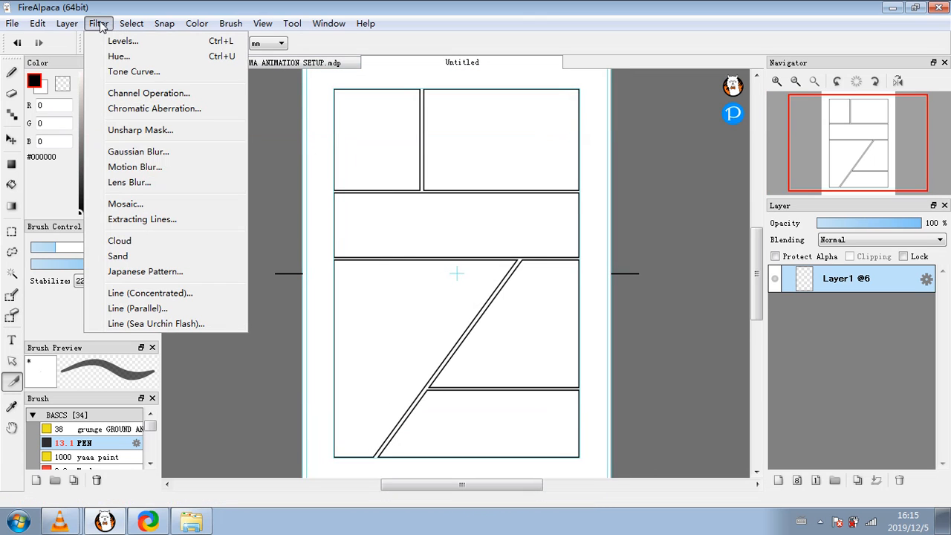
{"action": "left_click", "coordinate": [101, 23]}
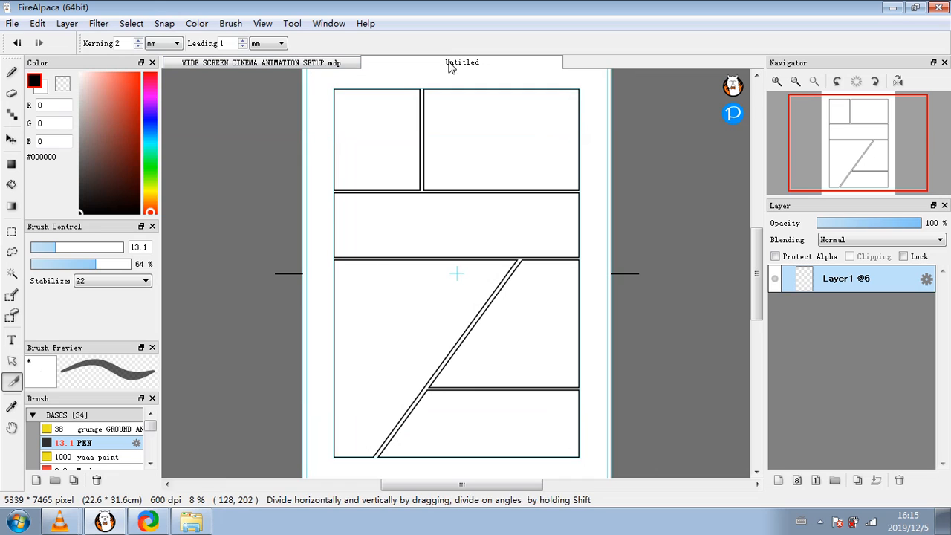
{"action": "right_click", "coordinate": [513, 61]}
{"action": "left_click", "coordinate": [531, 66]}
{"action": "left_click", "coordinate": [490, 288]}
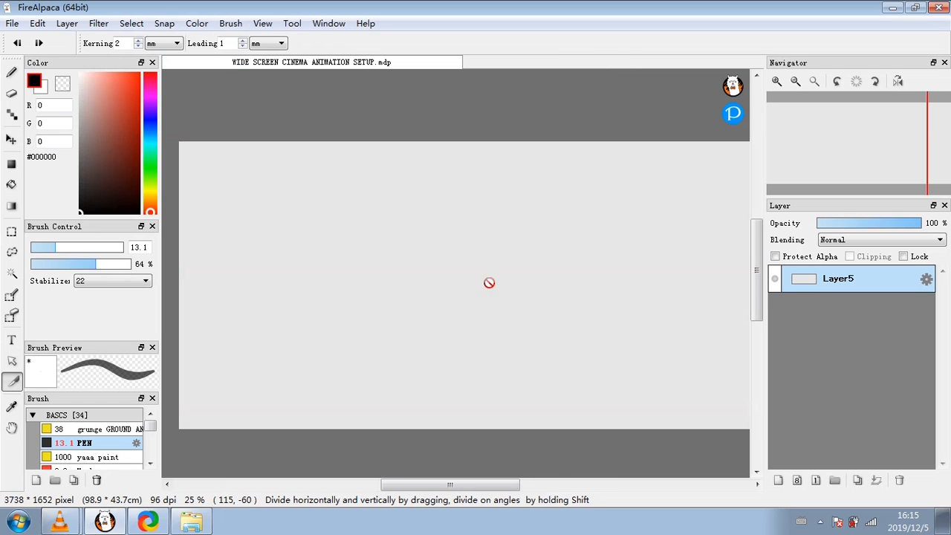
- Preview the Line (Concentrated) filter on Layer5 with Length (Random) at 70% and line width at 3 px
{"action": "left_click", "coordinate": [98, 23]}
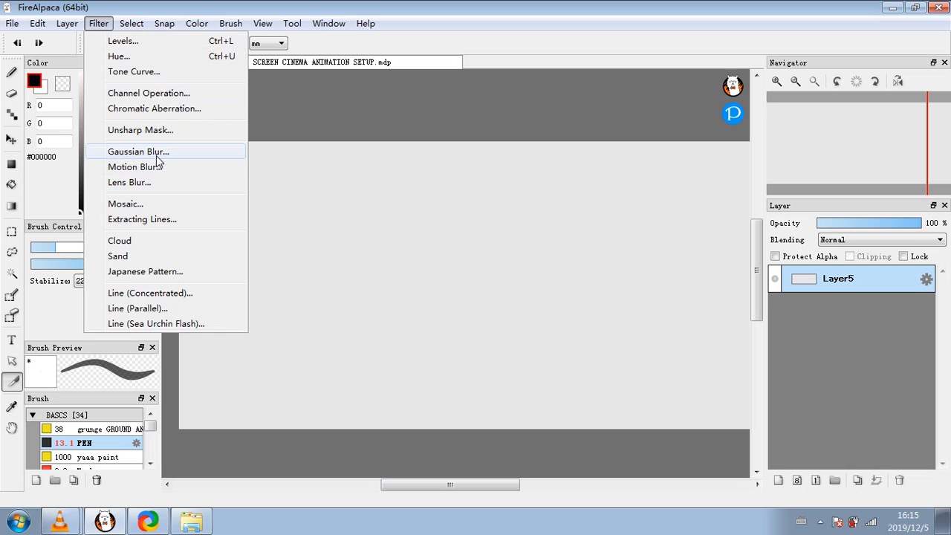
{"action": "left_click", "coordinate": [151, 292]}
{"action": "left_click_drag", "start_coordinate": [459, 196], "coordinate": [275, 56]}
{"action": "left_click", "coordinate": [349, 102]}
{"action": "left_click_drag", "start_coordinate": [342, 102], "coordinate": [411, 98]}
{"action": "mouse_move", "coordinate": [298, 114]}
{"action": "left_mouse_down"}
{"action": "mouse_move", "coordinate": [283, 114]}
{"action": "mouse_move", "coordinate": [320, 112]}
{"action": "mouse_move", "coordinate": [287, 113]}
{"action": "left_mouse_up"}
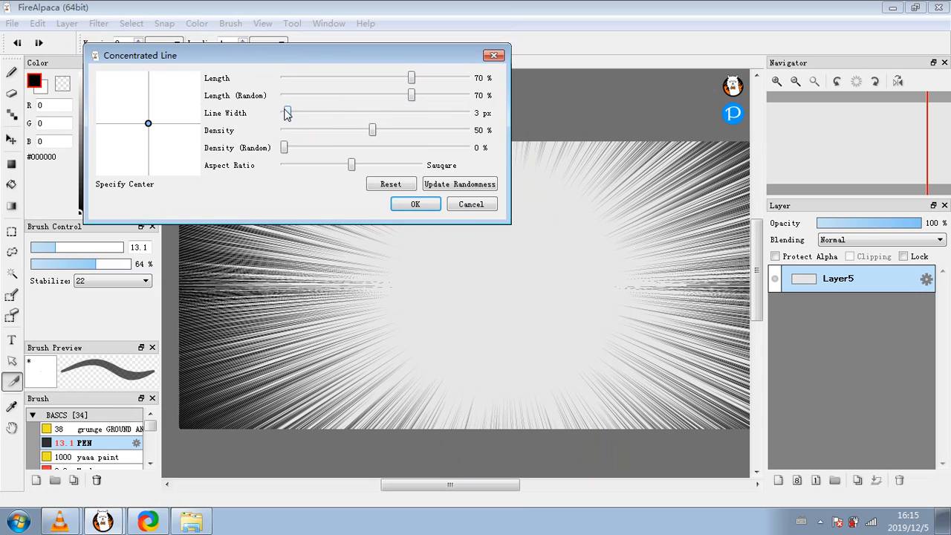
- Move the concentrated lines' centre toward the upper left, set the aspect ratio to Portrait 20%, apply the filter, and undo it
{"action": "left_click_drag", "start_coordinate": [147, 125], "coordinate": [116, 104]}
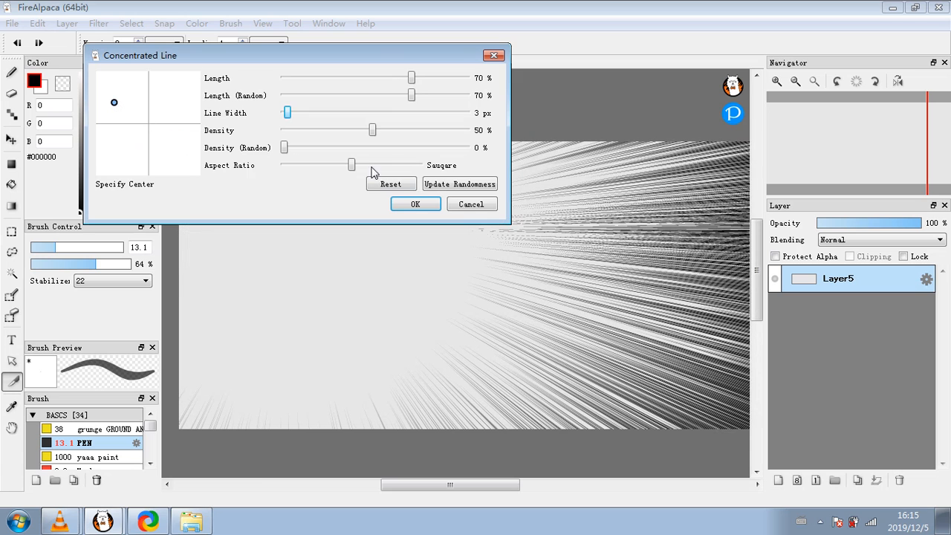
{"action": "mouse_move", "coordinate": [351, 166]}
{"action": "left_mouse_down"}
{"action": "mouse_move", "coordinate": [399, 165]}
{"action": "mouse_move", "coordinate": [341, 169]}
{"action": "left_mouse_up"}
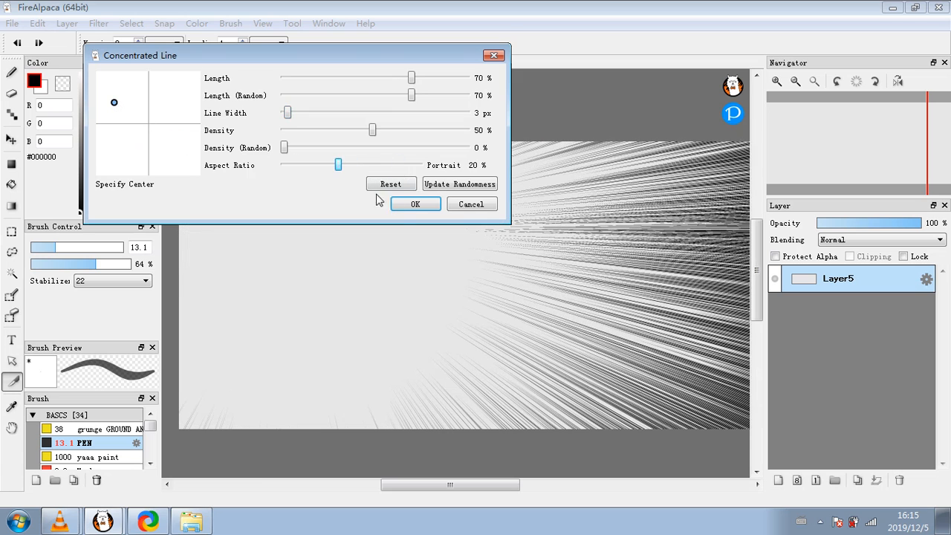
{"action": "left_click", "coordinate": [413, 205]}
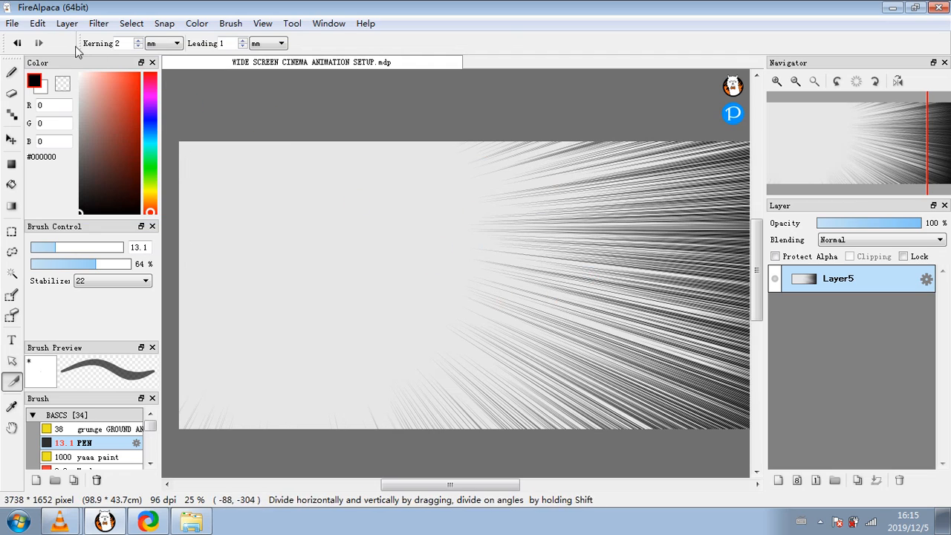
{"action": "left_click", "coordinate": [18, 43]}
- Try the Line (Parallel) filter with line width 10 px, Density (Random) 63% and a higher Length (Random), then undo it
{"action": "left_click", "coordinate": [94, 25]}
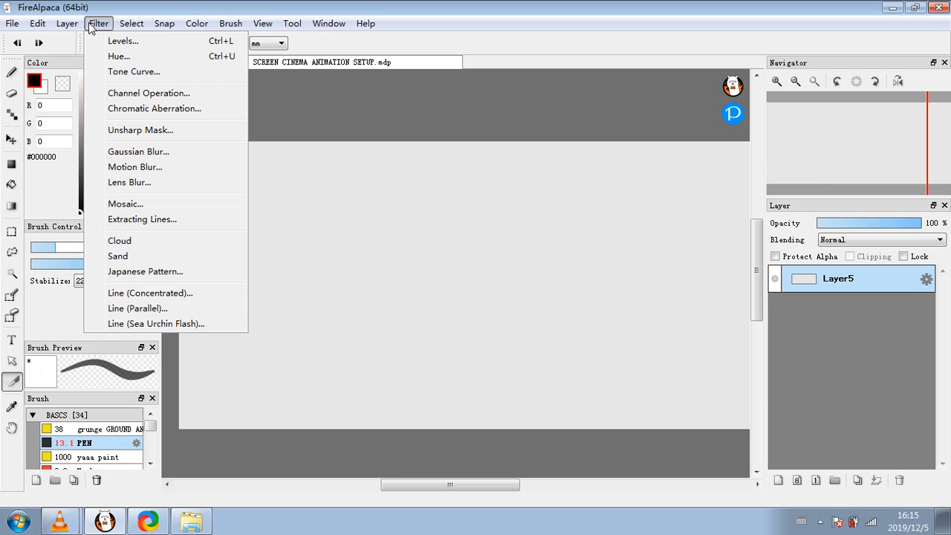
{"action": "left_click", "coordinate": [135, 308]}
{"action": "mouse_move", "coordinate": [496, 261]}
{"action": "left_mouse_down"}
{"action": "mouse_move", "coordinate": [578, 262]}
{"action": "mouse_move", "coordinate": [496, 261]}
{"action": "left_mouse_up"}
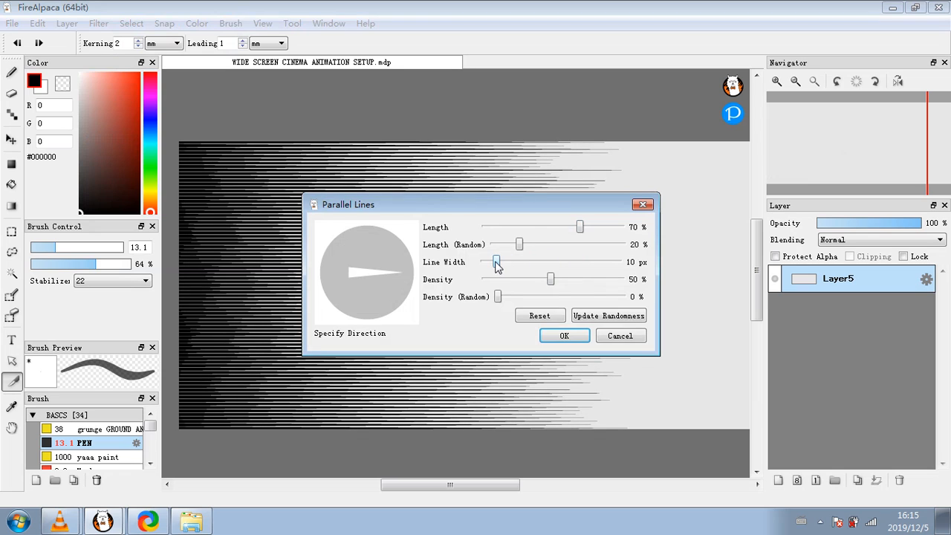
{"action": "left_click_drag", "start_coordinate": [497, 298], "coordinate": [578, 297]}
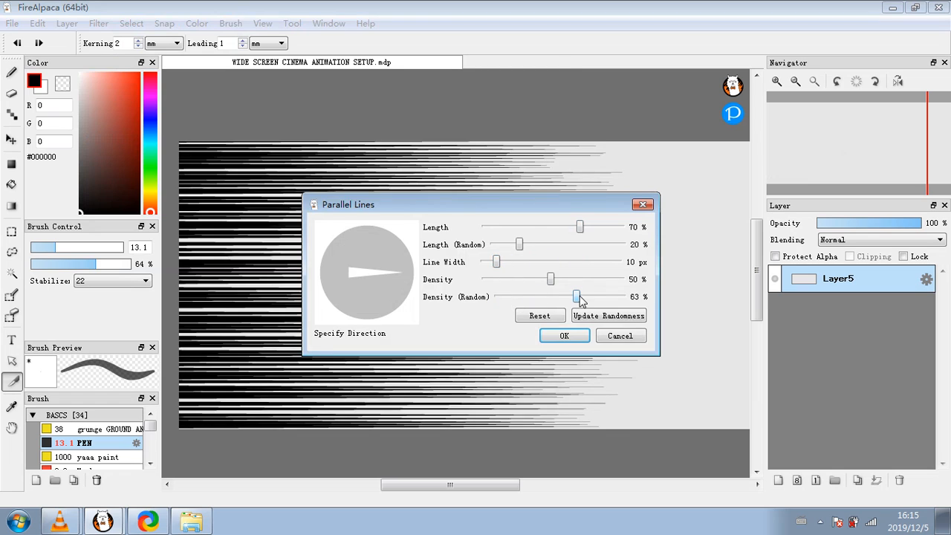
{"action": "left_click_drag", "start_coordinate": [519, 245], "coordinate": [559, 254]}
{"action": "left_click_drag", "start_coordinate": [494, 199], "coordinate": [469, 172]}
{"action": "left_click", "coordinate": [538, 310]}
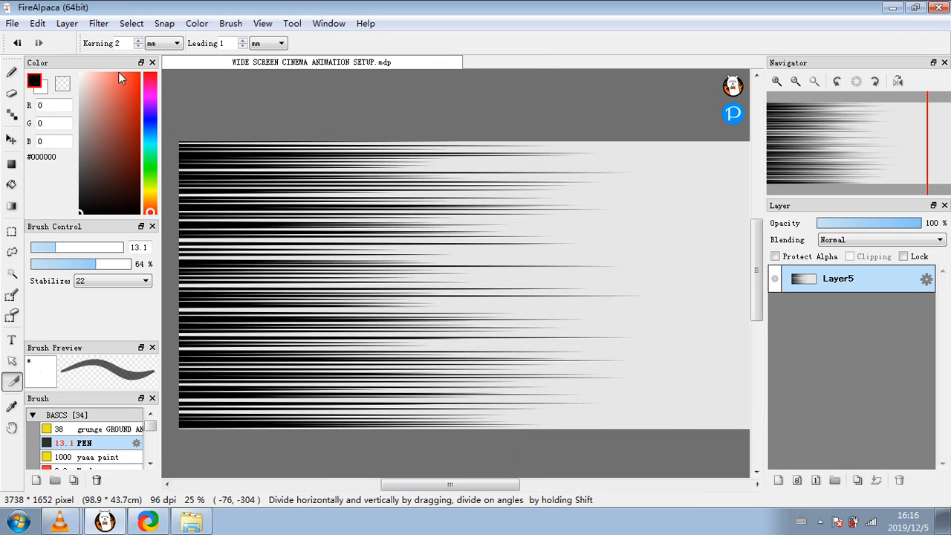
{"action": "left_click", "coordinate": [18, 42]}
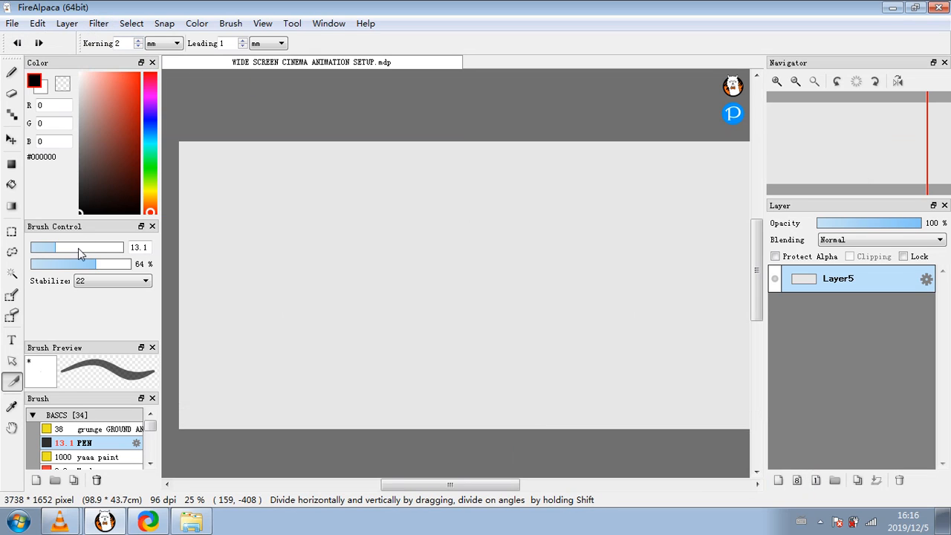
- Add a comic panel frame to Layer5 and divide it vertically into a narrower left panel and a wider right panel
{"action": "left_click", "coordinate": [66, 23]}
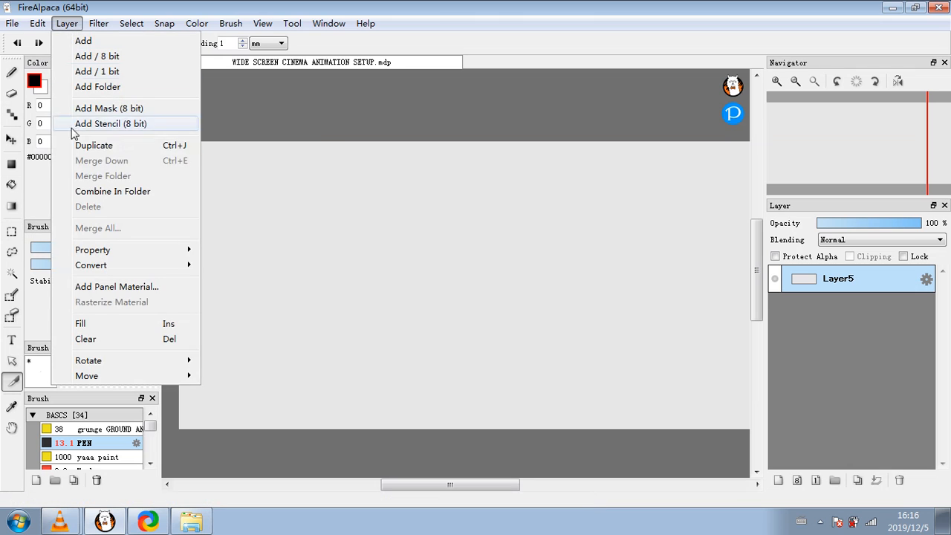
{"action": "left_click", "coordinate": [110, 289]}
{"action": "left_click", "coordinate": [478, 315]}
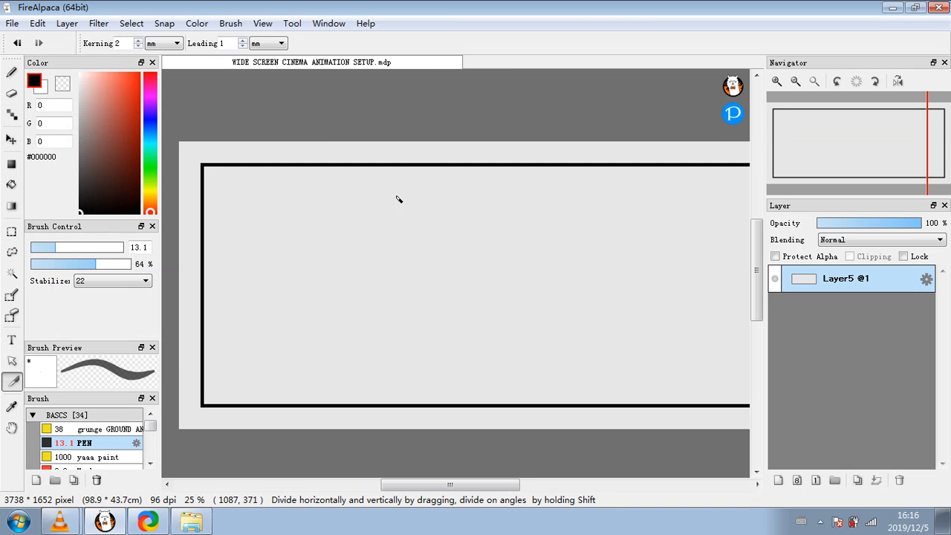
{"action": "left_click_drag", "start_coordinate": [428, 128], "coordinate": [428, 433]}
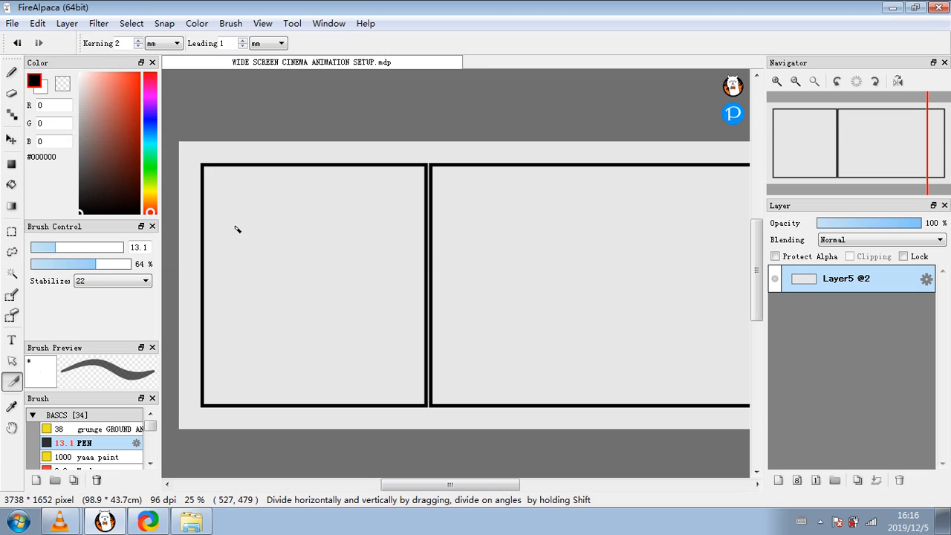
- Select the left comic panel's interior and start the Line (Sea Urchin Flash) filter with Density 52% and Length 100%
{"action": "left_click", "coordinate": [12, 274]}
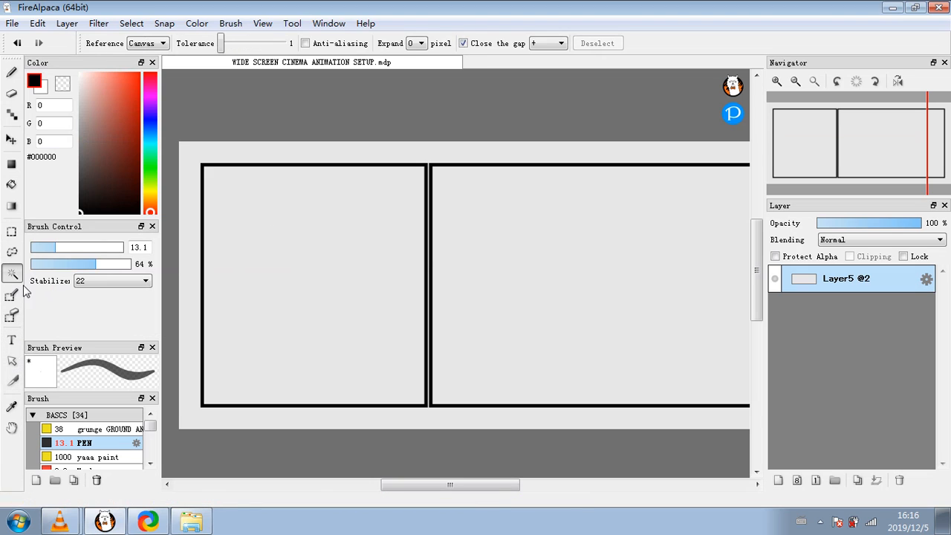
{"action": "left_click", "coordinate": [317, 233]}
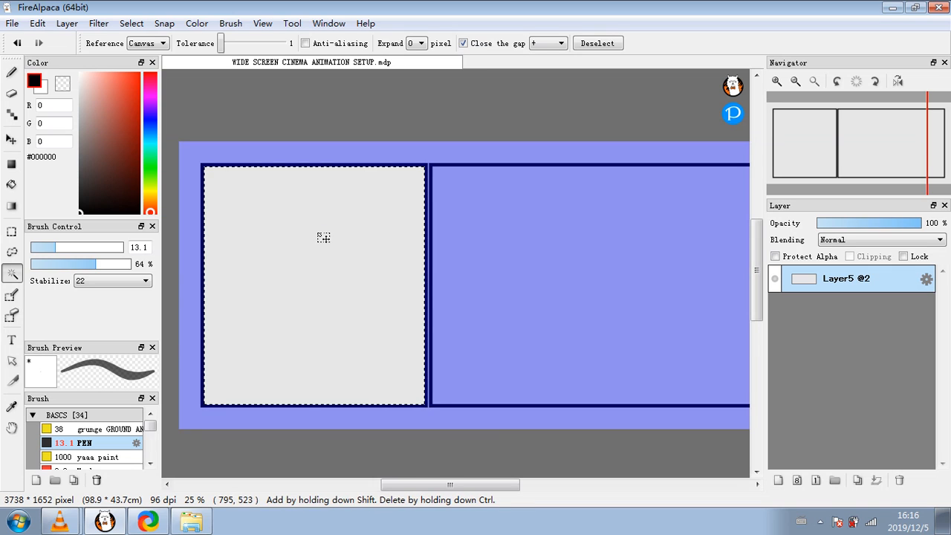
{"action": "left_click", "coordinate": [99, 23]}
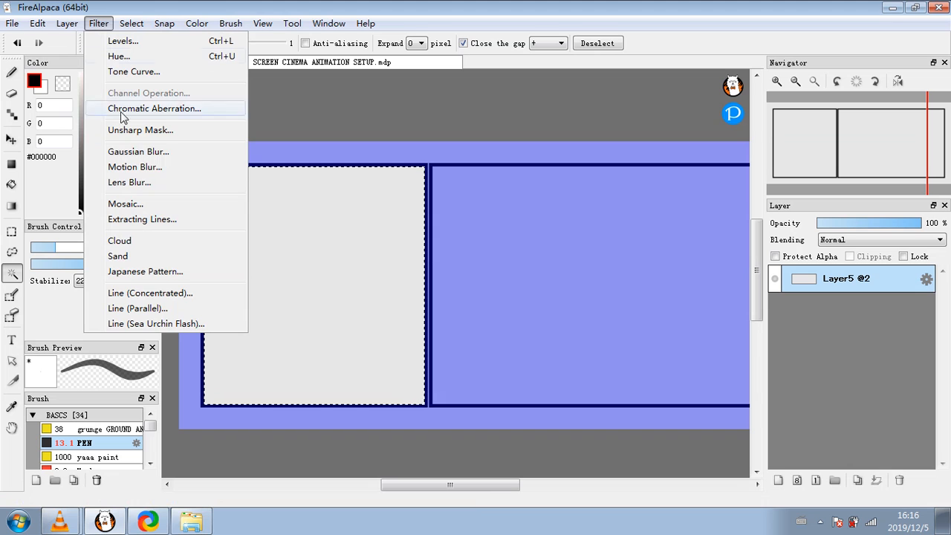
{"action": "left_click", "coordinate": [146, 324]}
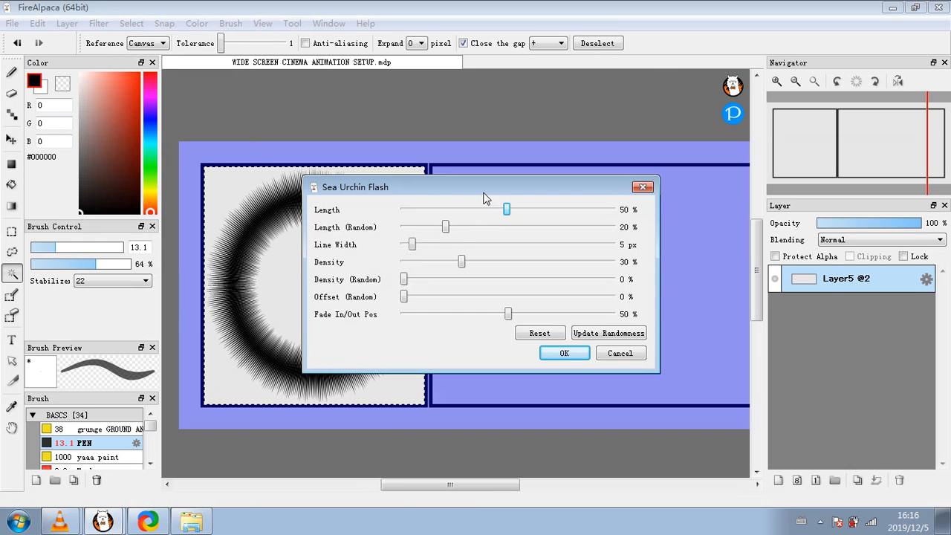
{"action": "left_click_drag", "start_coordinate": [482, 194], "coordinate": [579, 125]}
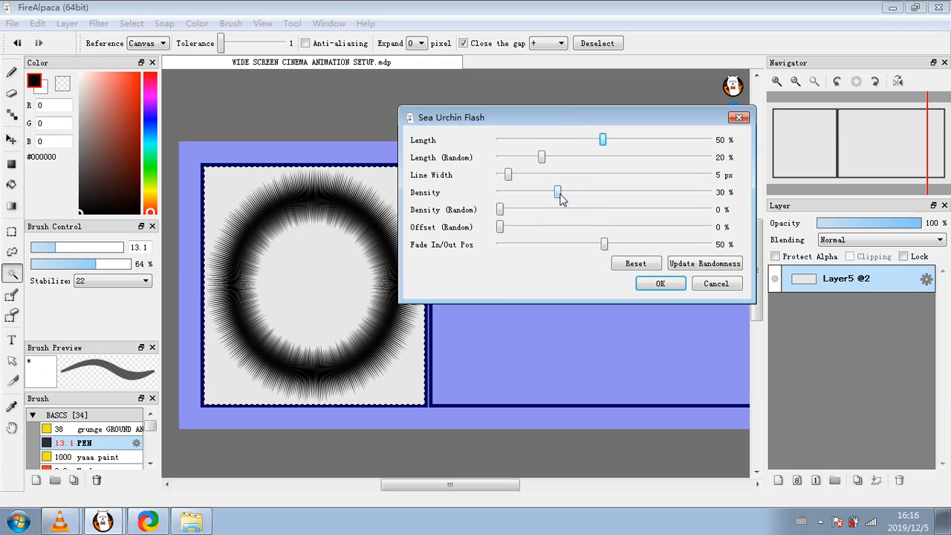
{"action": "left_click_drag", "start_coordinate": [559, 192], "coordinate": [604, 193]}
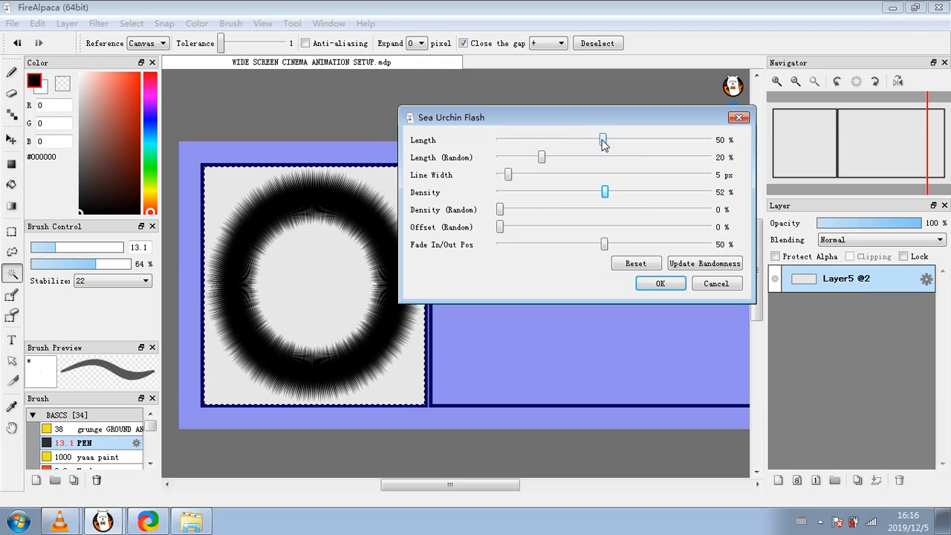
{"action": "left_click_drag", "start_coordinate": [602, 141], "coordinate": [708, 142]}
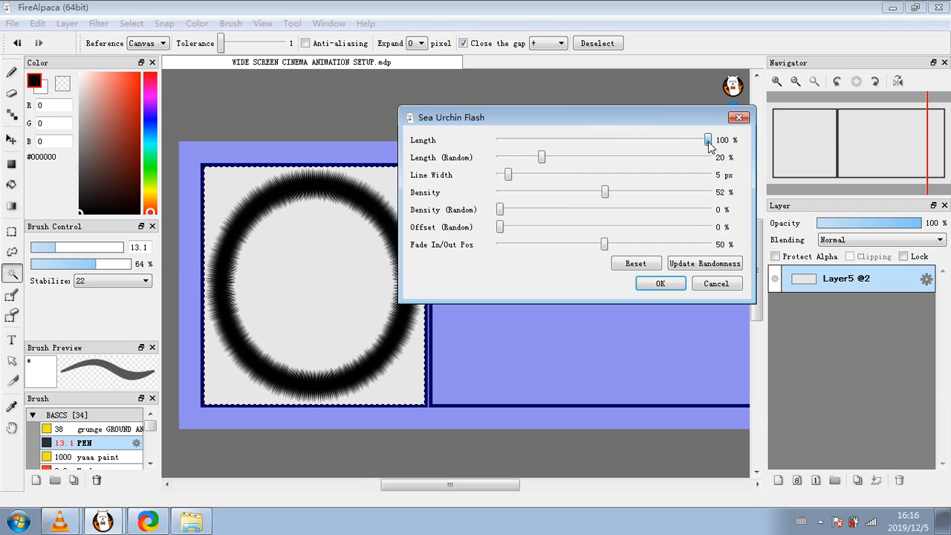
- Set the flash to line width 1 px, Offset (Random) 100%, Density (Random) 81%, Fade In/Out Pos 90% and Length 27%
{"action": "mouse_move", "coordinate": [510, 176]}
{"action": "left_mouse_down"}
{"action": "mouse_move", "coordinate": [647, 175]}
{"action": "mouse_move", "coordinate": [507, 185]}
{"action": "left_mouse_up"}
{"action": "left_click_drag", "start_coordinate": [502, 229], "coordinate": [710, 228]}
{"action": "left_click_drag", "start_coordinate": [500, 210], "coordinate": [669, 211]}
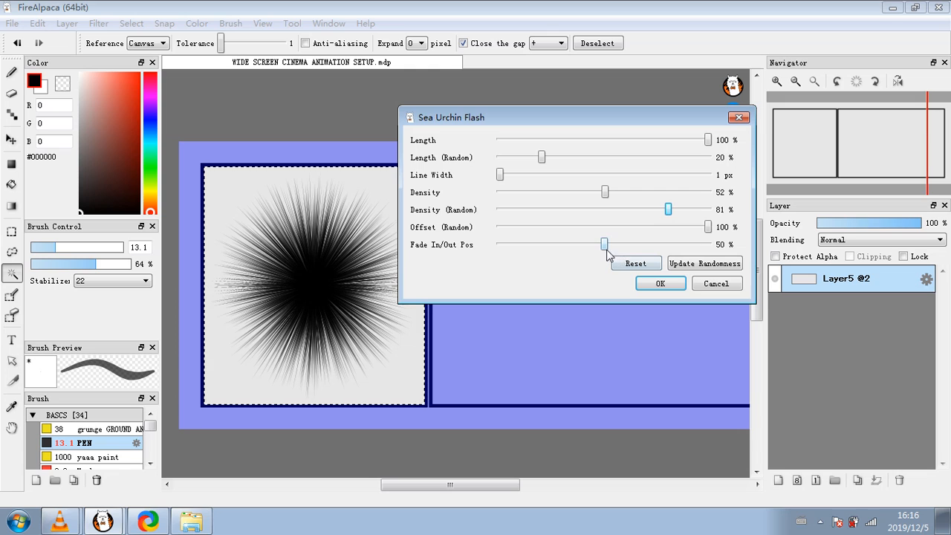
{"action": "left_click_drag", "start_coordinate": [605, 245], "coordinate": [686, 245]}
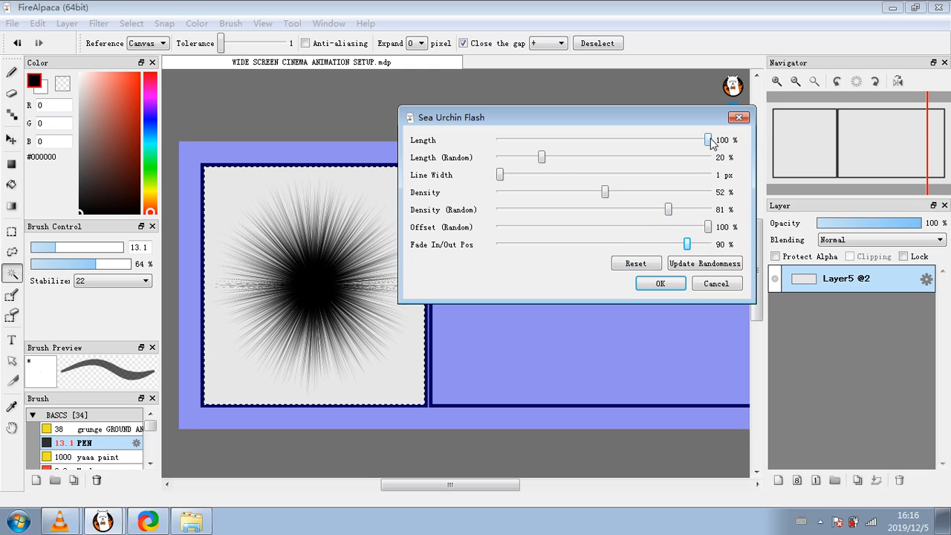
{"action": "left_click_drag", "start_coordinate": [708, 141], "coordinate": [554, 139]}
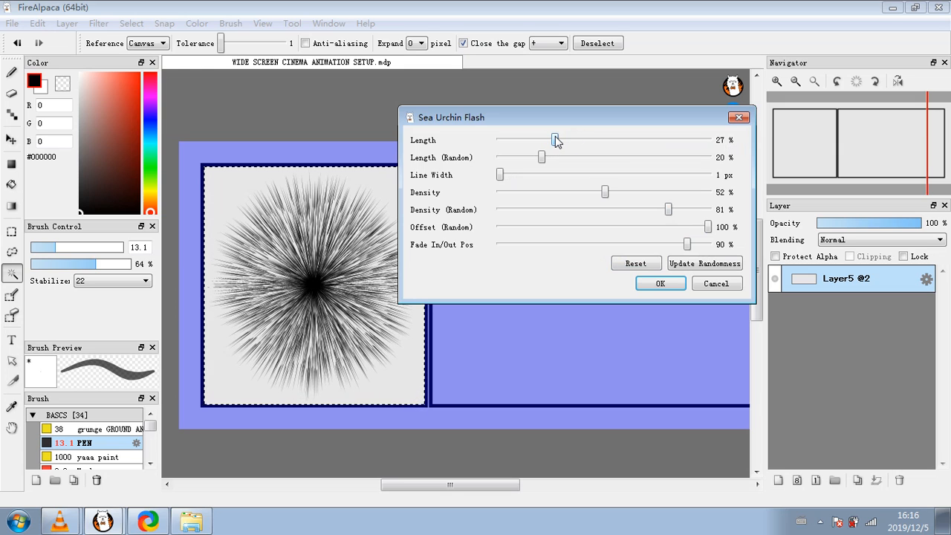
{"action": "mouse_move", "coordinate": [501, 175]}
{"action": "left_mouse_down"}
{"action": "mouse_move", "coordinate": [573, 179]}
{"action": "mouse_move", "coordinate": [544, 188]}
{"action": "mouse_move", "coordinate": [490, 179]}
{"action": "left_mouse_up"}
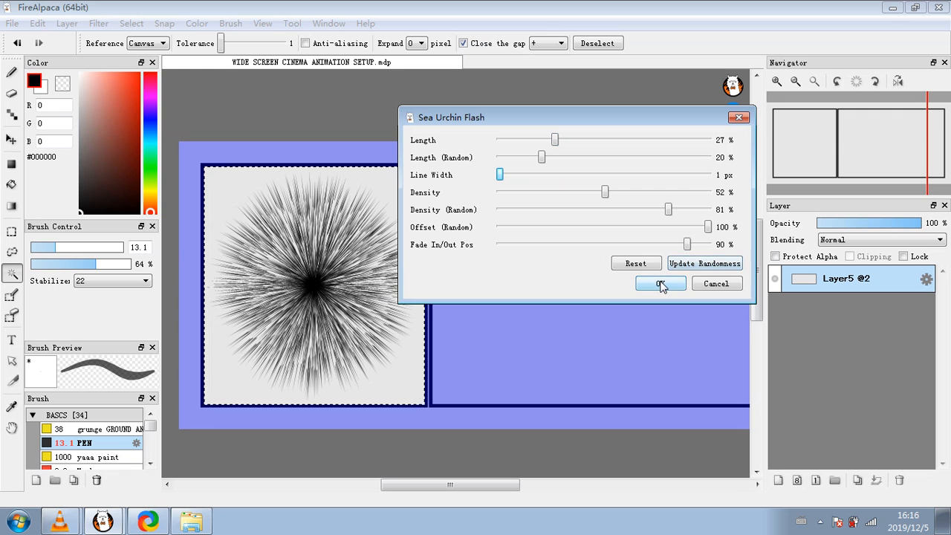
- Regenerate the sea urchin flash's random pattern several times and apply the filter to the left panel
{"action": "left_click", "coordinate": [684, 271]}
{"action": "left_click", "coordinate": [684, 271]}
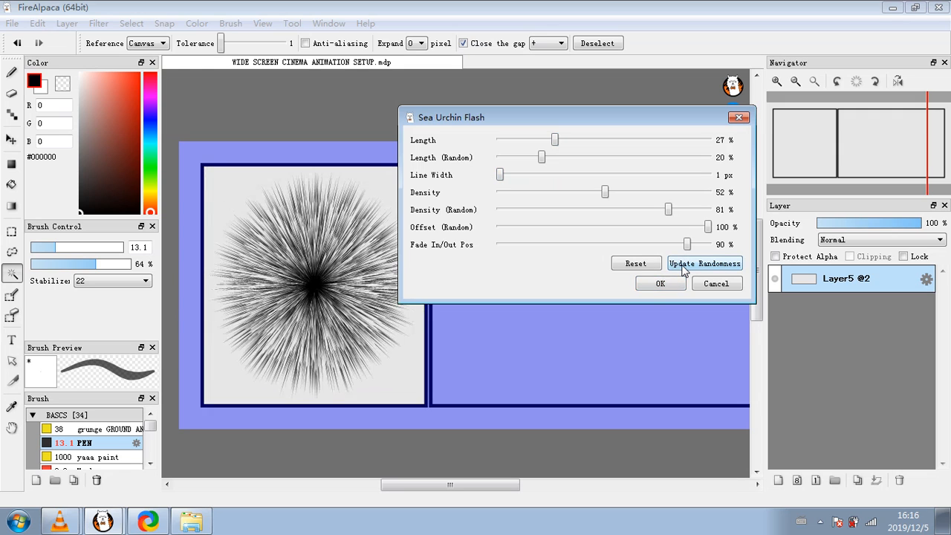
{"action": "left_click", "coordinate": [684, 272]}
{"action": "left_click", "coordinate": [684, 272]}
{"action": "left_click", "coordinate": [684, 271]}
{"action": "left_click", "coordinate": [684, 272]}
{"action": "left_click", "coordinate": [684, 271]}
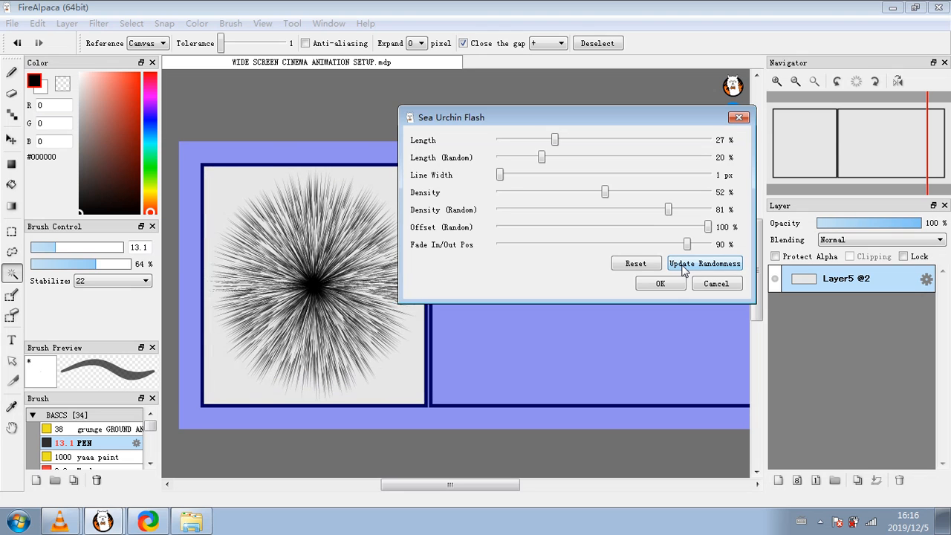
{"action": "left_click", "coordinate": [660, 283]}
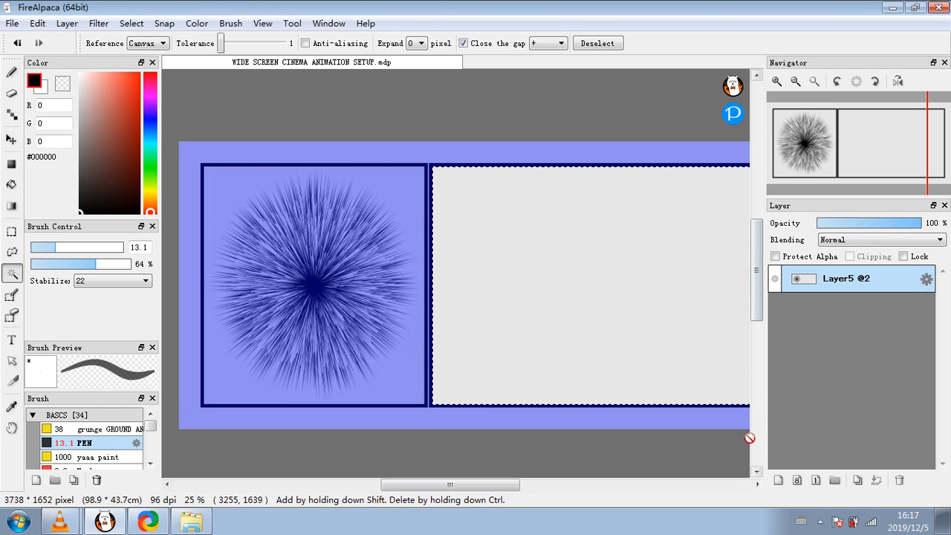
- Add a new layer above Layer5 and set the Magic Wand's reference to Layer
{"action": "left_click", "coordinate": [778, 480]}
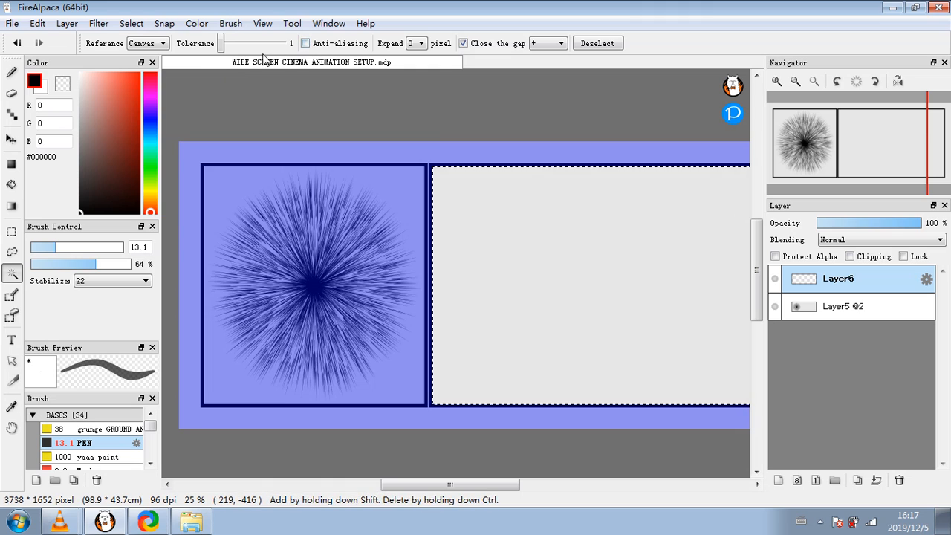
{"action": "left_click", "coordinate": [163, 43]}
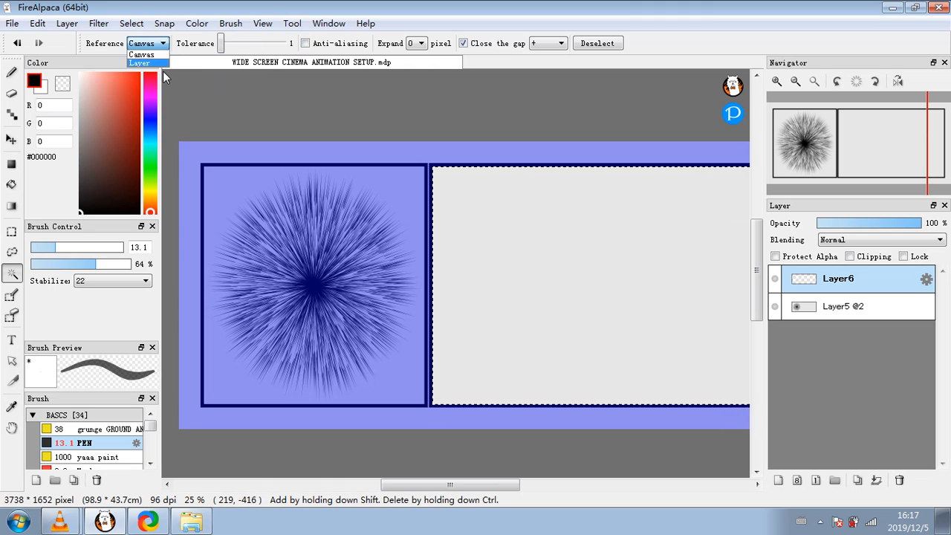
{"action": "left_click", "coordinate": [157, 64]}
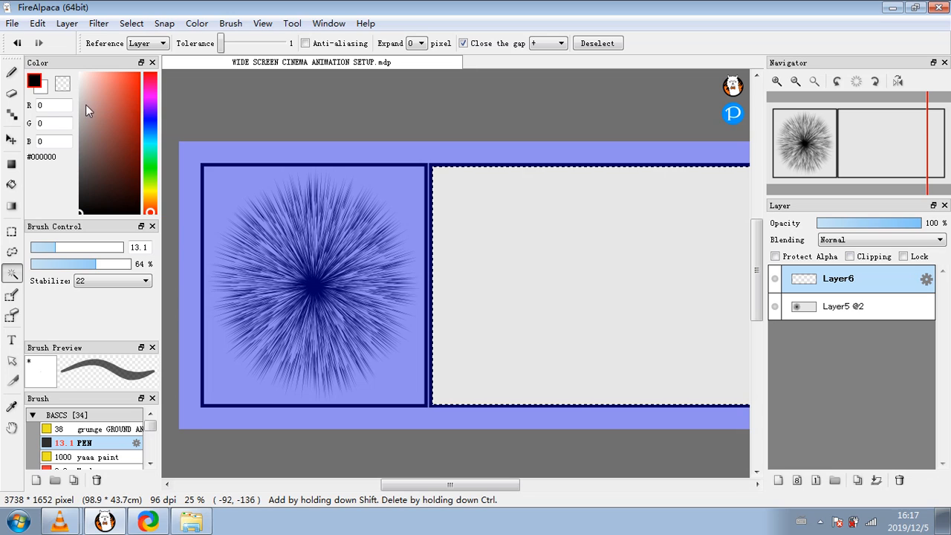
- Apply the Line (Concentrated) filter in muted red (#AE483E) to the selected right panel on Layer6, keeping the filter's current settings
{"action": "left_click", "coordinate": [126, 87]}
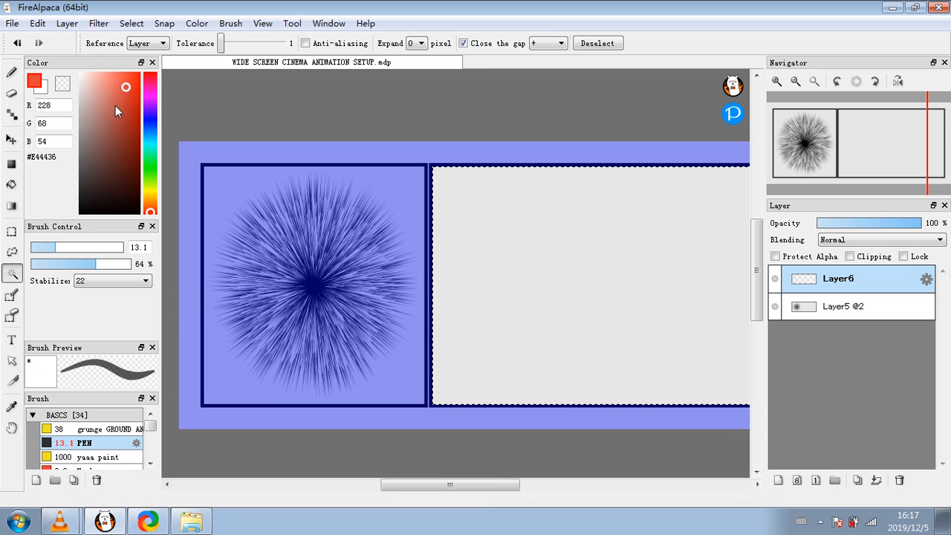
{"action": "left_click_drag", "start_coordinate": [124, 86], "coordinate": [63, 214]}
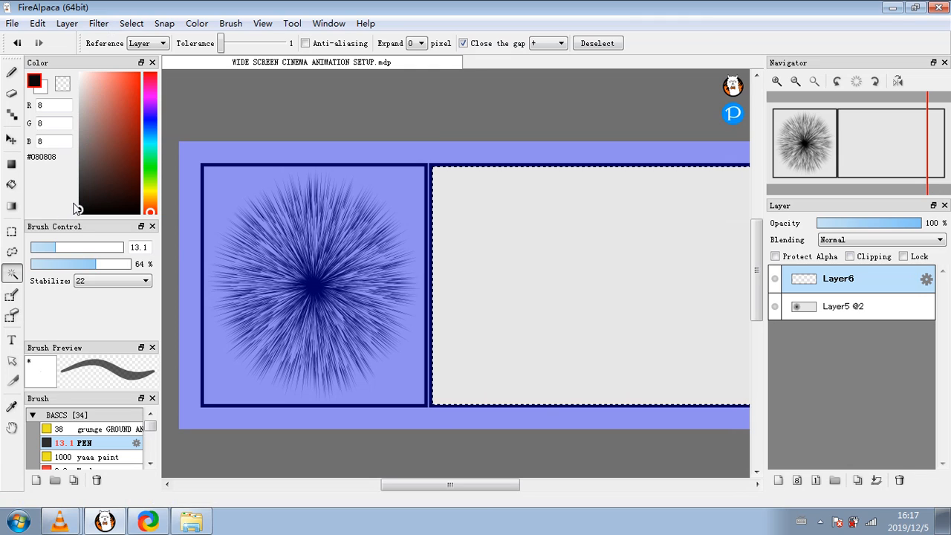
{"action": "left_click", "coordinate": [118, 116]}
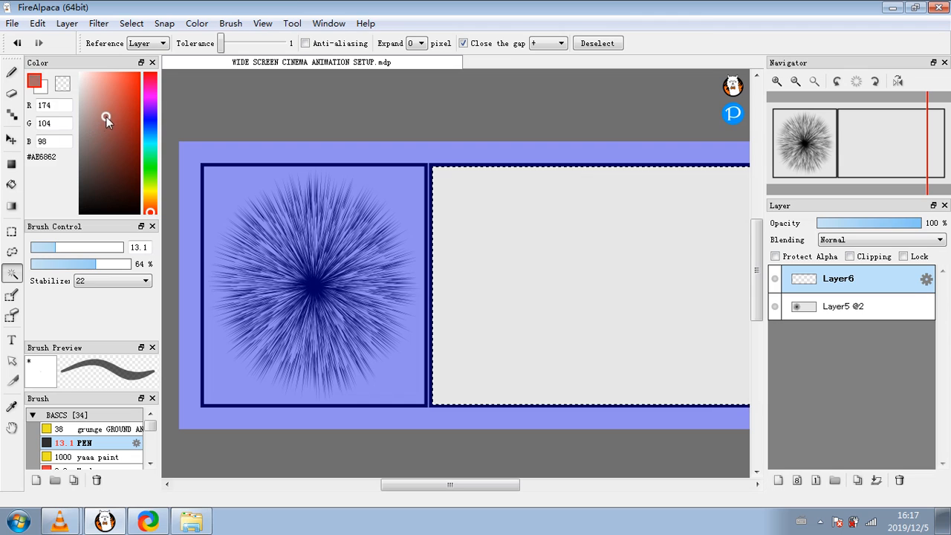
{"action": "left_click", "coordinate": [101, 26]}
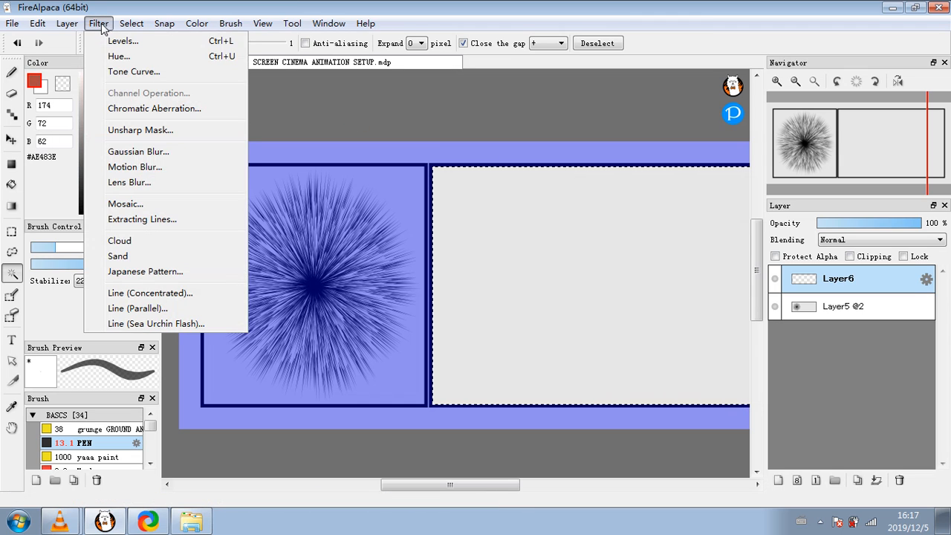
{"action": "left_click", "coordinate": [163, 292]}
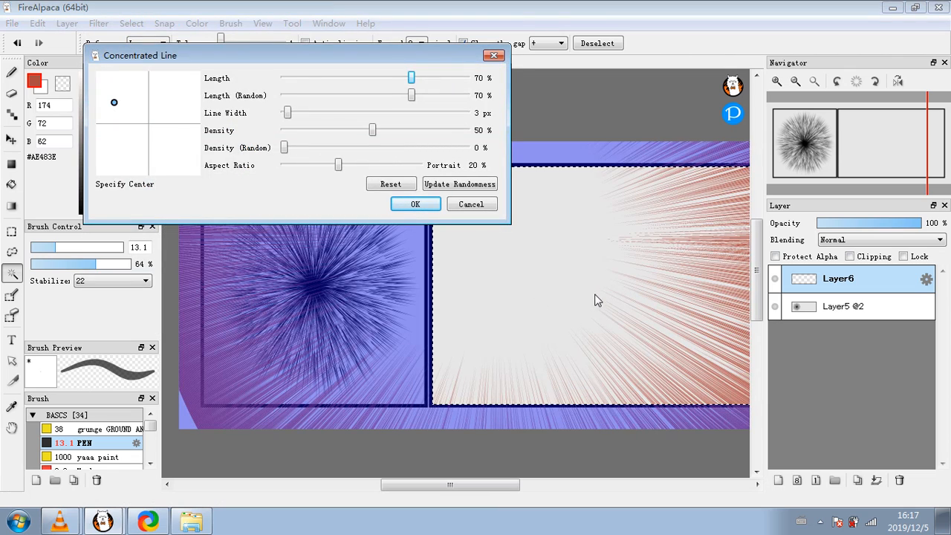
{"action": "left_click_drag", "start_coordinate": [301, 51], "coordinate": [452, 460]}
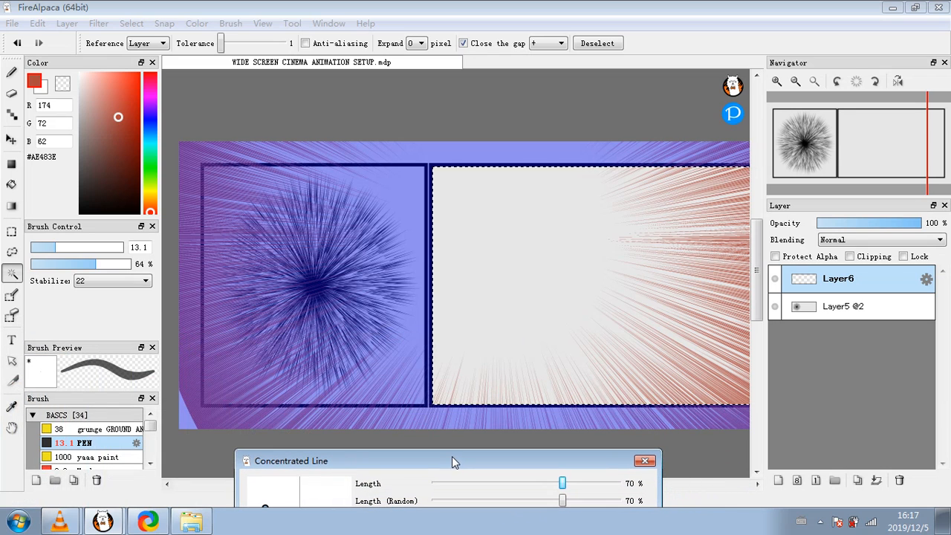
{"action": "left_click_drag", "start_coordinate": [451, 456], "coordinate": [303, 178]}
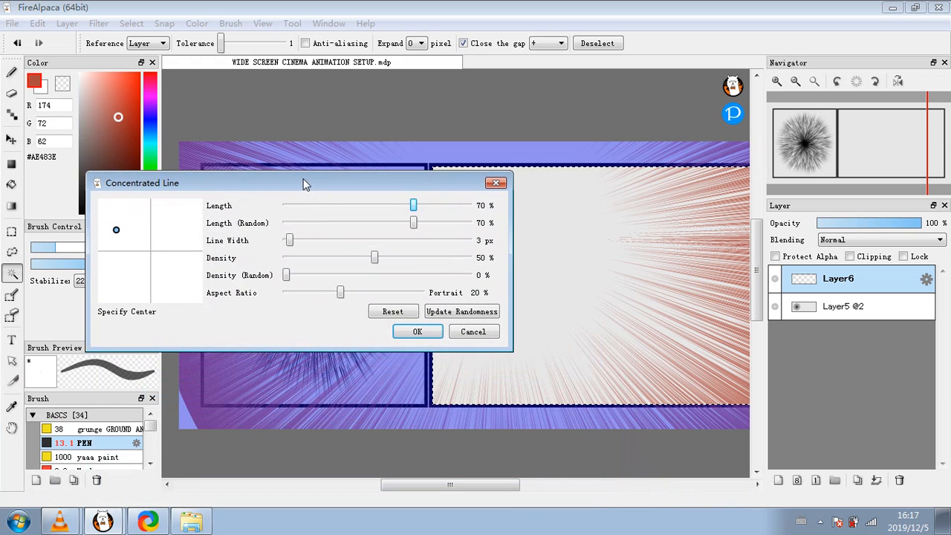
{"action": "left_click", "coordinate": [419, 331]}
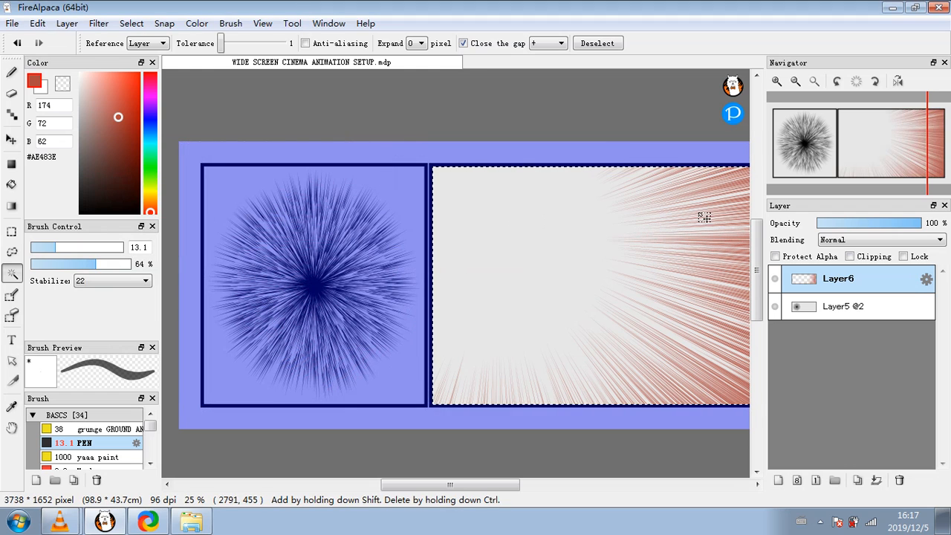
- Clear the selection around the right comic panel
{"action": "left_click_drag", "start_coordinate": [460, 486], "coordinate": [497, 446]}
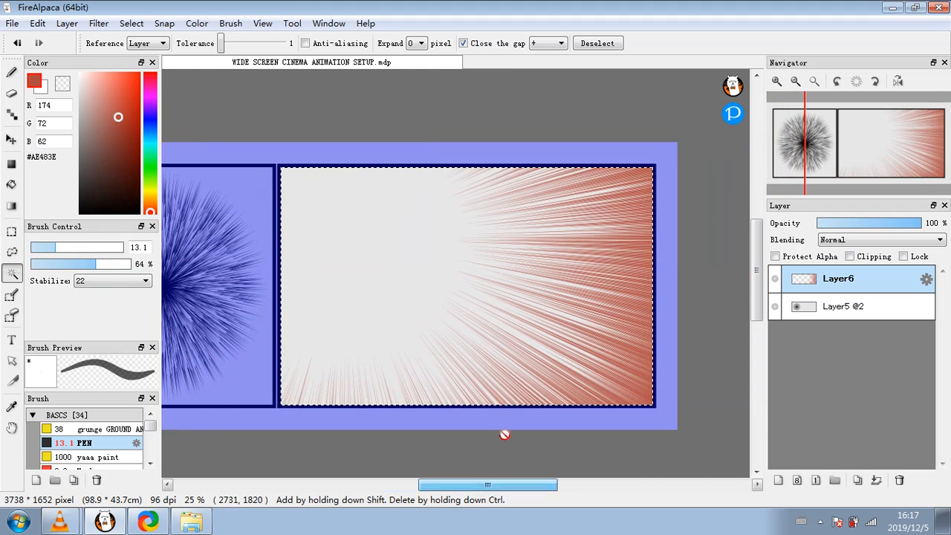
{"action": "left_click", "coordinate": [132, 24]}
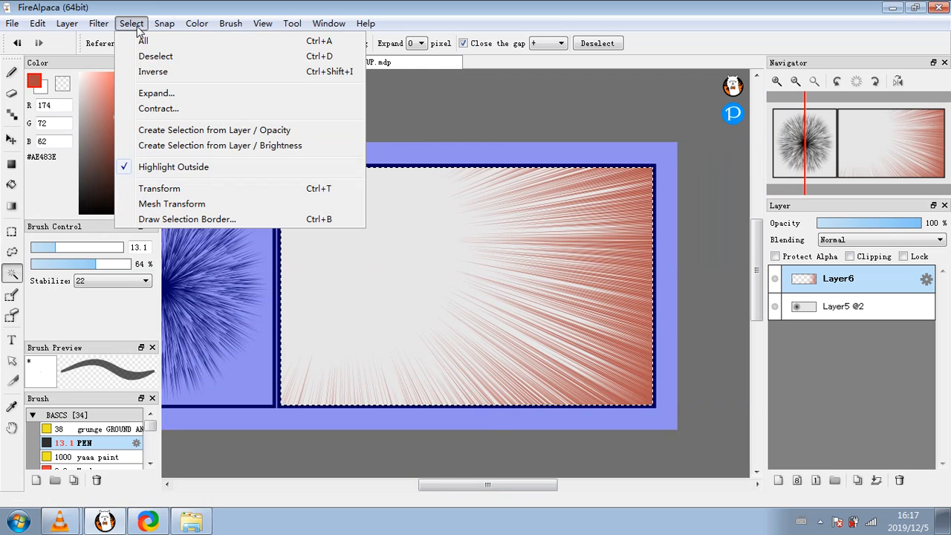
{"action": "left_click", "coordinate": [174, 56]}
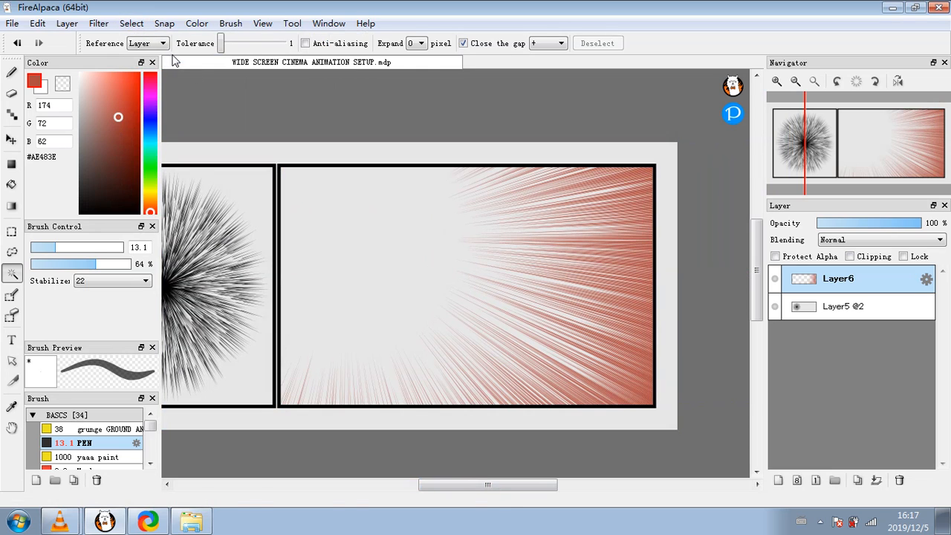
- Try an opacity of 28% on Layer6, then restore it to 100%
{"action": "left_click_drag", "start_coordinate": [506, 488], "coordinate": [478, 489]}
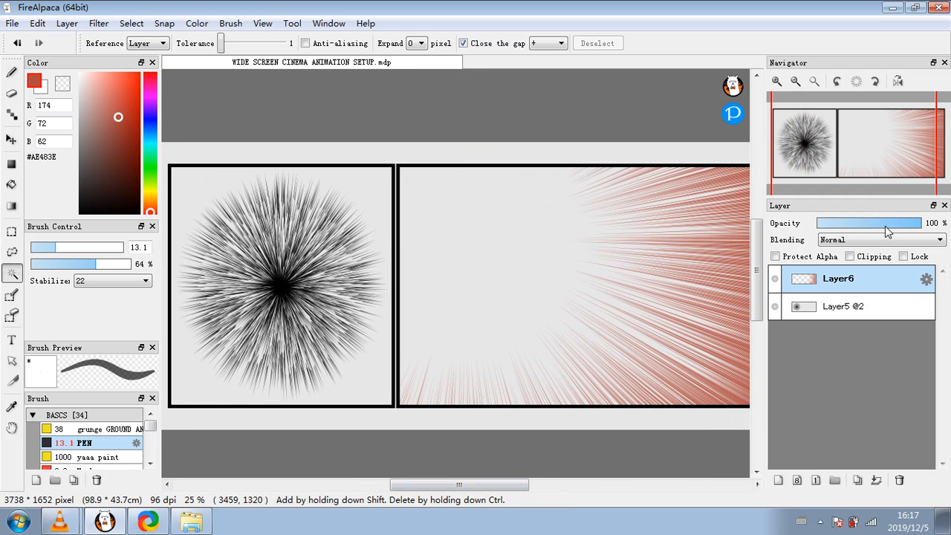
{"action": "left_click_drag", "start_coordinate": [895, 230], "coordinate": [845, 228]}
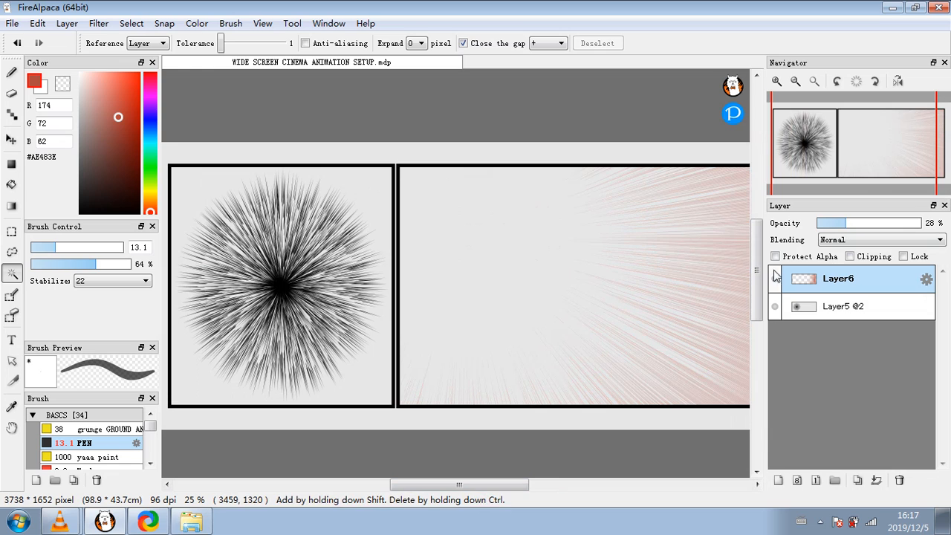
{"action": "left_click_drag", "start_coordinate": [468, 485], "coordinate": [483, 487]}
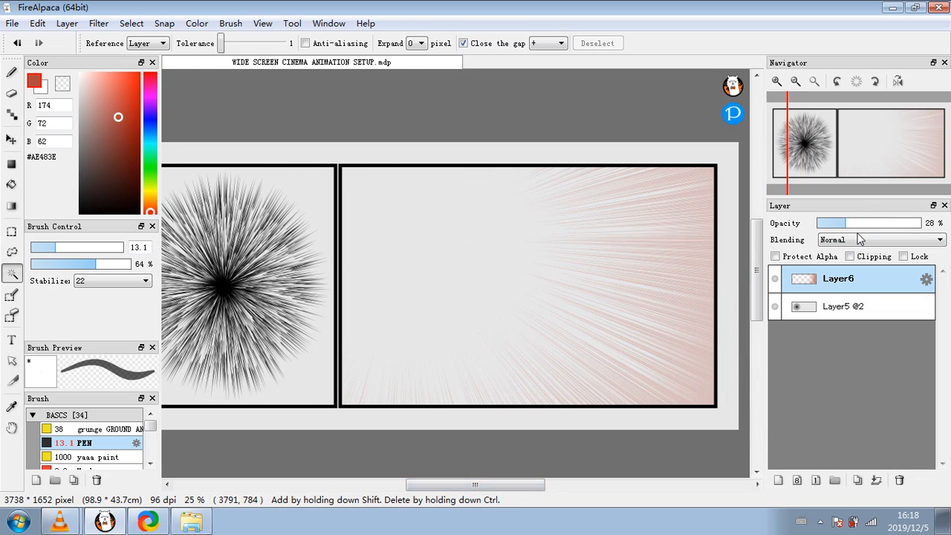
{"action": "left_click_drag", "start_coordinate": [845, 224], "coordinate": [946, 225]}
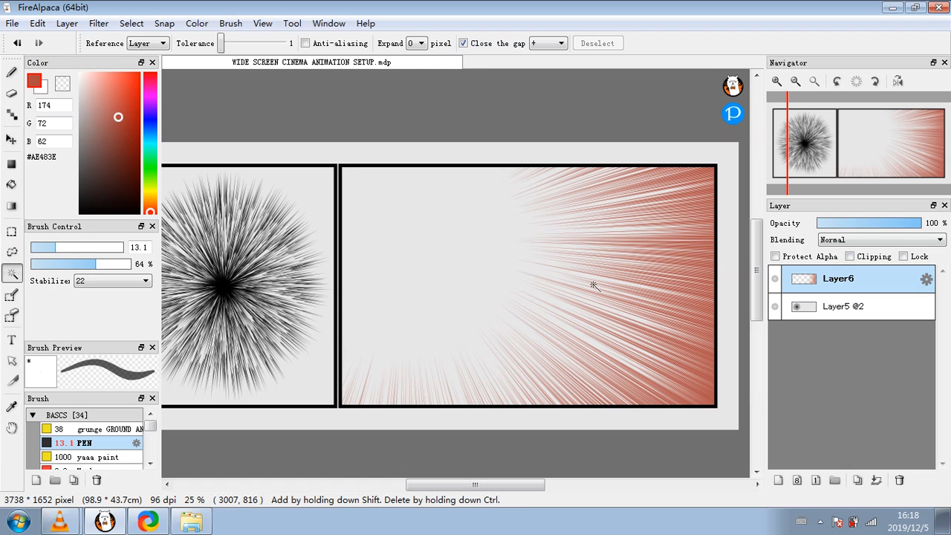
- Hide and show Layer6 and Layer5 in turn to compare the red lines with the panel artwork
{"action": "left_click", "coordinate": [774, 279]}
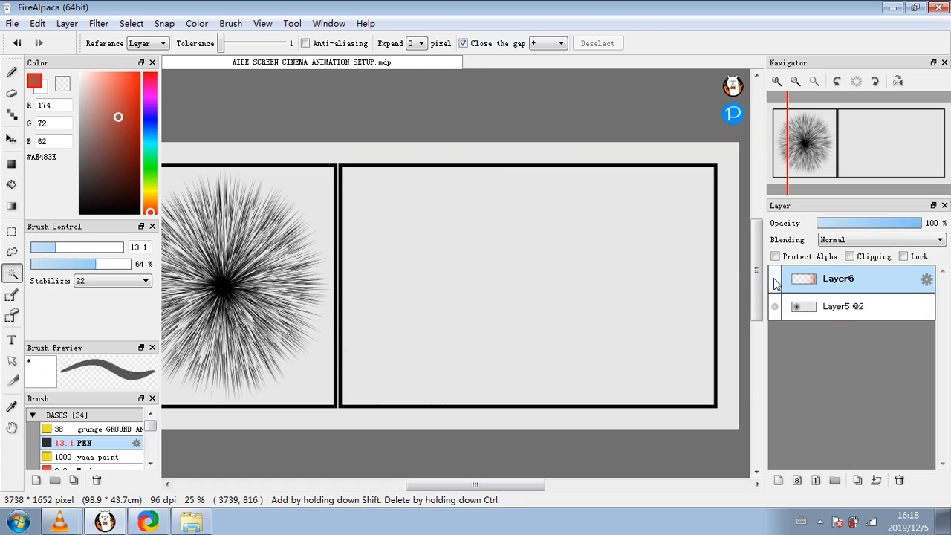
{"action": "left_click", "coordinate": [775, 281]}
{"action": "left_click", "coordinate": [776, 304]}
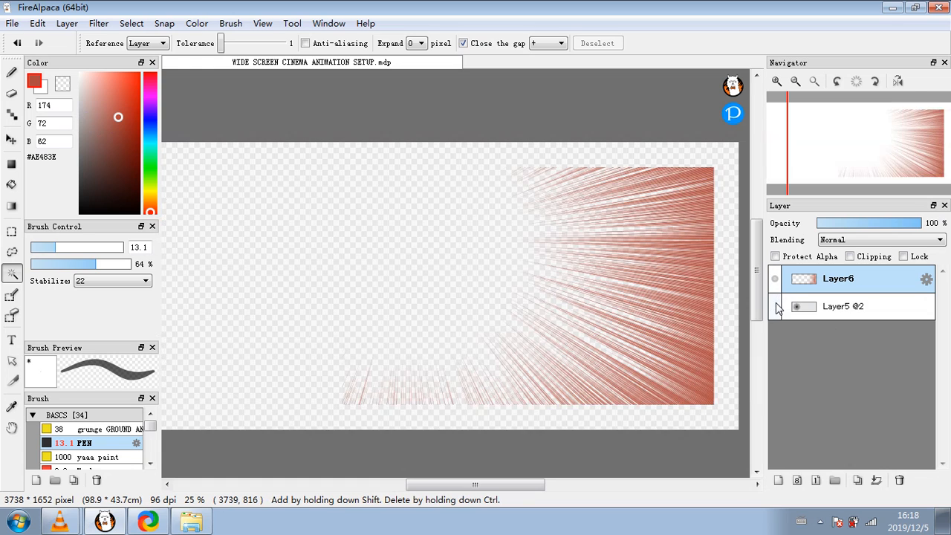
{"action": "left_click", "coordinate": [775, 305]}
{"action": "left_click", "coordinate": [775, 304]}
{"action": "left_click", "coordinate": [775, 305]}
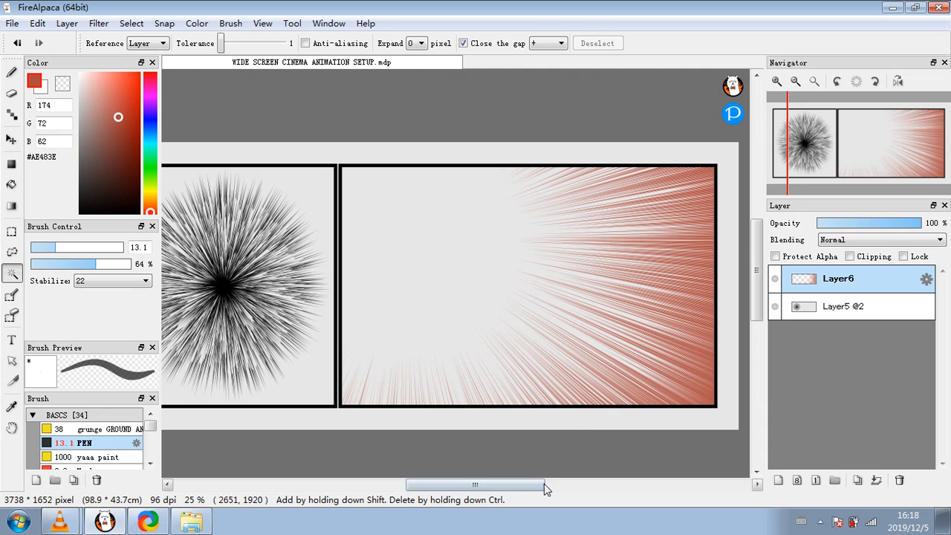
- Hide and show Layer5 to view the red concentrated lines without the panel artwork
{"action": "left_click_drag", "start_coordinate": [543, 485], "coordinate": [518, 487]}
{"action": "left_click", "coordinate": [776, 311]}
{"action": "left_click", "coordinate": [777, 311]}
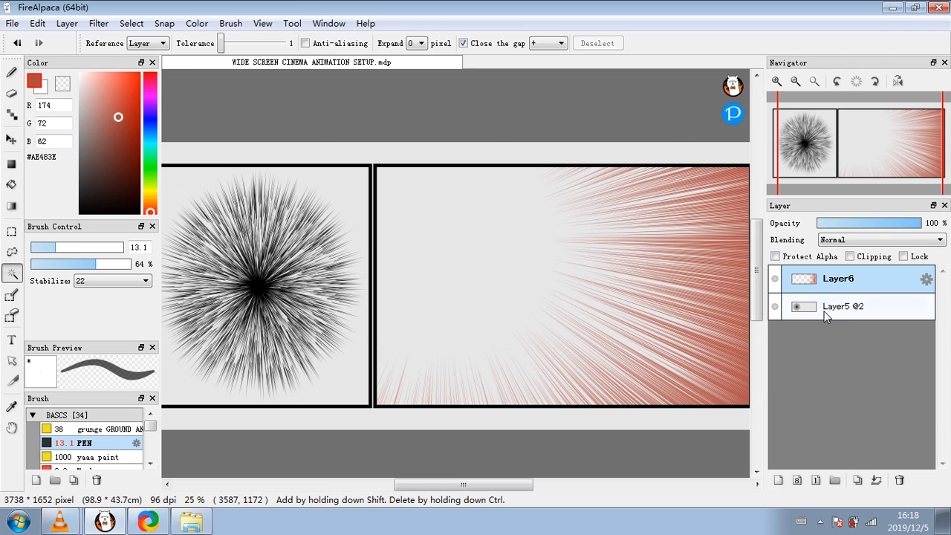
- Undo the layer changes, both line filters and the added Layer6, back to the empty panels with the left panel selected
{"action": "left_click", "coordinate": [17, 43]}
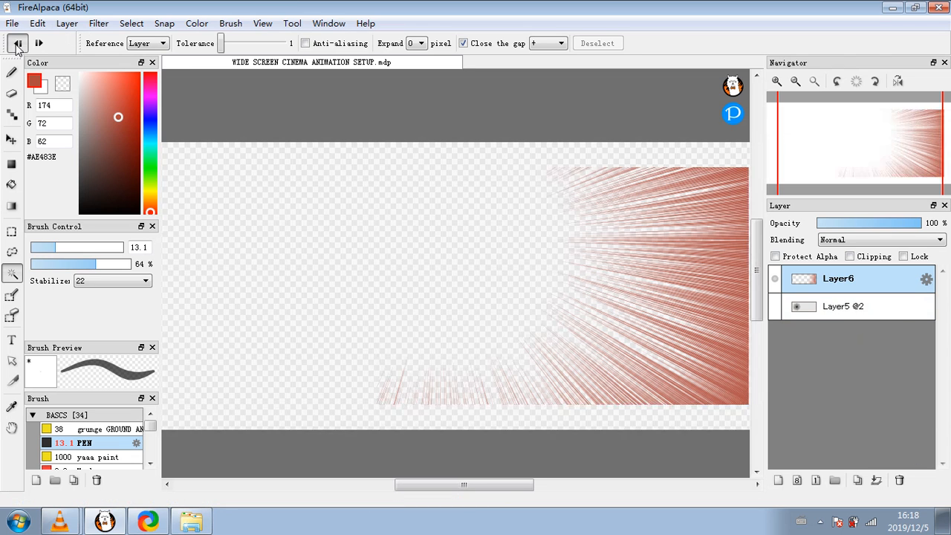
{"action": "left_click", "coordinate": [16, 43]}
{"action": "left_click", "coordinate": [17, 46]}
{"action": "left_click", "coordinate": [17, 46]}
{"action": "left_click", "coordinate": [16, 46]}
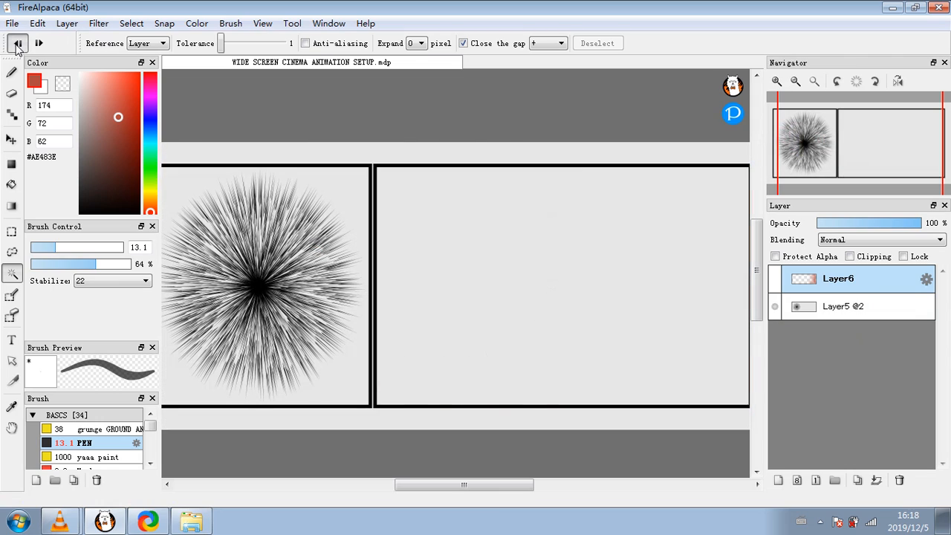
{"action": "left_click", "coordinate": [16, 46]}
{"action": "left_click", "coordinate": [16, 46]}
{"action": "left_click", "coordinate": [17, 46]}
{"action": "left_click", "coordinate": [16, 46]}
{"action": "left_click", "coordinate": [17, 46]}
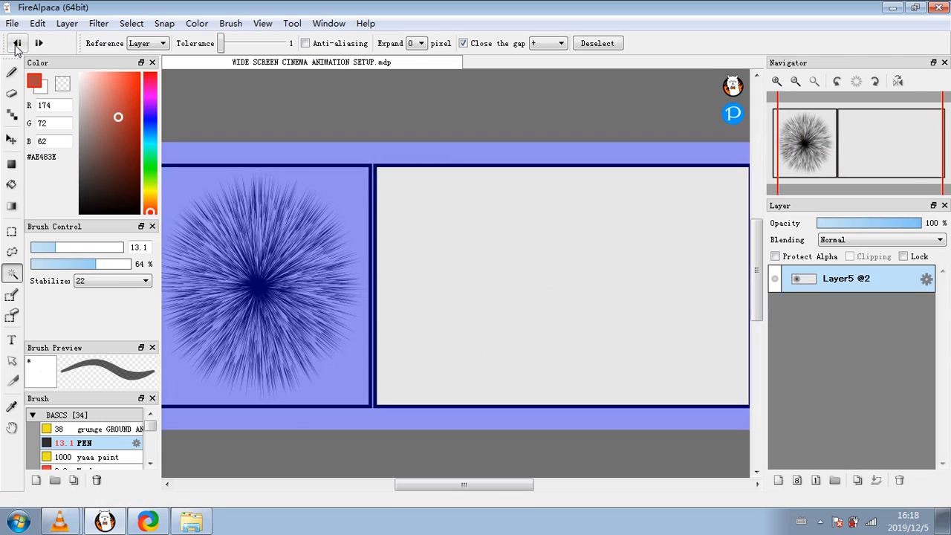
{"action": "left_click", "coordinate": [16, 46]}
{"action": "left_click", "coordinate": [17, 46]}
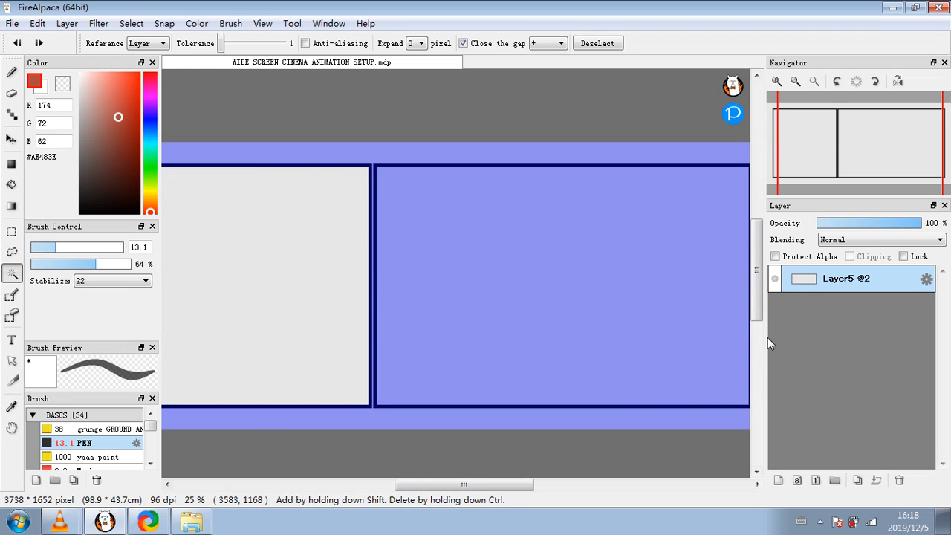
- Add two layers above the panel layer, Layer5, and make the lower new one, Layer6, active
{"action": "left_click", "coordinate": [131, 23]}
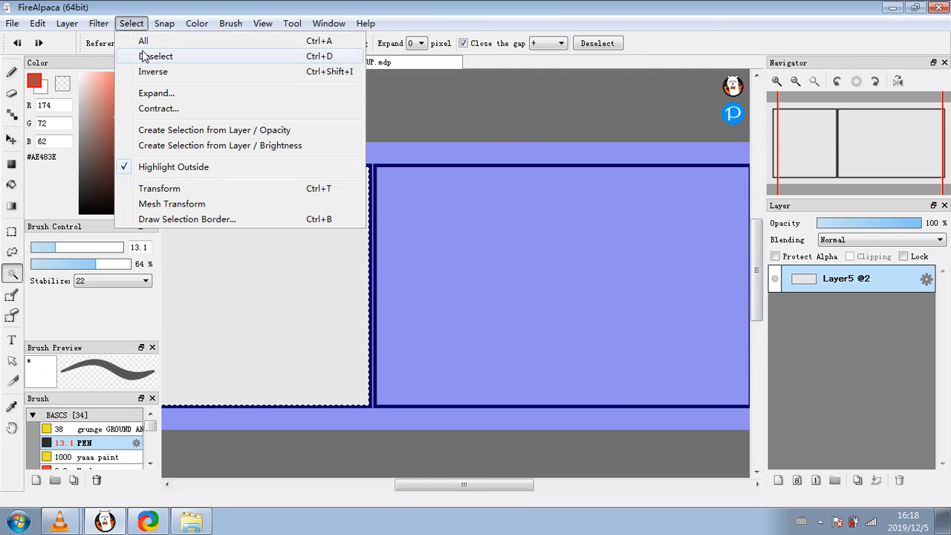
{"action": "left_click", "coordinate": [148, 55]}
{"action": "mouse_move", "coordinate": [444, 485]}
{"action": "left_mouse_down"}
{"action": "mouse_move", "coordinate": [431, 485]}
{"action": "mouse_move", "coordinate": [495, 481]}
{"action": "mouse_move", "coordinate": [430, 483]}
{"action": "left_mouse_up"}
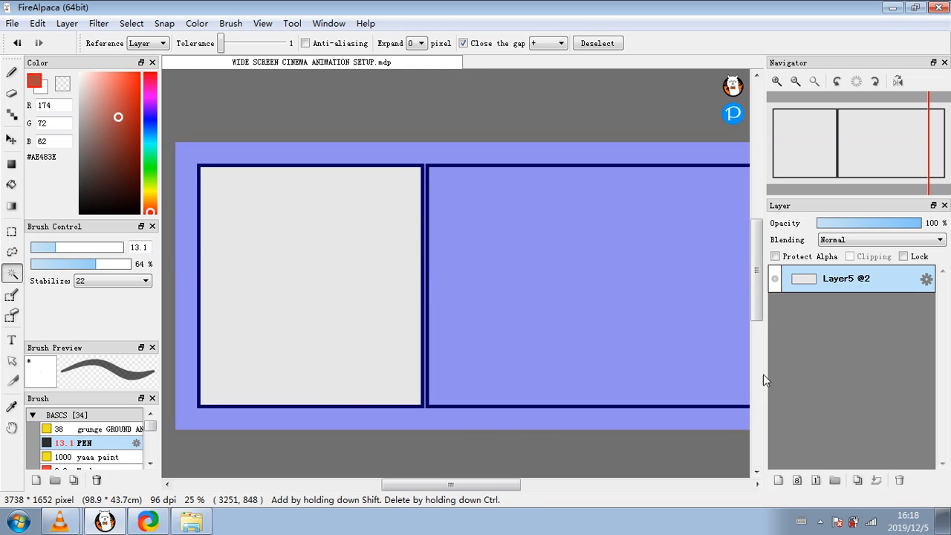
{"action": "left_click", "coordinate": [779, 480]}
{"action": "left_click", "coordinate": [778, 481]}
{"action": "left_click", "coordinate": [824, 309]}
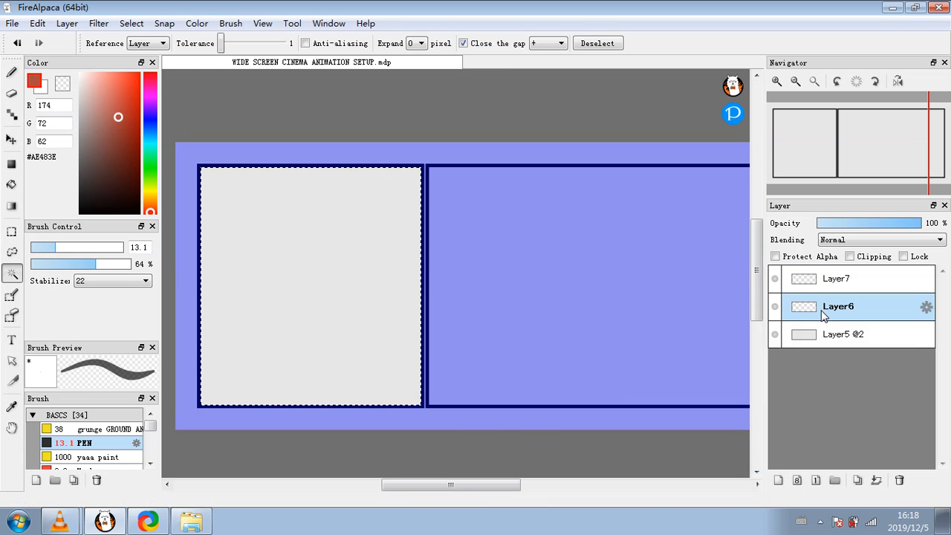
- Switch to the Brush tool and set the drawing color to pure black (#000000)
{"action": "left_click", "coordinate": [14, 74]}
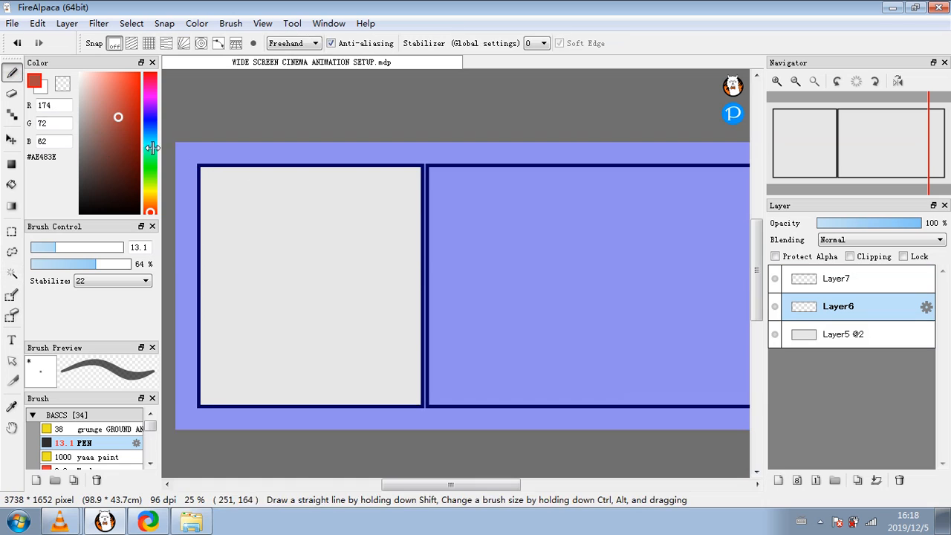
{"action": "left_click_drag", "start_coordinate": [116, 117], "coordinate": [106, 140]}
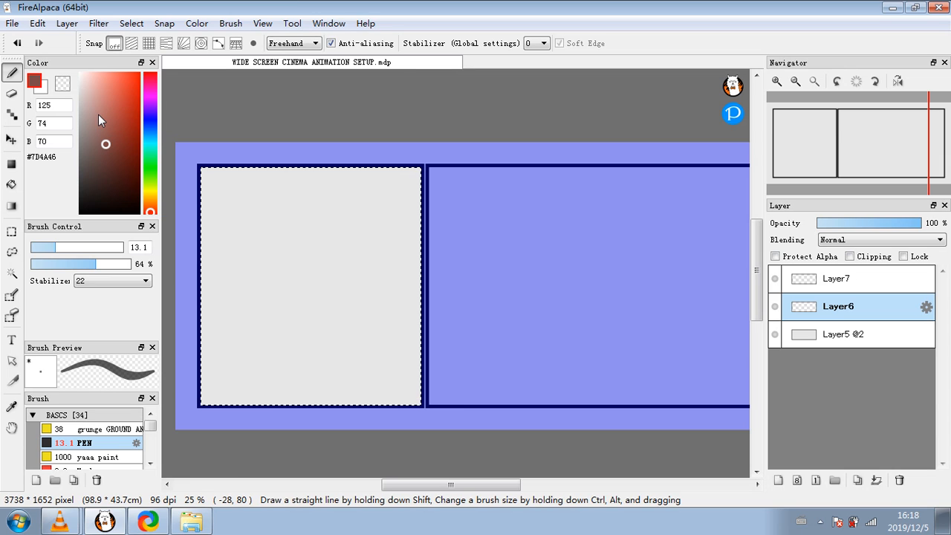
{"action": "left_click_drag", "start_coordinate": [89, 164], "coordinate": [79, 213]}
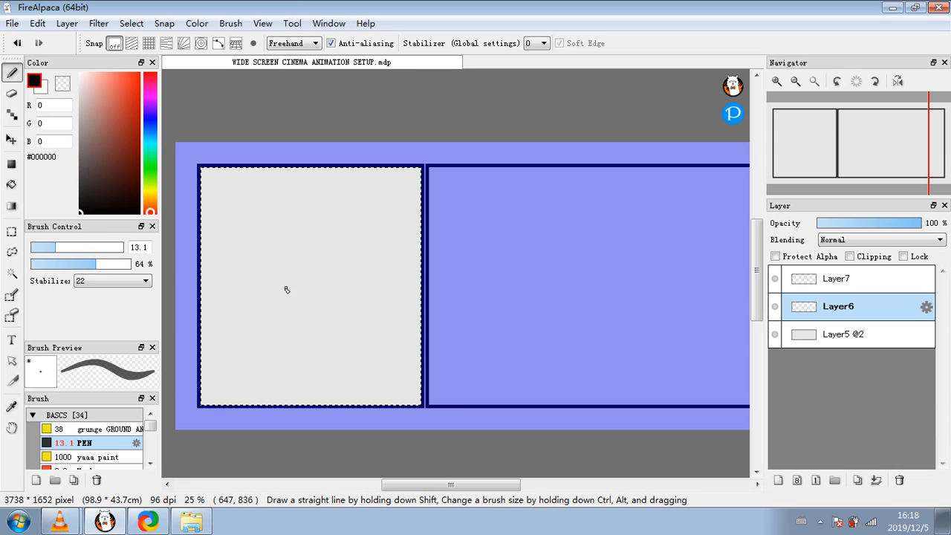
- Try a small oval stroke in the left panel, undo it, and set the brush stabilizer to 0
{"action": "left_click_drag", "start_coordinate": [270, 283], "coordinate": [300, 247]}
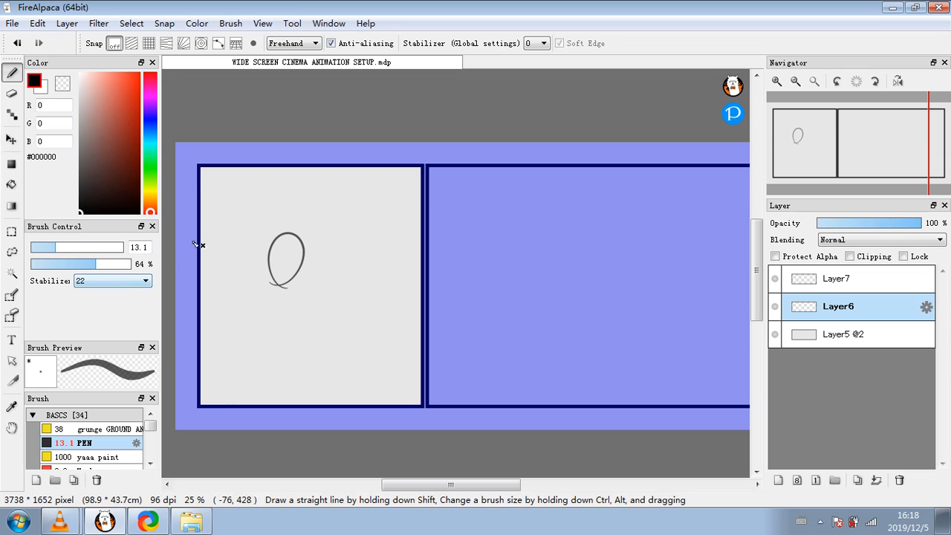
{"action": "left_click", "coordinate": [17, 42]}
{"action": "left_click", "coordinate": [139, 282]}
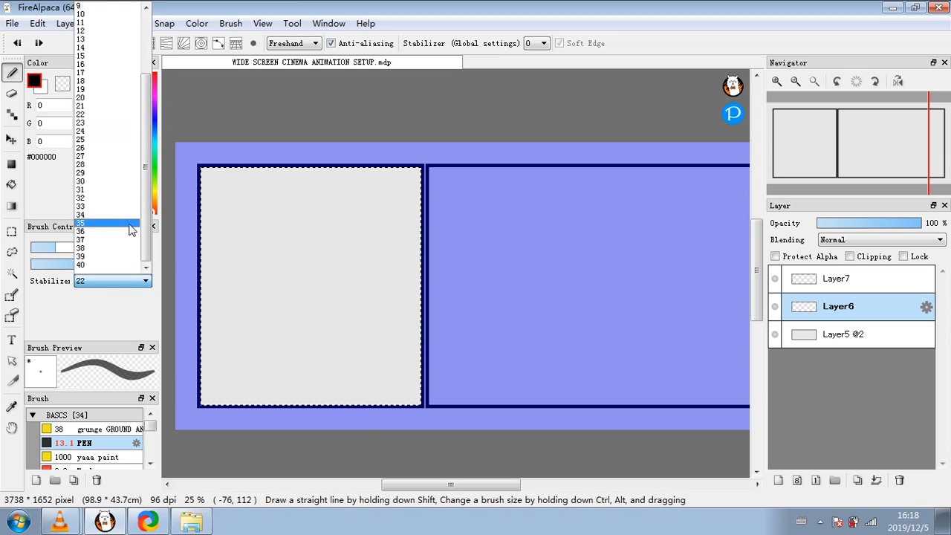
{"action": "scroll", "coordinate": [102, 11], "scroll_direction": "up", "scroll_amount": 3}
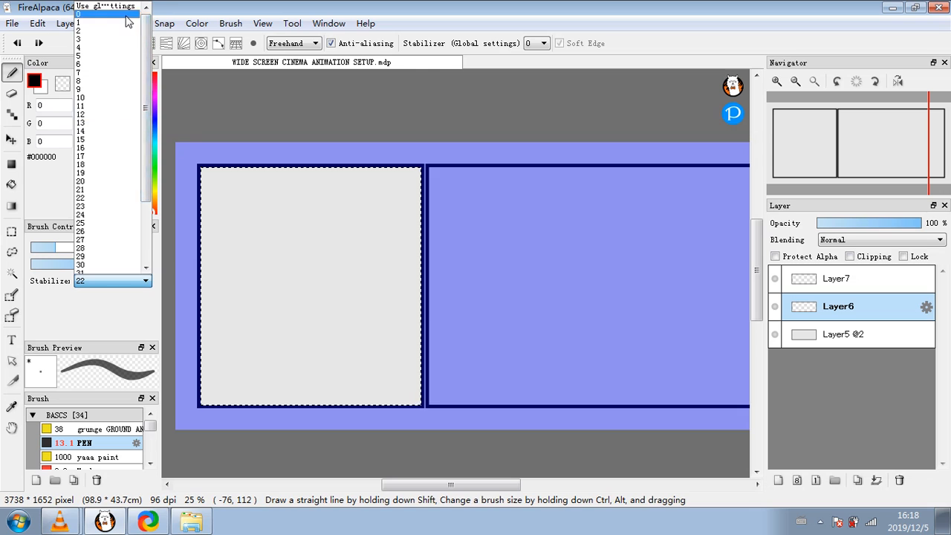
{"action": "left_click", "coordinate": [102, 6]}
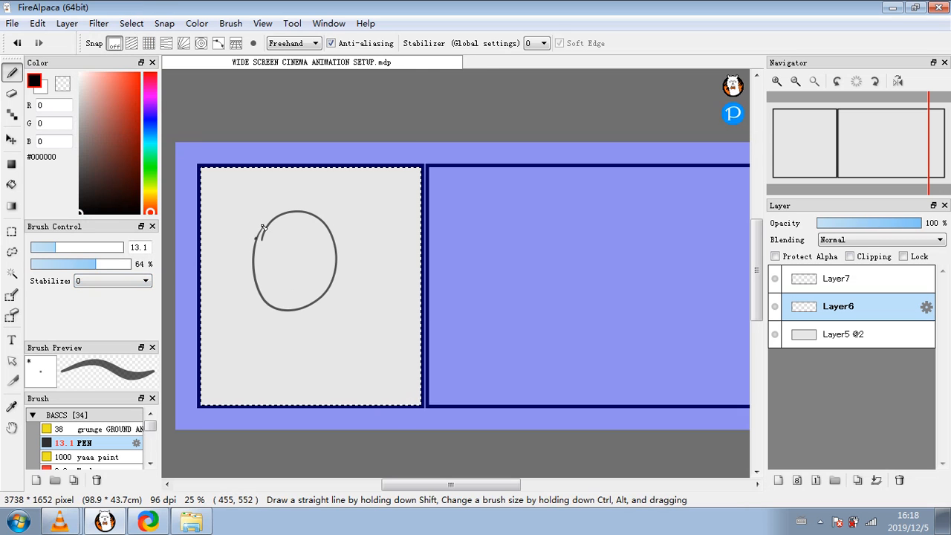
- Undo the trial head strokes and set the pen to 100% opacity and size 22
{"action": "key", "text": "ctrl+d"}
{"action": "left_click_drag", "start_coordinate": [95, 263], "coordinate": [130, 264]}
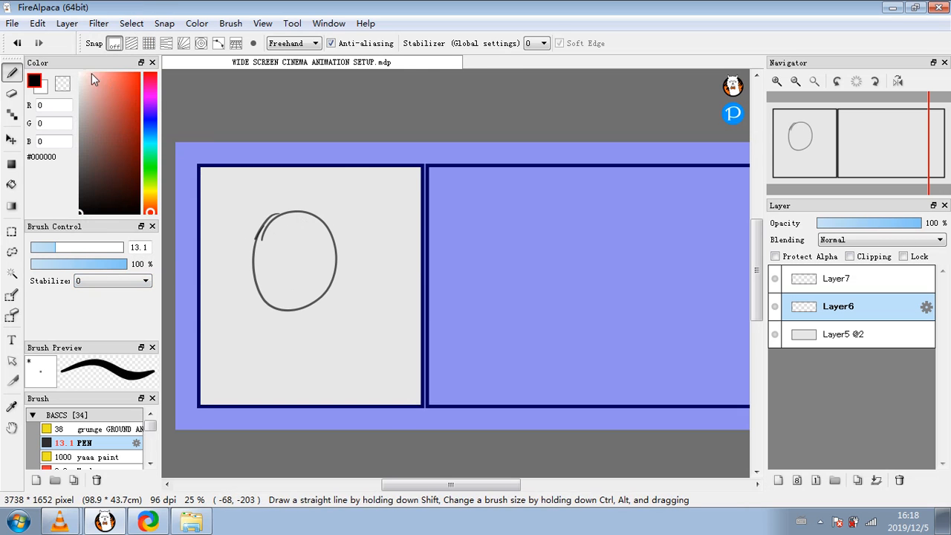
{"action": "left_click", "coordinate": [21, 46]}
{"action": "left_click", "coordinate": [22, 45]}
{"action": "left_click_drag", "start_coordinate": [65, 247], "coordinate": [73, 246]}
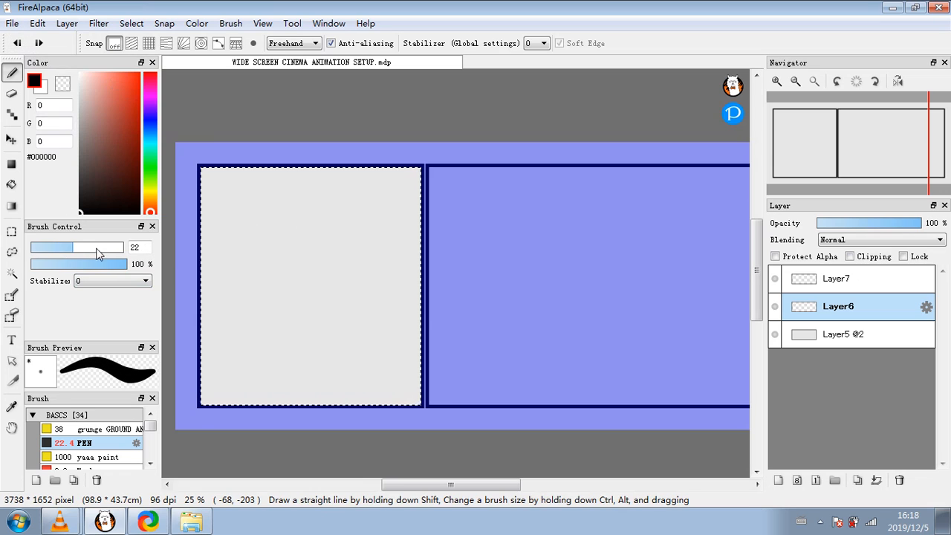
- Draw a simple frowning character with round head, large eyes, body and arms in the left panel on Layer6
{"action": "left_click_drag", "start_coordinate": [271, 234], "coordinate": [310, 211]}
{"action": "left_click_drag", "start_coordinate": [269, 291], "coordinate": [244, 403]}
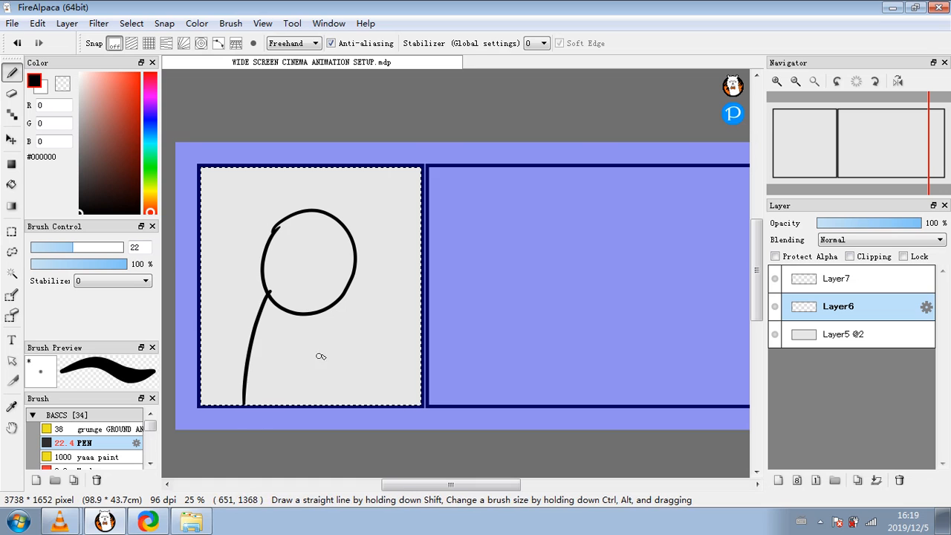
{"action": "left_click_drag", "start_coordinate": [338, 303], "coordinate": [349, 403]}
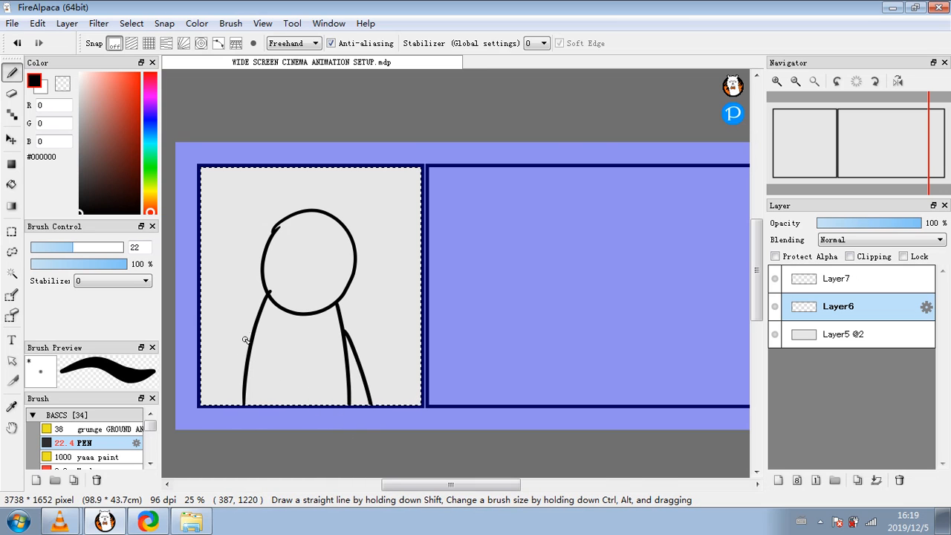
{"action": "left_click_drag", "start_coordinate": [219, 414], "coordinate": [221, 408]}
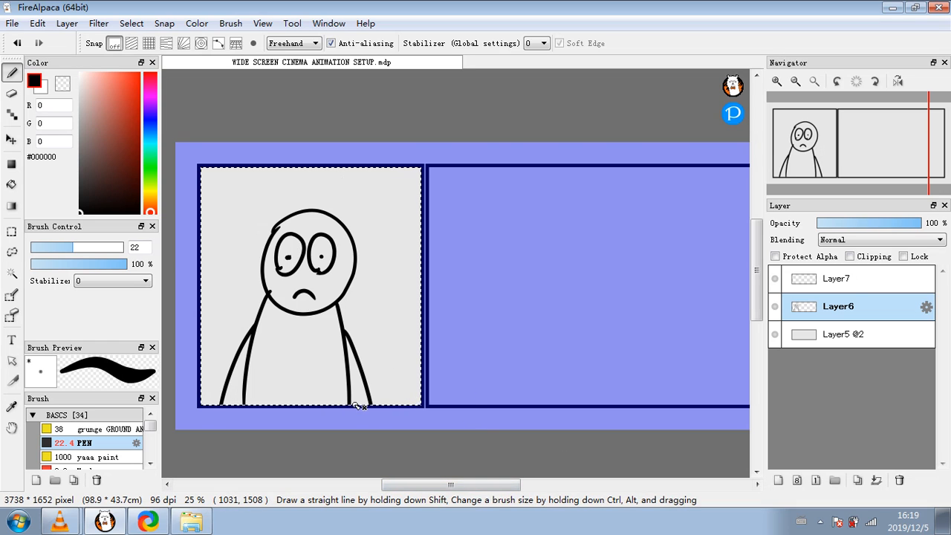
- Make Layer7 active and clear the selection around the left panel
{"action": "left_click", "coordinate": [864, 278]}
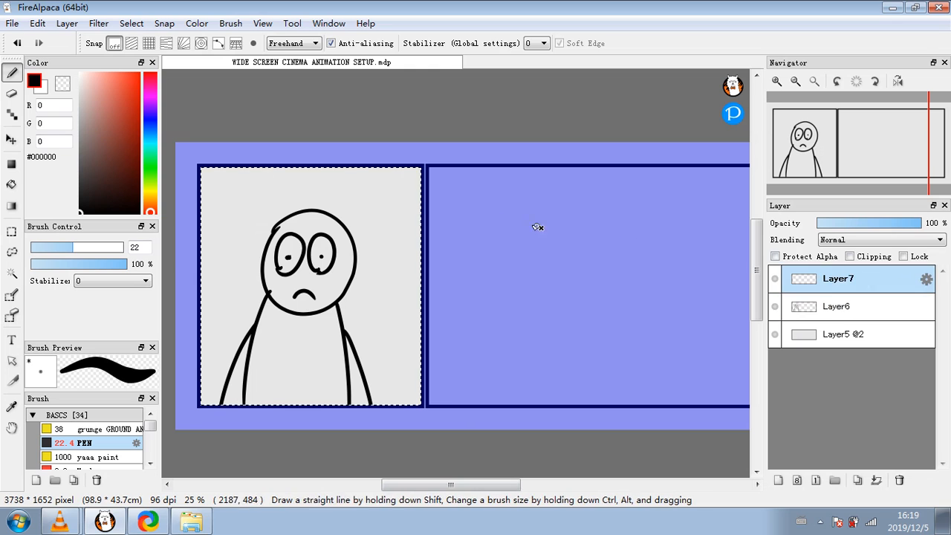
{"action": "left_click", "coordinate": [131, 23]}
{"action": "left_click", "coordinate": [143, 55]}
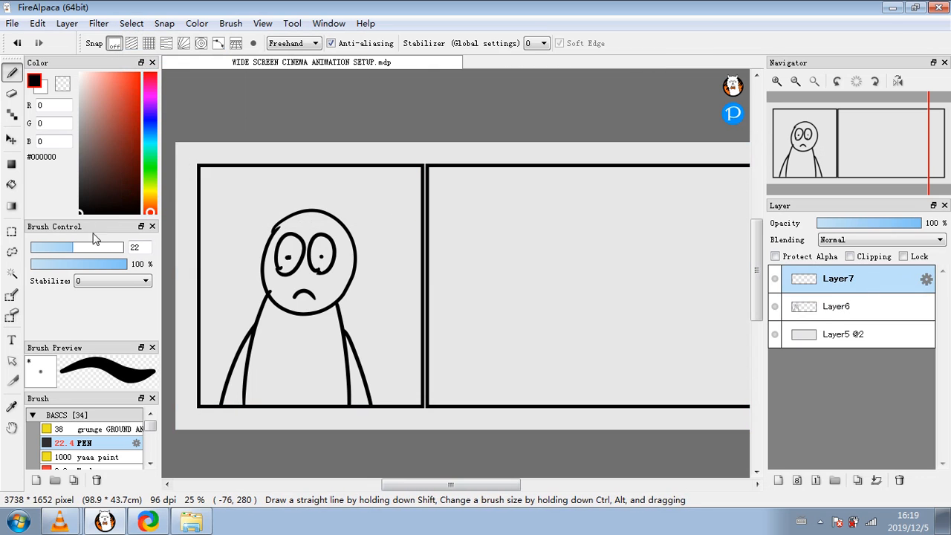
- Set the Magic Wand's reference to Canvas and select the right comic panel while Layer7 is active
{"action": "left_click", "coordinate": [11, 273]}
{"action": "left_click", "coordinate": [611, 254]}
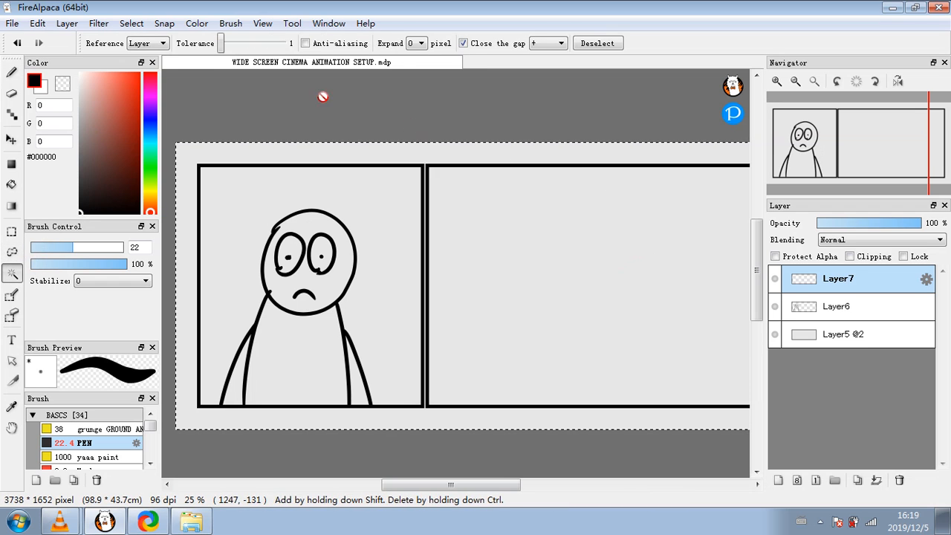
{"action": "left_click", "coordinate": [148, 43]}
{"action": "left_click", "coordinate": [141, 61]}
{"action": "left_click", "coordinate": [503, 209]}
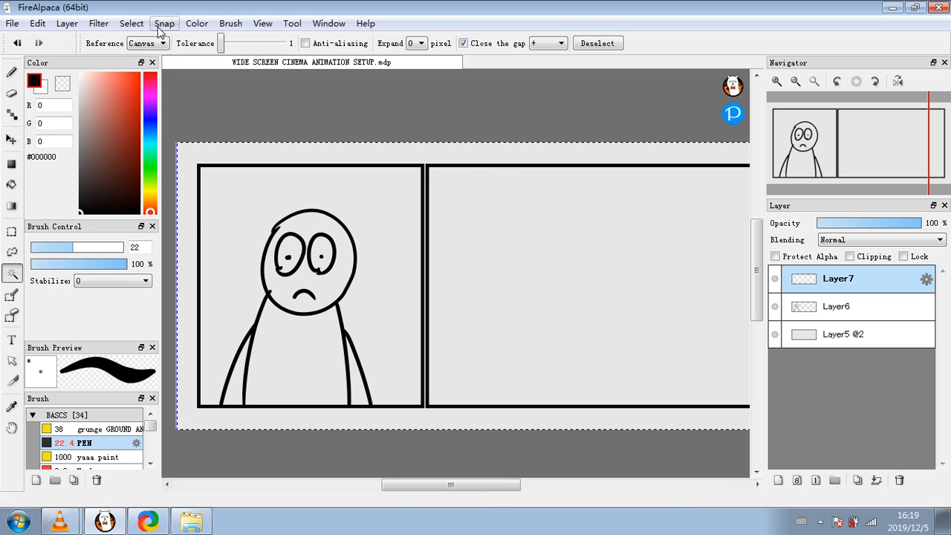
{"action": "left_click", "coordinate": [131, 23]}
{"action": "left_click", "coordinate": [148, 54]}
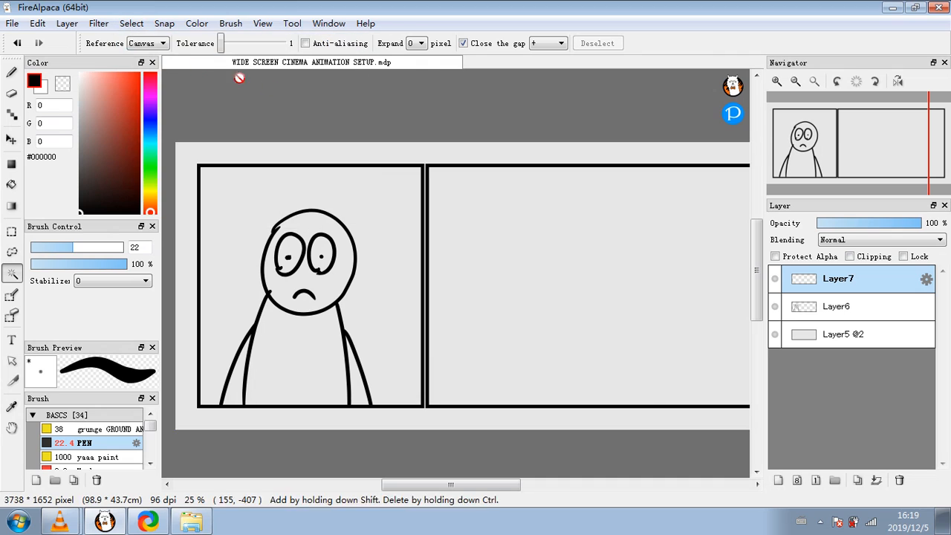
{"action": "left_click", "coordinate": [503, 181]}
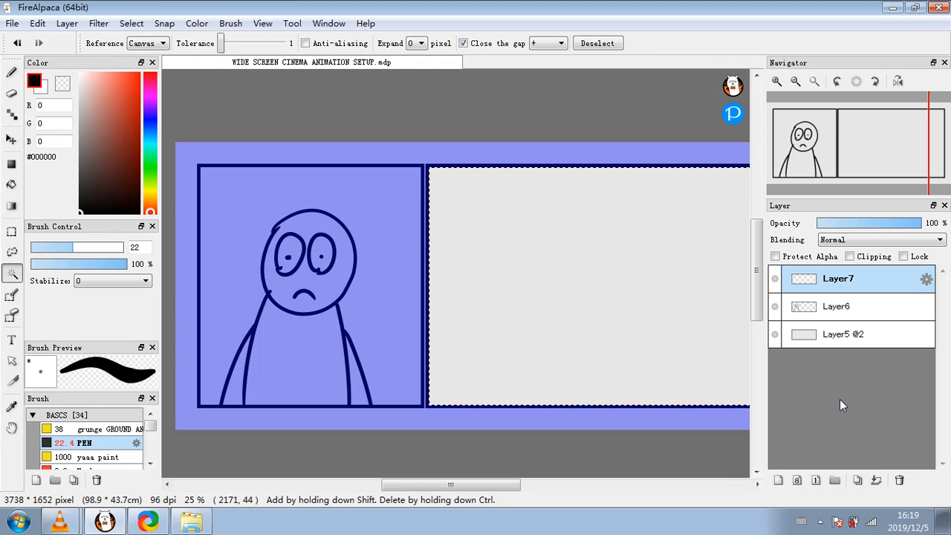
- Return the Magic Wand's reference to Layer and clear the selection around the right panel
{"action": "left_click_drag", "start_coordinate": [488, 486], "coordinate": [501, 487]}
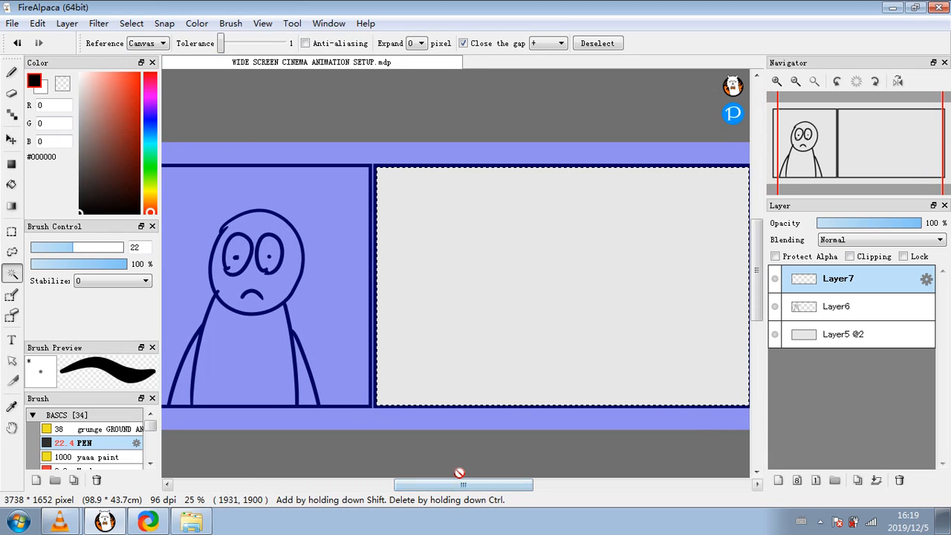
{"action": "left_click", "coordinate": [156, 45]}
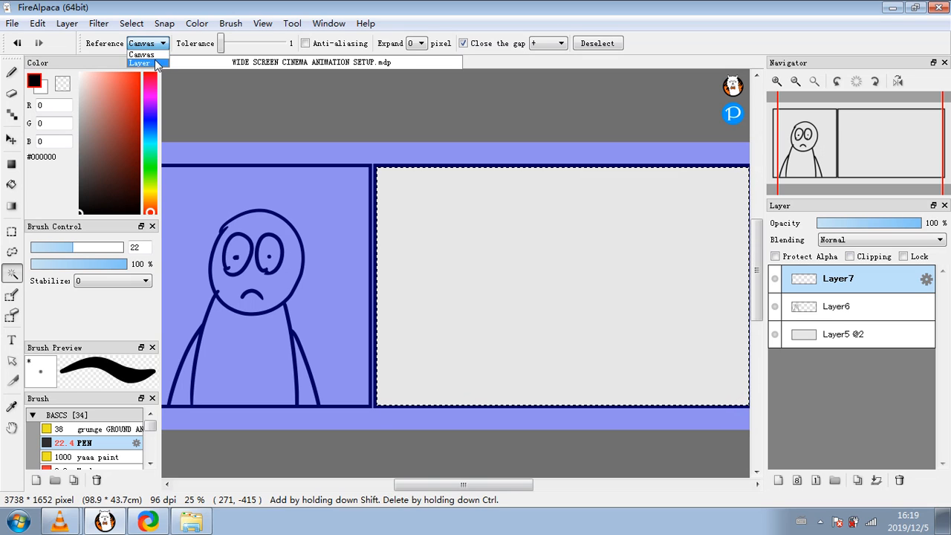
{"action": "left_click", "coordinate": [141, 63]}
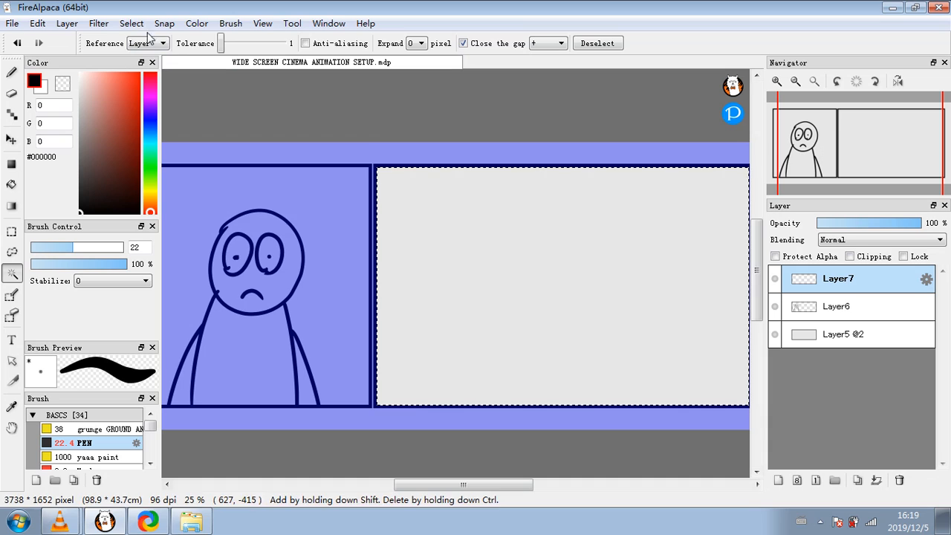
{"action": "left_click", "coordinate": [131, 23]}
{"action": "left_click", "coordinate": [145, 55]}
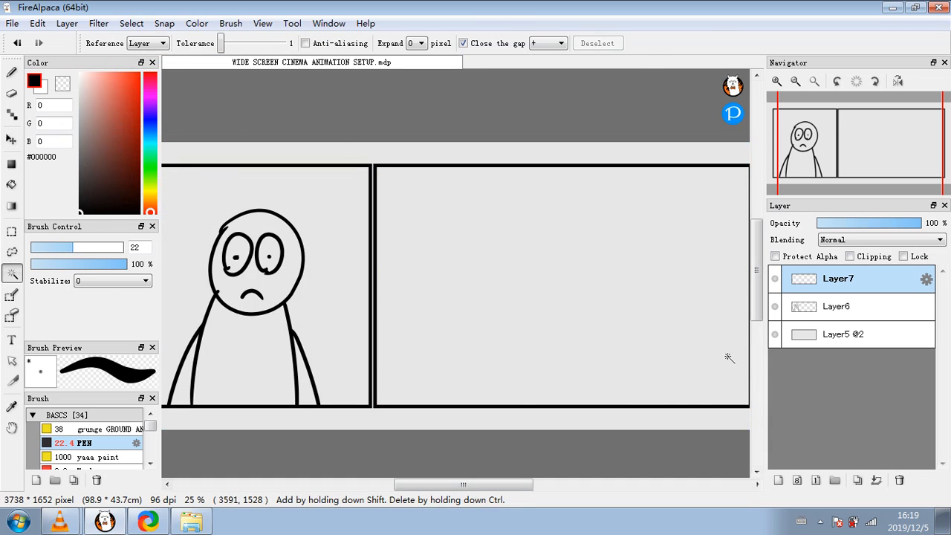
- Select the left panel's interior on Layer5 with the Magic Wand and add a new layer directly above Layer5
{"action": "left_click", "coordinate": [838, 338]}
{"action": "left_click", "coordinate": [775, 334]}
{"action": "left_click", "coordinate": [776, 334]}
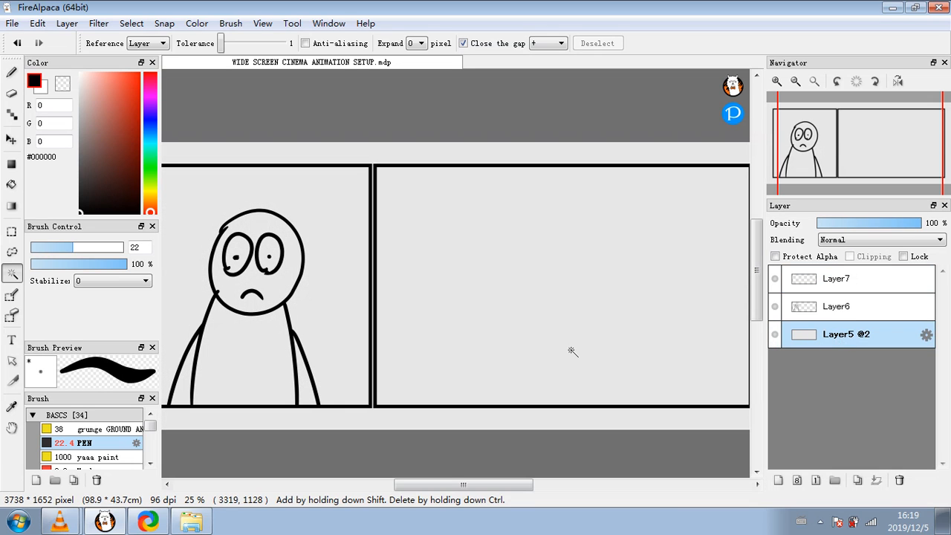
{"action": "left_click", "coordinate": [327, 338]}
{"action": "left_click_drag", "start_coordinate": [456, 484], "coordinate": [448, 497]}
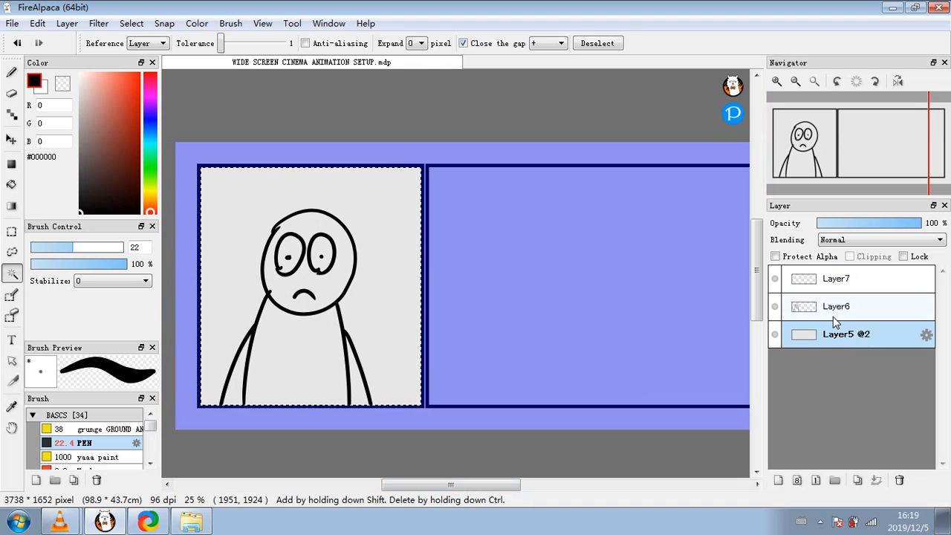
{"action": "left_click", "coordinate": [778, 479]}
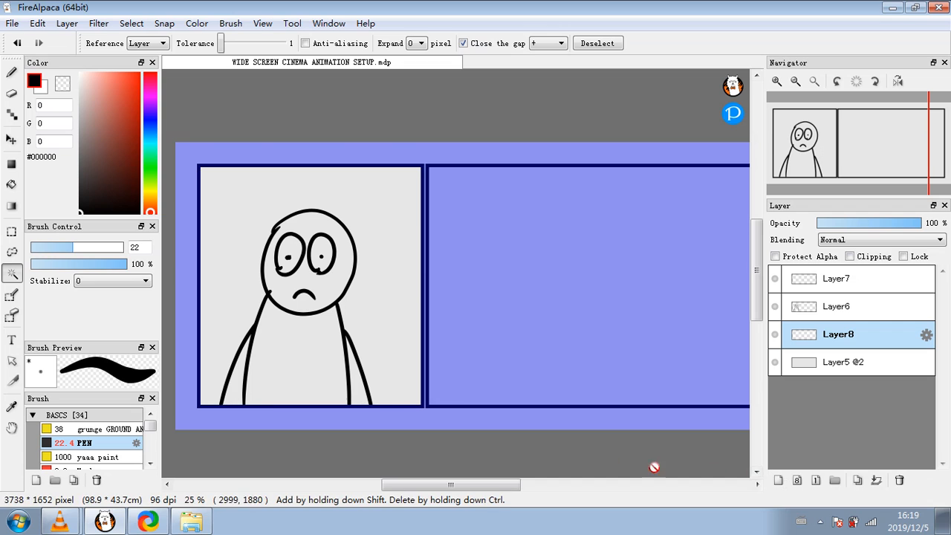
- Paint the character's arms, body and head salmon #E68C84 on Layer8 with the Pen at sizes 42 and 87
{"action": "left_click", "coordinate": [105, 86]}
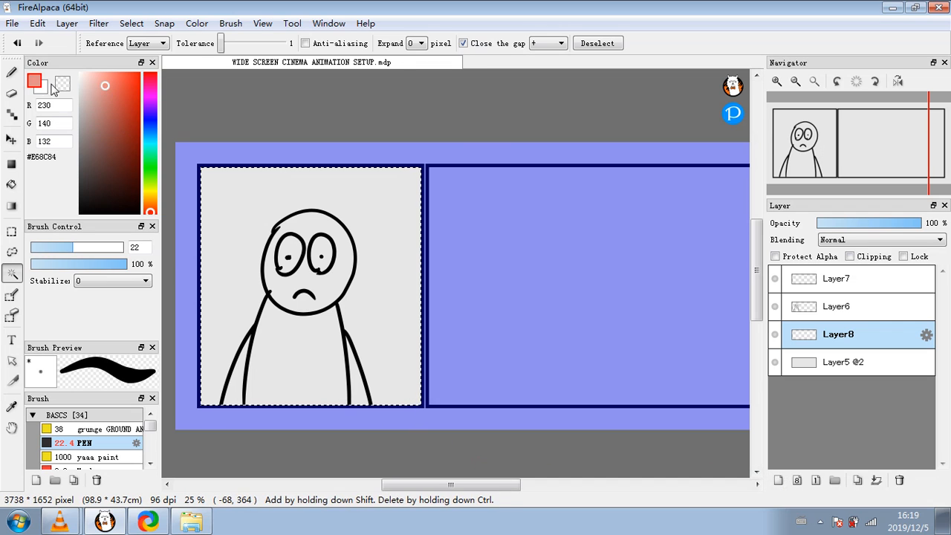
{"action": "key", "text": "b"}
{"action": "left_click_drag", "start_coordinate": [225, 403], "coordinate": [231, 389]}
{"action": "left_click", "coordinate": [93, 247]}
{"action": "left_click_drag", "start_coordinate": [242, 357], "coordinate": [262, 332]}
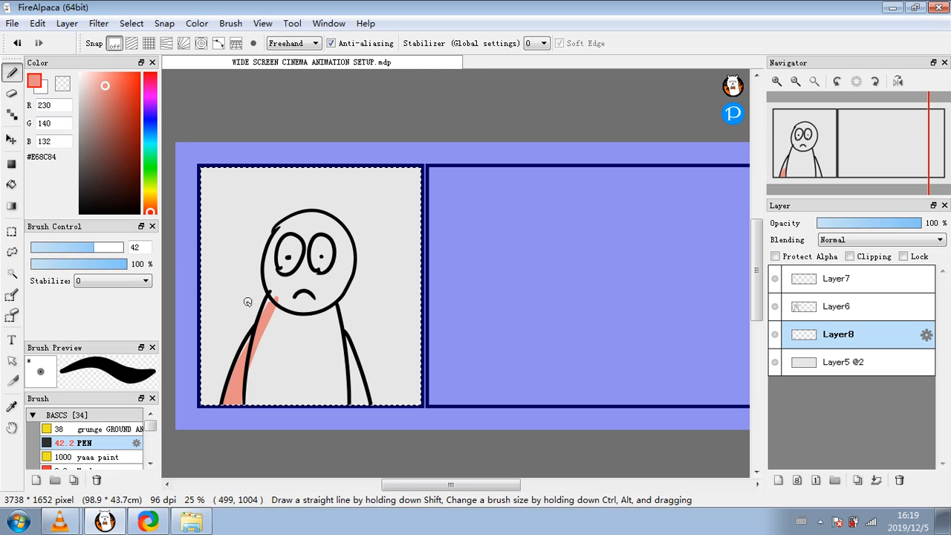
{"action": "left_click", "coordinate": [109, 248]}
{"action": "mouse_move", "coordinate": [277, 288]}
{"action": "left_mouse_down"}
{"action": "mouse_move", "coordinate": [233, 399]}
{"action": "mouse_move", "coordinate": [259, 367]}
{"action": "mouse_move", "coordinate": [269, 392]}
{"action": "mouse_move", "coordinate": [280, 327]}
{"action": "mouse_move", "coordinate": [275, 250]}
{"action": "mouse_move", "coordinate": [271, 261]}
{"action": "mouse_move", "coordinate": [290, 228]}
{"action": "mouse_move", "coordinate": [277, 243]}
{"action": "mouse_move", "coordinate": [303, 220]}
{"action": "mouse_move", "coordinate": [327, 224]}
{"action": "mouse_move", "coordinate": [339, 244]}
{"action": "mouse_move", "coordinate": [329, 258]}
{"action": "mouse_move", "coordinate": [310, 229]}
{"action": "mouse_move", "coordinate": [287, 281]}
{"action": "mouse_move", "coordinate": [296, 282]}
{"action": "mouse_move", "coordinate": [293, 247]}
{"action": "mouse_move", "coordinate": [322, 231]}
{"action": "mouse_move", "coordinate": [344, 244]}
{"action": "mouse_move", "coordinate": [345, 267]}
{"action": "mouse_move", "coordinate": [330, 294]}
{"action": "mouse_move", "coordinate": [325, 281]}
{"action": "mouse_move", "coordinate": [303, 288]}
{"action": "mouse_move", "coordinate": [280, 357]}
{"action": "mouse_move", "coordinate": [250, 407]}
{"action": "mouse_move", "coordinate": [302, 405]}
{"action": "mouse_move", "coordinate": [255, 379]}
{"action": "mouse_move", "coordinate": [287, 401]}
{"action": "mouse_move", "coordinate": [295, 397]}
{"action": "mouse_move", "coordinate": [306, 298]}
{"action": "mouse_move", "coordinate": [319, 348]}
{"action": "mouse_move", "coordinate": [325, 321]}
{"action": "mouse_move", "coordinate": [331, 333]}
{"action": "mouse_move", "coordinate": [328, 312]}
{"action": "mouse_move", "coordinate": [357, 391]}
{"action": "mouse_move", "coordinate": [342, 369]}
{"action": "mouse_move", "coordinate": [332, 391]}
{"action": "mouse_move", "coordinate": [361, 399]}
{"action": "left_mouse_up"}
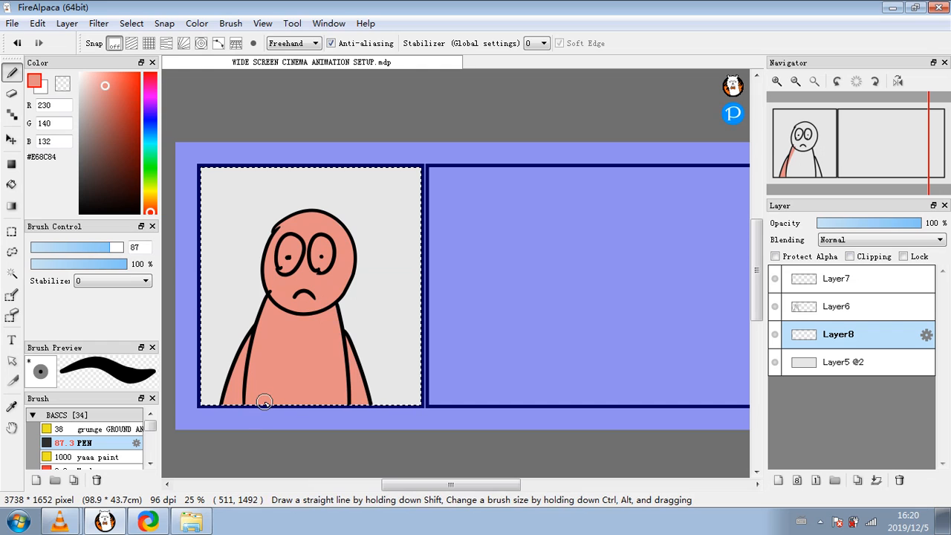
- Paint the whites of both of the character's eyes off-white #F4F4F4 on Layer8
{"action": "left_click", "coordinate": [94, 88]}
{"action": "left_click", "coordinate": [79, 77]}
{"action": "mouse_move", "coordinate": [288, 262]}
{"action": "left_mouse_down"}
{"action": "mouse_move", "coordinate": [282, 246]}
{"action": "mouse_move", "coordinate": [291, 244]}
{"action": "mouse_move", "coordinate": [285, 262]}
{"action": "mouse_move", "coordinate": [321, 260]}
{"action": "mouse_move", "coordinate": [319, 245]}
{"action": "mouse_move", "coordinate": [321, 261]}
{"action": "mouse_move", "coordinate": [296, 245]}
{"action": "left_mouse_up"}
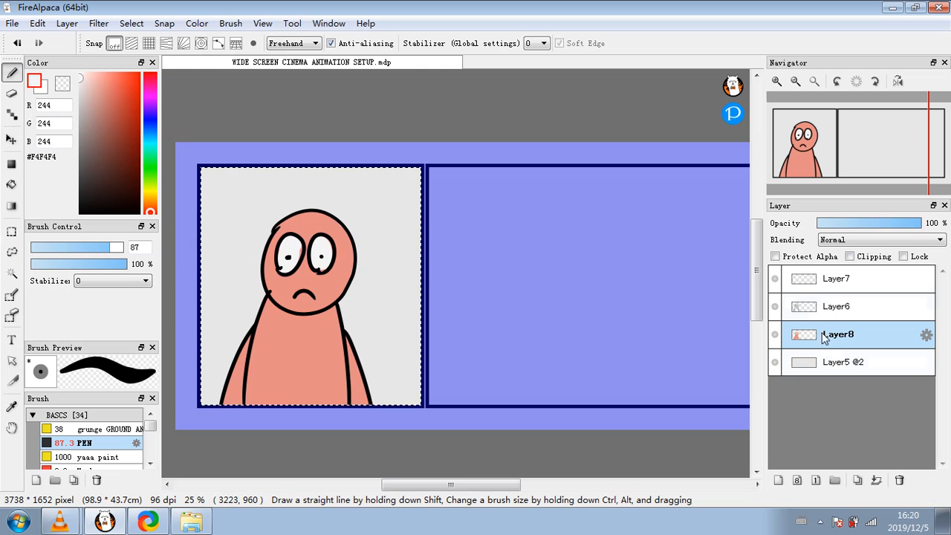
- Merge Layer6's line art down into Layer8 and add a new layer directly above Layer5
{"action": "left_click", "coordinate": [826, 307]}
{"action": "left_click", "coordinate": [878, 479]}
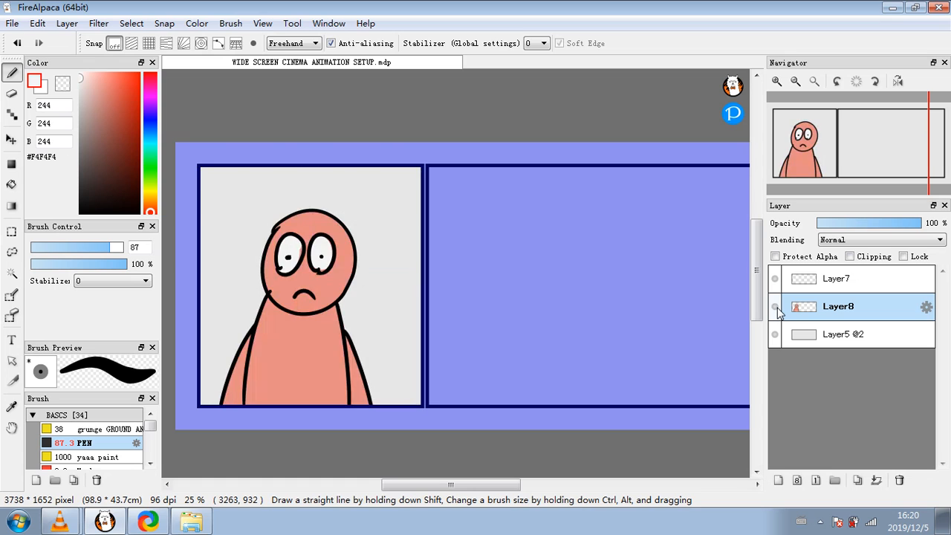
{"action": "left_click", "coordinate": [849, 337]}
{"action": "left_click", "coordinate": [778, 480]}
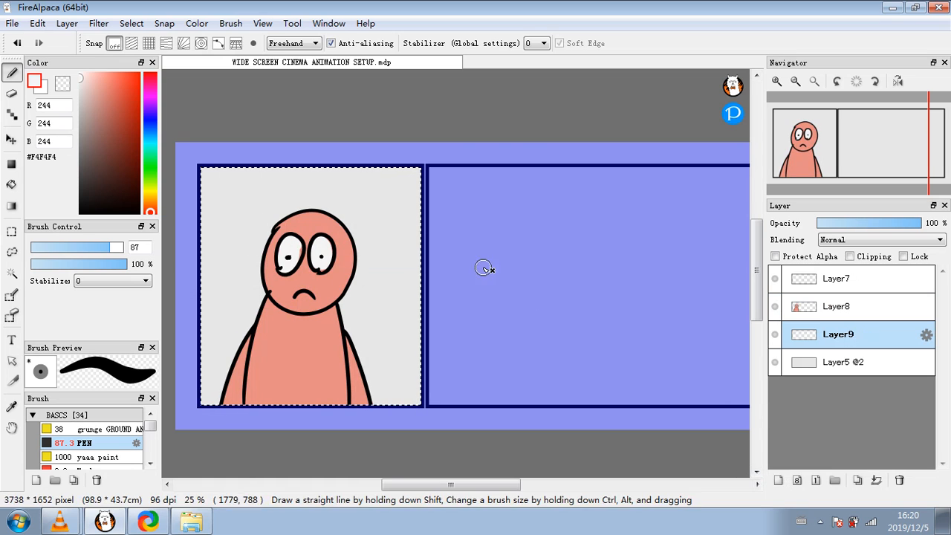
- Choose the blue #7481C3 and apply the Parallel Lines filter to Layer9 with its default settings
{"action": "left_click", "coordinate": [150, 123]}
{"action": "left_click", "coordinate": [103, 106]}
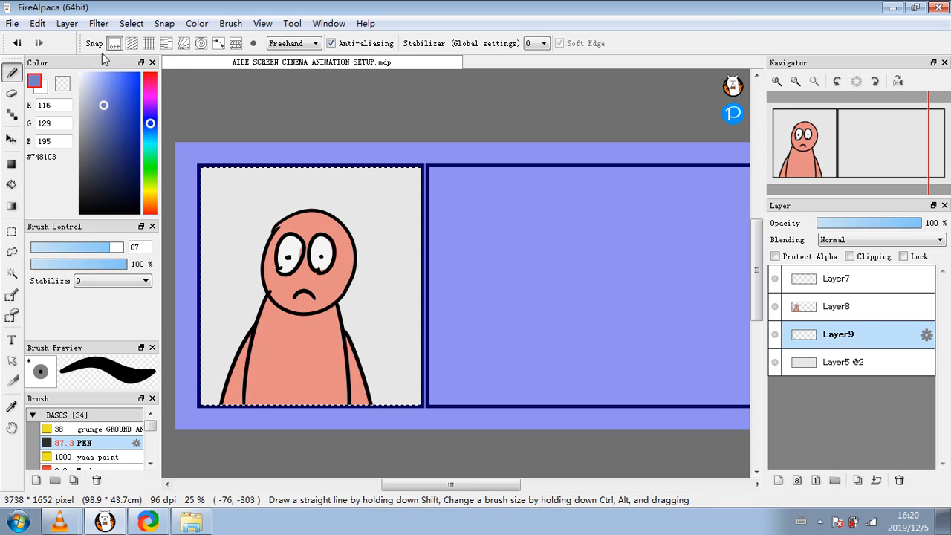
{"action": "left_click", "coordinate": [99, 23]}
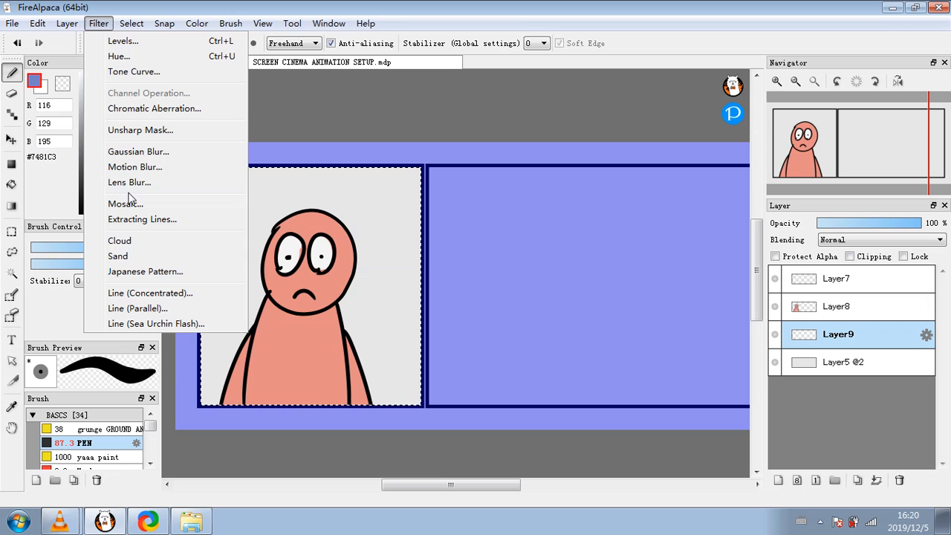
{"action": "left_click", "coordinate": [138, 308]}
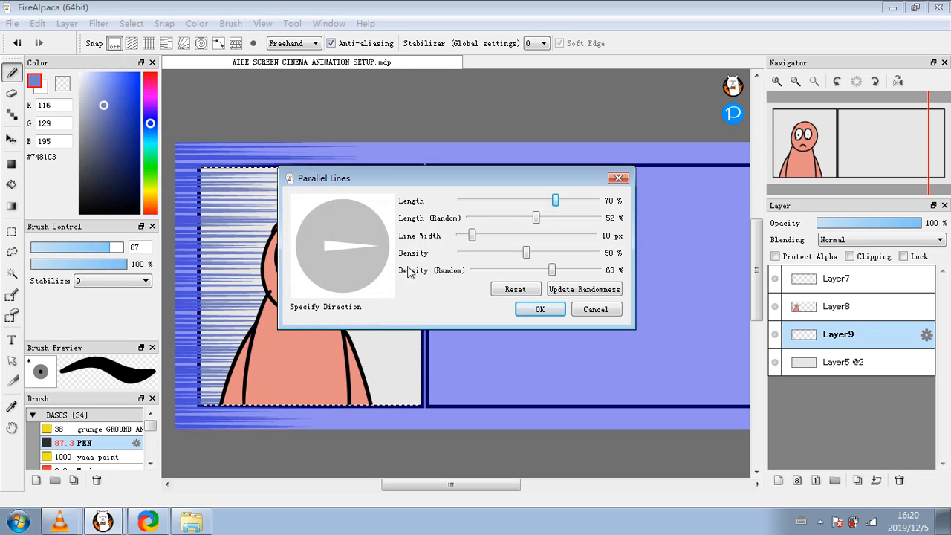
{"action": "left_click", "coordinate": [539, 309]}
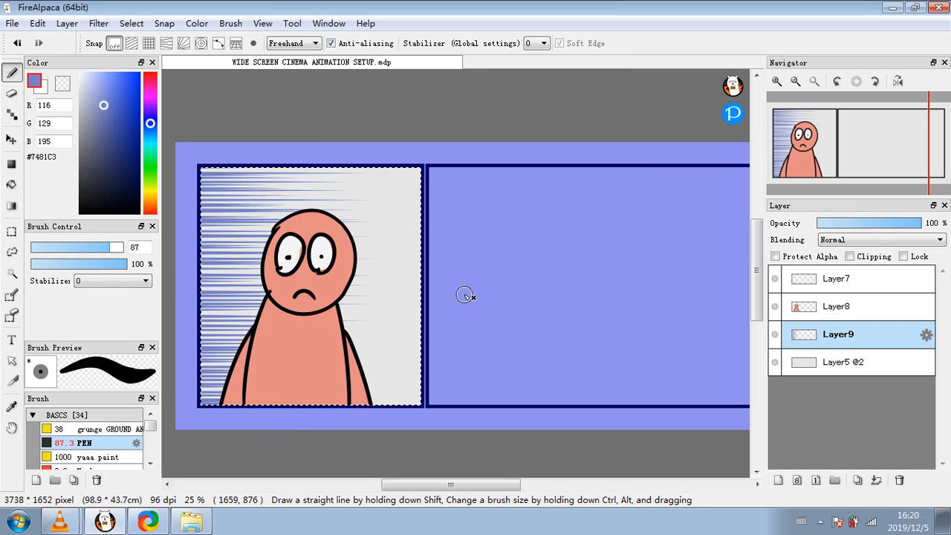
- Move Layer9 above Layer8 and set its opacity to 89%
{"action": "left_click_drag", "start_coordinate": [811, 325], "coordinate": [821, 297]}
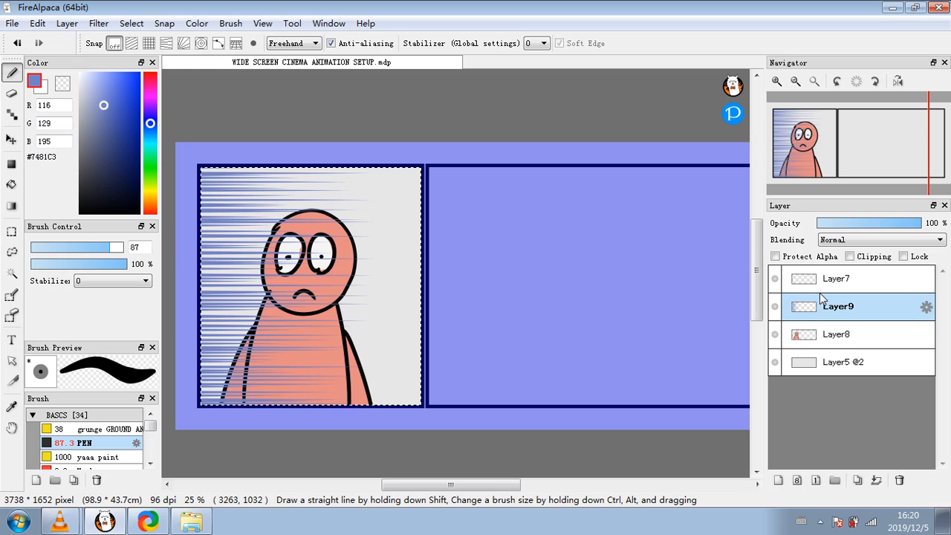
{"action": "left_click", "coordinate": [857, 225]}
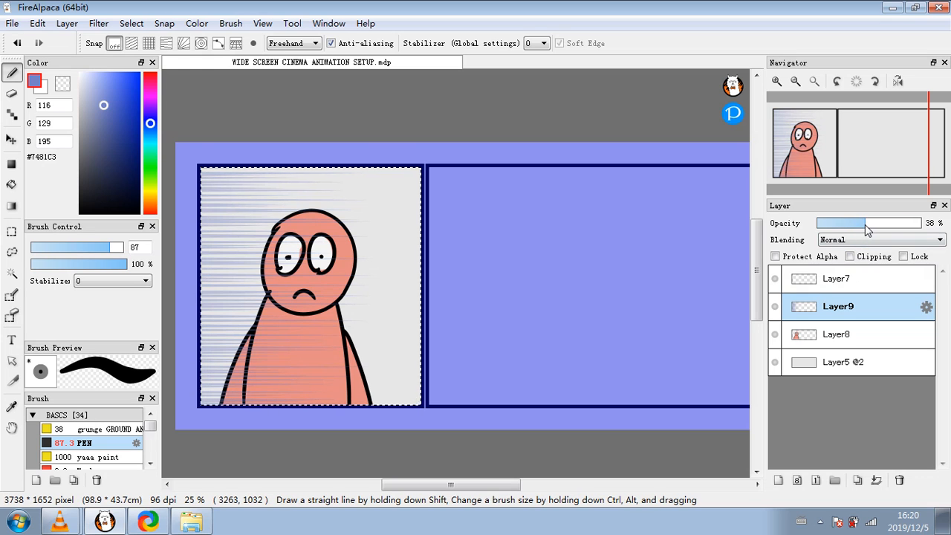
{"action": "left_click_drag", "start_coordinate": [865, 230], "coordinate": [909, 227]}
{"action": "key", "text": "ctrl+d"}
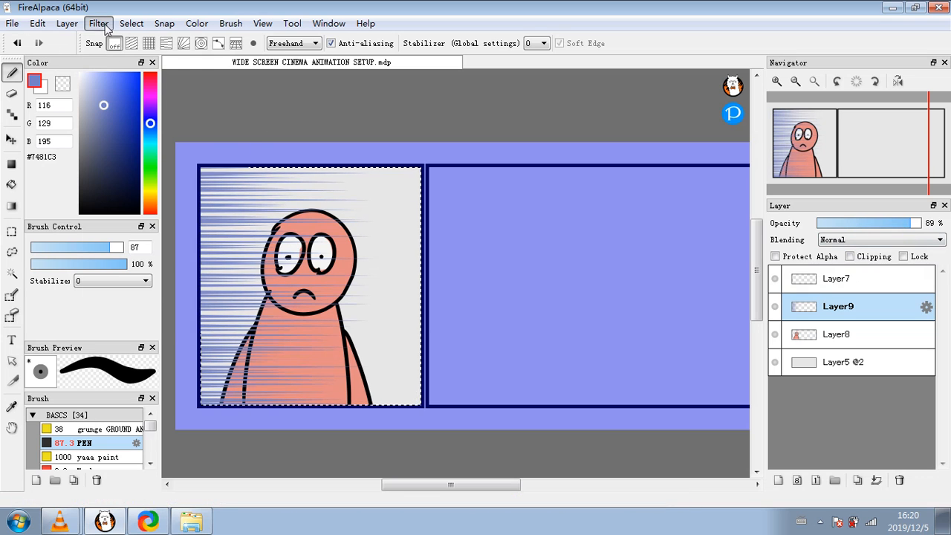
- Darken the speed lines on Layer9 to black with the Levels filter
{"action": "left_click", "coordinate": [99, 23]}
{"action": "left_click", "coordinate": [119, 40]}
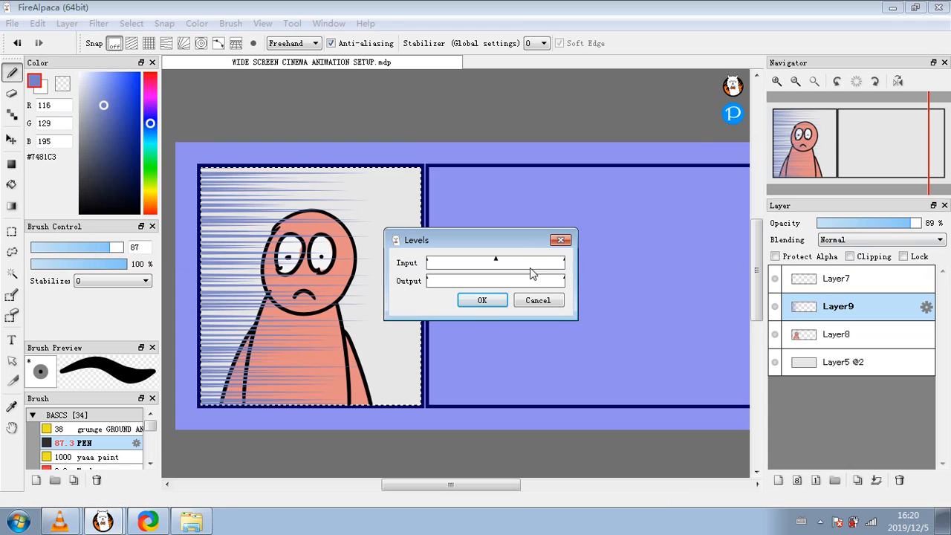
{"action": "left_click", "coordinate": [482, 301]}
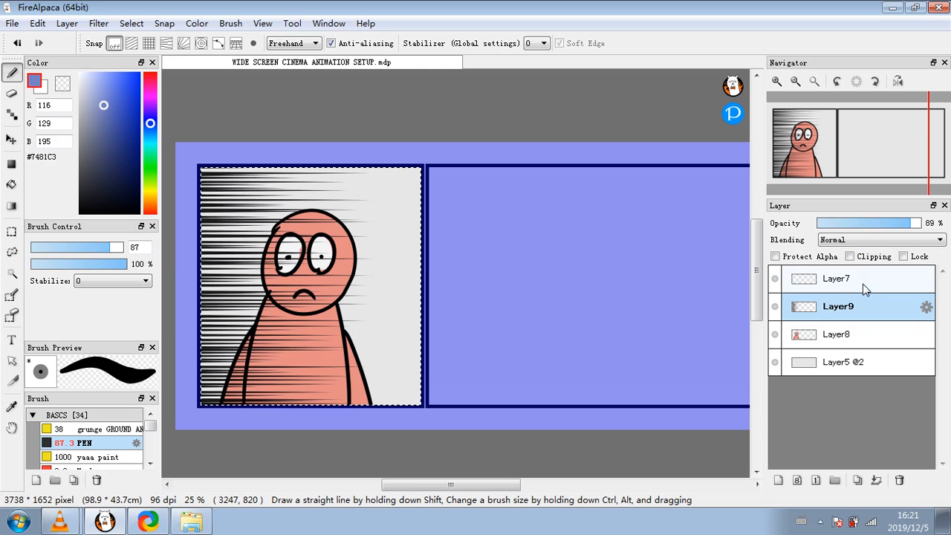
- Select the right panel's interior on Layer5 using the Magic Wand with its reference set to Layer
{"action": "left_click", "coordinate": [867, 366]}
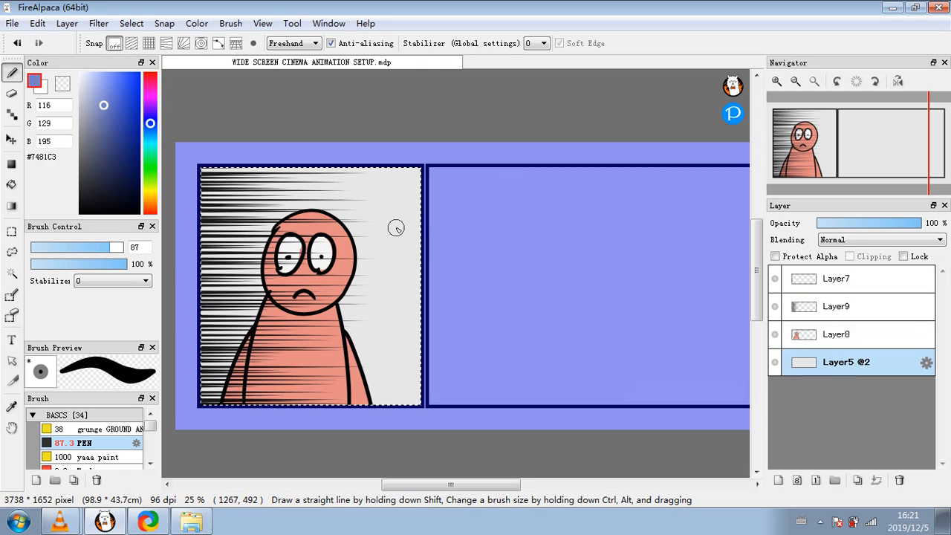
{"action": "left_click", "coordinate": [11, 273]}
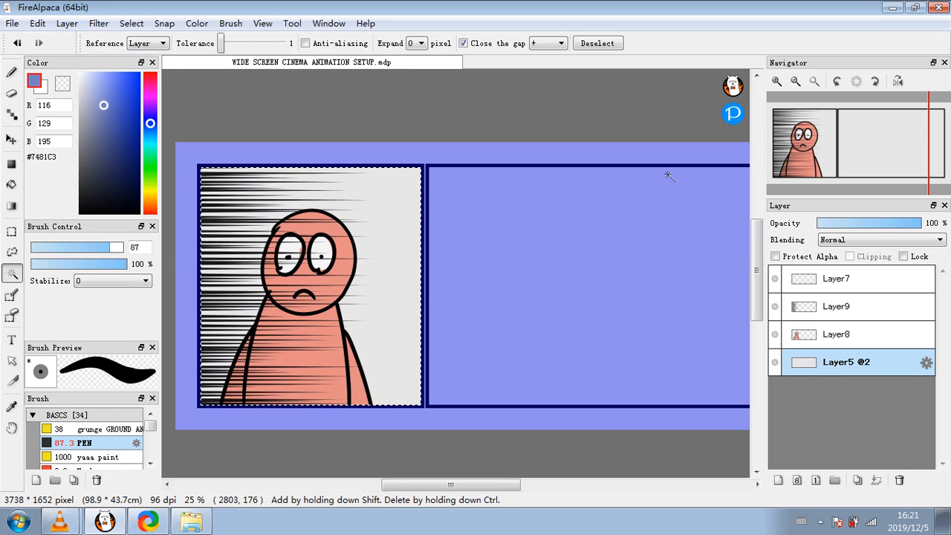
{"action": "left_click", "coordinate": [515, 218]}
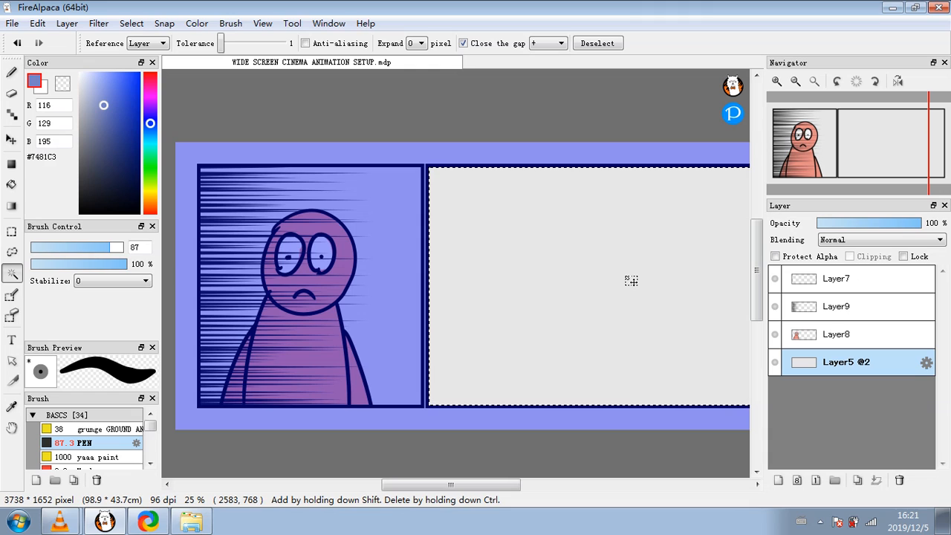
{"action": "left_click", "coordinate": [152, 44]}
{"action": "left_click", "coordinate": [145, 59]}
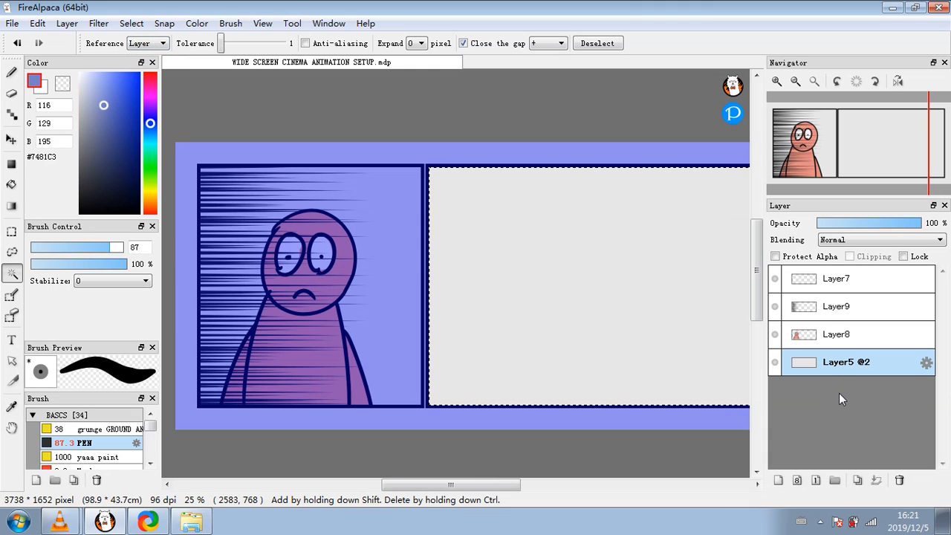
- Scribble a rough black sketch across the right panel on Layer7 with the Pen at size 17
{"action": "left_click", "coordinate": [889, 289]}
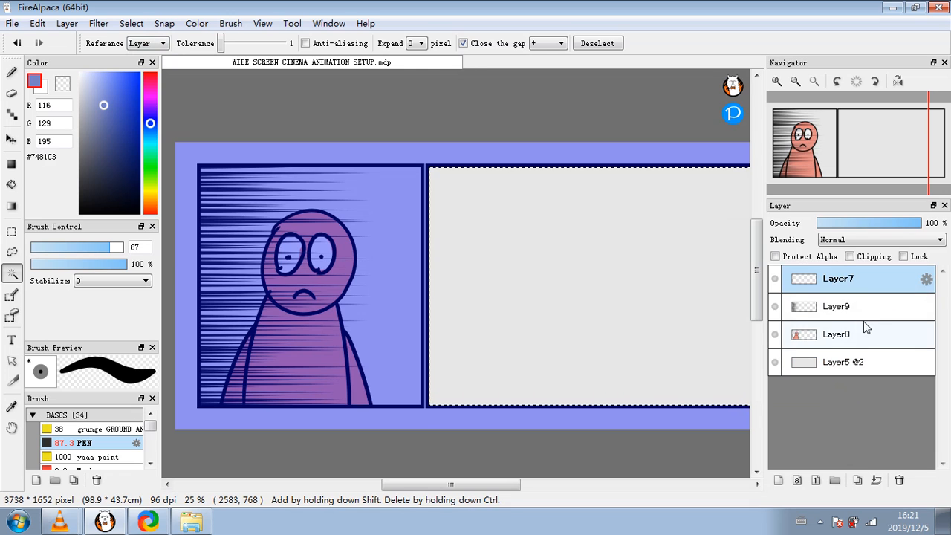
{"action": "left_click_drag", "start_coordinate": [96, 151], "coordinate": [78, 215]}
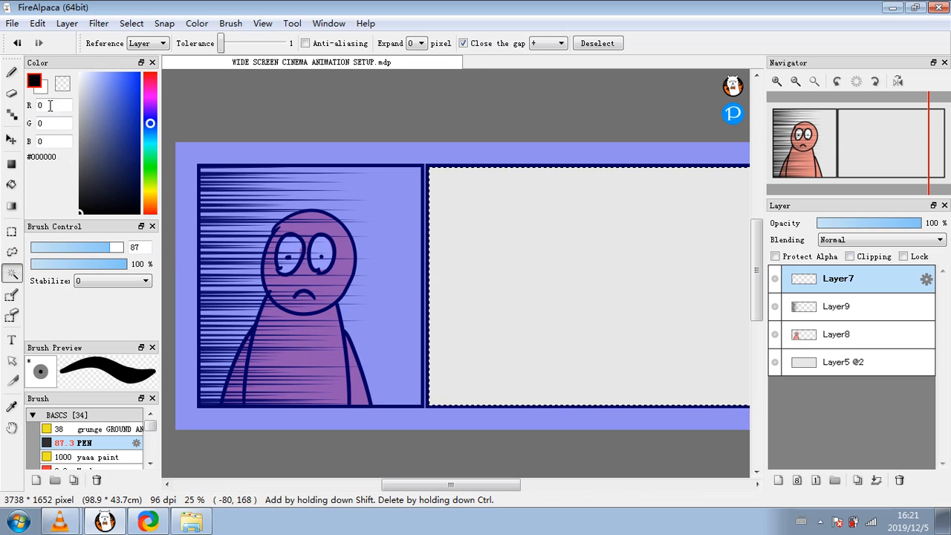
{"action": "left_click", "coordinate": [11, 73]}
{"action": "left_click", "coordinate": [64, 247]}
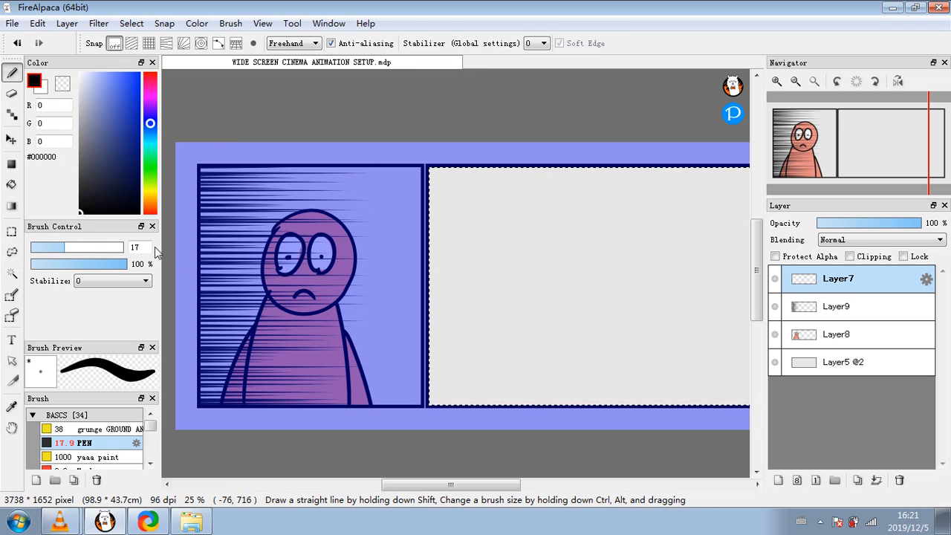
{"action": "mouse_move", "coordinate": [564, 273]}
{"action": "left_mouse_down"}
{"action": "mouse_move", "coordinate": [546, 245]}
{"action": "mouse_move", "coordinate": [561, 223]}
{"action": "mouse_move", "coordinate": [582, 301]}
{"action": "mouse_move", "coordinate": [615, 302]}
{"action": "left_mouse_up"}
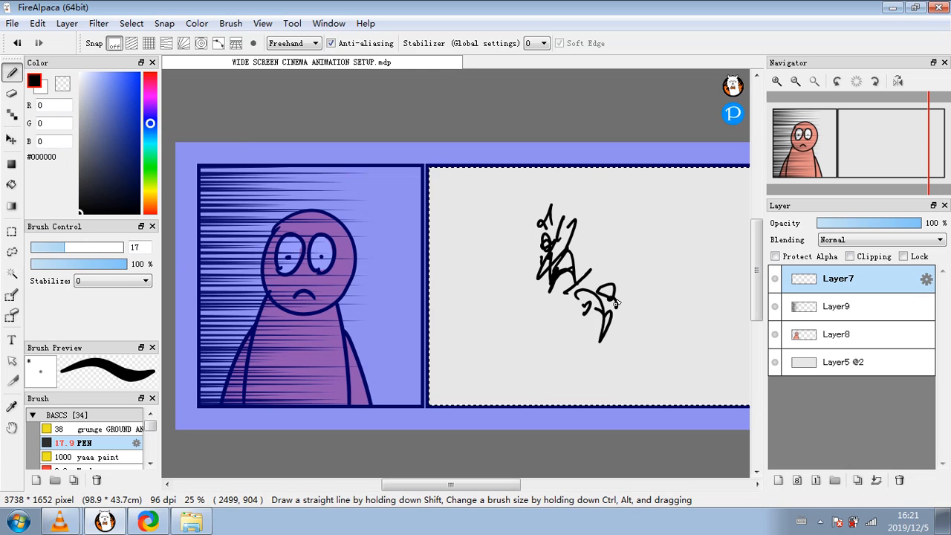
{"action": "mouse_move", "coordinate": [630, 241]}
{"action": "left_mouse_down"}
{"action": "mouse_move", "coordinate": [626, 286]}
{"action": "mouse_move", "coordinate": [582, 286]}
{"action": "mouse_move", "coordinate": [578, 327]}
{"action": "mouse_move", "coordinate": [553, 304]}
{"action": "mouse_move", "coordinate": [513, 333]}
{"action": "mouse_move", "coordinate": [551, 322]}
{"action": "mouse_move", "coordinate": [486, 353]}
{"action": "mouse_move", "coordinate": [548, 343]}
{"action": "mouse_move", "coordinate": [531, 372]}
{"action": "mouse_move", "coordinate": [491, 389]}
{"action": "mouse_move", "coordinate": [617, 308]}
{"action": "left_mouse_up"}
{"action": "left_click_drag", "start_coordinate": [679, 246], "coordinate": [694, 255]}
{"action": "left_click_drag", "start_coordinate": [551, 305], "coordinate": [533, 321]}
{"action": "left_click_drag", "start_coordinate": [527, 297], "coordinate": [525, 307]}
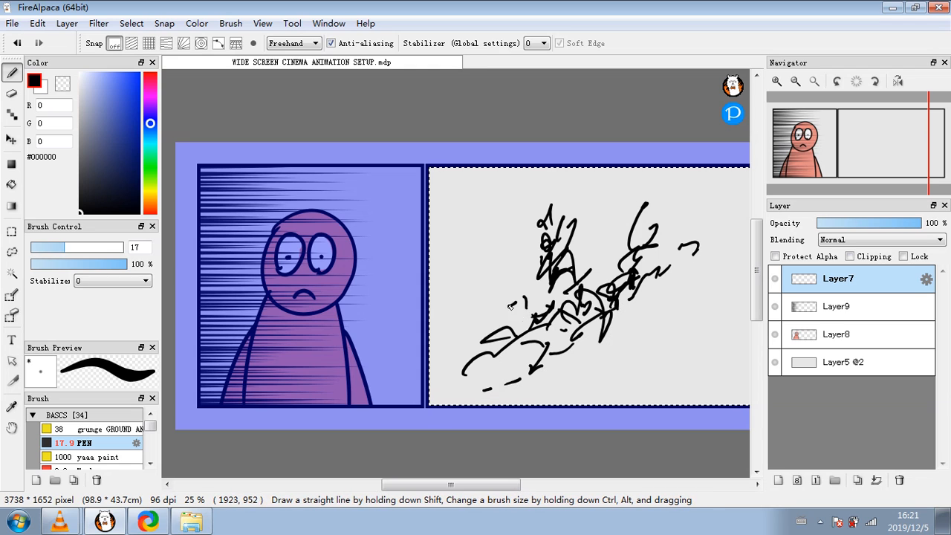
{"action": "left_click_drag", "start_coordinate": [478, 288], "coordinate": [505, 301]}
{"action": "mouse_move", "coordinate": [512, 304]}
{"action": "left_mouse_down"}
{"action": "mouse_move", "coordinate": [579, 288]}
{"action": "mouse_move", "coordinate": [596, 250]}
{"action": "left_mouse_up"}
{"action": "left_click_drag", "start_coordinate": [596, 240], "coordinate": [619, 209]}
{"action": "left_click_drag", "start_coordinate": [610, 253], "coordinate": [622, 262]}
{"action": "left_click_drag", "start_coordinate": [581, 346], "coordinate": [559, 358]}
{"action": "mouse_move", "coordinate": [558, 368]}
{"action": "left_mouse_down"}
{"action": "mouse_move", "coordinate": [507, 369]}
{"action": "mouse_move", "coordinate": [496, 344]}
{"action": "left_mouse_up"}
{"action": "left_click_drag", "start_coordinate": [483, 318], "coordinate": [491, 338]}
{"action": "left_click_drag", "start_coordinate": [460, 281], "coordinate": [484, 299]}
{"action": "left_click_drag", "start_coordinate": [658, 222], "coordinate": [640, 260]}
{"action": "left_click_drag", "start_coordinate": [692, 230], "coordinate": [697, 239]}
{"action": "left_click_drag", "start_coordinate": [684, 242], "coordinate": [579, 347]}
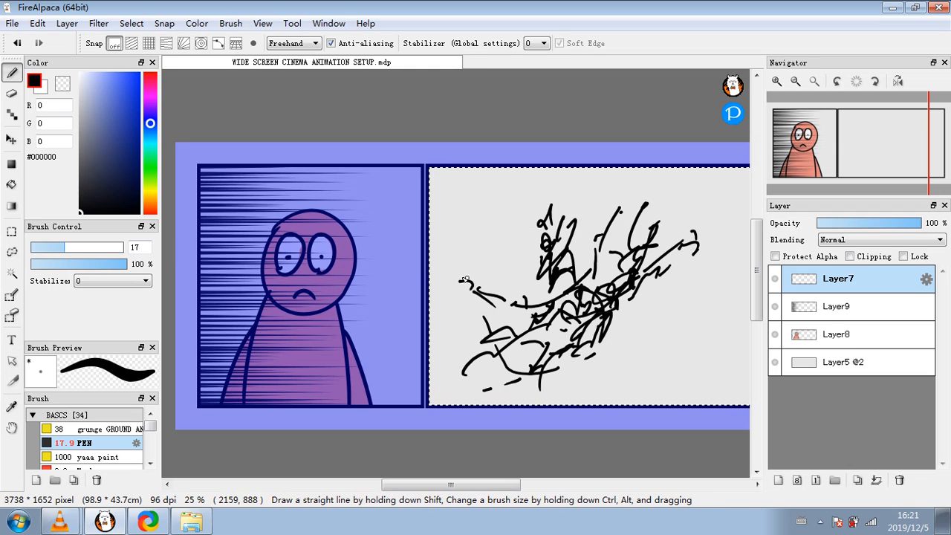
- Erase the middle of the right panel's sketch using the Pen at size 47 with the transparent color
{"action": "left_click", "coordinate": [98, 246]}
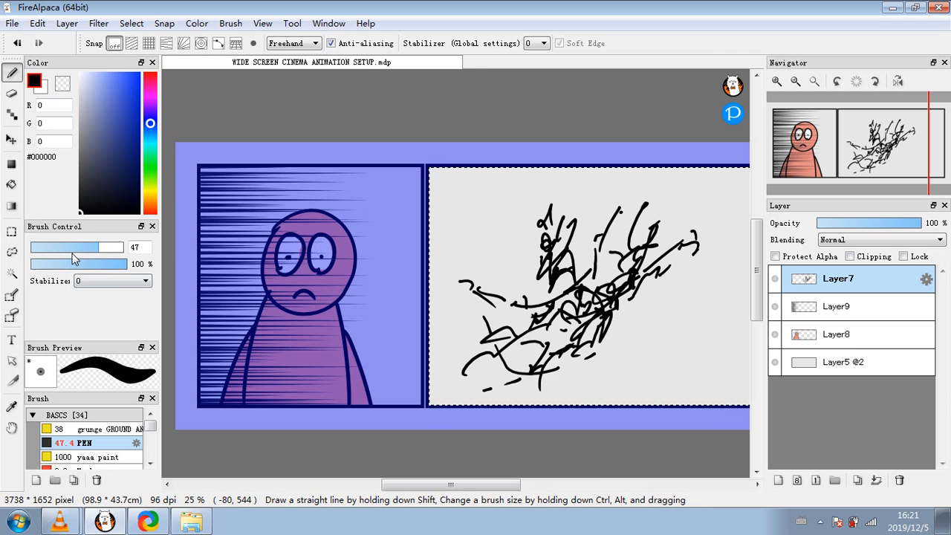
{"action": "left_click", "coordinate": [62, 83]}
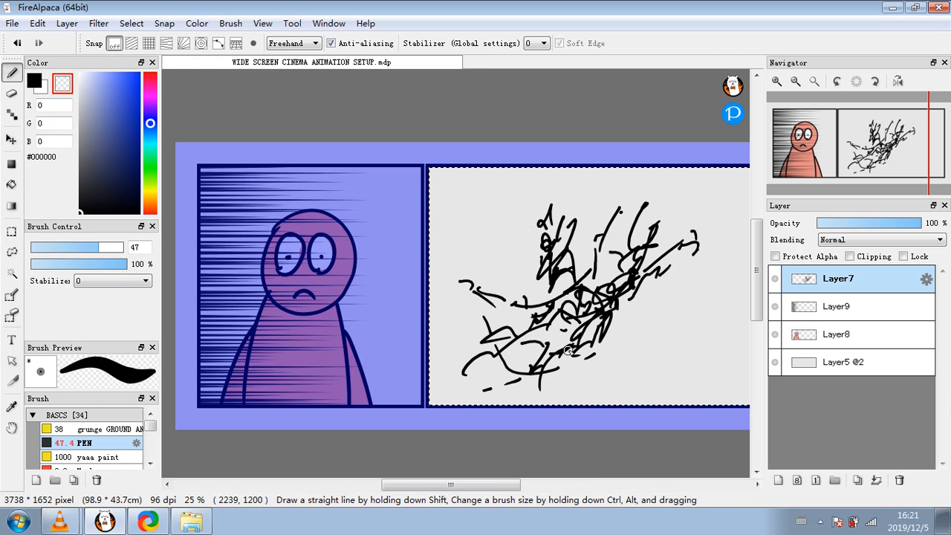
{"action": "mouse_move", "coordinate": [566, 350]}
{"action": "left_mouse_down"}
{"action": "mouse_move", "coordinate": [565, 309]}
{"action": "mouse_move", "coordinate": [611, 290]}
{"action": "mouse_move", "coordinate": [635, 254]}
{"action": "mouse_move", "coordinate": [503, 373]}
{"action": "mouse_move", "coordinate": [556, 316]}
{"action": "mouse_move", "coordinate": [547, 315]}
{"action": "mouse_move", "coordinate": [577, 298]}
{"action": "mouse_move", "coordinate": [537, 306]}
{"action": "mouse_move", "coordinate": [585, 320]}
{"action": "mouse_move", "coordinate": [539, 353]}
{"action": "mouse_move", "coordinate": [572, 337]}
{"action": "mouse_move", "coordinate": [560, 350]}
{"action": "mouse_move", "coordinate": [639, 271]}
{"action": "mouse_move", "coordinate": [592, 267]}
{"action": "left_mouse_up"}
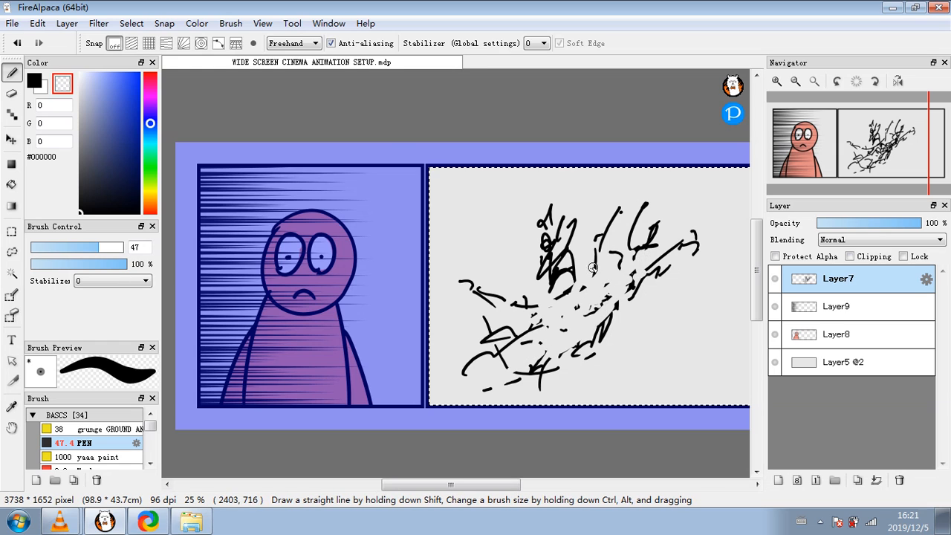
- Fade the sketch by lowering Layer7's opacity, add a new layer above it, and set the Pen to black at size 13.1
{"action": "left_click", "coordinate": [845, 229]}
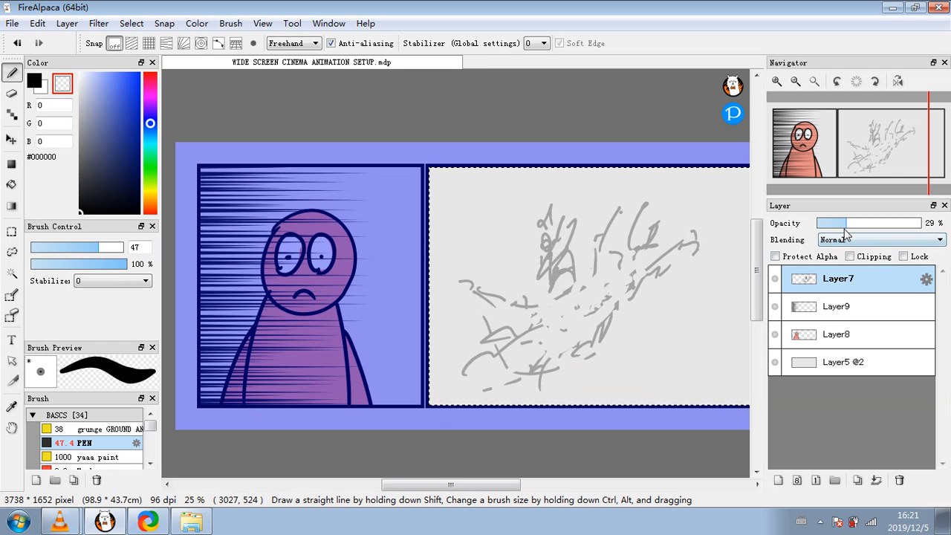
{"action": "left_click", "coordinate": [778, 480]}
{"action": "left_click", "coordinate": [36, 82]}
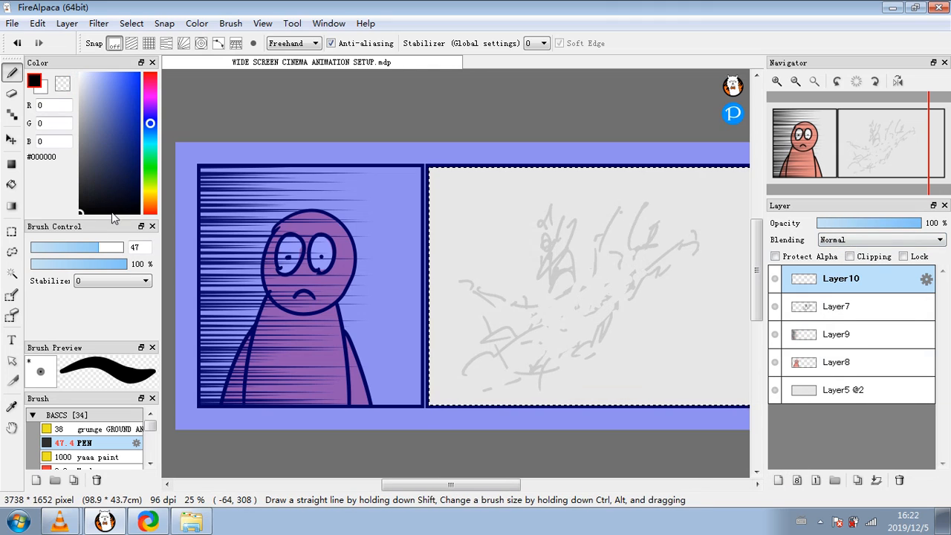
{"action": "left_click", "coordinate": [67, 247]}
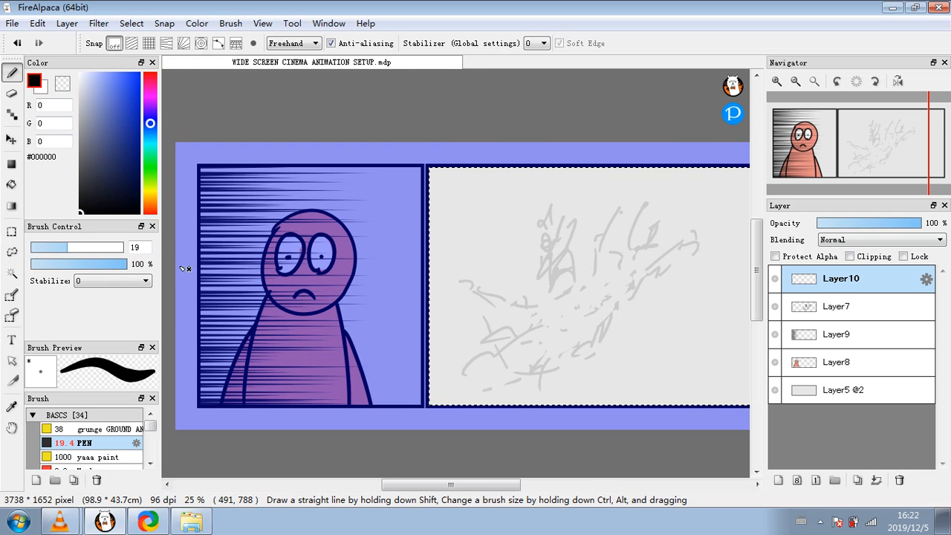
{"action": "left_click", "coordinate": [56, 246]}
- Examine the faded sketch in the right panel up close
{"action": "scroll", "coordinate": [442, 233], "scroll_direction": "down", "scroll_amount": 2}
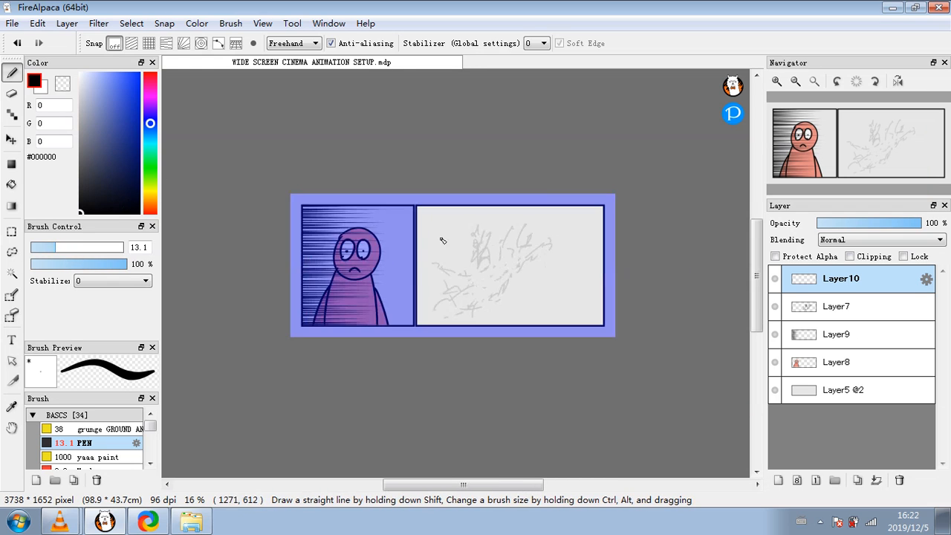
{"action": "scroll", "coordinate": [441, 233], "scroll_direction": "up", "scroll_amount": 4}
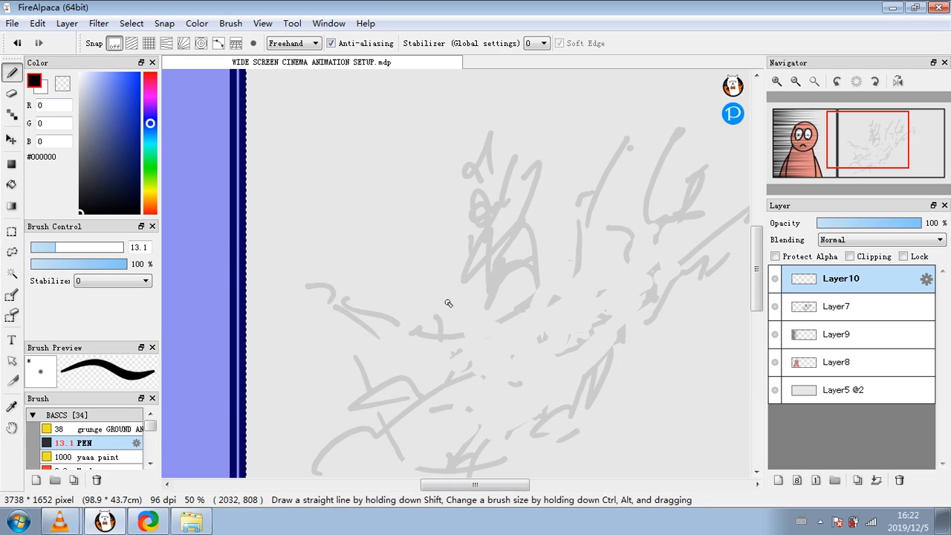
{"action": "left_click", "coordinate": [13, 428]}
{"action": "left_click_drag", "start_coordinate": [536, 314], "coordinate": [426, 346]}
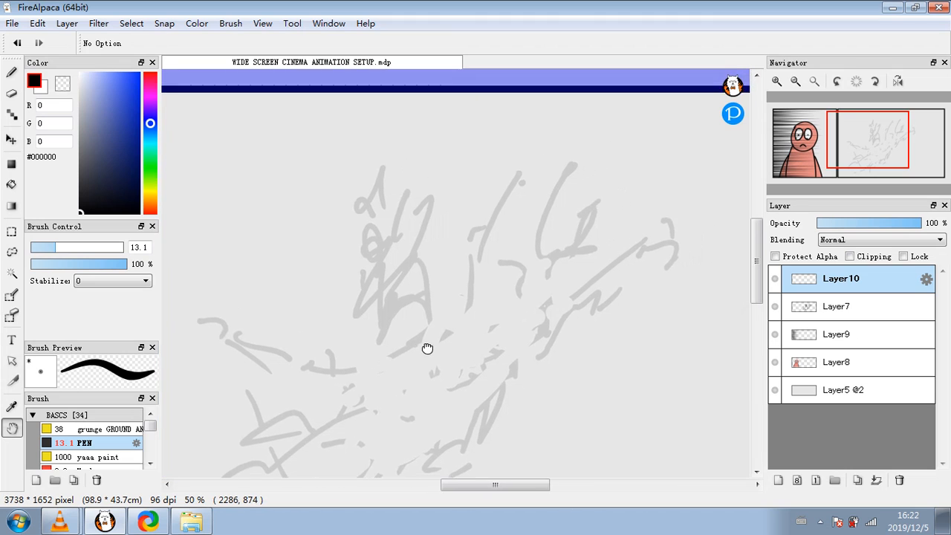
{"action": "scroll", "coordinate": [422, 363], "scroll_direction": "down", "scroll_amount": 1}
{"action": "scroll", "coordinate": [422, 362], "scroll_direction": "up", "scroll_amount": 2}
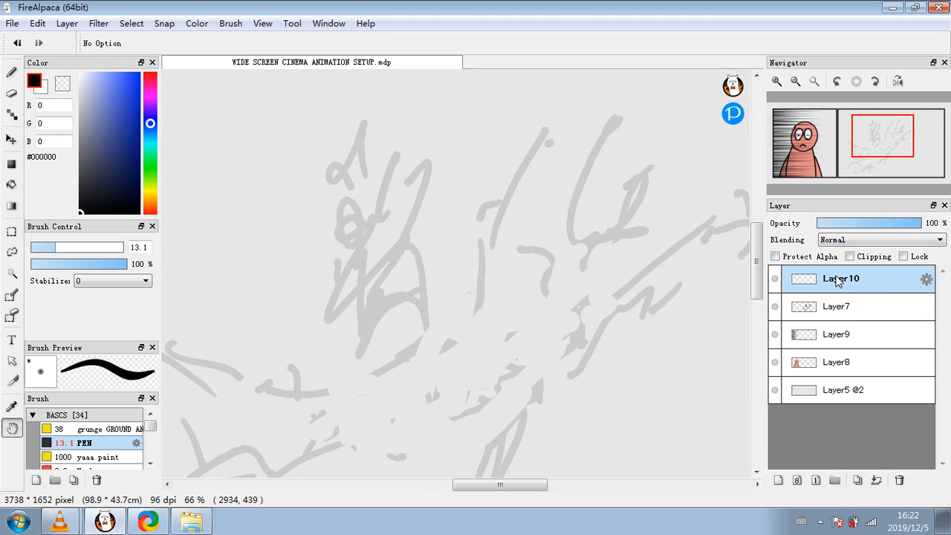
- Set the black Pen to size 3.4 and ink the figure with folded arms, scribbled hair and a headband on Layer10
{"action": "left_click", "coordinate": [12, 76]}
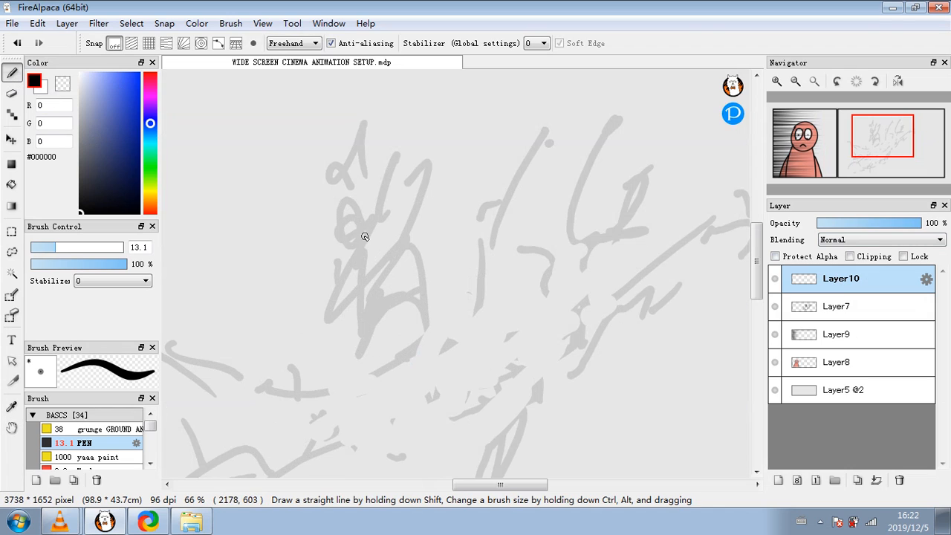
{"action": "left_click", "coordinate": [52, 249]}
{"action": "left_click", "coordinate": [54, 248]}
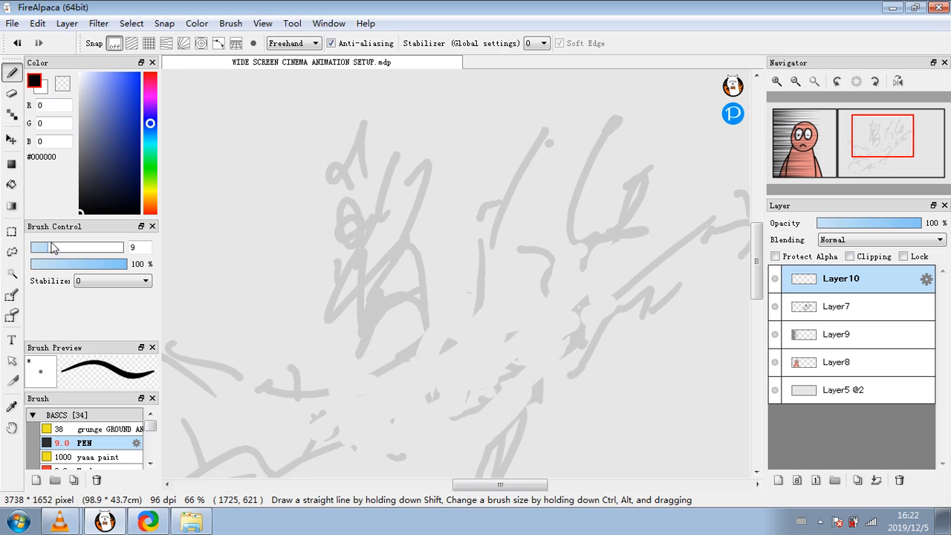
{"action": "left_click", "coordinate": [39, 250]}
{"action": "left_click", "coordinate": [38, 23]}
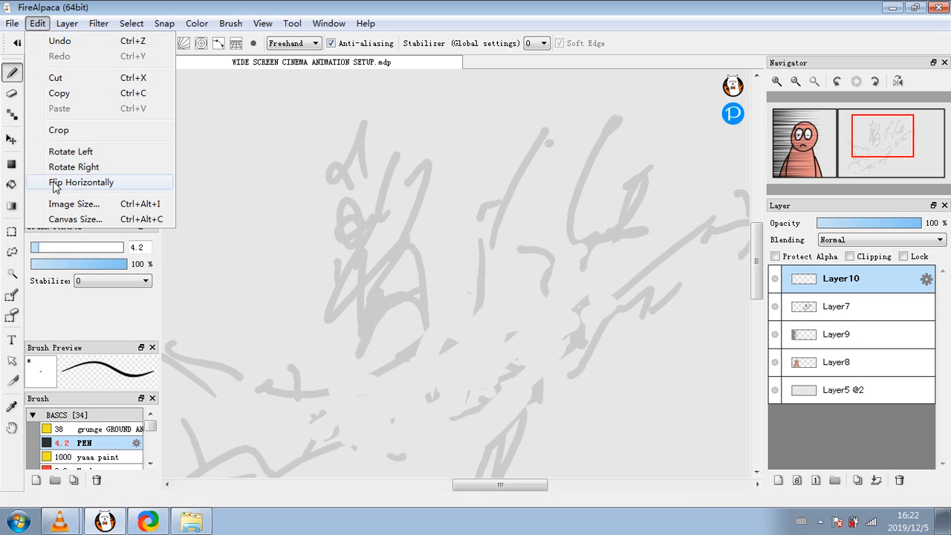
{"action": "mouse_move", "coordinate": [375, 28]}
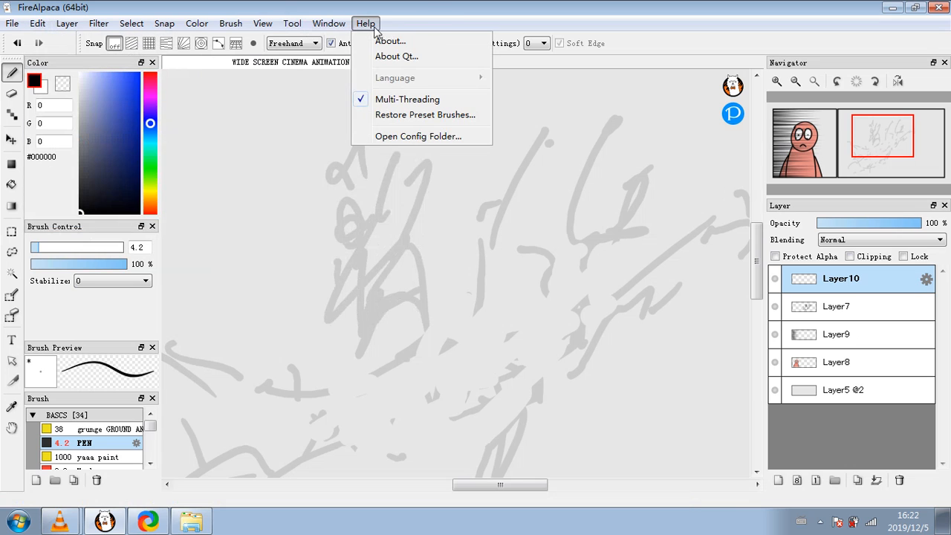
{"action": "left_click", "coordinate": [427, 7]}
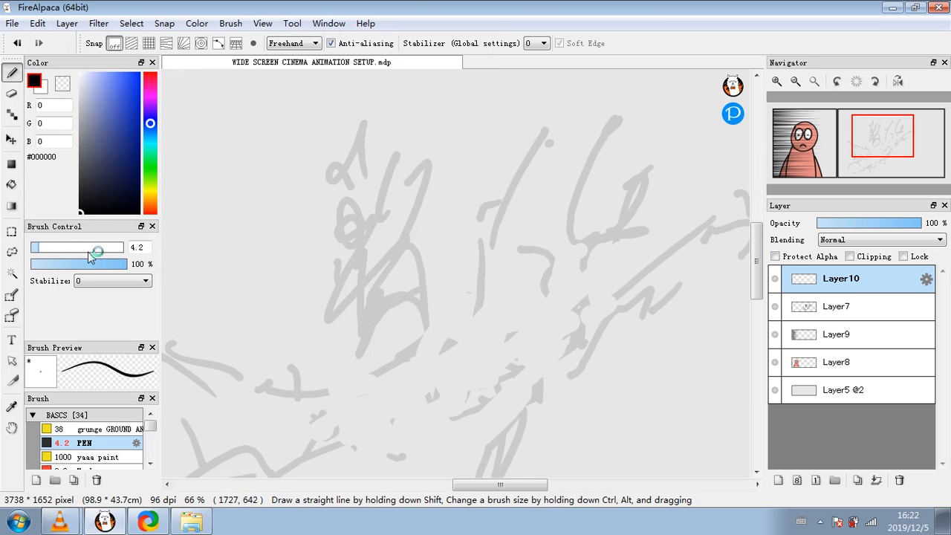
{"action": "left_click_drag", "start_coordinate": [90, 255], "coordinate": [40, 250]}
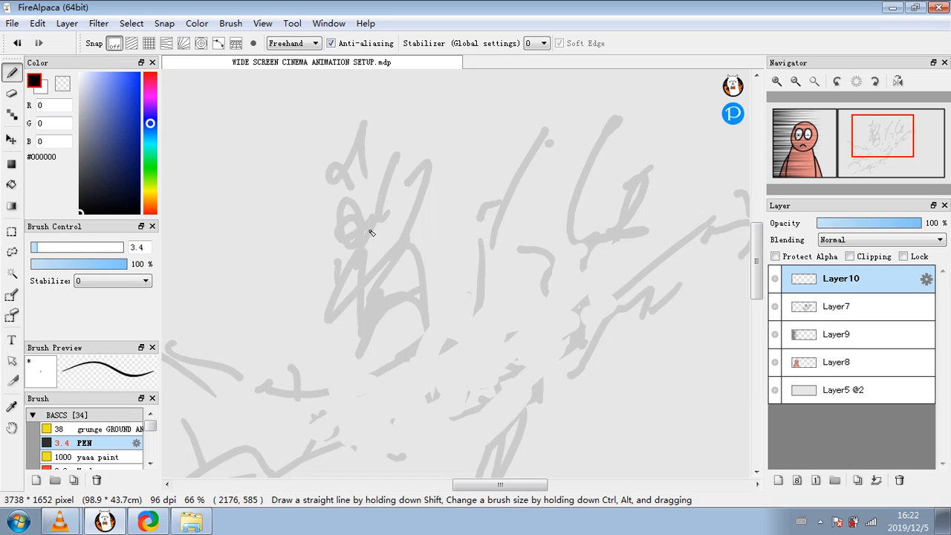
{"action": "mouse_move", "coordinate": [341, 239]}
{"action": "left_mouse_down"}
{"action": "mouse_move", "coordinate": [349, 205]}
{"action": "mouse_move", "coordinate": [358, 247]}
{"action": "left_mouse_up"}
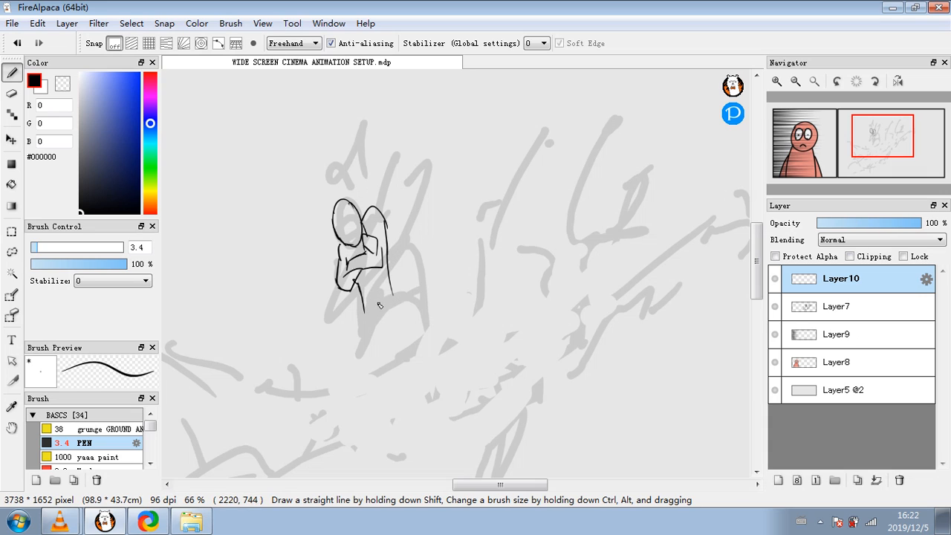
{"action": "left_click_drag", "start_coordinate": [361, 305], "coordinate": [368, 365]}
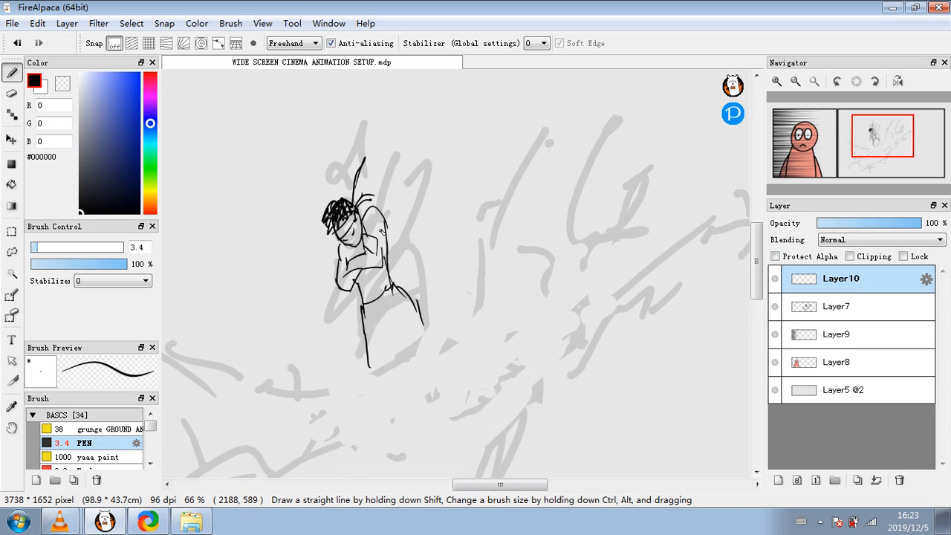
- With the Pen at size 4.6, ink the figure's foot area and the upper edges of the sweeping, spiked shape beneath it
{"action": "scroll", "coordinate": [381, 231], "scroll_direction": "up", "scroll_amount": 2}
{"action": "scroll", "coordinate": [392, 202], "scroll_direction": "down", "scroll_amount": 3}
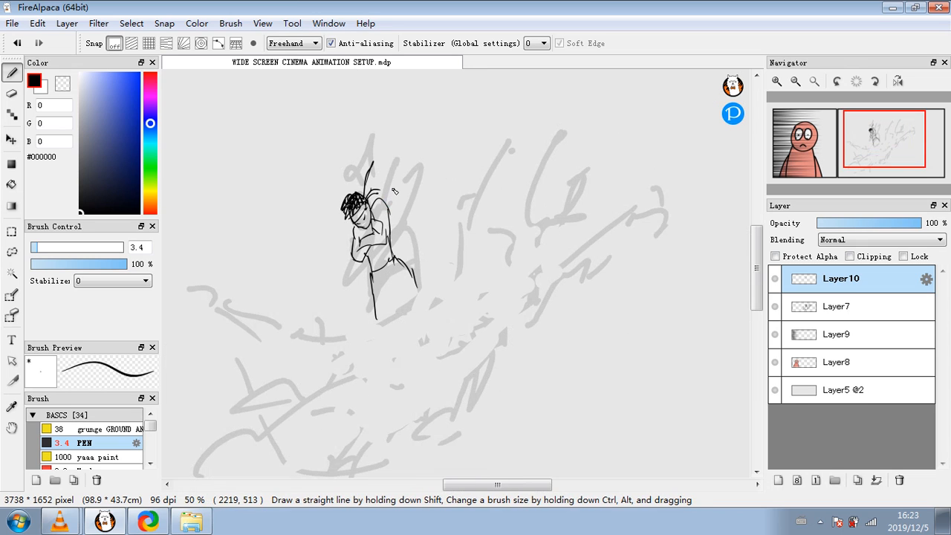
{"action": "left_click", "coordinate": [38, 249]}
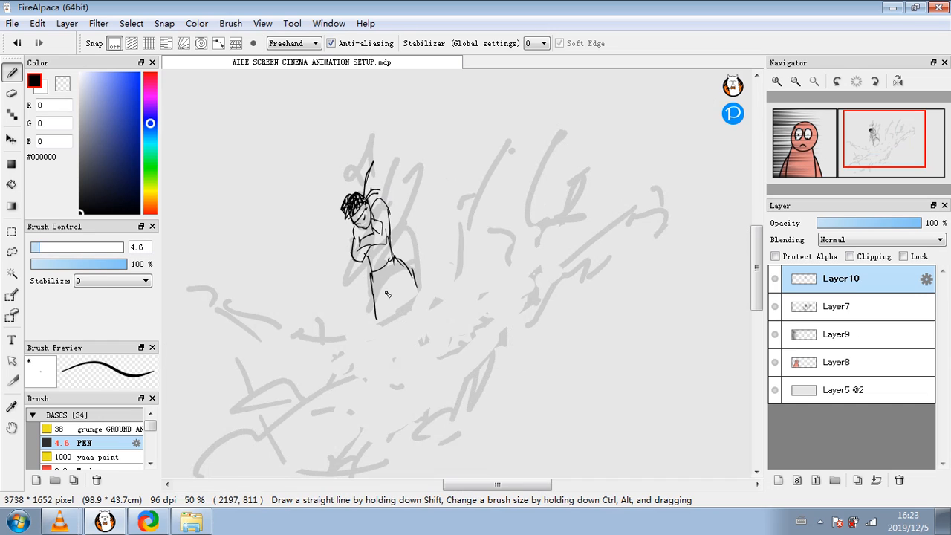
{"action": "left_click_drag", "start_coordinate": [387, 294], "coordinate": [397, 310]}
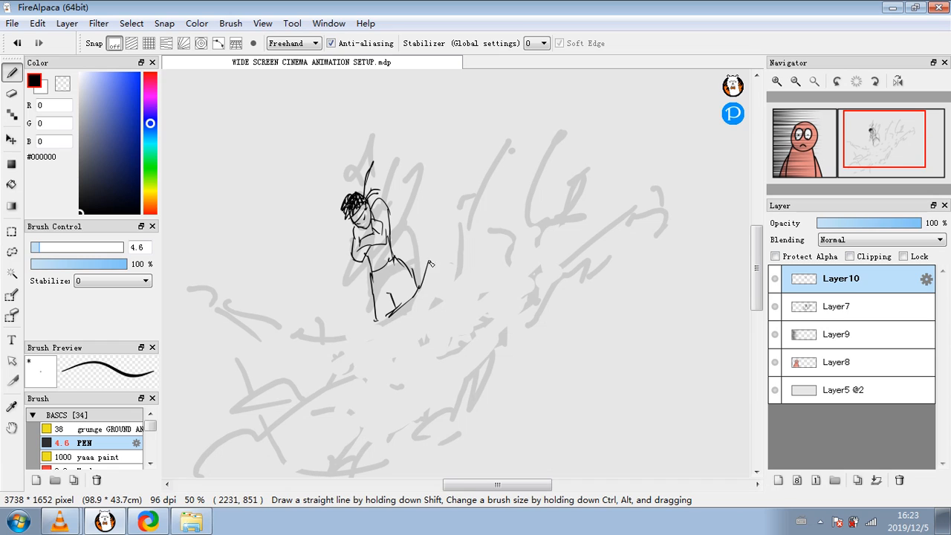
{"action": "left_click_drag", "start_coordinate": [336, 326], "coordinate": [190, 245]}
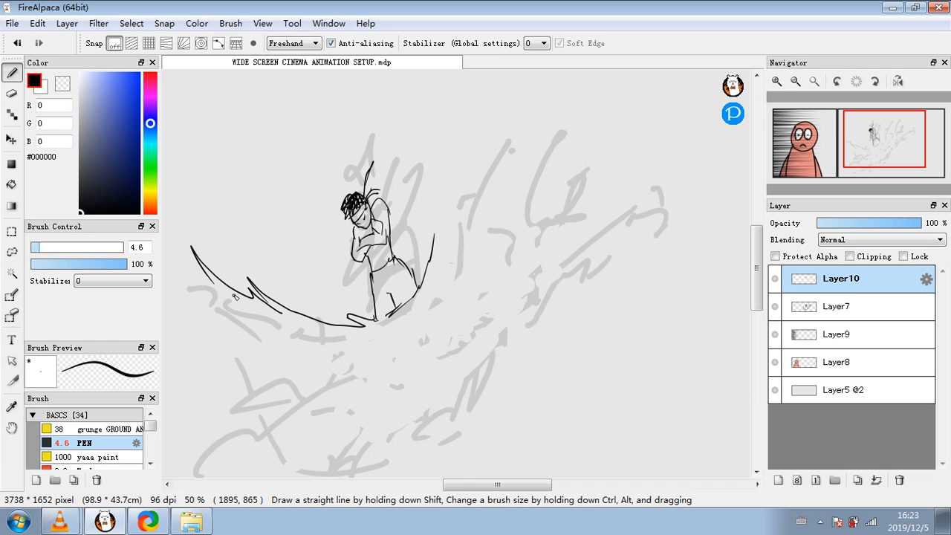
{"action": "left_click_drag", "start_coordinate": [454, 227], "coordinate": [509, 193]}
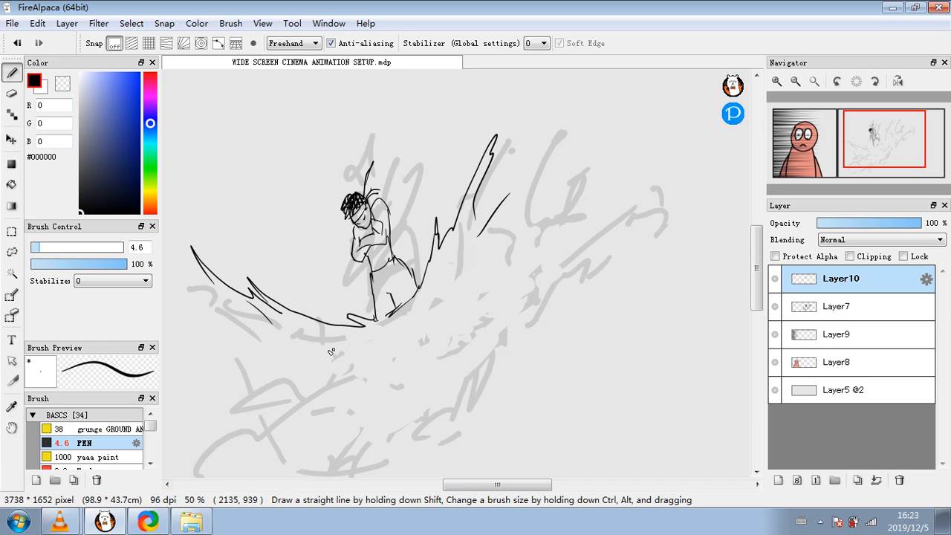
- Ink the jagged lower edge of the sweeping shape, including its long spikes toward the panel's lower left
{"action": "left_click_drag", "start_coordinate": [349, 345], "coordinate": [273, 343]}
{"action": "left_click_drag", "start_coordinate": [263, 340], "coordinate": [256, 334]}
{"action": "mouse_move", "coordinate": [297, 347]}
{"action": "left_mouse_down"}
{"action": "mouse_move", "coordinate": [338, 373]}
{"action": "mouse_move", "coordinate": [286, 420]}
{"action": "left_mouse_up"}
{"action": "mouse_move", "coordinate": [272, 447]}
{"action": "left_mouse_down"}
{"action": "mouse_move", "coordinate": [340, 395]}
{"action": "mouse_move", "coordinate": [306, 446]}
{"action": "left_mouse_up"}
{"action": "left_click_drag", "start_coordinate": [299, 461], "coordinate": [301, 466]}
{"action": "mouse_move", "coordinate": [310, 459]}
{"action": "left_mouse_down"}
{"action": "mouse_move", "coordinate": [360, 400]}
{"action": "mouse_move", "coordinate": [408, 414]}
{"action": "left_mouse_up"}
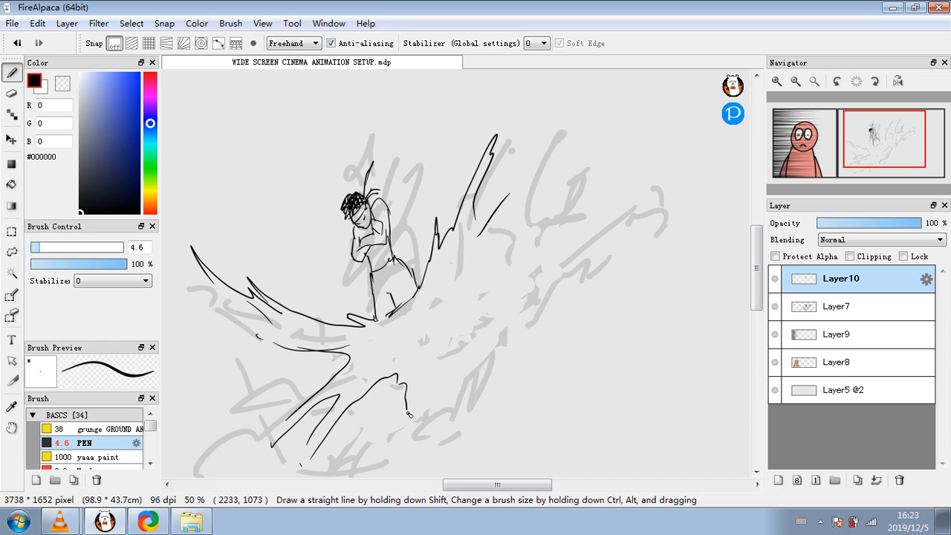
{"action": "left_click_drag", "start_coordinate": [499, 342], "coordinate": [504, 299]}
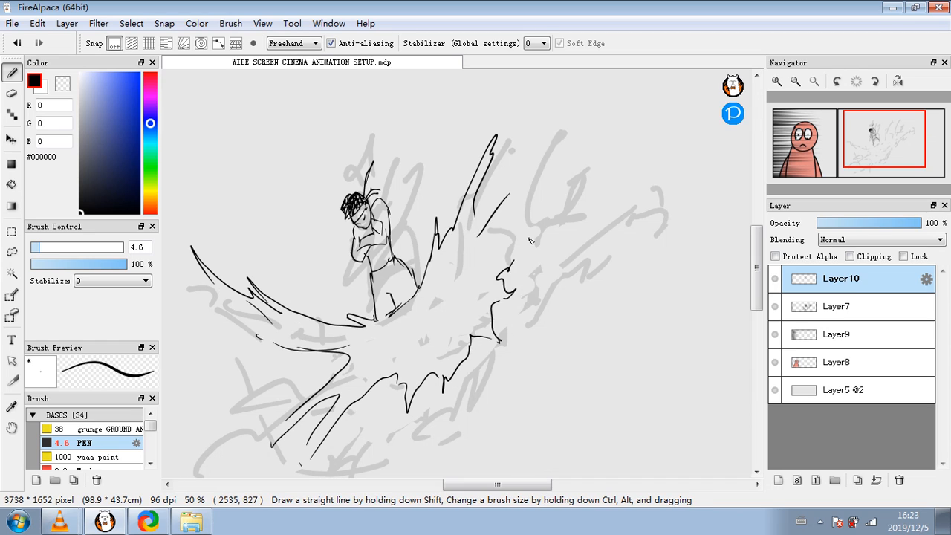
- Ink the sweeping shape's tall right-hand spikes and add short motion streaks inside it
{"action": "left_click_drag", "start_coordinate": [518, 254], "coordinate": [575, 104]}
{"action": "mouse_move", "coordinate": [533, 146]}
{"action": "left_mouse_down"}
{"action": "mouse_move", "coordinate": [464, 275]}
{"action": "mouse_move", "coordinate": [433, 306]}
{"action": "left_mouse_up"}
{"action": "left_click_drag", "start_coordinate": [413, 322], "coordinate": [354, 347]}
{"action": "left_click_drag", "start_coordinate": [381, 351], "coordinate": [344, 385]}
{"action": "left_click_drag", "start_coordinate": [435, 346], "coordinate": [427, 353]}
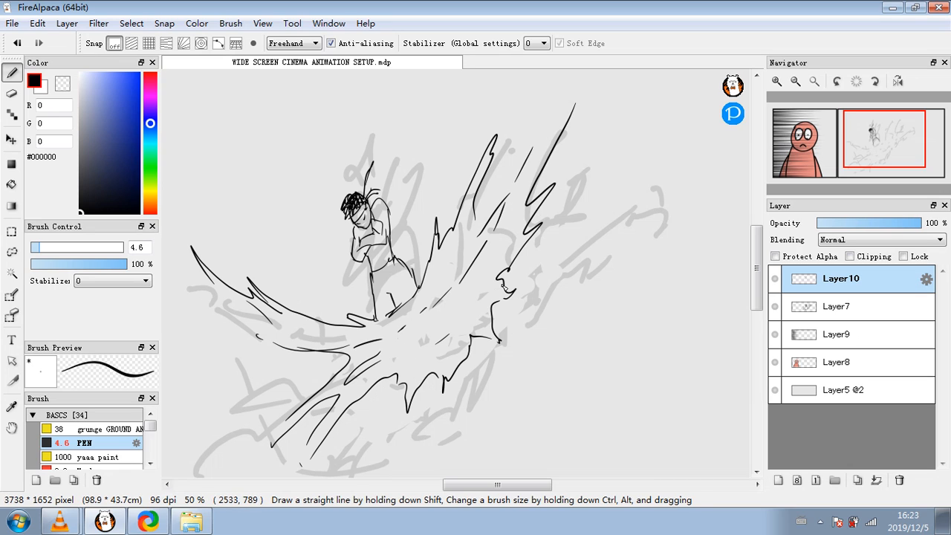
- Delete the rough sketch layer, Layer7
{"action": "left_click", "coordinate": [860, 308]}
{"action": "left_click", "coordinate": [899, 480]}
{"action": "scroll", "coordinate": [601, 363], "scroll_direction": "up", "scroll_amount": 1}
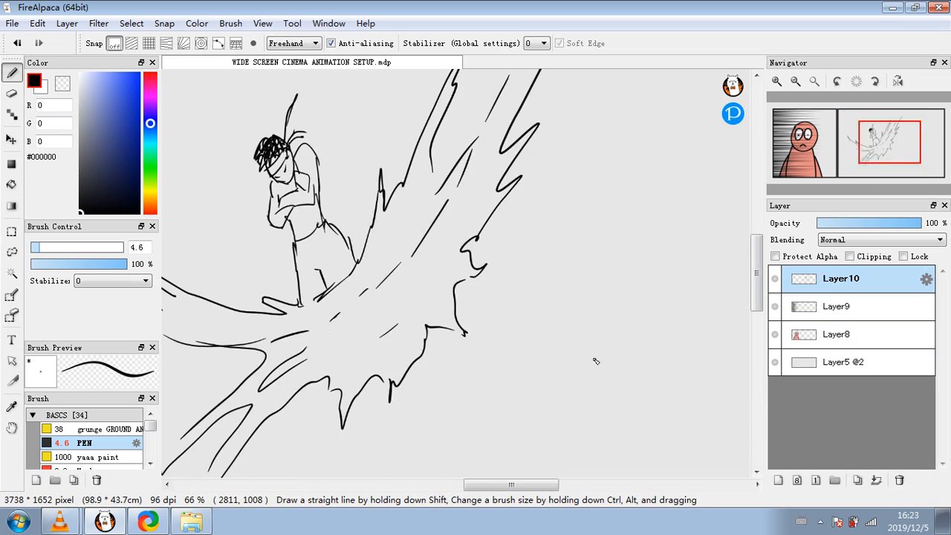
{"action": "scroll", "coordinate": [589, 348], "scroll_direction": "down", "scroll_amount": 2}
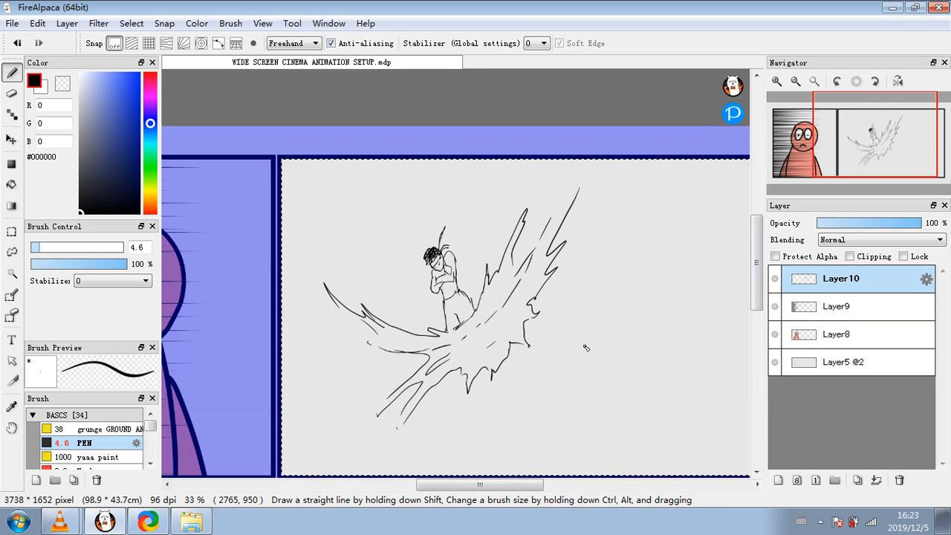
- Add a layer beneath Layer10 and paint the sweeping shape olive (#C1C066) using the Pen at sizes 22.4 and 35.4
{"action": "key", "text": "ctrl+d"}
{"action": "left_click", "coordinate": [836, 306]}
{"action": "left_click", "coordinate": [778, 480]}
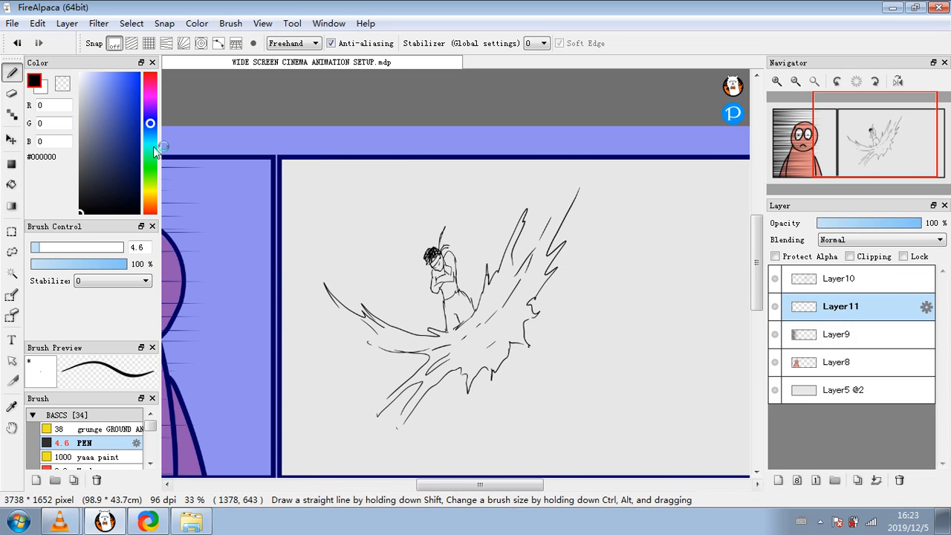
{"action": "left_click", "coordinate": [152, 191]}
{"action": "left_click", "coordinate": [107, 107]}
{"action": "left_click", "coordinate": [72, 247]}
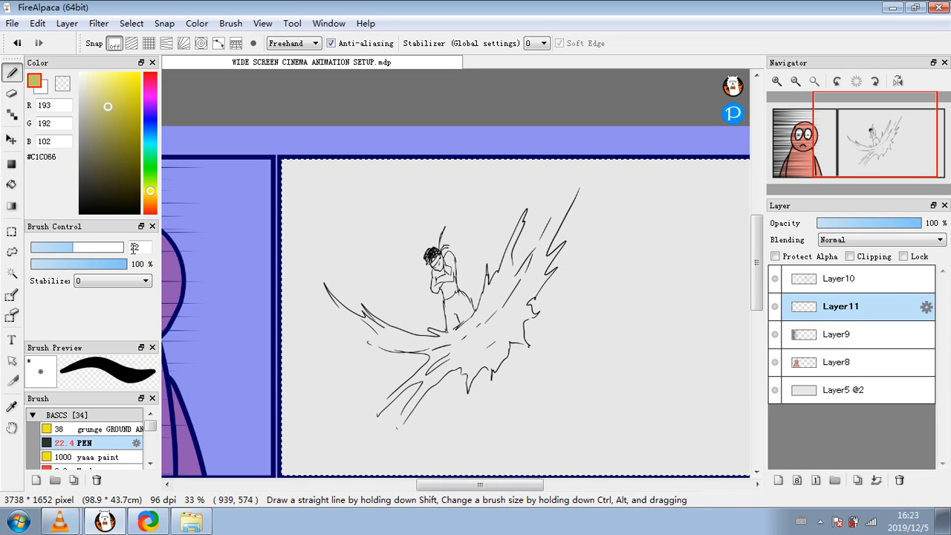
{"action": "mouse_move", "coordinate": [365, 318]}
{"action": "left_mouse_down"}
{"action": "mouse_move", "coordinate": [406, 340]}
{"action": "mouse_move", "coordinate": [344, 311]}
{"action": "mouse_move", "coordinate": [435, 344]}
{"action": "mouse_move", "coordinate": [422, 346]}
{"action": "mouse_move", "coordinate": [394, 331]}
{"action": "mouse_move", "coordinate": [457, 332]}
{"action": "mouse_move", "coordinate": [524, 217]}
{"action": "mouse_move", "coordinate": [491, 298]}
{"action": "mouse_move", "coordinate": [505, 281]}
{"action": "mouse_move", "coordinate": [413, 379]}
{"action": "mouse_move", "coordinate": [404, 407]}
{"action": "mouse_move", "coordinate": [433, 345]}
{"action": "mouse_move", "coordinate": [467, 337]}
{"action": "mouse_move", "coordinate": [425, 382]}
{"action": "mouse_move", "coordinate": [457, 366]}
{"action": "mouse_move", "coordinate": [470, 378]}
{"action": "mouse_move", "coordinate": [428, 359]}
{"action": "mouse_move", "coordinate": [452, 360]}
{"action": "mouse_move", "coordinate": [479, 316]}
{"action": "mouse_move", "coordinate": [467, 368]}
{"action": "mouse_move", "coordinate": [484, 348]}
{"action": "mouse_move", "coordinate": [482, 369]}
{"action": "mouse_move", "coordinate": [499, 352]}
{"action": "mouse_move", "coordinate": [496, 366]}
{"action": "mouse_move", "coordinate": [498, 311]}
{"action": "mouse_move", "coordinate": [516, 280]}
{"action": "mouse_move", "coordinate": [493, 313]}
{"action": "mouse_move", "coordinate": [508, 275]}
{"action": "mouse_move", "coordinate": [525, 265]}
{"action": "mouse_move", "coordinate": [526, 277]}
{"action": "mouse_move", "coordinate": [561, 217]}
{"action": "mouse_move", "coordinate": [535, 290]}
{"action": "mouse_move", "coordinate": [519, 306]}
{"action": "mouse_move", "coordinate": [510, 302]}
{"action": "mouse_move", "coordinate": [495, 336]}
{"action": "mouse_move", "coordinate": [514, 321]}
{"action": "left_mouse_up"}
{"action": "left_click", "coordinate": [85, 253]}
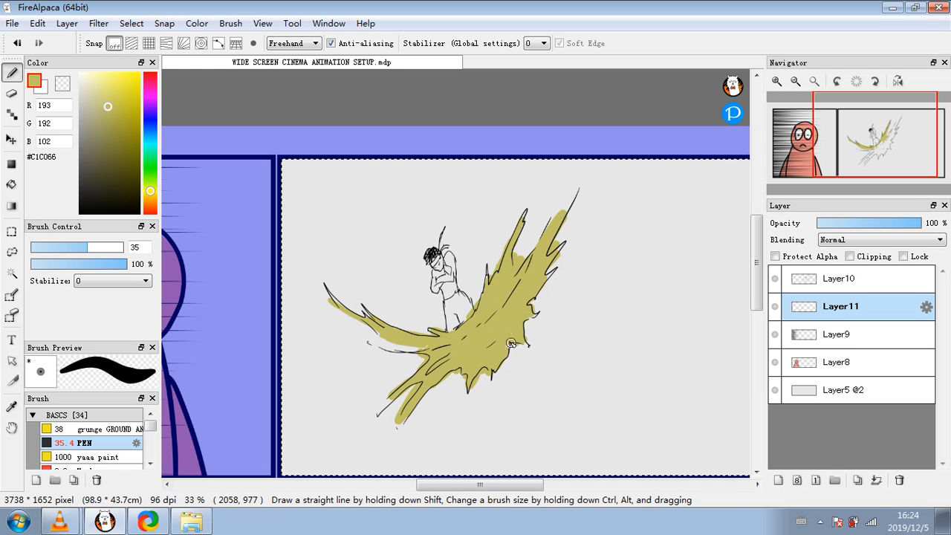
- Paint the figure's body and headband red (#F02626) on Layer11
{"action": "left_click", "coordinate": [151, 80]}
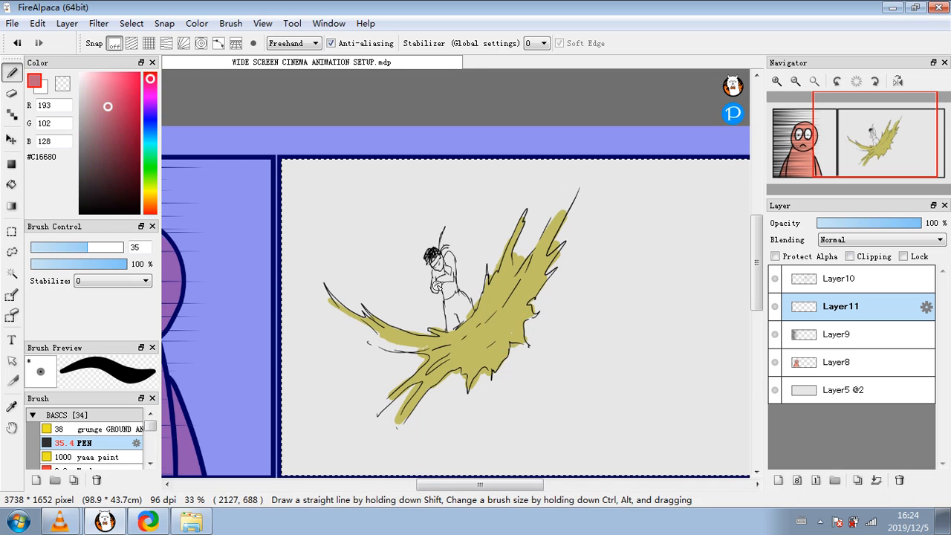
{"action": "left_click", "coordinate": [131, 79]}
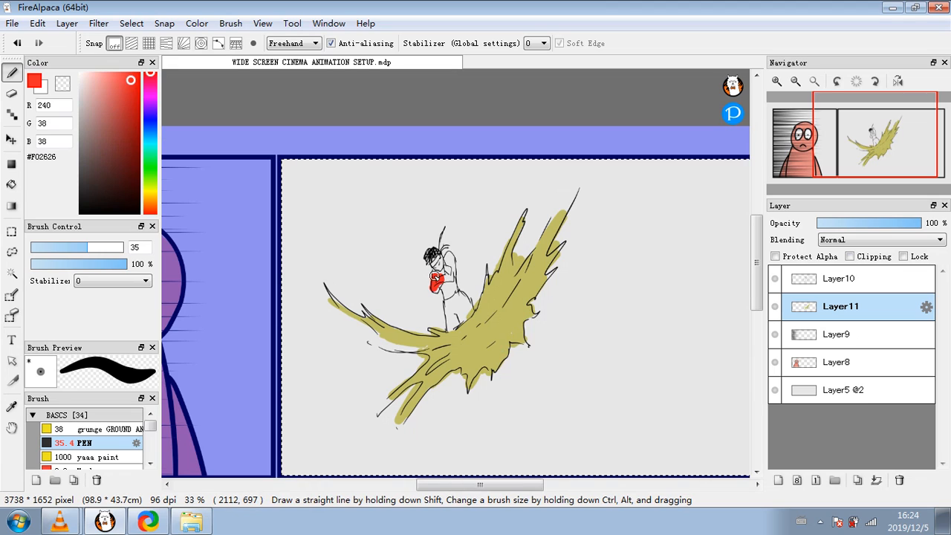
{"action": "mouse_move", "coordinate": [447, 296]}
{"action": "left_mouse_down"}
{"action": "mouse_move", "coordinate": [450, 321]}
{"action": "mouse_move", "coordinate": [464, 312]}
{"action": "mouse_move", "coordinate": [461, 297]}
{"action": "mouse_move", "coordinate": [465, 319]}
{"action": "mouse_move", "coordinate": [441, 253]}
{"action": "left_mouse_up"}
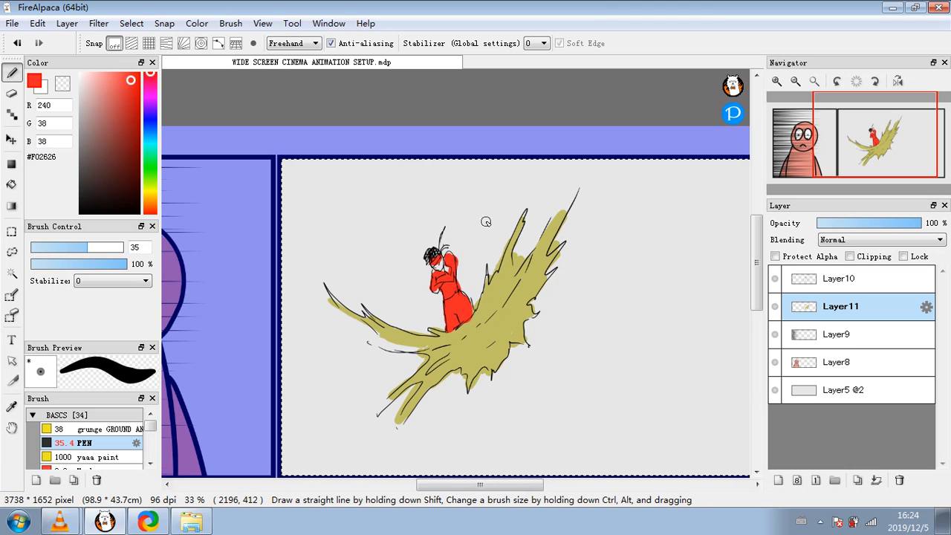
- Lower the opacity of the color layer, Layer11, to 58%
{"action": "left_click", "coordinate": [826, 289]}
{"action": "left_click", "coordinate": [832, 297]}
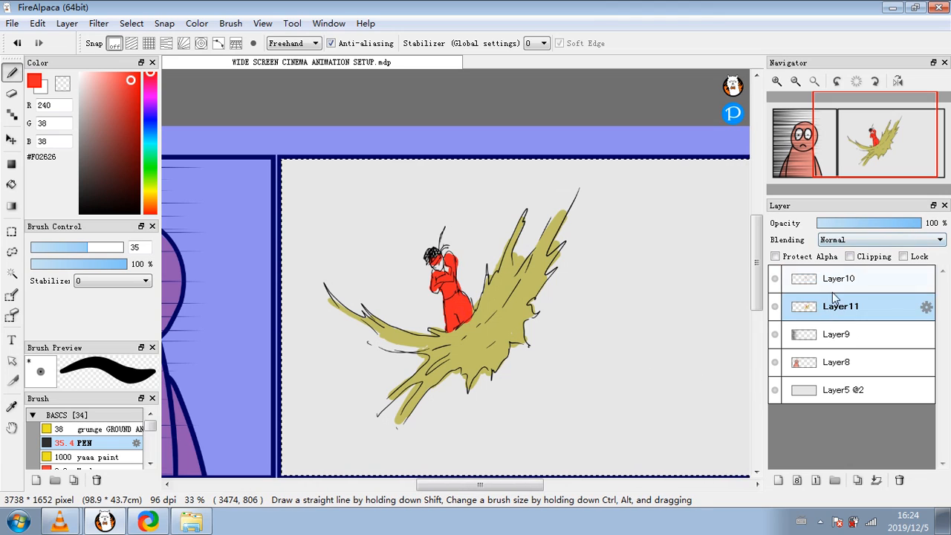
{"action": "left_click", "coordinate": [878, 224]}
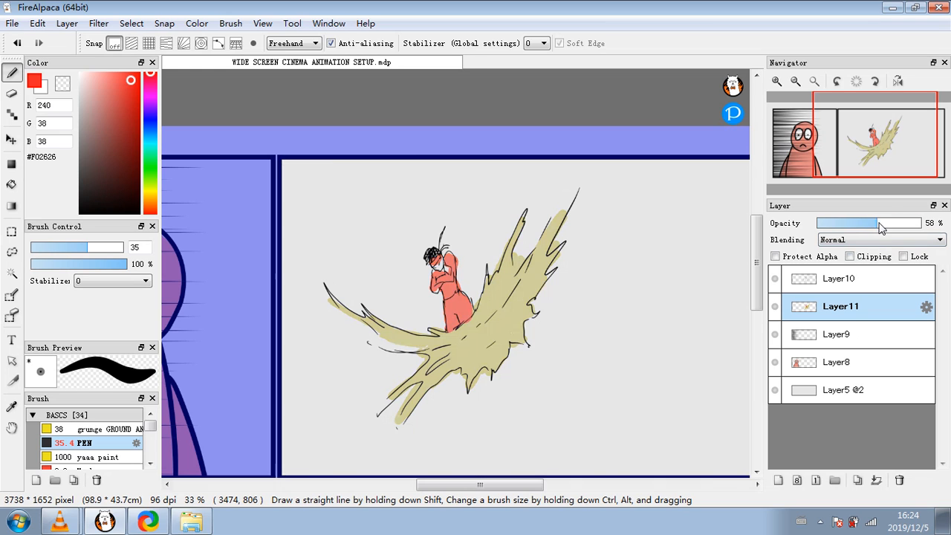
- Merge Layer10's ink lines down into Layer11 and set the merged layer's opacity to 100%
{"action": "left_click", "coordinate": [875, 279]}
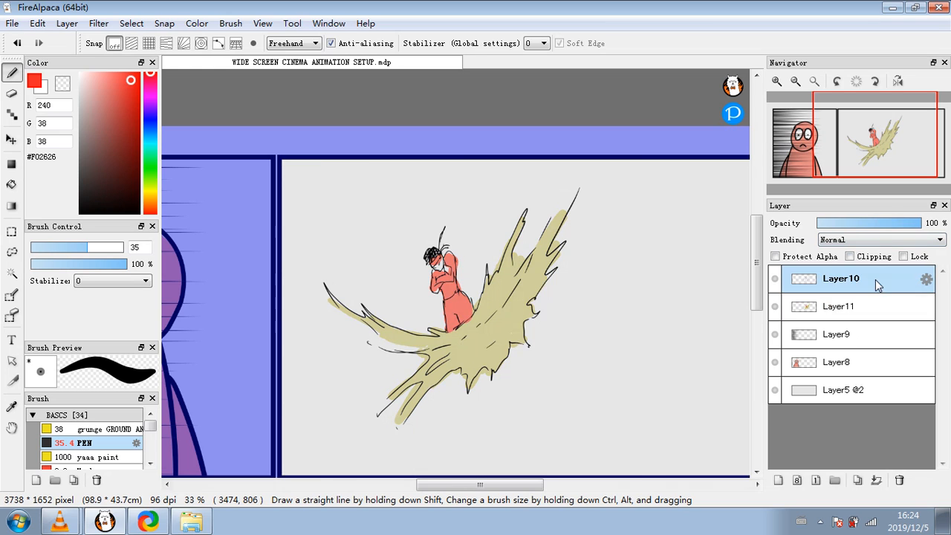
{"action": "left_click", "coordinate": [876, 479]}
{"action": "left_click_drag", "start_coordinate": [880, 224], "coordinate": [925, 224]}
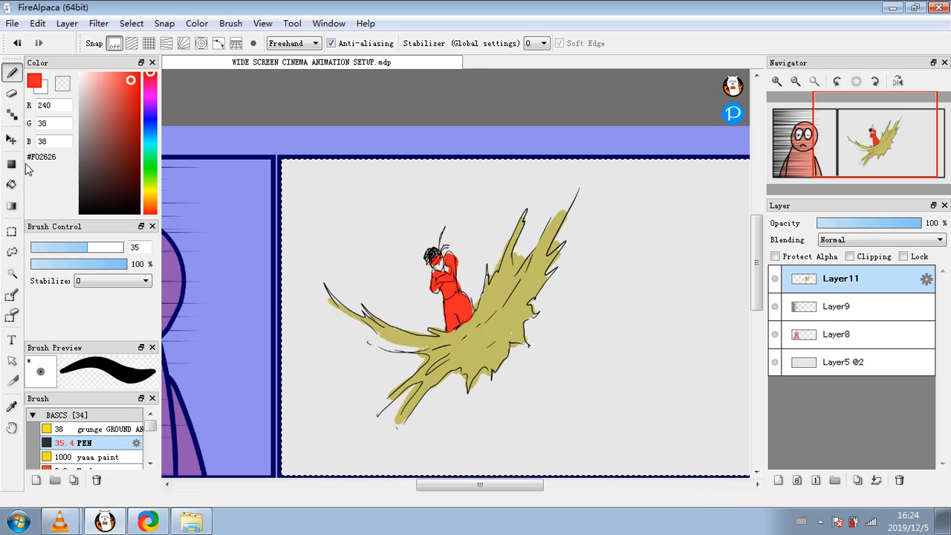
- Try shifting the colored drawing down and to the right with the Move tool, and undo the move
{"action": "left_click", "coordinate": [11, 139]}
{"action": "key", "text": "ctrl+d"}
{"action": "mouse_move", "coordinate": [514, 315]}
{"action": "left_mouse_down"}
{"action": "mouse_move", "coordinate": [563, 322]}
{"action": "mouse_move", "coordinate": [592, 379]}
{"action": "mouse_move", "coordinate": [572, 335]}
{"action": "left_mouse_up"}
{"action": "scroll", "coordinate": [570, 331], "scroll_direction": "up", "scroll_amount": 1}
{"action": "scroll", "coordinate": [558, 300], "scroll_direction": "down", "scroll_amount": 2}
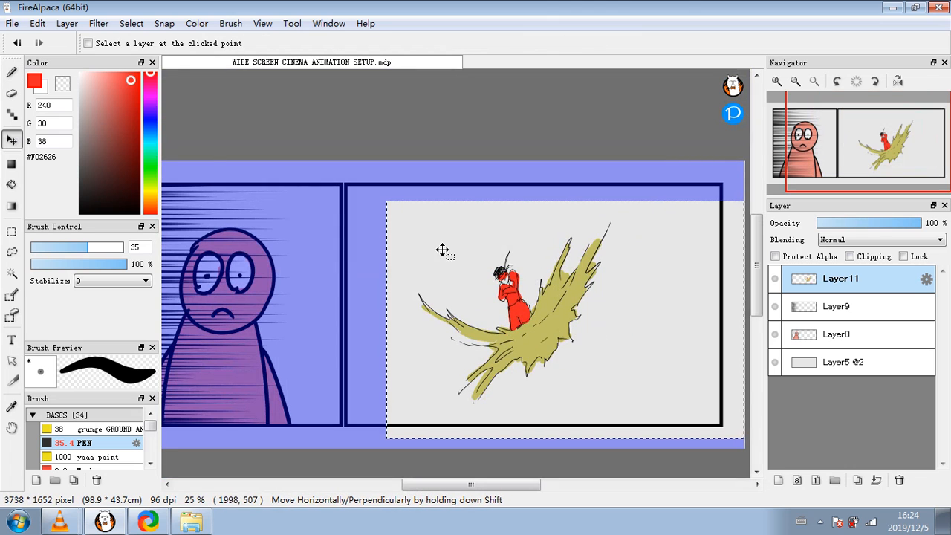
{"action": "left_click", "coordinate": [37, 23]}
{"action": "left_click", "coordinate": [40, 41]}
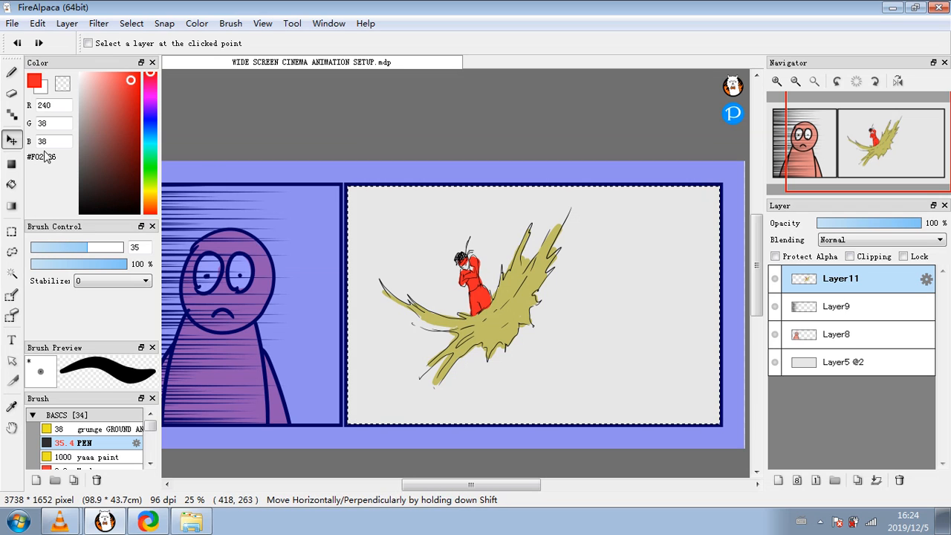
- Replace the panel selection with a rectangular selection around the colored drawing in the right panel
{"action": "left_click", "coordinate": [12, 233]}
{"action": "left_click", "coordinate": [448, 163]}
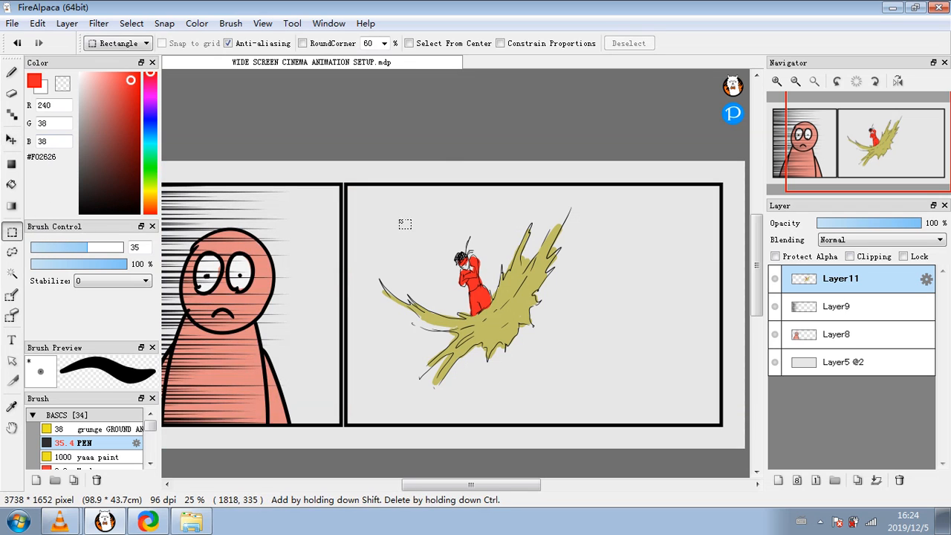
{"action": "left_click_drag", "start_coordinate": [359, 201], "coordinate": [589, 402]}
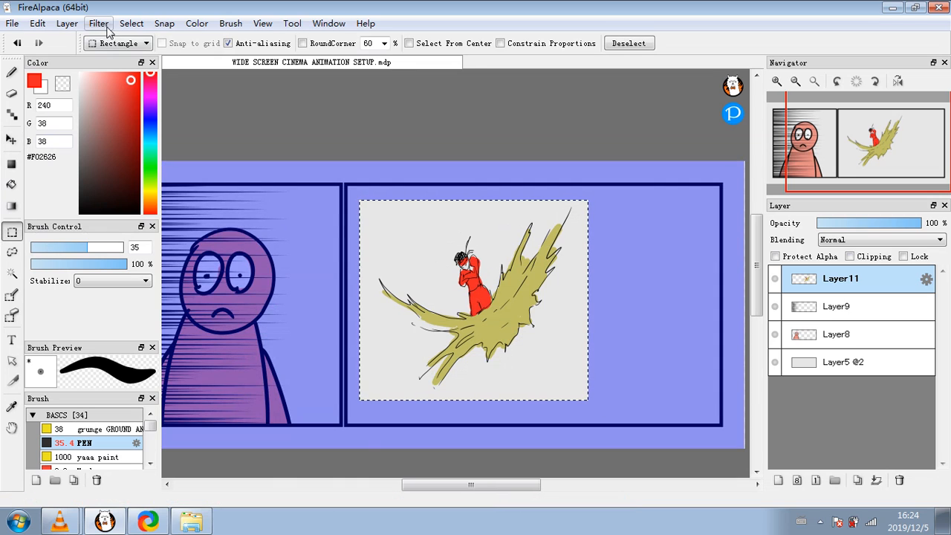
- Transform the selected drawing in the right panel, enlarging it slightly, moving it right and distorting its corners
{"action": "left_click", "coordinate": [131, 23]}
{"action": "left_click", "coordinate": [156, 186]}
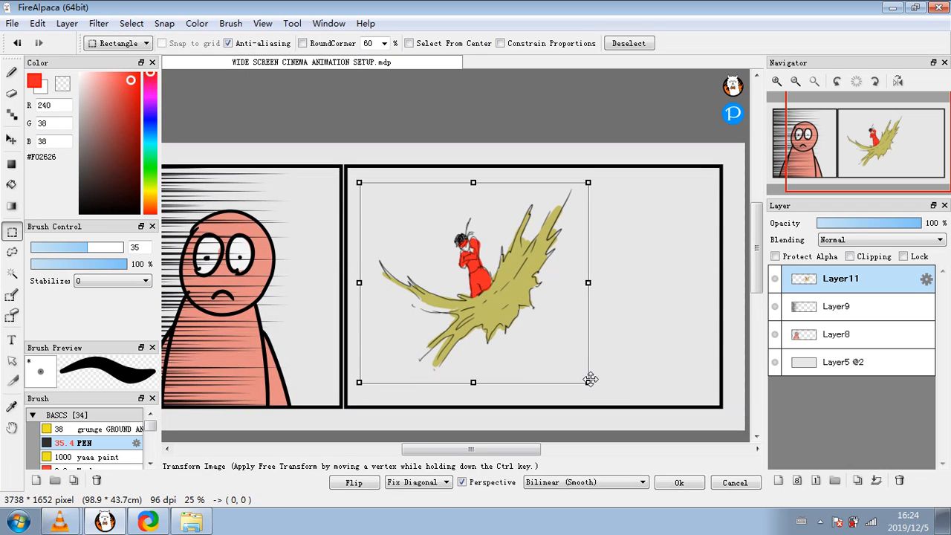
{"action": "left_click_drag", "start_coordinate": [587, 381], "coordinate": [613, 378]}
{"action": "left_click_drag", "start_coordinate": [518, 321], "coordinate": [548, 303]}
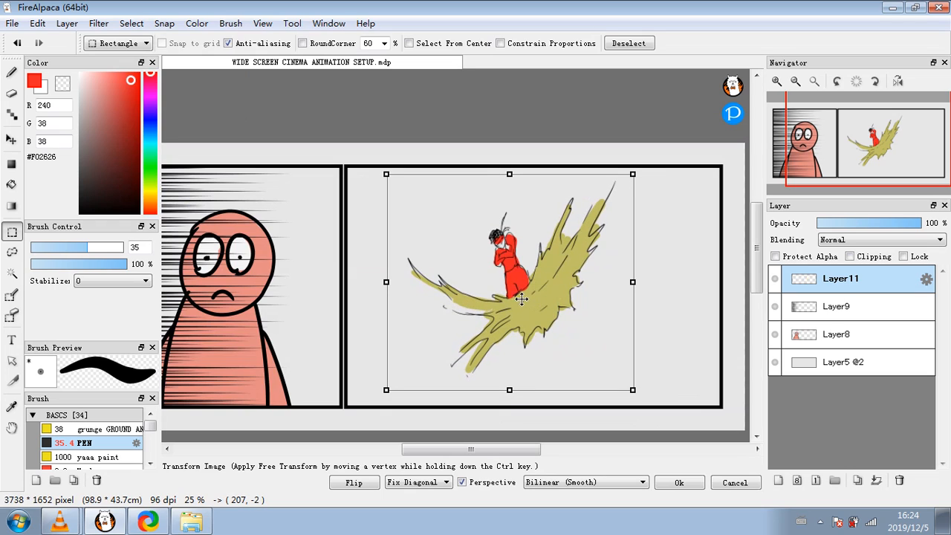
{"action": "left_click_drag", "start_coordinate": [480, 295], "coordinate": [488, 293]}
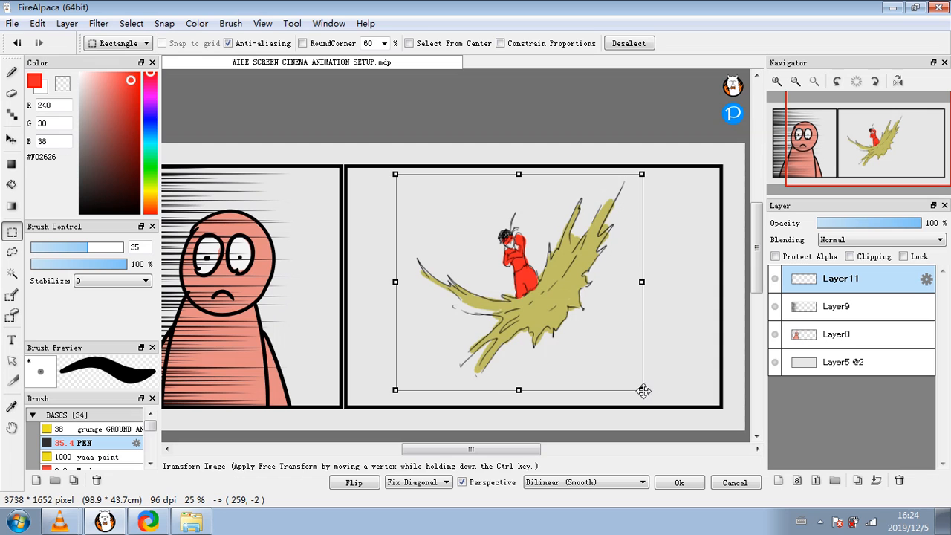
{"action": "left_click_drag", "start_coordinate": [642, 391], "coordinate": [614, 363]}
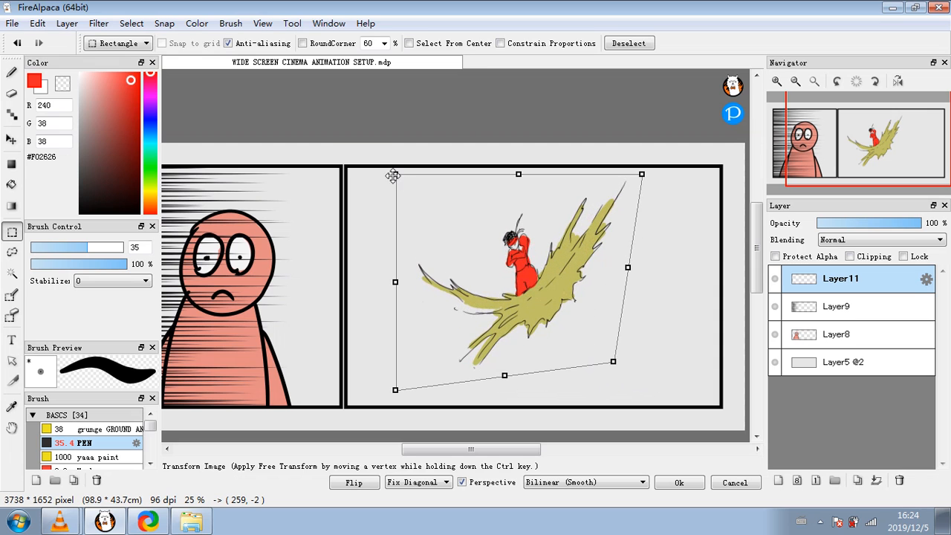
{"action": "mouse_move", "coordinate": [393, 175]}
{"action": "left_mouse_down"}
{"action": "mouse_move", "coordinate": [403, 163]}
{"action": "mouse_move", "coordinate": [402, 181]}
{"action": "mouse_move", "coordinate": [529, 179]}
{"action": "mouse_move", "coordinate": [580, 215]}
{"action": "mouse_move", "coordinate": [520, 179]}
{"action": "mouse_move", "coordinate": [434, 179]}
{"action": "mouse_move", "coordinate": [395, 190]}
{"action": "mouse_move", "coordinate": [441, 218]}
{"action": "mouse_move", "coordinate": [385, 168]}
{"action": "left_mouse_up"}
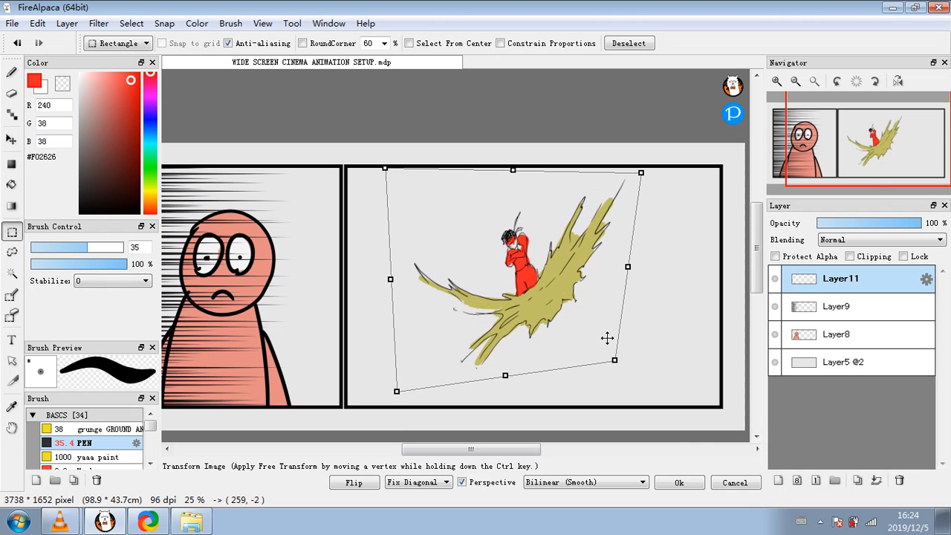
- Stretch the drawing's corners outward until its splash overruns the right panel, apply the transform and clear the selection
{"action": "left_click_drag", "start_coordinate": [612, 359], "coordinate": [736, 454]}
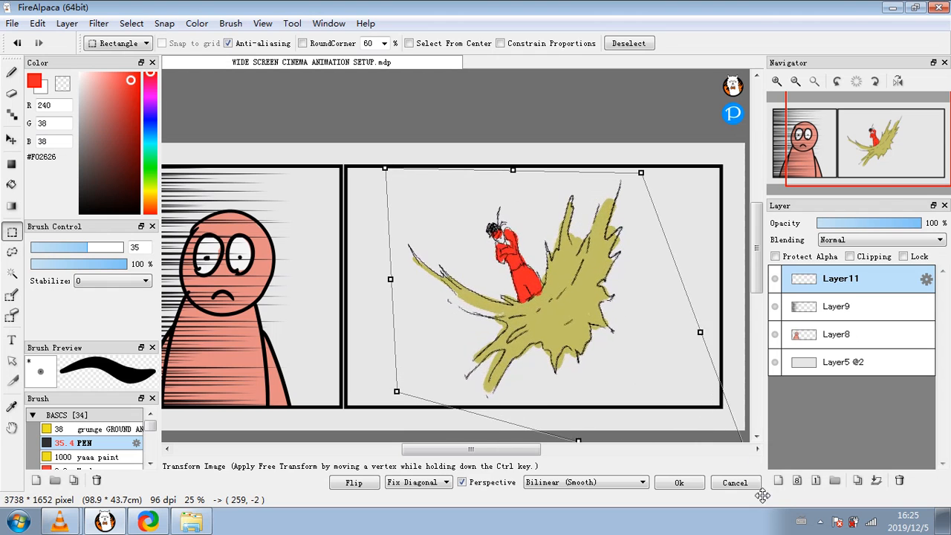
{"action": "left_click_drag", "start_coordinate": [640, 172], "coordinate": [762, 53]}
{"action": "left_click_drag", "start_coordinate": [382, 165], "coordinate": [306, 53]}
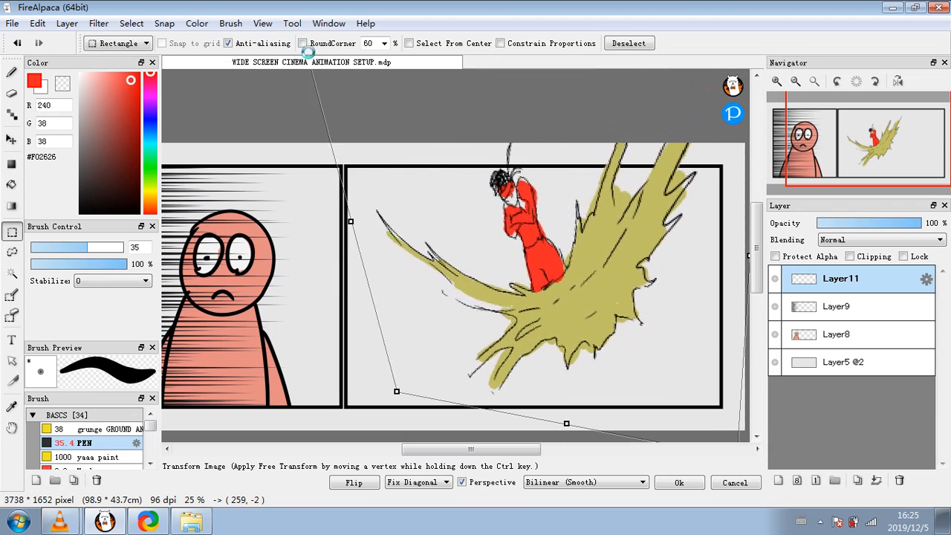
{"action": "left_click_drag", "start_coordinate": [471, 177], "coordinate": [445, 236]}
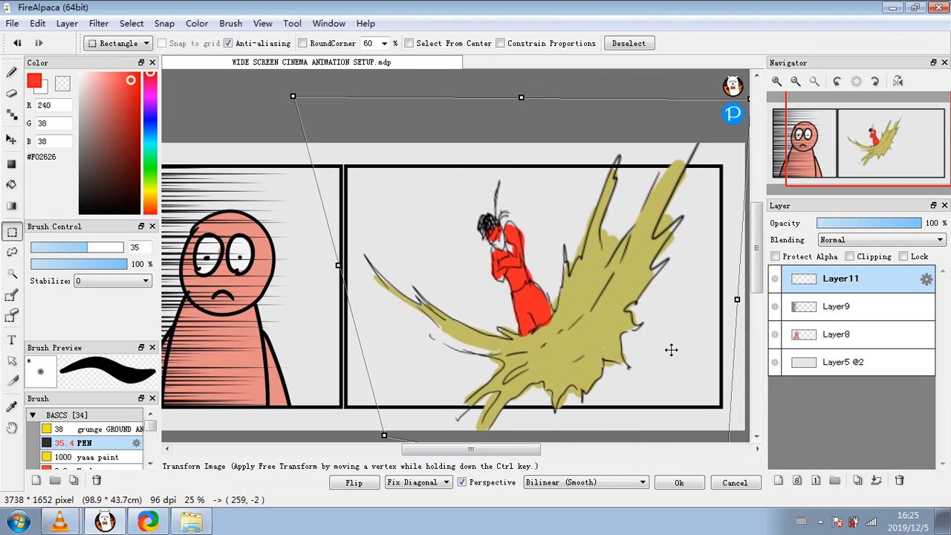
{"action": "left_click", "coordinate": [677, 482]}
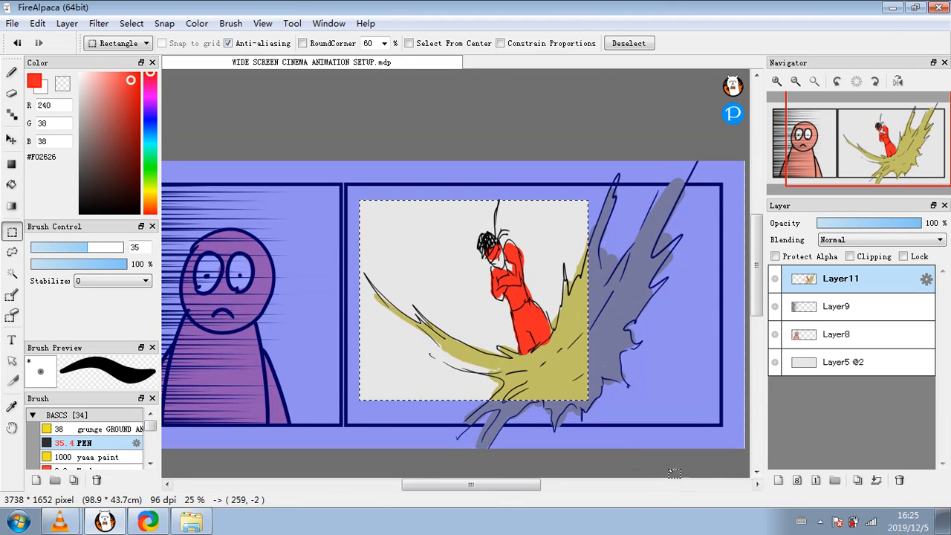
{"action": "left_click", "coordinate": [131, 23]}
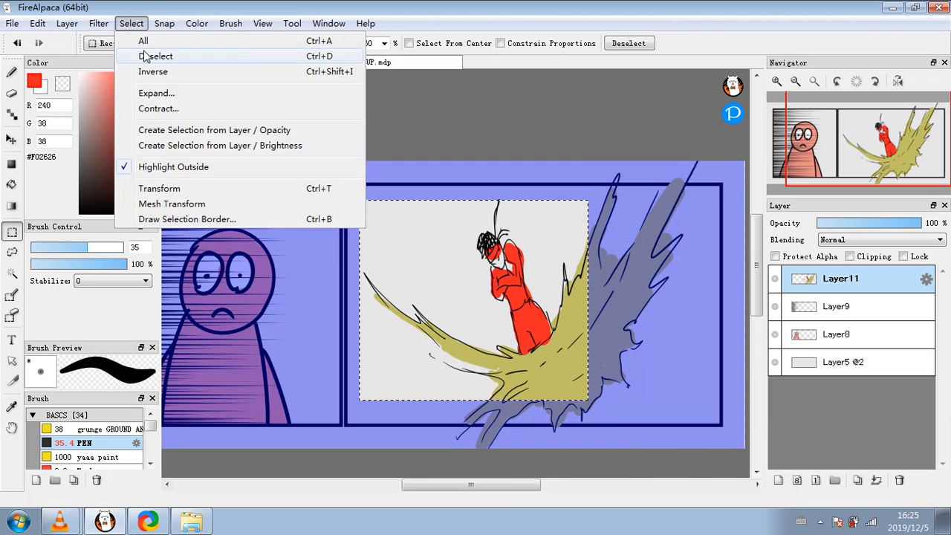
{"action": "left_click", "coordinate": [147, 56]}
- Try clipping Layer11 to the layer below, and turn clipping off again
{"action": "left_click", "coordinate": [850, 256]}
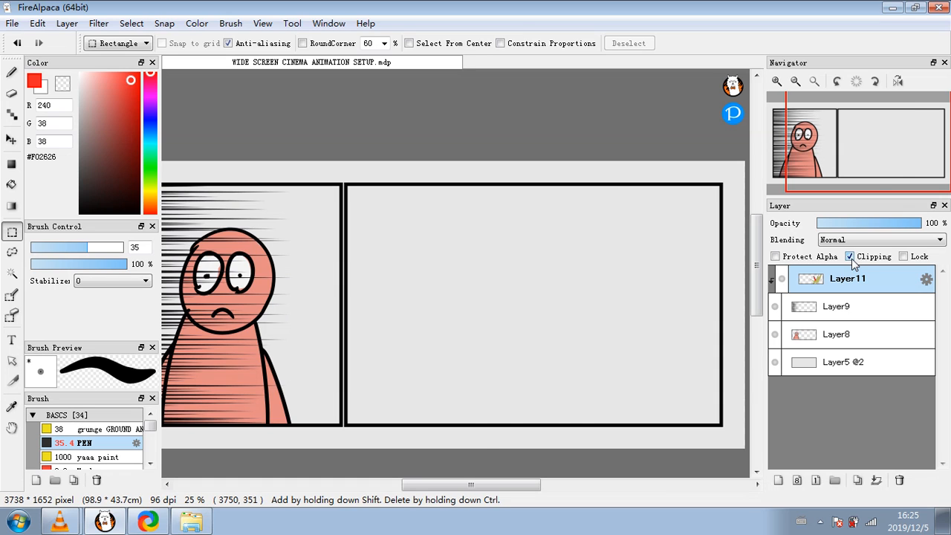
{"action": "left_click", "coordinate": [850, 256]}
{"action": "left_click", "coordinate": [776, 257]}
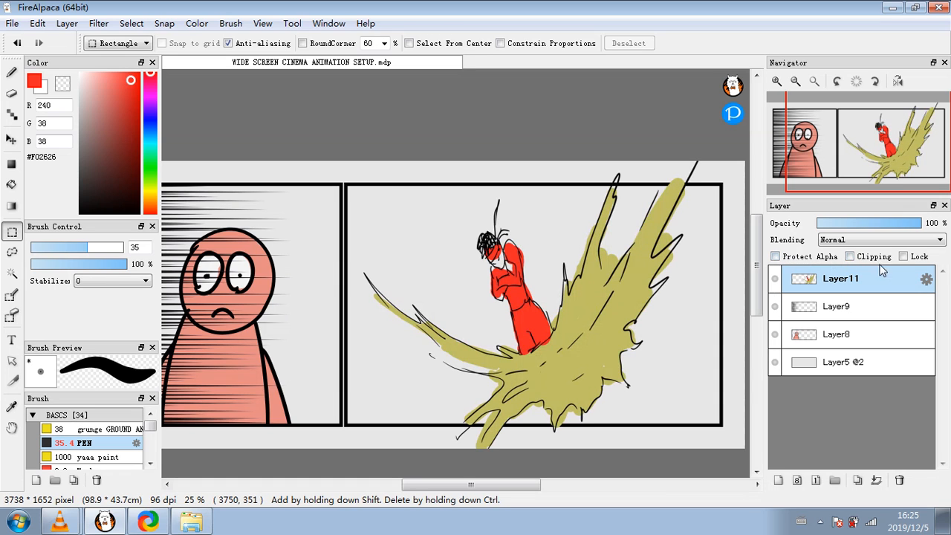
{"action": "left_click", "coordinate": [904, 257]}
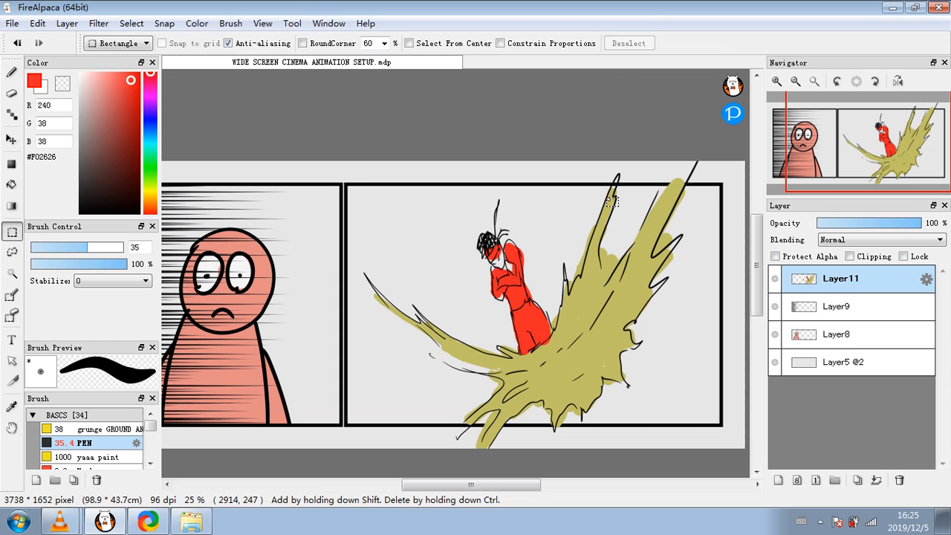
- Delete the parts of the splash on Layer11 that stick out above and below the right panel, and clear the selection
{"action": "left_click_drag", "start_coordinate": [598, 186], "coordinate": [740, 155]}
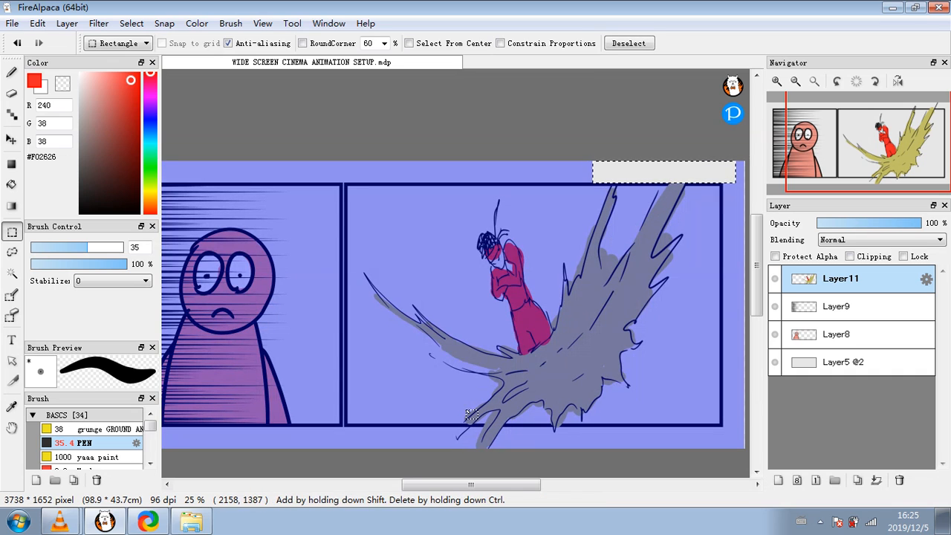
{"action": "left_click", "coordinate": [461, 426]}
{"action": "left_click_drag", "start_coordinate": [451, 425], "coordinate": [678, 461]}
{"action": "left_click", "coordinate": [131, 23]}
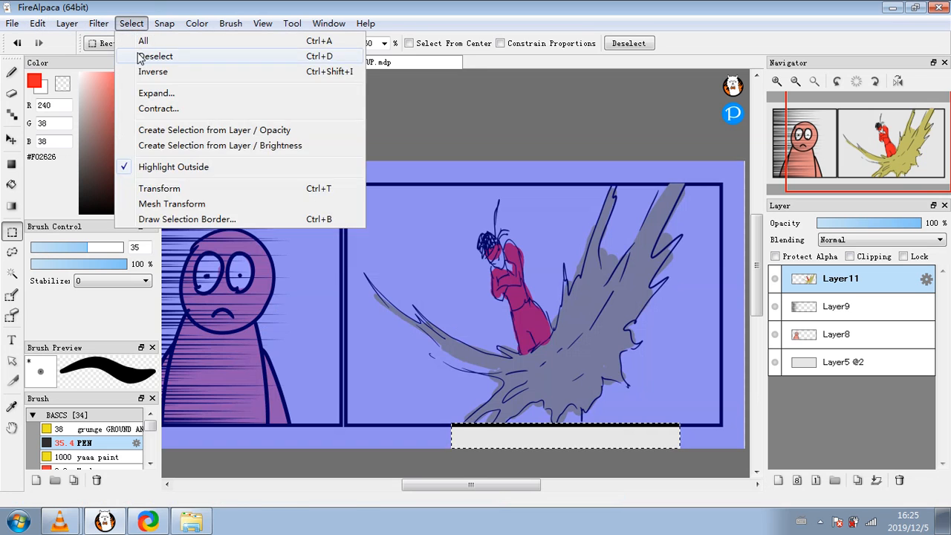
{"action": "left_click", "coordinate": [144, 55]}
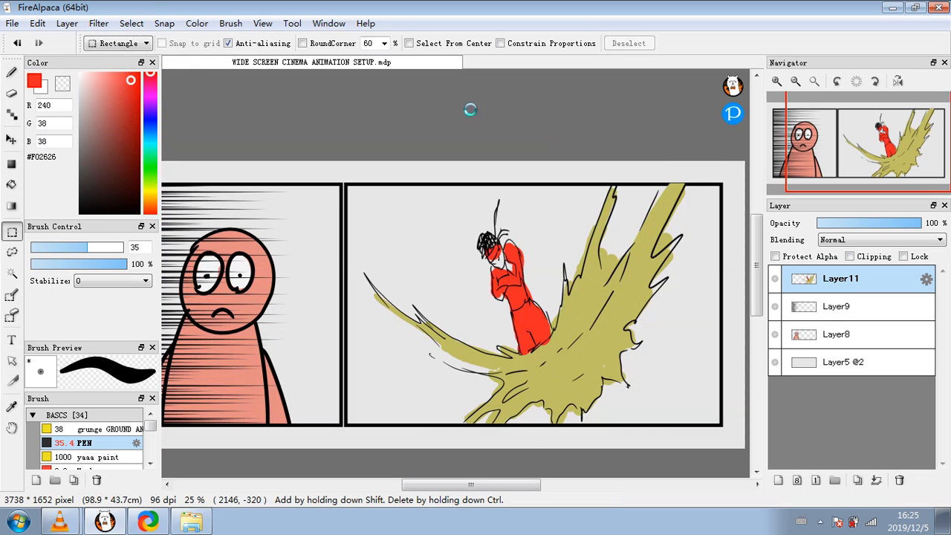
- Examine how the finished drawings fit inside the two comic panels
{"action": "scroll", "coordinate": [483, 130], "scroll_direction": "down", "scroll_amount": 1}
{"action": "scroll", "coordinate": [703, 349], "scroll_direction": "down", "scroll_amount": 2}
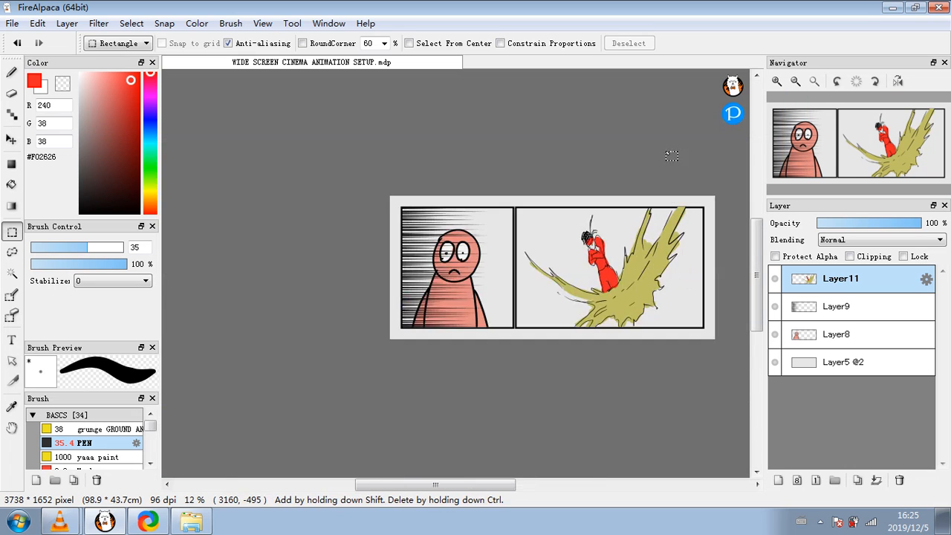
{"action": "scroll", "coordinate": [670, 205], "scroll_direction": "up", "scroll_amount": 5}
{"action": "scroll", "coordinate": [698, 162], "scroll_direction": "down", "scroll_amount": 3}
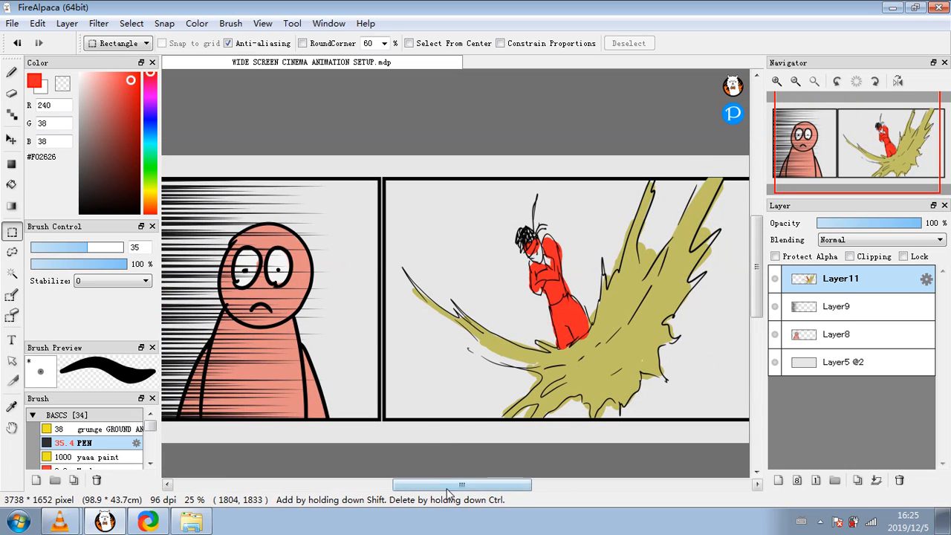
{"action": "scroll", "coordinate": [461, 485], "scroll_direction": "right", "scroll_amount": 2}
{"action": "scroll", "coordinate": [413, 372], "scroll_direction": "up", "scroll_amount": 1}
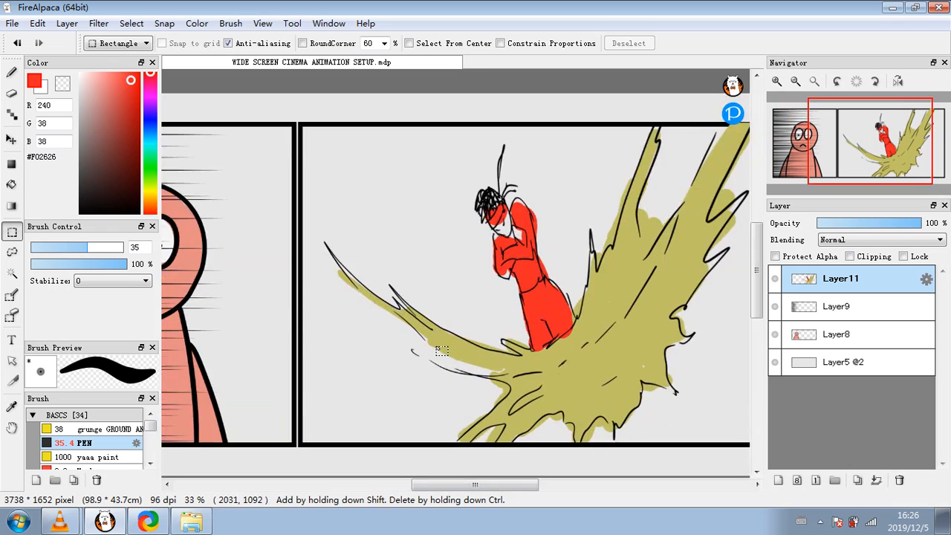
{"action": "scroll", "coordinate": [413, 371], "scroll_direction": "down", "scroll_amount": 2}
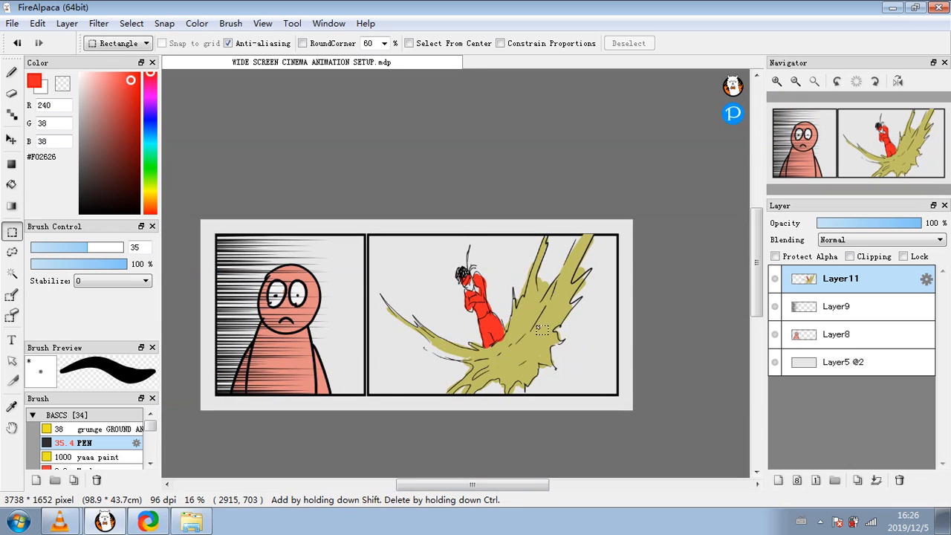
- Delete Layer11, Layer9 and Layer8, keeping only the panel layer
{"action": "left_click", "coordinate": [902, 478]}
{"action": "left_click", "coordinate": [902, 478]}
{"action": "left_click", "coordinate": [902, 478]}
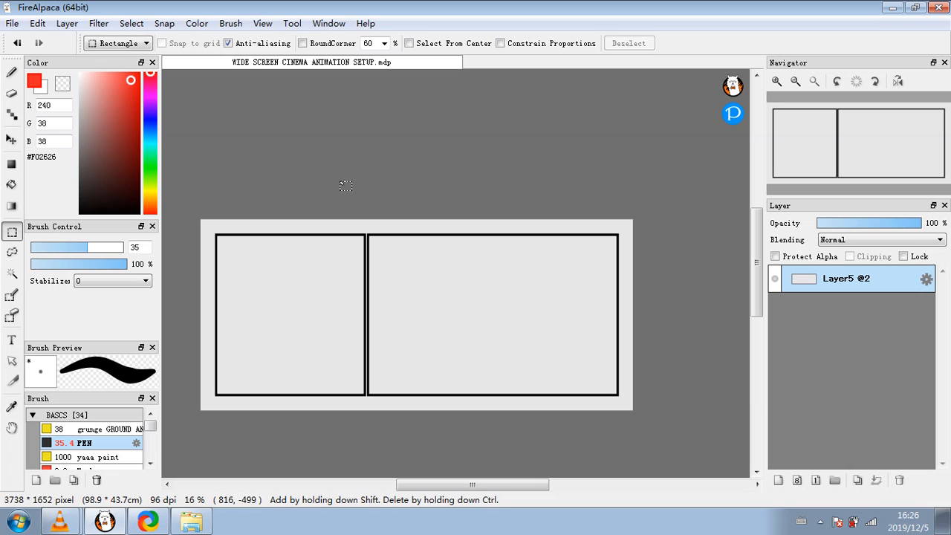
- Rasterize the panel document into a new image with Color (32bpp) output
{"action": "left_click", "coordinate": [132, 23]}
{"action": "mouse_move", "coordinate": [64, 23]}
{"action": "mouse_move", "coordinate": [18, 26]}
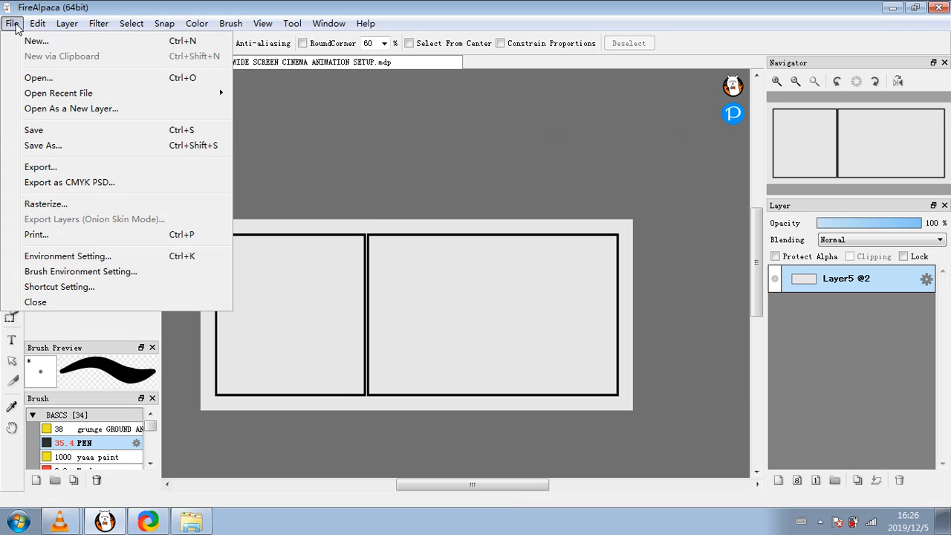
{"action": "left_click", "coordinate": [64, 203]}
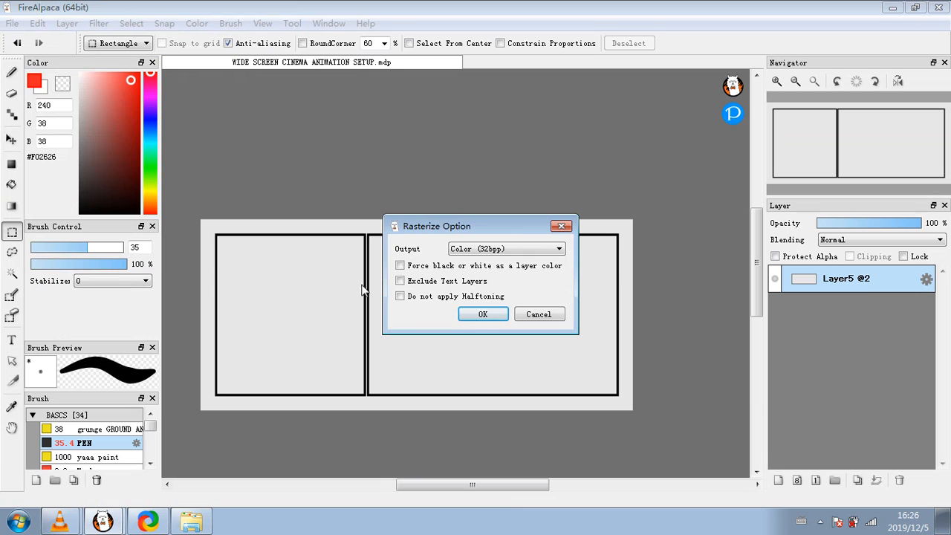
{"action": "left_click", "coordinate": [483, 315]}
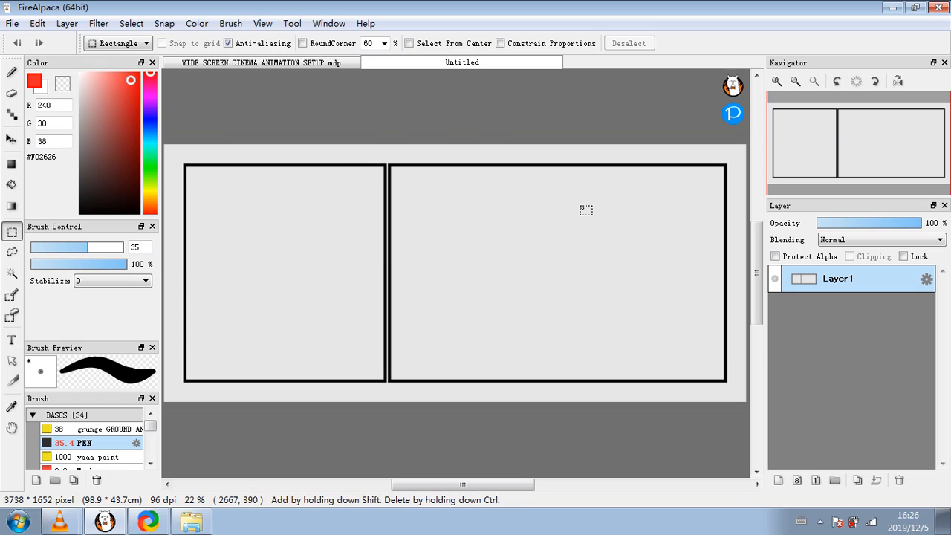
- Close the original document WIDE SCREEN CINEMA ANIMATION SETUP.mdp without saving it
{"action": "left_click", "coordinate": [287, 66]}
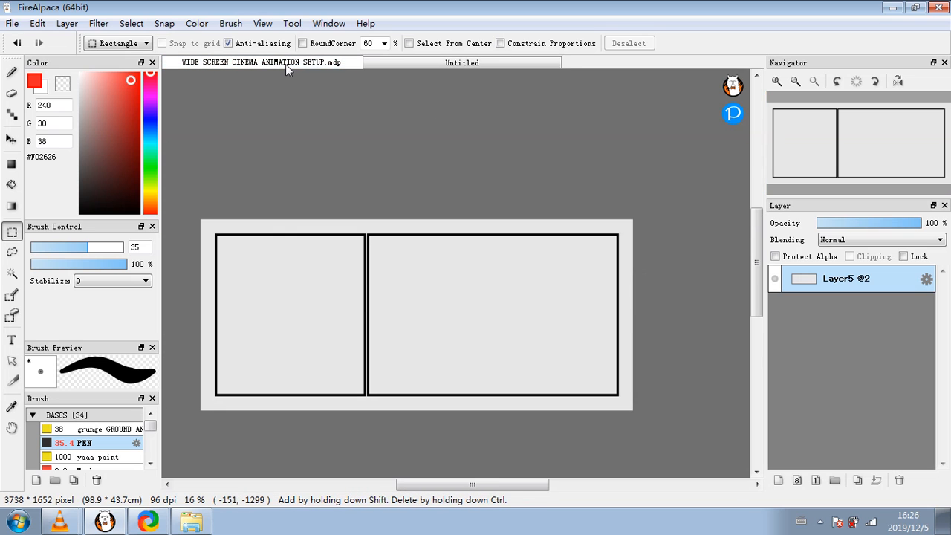
{"action": "right_click", "coordinate": [286, 64]}
{"action": "left_click", "coordinate": [299, 70]}
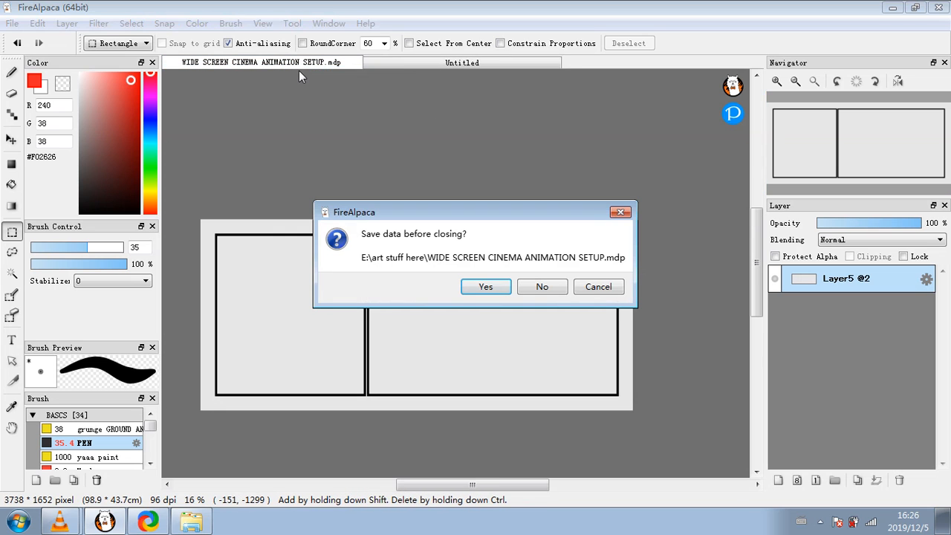
{"action": "left_click", "coordinate": [541, 287]}
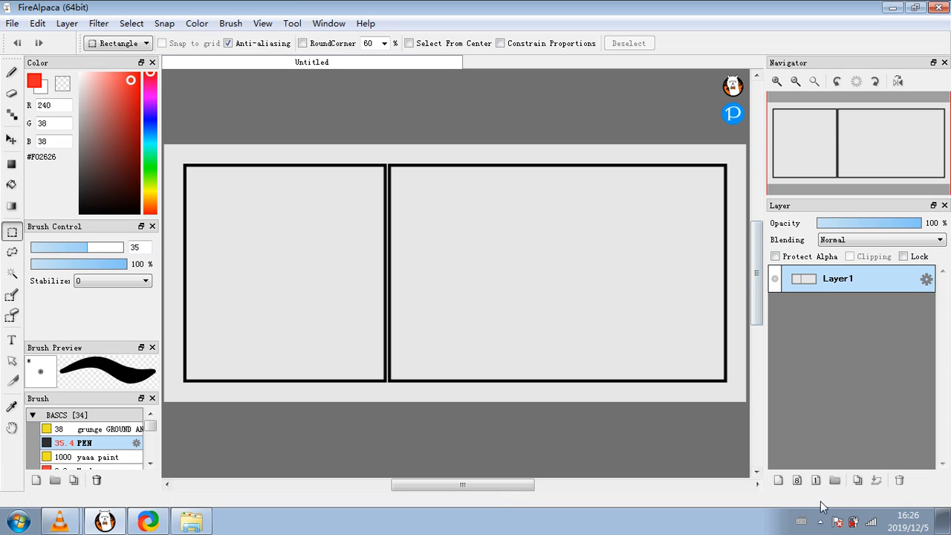
- Duplicate Layer1 and hide the lower copy, leaving only the upper copy shown
{"action": "left_click", "coordinate": [857, 480]}
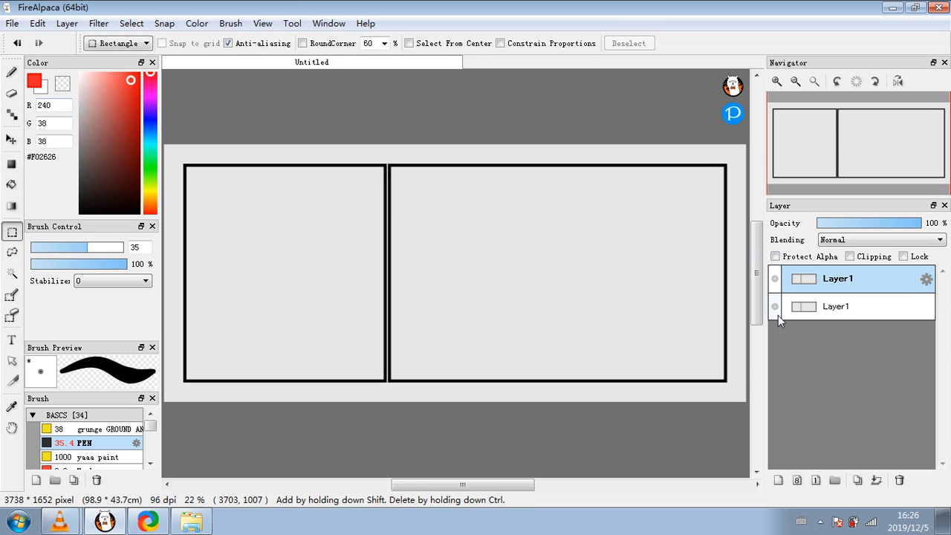
{"action": "left_click", "coordinate": [775, 279]}
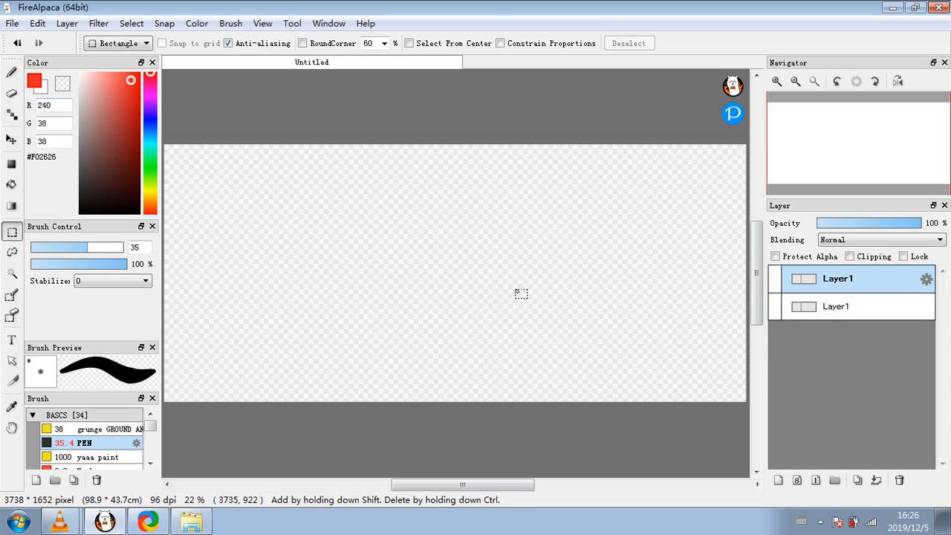
{"action": "left_click", "coordinate": [775, 278]}
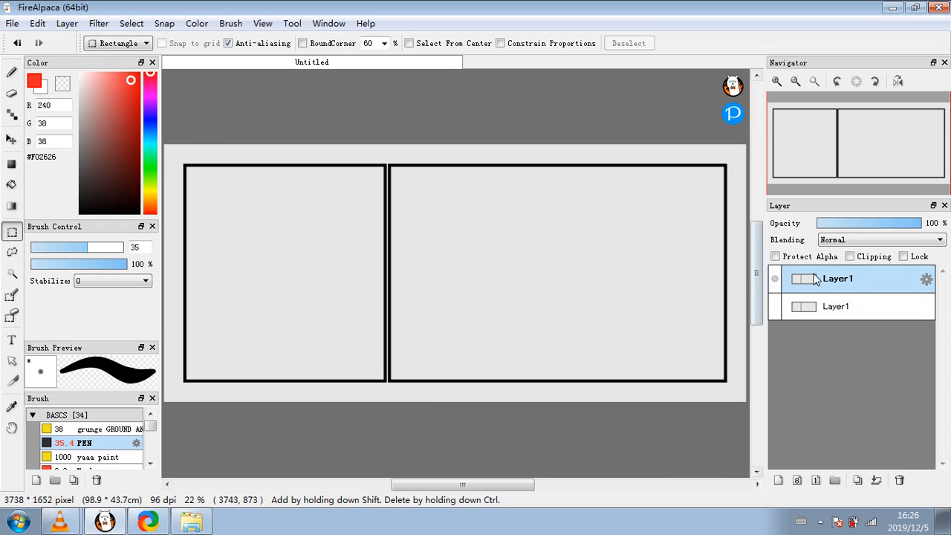
- Delete the left panel's interior from the upper Layer1 using the Magic Wand, clear the selection and show the lower Layer1
{"action": "left_click", "coordinate": [13, 273]}
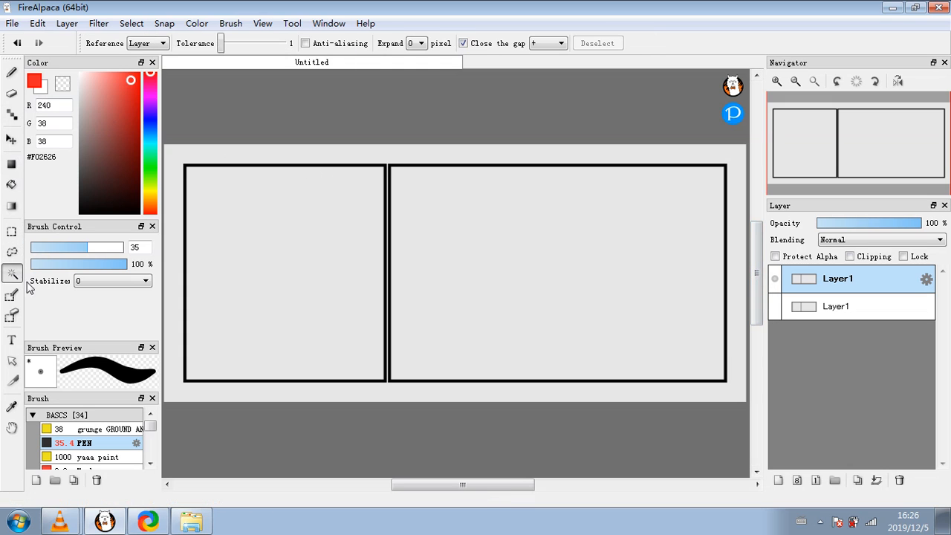
{"action": "left_click", "coordinate": [317, 236]}
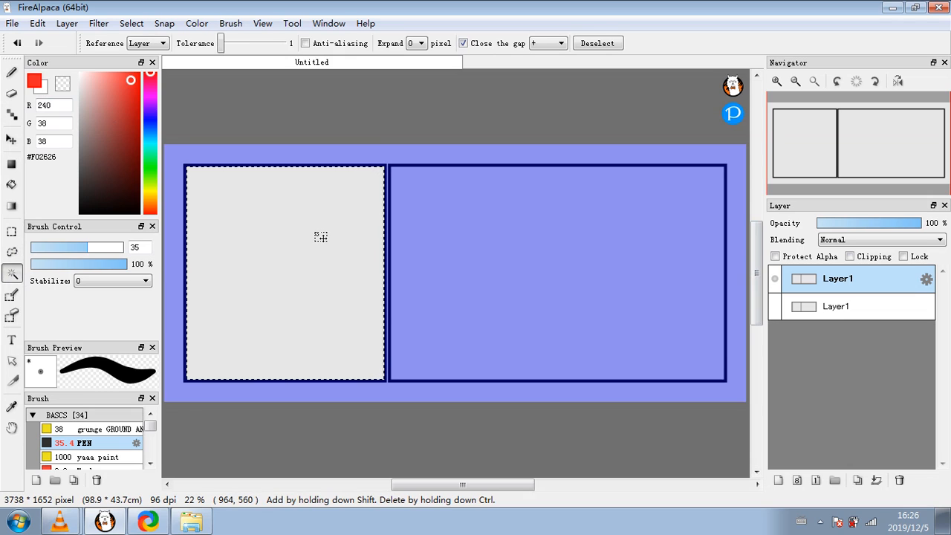
{"action": "key", "text": "Delete"}
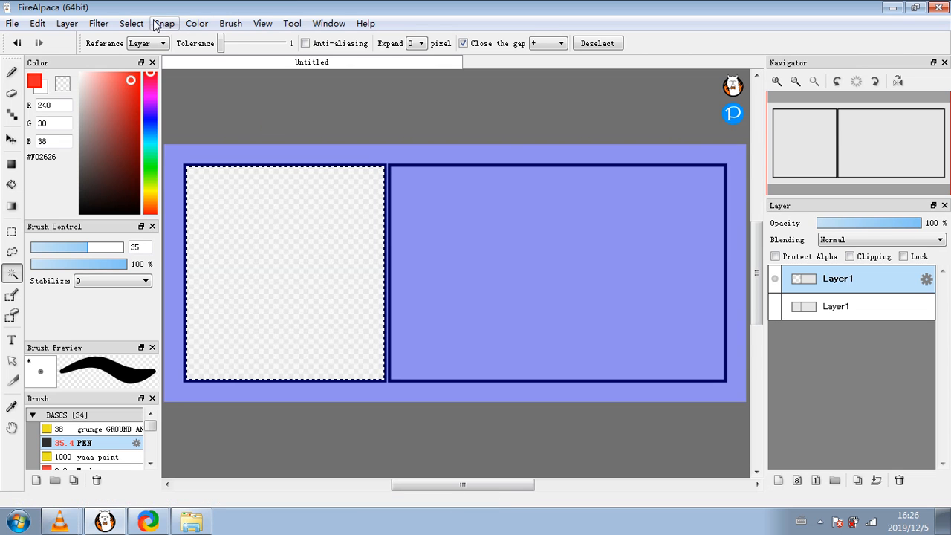
{"action": "left_click", "coordinate": [131, 23]}
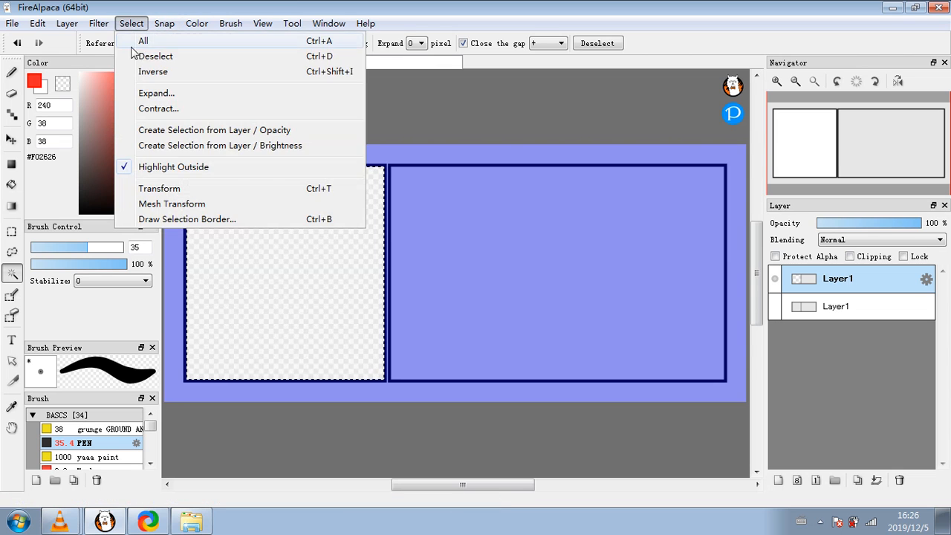
{"action": "left_click", "coordinate": [156, 53]}
{"action": "left_click", "coordinate": [774, 306]}
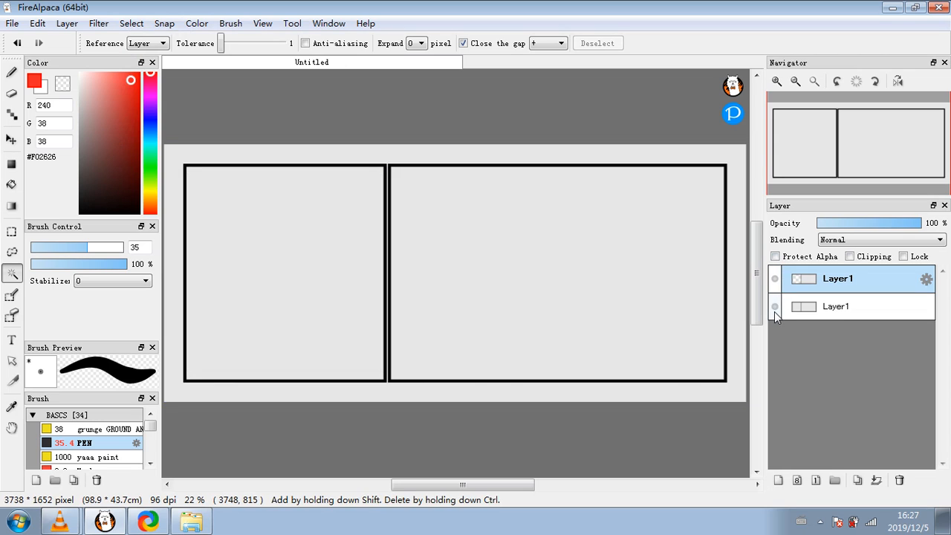
- Toggle the lower Layer1's visibility repeatedly to compare the cut-out left panel with and without the layer behind it
{"action": "left_click", "coordinate": [774, 312]}
{"action": "left_click", "coordinate": [774, 311]}
{"action": "left_click", "coordinate": [773, 311]}
{"action": "left_click", "coordinate": [774, 311]}
{"action": "left_click", "coordinate": [774, 311]}
{"action": "left_click", "coordinate": [774, 310]}
{"action": "left_click", "coordinate": [774, 311]}
{"action": "left_click", "coordinate": [774, 310]}
{"action": "left_click", "coordinate": [773, 310]}
{"action": "left_click", "coordinate": [774, 311]}
{"action": "left_click", "coordinate": [773, 311]}
{"action": "left_click", "coordinate": [774, 310]}
- Add a new layer, draw red pen strokes across the left panel's upper edge and clip it to the upper Layer1
{"action": "left_click", "coordinate": [778, 478]}
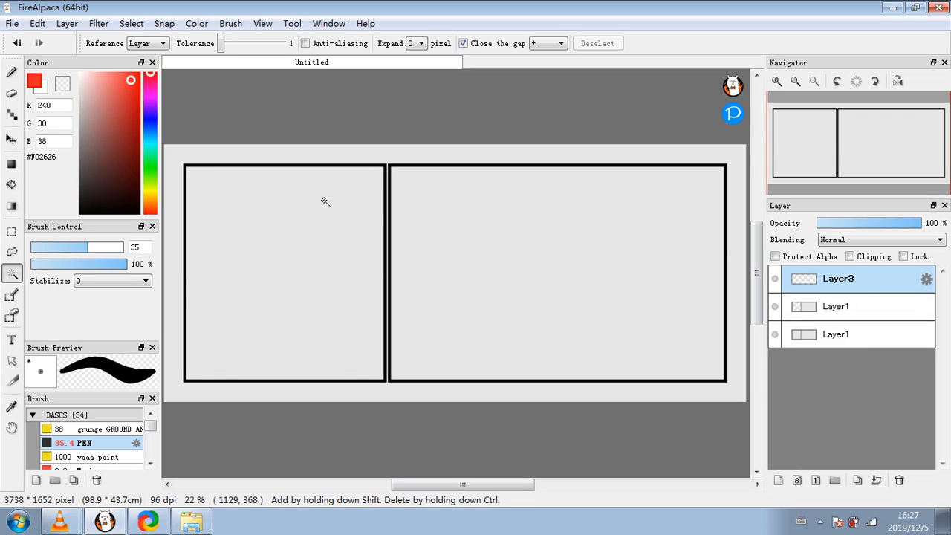
{"action": "left_click", "coordinate": [11, 72]}
{"action": "mouse_move", "coordinate": [286, 146]}
{"action": "left_mouse_down"}
{"action": "mouse_move", "coordinate": [278, 191]}
{"action": "mouse_move", "coordinate": [289, 280]}
{"action": "mouse_move", "coordinate": [211, 145]}
{"action": "left_mouse_up"}
{"action": "left_click_drag", "start_coordinate": [216, 148], "coordinate": [224, 256]}
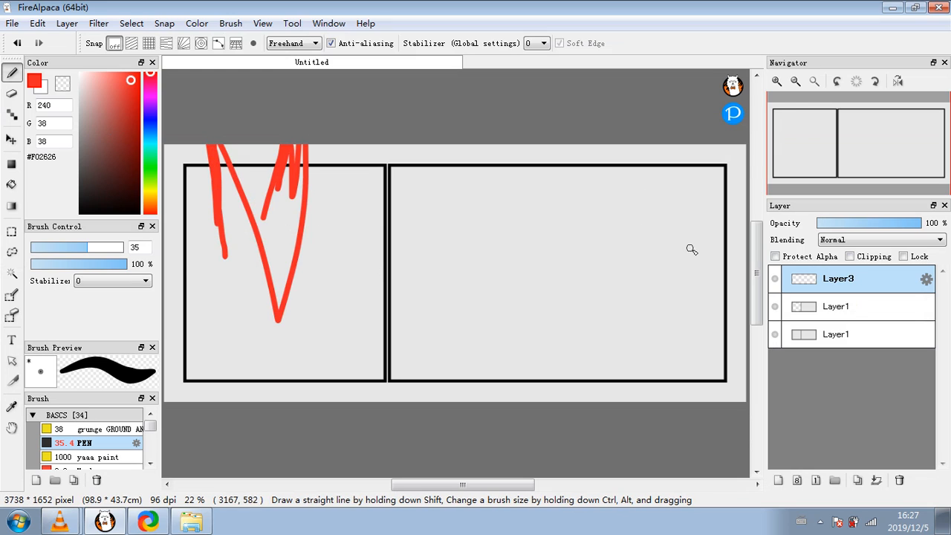
{"action": "left_click", "coordinate": [850, 256]}
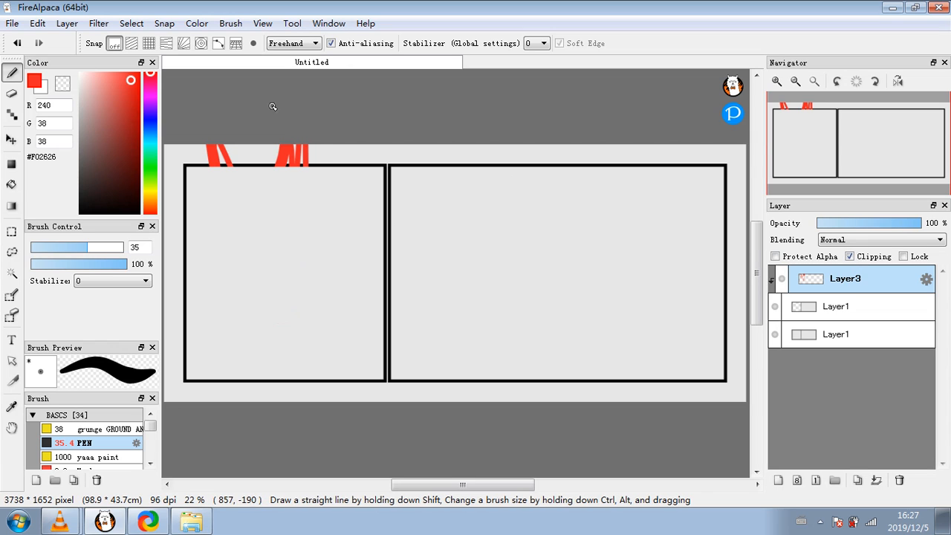
- Undo back to the point where the left panel's interior is selected but not yet deleted from the upper Layer1
{"action": "left_click", "coordinate": [15, 43]}
{"action": "left_click", "coordinate": [15, 46]}
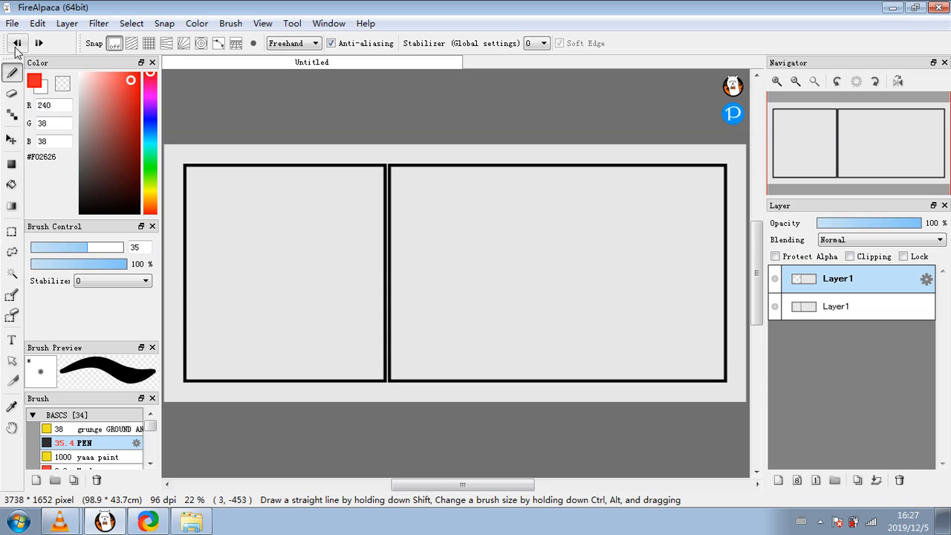
{"action": "left_click", "coordinate": [15, 48]}
{"action": "left_click", "coordinate": [15, 47]}
{"action": "left_click", "coordinate": [16, 47]}
{"action": "left_click", "coordinate": [15, 48]}
{"action": "left_click", "coordinate": [15, 46]}
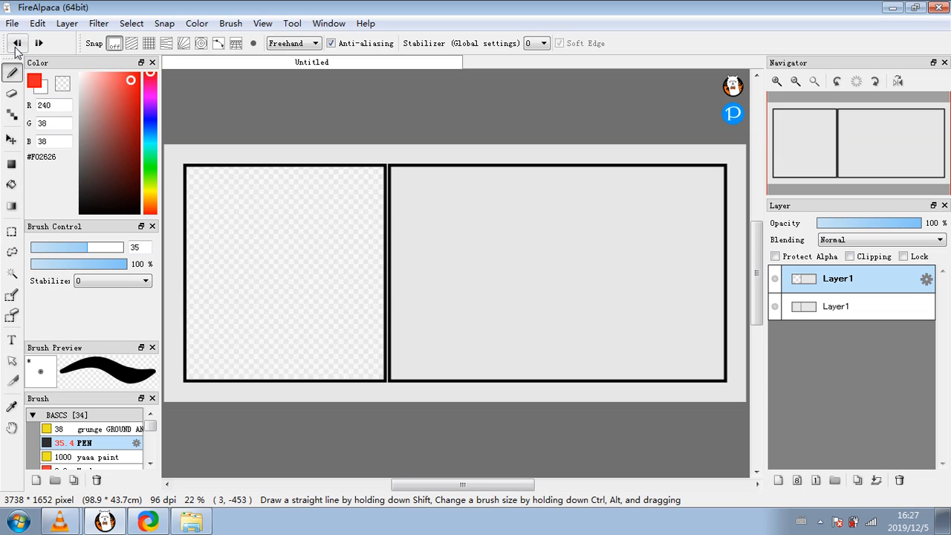
{"action": "left_click", "coordinate": [16, 46]}
{"action": "left_click", "coordinate": [16, 46]}
{"action": "left_click", "coordinate": [15, 46]}
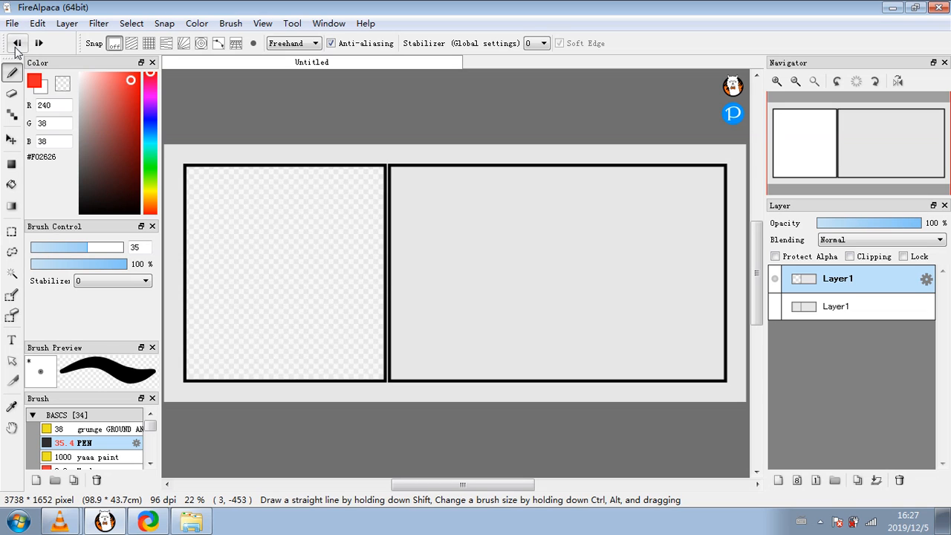
{"action": "left_click", "coordinate": [15, 46]}
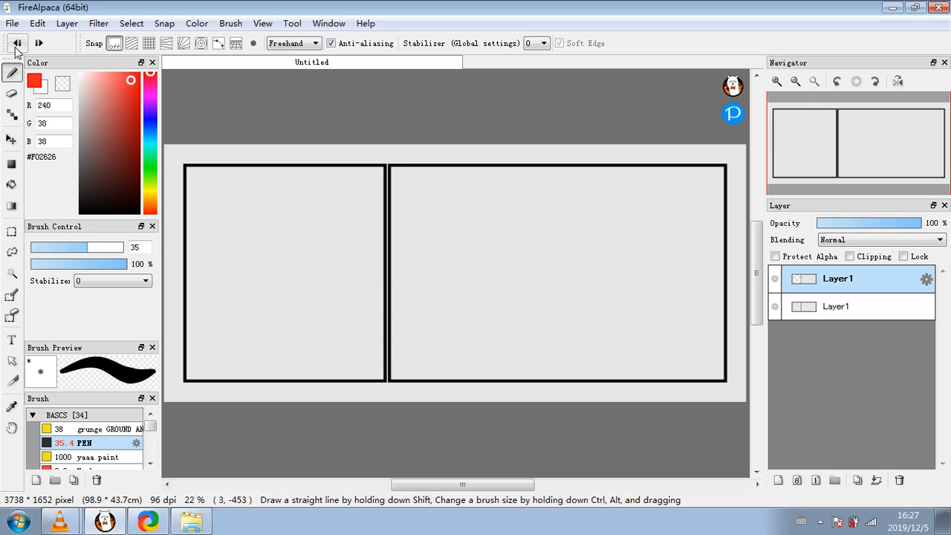
{"action": "left_click", "coordinate": [15, 46]}
{"action": "left_click", "coordinate": [16, 46]}
{"action": "left_click", "coordinate": [15, 46]}
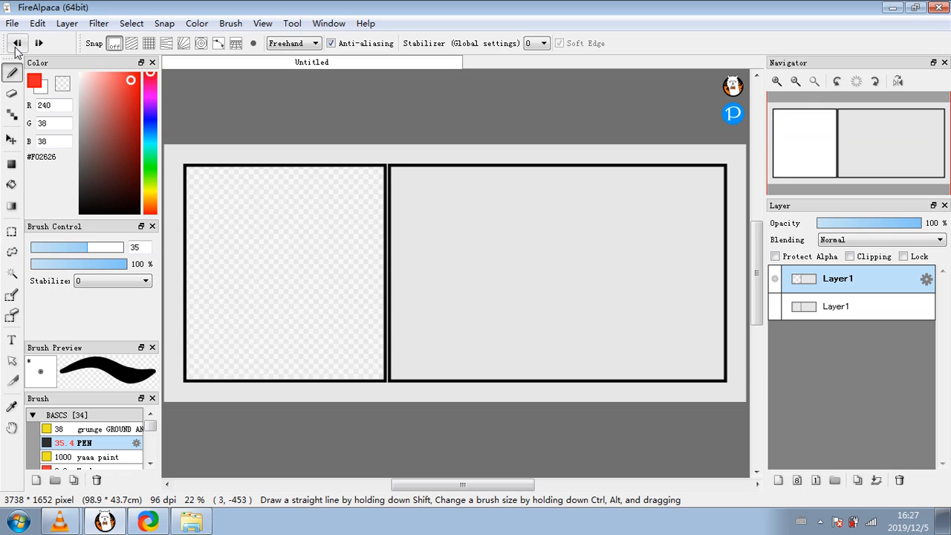
{"action": "left_click", "coordinate": [16, 46]}
{"action": "left_click", "coordinate": [16, 46]}
{"action": "left_click", "coordinate": [15, 46]}
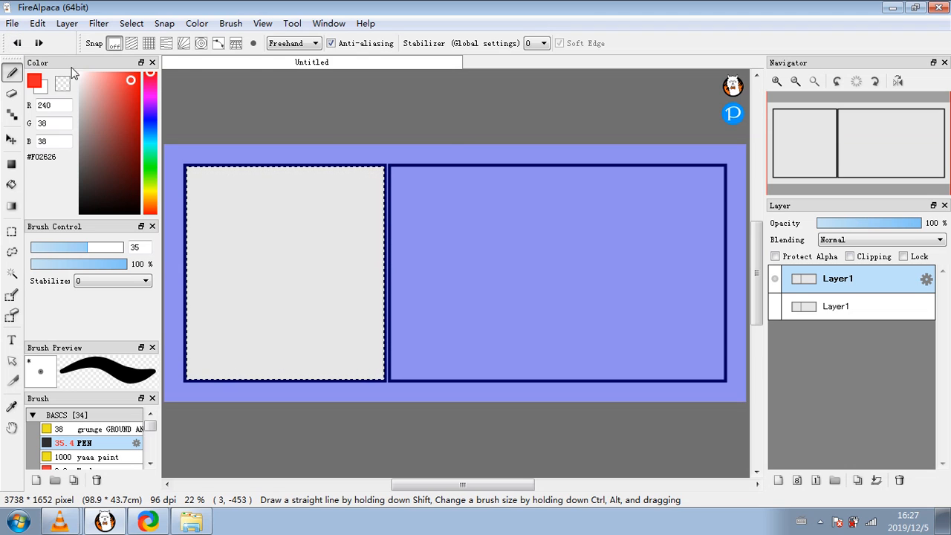
- Delete the extra Layer1 copy and invert the selection to cover everything outside the left panel's interior
{"action": "left_click", "coordinate": [901, 479]}
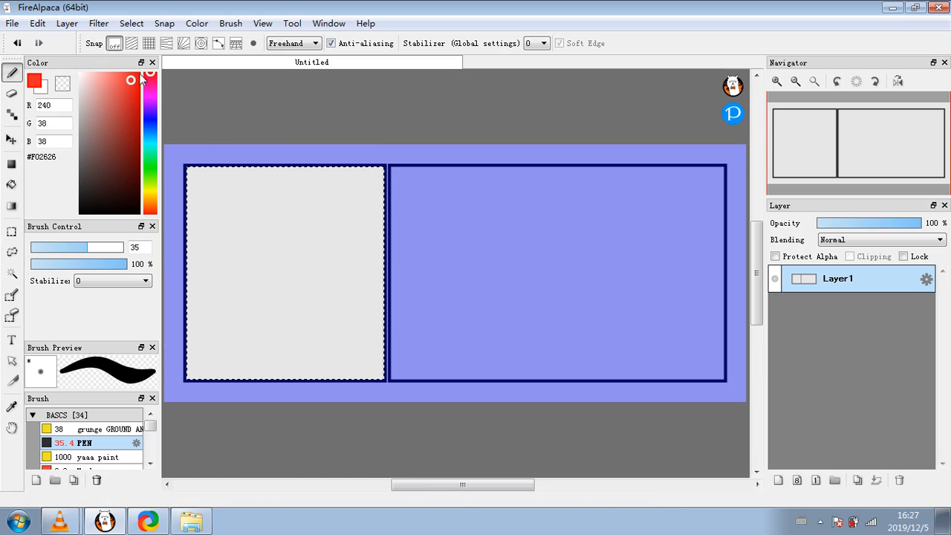
{"action": "left_click", "coordinate": [132, 23]}
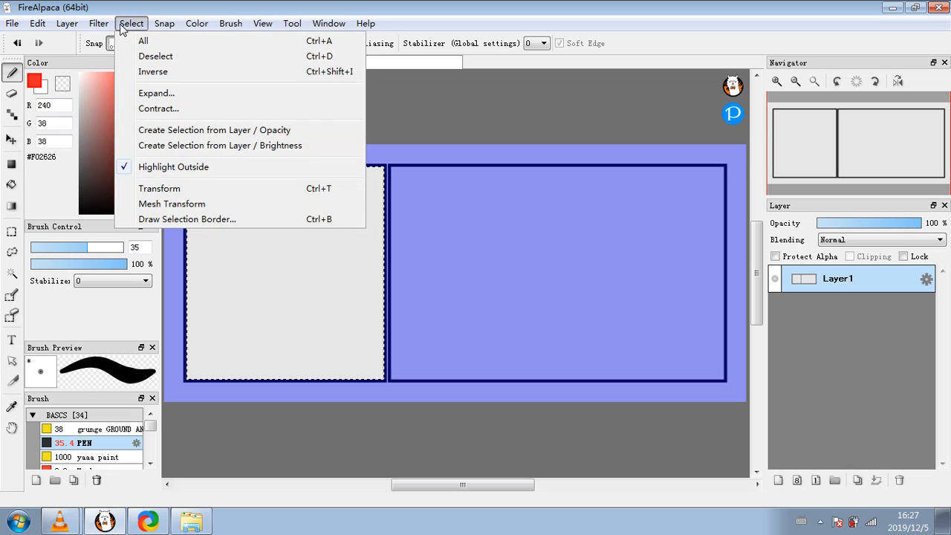
{"action": "left_click", "coordinate": [156, 72]}
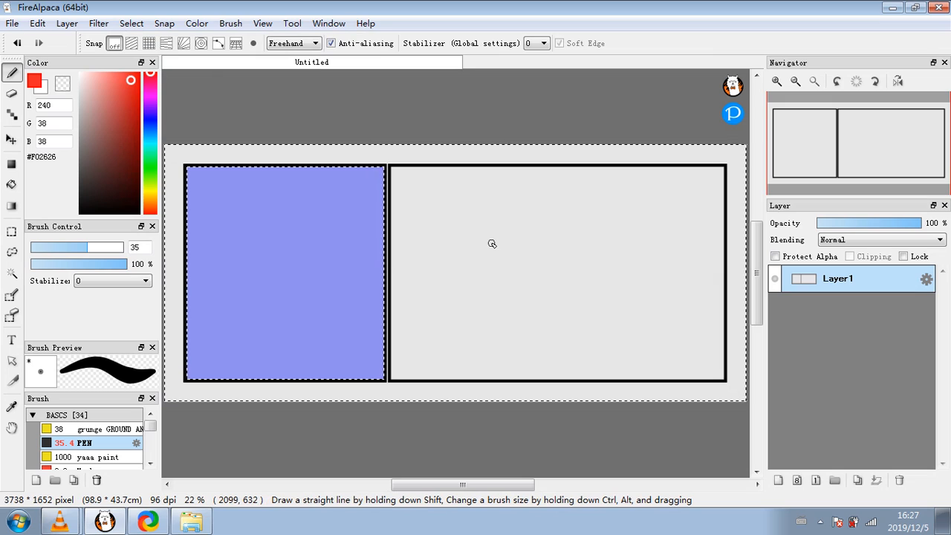
- Duplicate Layer1, hide the lower copy, and clear everything outside the left panel's interior from the upper copy, leaving no selection
{"action": "left_click", "coordinate": [858, 480]}
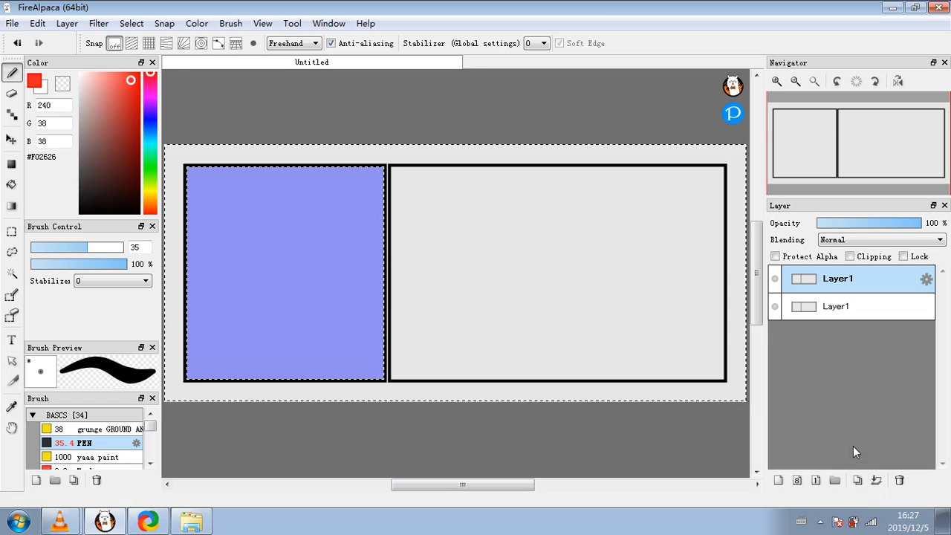
{"action": "left_click", "coordinate": [774, 308]}
{"action": "key", "text": "ctrl+d"}
{"action": "key", "text": "ctrl+shift+i"}
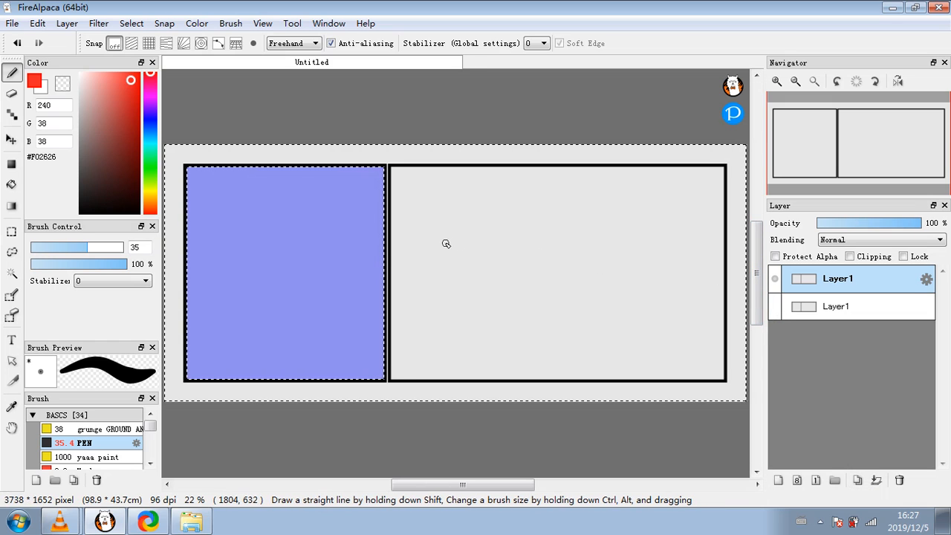
{"action": "key", "text": "Delete"}
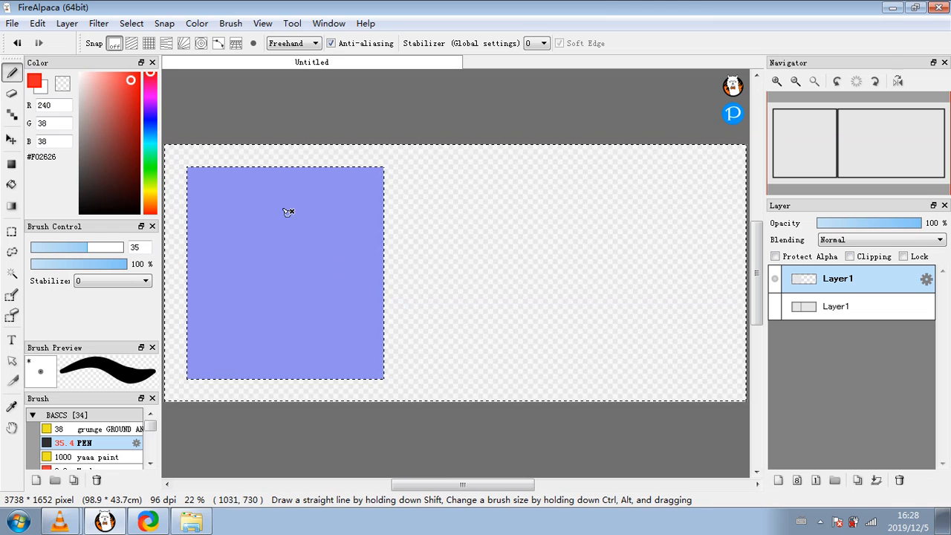
{"action": "left_click", "coordinate": [131, 23]}
{"action": "left_click", "coordinate": [153, 55]}
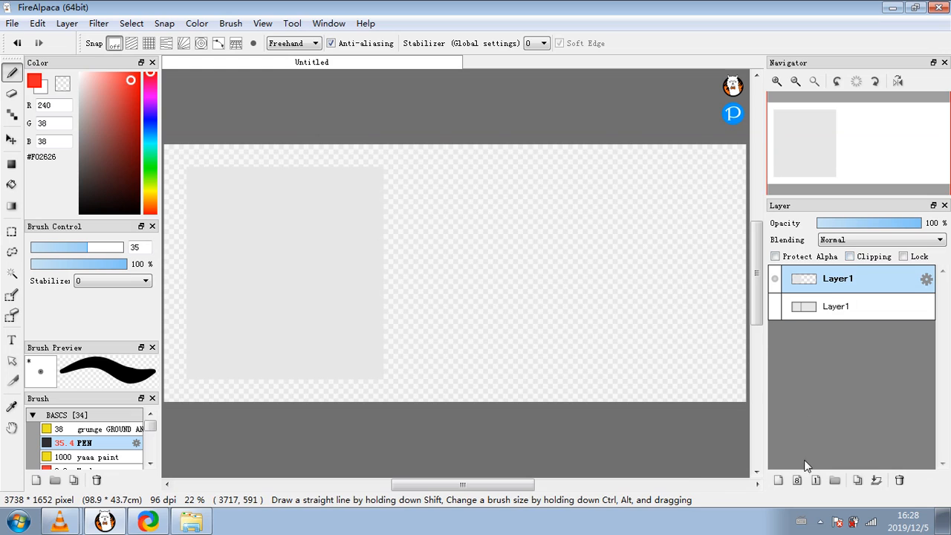
- Add a new layer and draw black (#000000) pen strokes running past the left panel shape's upper edge
{"action": "left_click", "coordinate": [778, 480]}
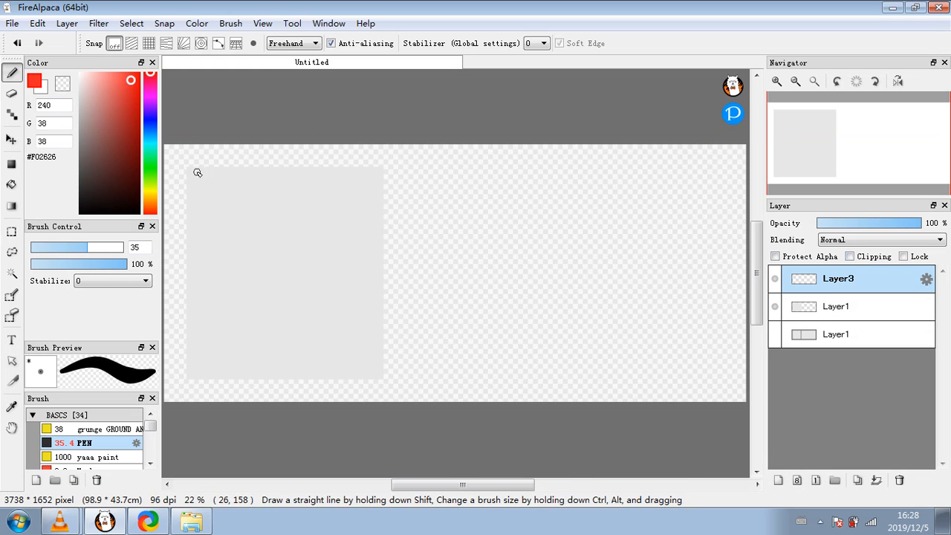
{"action": "left_click", "coordinate": [95, 213]}
{"action": "mouse_move", "coordinate": [289, 263]}
{"action": "left_mouse_down"}
{"action": "mouse_move", "coordinate": [252, 104]}
{"action": "mouse_move", "coordinate": [314, 173]}
{"action": "mouse_move", "coordinate": [316, 257]}
{"action": "left_mouse_up"}
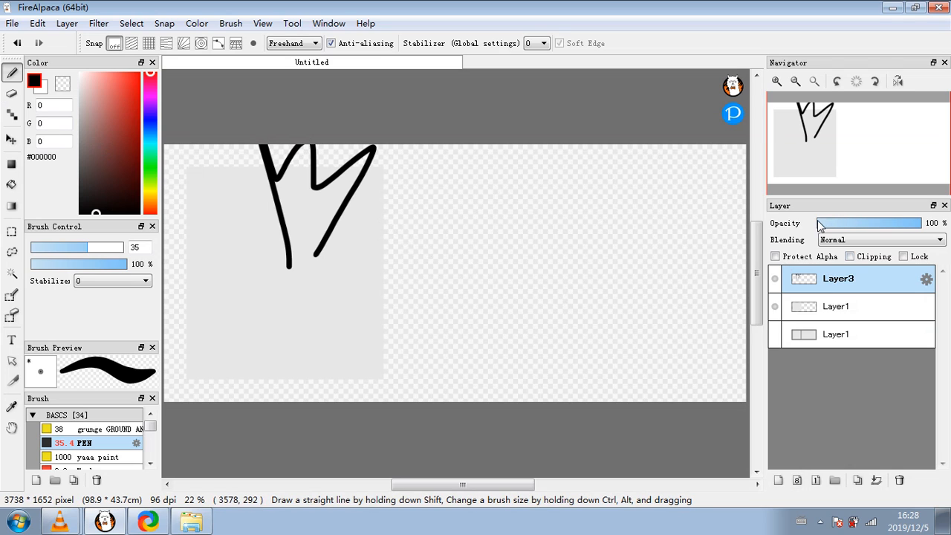
- Clip Layer3 to the left panel shape, add more black strokes and show the lower Layer1
{"action": "left_click", "coordinate": [850, 256]}
{"action": "mouse_move", "coordinate": [367, 288]}
{"action": "left_mouse_down"}
{"action": "mouse_move", "coordinate": [279, 316]}
{"action": "mouse_move", "coordinate": [197, 257]}
{"action": "mouse_move", "coordinate": [197, 368]}
{"action": "mouse_move", "coordinate": [219, 378]}
{"action": "left_mouse_up"}
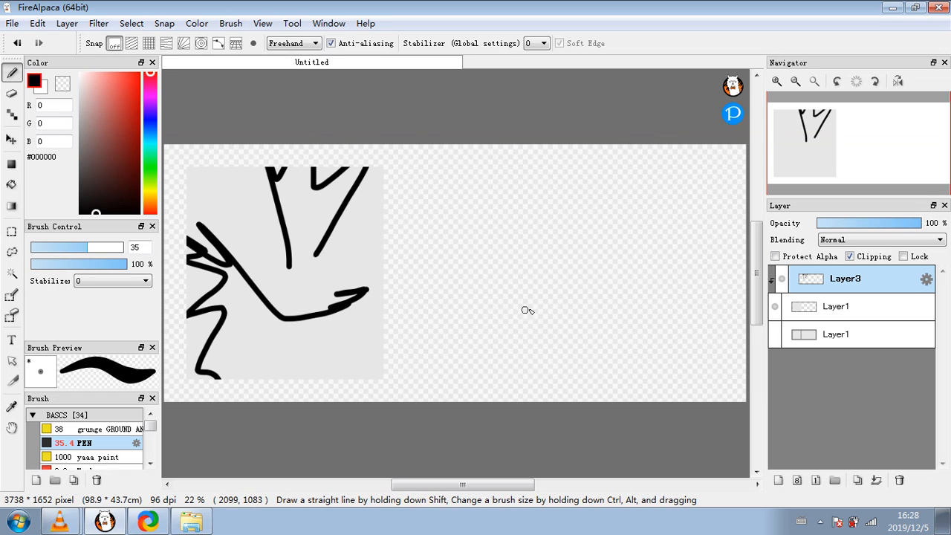
{"action": "left_click", "coordinate": [777, 335]}
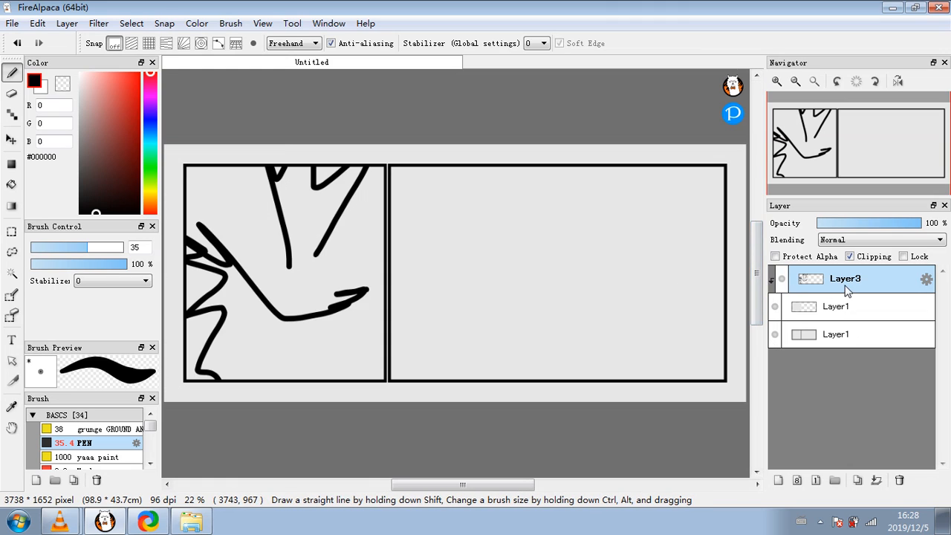
{"action": "left_click", "coordinate": [880, 234]}
{"action": "left_click", "coordinate": [926, 235]}
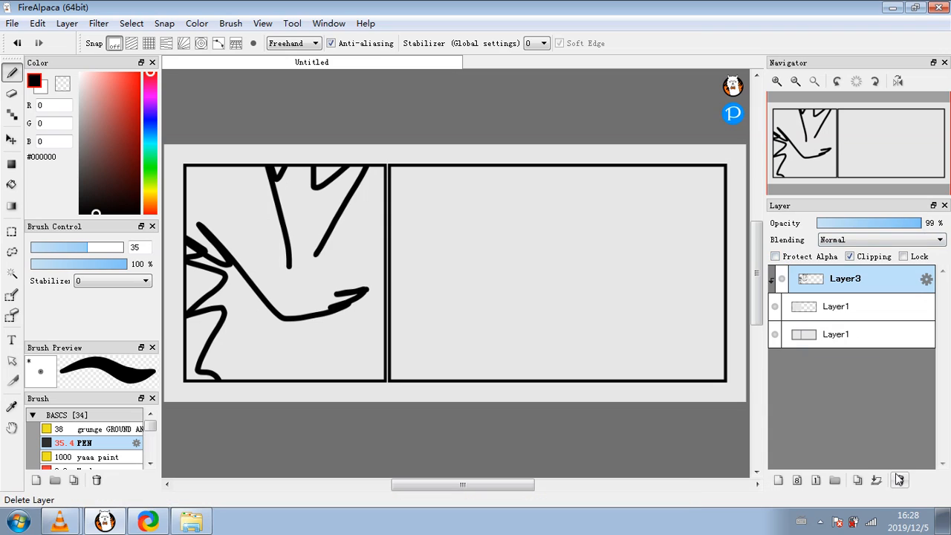
- Delete Layer3 and draw black strokes across the left panel directly on the upper Layer1 with Protect Alpha enabled
{"action": "left_click", "coordinate": [899, 479]}
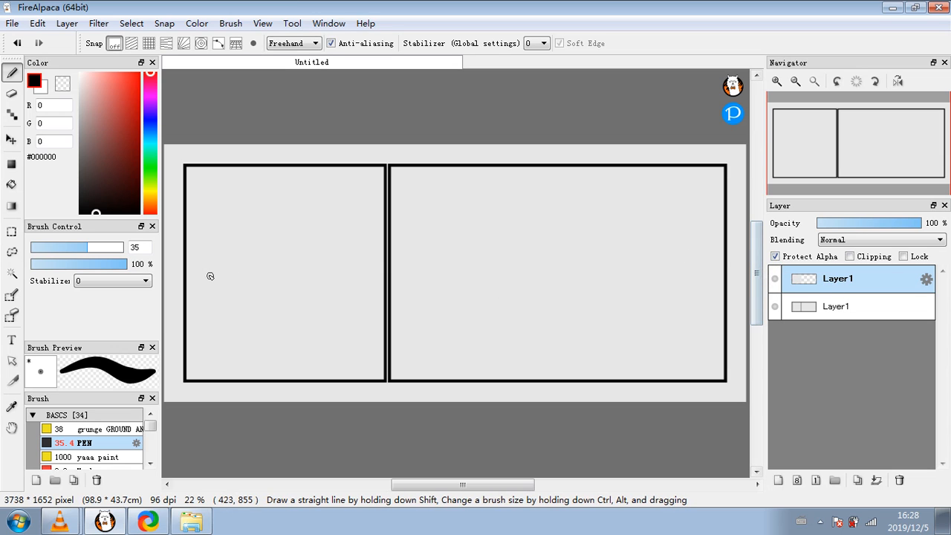
{"action": "mouse_move", "coordinate": [222, 269]}
{"action": "left_mouse_down"}
{"action": "mouse_move", "coordinate": [233, 220]}
{"action": "mouse_move", "coordinate": [273, 229]}
{"action": "left_mouse_up"}
{"action": "mouse_move", "coordinate": [301, 228]}
{"action": "left_mouse_down"}
{"action": "mouse_move", "coordinate": [257, 342]}
{"action": "mouse_move", "coordinate": [195, 441]}
{"action": "mouse_move", "coordinate": [248, 384]}
{"action": "mouse_move", "coordinate": [382, 289]}
{"action": "left_mouse_up"}
{"action": "mouse_move", "coordinate": [442, 247]}
{"action": "left_mouse_down"}
{"action": "mouse_move", "coordinate": [270, 274]}
{"action": "mouse_move", "coordinate": [414, 185]}
{"action": "left_mouse_up"}
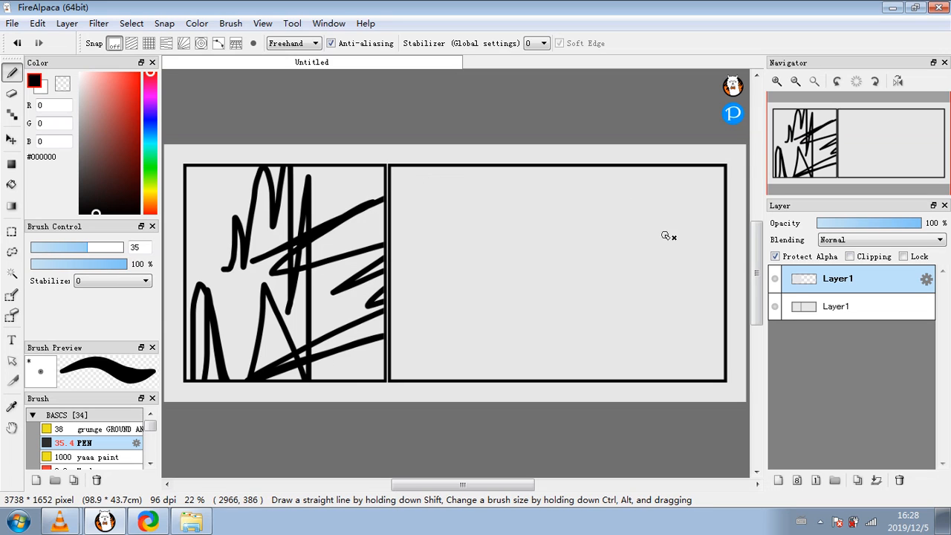
{"action": "left_click", "coordinate": [774, 306]}
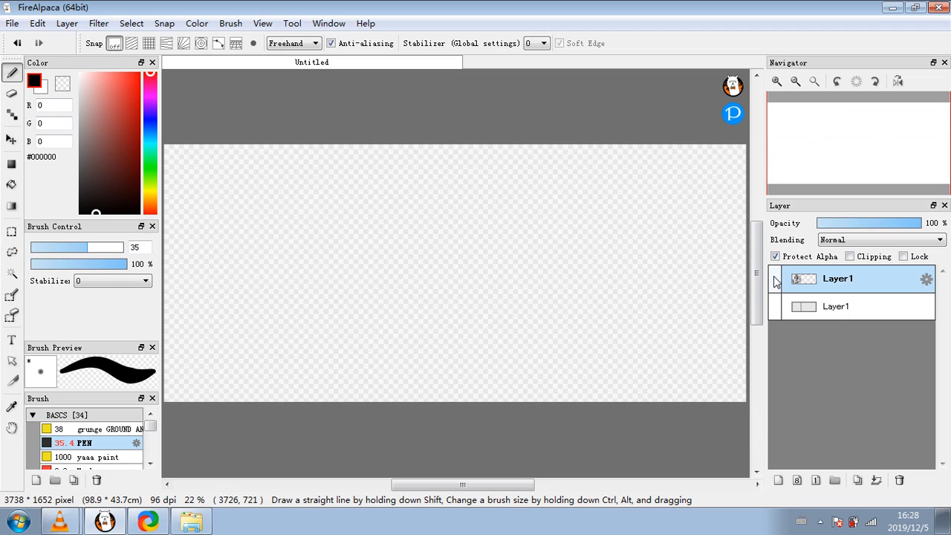
{"action": "left_click", "coordinate": [775, 308]}
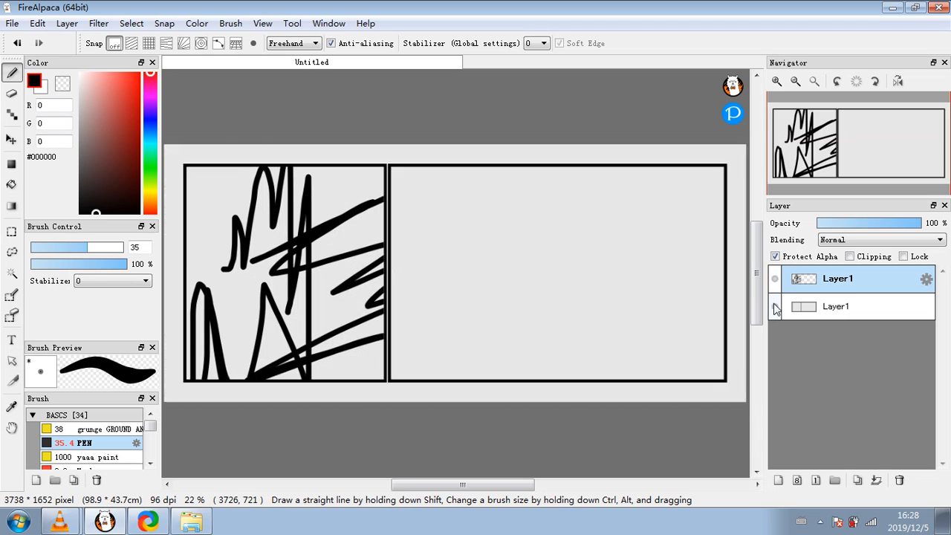
- Darken the upper Layer1 by lowering the Levels output maximum, and toggle the layer's visibility to compare
{"action": "left_click", "coordinate": [99, 23]}
{"action": "left_click", "coordinate": [104, 42]}
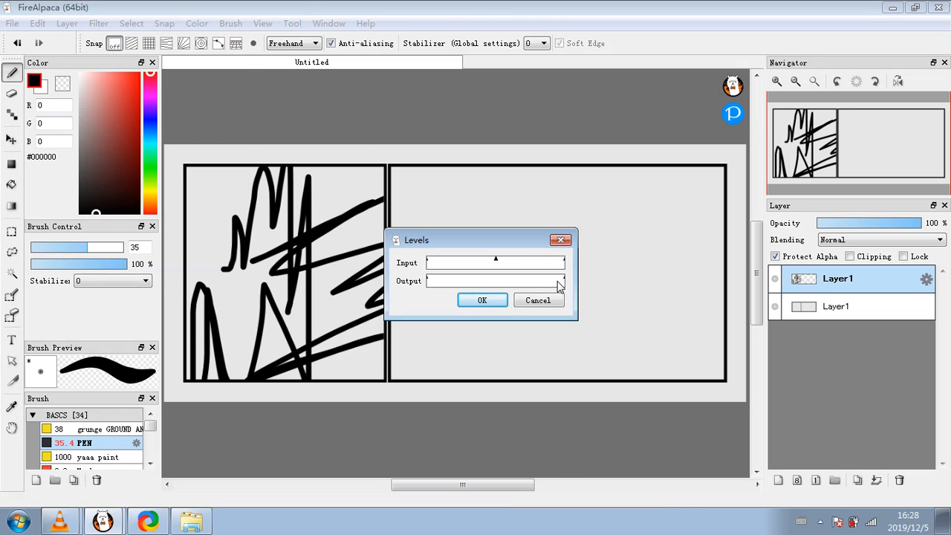
{"action": "left_click_drag", "start_coordinate": [558, 284], "coordinate": [525, 284]}
{"action": "left_click", "coordinate": [482, 300]}
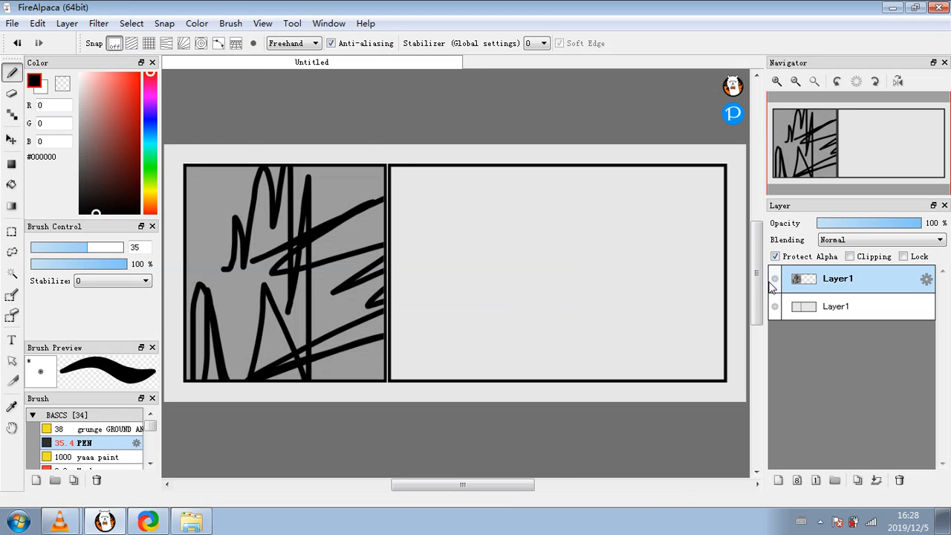
{"action": "left_click", "coordinate": [774, 279]}
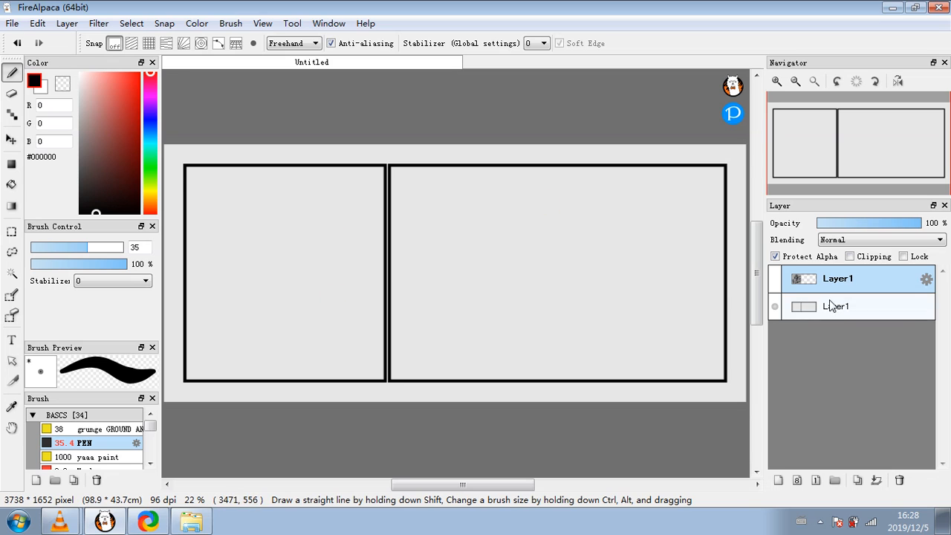
{"action": "left_click", "coordinate": [774, 280]}
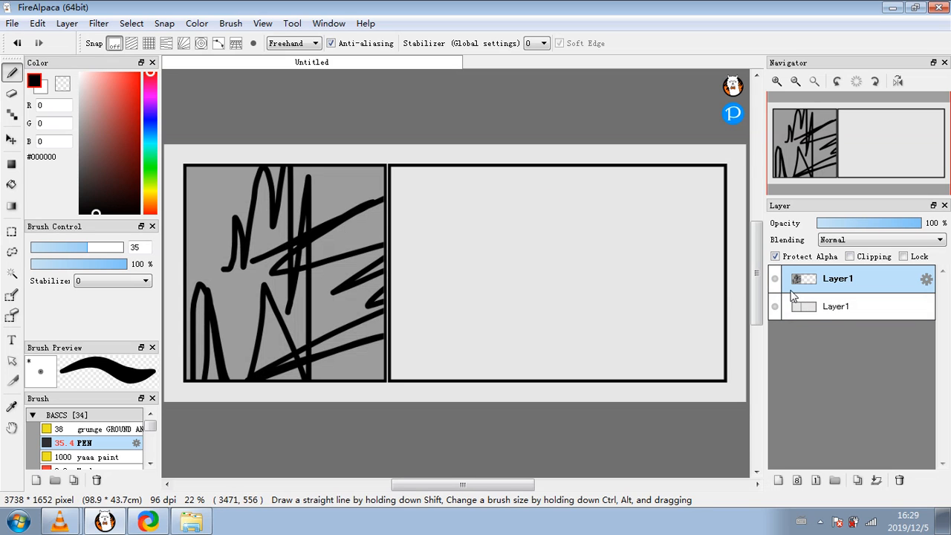
- Undo back to the unclipped Layer3 holding only its first black strokes, with the lower Layer1 hidden
{"action": "left_click", "coordinate": [16, 45]}
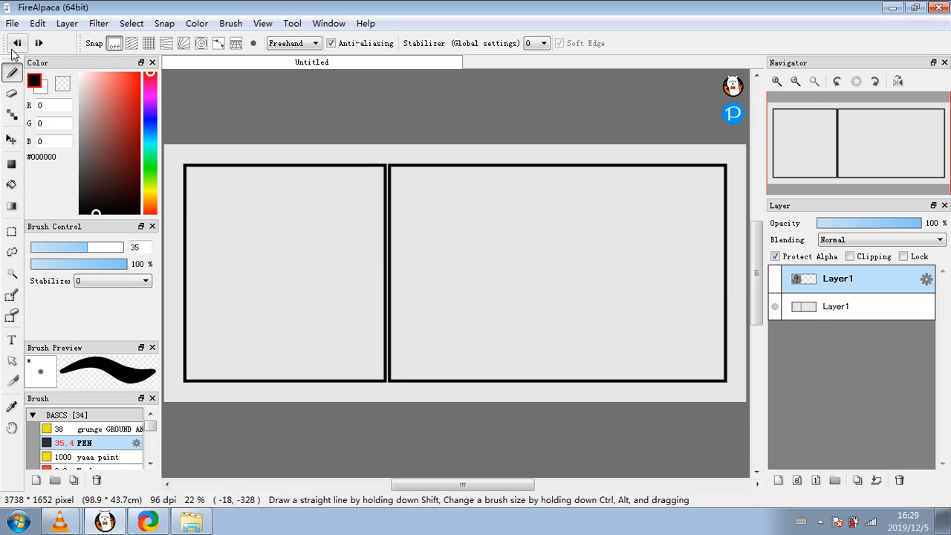
{"action": "left_click", "coordinate": [13, 50]}
{"action": "left_click", "coordinate": [12, 50]}
{"action": "left_click", "coordinate": [13, 49]}
{"action": "left_click", "coordinate": [12, 49]}
{"action": "left_click", "coordinate": [13, 50]}
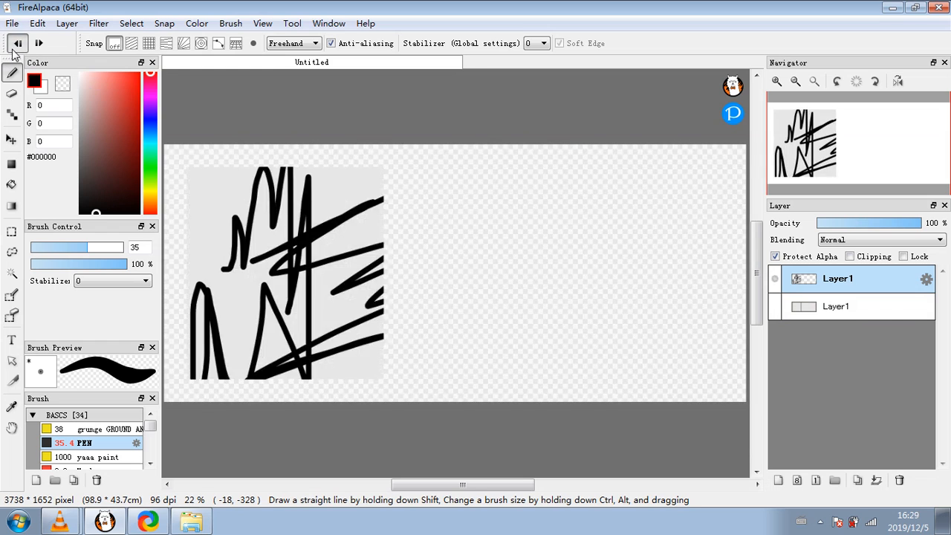
{"action": "left_click", "coordinate": [12, 50]}
{"action": "left_click", "coordinate": [13, 50]}
{"action": "left_click", "coordinate": [13, 50]}
{"action": "left_click", "coordinate": [12, 50]}
{"action": "left_click", "coordinate": [12, 51]}
{"action": "left_click", "coordinate": [12, 51]}
{"action": "left_click", "coordinate": [11, 53]}
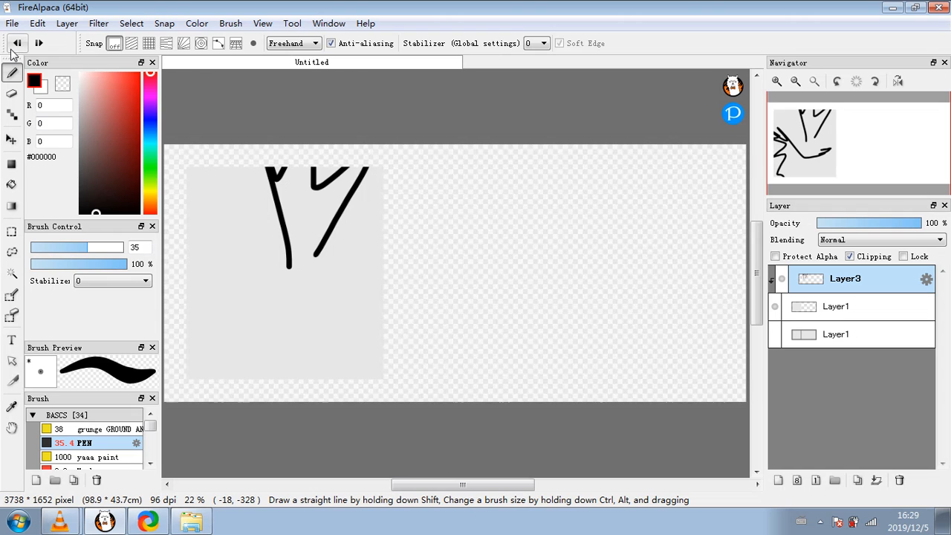
{"action": "left_click", "coordinate": [11, 50]}
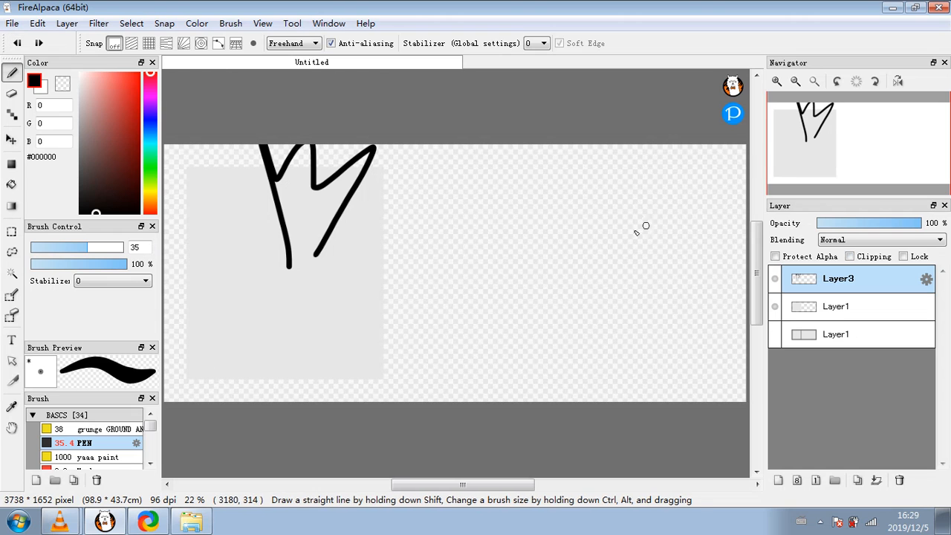
- Draw more black strokes on Layer3 extending past the left panel shape's sides and clip Layer3 to that shape
{"action": "mouse_move", "coordinate": [186, 229]}
{"action": "left_mouse_down"}
{"action": "mouse_move", "coordinate": [209, 313]}
{"action": "mouse_move", "coordinate": [273, 336]}
{"action": "mouse_move", "coordinate": [324, 246]}
{"action": "mouse_move", "coordinate": [315, 254]}
{"action": "mouse_move", "coordinate": [444, 220]}
{"action": "mouse_move", "coordinate": [496, 191]}
{"action": "left_mouse_up"}
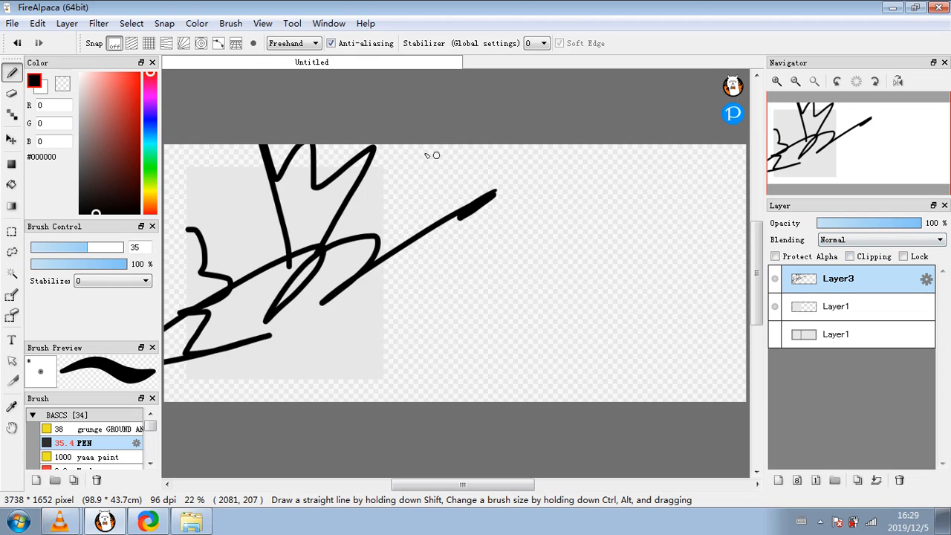
{"action": "left_click", "coordinate": [851, 258]}
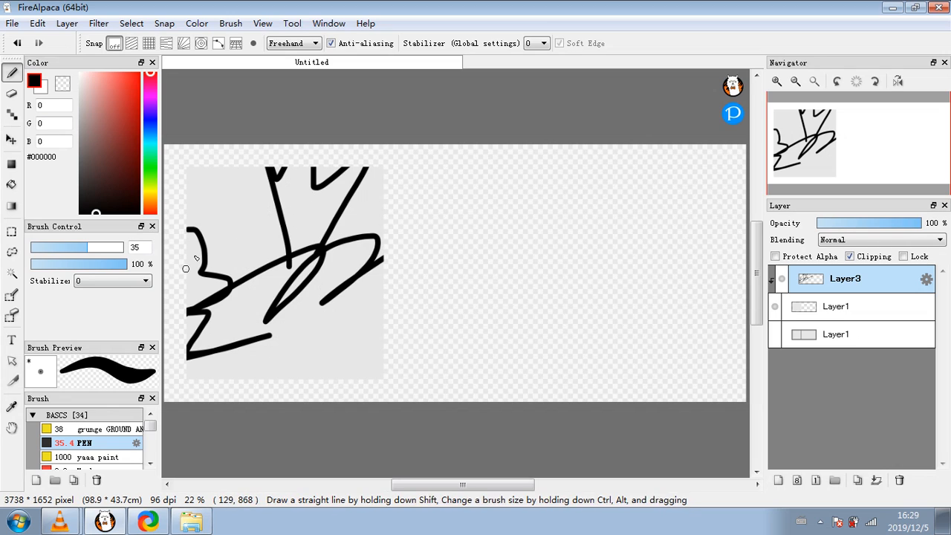
- Show the lower Layer1 and select the right panel's interior on it with the Magic Wand
{"action": "left_click", "coordinate": [775, 338]}
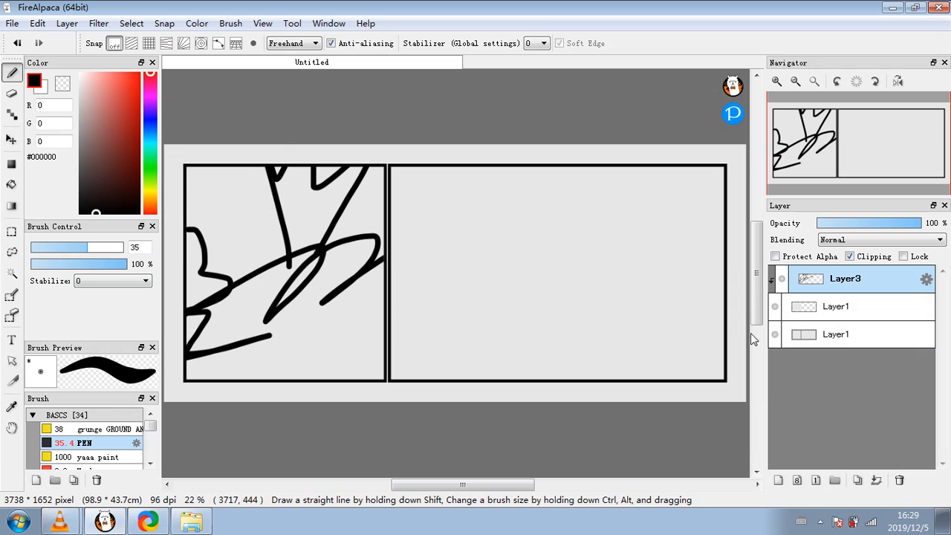
{"action": "left_click", "coordinate": [821, 340]}
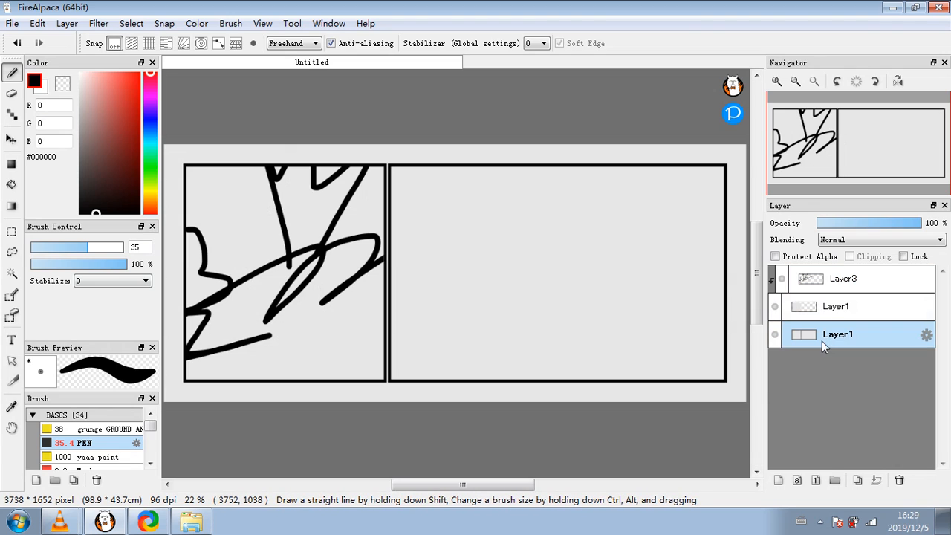
{"action": "left_click", "coordinate": [12, 273]}
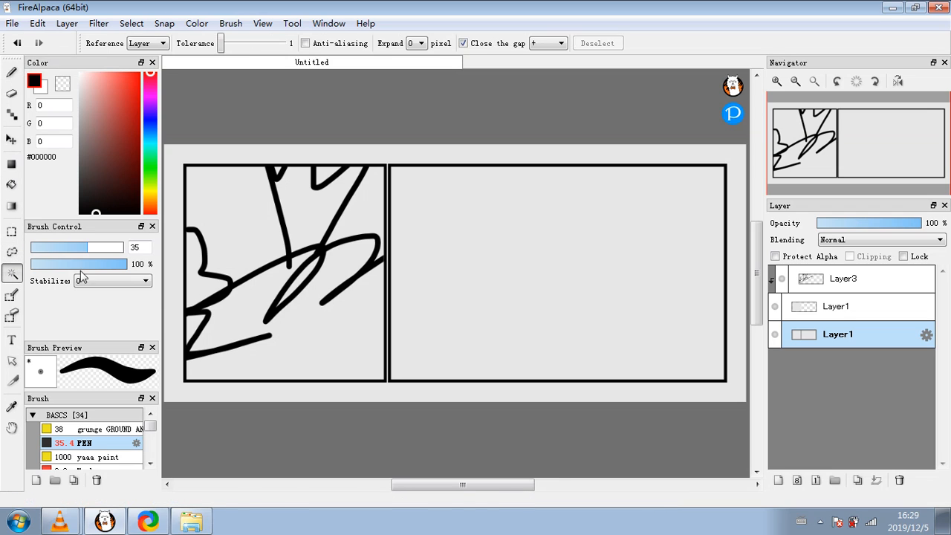
{"action": "left_click", "coordinate": [496, 222]}
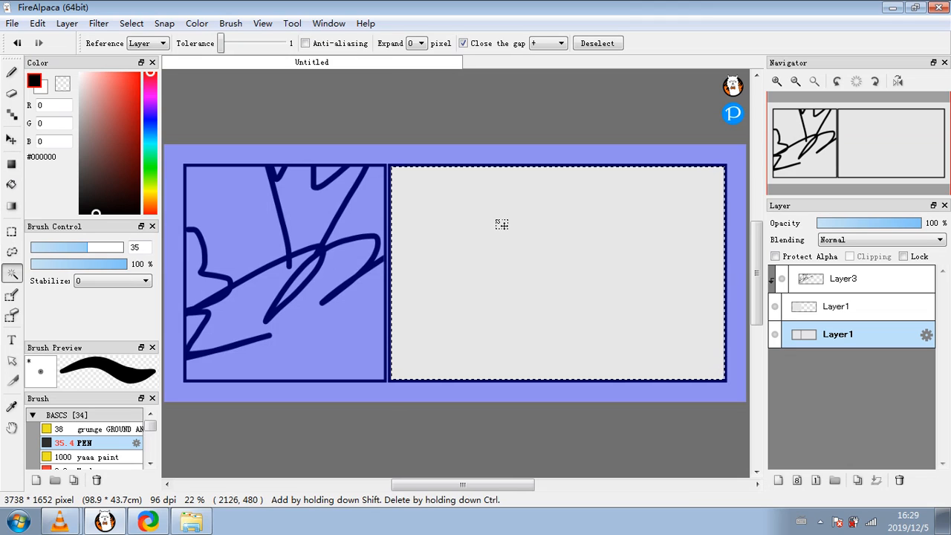
- Copy the selected right panel interior and paste it as a new layer above the lower Layer1
{"action": "left_click", "coordinate": [38, 23]}
{"action": "left_click", "coordinate": [52, 93]}
{"action": "left_click", "coordinate": [37, 23]}
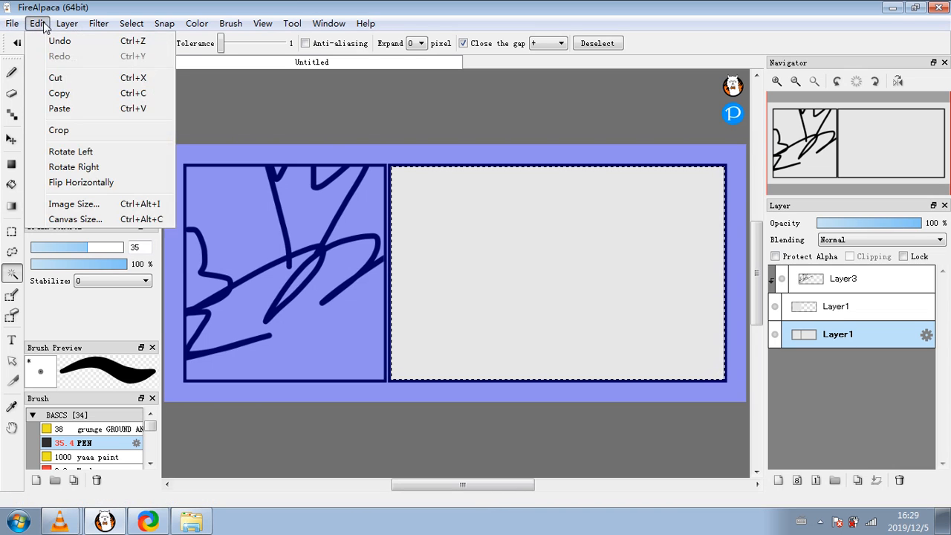
{"action": "left_click", "coordinate": [52, 109]}
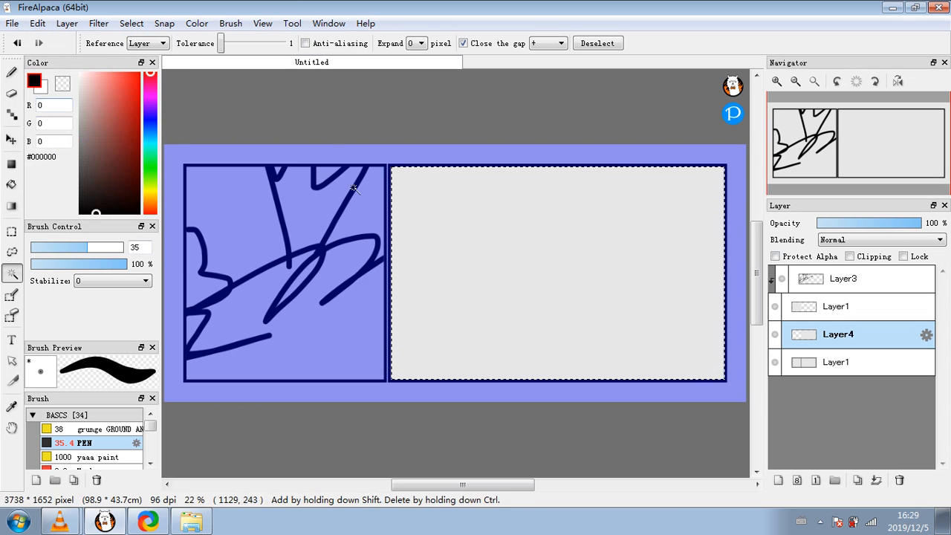
{"action": "key", "text": "ctrl+d"}
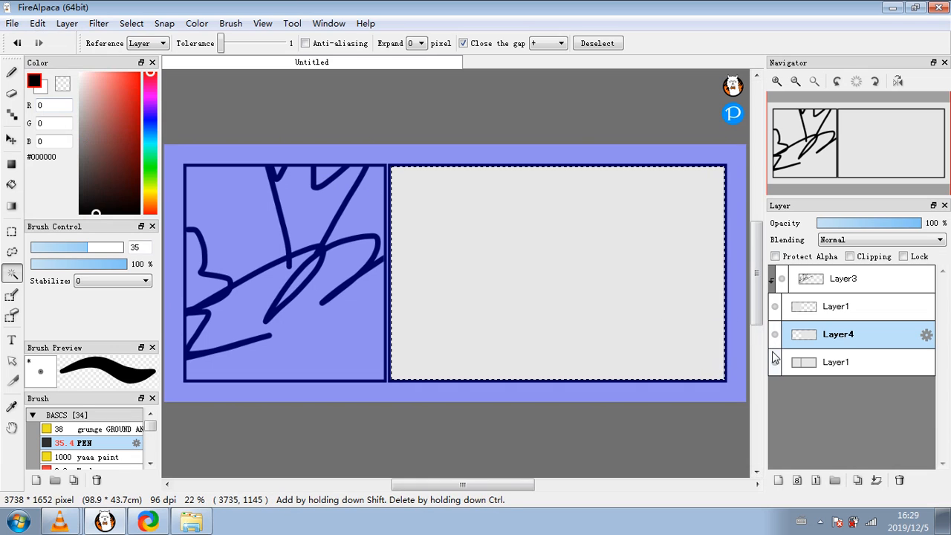
- Darken the pasted right panel shape to a medium gray with Levels and clear the selection
{"action": "left_click", "coordinate": [98, 23]}
{"action": "left_click", "coordinate": [119, 41]}
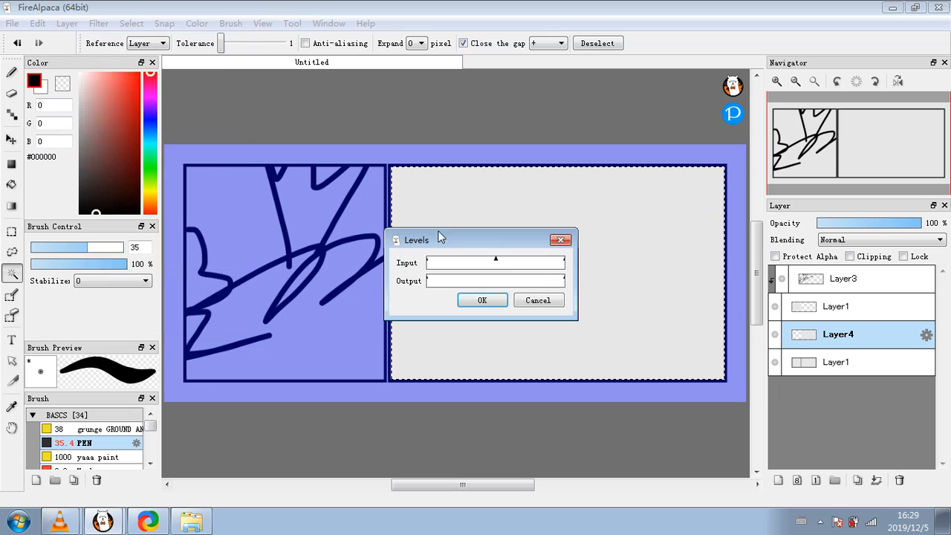
{"action": "left_click", "coordinate": [482, 300]}
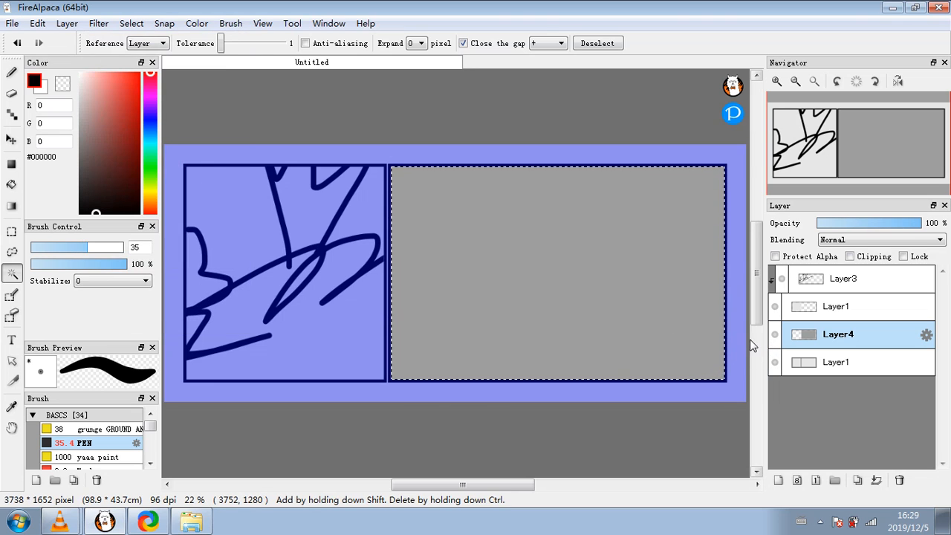
{"action": "left_click", "coordinate": [129, 23]}
{"action": "left_click", "coordinate": [154, 55]}
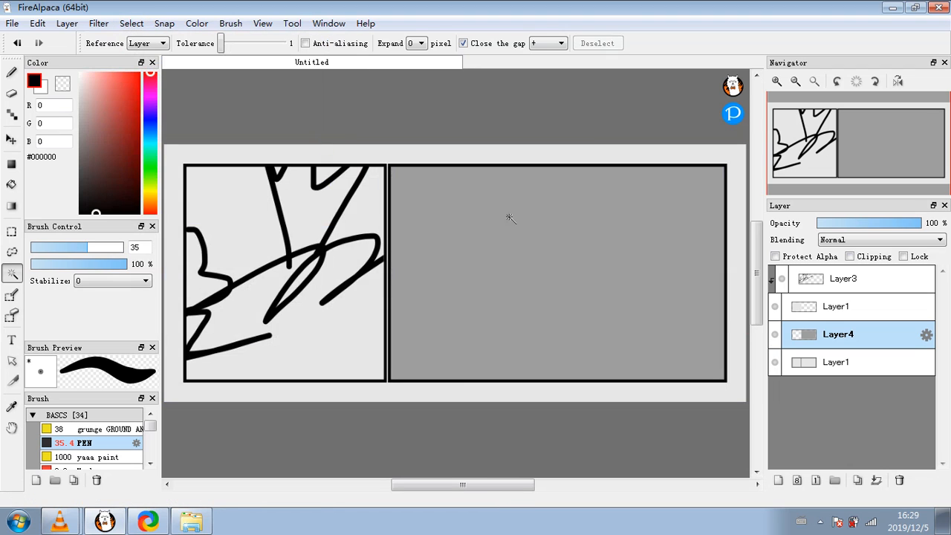
- Check the gray panel layer's visibility and hide the upper Layer1 together with its clipped drawing
{"action": "left_click", "coordinate": [773, 334]}
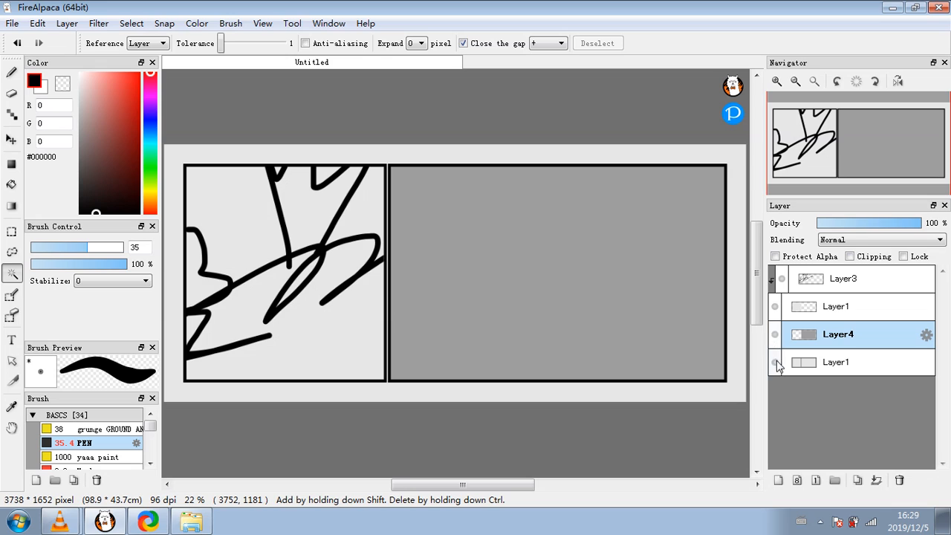
{"action": "left_click", "coordinate": [774, 306]}
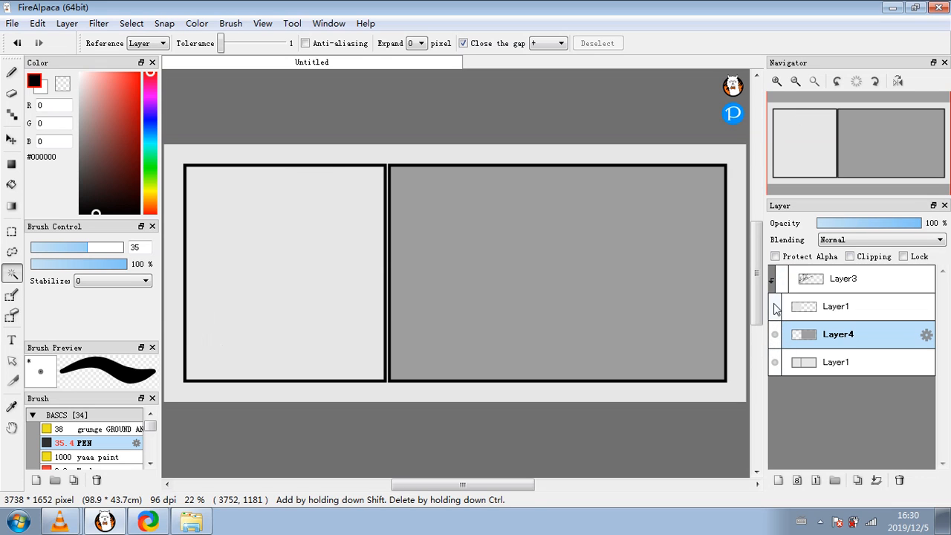
- Toggle the visibility of Layer3 and both Layer1 layers to view Layer4's grey panel fill on its own
{"action": "left_click", "coordinate": [782, 282]}
{"action": "left_click", "coordinate": [777, 308]}
{"action": "left_click", "coordinate": [776, 361]}
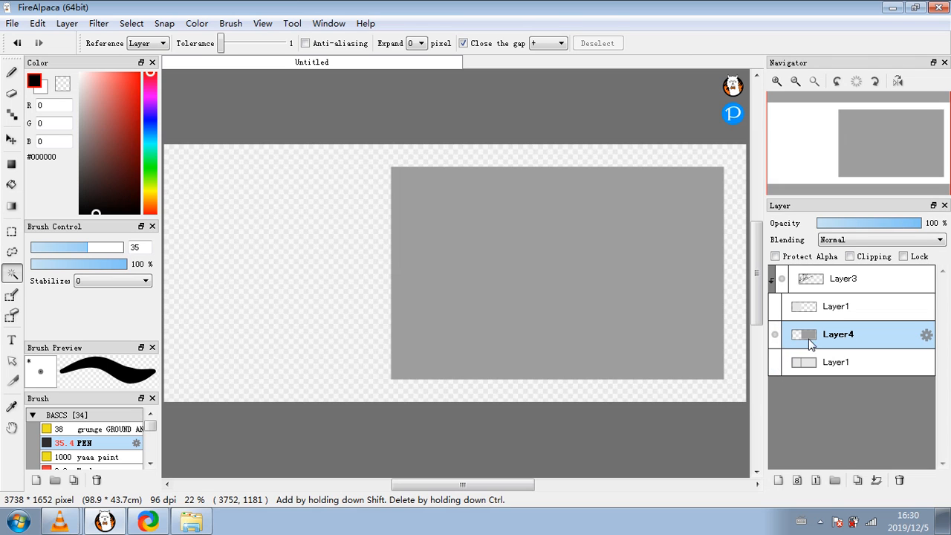
{"action": "left_click", "coordinate": [776, 362]}
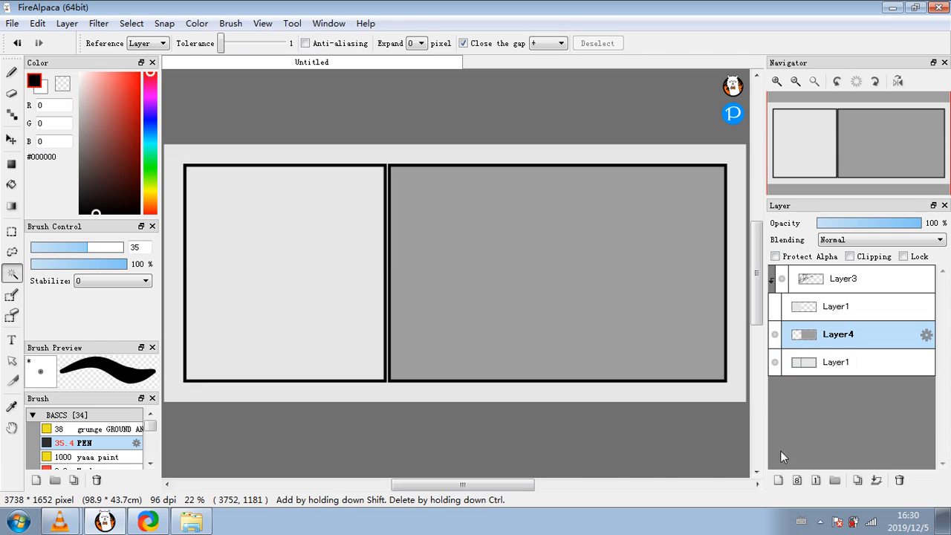
- Add a new layer above Layer4 and show the upper Layer1 with its clipped sketch
{"action": "left_click", "coordinate": [778, 480]}
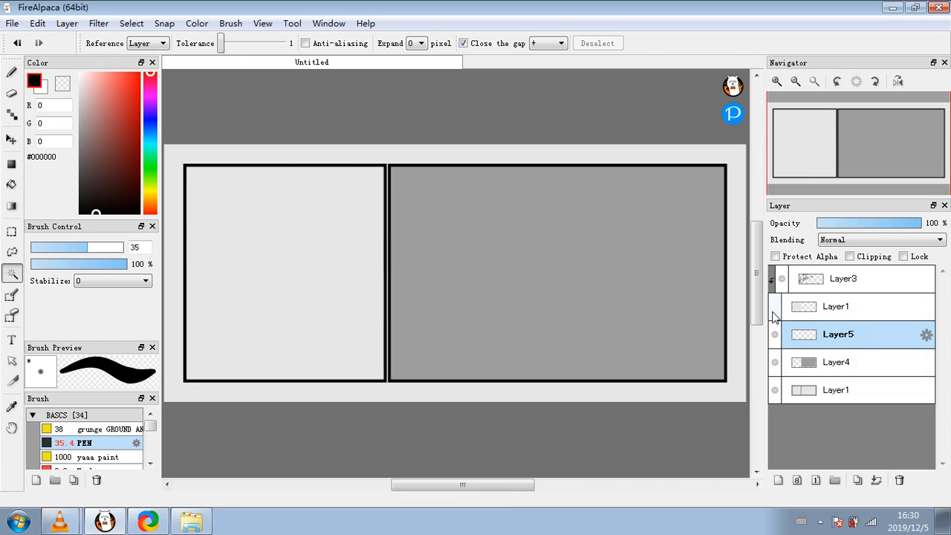
{"action": "left_click", "coordinate": [774, 312]}
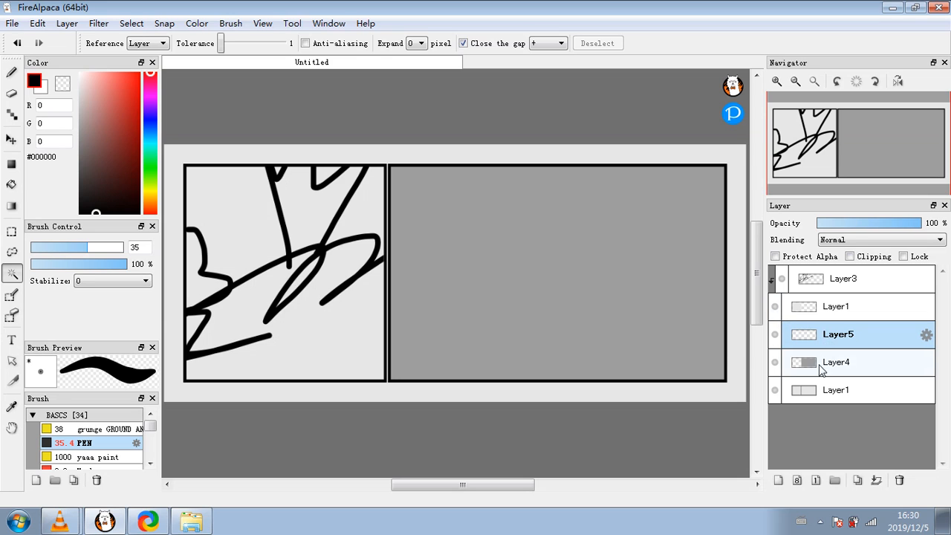
{"action": "right_click", "coordinate": [860, 341]}
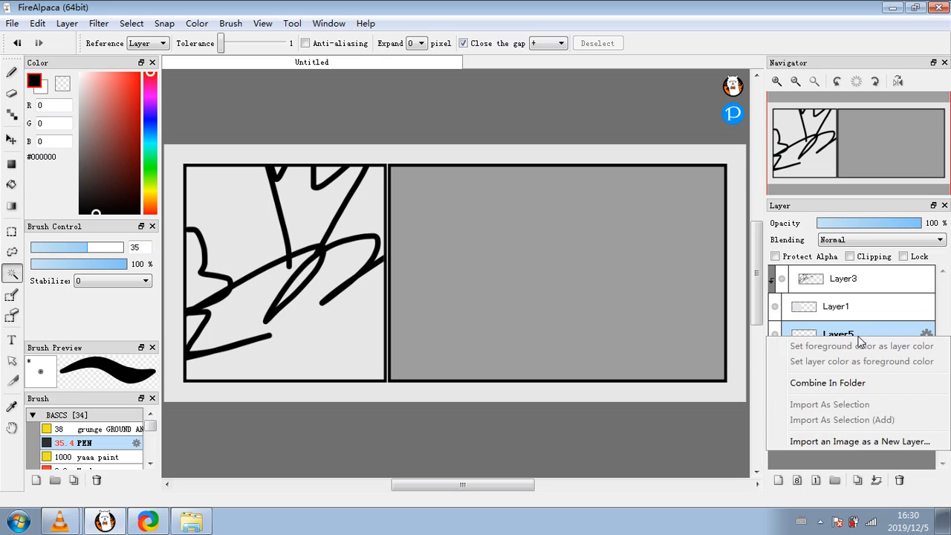
{"action": "left_click", "coordinate": [862, 331]}
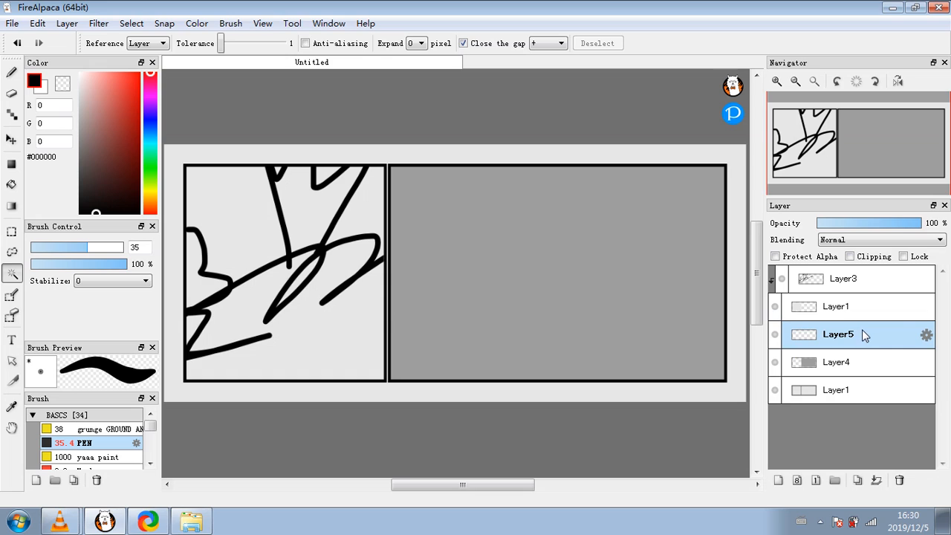
{"action": "left_click", "coordinate": [926, 337]}
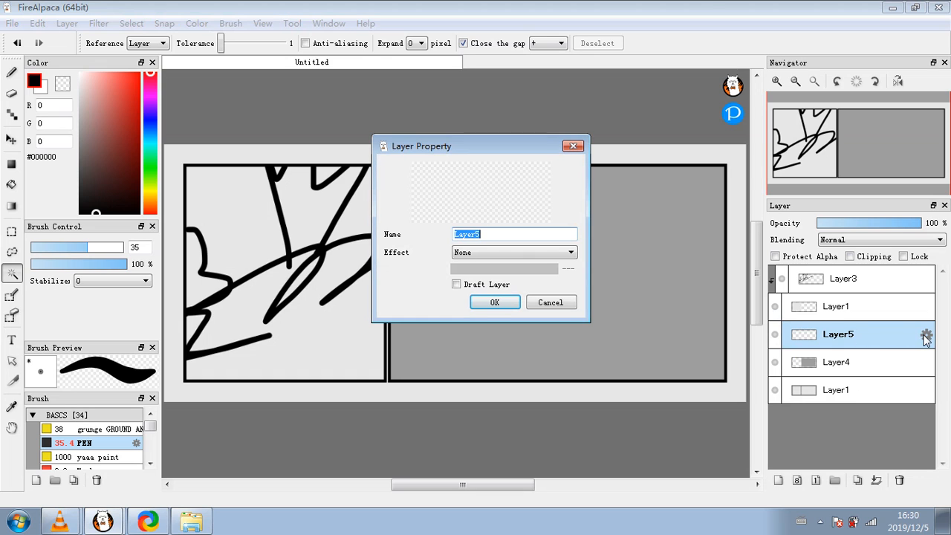
{"action": "left_click", "coordinate": [569, 253]}
{"action": "left_click", "coordinate": [568, 262]}
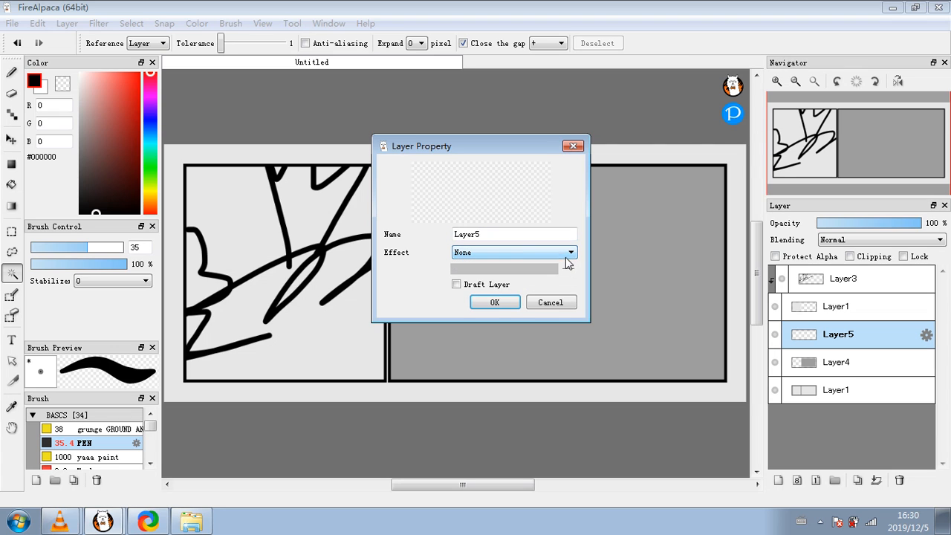
{"action": "left_click", "coordinate": [547, 304]}
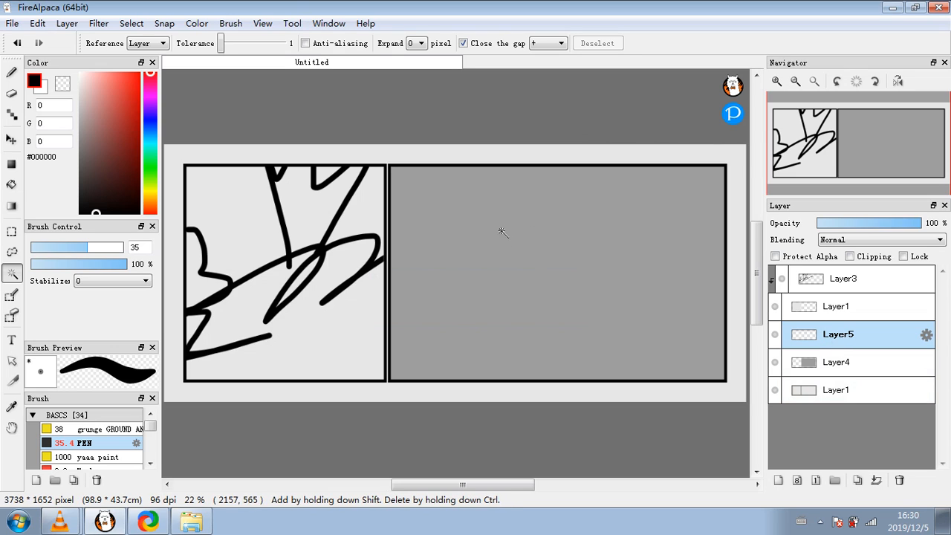
- Clip Layer5 to Layer4 and scribble black pen strokes across the grey right-hand comic panel
{"action": "left_click", "coordinate": [848, 256]}
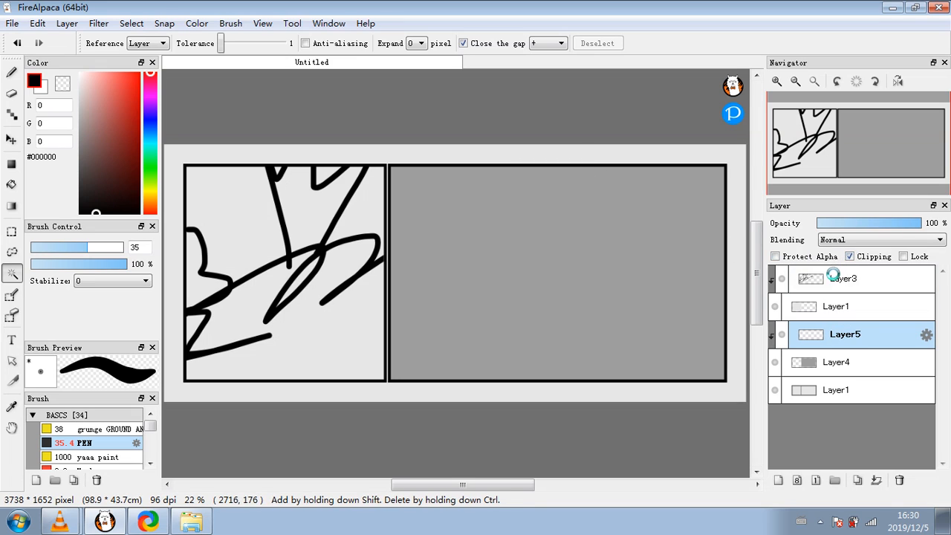
{"action": "left_click", "coordinate": [615, 248]}
{"action": "left_click", "coordinate": [131, 23]}
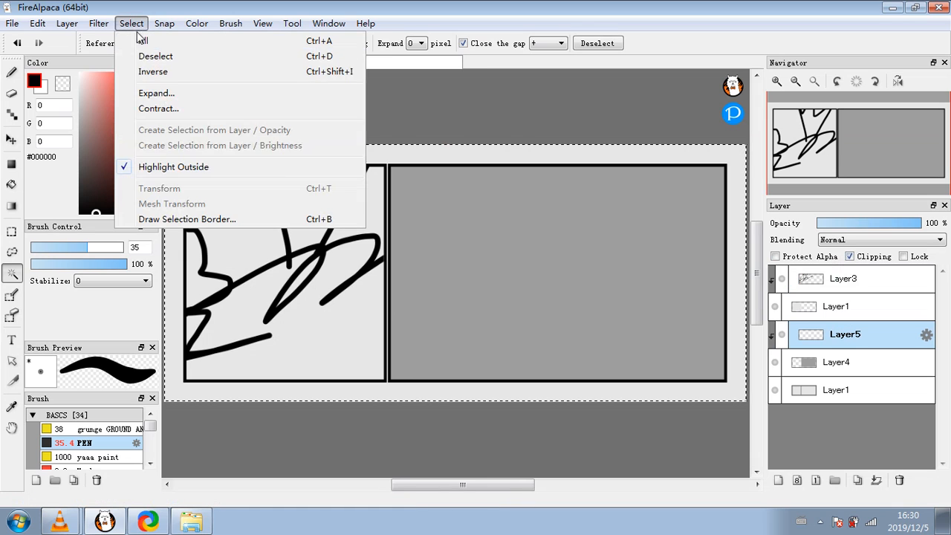
{"action": "left_click", "coordinate": [141, 56]}
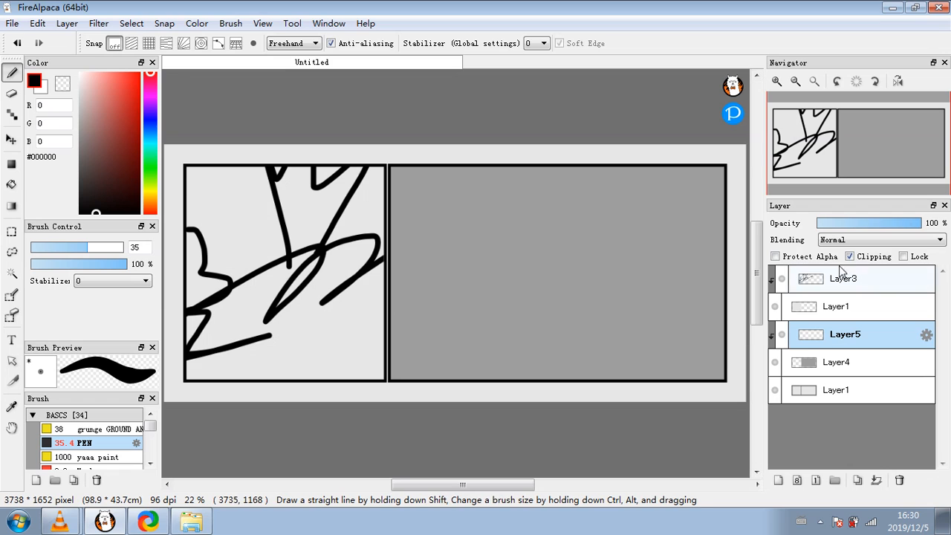
{"action": "mouse_move", "coordinate": [503, 267]}
{"action": "left_mouse_down"}
{"action": "mouse_move", "coordinate": [511, 223]}
{"action": "mouse_move", "coordinate": [575, 245]}
{"action": "mouse_move", "coordinate": [551, 336]}
{"action": "mouse_move", "coordinate": [366, 304]}
{"action": "mouse_move", "coordinate": [435, 277]}
{"action": "mouse_move", "coordinate": [240, 267]}
{"action": "mouse_move", "coordinate": [619, 303]}
{"action": "mouse_move", "coordinate": [434, 310]}
{"action": "left_mouse_up"}
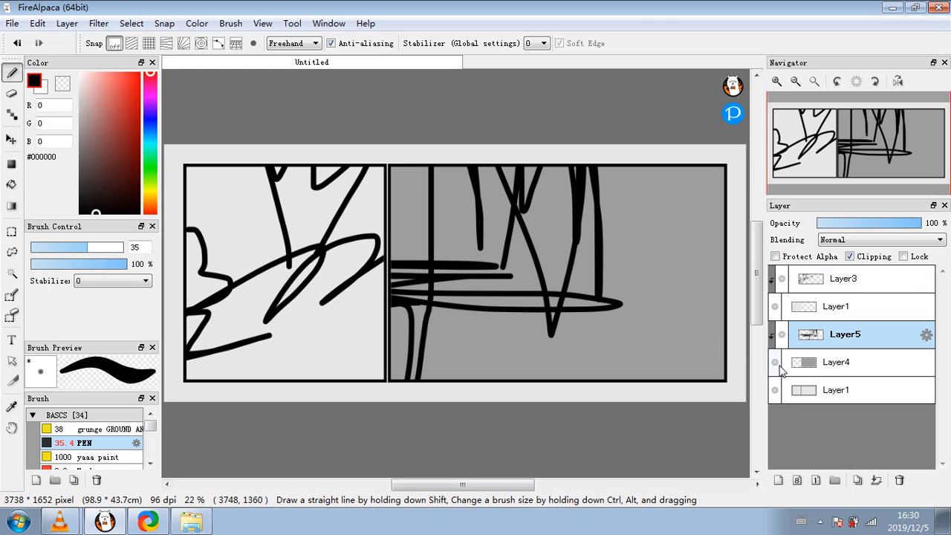
- Toggle Layer4 and the bottom Layer1 to examine how Layer5's clipped strokes depend on the grey fill
{"action": "left_click", "coordinate": [776, 367]}
{"action": "left_click", "coordinate": [776, 368]}
{"action": "left_click", "coordinate": [774, 392]}
{"action": "left_click", "coordinate": [776, 362]}
{"action": "left_click", "coordinate": [776, 363]}
{"action": "left_click", "coordinate": [776, 362]}
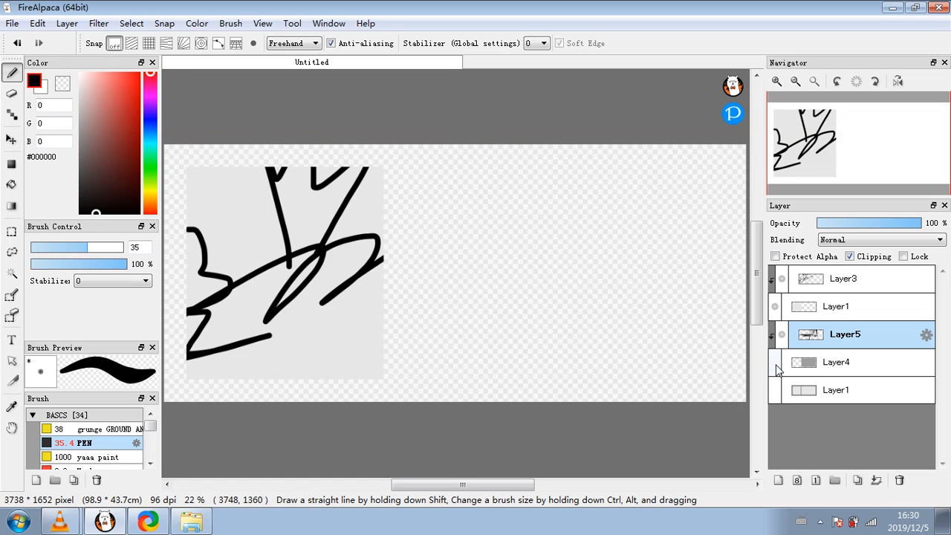
{"action": "left_click", "coordinate": [776, 362]}
- Hide and show Layer5 repeatedly to examine the strokes clipped to the grey panel
{"action": "left_click", "coordinate": [772, 288]}
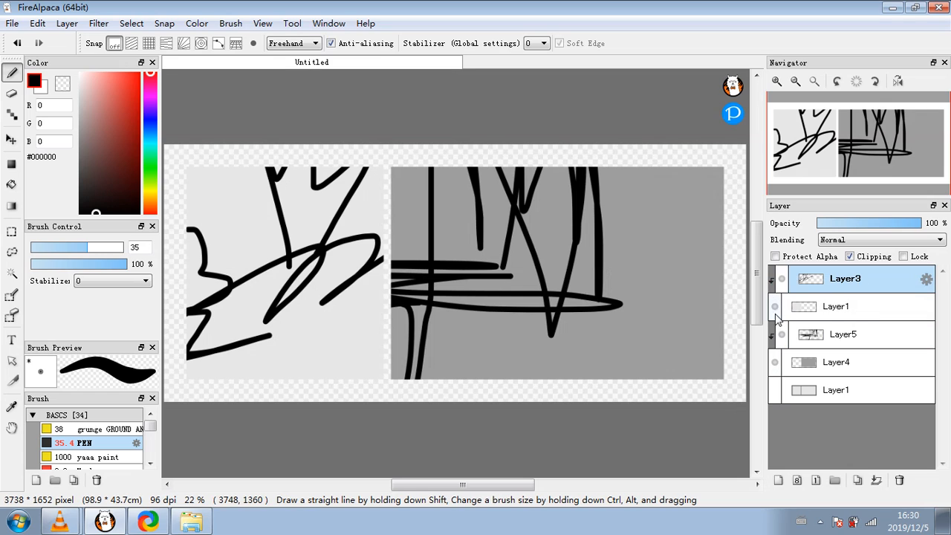
{"action": "left_click", "coordinate": [784, 335]}
{"action": "left_click", "coordinate": [784, 336]}
{"action": "left_click", "coordinate": [783, 336]}
{"action": "left_click", "coordinate": [784, 335]}
{"action": "left_click", "coordinate": [784, 336]}
{"action": "left_click", "coordinate": [783, 336]}
{"action": "left_click", "coordinate": [783, 336]}
{"action": "left_click", "coordinate": [783, 335]}
{"action": "left_click", "coordinate": [784, 336]}
{"action": "left_click", "coordinate": [783, 335]}
- Toggle Layer3, the upper Layer1 and Layer4 to compare the panel contents, and show the bottom Layer1 again
{"action": "left_click", "coordinate": [783, 279]}
{"action": "left_click", "coordinate": [783, 279]}
{"action": "left_click", "coordinate": [784, 279]}
{"action": "left_click", "coordinate": [783, 279]}
{"action": "left_click", "coordinate": [784, 279]}
{"action": "left_click", "coordinate": [783, 279]}
{"action": "left_click", "coordinate": [775, 306]}
{"action": "left_click", "coordinate": [775, 306]}
{"action": "left_click", "coordinate": [775, 362]}
{"action": "left_click", "coordinate": [774, 363]}
{"action": "left_click", "coordinate": [775, 391]}
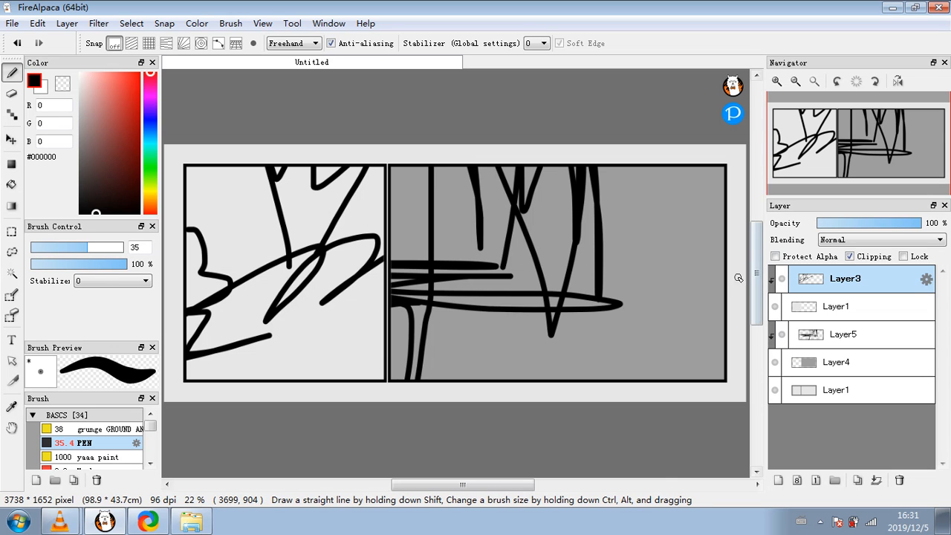
- Add a clipped layer above the upper Layer1 and start painting the left panel's edge shape in red #D05757
{"action": "left_click", "coordinate": [839, 316]}
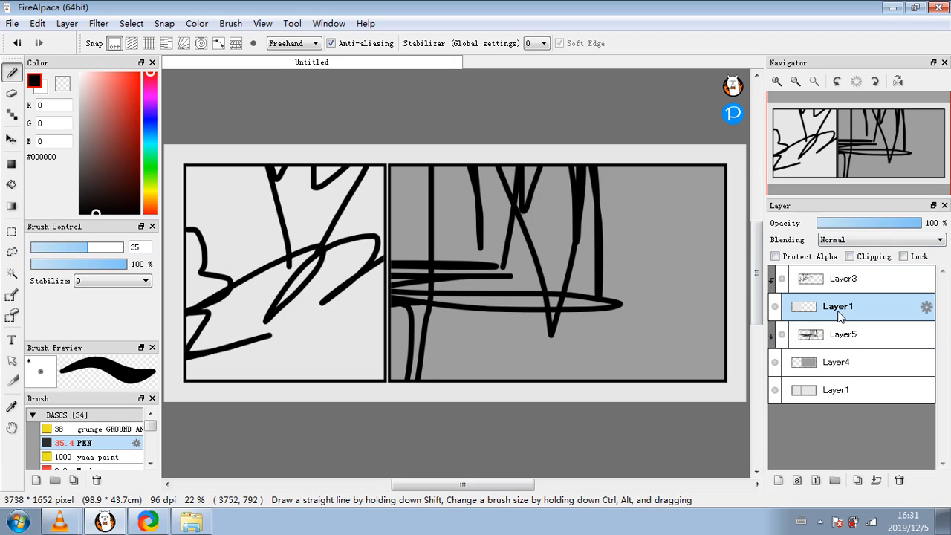
{"action": "left_click", "coordinate": [777, 479]}
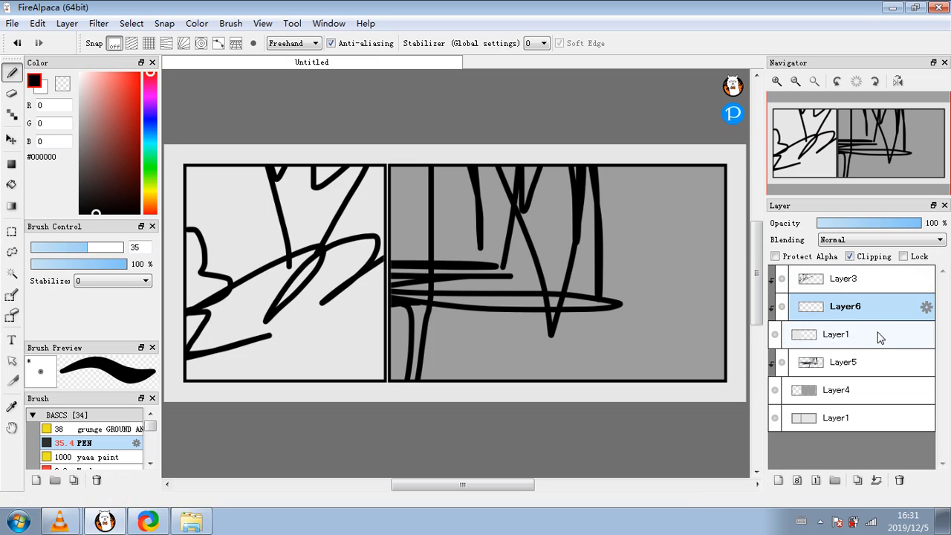
{"action": "left_click", "coordinate": [114, 98]}
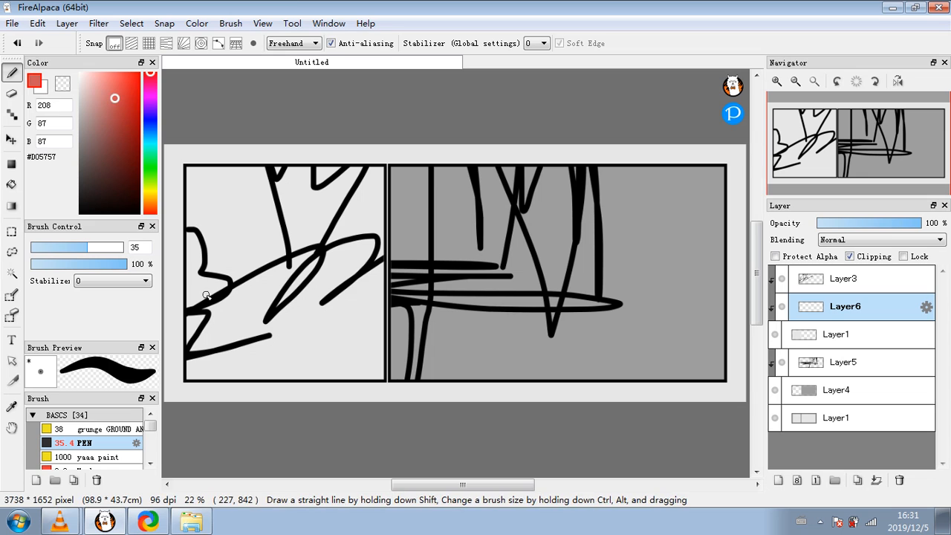
{"action": "mouse_move", "coordinate": [186, 302]}
{"action": "left_mouse_down"}
{"action": "mouse_move", "coordinate": [187, 274]}
{"action": "mouse_move", "coordinate": [201, 292]}
{"action": "mouse_move", "coordinate": [196, 278]}
{"action": "mouse_move", "coordinate": [223, 286]}
{"action": "left_mouse_up"}
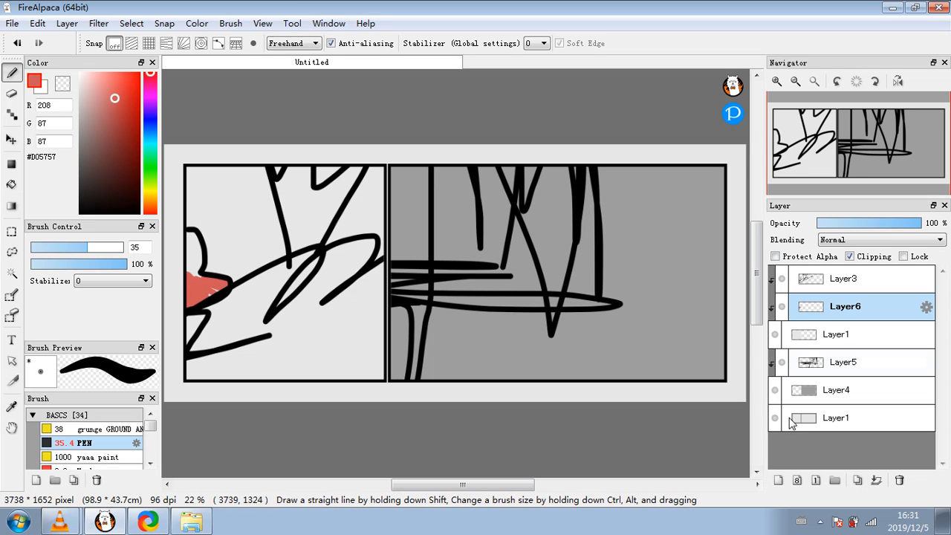
- Finish filling the left panel's edge shape and slanted leaf shape with red, hiding the bottom Layer1 while painting
{"action": "left_click", "coordinate": [775, 418]}
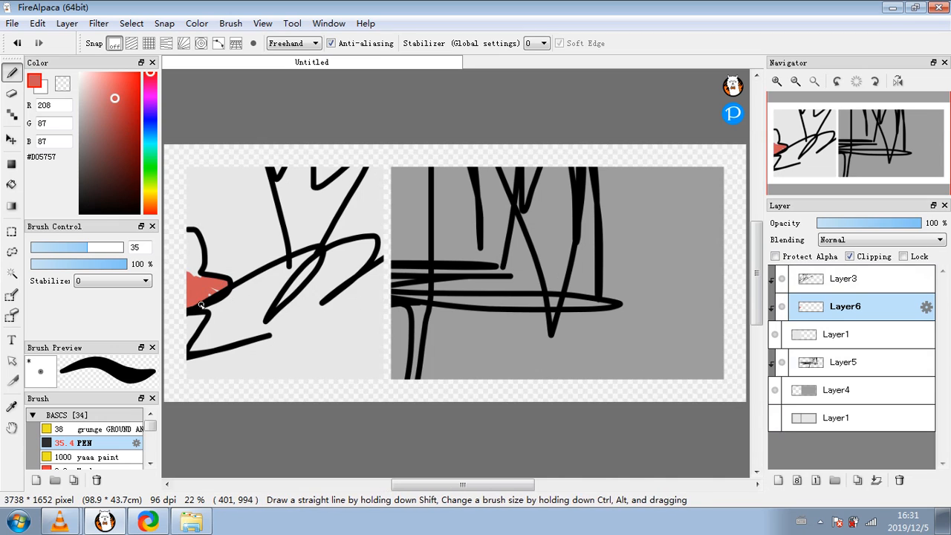
{"action": "mouse_move", "coordinate": [192, 276]}
{"action": "left_mouse_down"}
{"action": "mouse_move", "coordinate": [191, 244]}
{"action": "mouse_move", "coordinate": [198, 257]}
{"action": "left_mouse_up"}
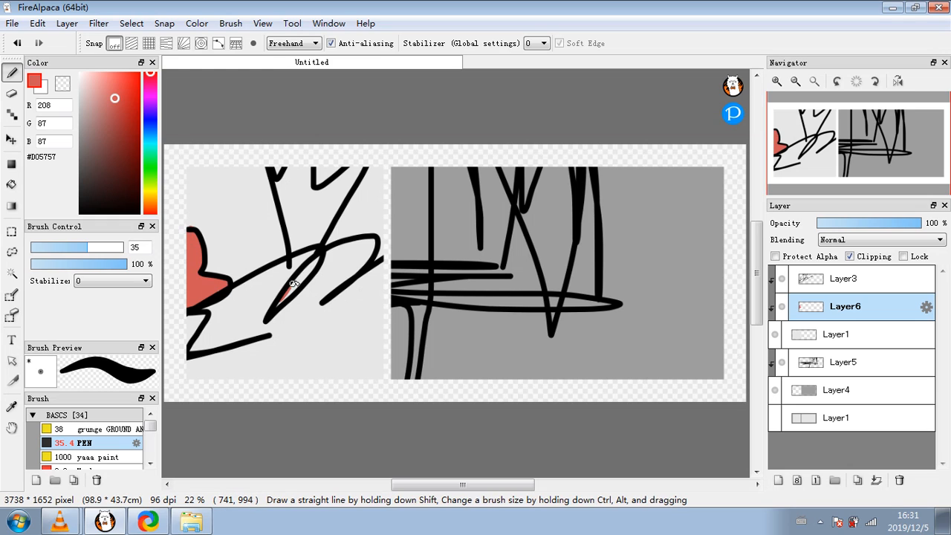
{"action": "mouse_move", "coordinate": [288, 292]}
{"action": "left_mouse_down"}
{"action": "mouse_move", "coordinate": [309, 272]}
{"action": "mouse_move", "coordinate": [290, 295]}
{"action": "left_mouse_up"}
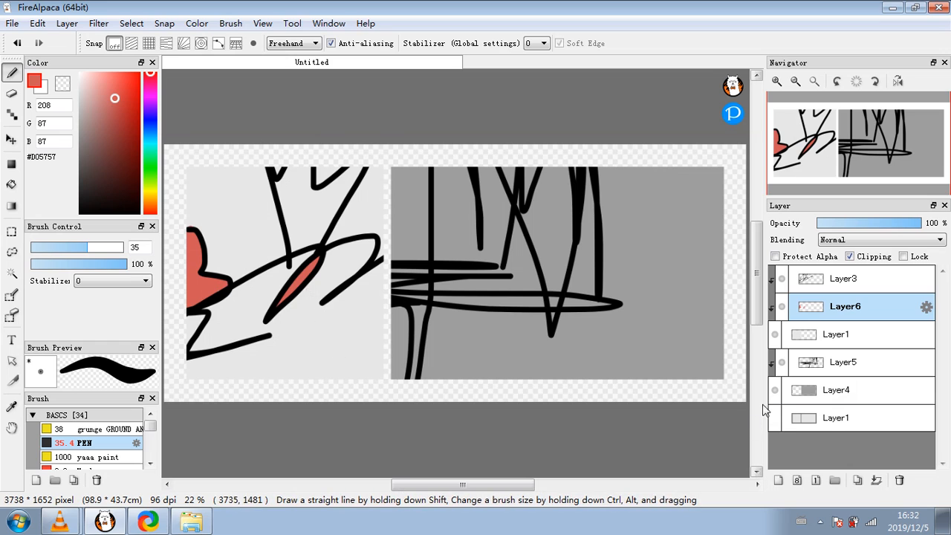
{"action": "left_click", "coordinate": [777, 419]}
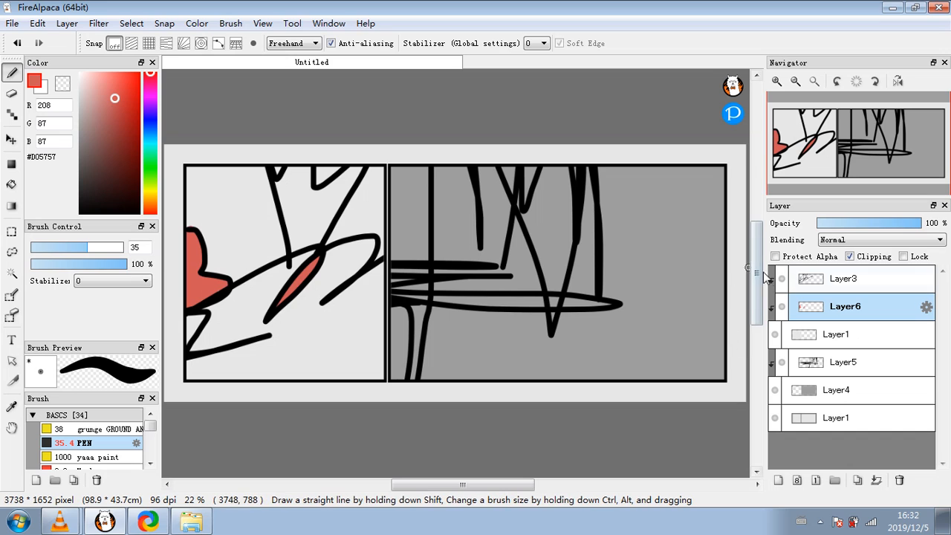
- Hide every layer except the bottom Layer1 containing the panel frames
{"action": "left_click", "coordinate": [782, 307]}
{"action": "left_click", "coordinate": [782, 361]}
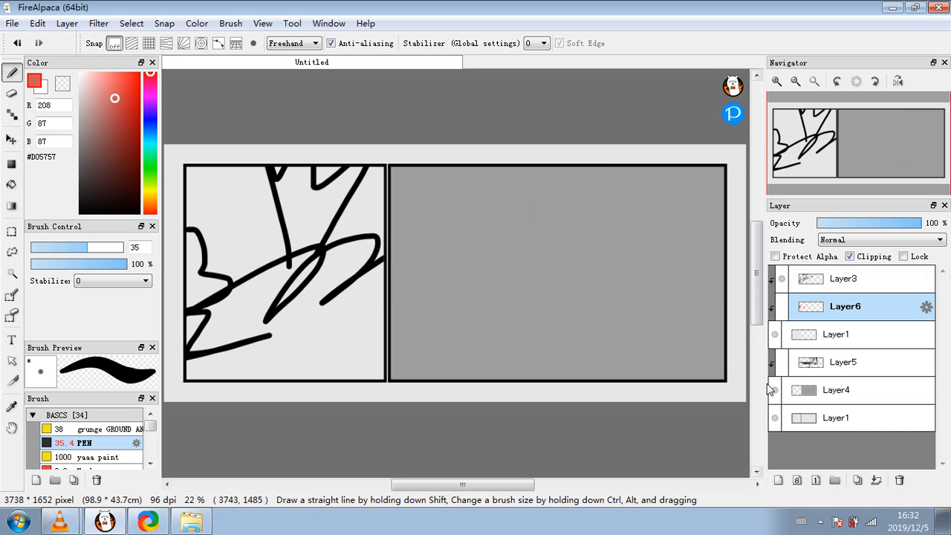
{"action": "left_click", "coordinate": [774, 390]}
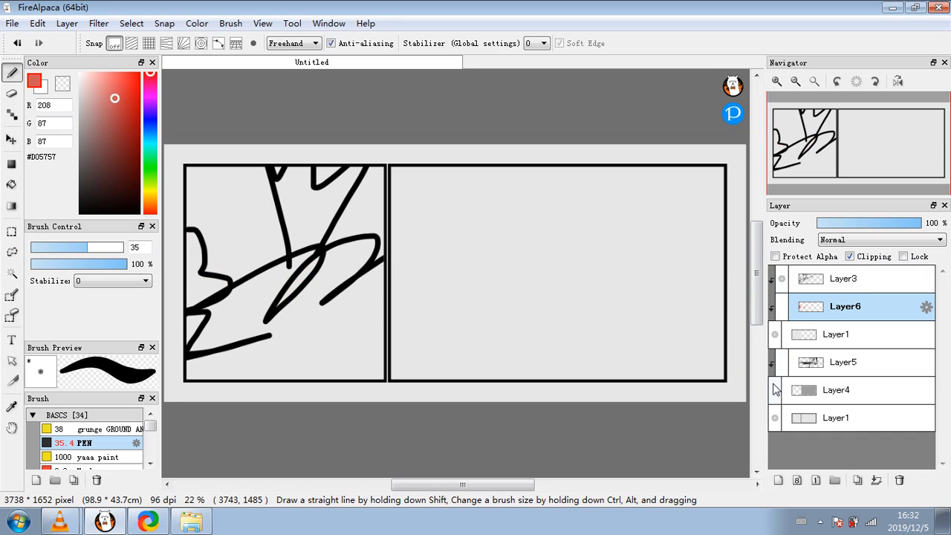
{"action": "left_click", "coordinate": [781, 280]}
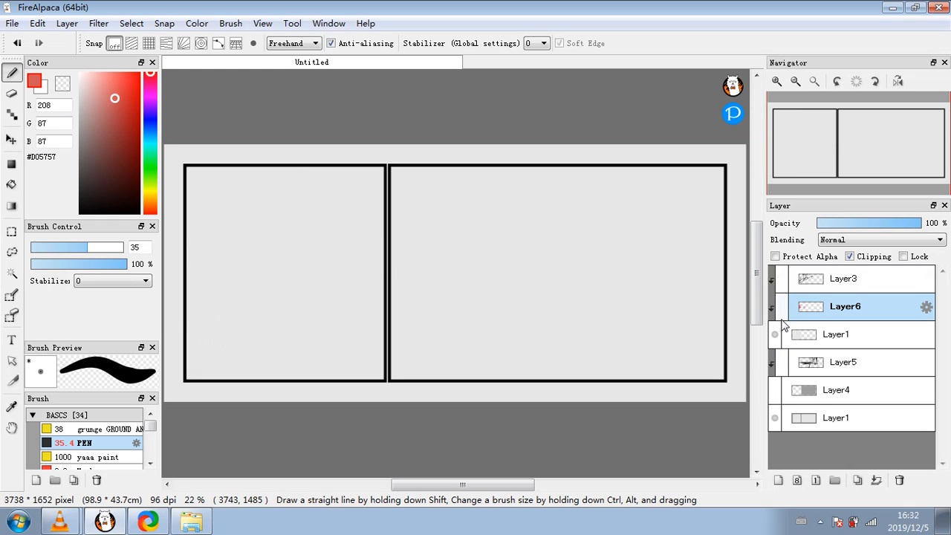
{"action": "left_click", "coordinate": [775, 335]}
{"action": "left_click", "coordinate": [777, 392]}
{"action": "left_click", "coordinate": [777, 391]}
{"action": "left_click", "coordinate": [775, 419]}
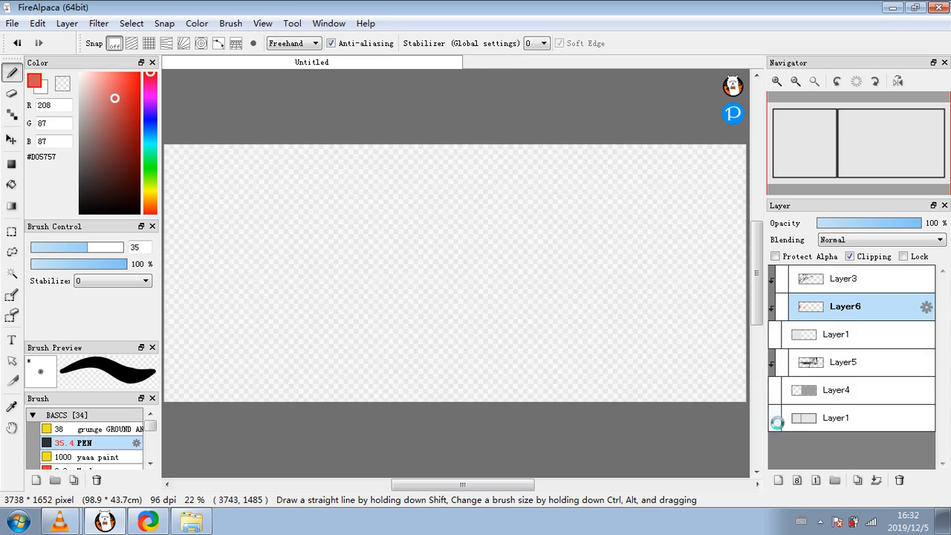
{"action": "left_click", "coordinate": [776, 420]}
{"action": "left_click", "coordinate": [776, 421]}
{"action": "left_click", "coordinate": [776, 420]}
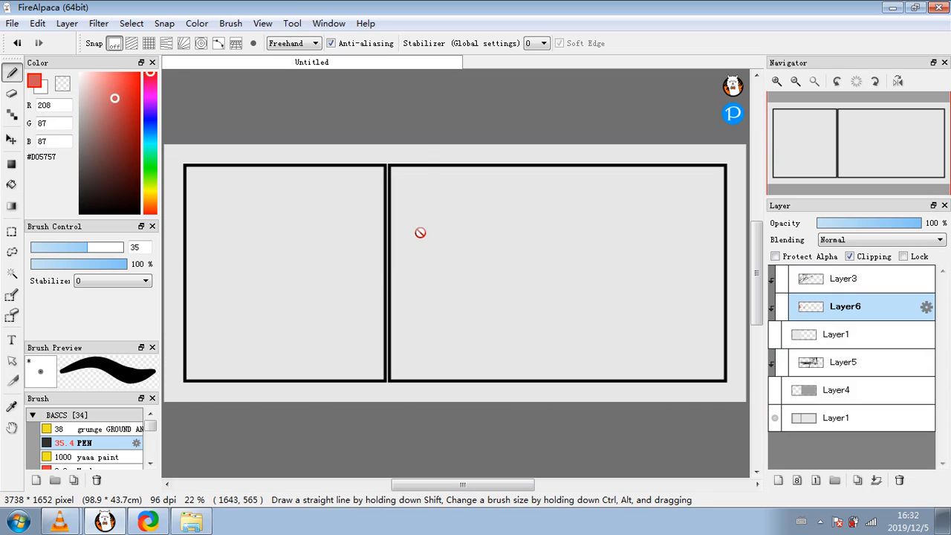
- Clear the mistaken selection made on Layer6 and select the left panel's interior on the bottom Layer1 with the Magic Wand
{"action": "left_click", "coordinate": [11, 275]}
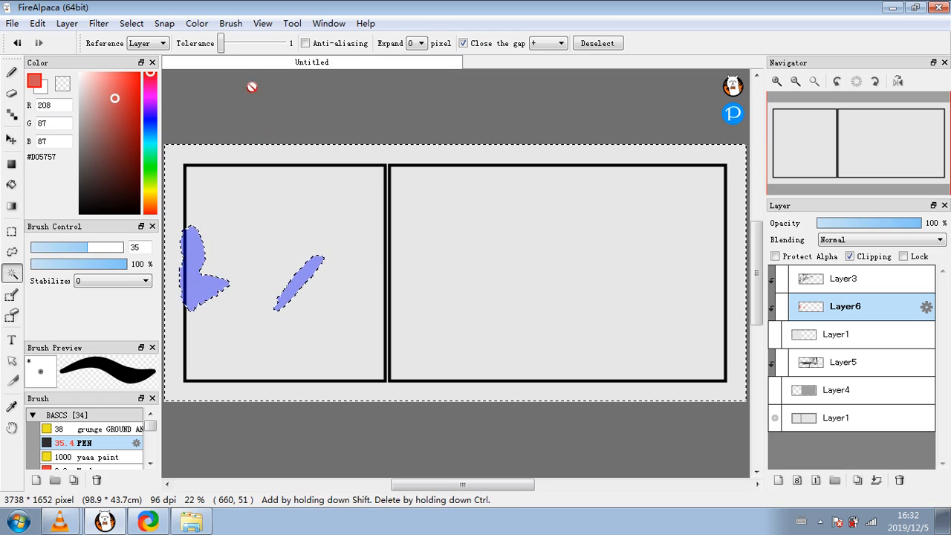
{"action": "left_click", "coordinate": [131, 23]}
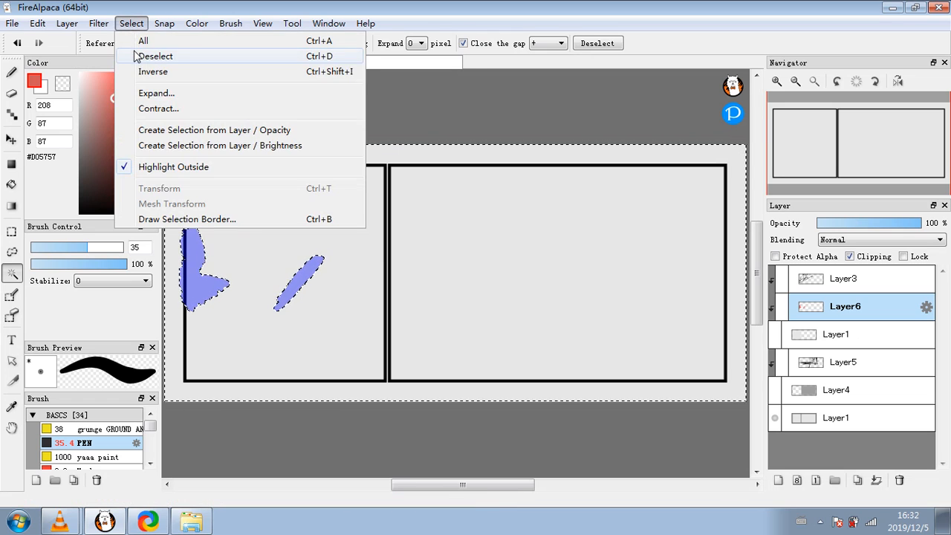
{"action": "left_click", "coordinate": [141, 55]}
{"action": "left_click", "coordinate": [802, 420]}
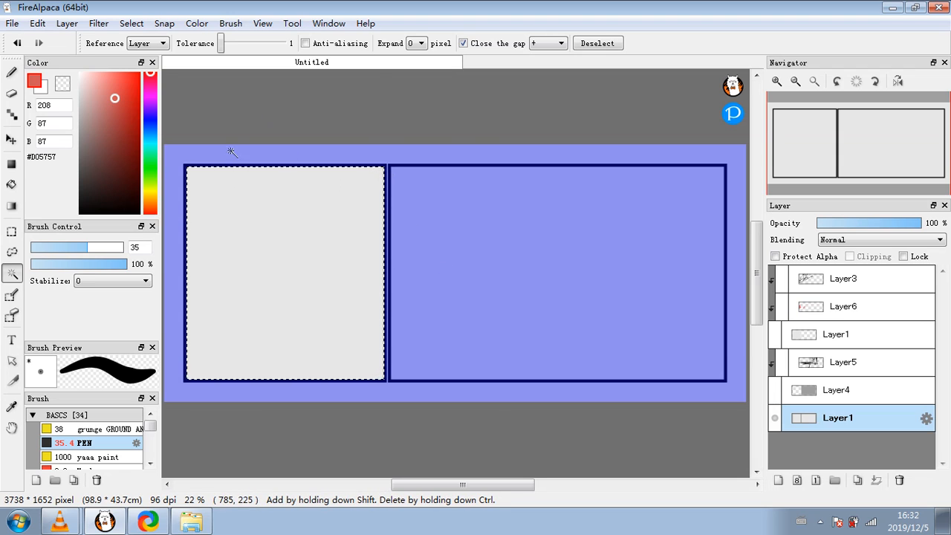
{"action": "left_click", "coordinate": [37, 23]}
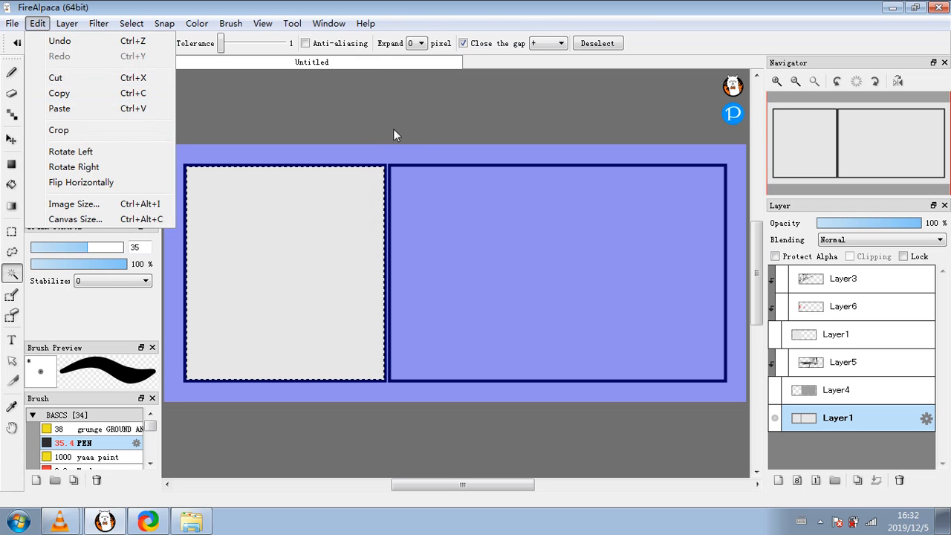
{"action": "left_click", "coordinate": [485, 10]}
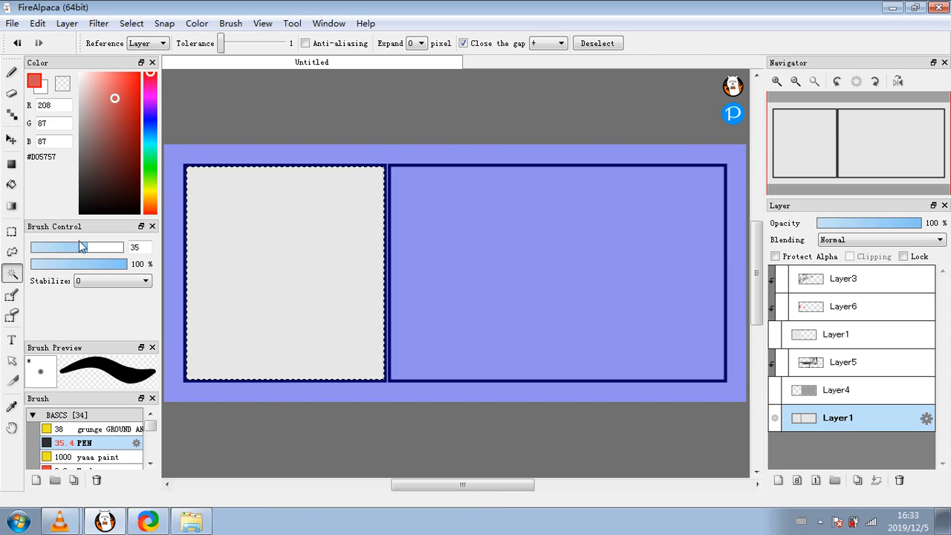
- Choose the size 38 grunge GROUND brush
{"action": "left_click", "coordinate": [115, 429]}
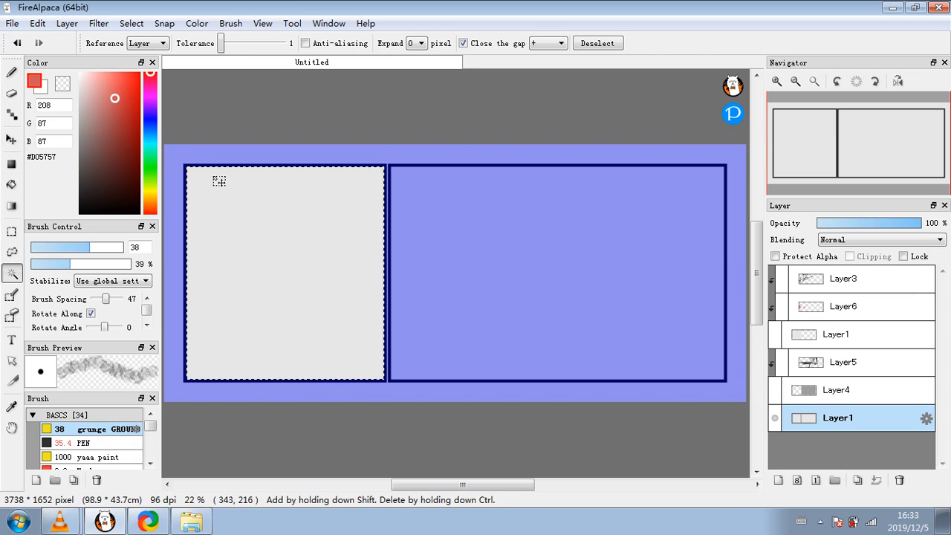
- Add a new layer above Layer3 and make it a clipping layer for painting inside the selected left panel
{"action": "left_click", "coordinate": [11, 73]}
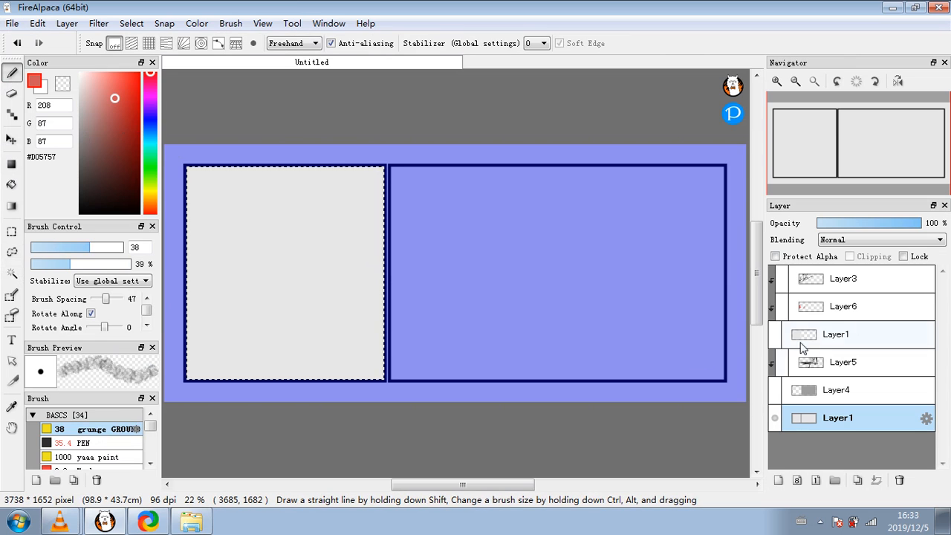
{"action": "left_click", "coordinate": [835, 281]}
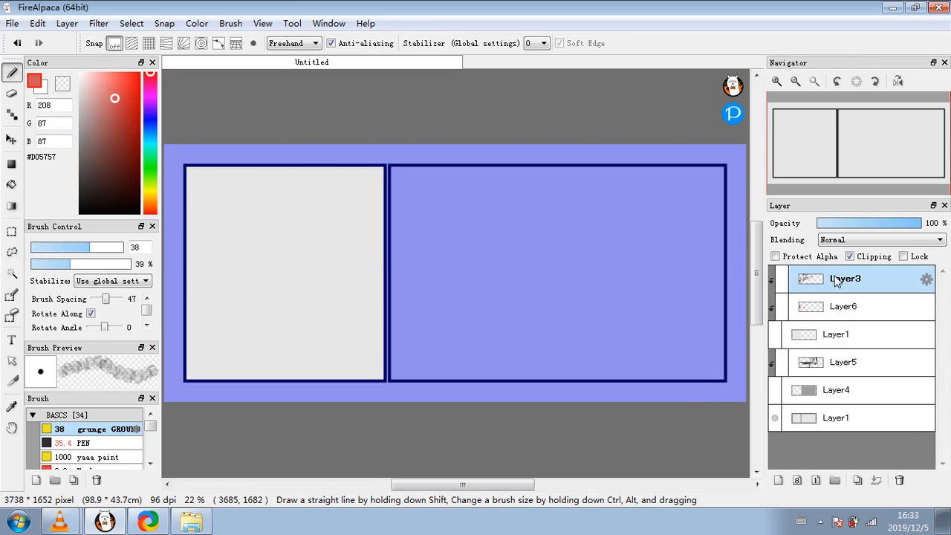
{"action": "left_click", "coordinate": [777, 479]}
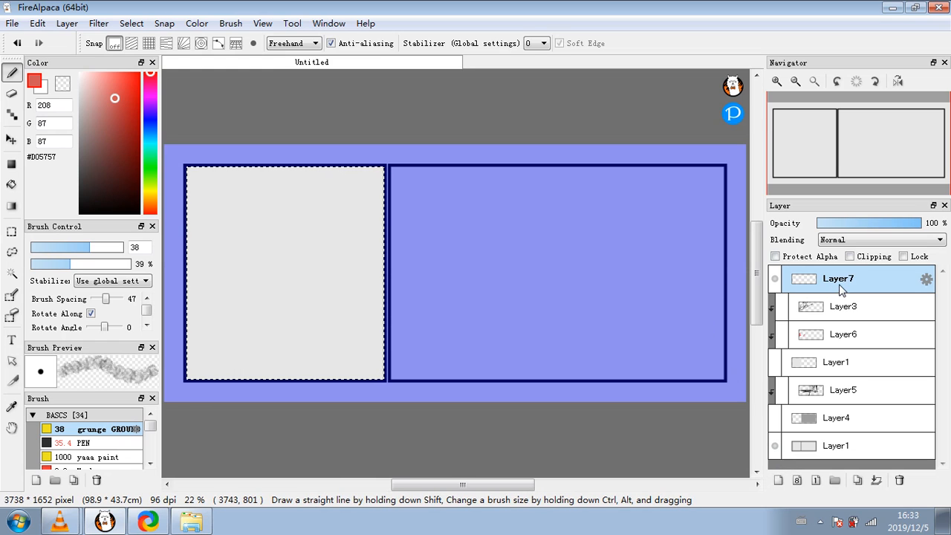
{"action": "left_click", "coordinate": [850, 257]}
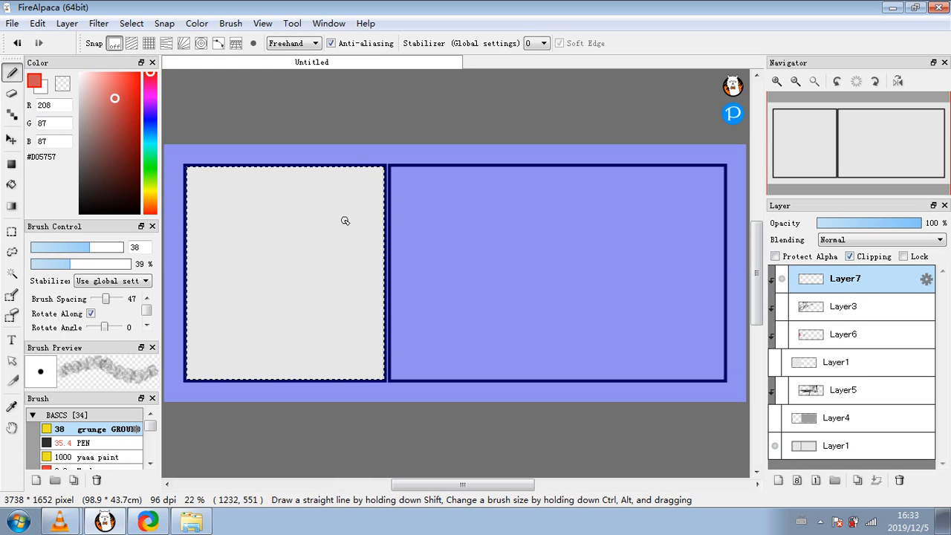
- Paint red grunge texture across the left panel at brush size 458, showing Layer3, Layer6 and the upper Layer1
{"action": "left_click_drag", "start_coordinate": [87, 250], "coordinate": [165, 247]}
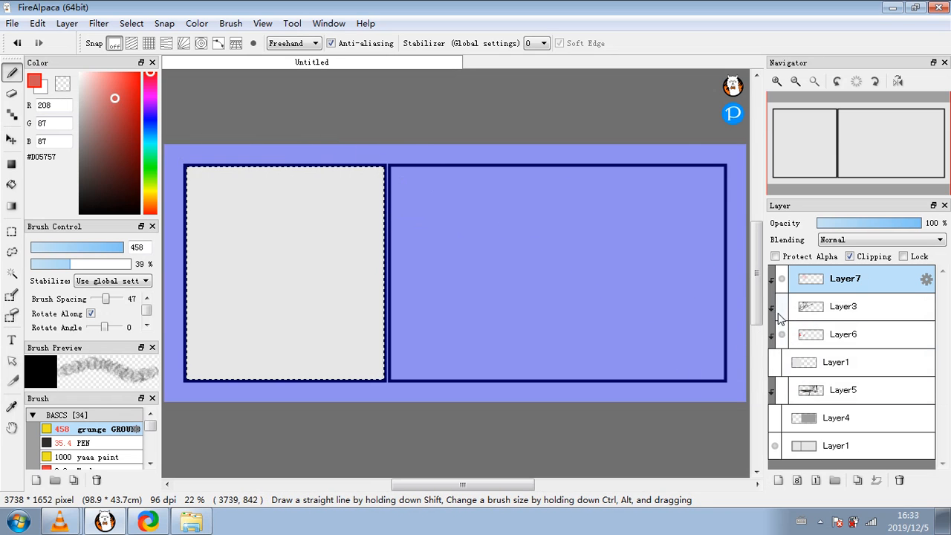
{"action": "left_click", "coordinate": [776, 367]}
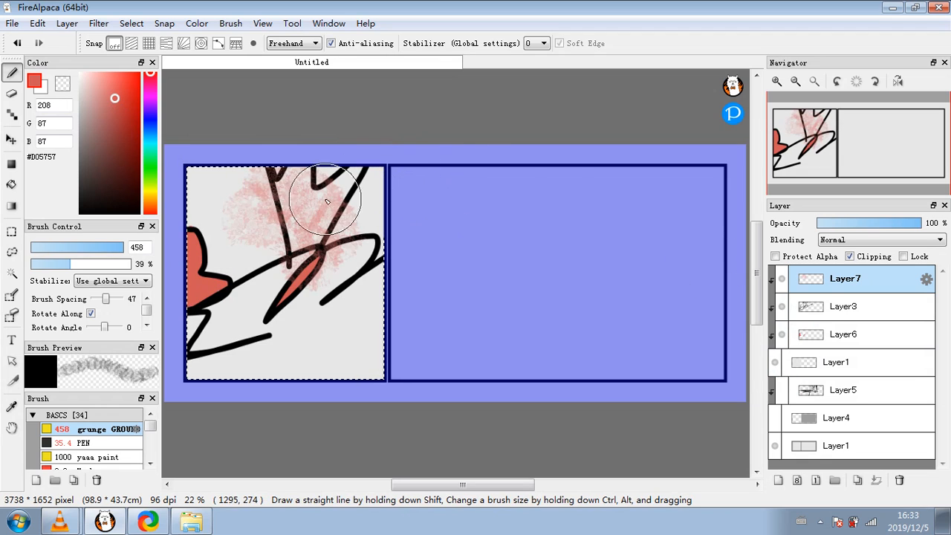
{"action": "mouse_move", "coordinate": [208, 182]}
{"action": "left_mouse_down"}
{"action": "mouse_move", "coordinate": [253, 325]}
{"action": "mouse_move", "coordinate": [279, 365]}
{"action": "mouse_move", "coordinate": [292, 345]}
{"action": "mouse_move", "coordinate": [314, 344]}
{"action": "mouse_move", "coordinate": [354, 316]}
{"action": "mouse_move", "coordinate": [346, 232]}
{"action": "left_mouse_up"}
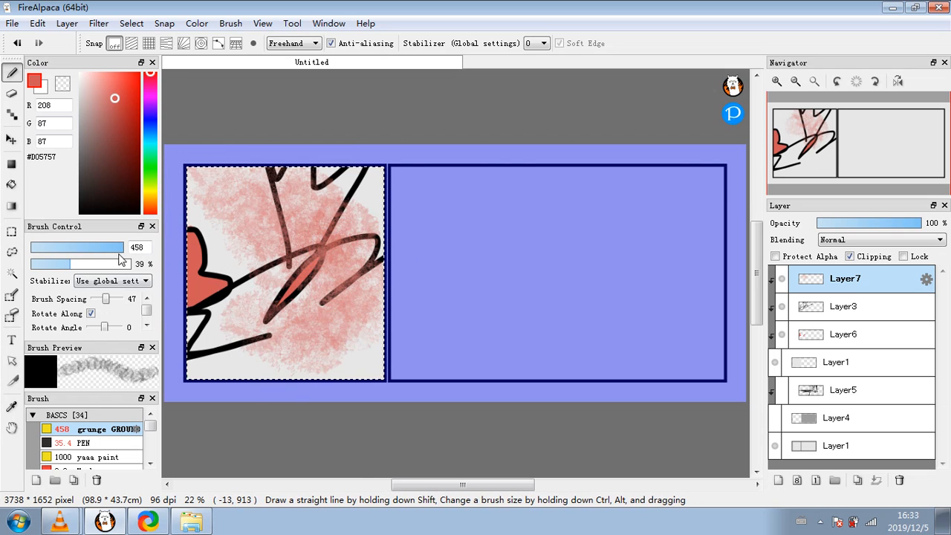
- Paint the left panel with the yaaa paint brush, using soft red at size 1000 and black strokes at size 135
{"action": "scroll", "coordinate": [108, 429], "scroll_direction": "down", "scroll_amount": 1}
{"action": "left_click", "coordinate": [104, 450]}
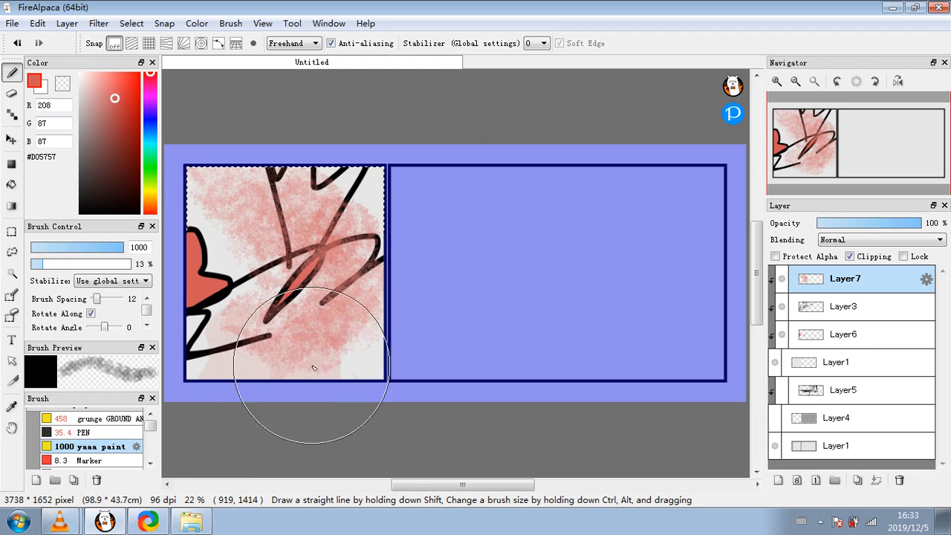
{"action": "mouse_move", "coordinate": [314, 365]}
{"action": "left_mouse_down"}
{"action": "mouse_move", "coordinate": [257, 369]}
{"action": "mouse_move", "coordinate": [241, 208]}
{"action": "mouse_move", "coordinate": [300, 195]}
{"action": "mouse_move", "coordinate": [249, 191]}
{"action": "left_mouse_up"}
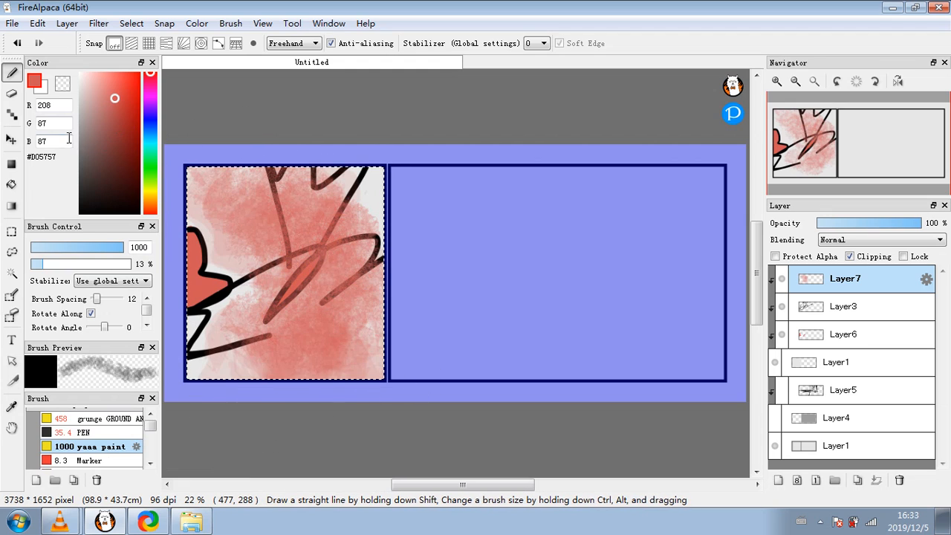
{"action": "mouse_move", "coordinate": [99, 148]}
{"action": "left_mouse_down"}
{"action": "mouse_move", "coordinate": [81, 260]}
{"action": "mouse_move", "coordinate": [120, 249]}
{"action": "left_mouse_up"}
{"action": "left_click_drag", "start_coordinate": [340, 239], "coordinate": [321, 343]}
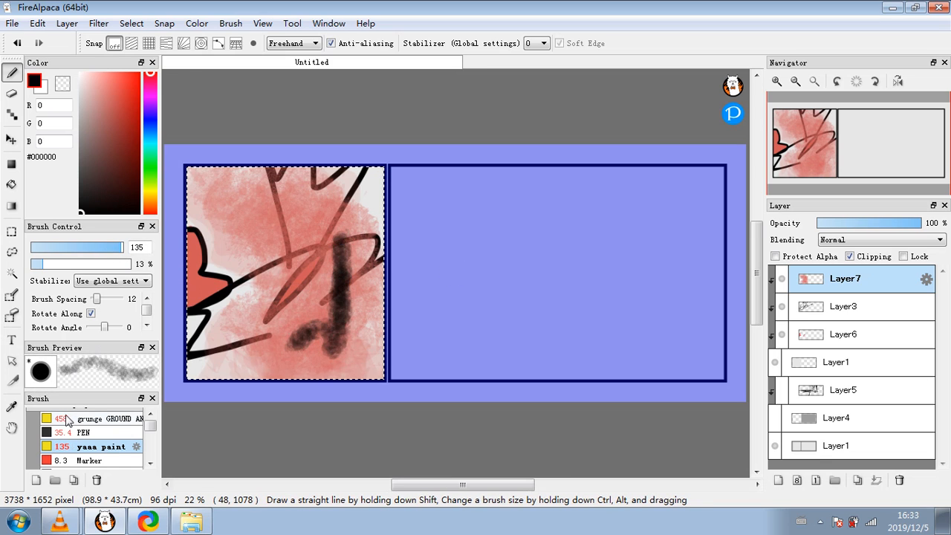
- Scribble black lines all over the left panel with the THICK THIN brush at size 36
{"action": "scroll", "coordinate": [95, 446], "scroll_direction": "down", "scroll_amount": 1}
{"action": "scroll", "coordinate": [98, 455], "scroll_direction": "down", "scroll_amount": 4}
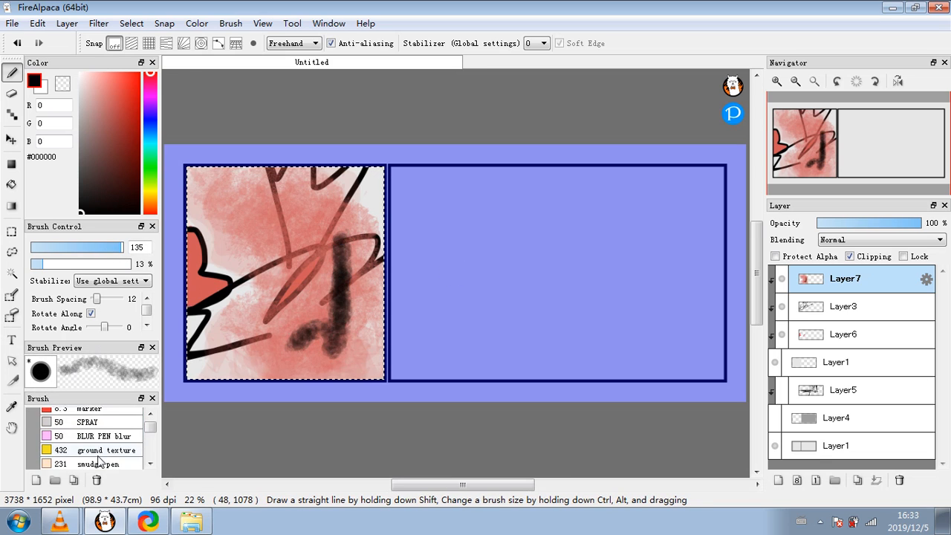
{"action": "scroll", "coordinate": [101, 459], "scroll_direction": "up", "scroll_amount": 5}
{"action": "scroll", "coordinate": [101, 463], "scroll_direction": "down", "scroll_amount": 6}
{"action": "scroll", "coordinate": [102, 461], "scroll_direction": "down", "scroll_amount": 6}
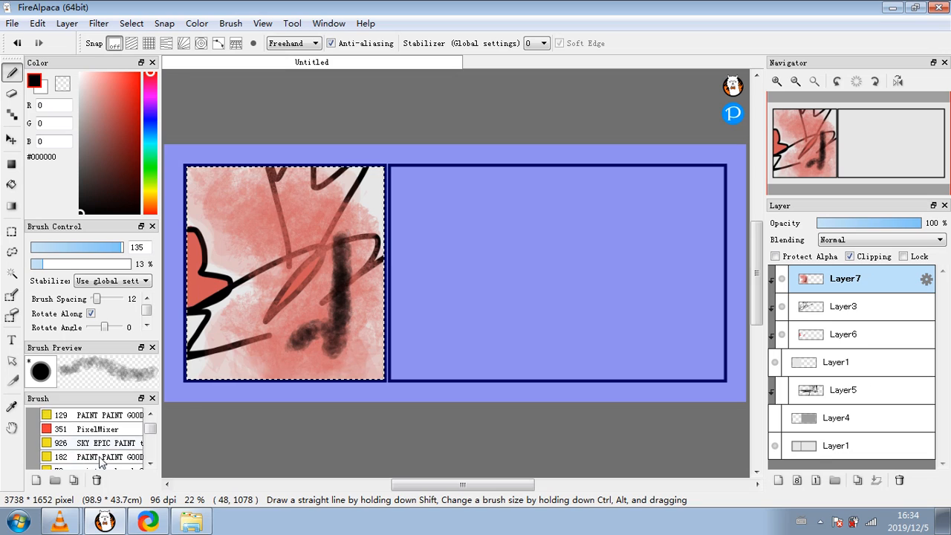
{"action": "left_click", "coordinate": [108, 439]}
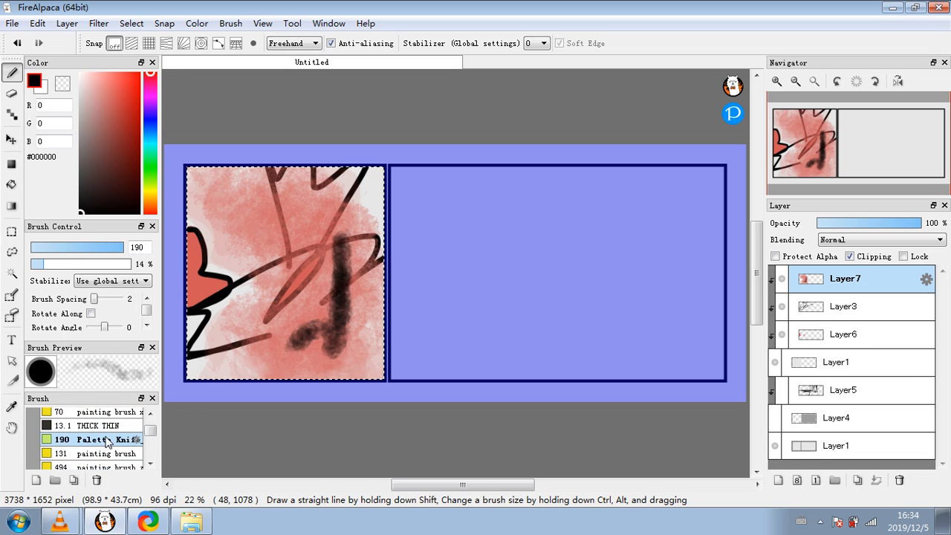
{"action": "left_click", "coordinate": [113, 425]}
{"action": "left_click", "coordinate": [88, 246]}
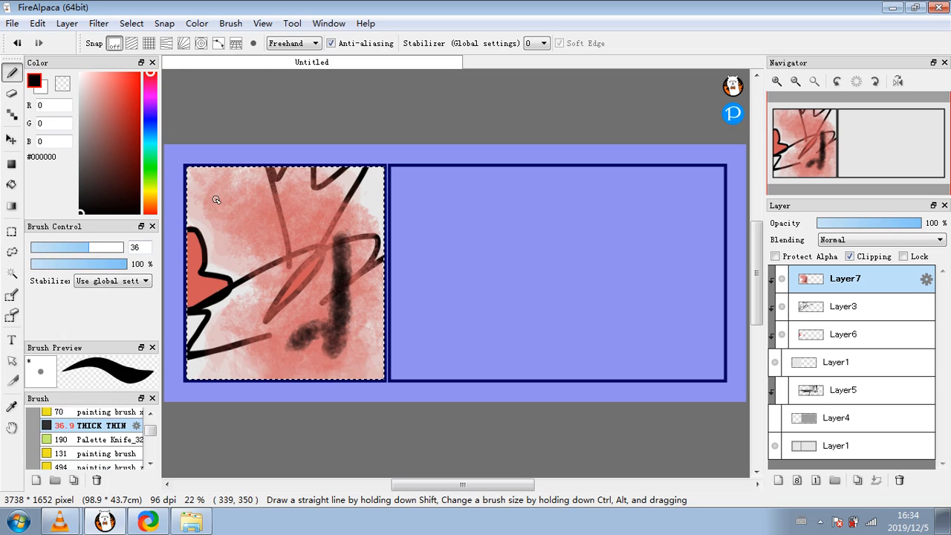
{"action": "mouse_move", "coordinate": [231, 206]}
{"action": "left_mouse_down"}
{"action": "mouse_move", "coordinate": [344, 287]}
{"action": "mouse_move", "coordinate": [204, 225]}
{"action": "mouse_move", "coordinate": [353, 306]}
{"action": "mouse_move", "coordinate": [310, 302]}
{"action": "mouse_move", "coordinate": [279, 382]}
{"action": "mouse_move", "coordinate": [338, 196]}
{"action": "mouse_move", "coordinate": [265, 360]}
{"action": "mouse_move", "coordinate": [237, 178]}
{"action": "mouse_move", "coordinate": [424, 378]}
{"action": "mouse_move", "coordinate": [310, 334]}
{"action": "mouse_move", "coordinate": [238, 178]}
{"action": "mouse_move", "coordinate": [233, 205]}
{"action": "mouse_move", "coordinate": [500, 363]}
{"action": "mouse_move", "coordinate": [539, 355]}
{"action": "mouse_move", "coordinate": [349, 223]}
{"action": "mouse_move", "coordinate": [342, 194]}
{"action": "mouse_move", "coordinate": [215, 316]}
{"action": "left_mouse_up"}
{"action": "left_click_drag", "start_coordinate": [238, 272], "coordinate": [245, 256]}
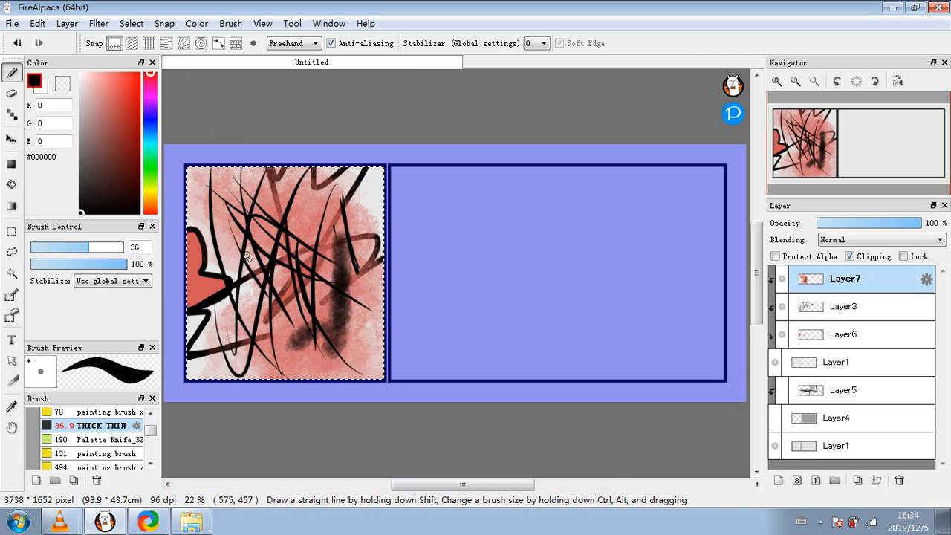
{"action": "mouse_move", "coordinate": [246, 320]}
{"action": "left_mouse_down"}
{"action": "mouse_move", "coordinate": [323, 341]}
{"action": "mouse_move", "coordinate": [275, 160]}
{"action": "mouse_move", "coordinate": [376, 380]}
{"action": "mouse_move", "coordinate": [357, 272]}
{"action": "left_mouse_up"}
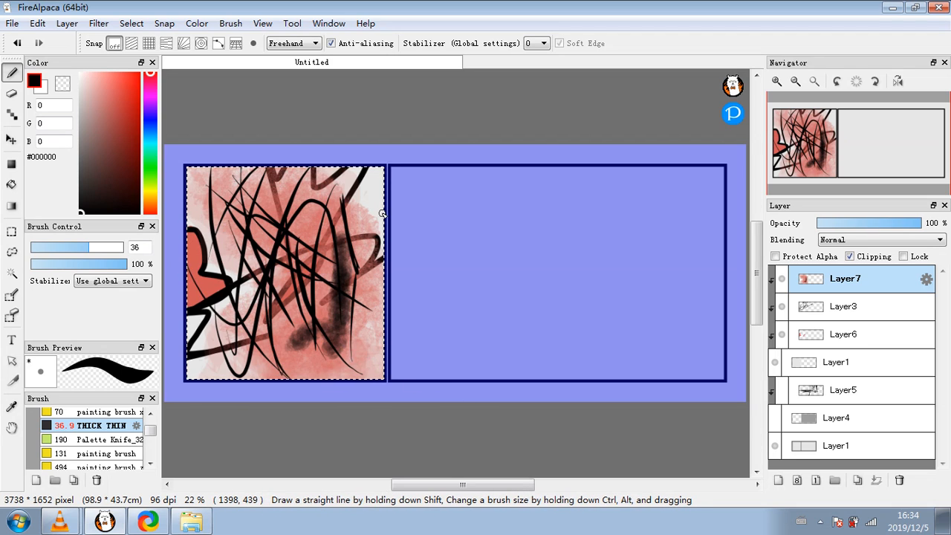
{"action": "mouse_move", "coordinate": [288, 281]}
{"action": "left_mouse_down"}
{"action": "mouse_move", "coordinate": [321, 372]}
{"action": "mouse_move", "coordinate": [345, 293]}
{"action": "left_mouse_up"}
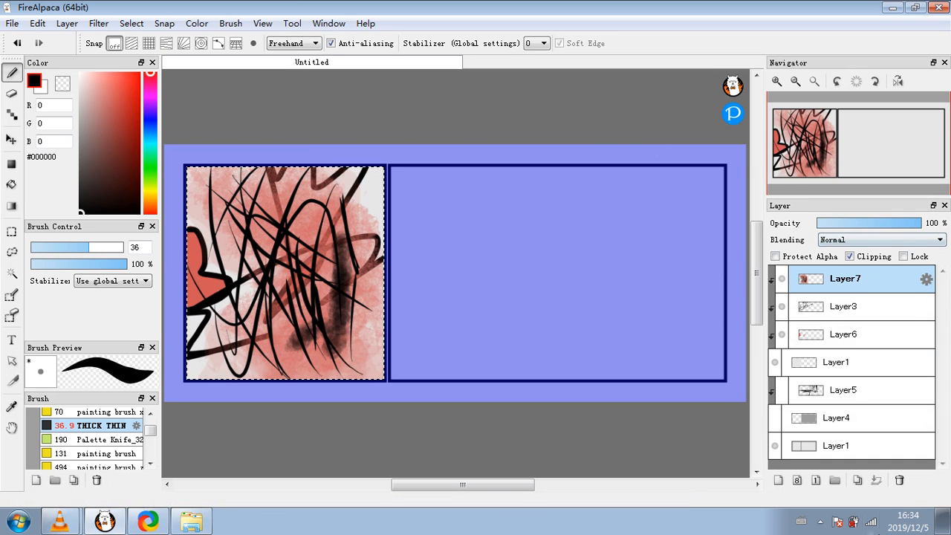
- Delete all the drawing and fill layers above the bottom Layer1 that holds the panel frames
{"action": "left_click", "coordinate": [899, 480]}
{"action": "left_click", "coordinate": [898, 480]}
{"action": "left_click", "coordinate": [899, 480]}
{"action": "left_click", "coordinate": [898, 480]}
{"action": "left_click", "coordinate": [898, 480]}
{"action": "left_click", "coordinate": [898, 480]}
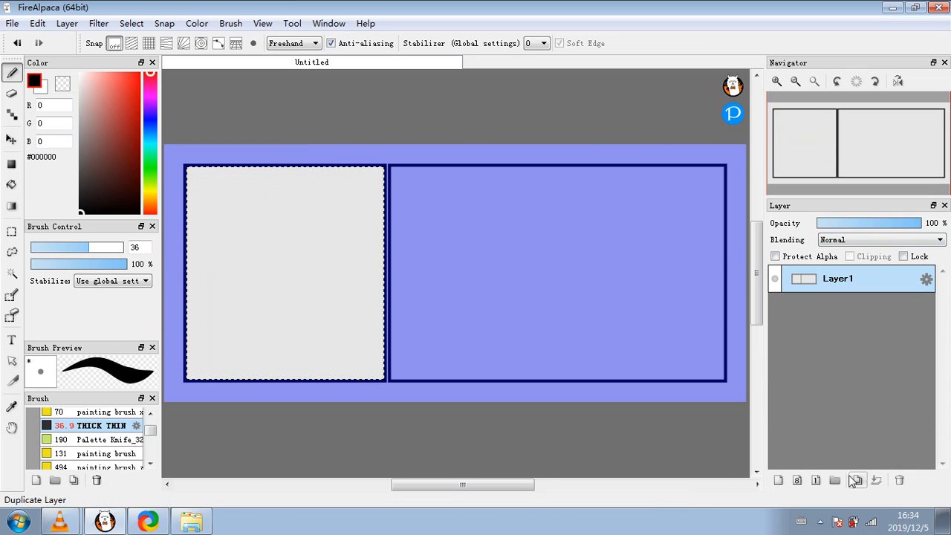
- Replace the panel-frame Layer1 with a new blank layer and clear the remaining selection
{"action": "left_click", "coordinate": [778, 479]}
{"action": "left_click", "coordinate": [860, 310]}
{"action": "left_click", "coordinate": [899, 480]}
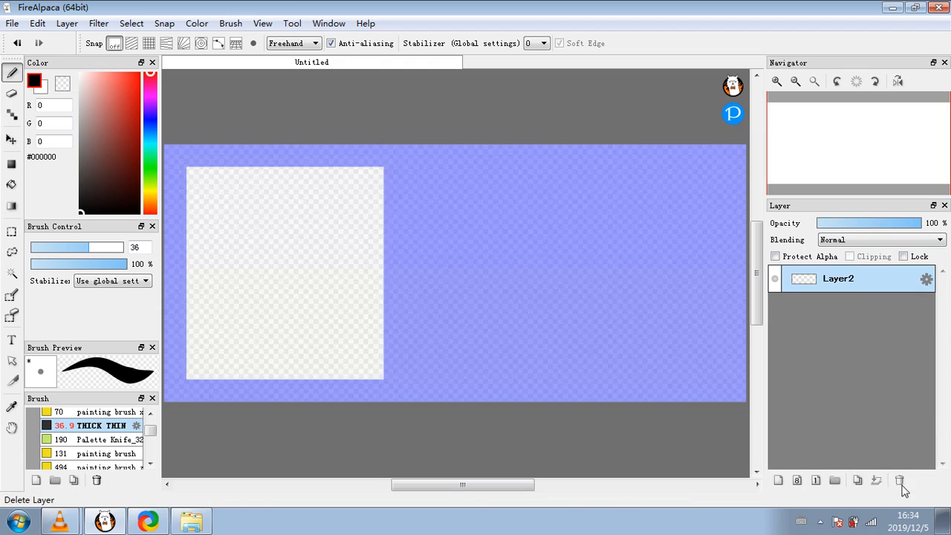
{"action": "left_click", "coordinate": [132, 26]}
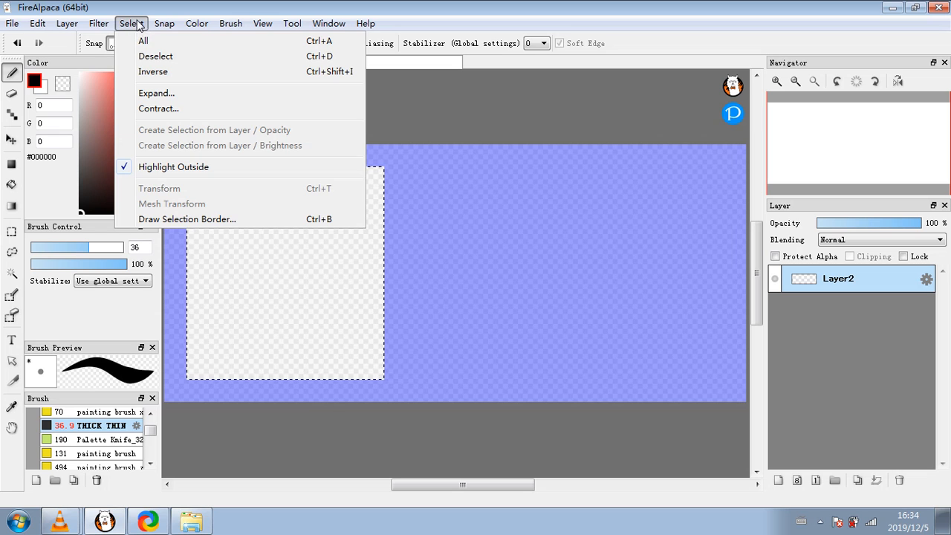
{"action": "left_click", "coordinate": [151, 56]}
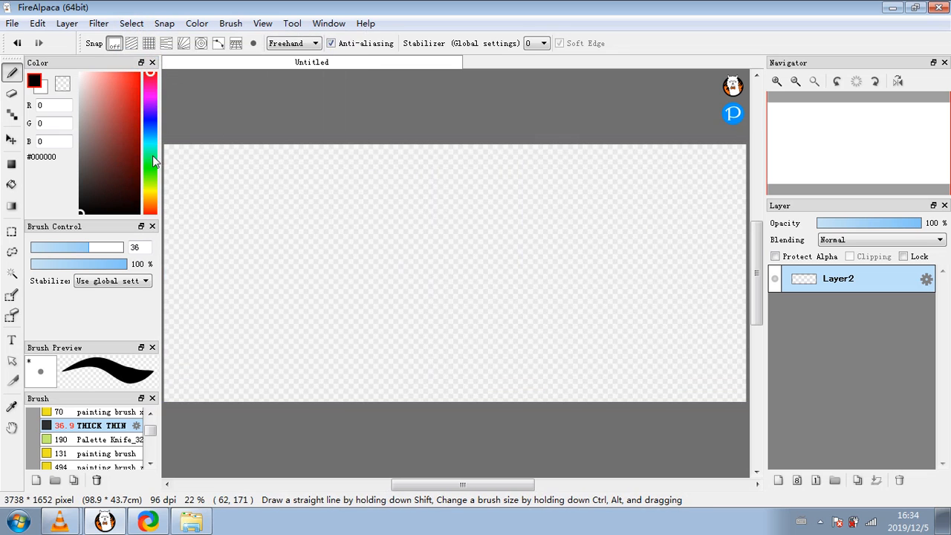
- Fill the blank layer with light grey #E9E9E9 and add a new empty layer above it
{"action": "left_click", "coordinate": [79, 90]}
{"action": "left_click", "coordinate": [80, 84]}
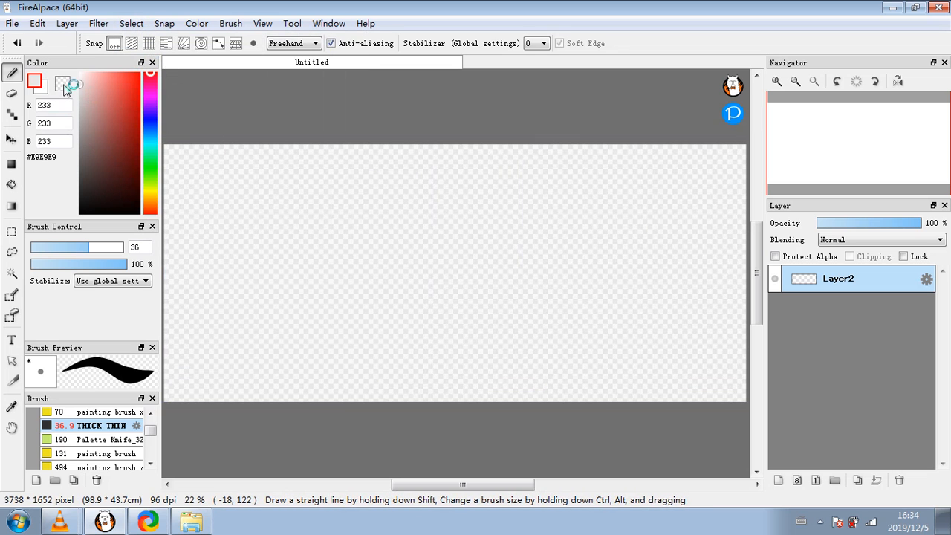
{"action": "left_click", "coordinate": [11, 184]}
{"action": "left_click", "coordinate": [226, 191]}
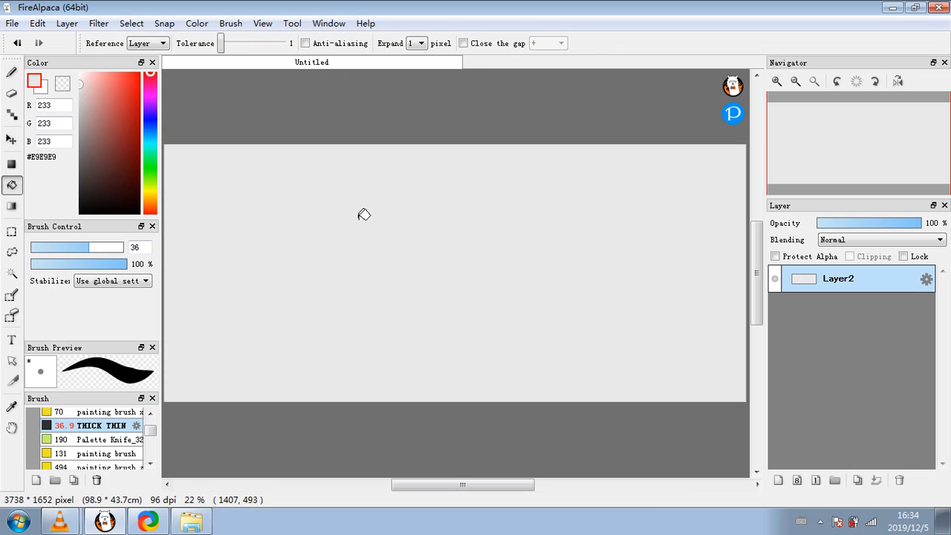
{"action": "left_click", "coordinate": [80, 89]}
{"action": "left_click_drag", "start_coordinate": [79, 88], "coordinate": [73, 84]}
{"action": "left_click", "coordinate": [352, 235]}
{"action": "left_click", "coordinate": [778, 480]}
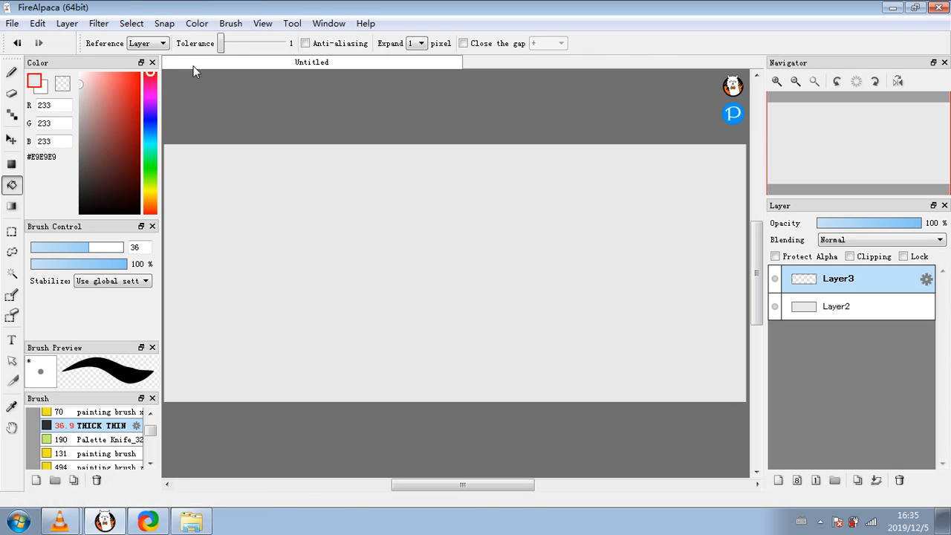
- Turn on 3D Perspective Snap for the brush and add a 3D Perspective object to the canvas
{"action": "key", "text": "b"}
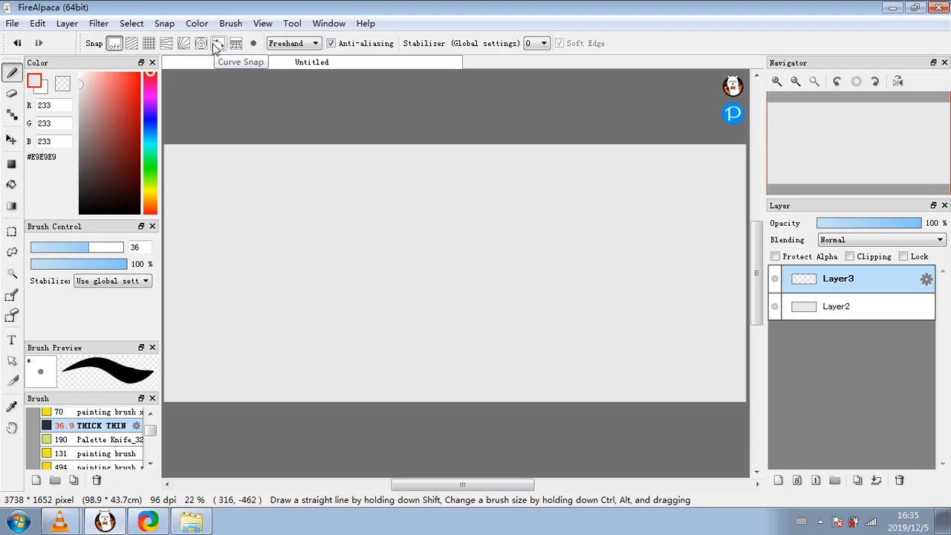
{"action": "left_click", "coordinate": [236, 43]}
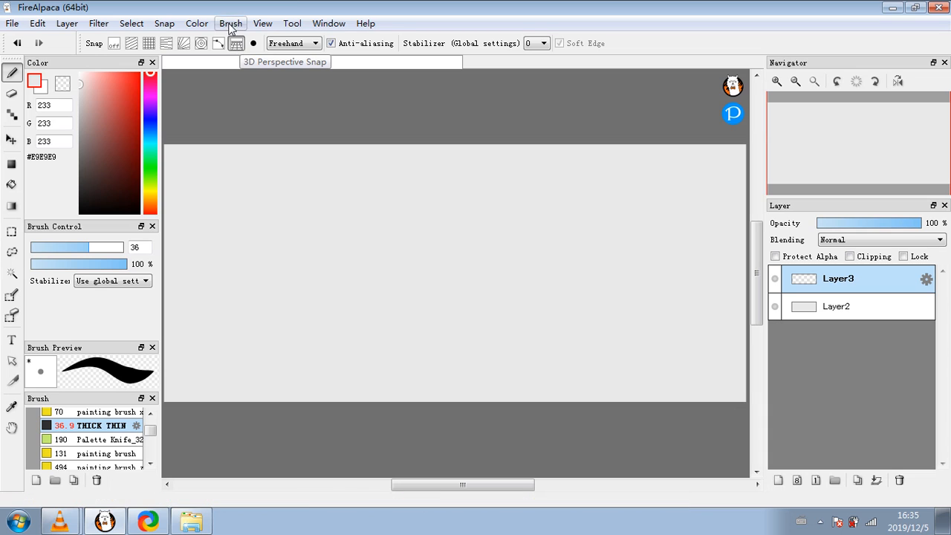
{"action": "left_click", "coordinate": [261, 24]}
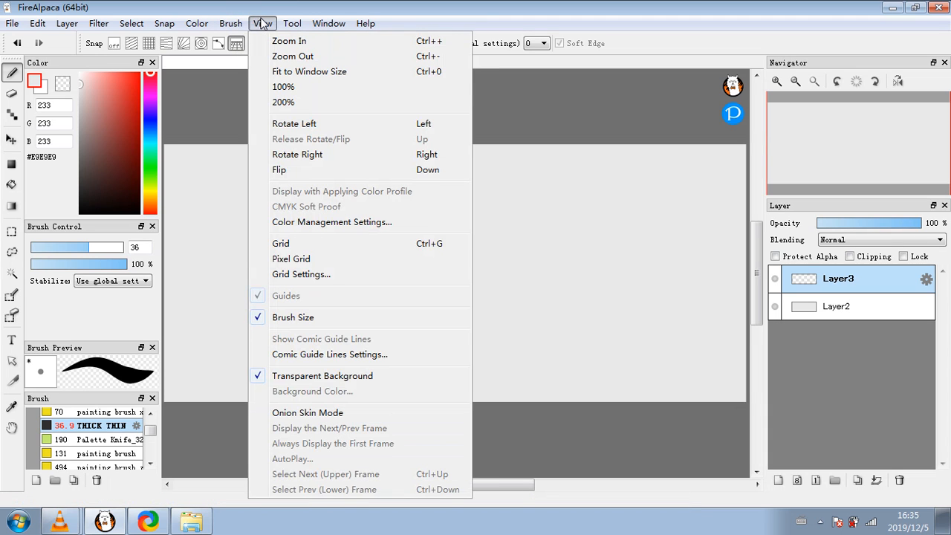
{"action": "mouse_move", "coordinate": [246, 27]}
{"action": "mouse_move", "coordinate": [207, 27]}
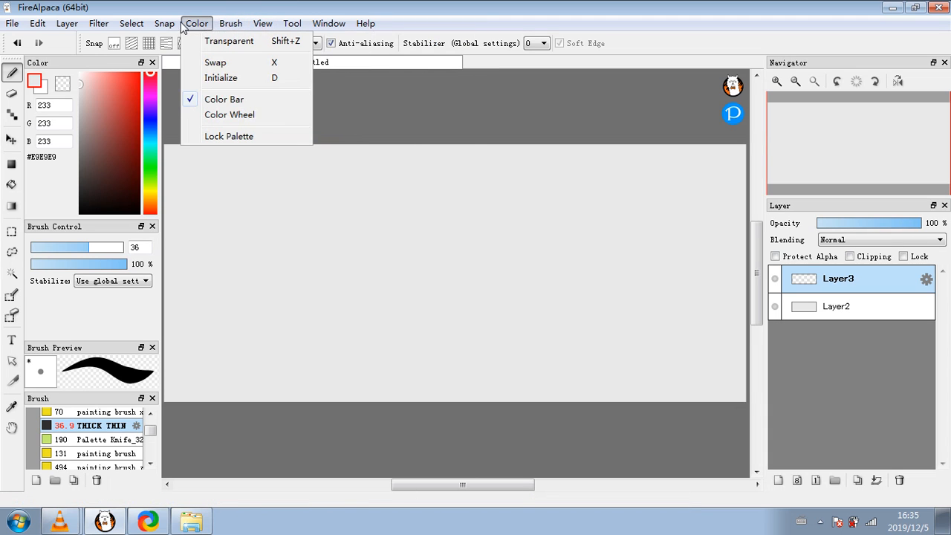
{"action": "mouse_move", "coordinate": [174, 27]}
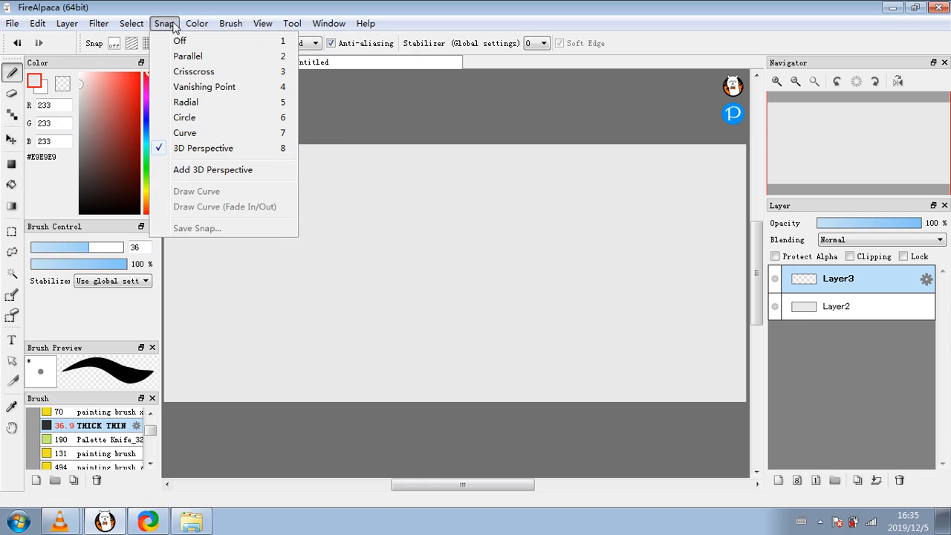
{"action": "left_click", "coordinate": [217, 171]}
{"action": "left_click", "coordinate": [262, 24]}
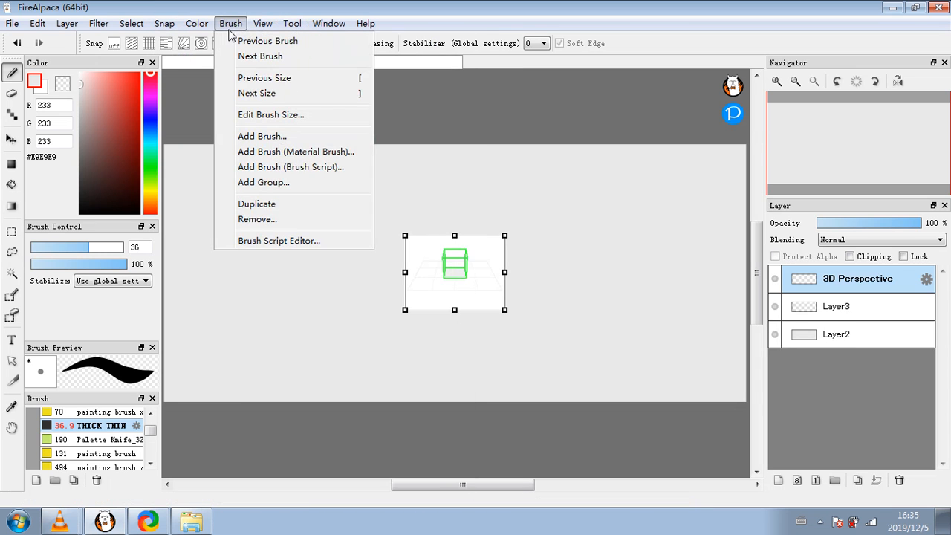
{"action": "mouse_move", "coordinate": [208, 32]}
{"action": "mouse_move", "coordinate": [260, 34]}
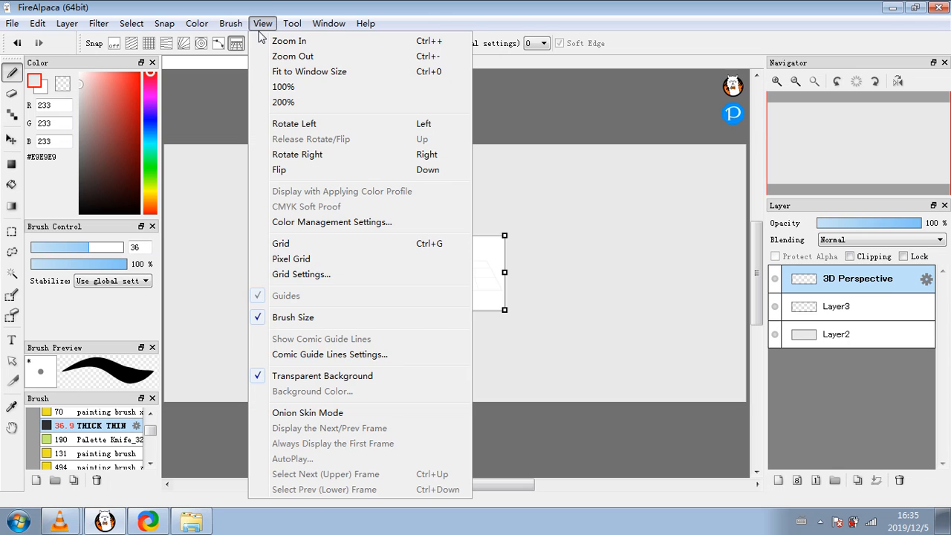
{"action": "mouse_move", "coordinate": [169, 35]}
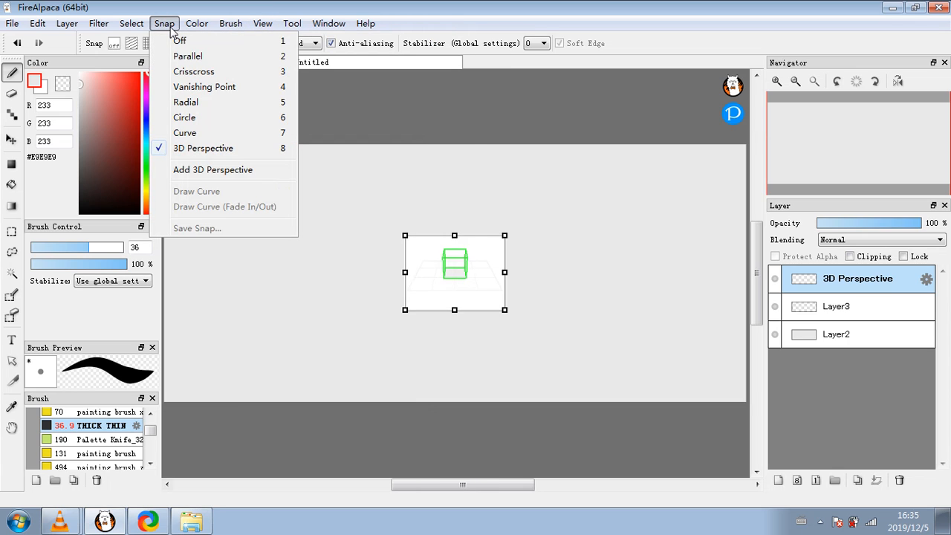
{"action": "left_click", "coordinate": [169, 28]}
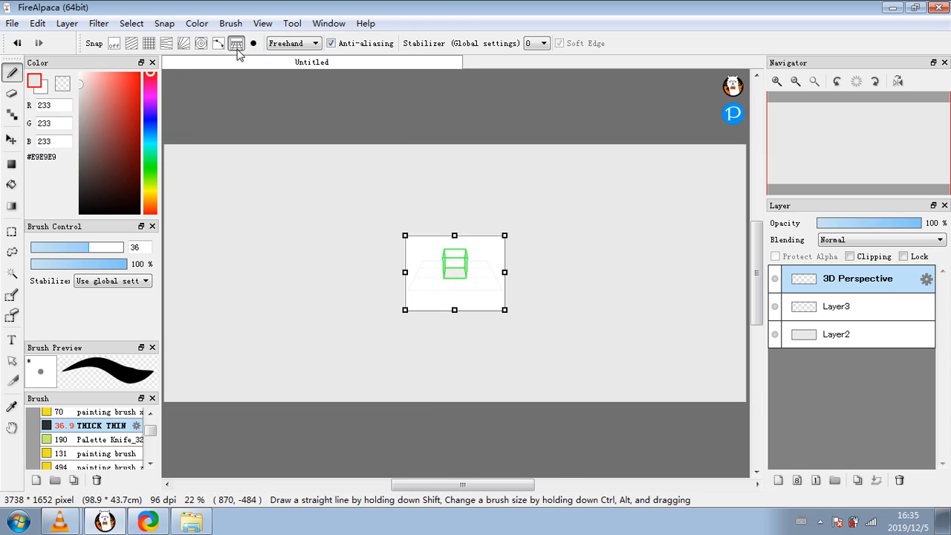
{"action": "left_click", "coordinate": [166, 27]}
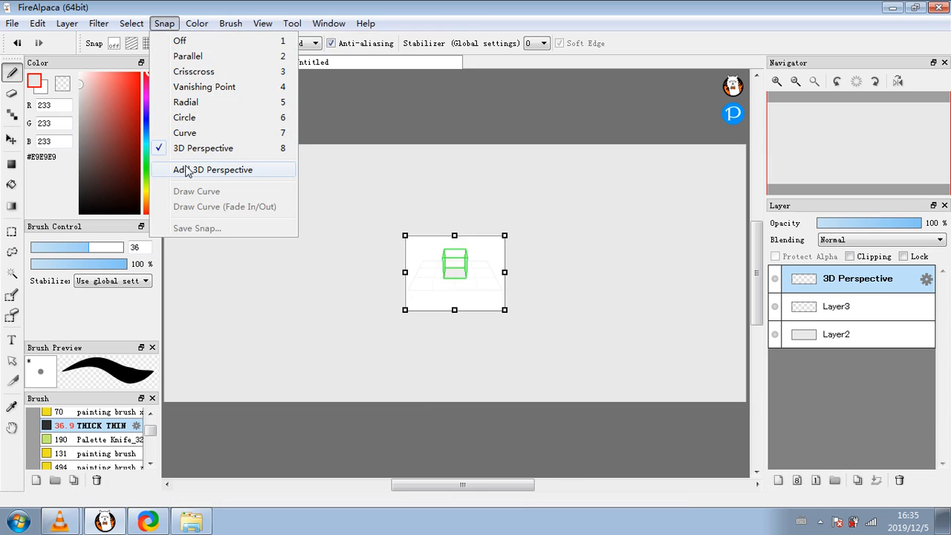
{"action": "left_click", "coordinate": [422, 251]}
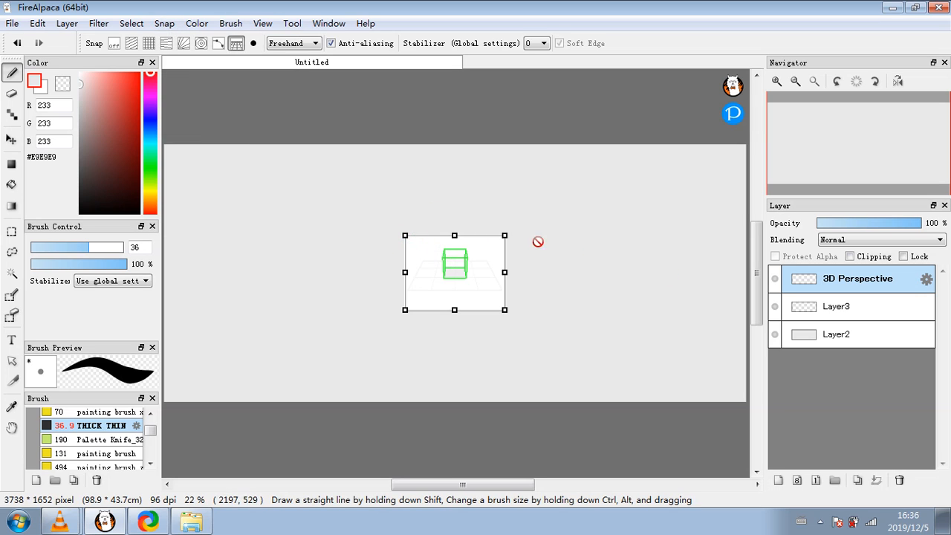
- Move and resize the 3D Perspective object across the canvas with the Operation tool, and delete its layer
{"action": "left_click", "coordinate": [11, 361]}
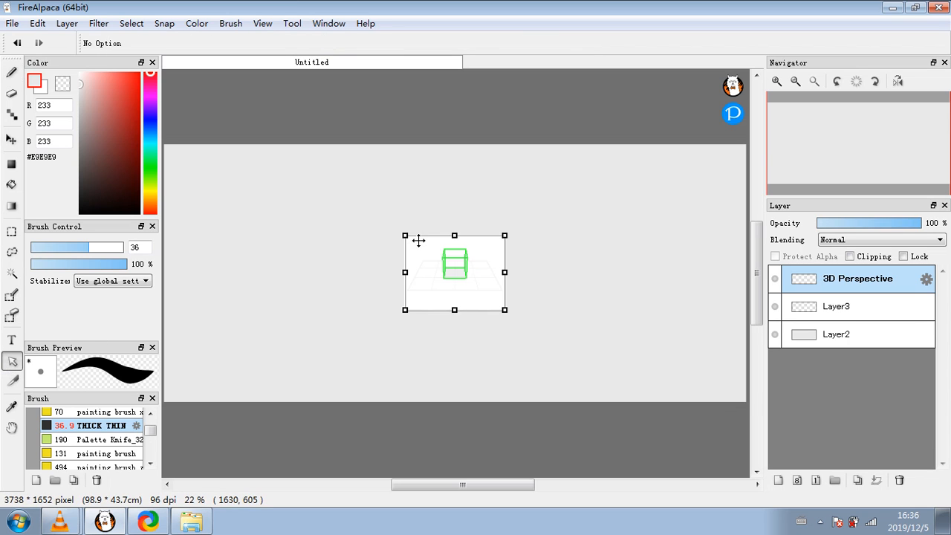
{"action": "left_click_drag", "start_coordinate": [418, 237], "coordinate": [260, 160]}
{"action": "left_click_drag", "start_coordinate": [364, 224], "coordinate": [595, 208]}
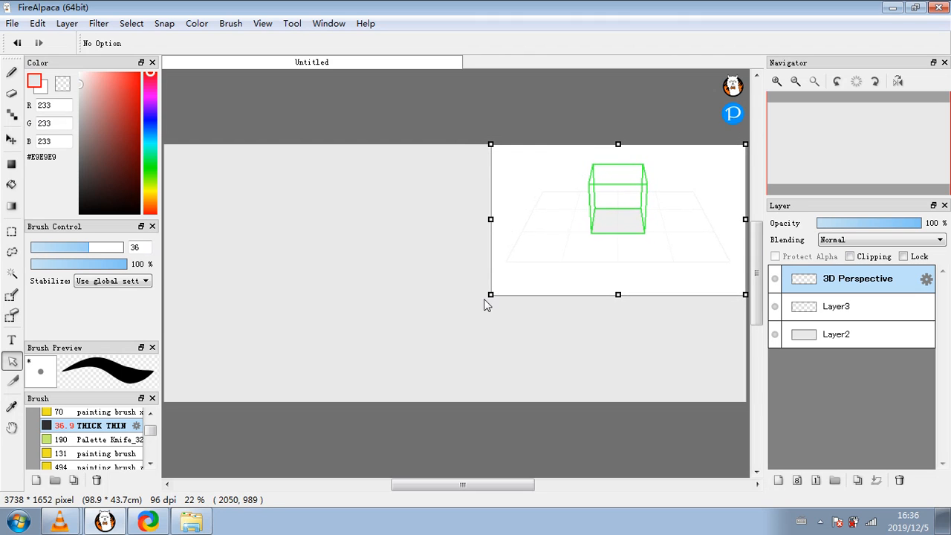
{"action": "left_click_drag", "start_coordinate": [490, 295], "coordinate": [163, 401]}
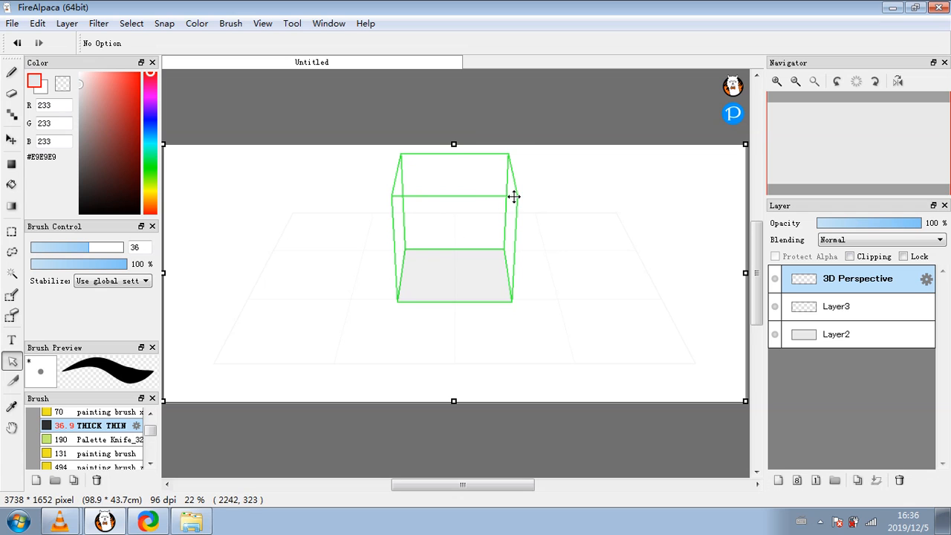
{"action": "left_click_drag", "start_coordinate": [162, 144], "coordinate": [448, 202]}
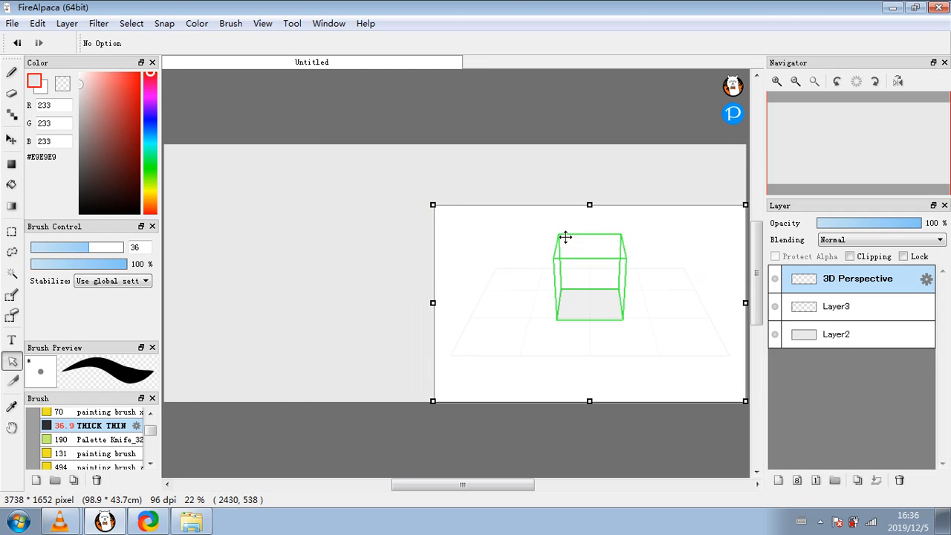
{"action": "left_click", "coordinate": [898, 479]}
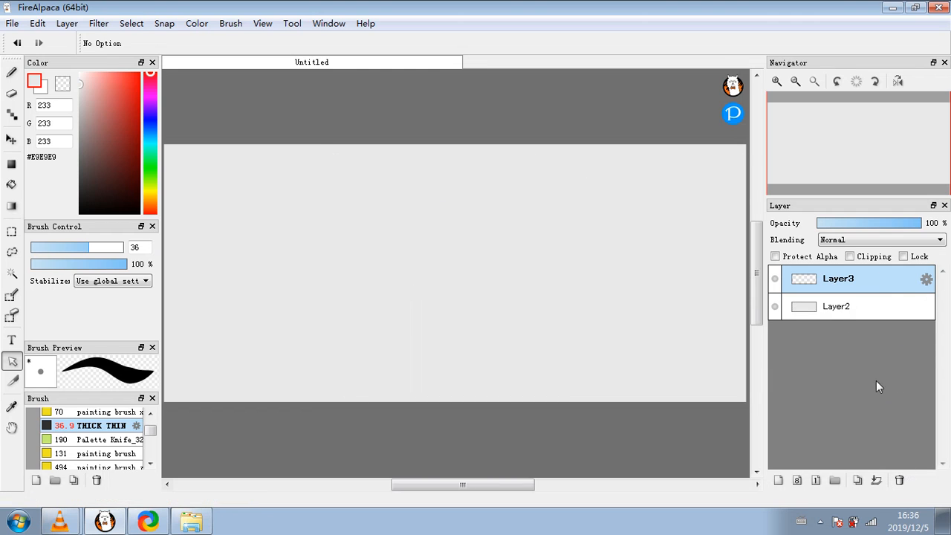
- Add a comic panel with line width 20 and a black border to Layer2, and divide it vertically into two side-by-side panels
{"action": "left_click", "coordinate": [840, 306]}
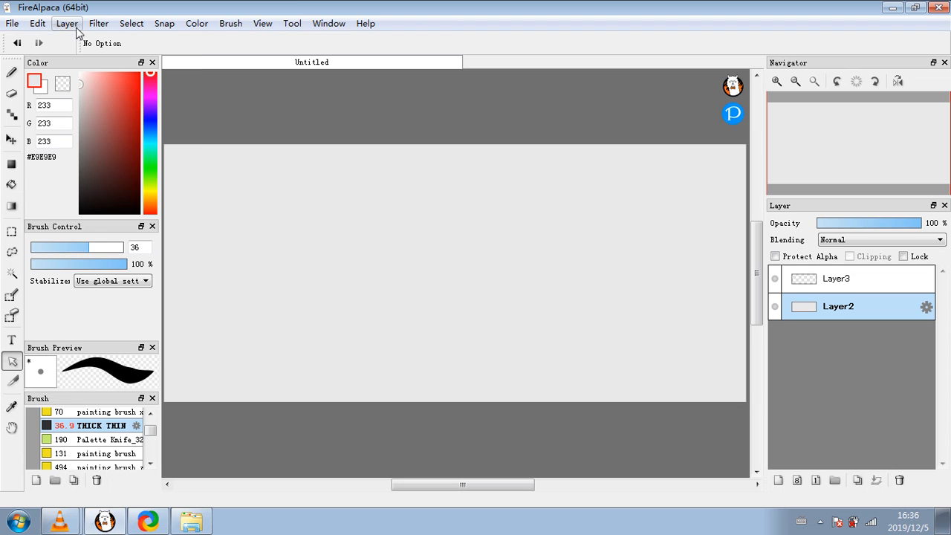
{"action": "left_click", "coordinate": [67, 23]}
{"action": "left_click", "coordinate": [124, 288]}
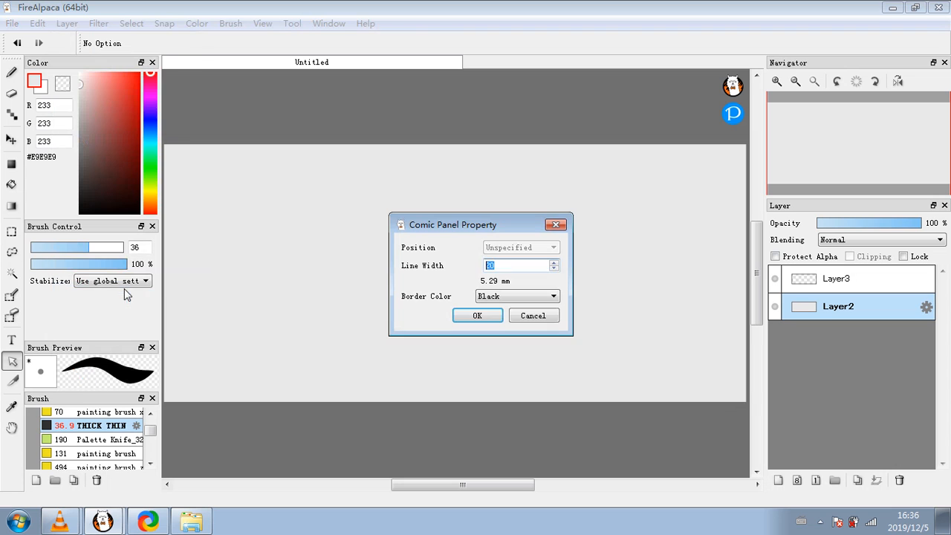
{"action": "left_click", "coordinate": [476, 315]}
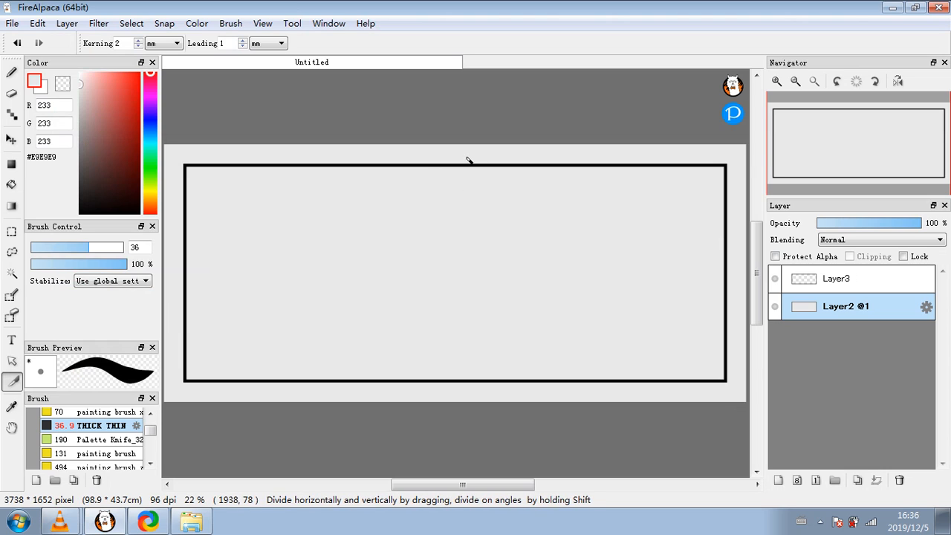
{"action": "left_click_drag", "start_coordinate": [431, 119], "coordinate": [427, 464]}
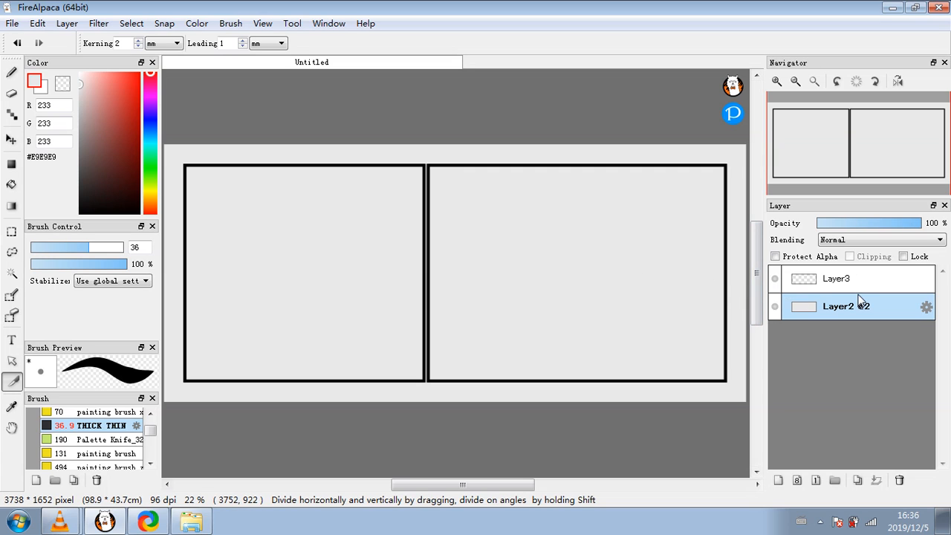
- Rasterize the document as Color (32bpp) and close the original layered document
{"action": "left_click", "coordinate": [12, 23]}
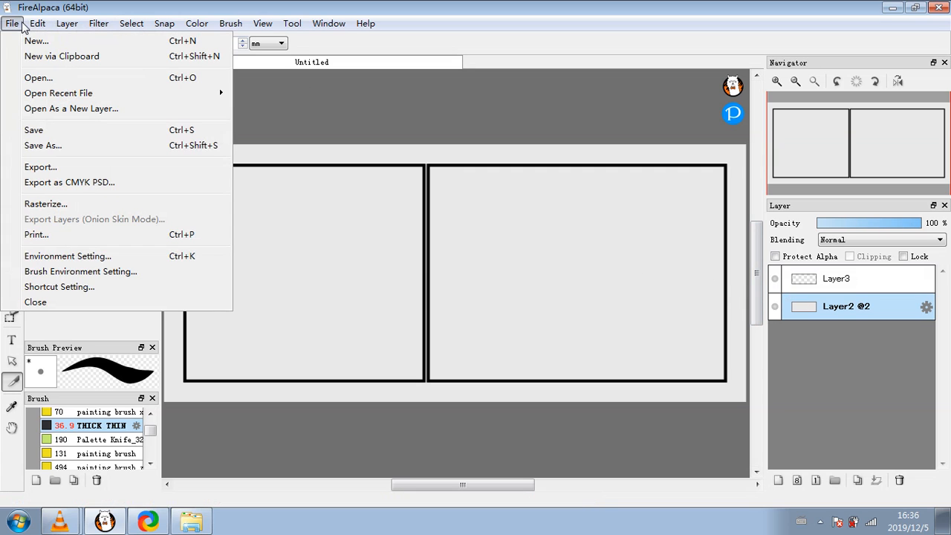
{"action": "left_click", "coordinate": [46, 203]}
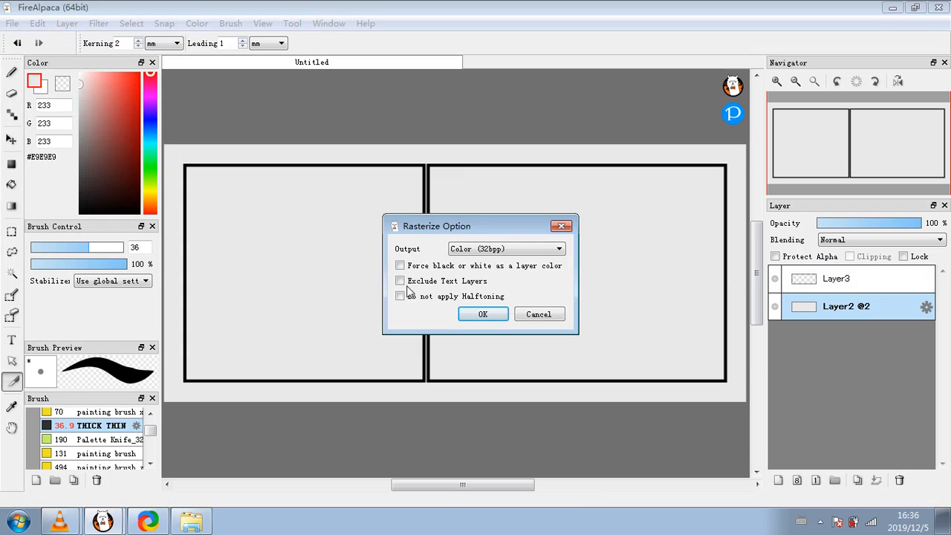
{"action": "left_click", "coordinate": [471, 318]}
{"action": "left_click", "coordinate": [285, 61]}
{"action": "right_click", "coordinate": [285, 62]}
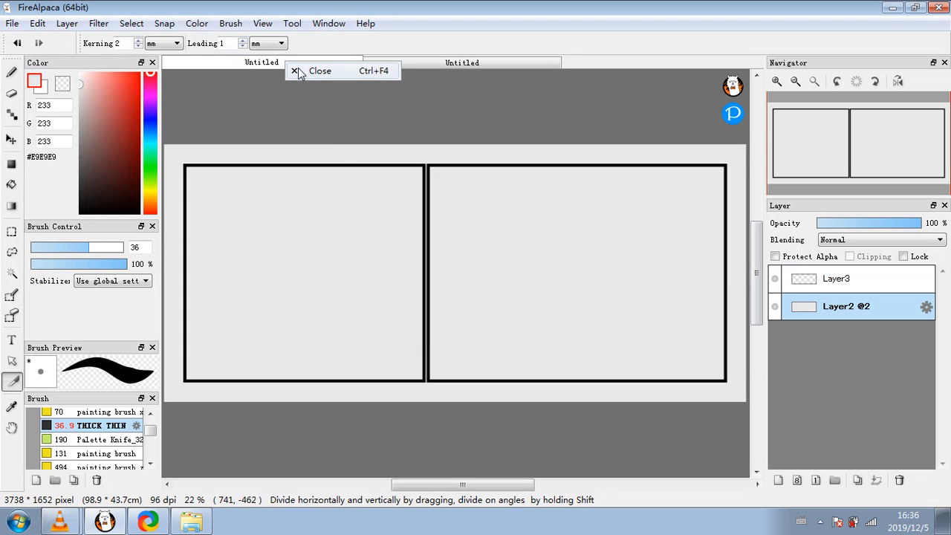
{"action": "left_click", "coordinate": [299, 68]}
{"action": "left_click", "coordinate": [464, 287]}
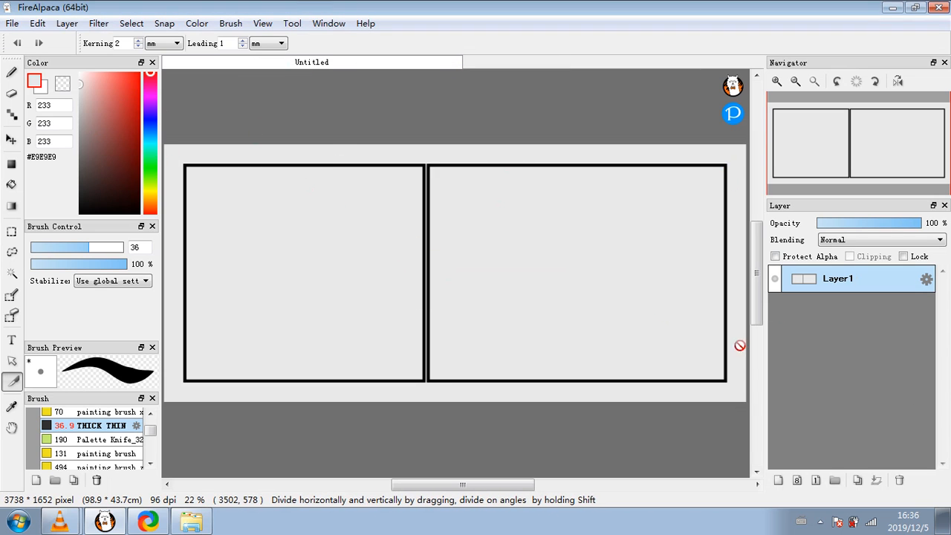
- Switch to the brush with black #000000 as the color, and add a 3D Perspective object to the canvas
{"action": "key", "text": "b"}
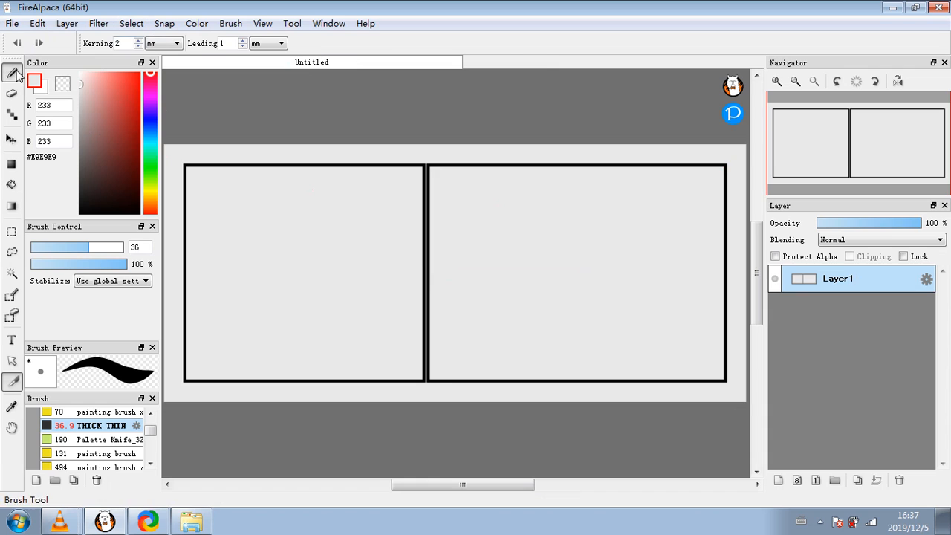
{"action": "left_click_drag", "start_coordinate": [105, 100], "coordinate": [1, 339]}
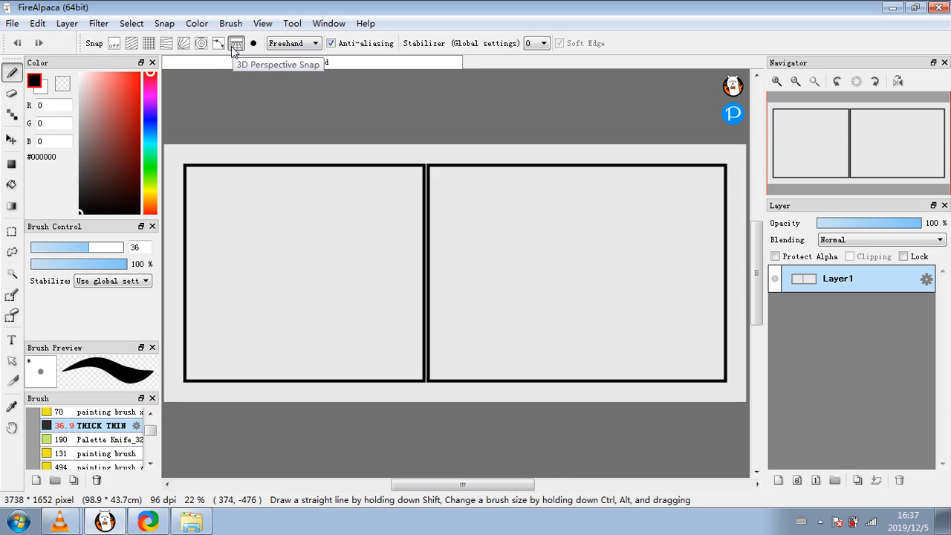
{"action": "left_click", "coordinate": [167, 24]}
{"action": "left_click", "coordinate": [186, 170]}
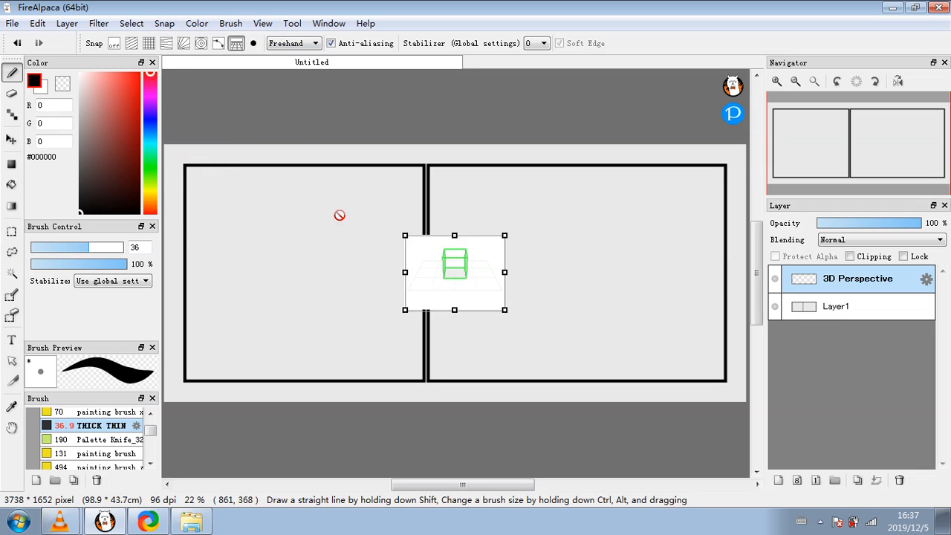
- Move and resize the 3D Perspective object to fill the left comic panel
{"action": "left_click", "coordinate": [20, 363]}
{"action": "left_click_drag", "start_coordinate": [462, 290], "coordinate": [392, 222]}
{"action": "left_click_drag", "start_coordinate": [322, 241], "coordinate": [184, 380]}
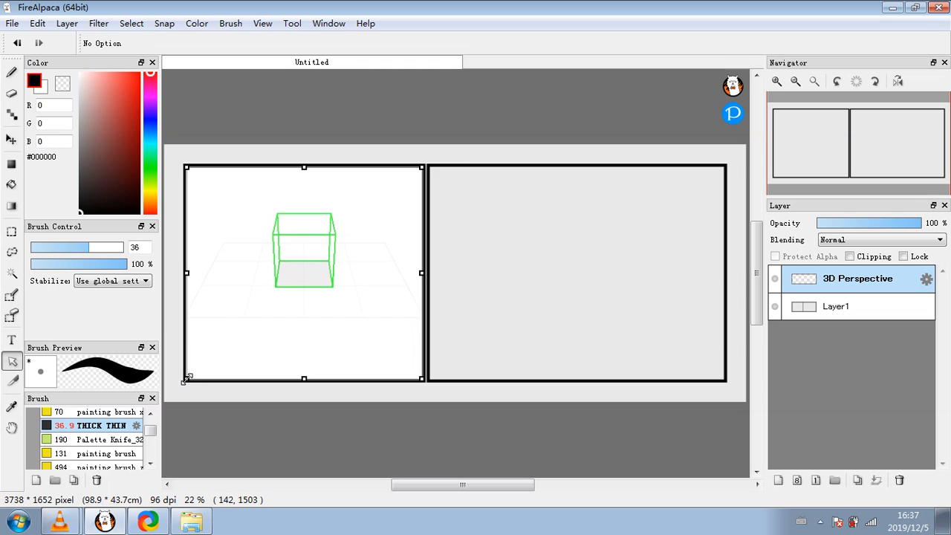
- Open the 3D Perspective layer for editing and maximize its editing window
{"action": "left_click", "coordinate": [860, 307]}
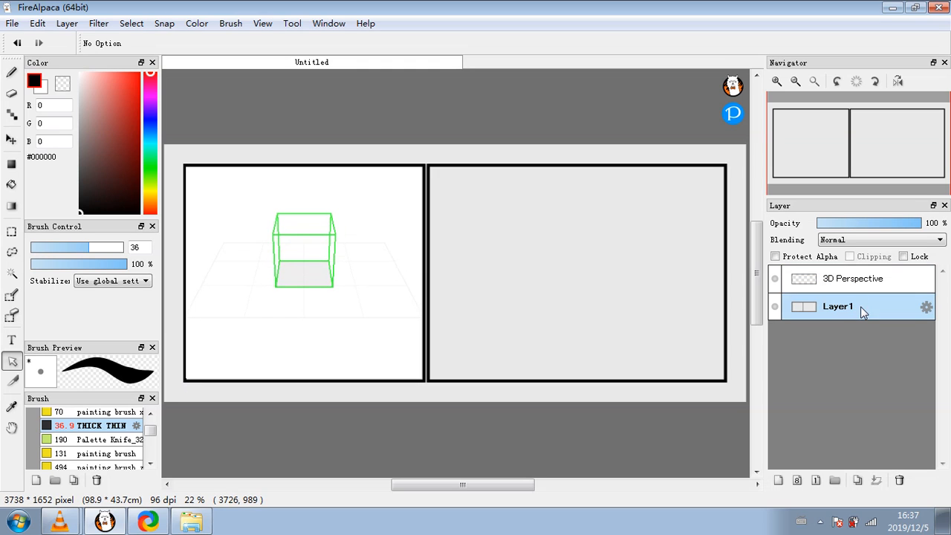
{"action": "double_click", "coordinate": [842, 280]}
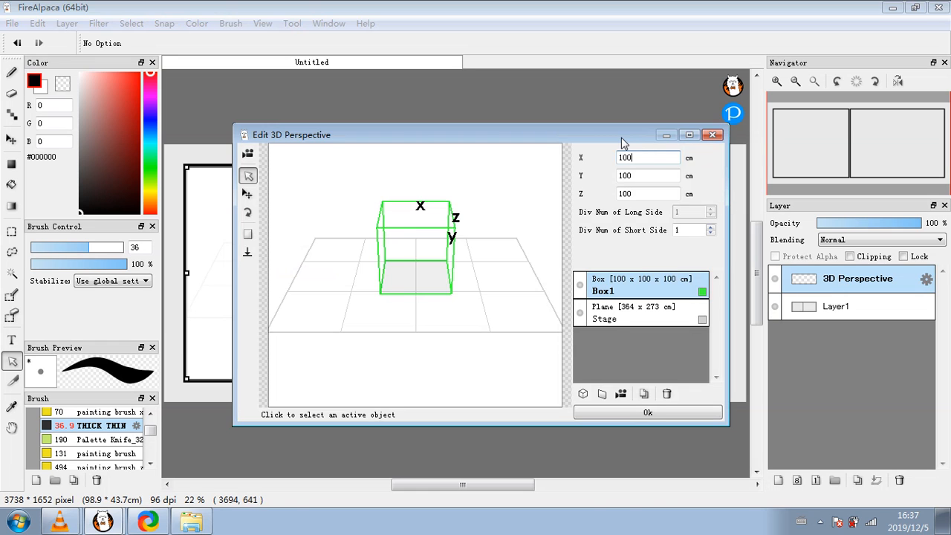
{"action": "left_click_drag", "start_coordinate": [620, 140], "coordinate": [565, 199]}
{"action": "double_click", "coordinate": [564, 197]}
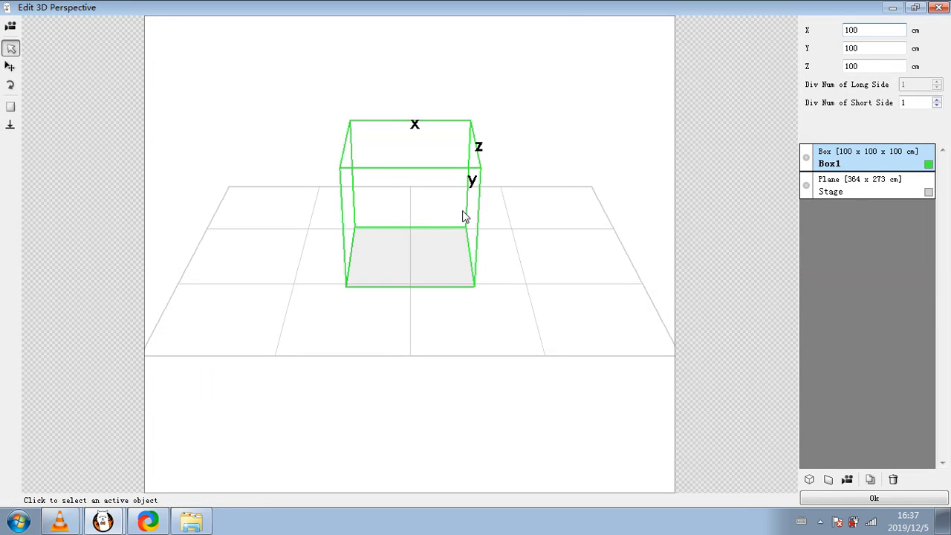
- Select the Stage plane and Box1 alternately in the 3D view to compare their size and division settings
{"action": "left_click", "coordinate": [138, 112]}
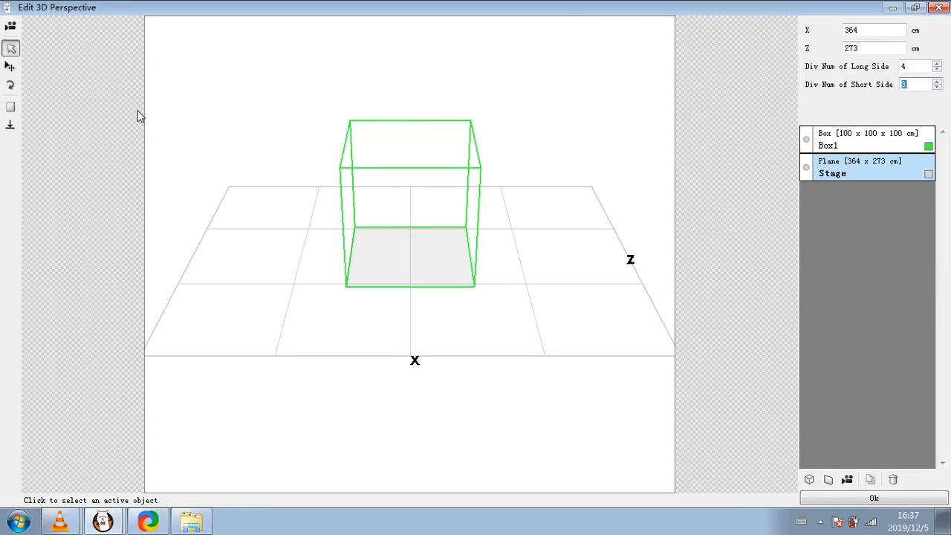
{"action": "left_click", "coordinate": [355, 165]}
{"action": "left_click", "coordinate": [423, 182]}
{"action": "left_click", "coordinate": [423, 188]}
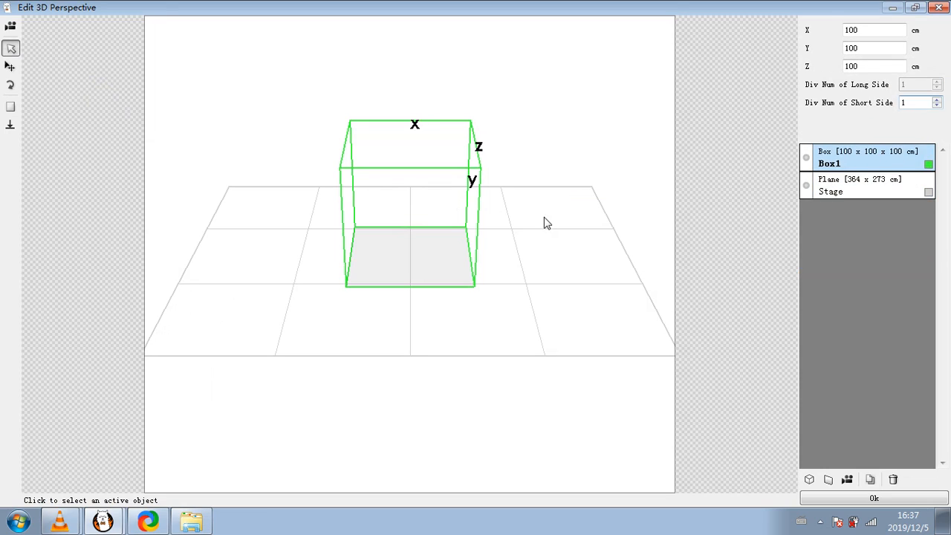
{"action": "left_click", "coordinate": [559, 273]}
{"action": "left_click", "coordinate": [393, 166]}
{"action": "left_click", "coordinate": [292, 266]}
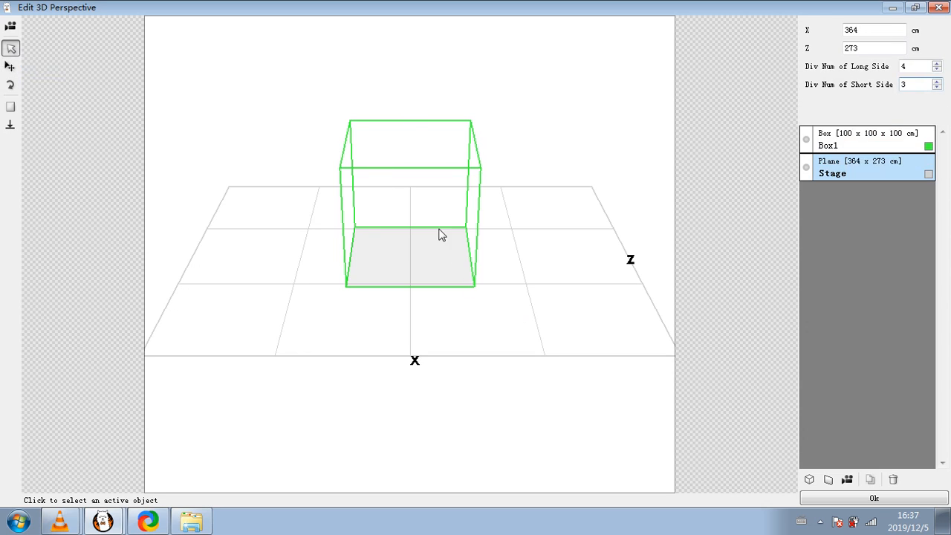
{"action": "left_click", "coordinate": [470, 224]}
{"action": "left_click", "coordinate": [529, 251]}
{"action": "left_click", "coordinate": [445, 197]}
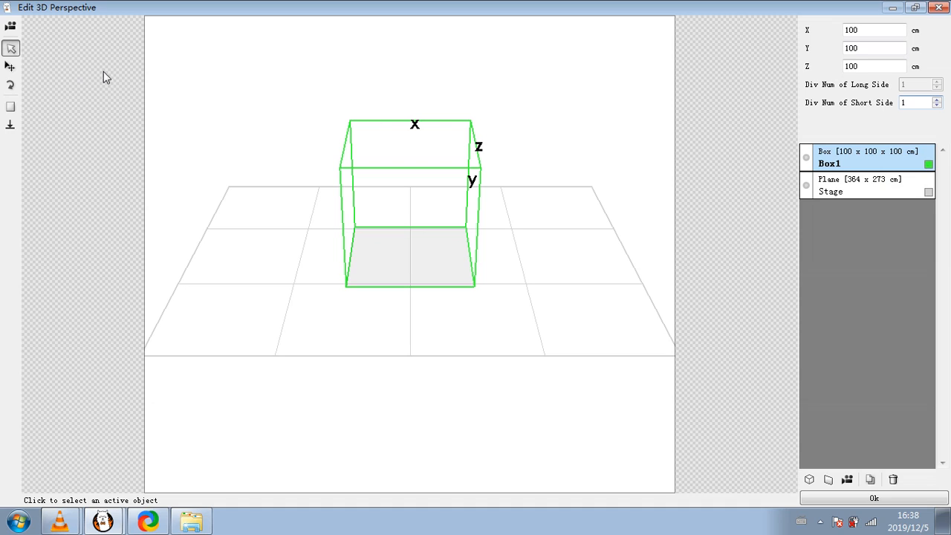
{"action": "left_click", "coordinate": [275, 104]}
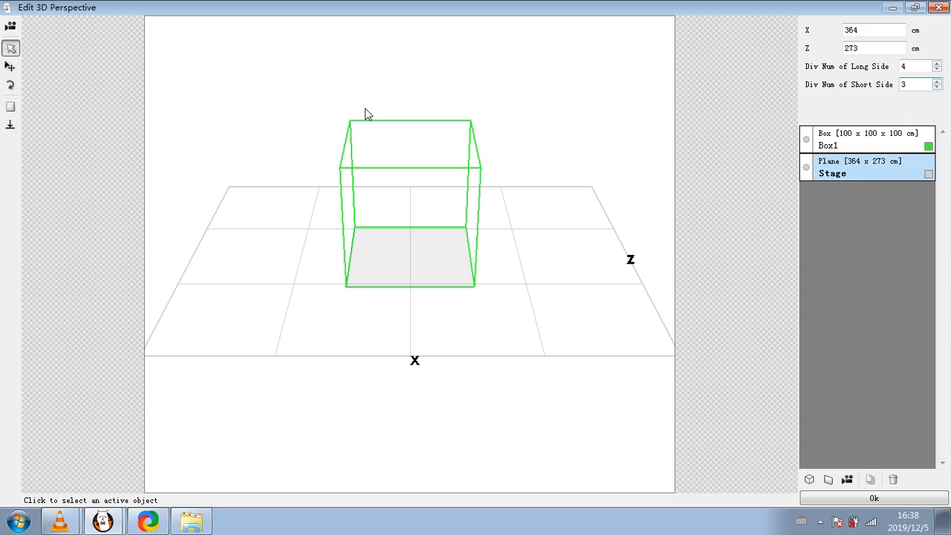
{"action": "left_click", "coordinate": [382, 163]}
{"action": "left_click", "coordinate": [488, 204]}
{"action": "left_click", "coordinate": [450, 186]}
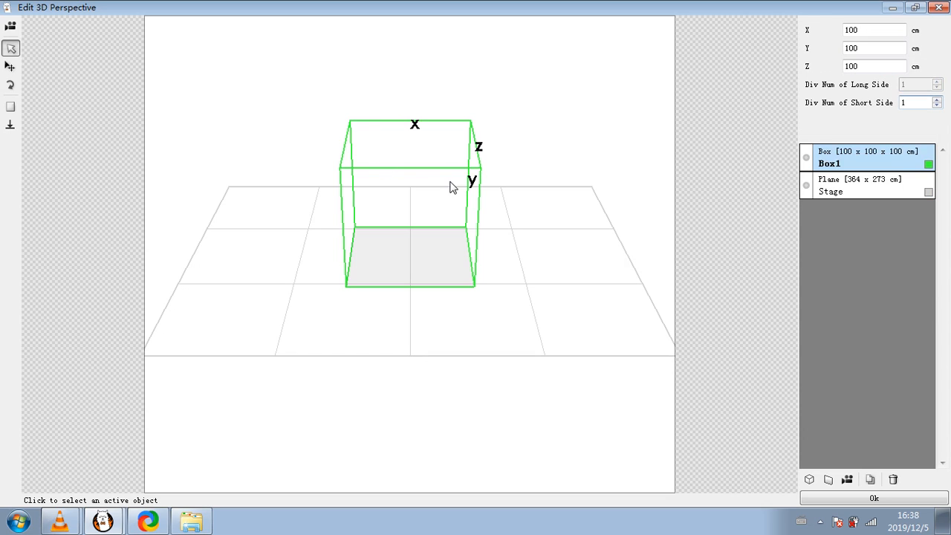
{"action": "left_click", "coordinate": [561, 236]}
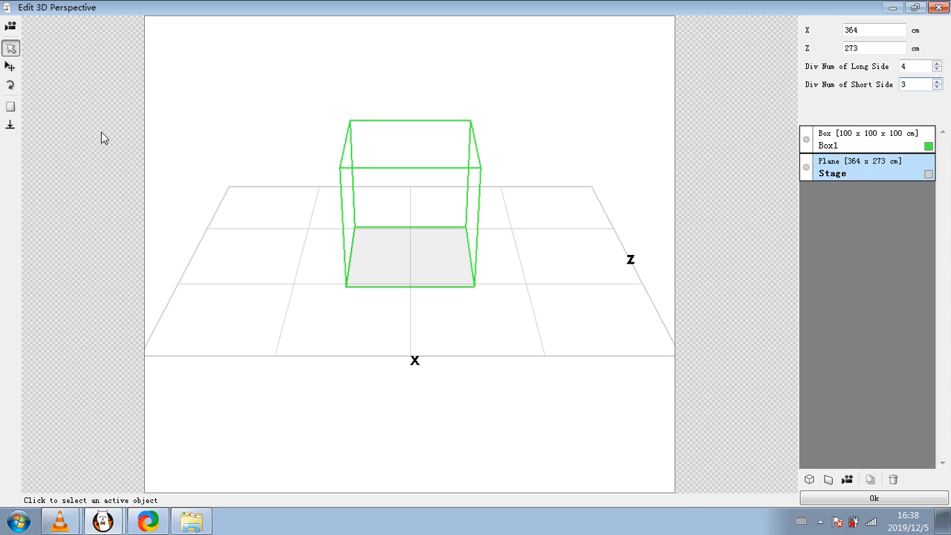
- Select Box1 and use the Move tool to shift it to the left on the grid and lift it above the stage
{"action": "left_click", "coordinate": [9, 67]}
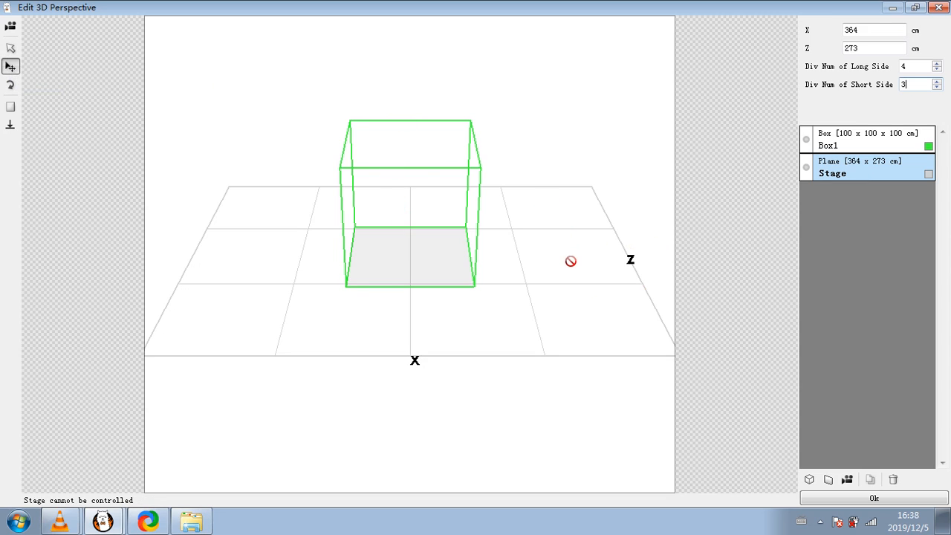
{"action": "left_click", "coordinate": [11, 47]}
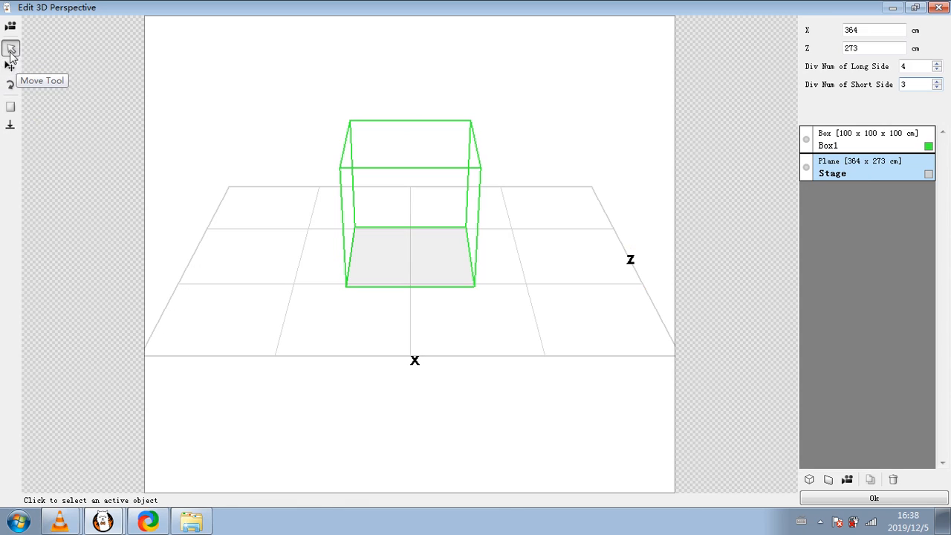
{"action": "left_click", "coordinate": [379, 159]}
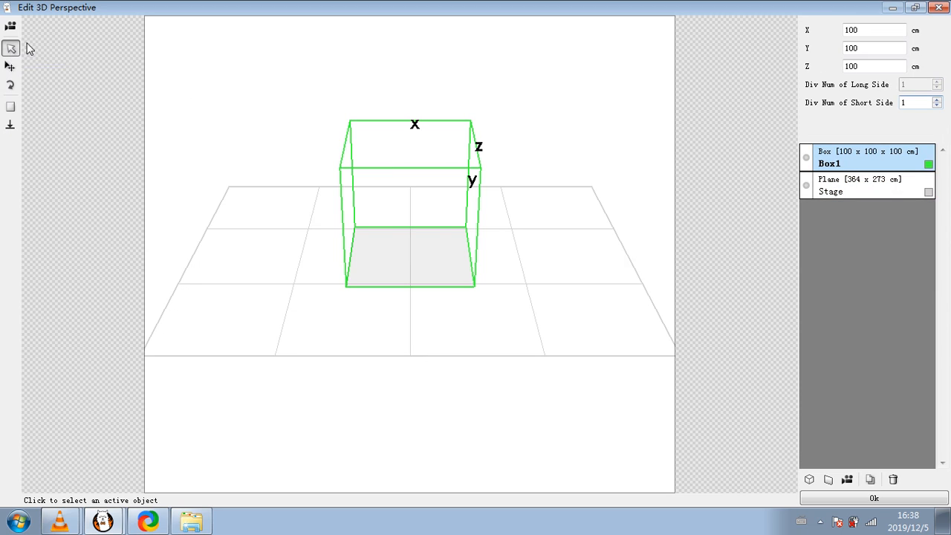
{"action": "left_click", "coordinate": [11, 67]}
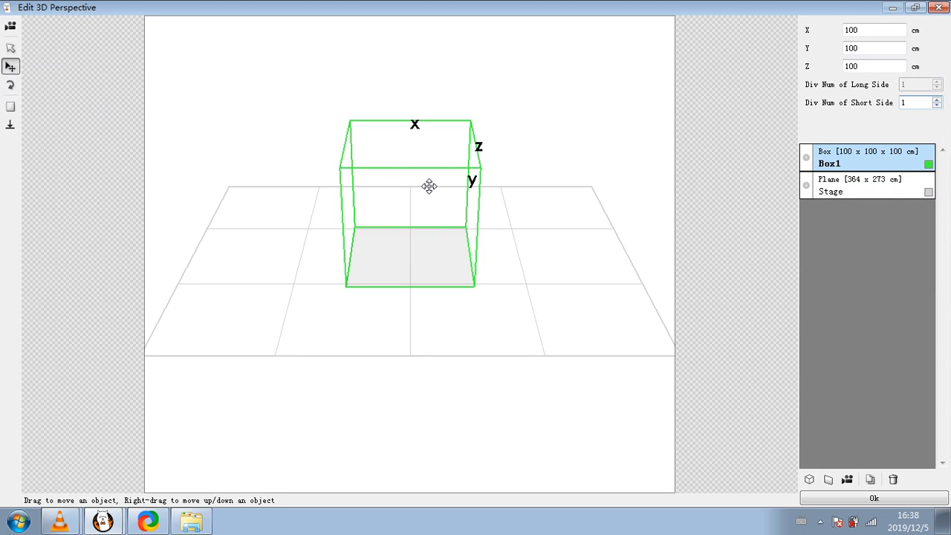
{"action": "left_click_drag", "start_coordinate": [428, 185], "coordinate": [299, 124]}
{"action": "left_click_drag", "start_coordinate": [408, 130], "coordinate": [375, 124]}
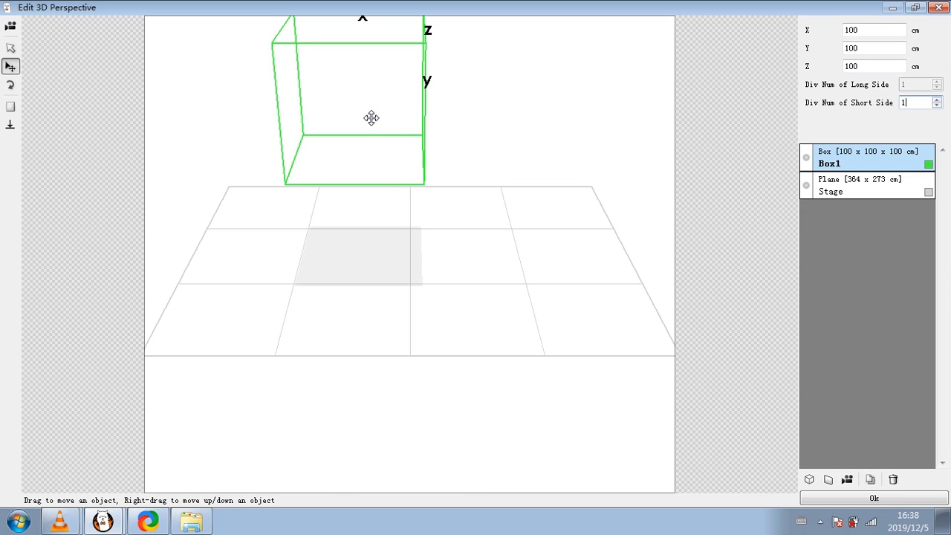
- Toggle the canvas image behind the 3D scene on and off to compare both views
{"action": "left_click", "coordinate": [9, 109]}
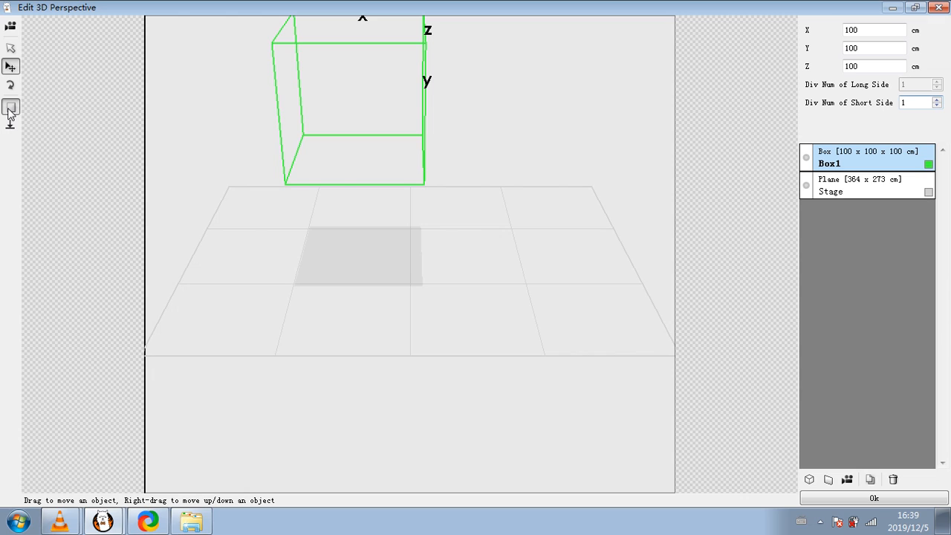
{"action": "left_click", "coordinate": [10, 109]}
{"action": "left_click", "coordinate": [9, 110]}
{"action": "left_click", "coordinate": [10, 109]}
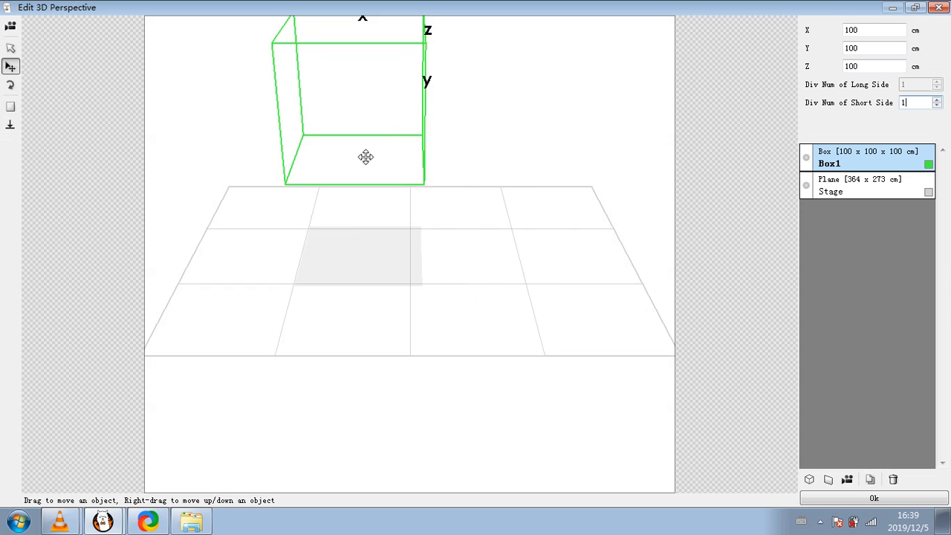
- Drop Box1 down onto the stage plane
{"action": "left_click", "coordinate": [10, 128]}
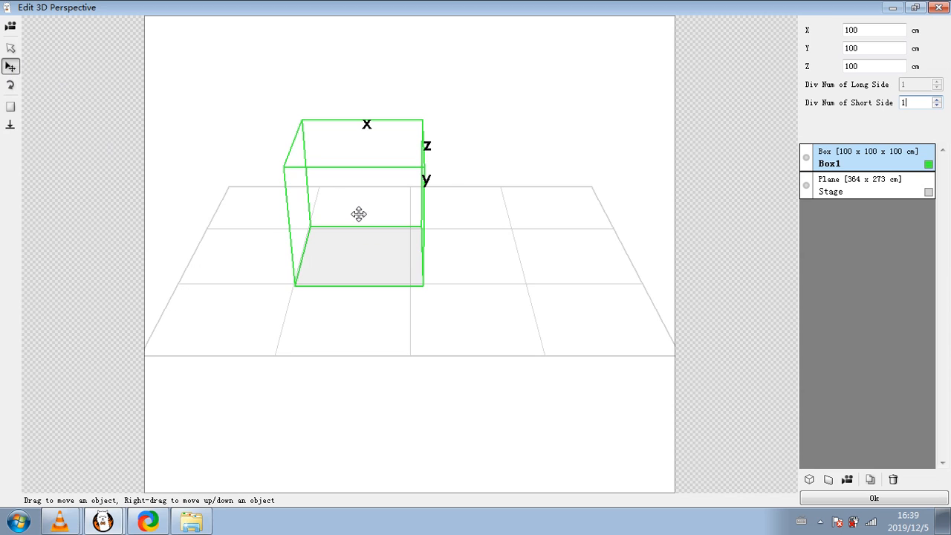
- Move Box1 across the grid to the Stage plane's far left corner and lift it slightly above the stage
{"action": "left_click_drag", "start_coordinate": [358, 212], "coordinate": [284, 182]}
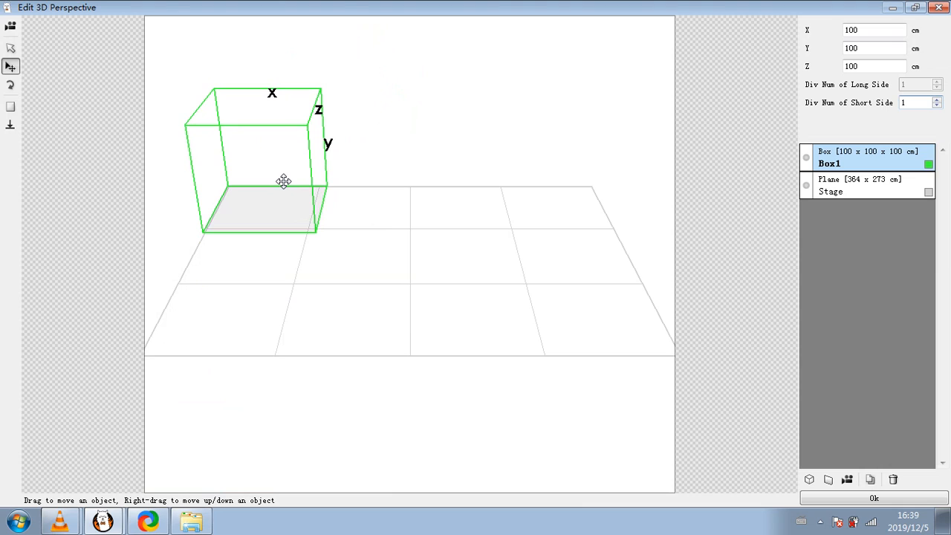
{"action": "left_click_drag", "start_coordinate": [283, 182], "coordinate": [303, 178]}
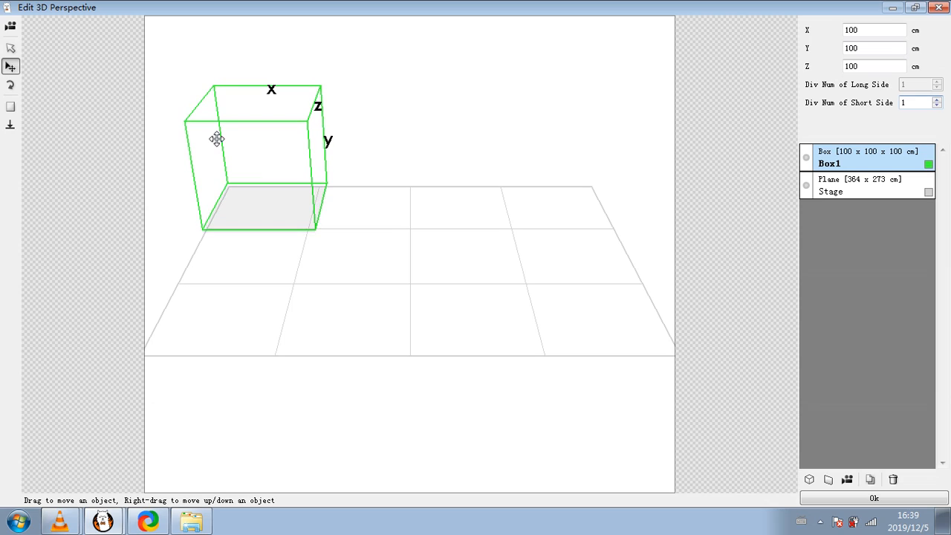
- Rotate Box1 about all three axes with the Rotate tool so that it sits tilted over the stage
{"action": "left_click", "coordinate": [11, 85]}
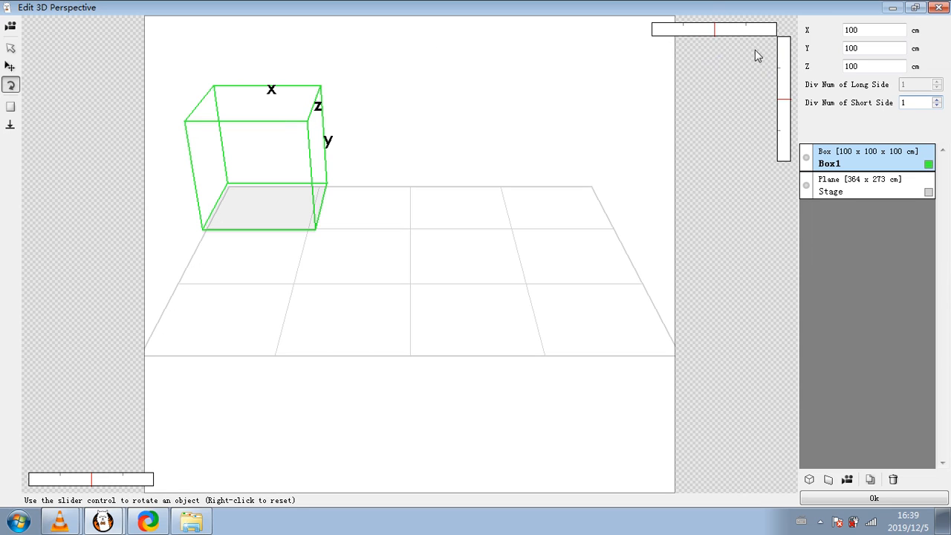
{"action": "mouse_move", "coordinate": [61, 480]}
{"action": "left_mouse_down"}
{"action": "mouse_move", "coordinate": [121, 483]}
{"action": "mouse_move", "coordinate": [72, 484]}
{"action": "mouse_move", "coordinate": [104, 481]}
{"action": "left_mouse_up"}
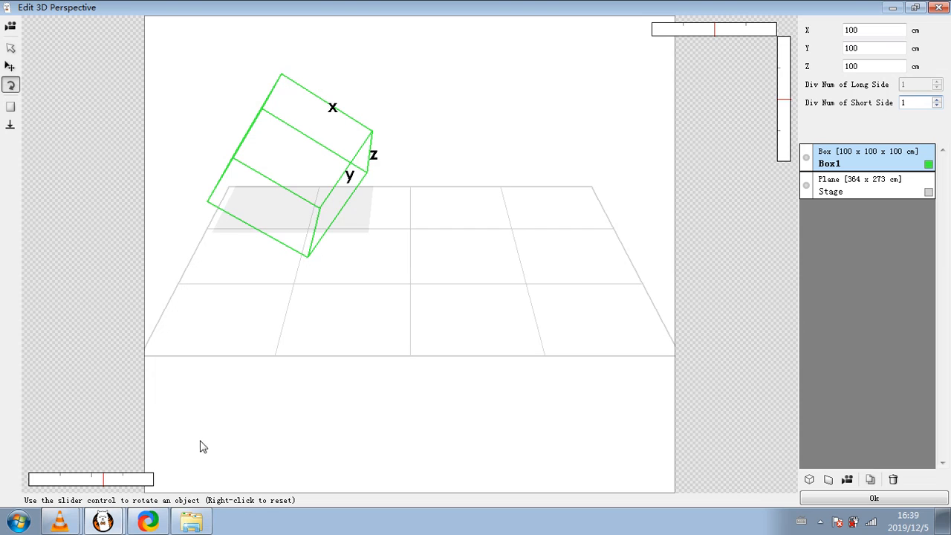
{"action": "mouse_move", "coordinate": [702, 32]}
{"action": "left_mouse_down"}
{"action": "mouse_move", "coordinate": [652, 33]}
{"action": "mouse_move", "coordinate": [701, 33]}
{"action": "left_mouse_up"}
{"action": "mouse_move", "coordinate": [788, 90]}
{"action": "left_mouse_down"}
{"action": "mouse_move", "coordinate": [783, 120]}
{"action": "mouse_move", "coordinate": [762, 64]}
{"action": "mouse_move", "coordinate": [718, 21]}
{"action": "mouse_move", "coordinate": [727, 131]}
{"action": "mouse_move", "coordinate": [724, 98]}
{"action": "left_mouse_up"}
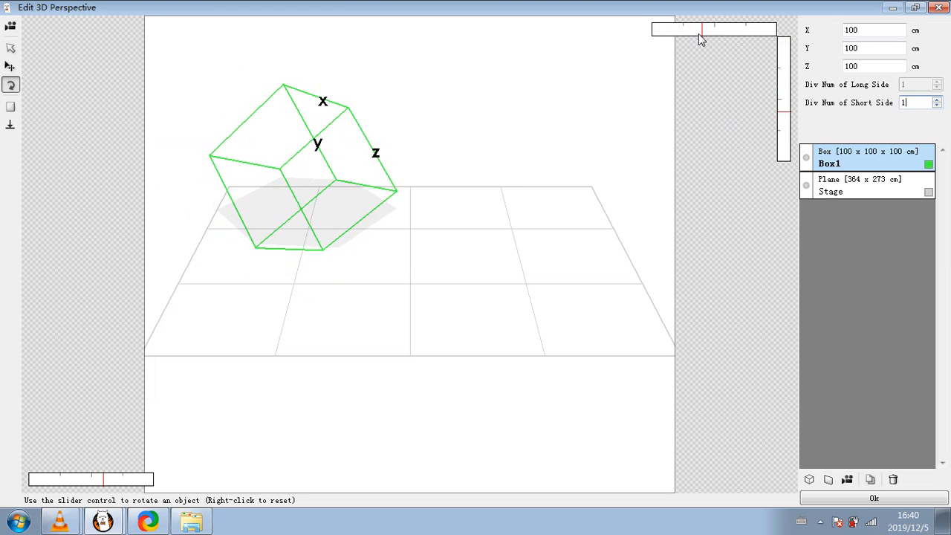
{"action": "mouse_move", "coordinate": [700, 34]}
{"action": "left_mouse_down"}
{"action": "mouse_move", "coordinate": [715, 36]}
{"action": "mouse_move", "coordinate": [662, 43]}
{"action": "left_mouse_up"}
{"action": "mouse_move", "coordinate": [99, 479]}
{"action": "left_mouse_down"}
{"action": "mouse_move", "coordinate": [79, 477]}
{"action": "mouse_move", "coordinate": [127, 473]}
{"action": "mouse_move", "coordinate": [97, 478]}
{"action": "left_mouse_up"}
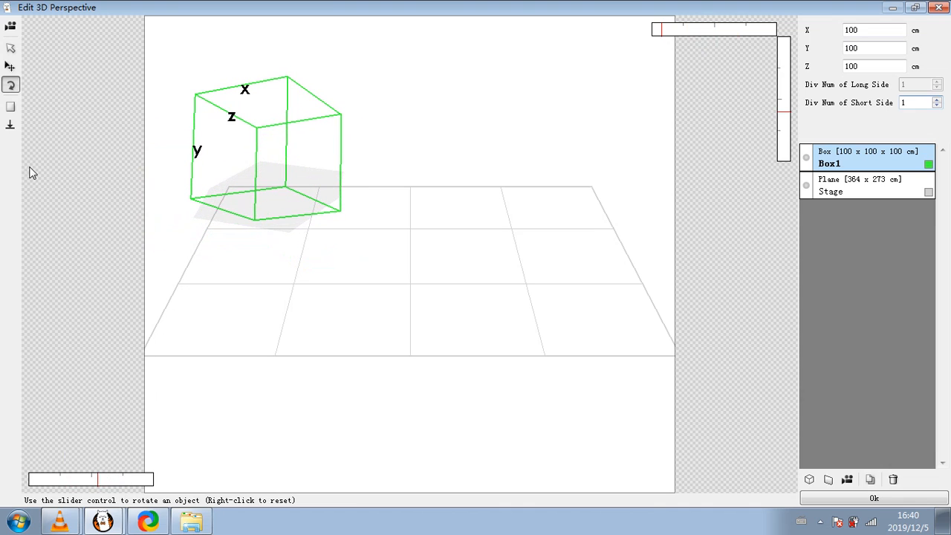
- Orbit and zoom the camera around the tilted Box1 and the Stage plane to examine the scene from several angles
{"action": "left_click", "coordinate": [12, 27]}
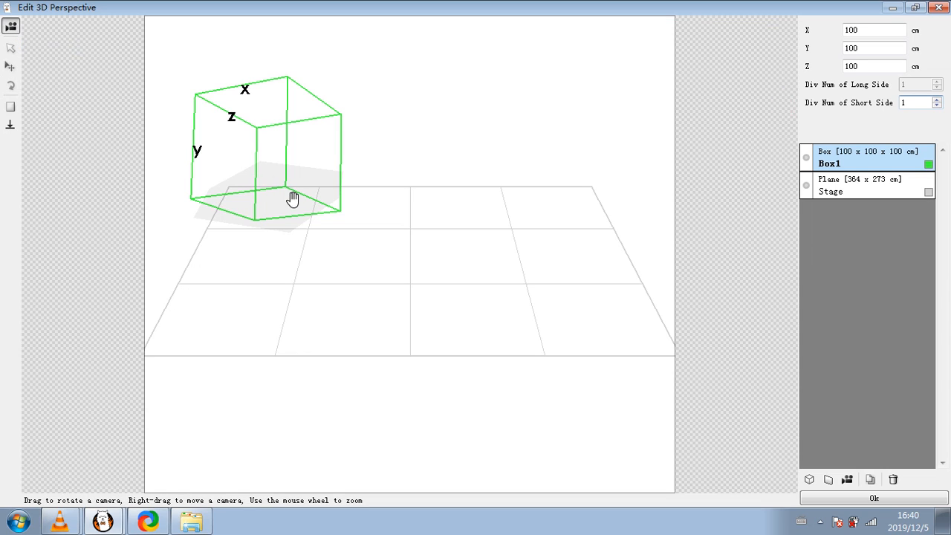
{"action": "left_click_drag", "start_coordinate": [295, 203], "coordinate": [451, 199]}
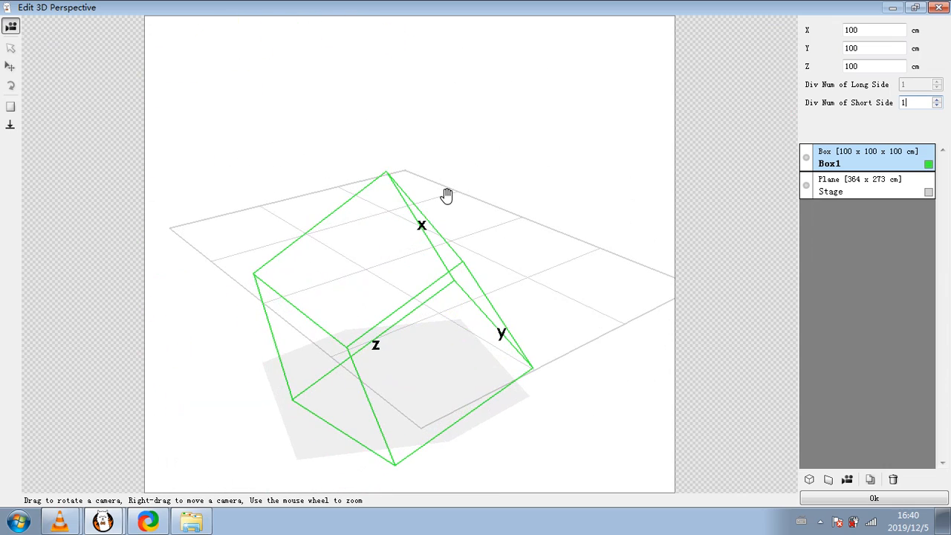
{"action": "scroll", "coordinate": [446, 194], "scroll_direction": "down", "scroll_amount": 5}
{"action": "scroll", "coordinate": [446, 198], "scroll_direction": "up", "scroll_amount": 3}
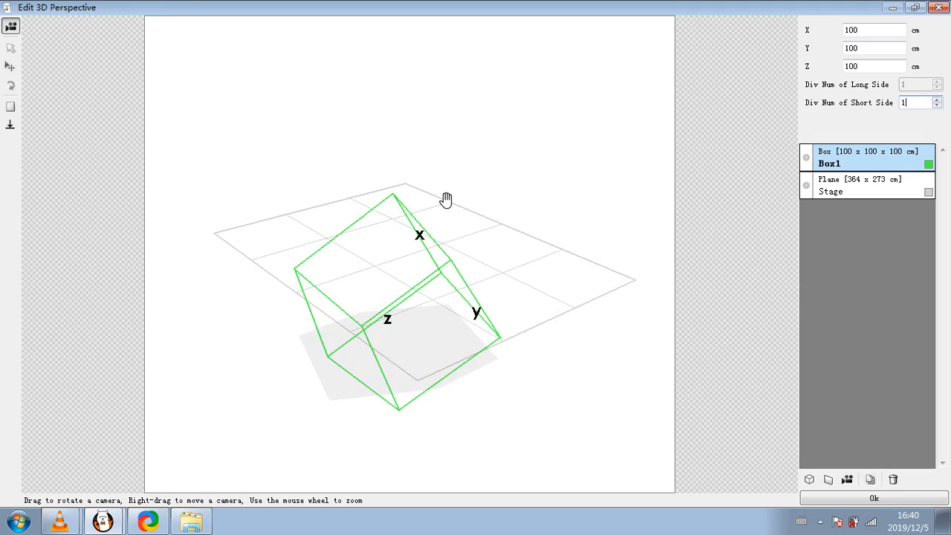
{"action": "scroll", "coordinate": [446, 200], "scroll_direction": "up", "scroll_amount": 5}
{"action": "left_click_drag", "start_coordinate": [356, 325], "coordinate": [390, 256]}
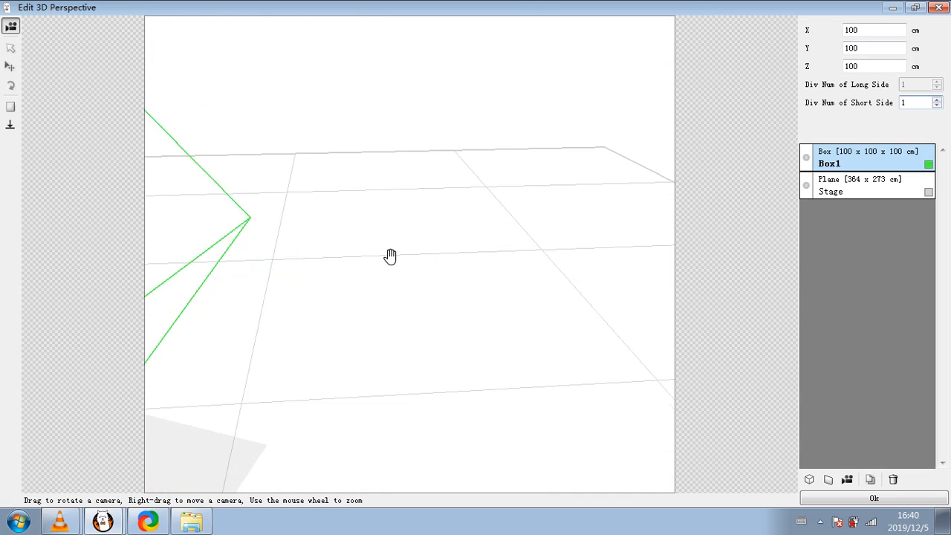
{"action": "scroll", "coordinate": [390, 256], "scroll_direction": "down", "scroll_amount": 5}
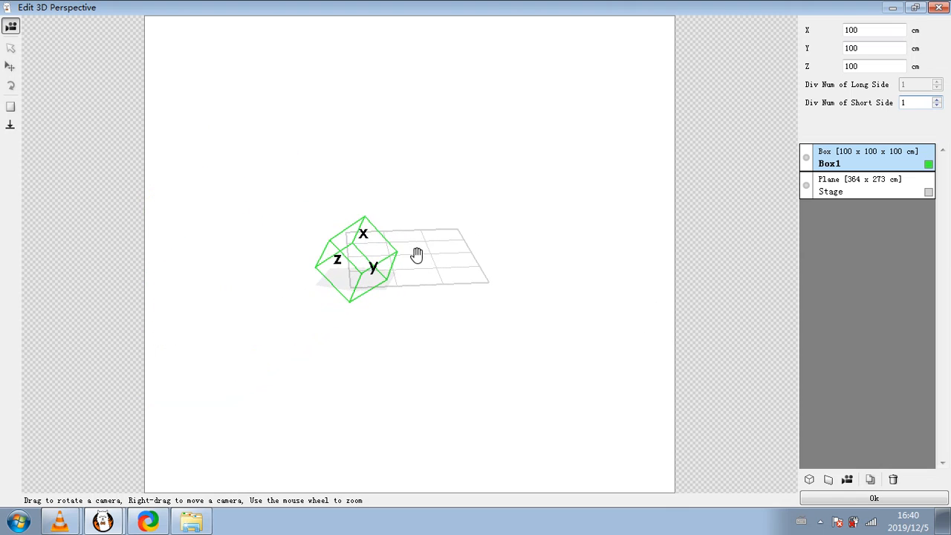
{"action": "scroll", "coordinate": [398, 256], "scroll_direction": "up", "scroll_amount": 2}
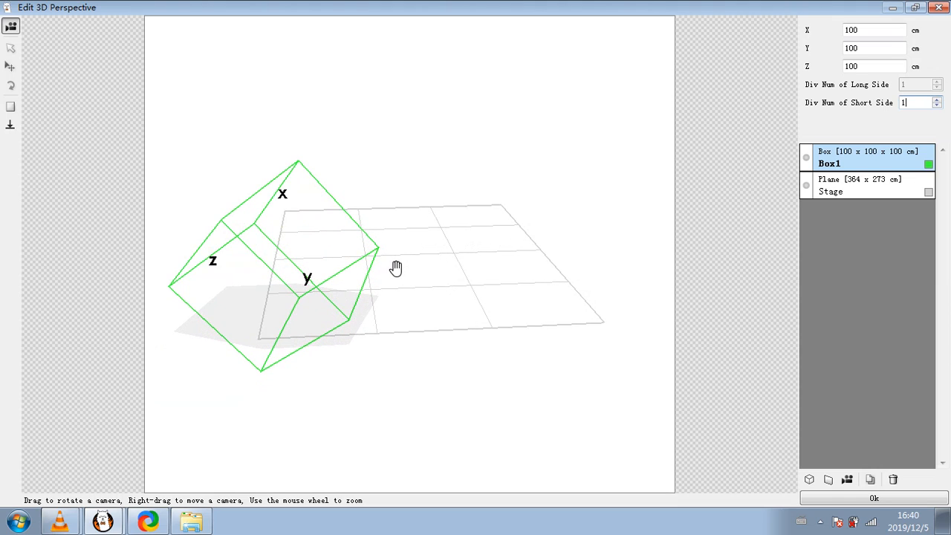
{"action": "left_click", "coordinate": [395, 269]}
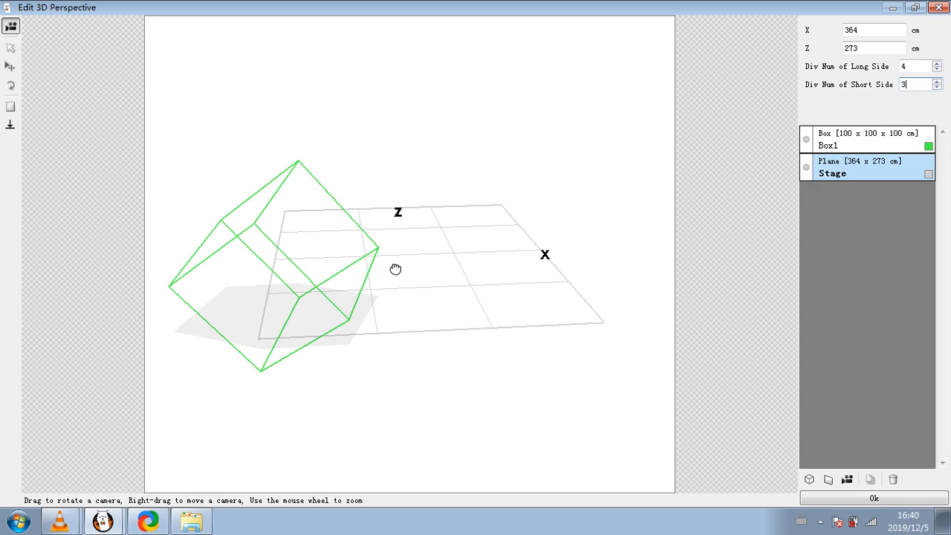
{"action": "left_click_drag", "start_coordinate": [395, 268], "coordinate": [464, 261]}
{"action": "scroll", "coordinate": [422, 242], "scroll_direction": "up", "scroll_amount": 5}
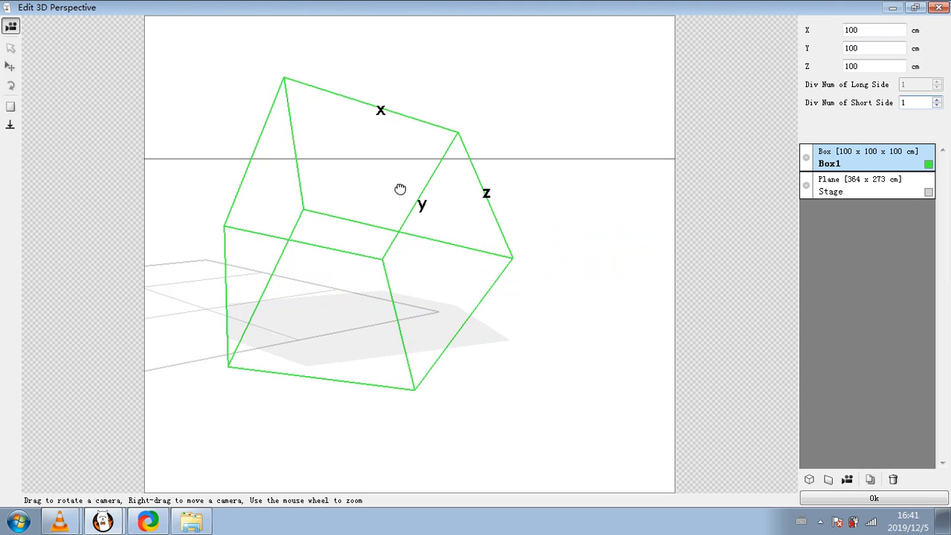
{"action": "left_click_drag", "start_coordinate": [398, 189], "coordinate": [288, 207]}
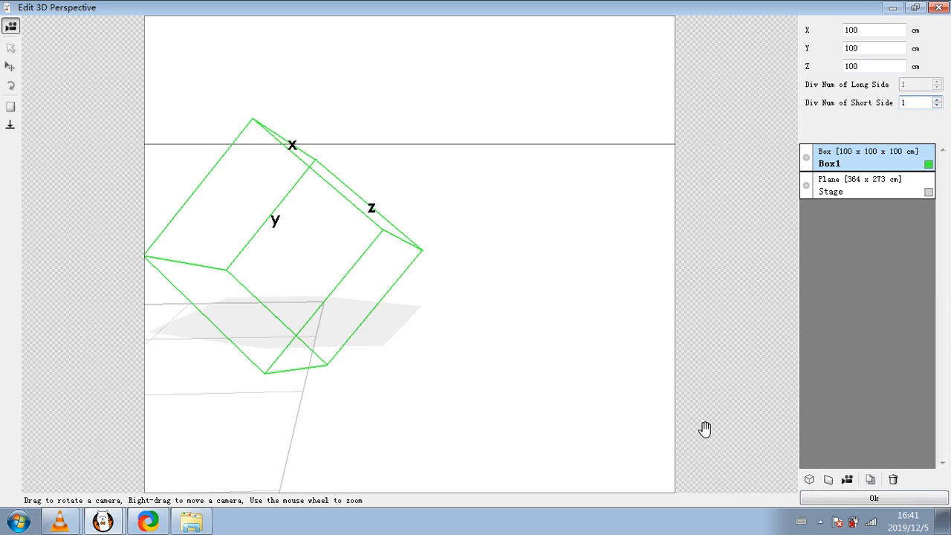
- Add a second 100 x 100 x 100 cm box to the scene and frame both boxes in the view
{"action": "left_click", "coordinate": [810, 480]}
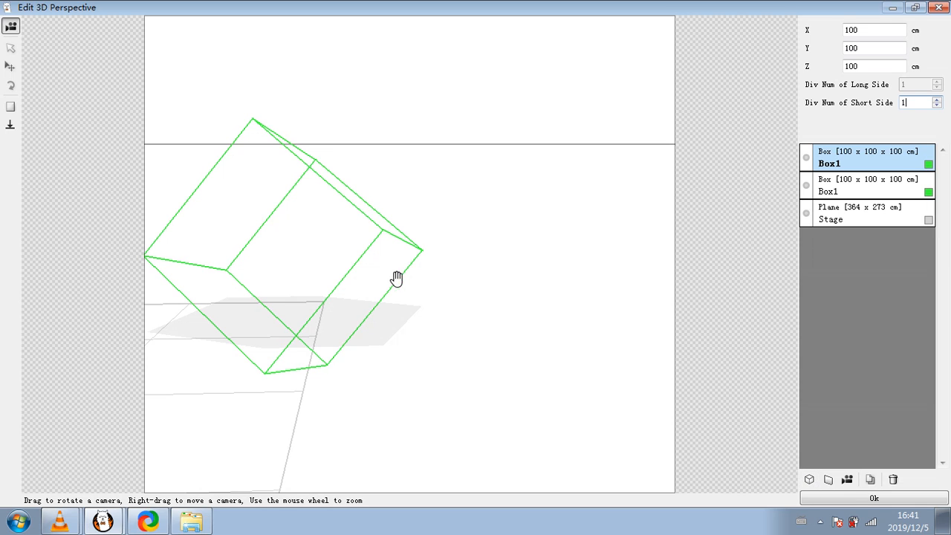
{"action": "left_click_drag", "start_coordinate": [392, 276], "coordinate": [244, 275]}
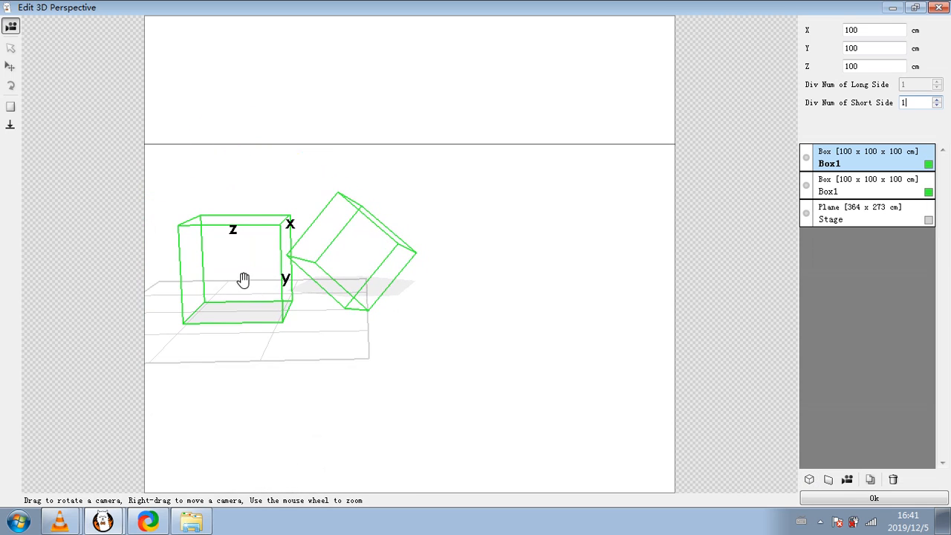
- Select the two boxes alternately in the object list to identify which entry belongs to which box
{"action": "left_click", "coordinate": [876, 190]}
{"action": "left_click", "coordinate": [879, 165]}
{"action": "left_click", "coordinate": [879, 191]}
{"action": "left_click", "coordinate": [878, 161]}
{"action": "left_click", "coordinate": [878, 192]}
{"action": "left_click", "coordinate": [878, 162]}
{"action": "left_click", "coordinate": [877, 190]}
{"action": "left_click", "coordinate": [877, 165]}
{"action": "left_click", "coordinate": [856, 189]}
{"action": "left_click", "coordinate": [860, 169]}
- Delete the tilted box, keeping the new upright one
{"action": "left_click", "coordinate": [859, 186]}
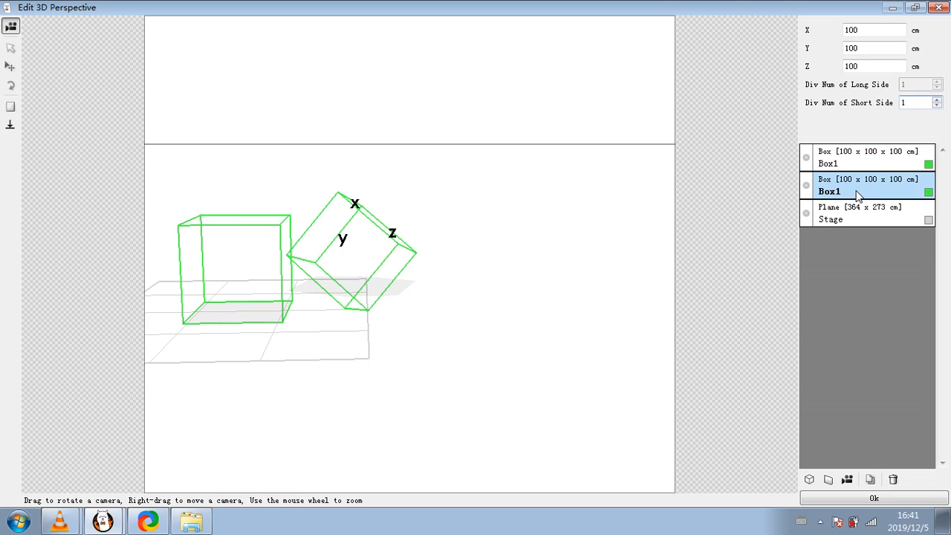
{"action": "left_click", "coordinate": [892, 479]}
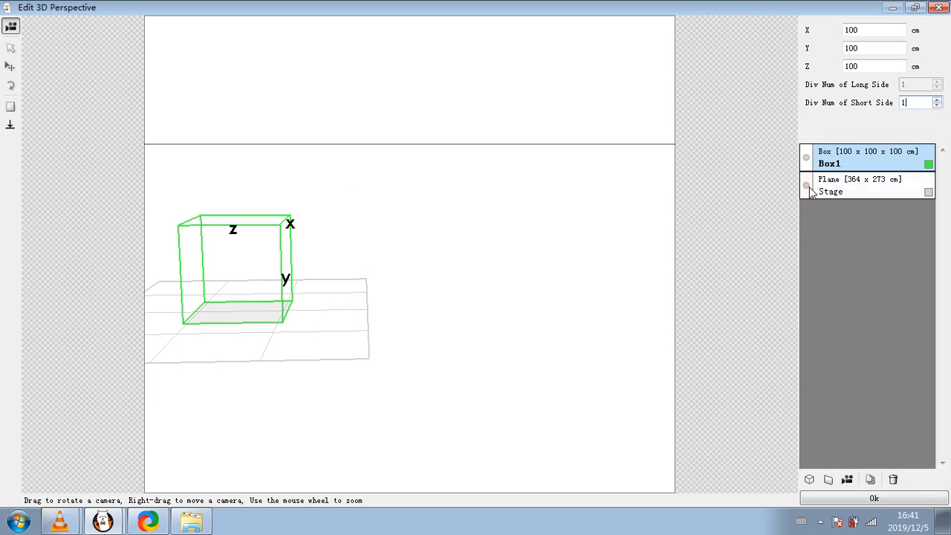
- Hide and show the Stage plane and Box1 in turn to compare the scene with and without each object
{"action": "left_click", "coordinate": [806, 187]}
{"action": "left_click", "coordinate": [805, 189]}
{"action": "left_click", "coordinate": [804, 189]}
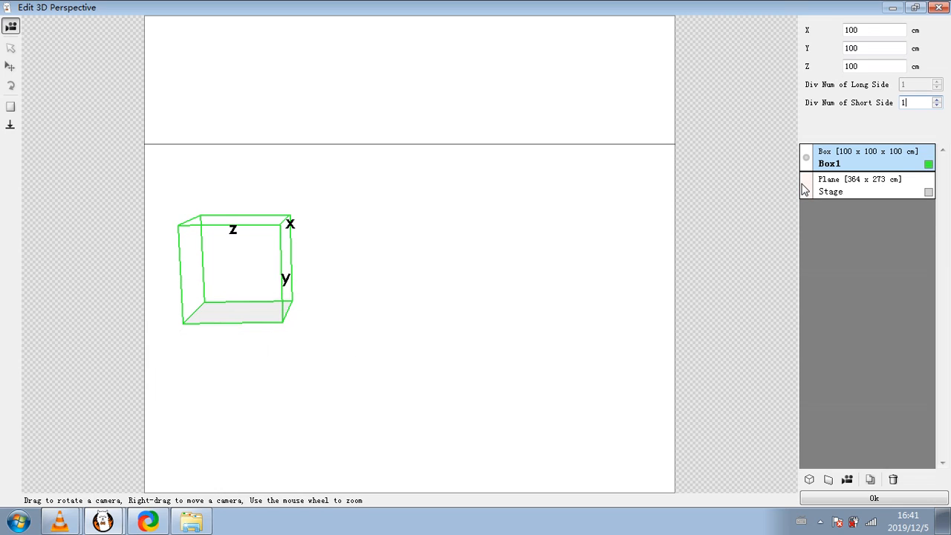
{"action": "left_click", "coordinate": [805, 188]}
{"action": "left_click", "coordinate": [806, 160]}
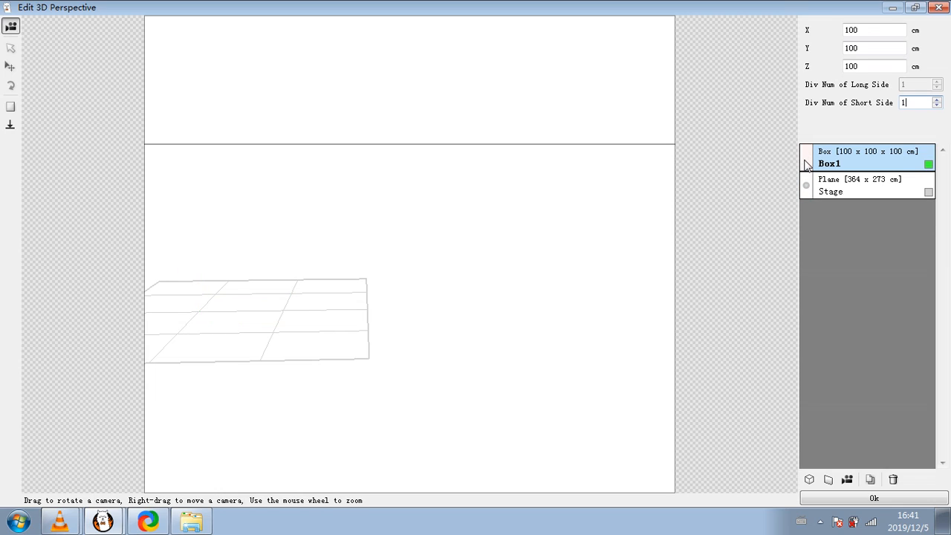
{"action": "left_click", "coordinate": [806, 160]}
- Orbit and zoom the camera to frame Box1 corner-on near the centre of the view, keeping Box1 selected
{"action": "left_click_drag", "start_coordinate": [414, 246], "coordinate": [473, 284]}
{"action": "scroll", "coordinate": [487, 262], "scroll_direction": "up", "scroll_amount": 6}
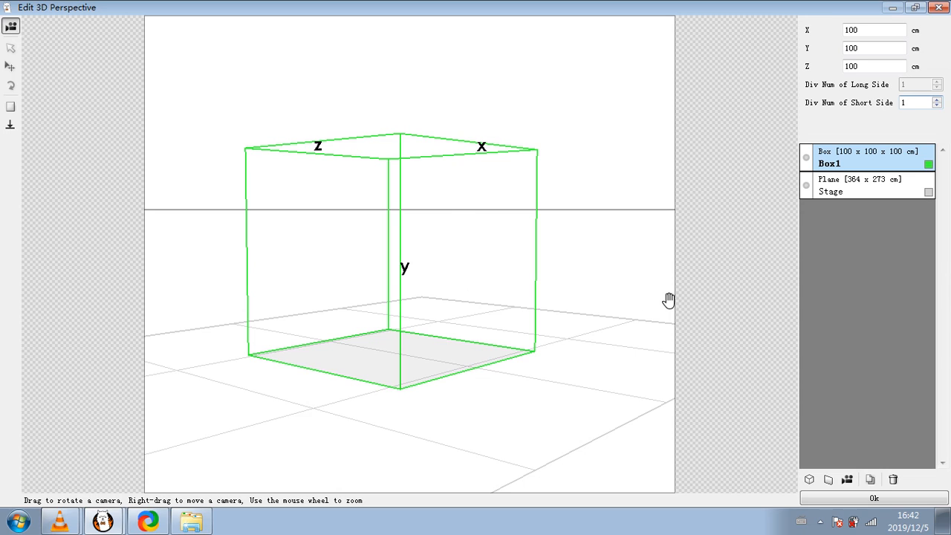
{"action": "left_click", "coordinate": [927, 187]}
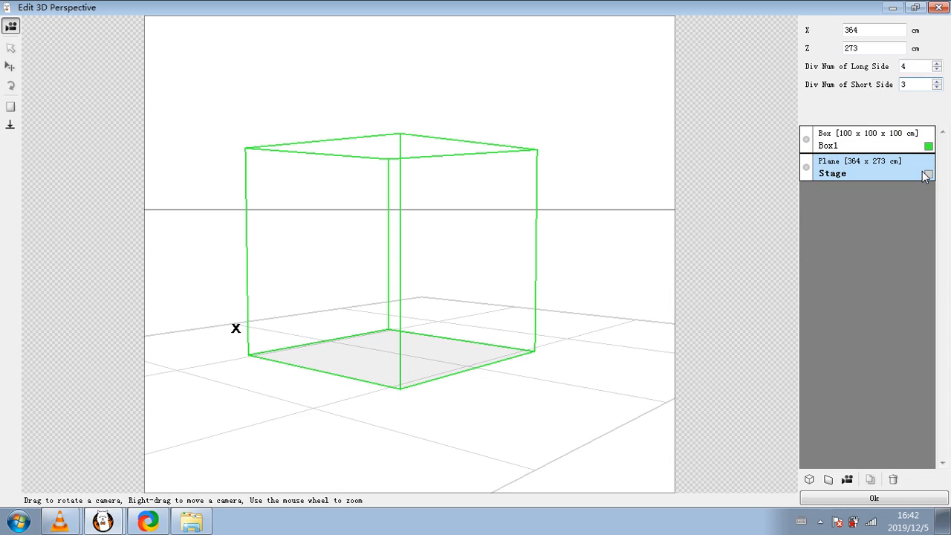
{"action": "left_click", "coordinate": [895, 141]}
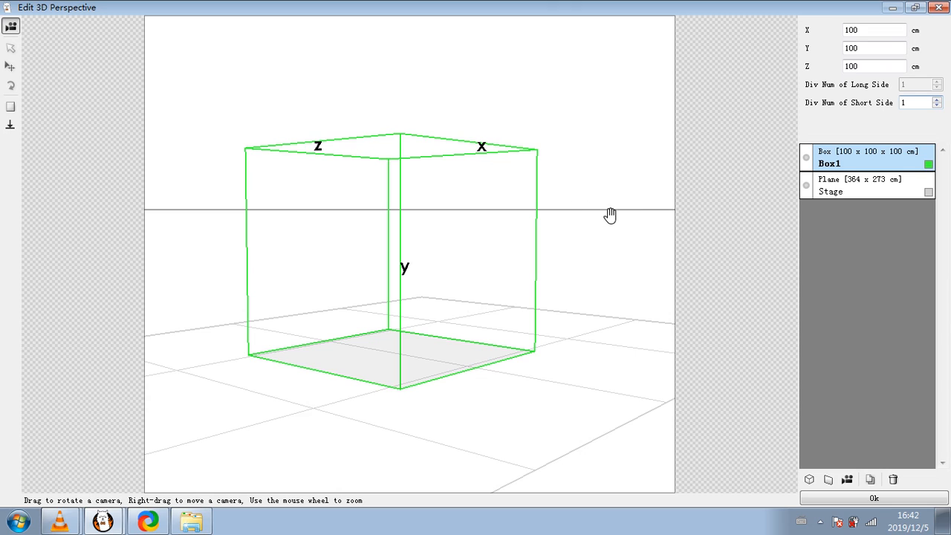
{"action": "scroll", "coordinate": [543, 211], "scroll_direction": "up", "scroll_amount": 4}
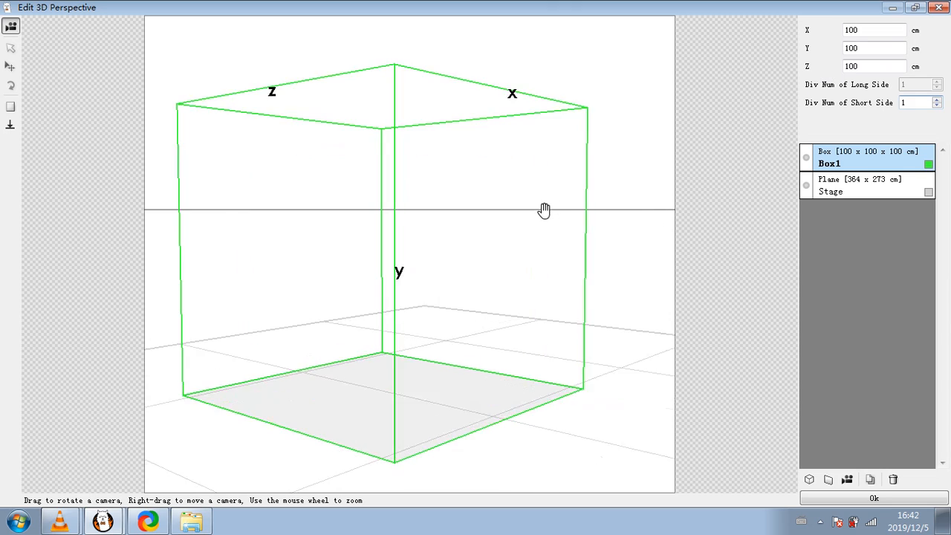
{"action": "scroll", "coordinate": [547, 203], "scroll_direction": "down", "scroll_amount": 10}
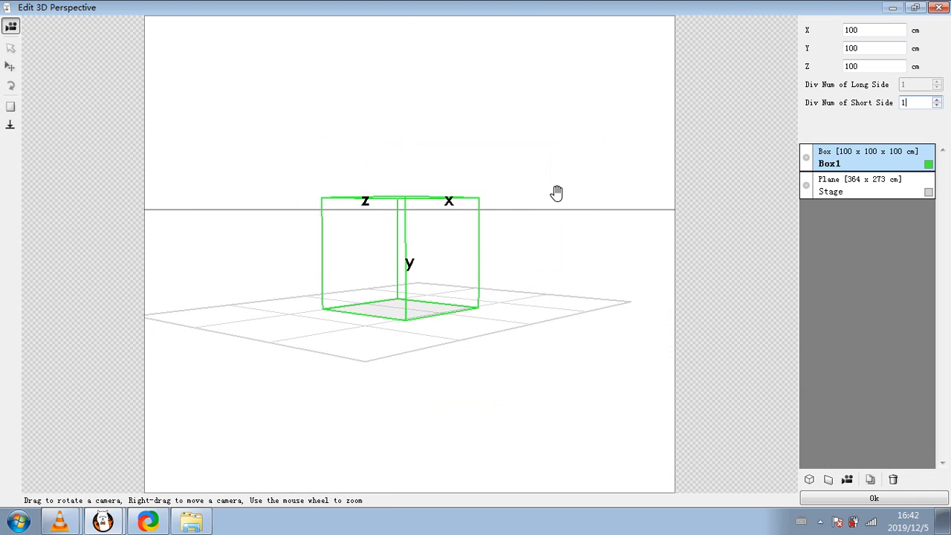
{"action": "scroll", "coordinate": [557, 194], "scroll_direction": "up", "scroll_amount": 5}
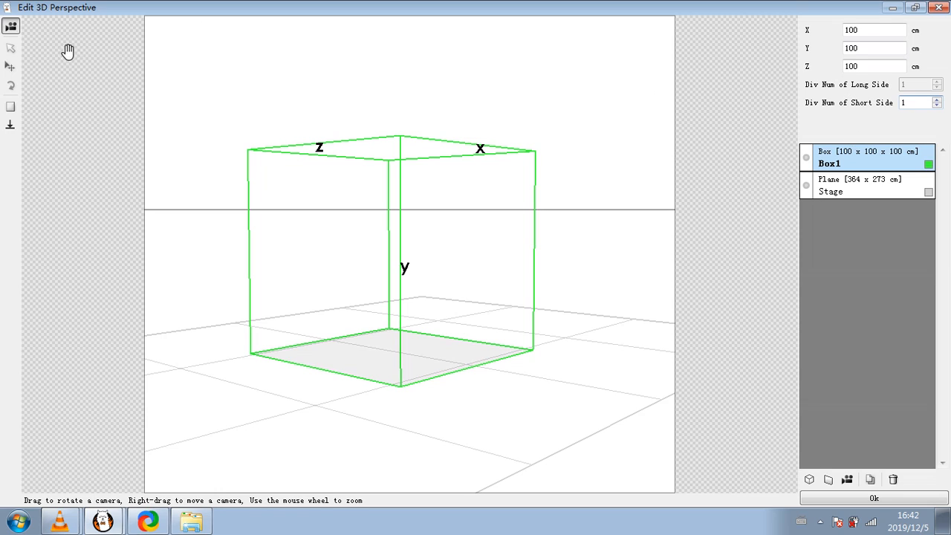
{"action": "left_click", "coordinate": [863, 189]}
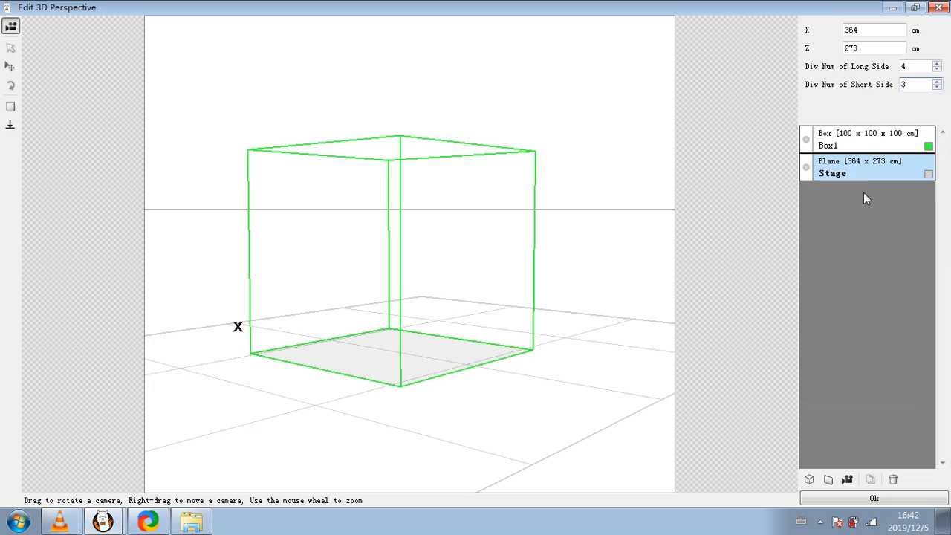
{"action": "left_click", "coordinate": [860, 156]}
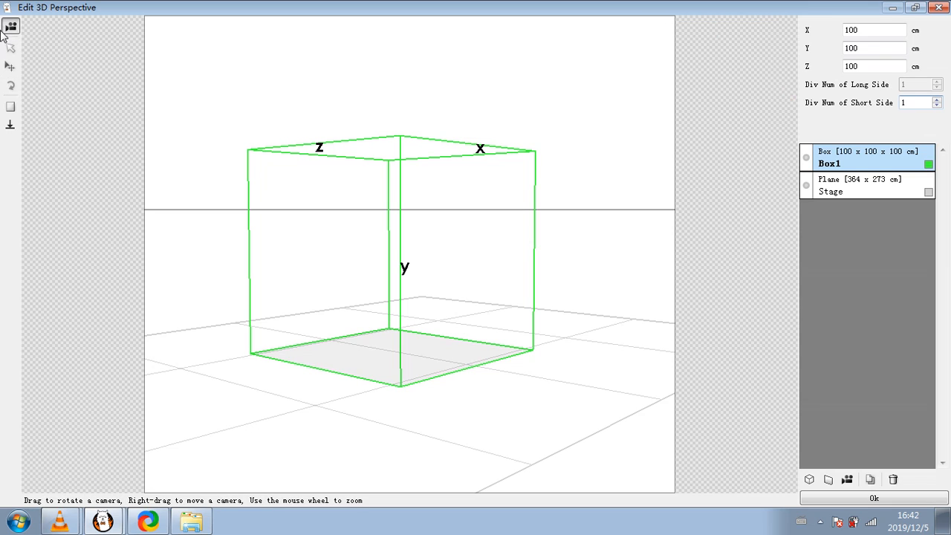
- Switch between the Camera, Move and Rotate tools and toggle the canvas image on and off to review these controls
{"action": "left_click", "coordinate": [15, 109]}
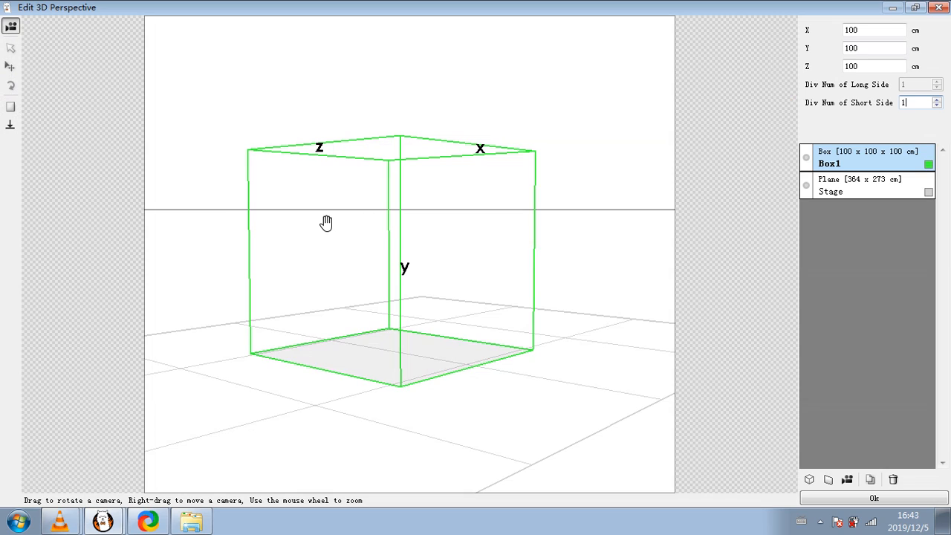
{"action": "left_click", "coordinate": [11, 30]}
{"action": "left_click", "coordinate": [11, 30]}
{"action": "left_click", "coordinate": [11, 30]}
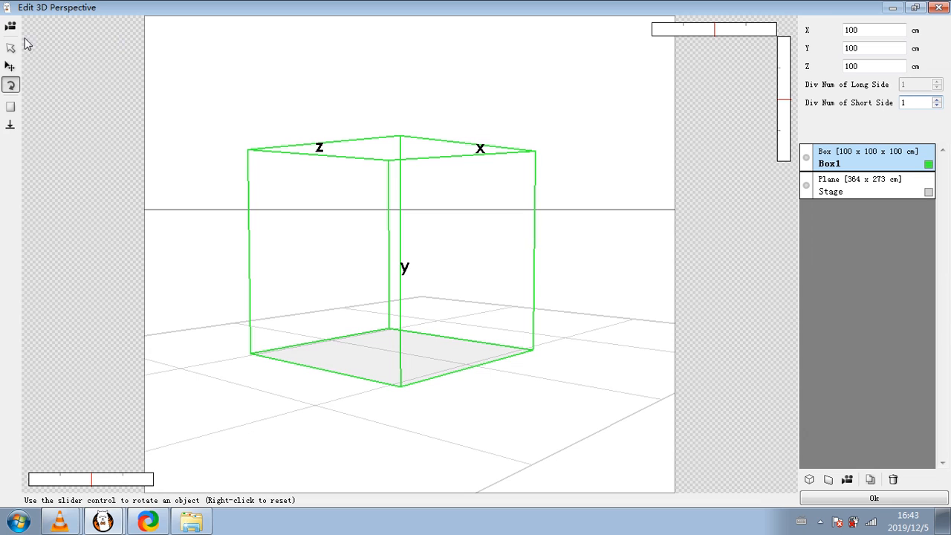
{"action": "left_click", "coordinate": [14, 48]}
{"action": "left_click", "coordinate": [13, 66]}
{"action": "left_click", "coordinate": [12, 85]}
{"action": "left_click", "coordinate": [11, 107]}
{"action": "left_click", "coordinate": [11, 27]}
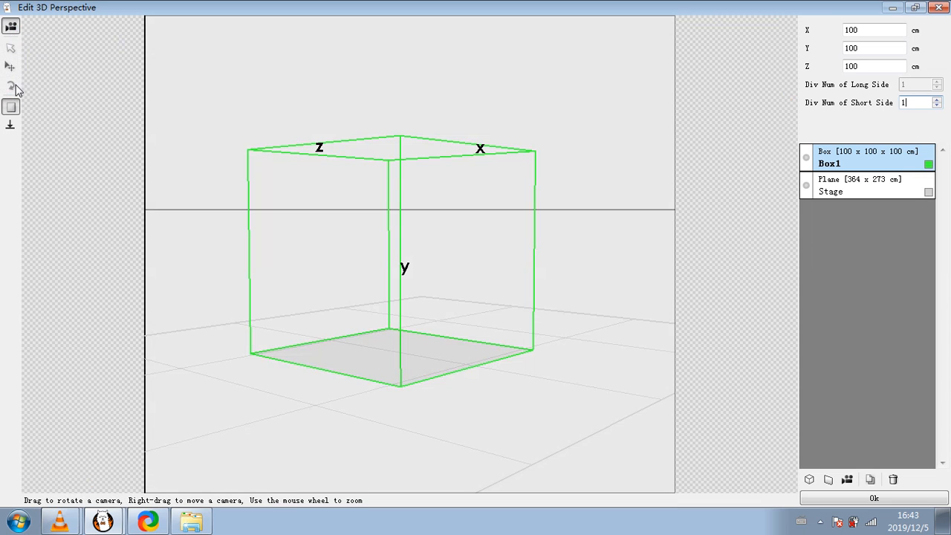
{"action": "left_click", "coordinate": [15, 107]}
{"action": "left_click", "coordinate": [11, 31]}
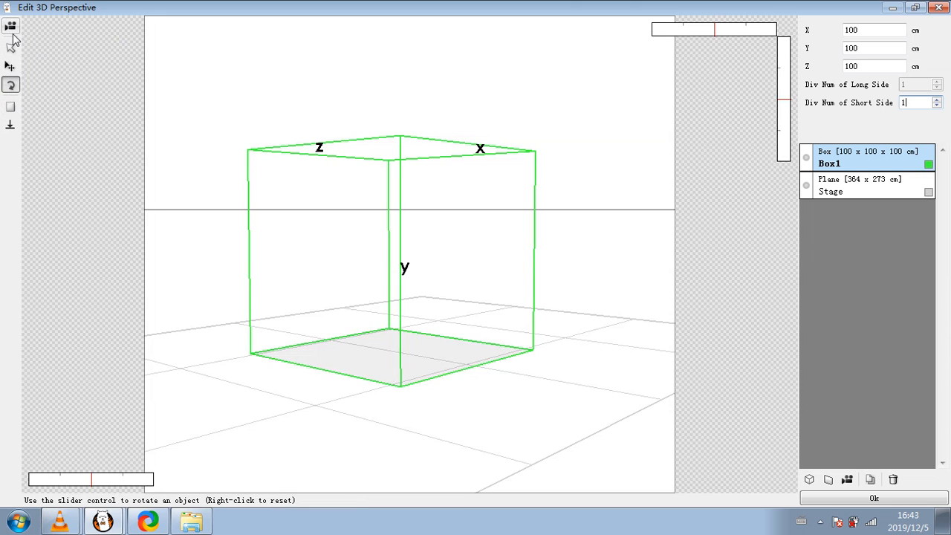
- Use the Move tool to shift Box1 back and forth on the grid, leaving it nearer the camera
{"action": "left_click", "coordinate": [10, 67]}
{"action": "left_click_drag", "start_coordinate": [293, 159], "coordinate": [280, 139]}
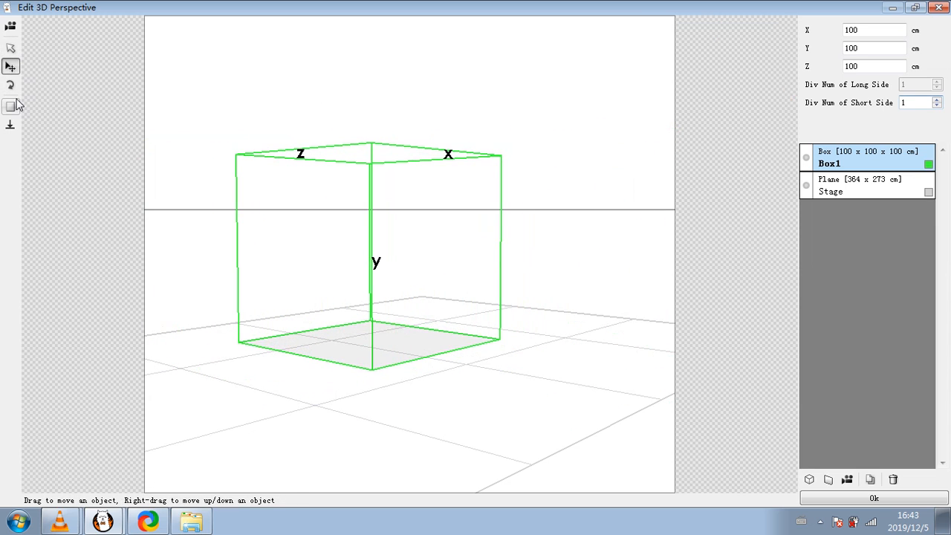
{"action": "left_click_drag", "start_coordinate": [401, 221], "coordinate": [413, 260]}
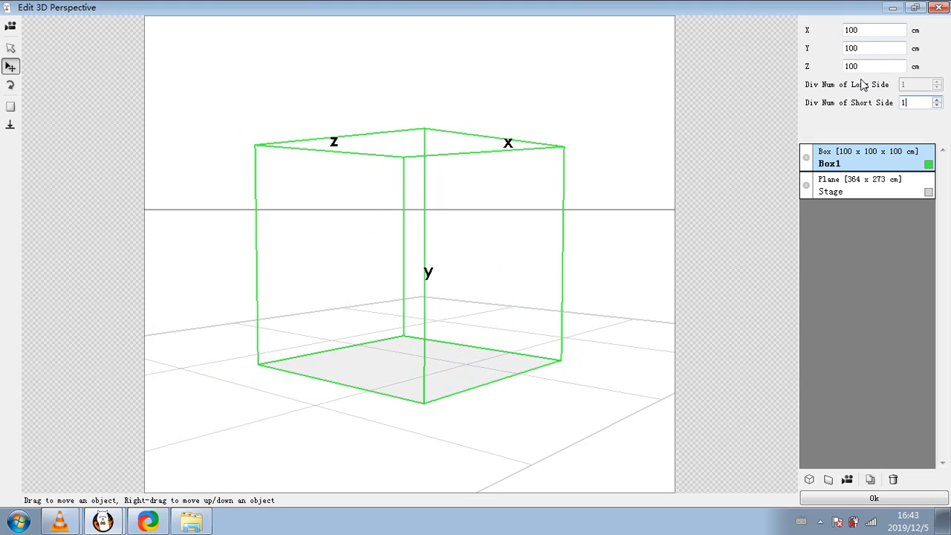
- Try lengthening Box1 along X, with trial sizes ending at 1288 cm
{"action": "left_click", "coordinate": [864, 31]}
{"action": "left_click_drag", "start_coordinate": [852, 27], "coordinate": [900, 60]}
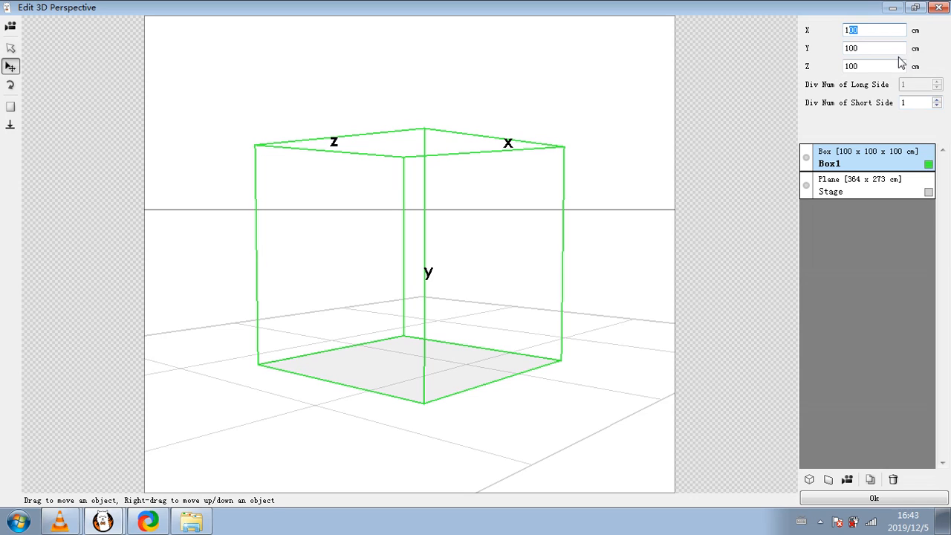
{"action": "type", "text": "2"}
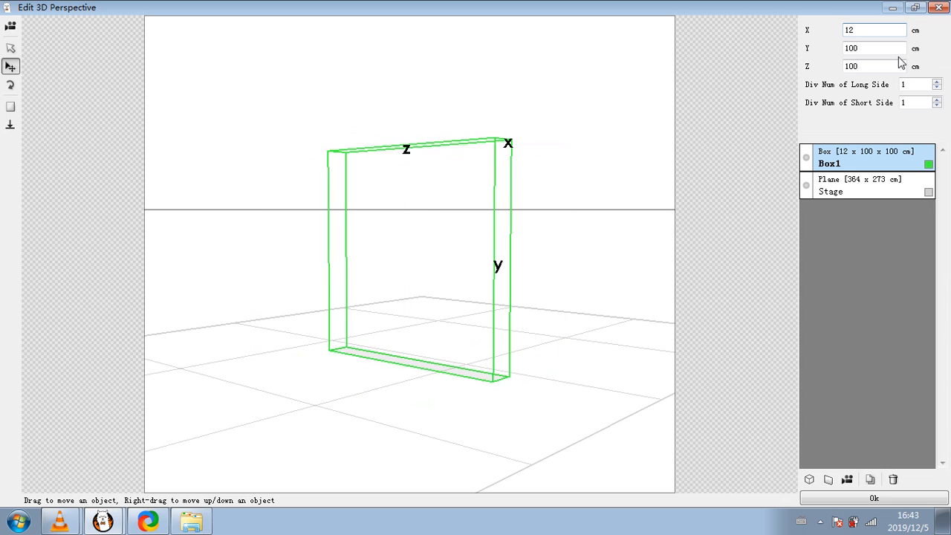
{"action": "type", "text": "9"}
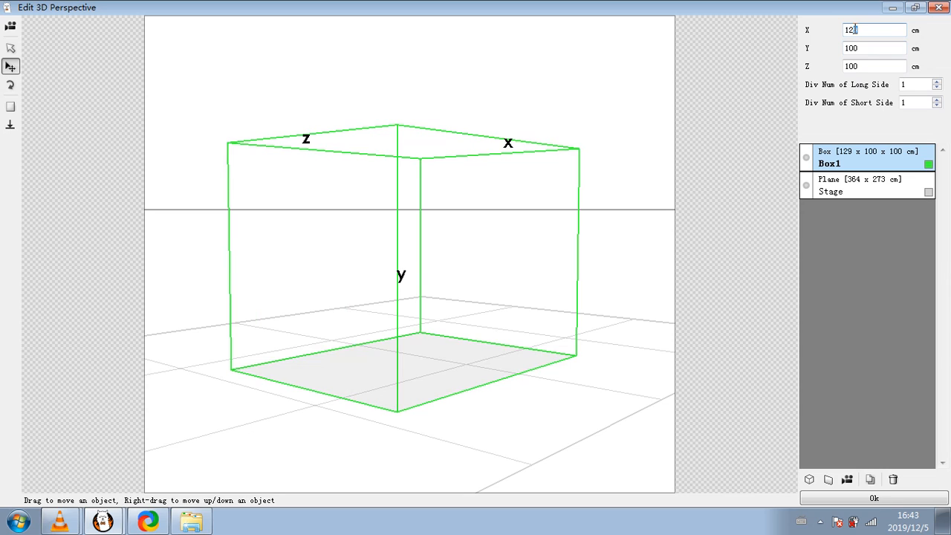
{"action": "type", "text": "88"}
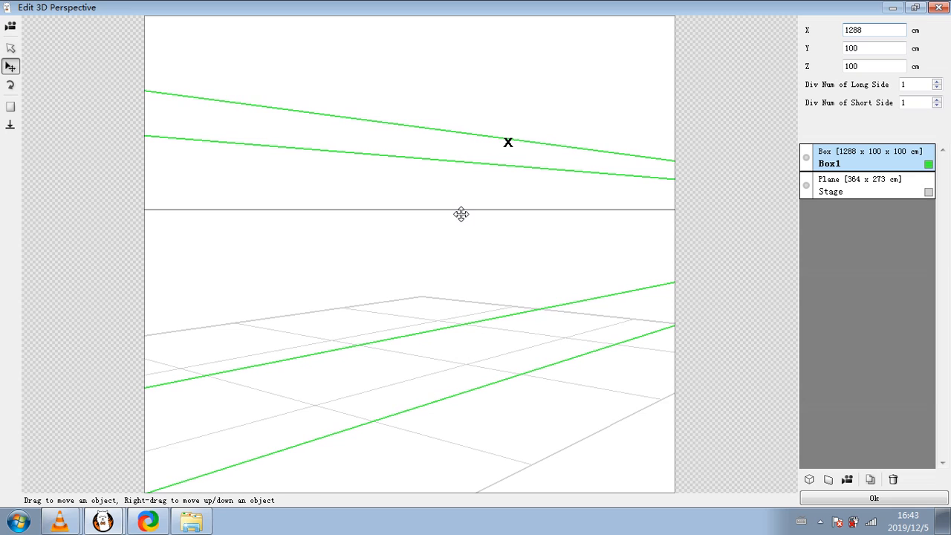
- Try narrowing the Stage plane along X to 164 cm and 111 cm
{"action": "left_click", "coordinate": [10, 26]}
{"action": "left_click_drag", "start_coordinate": [389, 143], "coordinate": [560, 221]}
{"action": "left_click", "coordinate": [851, 30]}
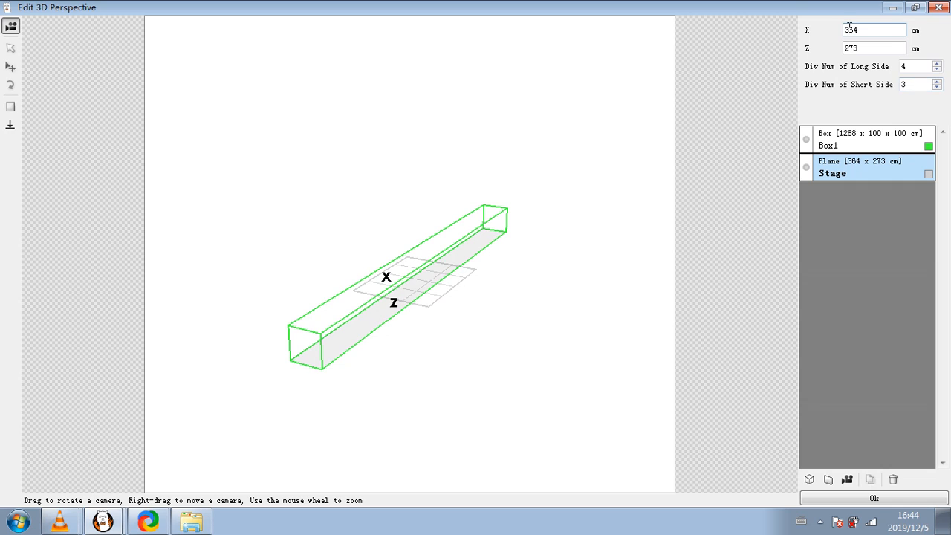
{"action": "type", "text": "1"}
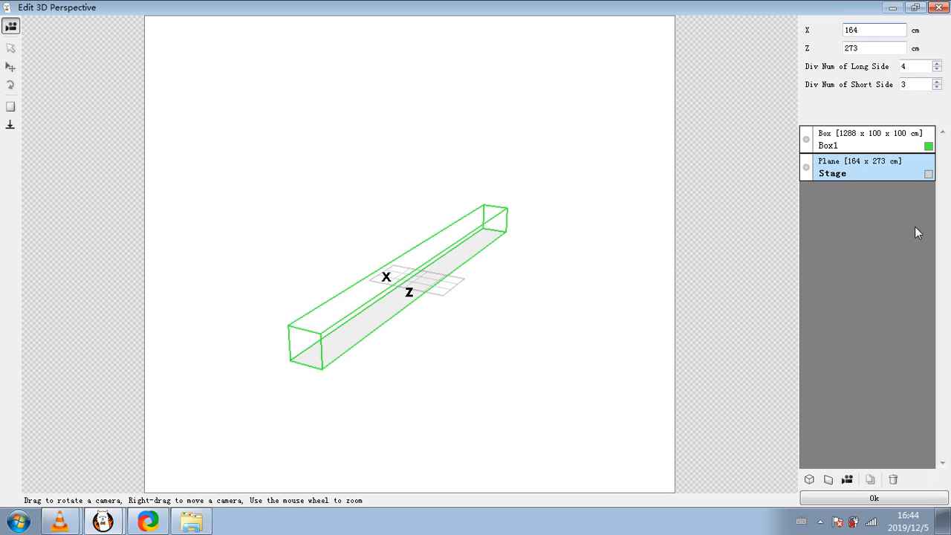
{"action": "left_click", "coordinate": [866, 149]}
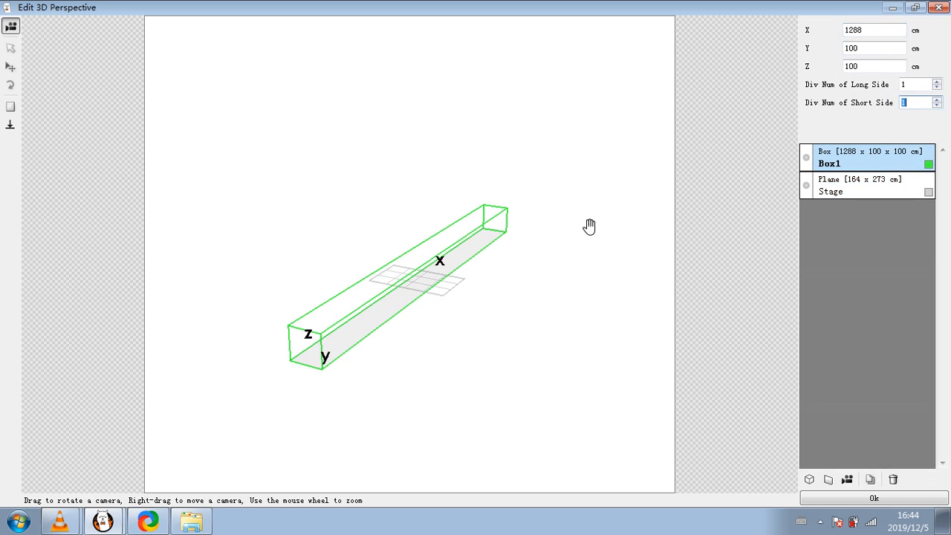
{"action": "key", "text": "Down"}
{"action": "left_click_drag", "start_coordinate": [589, 226], "coordinate": [800, 119]}
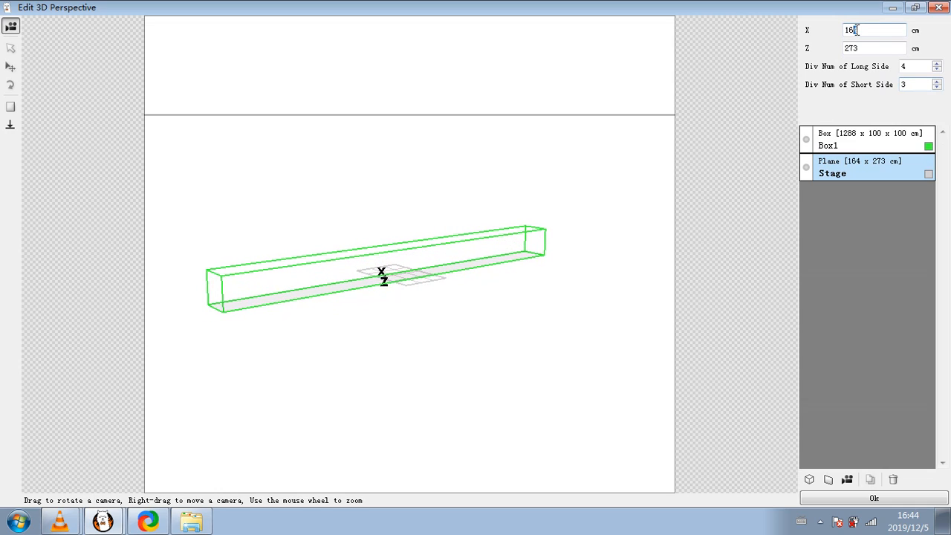
{"action": "type", "text": "111"}
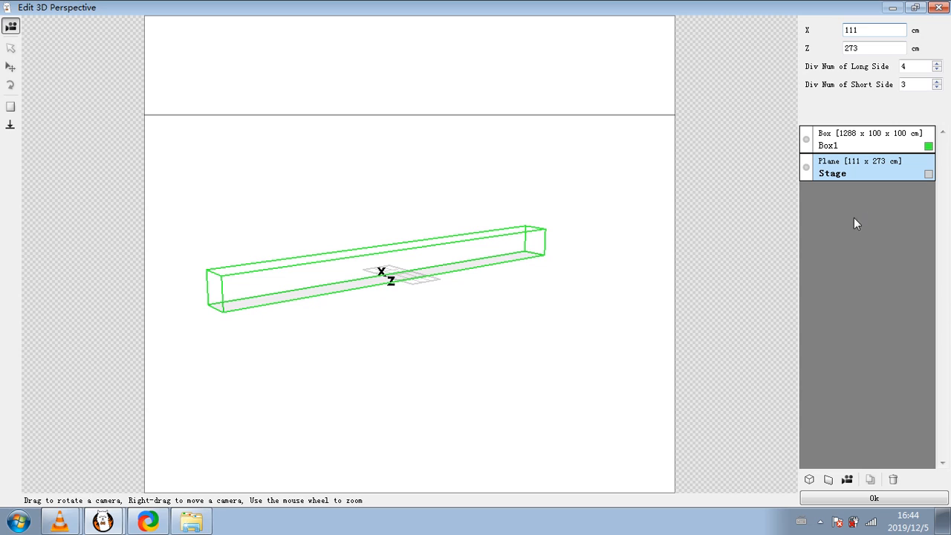
- Set Box1's X size to 1234 cm after trying 1111 cm and 1222 cm
{"action": "left_click", "coordinate": [874, 146]}
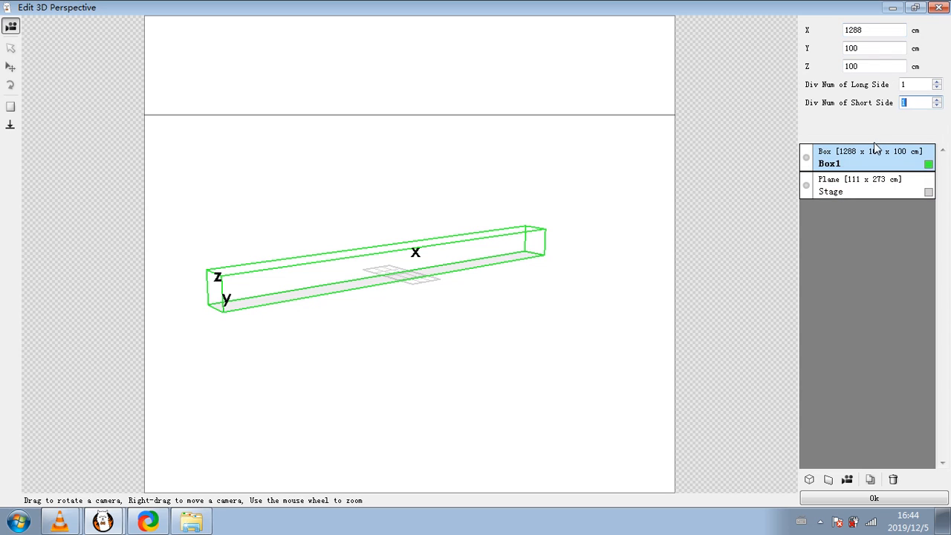
{"action": "left_click", "coordinate": [864, 30]}
{"action": "double_click", "coordinate": [865, 30]}
{"action": "type", "text": "1111"}
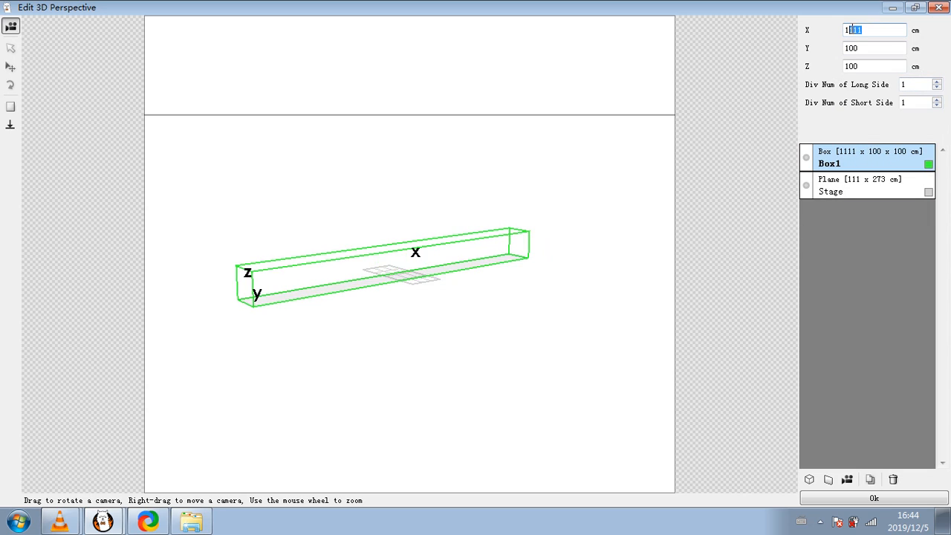
{"action": "type", "text": "222"}
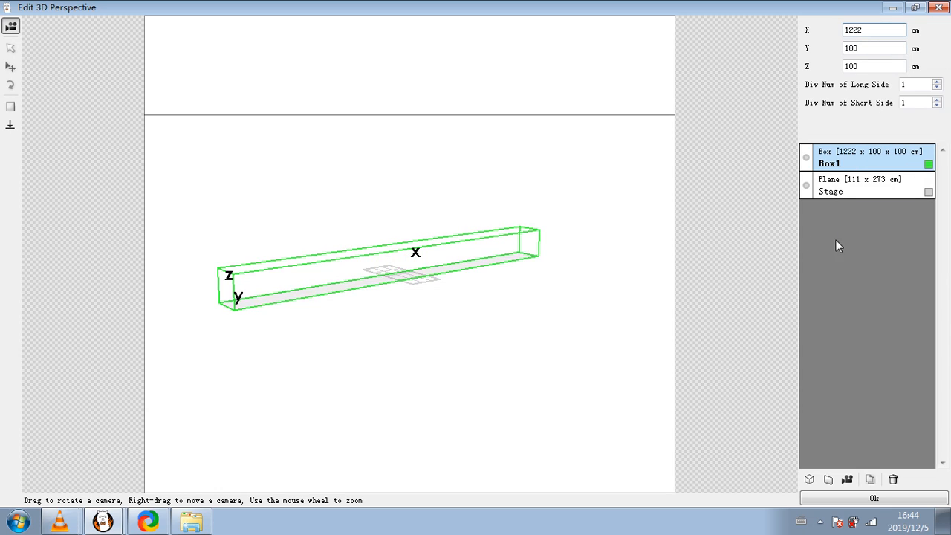
{"action": "left_click_drag", "start_coordinate": [869, 30], "coordinate": [852, 30]}
{"action": "type", "text": "1234"}
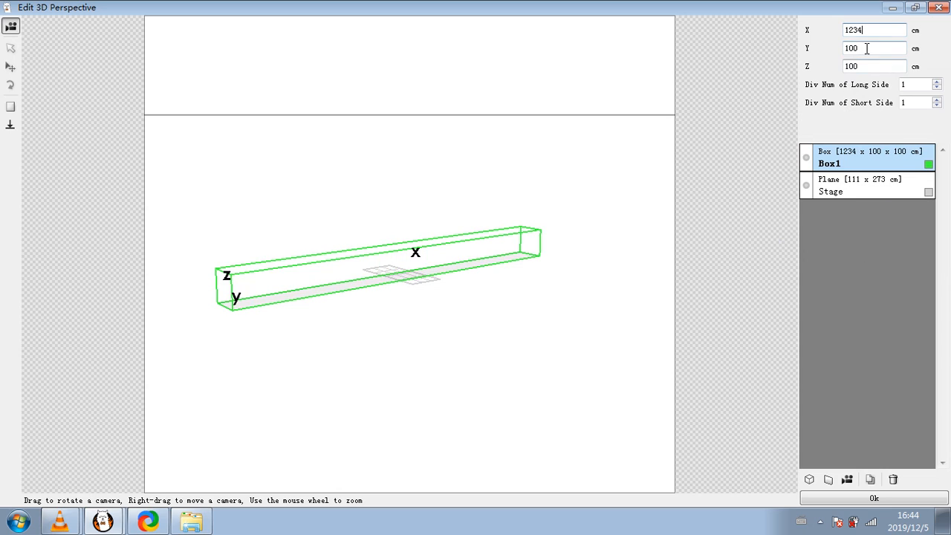
- Set Box1's Y size to 1033 cm and its Z size to 3330 cm
{"action": "left_click_drag", "start_coordinate": [864, 48], "coordinate": [845, 50]}
{"action": "type", "text": "33"}
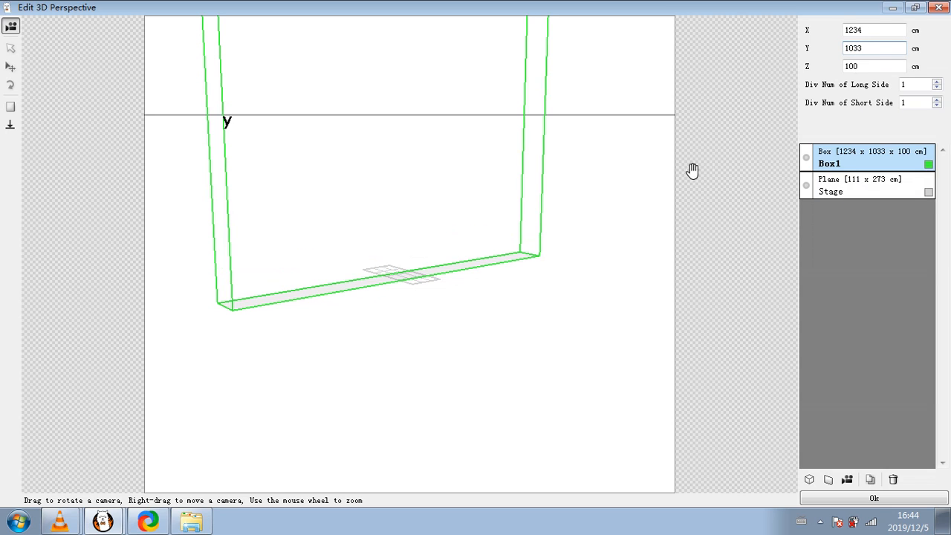
{"action": "left_click", "coordinate": [642, 175]}
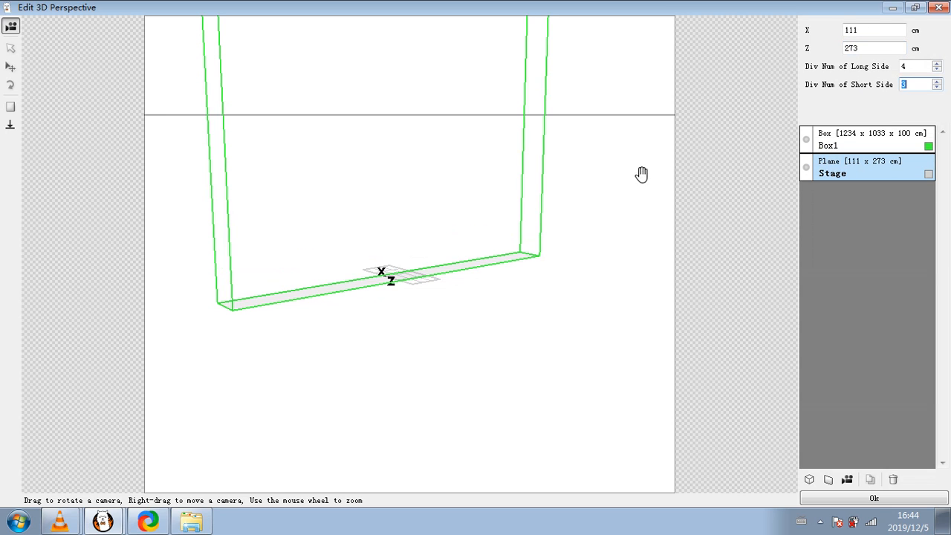
{"action": "left_click_drag", "start_coordinate": [492, 200], "coordinate": [475, 227]}
{"action": "left_click", "coordinate": [492, 204]}
{"action": "mouse_move", "coordinate": [365, 191]}
{"action": "left_mouse_down"}
{"action": "mouse_move", "coordinate": [406, 257]}
{"action": "mouse_move", "coordinate": [361, 191]}
{"action": "mouse_move", "coordinate": [497, 176]}
{"action": "mouse_move", "coordinate": [404, 198]}
{"action": "mouse_move", "coordinate": [356, 185]}
{"action": "left_mouse_up"}
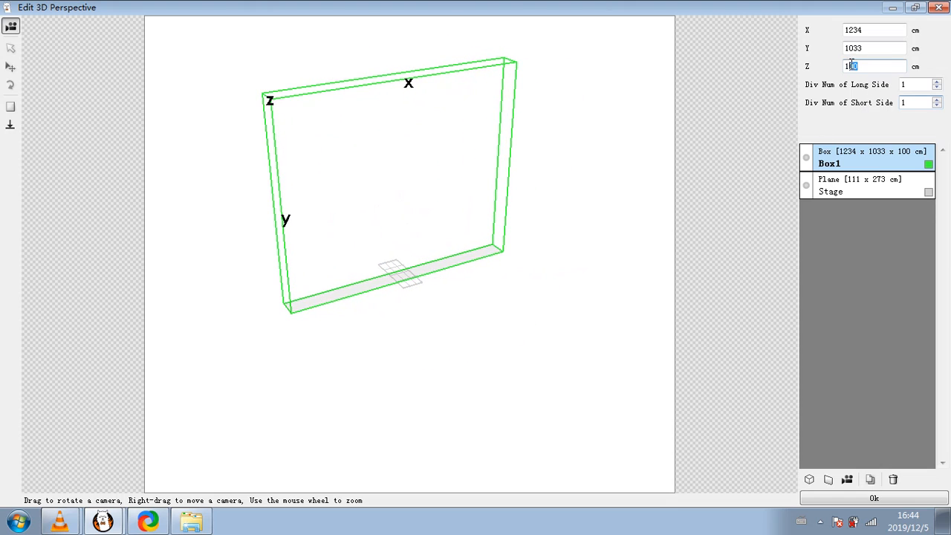
{"action": "type", "text": "3330"}
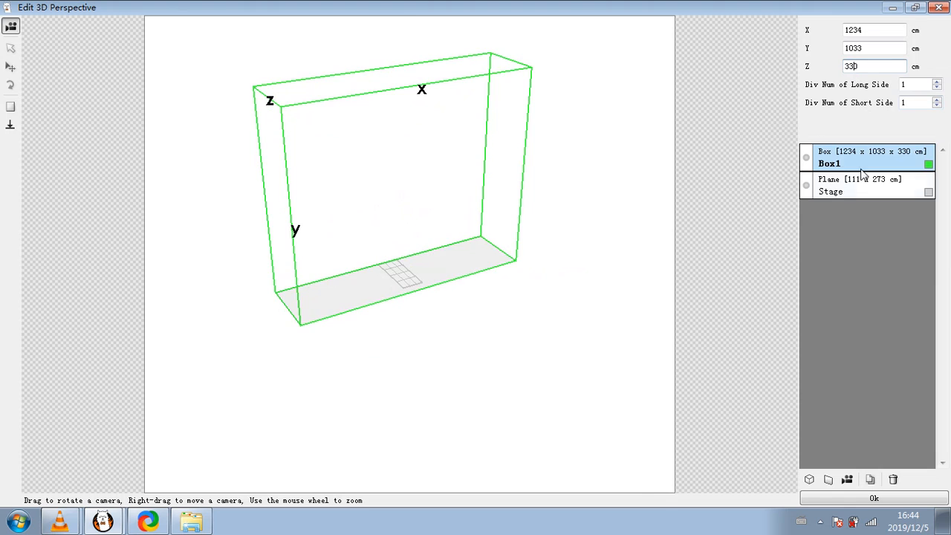
{"action": "left_click_drag", "start_coordinate": [606, 214], "coordinate": [406, 243]}
{"action": "scroll", "coordinate": [406, 242], "scroll_direction": "down", "scroll_amount": 3}
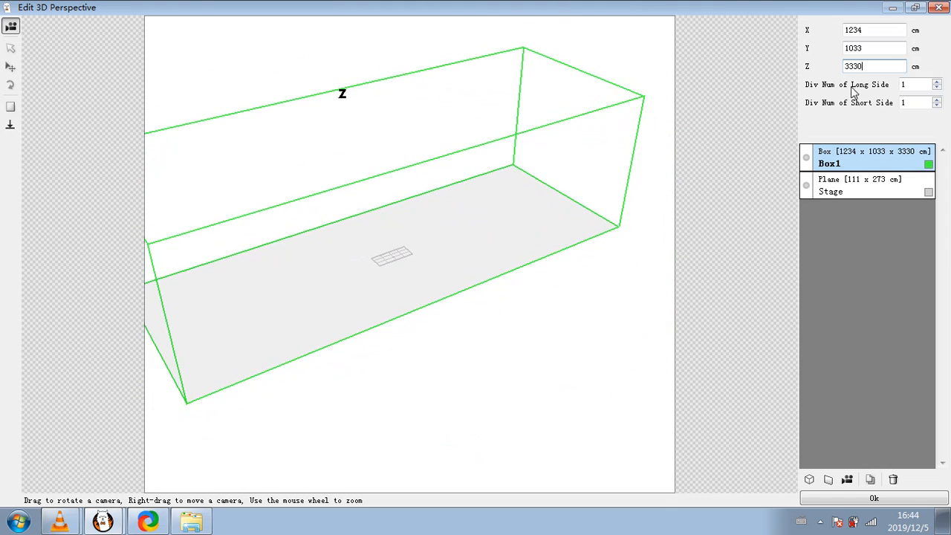
- Enlarge the Stage plane to 3333 cm along X and 4443 cm along Z
{"action": "left_click", "coordinate": [858, 185]}
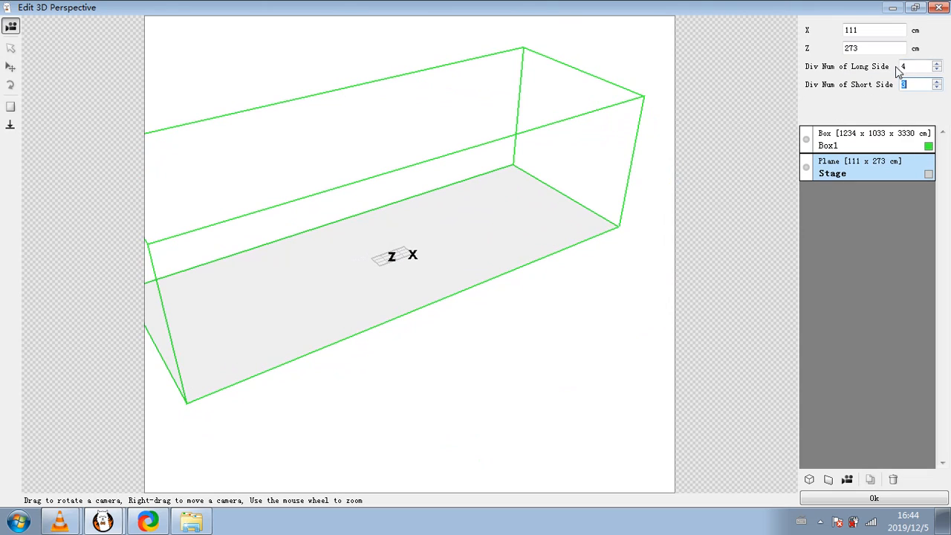
{"action": "double_click", "coordinate": [876, 30]}
{"action": "type", "text": "3333"}
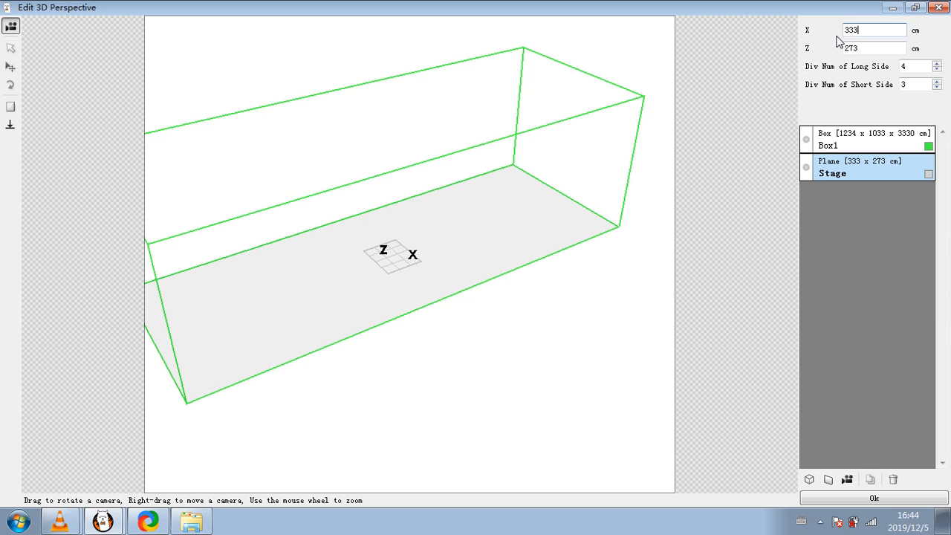
{"action": "double_click", "coordinate": [878, 45]}
{"action": "type", "text": "34444"}
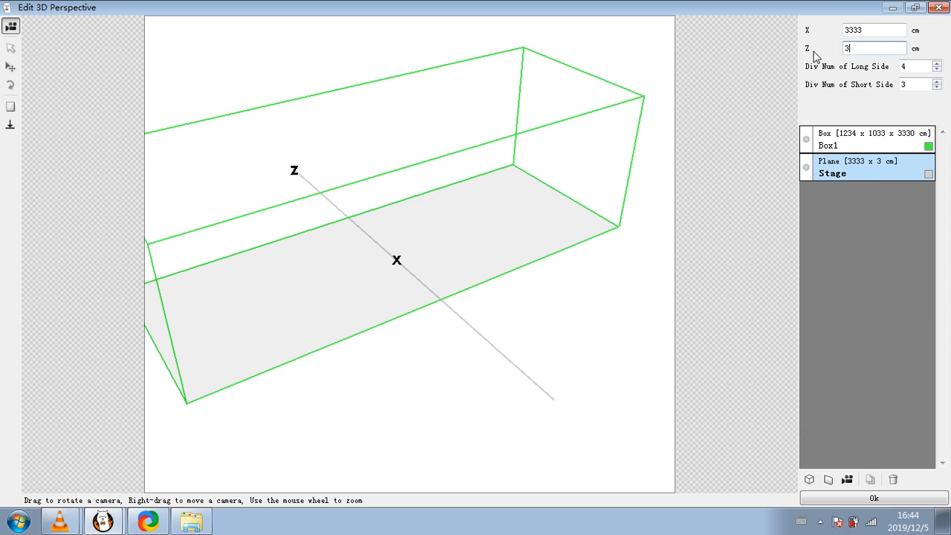
{"action": "type", "text": "3"}
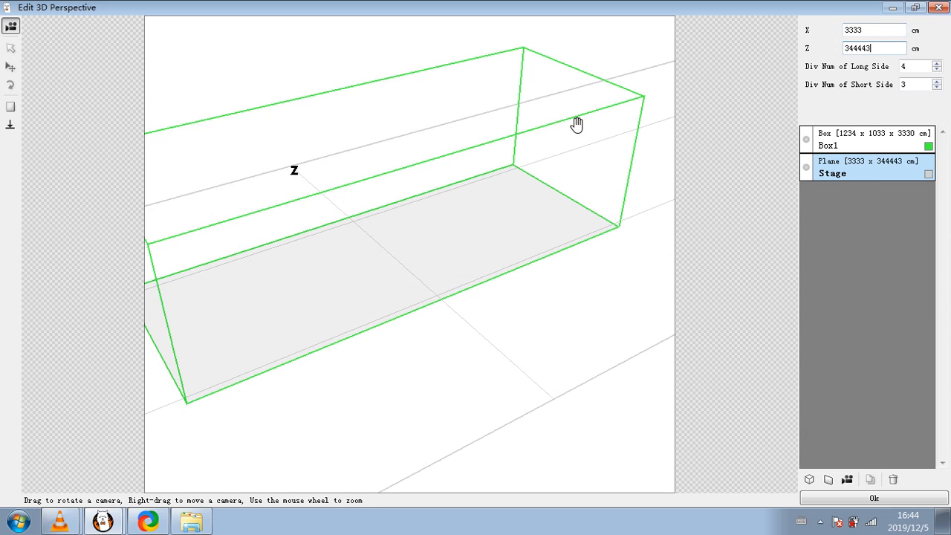
{"action": "left_click", "coordinate": [857, 52]}
{"action": "key", "text": "BackSpace"}
{"action": "key", "text": "BackSpace"}
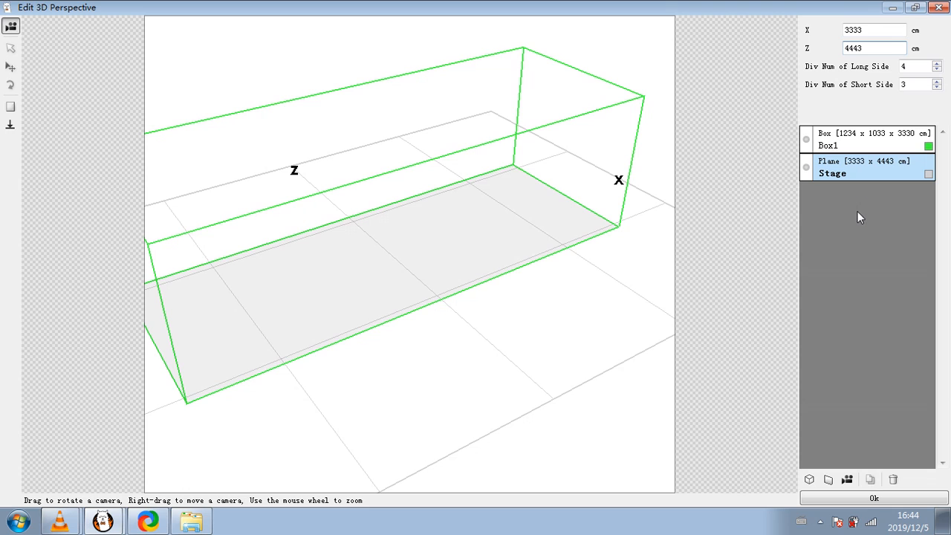
- Raise Box1's number of long-side divisions to 5
{"action": "left_click_drag", "start_coordinate": [461, 215], "coordinate": [508, 176]}
{"action": "scroll", "coordinate": [505, 203], "scroll_direction": "down", "scroll_amount": 5}
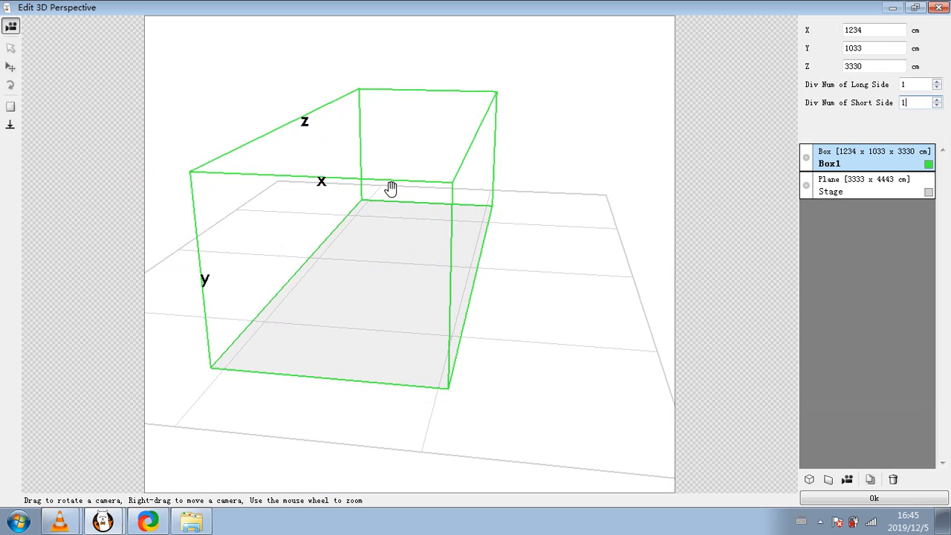
{"action": "left_click_drag", "start_coordinate": [452, 212], "coordinate": [477, 194]}
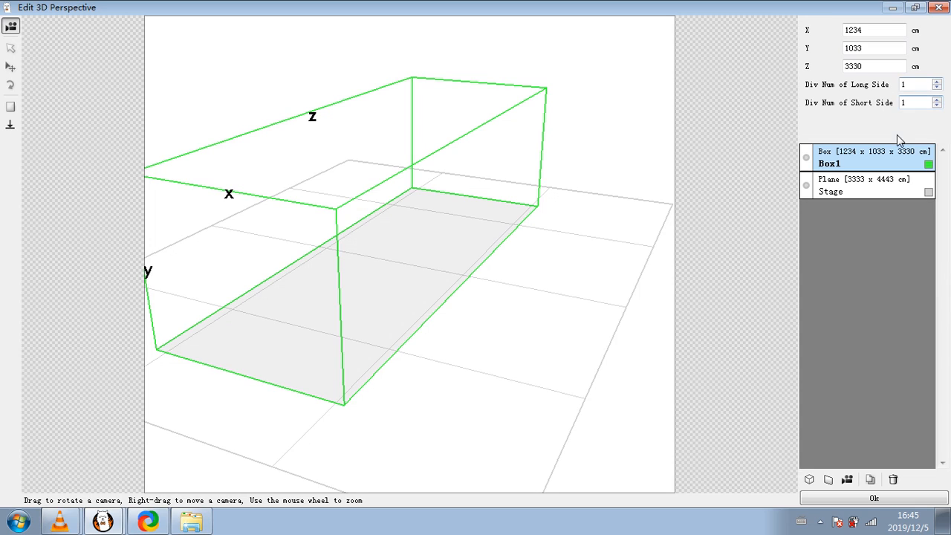
{"action": "left_click", "coordinate": [937, 82]}
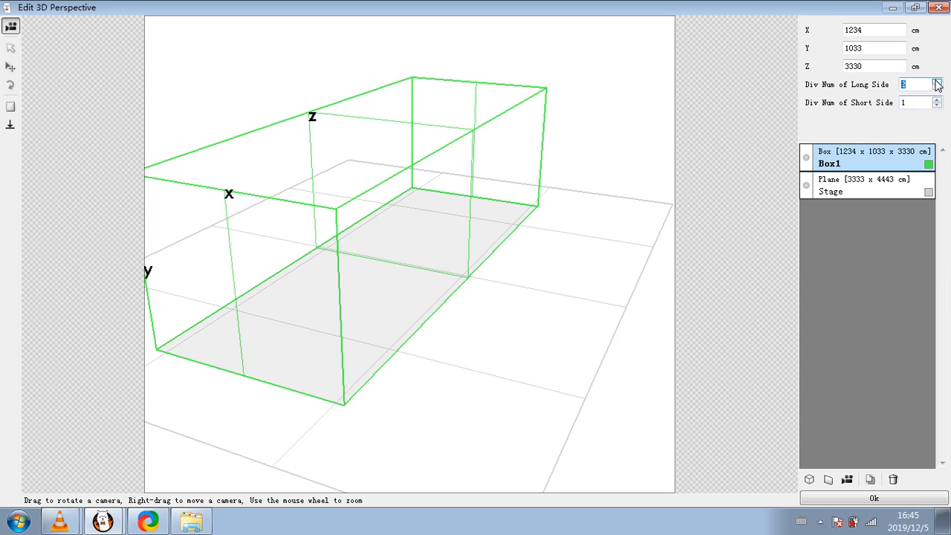
{"action": "left_click", "coordinate": [937, 82]}
{"action": "left_click", "coordinate": [937, 81]}
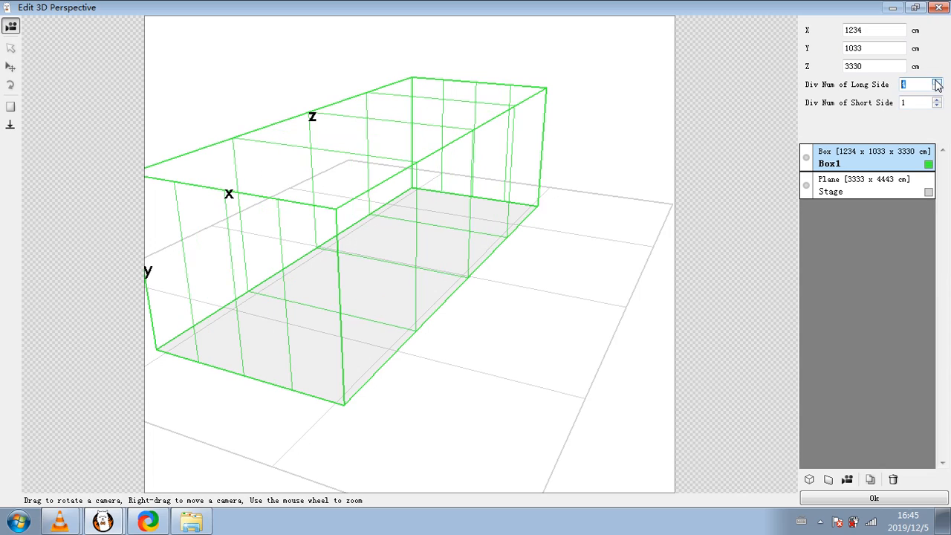
{"action": "left_click", "coordinate": [936, 81]}
- Raise the Stage plane's number of long-side divisions to 6
{"action": "left_click_drag", "start_coordinate": [530, 182], "coordinate": [475, 180]}
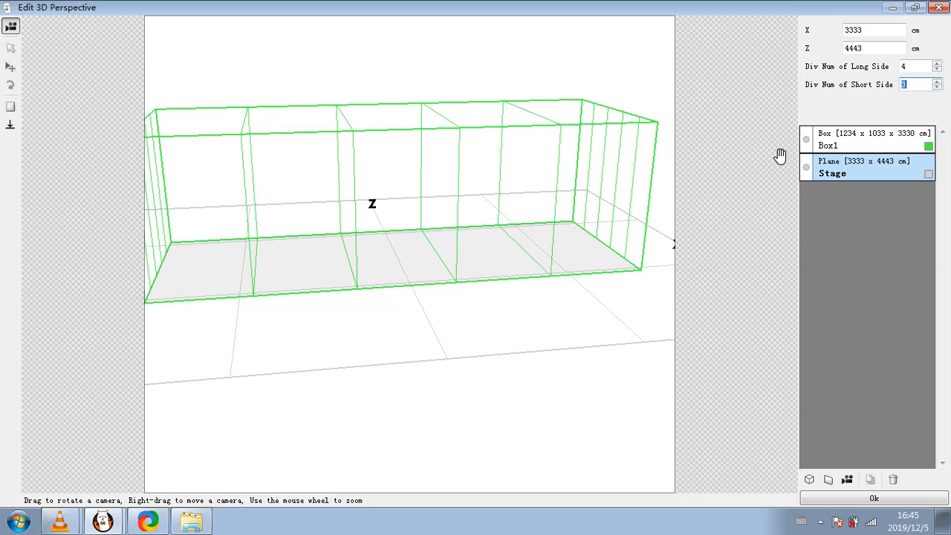
{"action": "left_click", "coordinate": [937, 69]}
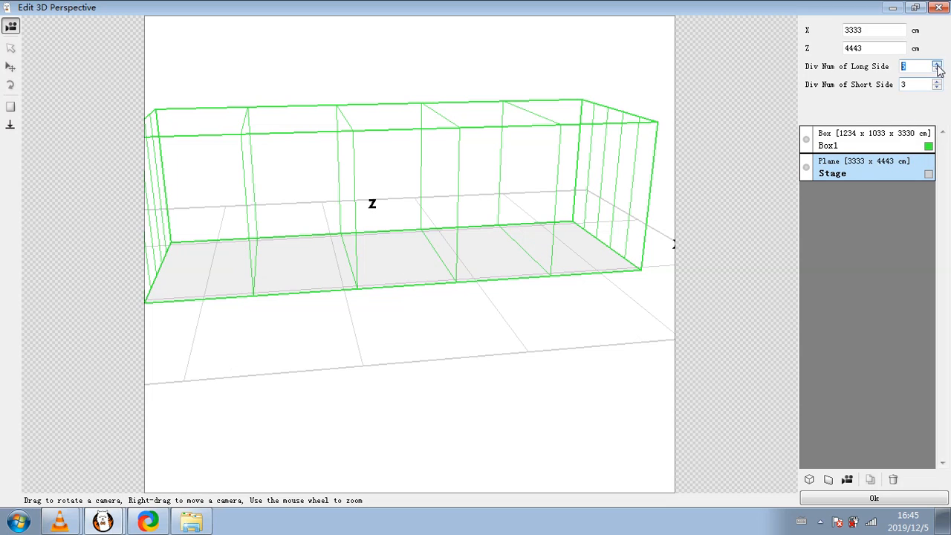
{"action": "left_click", "coordinate": [937, 69]}
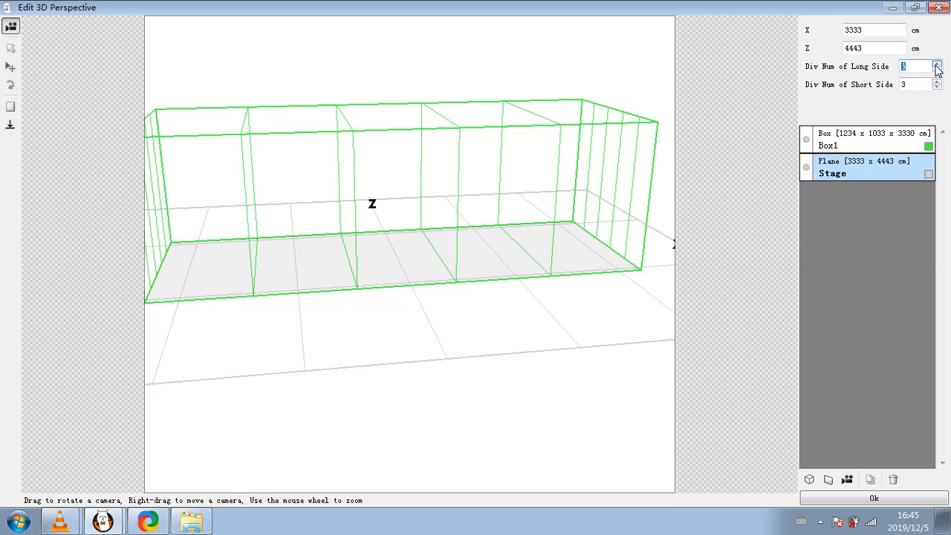
- Increase Box1's divisions to 7 on the long side and 8 on the short side
{"action": "left_click", "coordinate": [858, 148]}
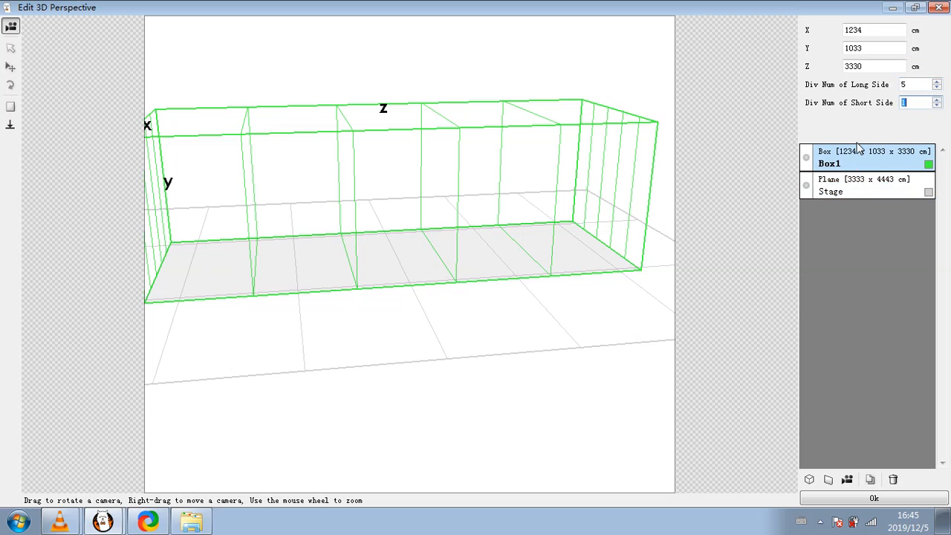
{"action": "left_click", "coordinate": [937, 83]}
{"action": "left_click", "coordinate": [937, 82]}
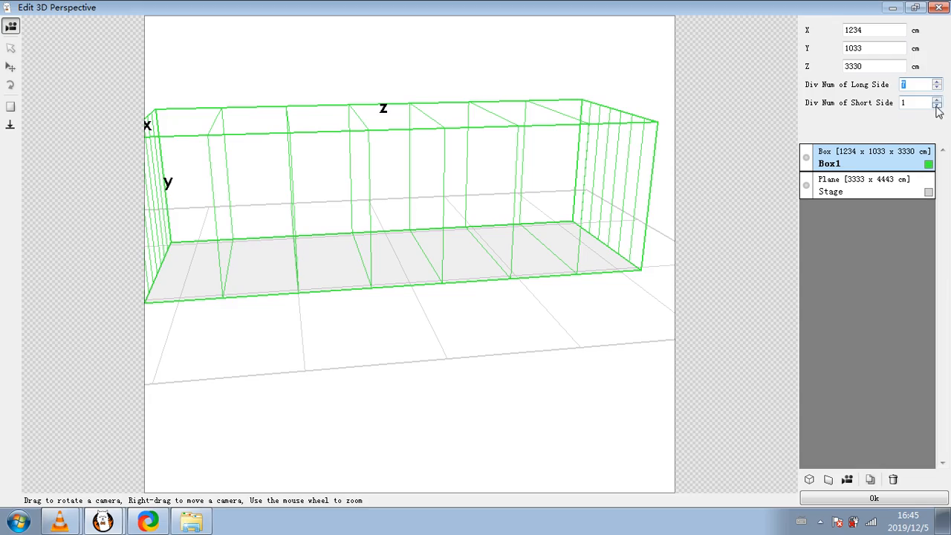
{"action": "left_click", "coordinate": [938, 100]}
{"action": "left_click", "coordinate": [937, 101]}
{"action": "left_click", "coordinate": [937, 100]}
{"action": "left_click", "coordinate": [937, 101]}
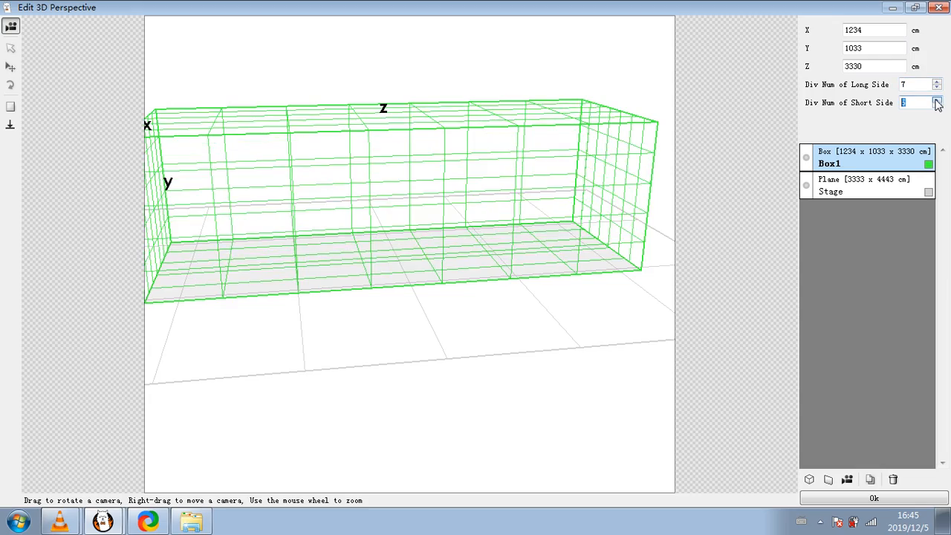
{"action": "left_click", "coordinate": [937, 101]}
{"action": "left_click", "coordinate": [937, 101]}
{"action": "left_click", "coordinate": [937, 100]}
- Zoom and orbit the camera into Box1 to frame one of its inner corners like a gridded room
{"action": "left_click_drag", "start_coordinate": [547, 144], "coordinate": [496, 168]}
{"action": "scroll", "coordinate": [496, 168], "scroll_direction": "up", "scroll_amount": 10}
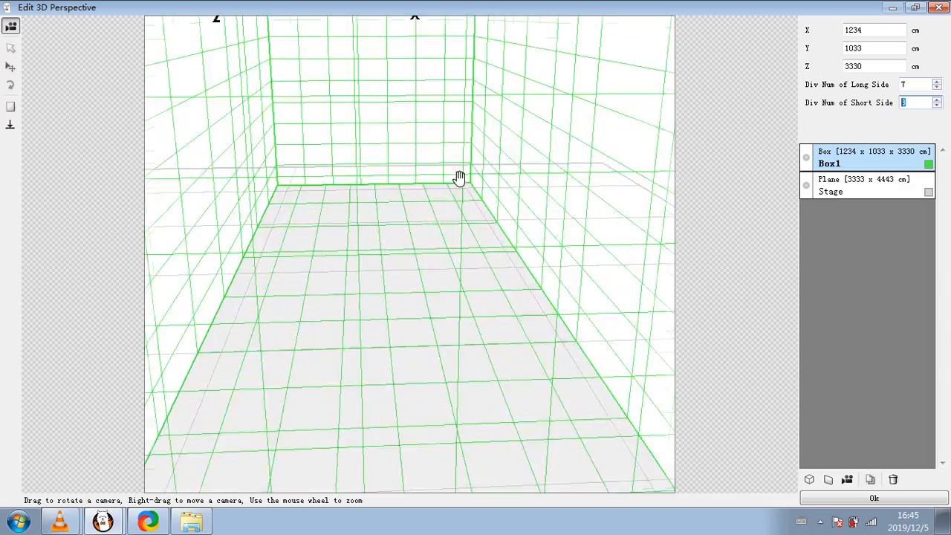
{"action": "mouse_move", "coordinate": [485, 207]}
{"action": "left_mouse_down"}
{"action": "mouse_move", "coordinate": [510, 198]}
{"action": "mouse_move", "coordinate": [446, 191]}
{"action": "mouse_move", "coordinate": [452, 270]}
{"action": "mouse_move", "coordinate": [469, 201]}
{"action": "mouse_move", "coordinate": [445, 220]}
{"action": "mouse_move", "coordinate": [471, 196]}
{"action": "mouse_move", "coordinate": [421, 231]}
{"action": "mouse_move", "coordinate": [462, 237]}
{"action": "mouse_move", "coordinate": [369, 227]}
{"action": "mouse_move", "coordinate": [354, 216]}
{"action": "mouse_move", "coordinate": [456, 231]}
{"action": "mouse_move", "coordinate": [541, 216]}
{"action": "mouse_move", "coordinate": [535, 235]}
{"action": "mouse_move", "coordinate": [502, 203]}
{"action": "mouse_move", "coordinate": [515, 225]}
{"action": "mouse_move", "coordinate": [526, 216]}
{"action": "mouse_move", "coordinate": [523, 233]}
{"action": "mouse_move", "coordinate": [528, 218]}
{"action": "mouse_move", "coordinate": [500, 216]}
{"action": "left_mouse_up"}
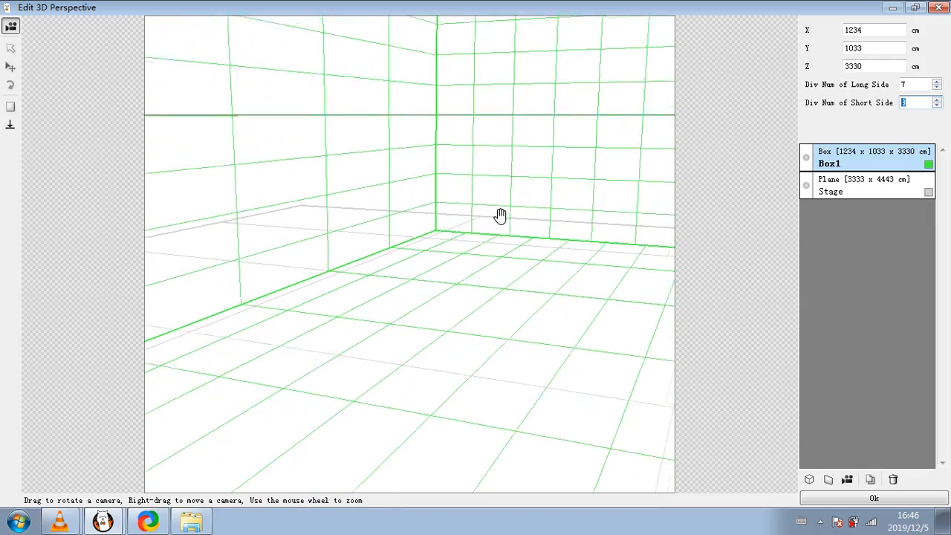
- Add a second box object on the floor inside Box1
{"action": "scroll", "coordinate": [500, 216], "scroll_direction": "down", "scroll_amount": 3}
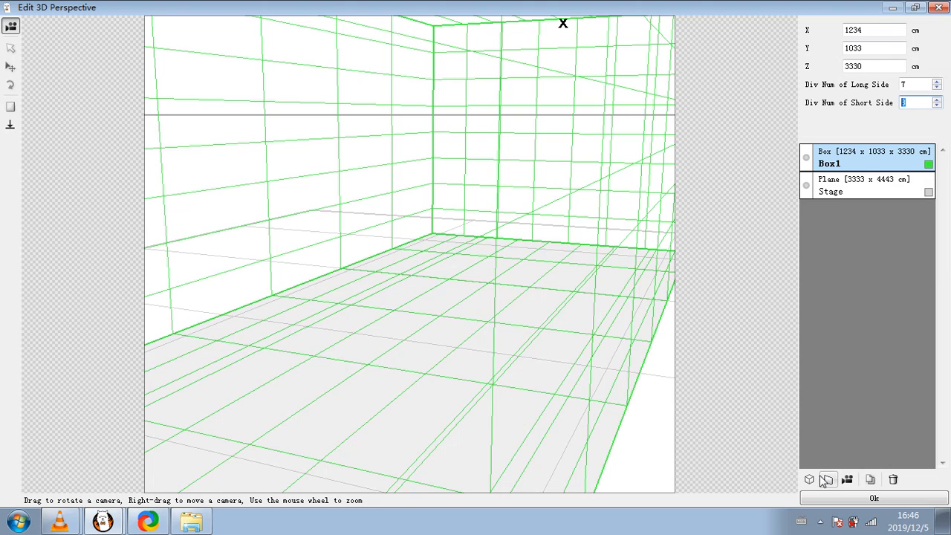
{"action": "left_click", "coordinate": [826, 479]}
{"action": "left_click", "coordinate": [399, 325]}
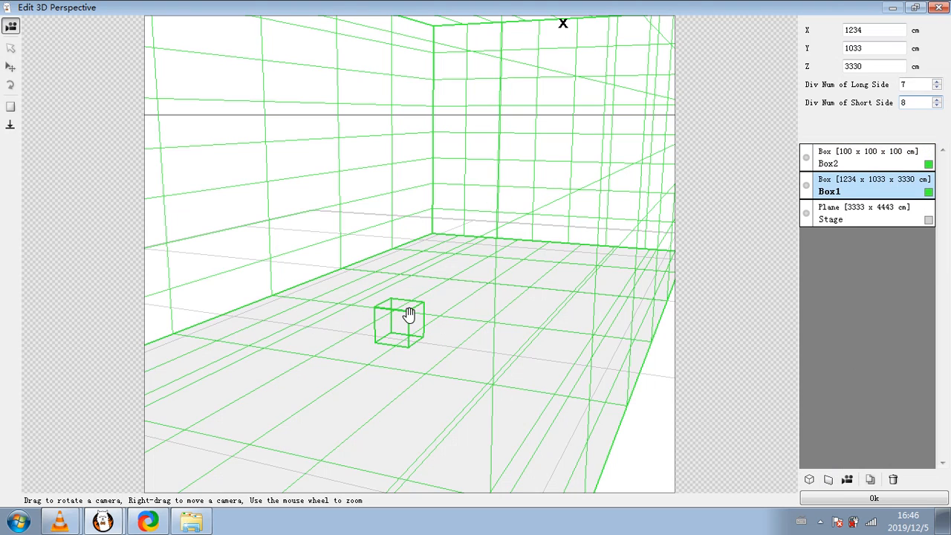
- Toggle the visibility of Box1 and Box2 off and back on, one object at a time
{"action": "left_click", "coordinate": [806, 187]}
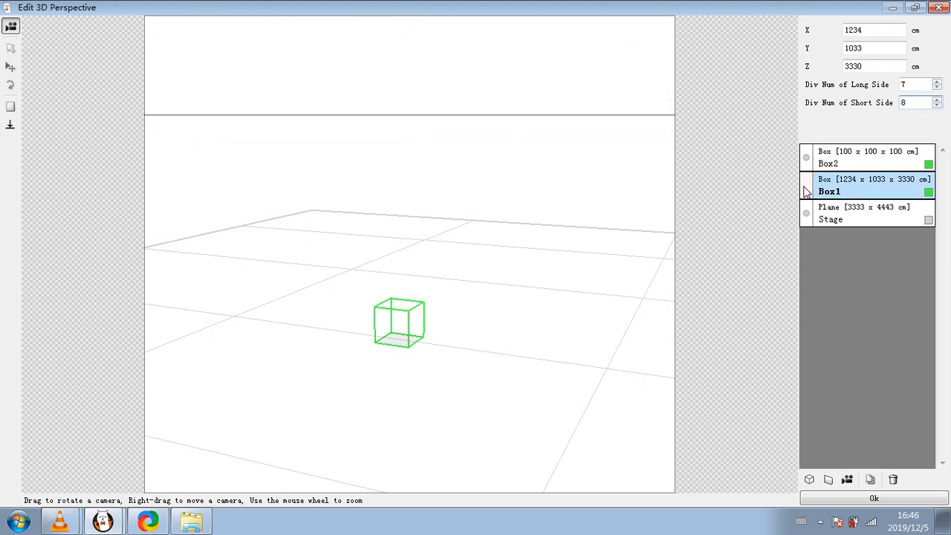
{"action": "left_click", "coordinate": [805, 190]}
{"action": "left_click", "coordinate": [808, 162]}
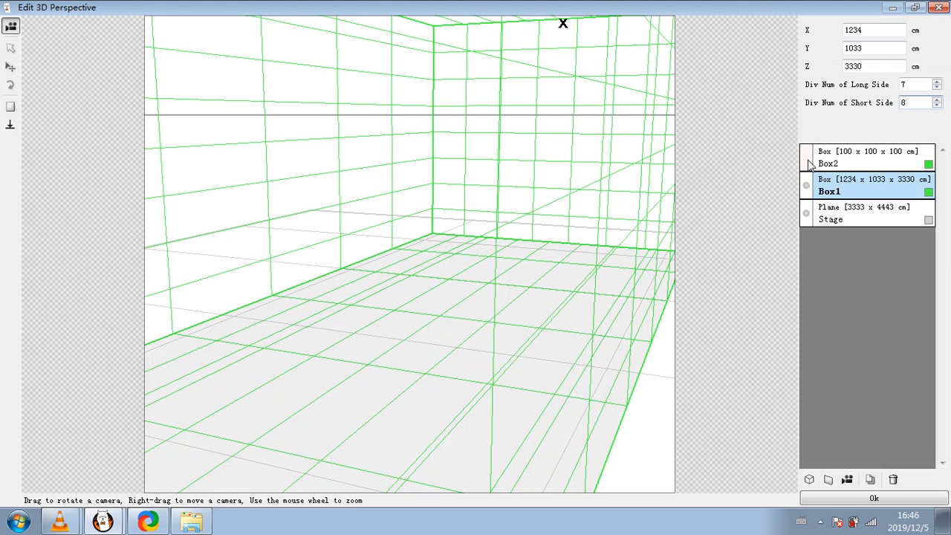
{"action": "left_click", "coordinate": [808, 160]}
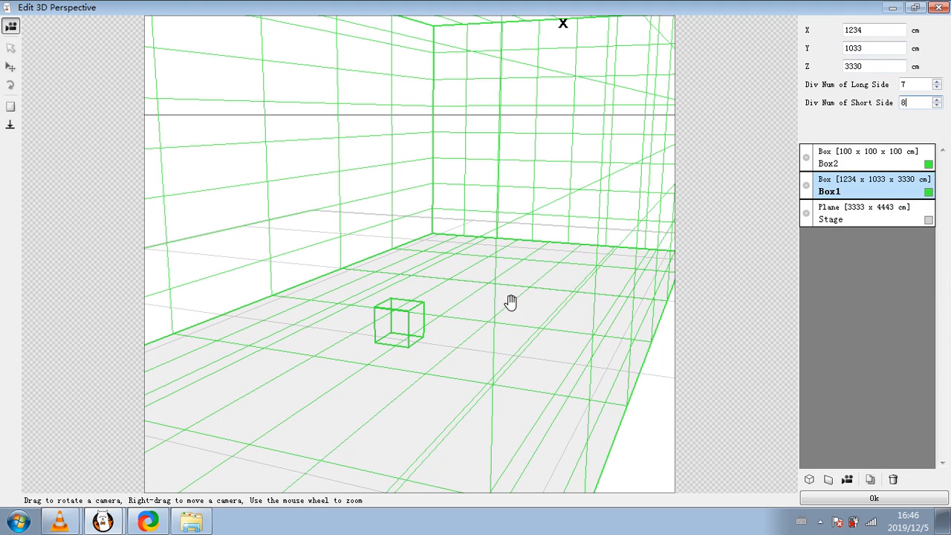
- Show the canvas artwork behind the scene and resize Box2 to 320 × 220 × 220 cm
{"action": "left_click", "coordinate": [12, 108]}
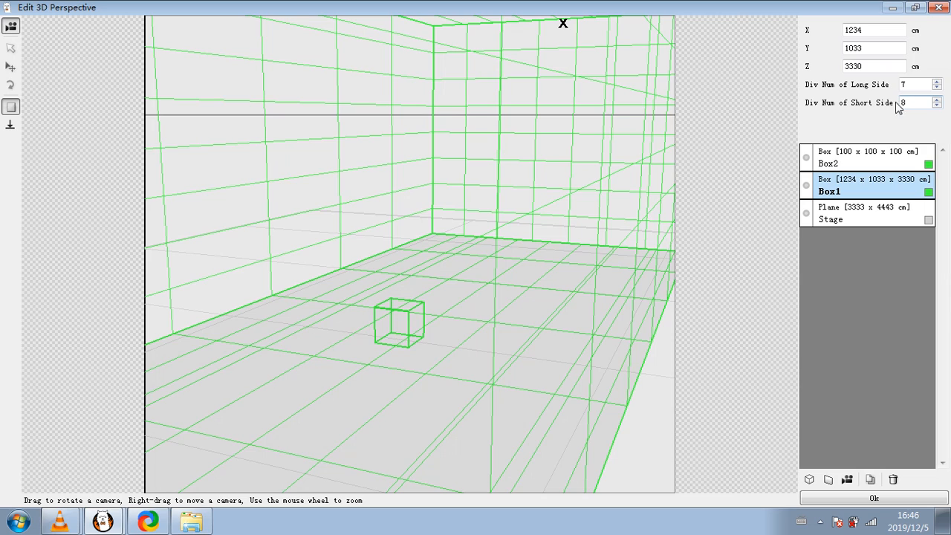
{"action": "left_click", "coordinate": [853, 163]}
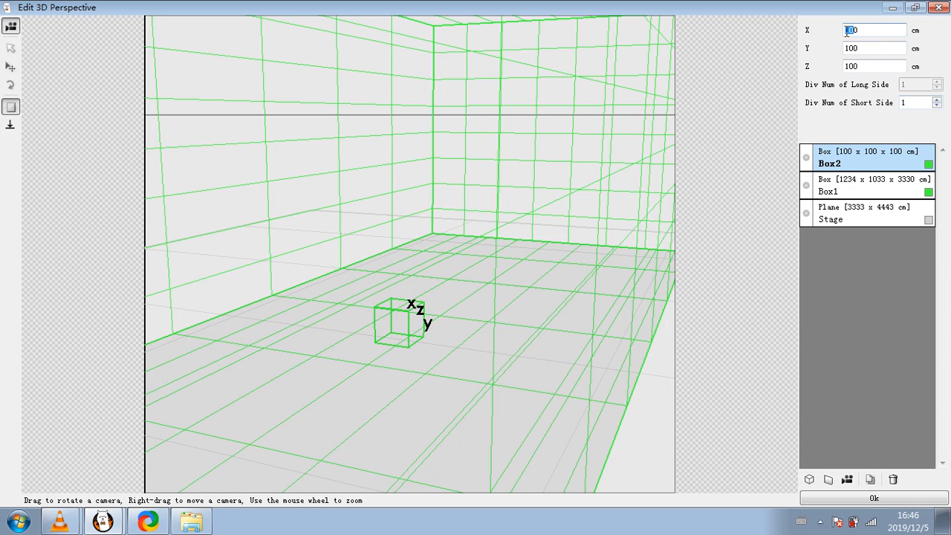
{"action": "type", "text": "220"}
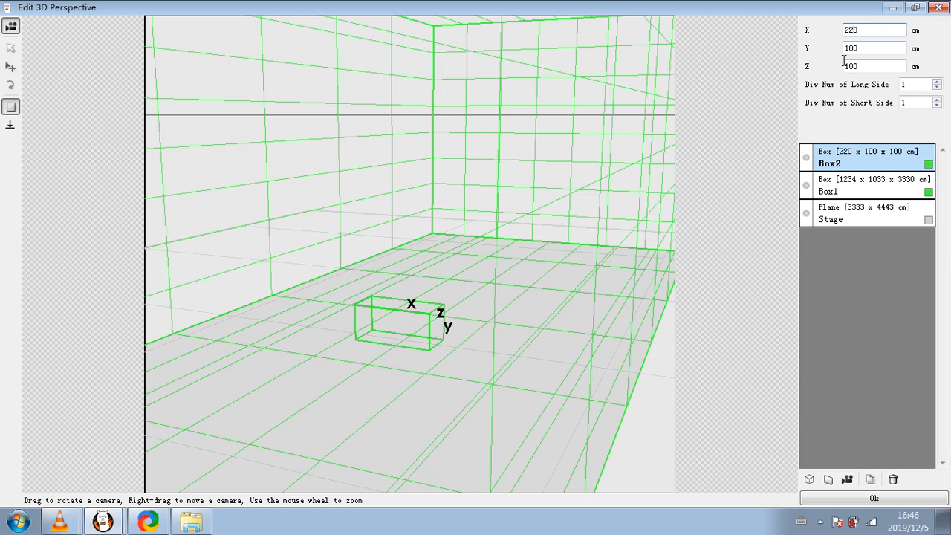
{"action": "double_click", "coordinate": [858, 48]}
{"action": "type", "text": "220"}
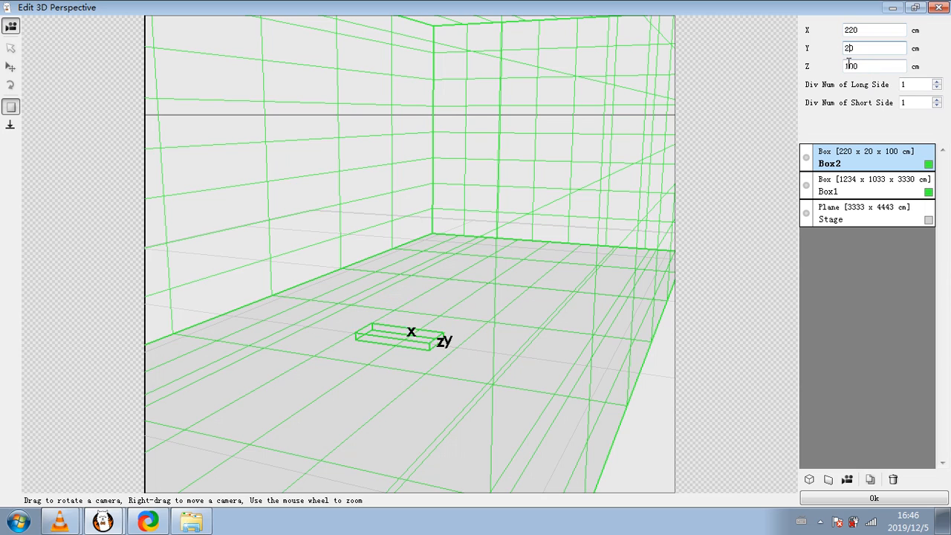
{"action": "double_click", "coordinate": [855, 66]}
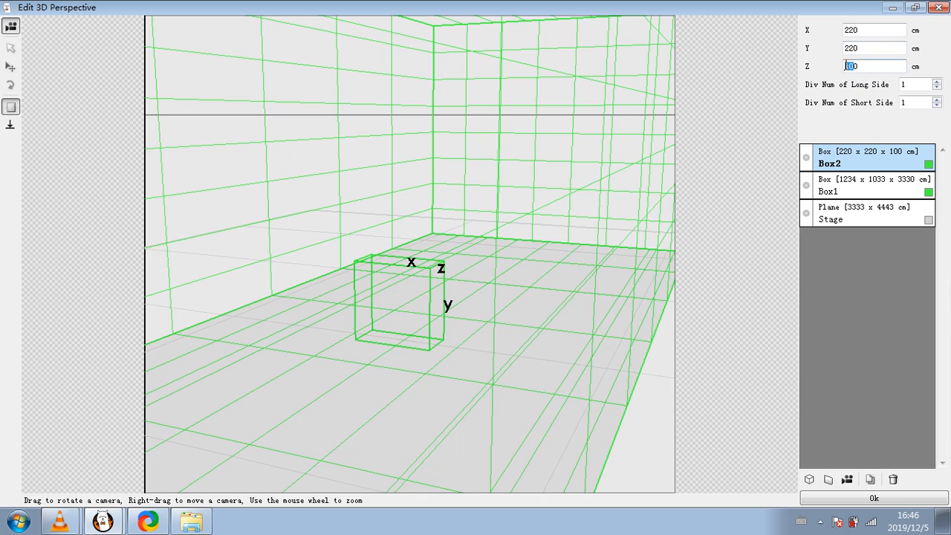
{"action": "type", "text": "220"}
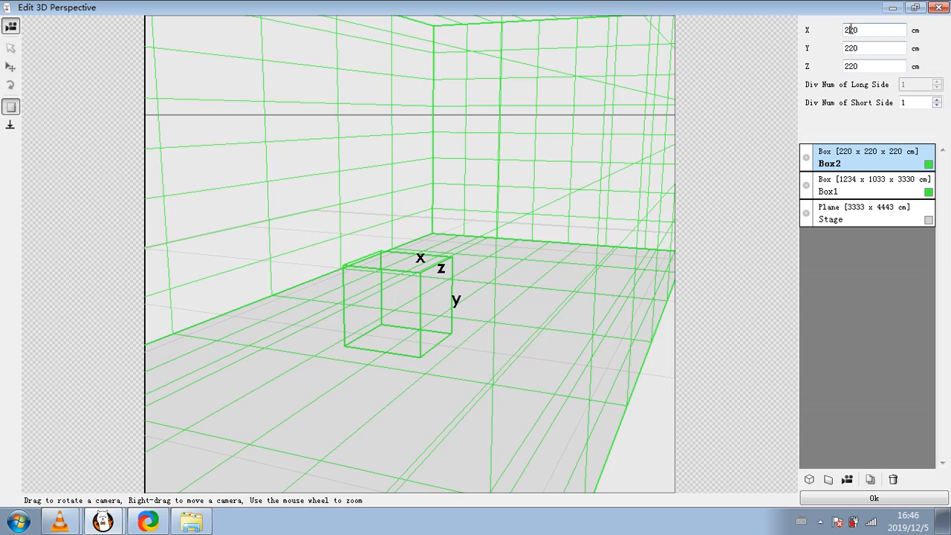
{"action": "type", "text": "3"}
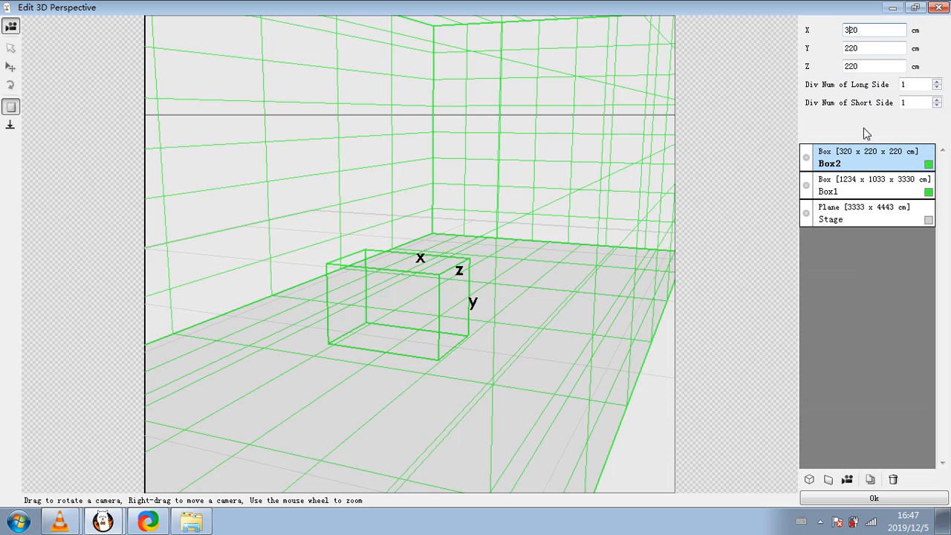
- Rotate Box2 with a slight tilt and a turn around its vertical axis
{"action": "left_click", "coordinate": [12, 26]}
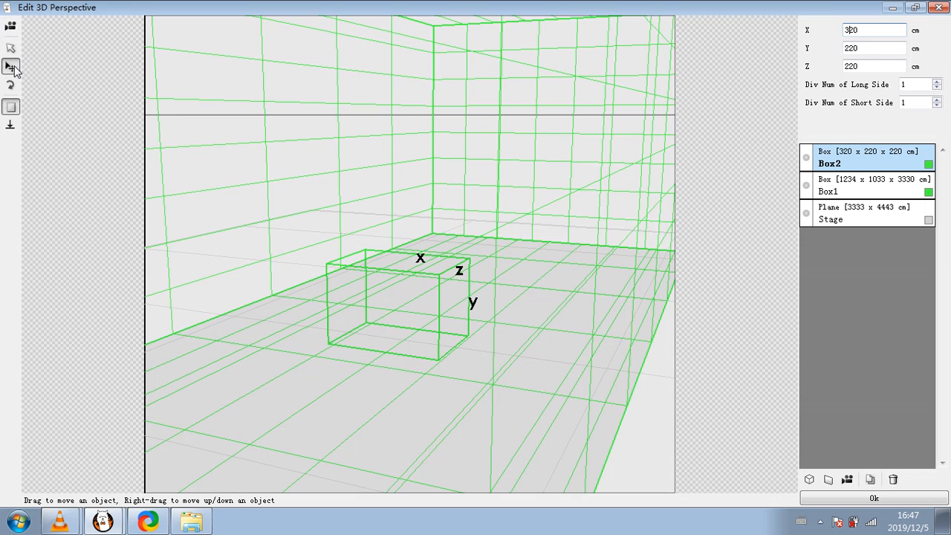
{"action": "left_click", "coordinate": [11, 86]}
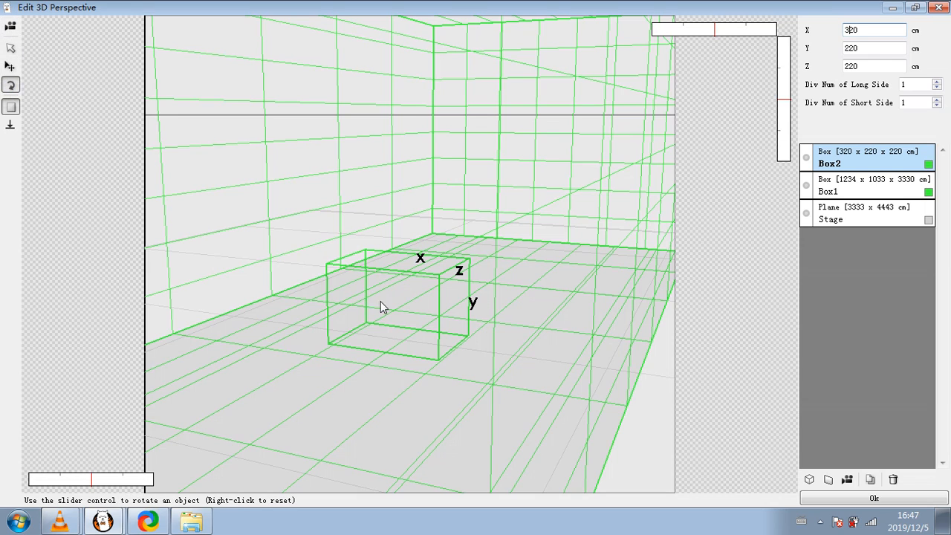
{"action": "mouse_move", "coordinate": [785, 108]}
{"action": "left_mouse_down"}
{"action": "mouse_move", "coordinate": [786, 121]}
{"action": "mouse_move", "coordinate": [787, 104]}
{"action": "left_mouse_up"}
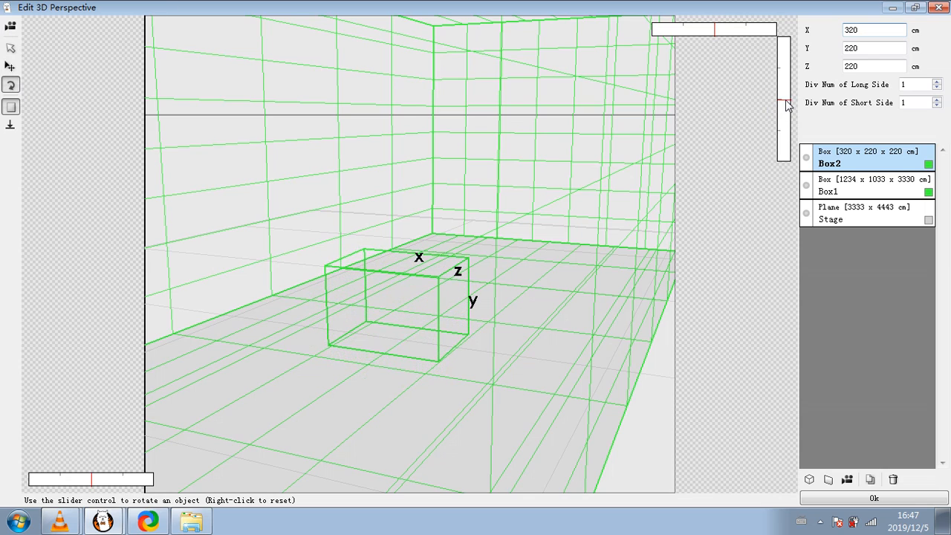
{"action": "left_click_drag", "start_coordinate": [717, 32], "coordinate": [761, 48]}
- Move Box2 toward the room's left wall and ground it on the floor
{"action": "left_click", "coordinate": [10, 66]}
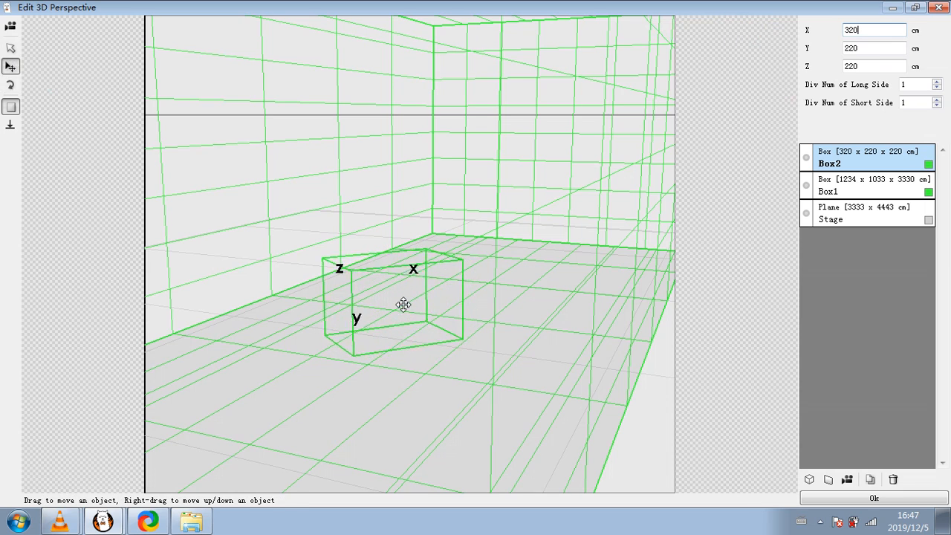
{"action": "left_click_drag", "start_coordinate": [403, 304], "coordinate": [334, 135]}
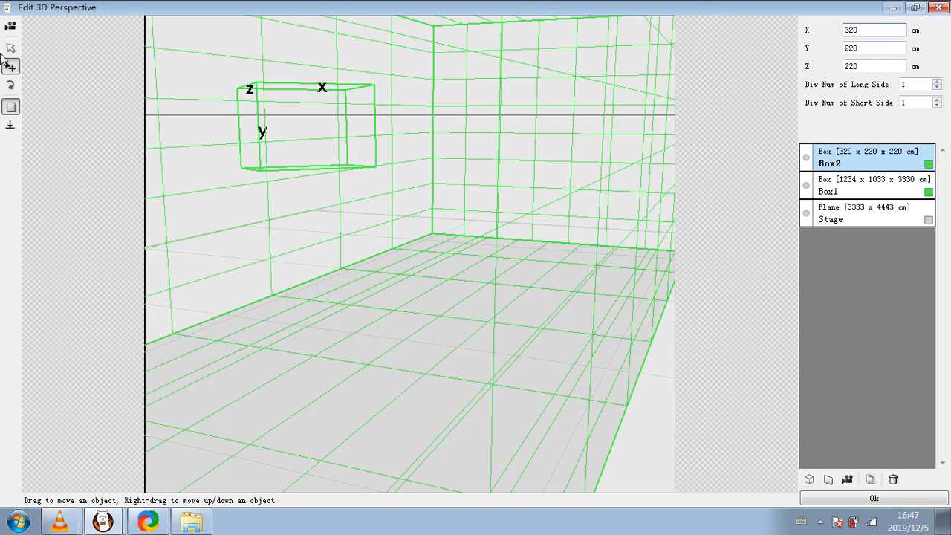
{"action": "left_click", "coordinate": [11, 127]}
{"action": "left_click_drag", "start_coordinate": [310, 297], "coordinate": [306, 214]}
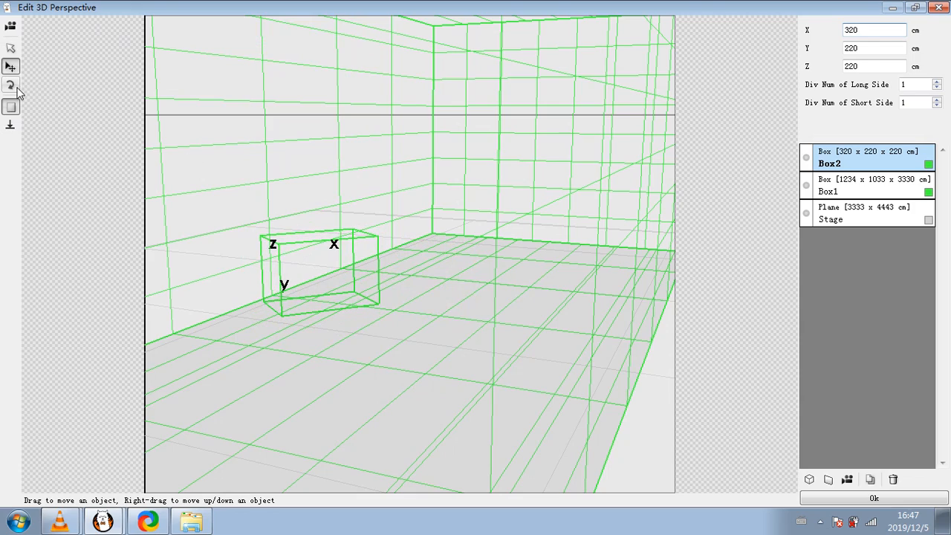
- Orbit and zoom the camera to a close view of Box2 standing in front of the gridded wall
{"action": "left_click", "coordinate": [11, 26]}
{"action": "left_click_drag", "start_coordinate": [365, 240], "coordinate": [389, 243]}
{"action": "scroll", "coordinate": [387, 242], "scroll_direction": "down", "scroll_amount": 2}
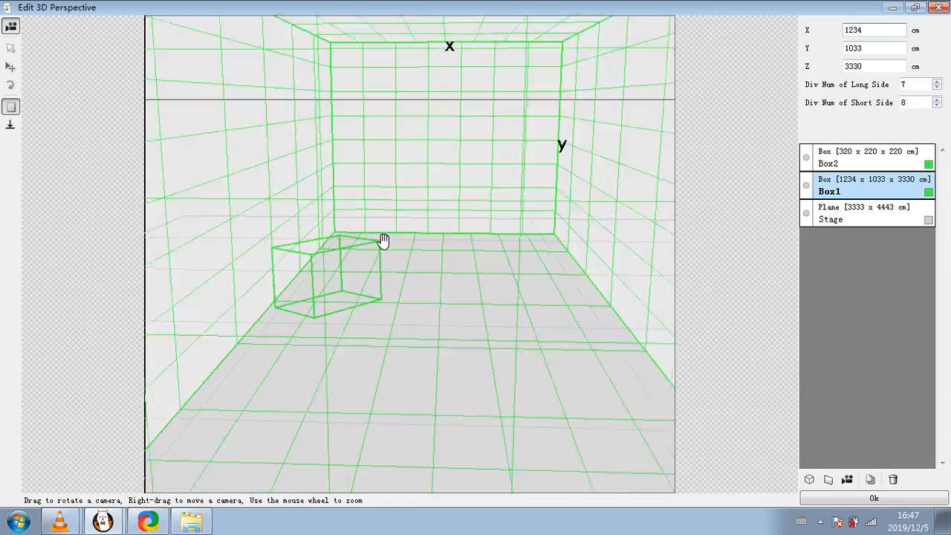
{"action": "scroll", "coordinate": [371, 242], "scroll_direction": "up", "scroll_amount": 8}
{"action": "left_click_drag", "start_coordinate": [368, 276], "coordinate": [453, 299]}
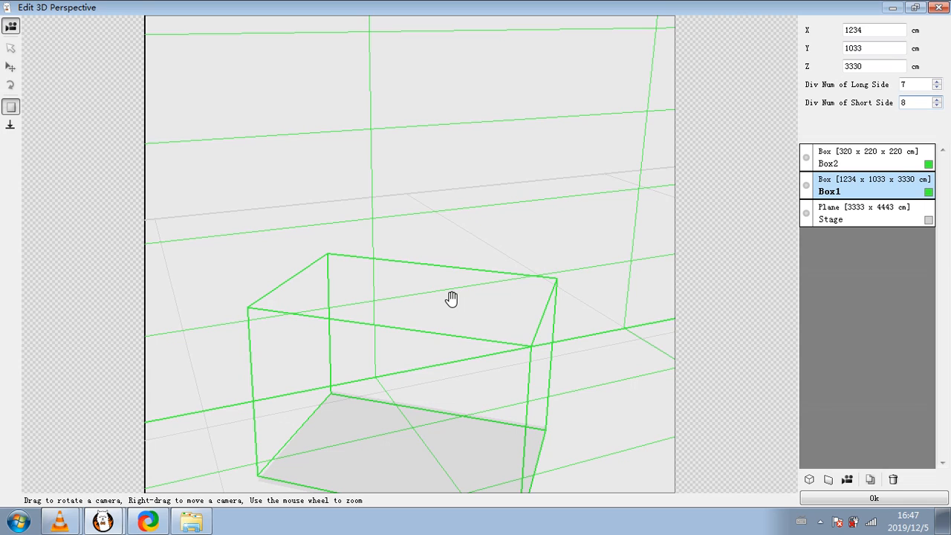
{"action": "left_click_drag", "start_coordinate": [452, 299], "coordinate": [435, 350]}
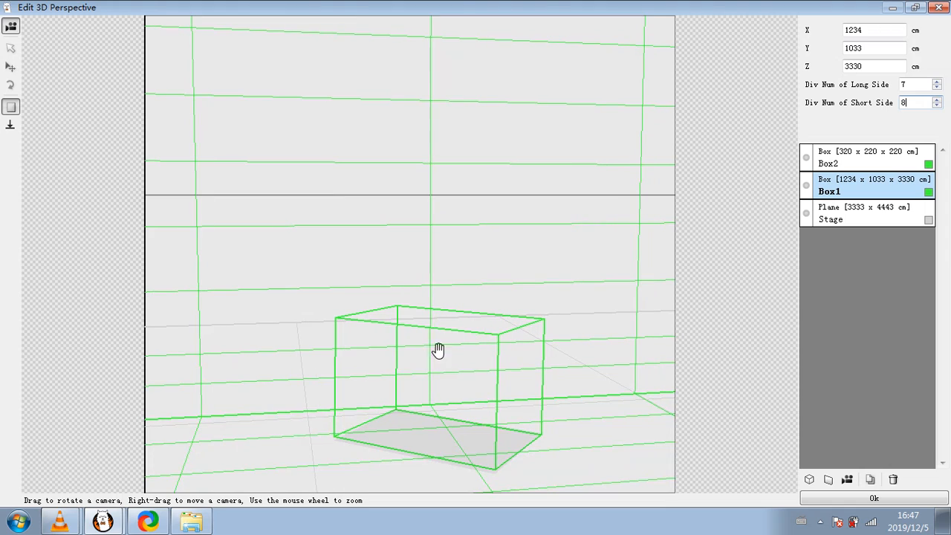
- Hide and restore Box1 and Box2 in turn to compare the scene with and without each box
{"action": "left_click", "coordinate": [806, 186]}
{"action": "left_click", "coordinate": [807, 185]}
{"action": "left_click", "coordinate": [807, 159]}
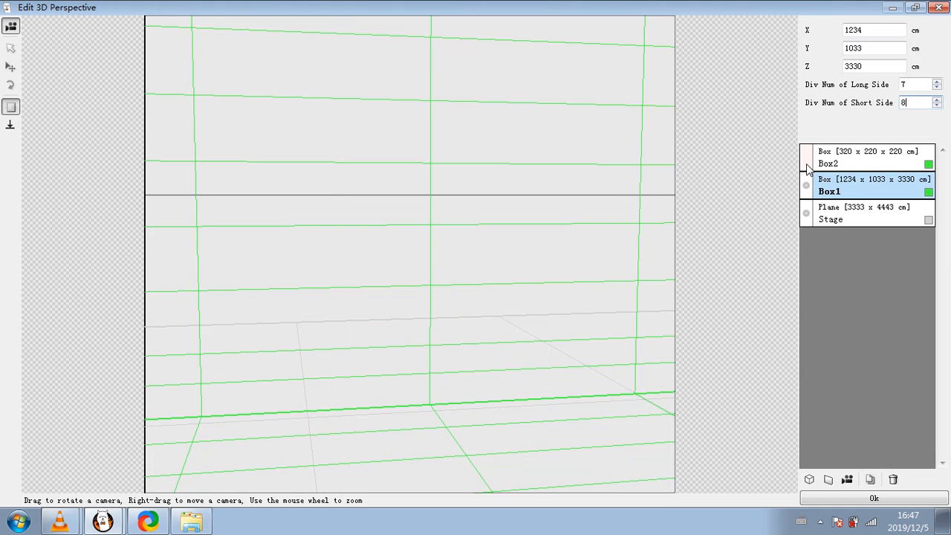
{"action": "left_click", "coordinate": [806, 162]}
{"action": "left_click", "coordinate": [807, 162]}
{"action": "left_click", "coordinate": [807, 164]}
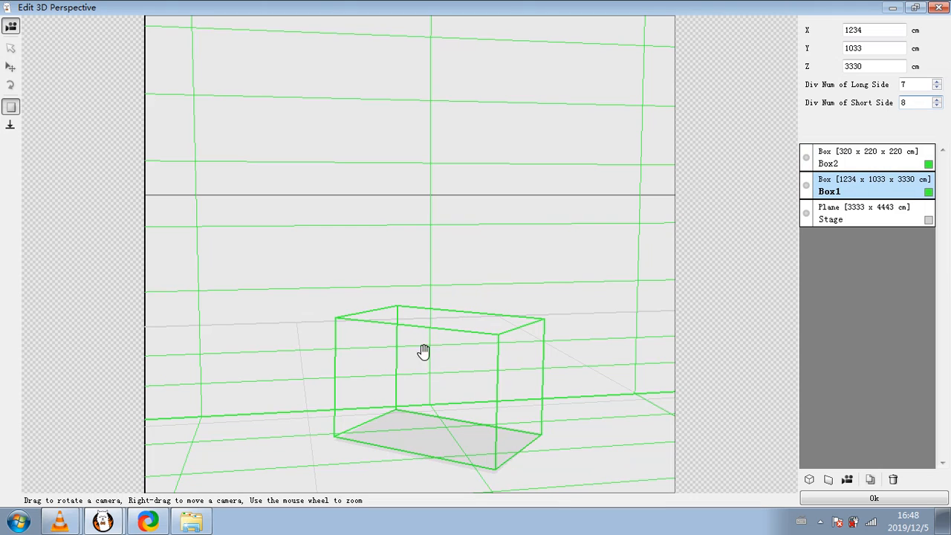
{"action": "left_click", "coordinate": [807, 189]}
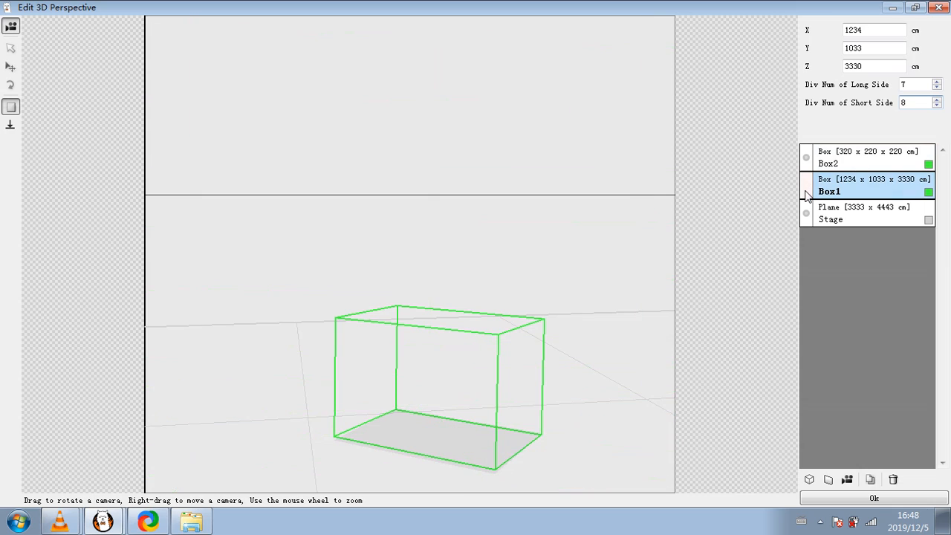
{"action": "left_click", "coordinate": [808, 184]}
{"action": "left_click", "coordinate": [807, 157]}
{"action": "left_click", "coordinate": [808, 157]}
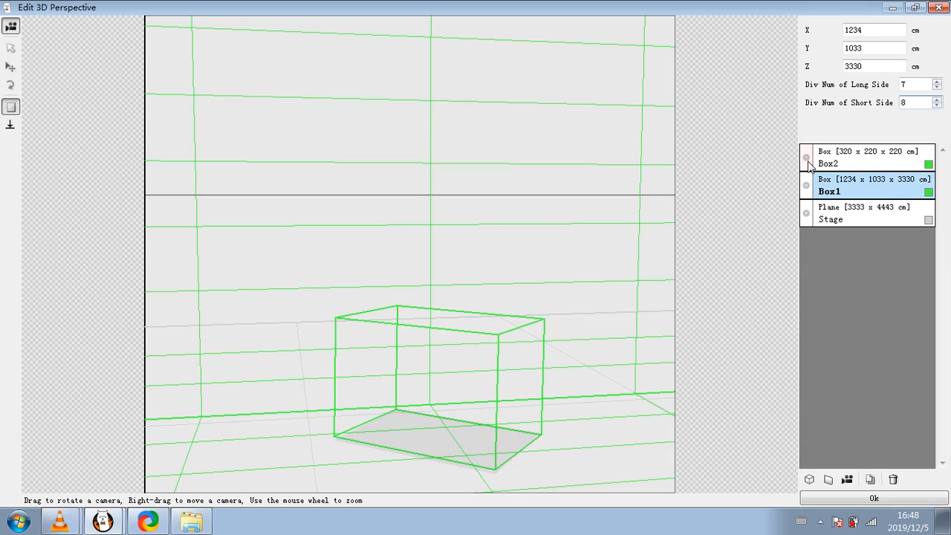
- Open and dismiss Box2's name property, and set its divisions to 6 on the long side and 7 on the short side
{"action": "double_click", "coordinate": [845, 163]}
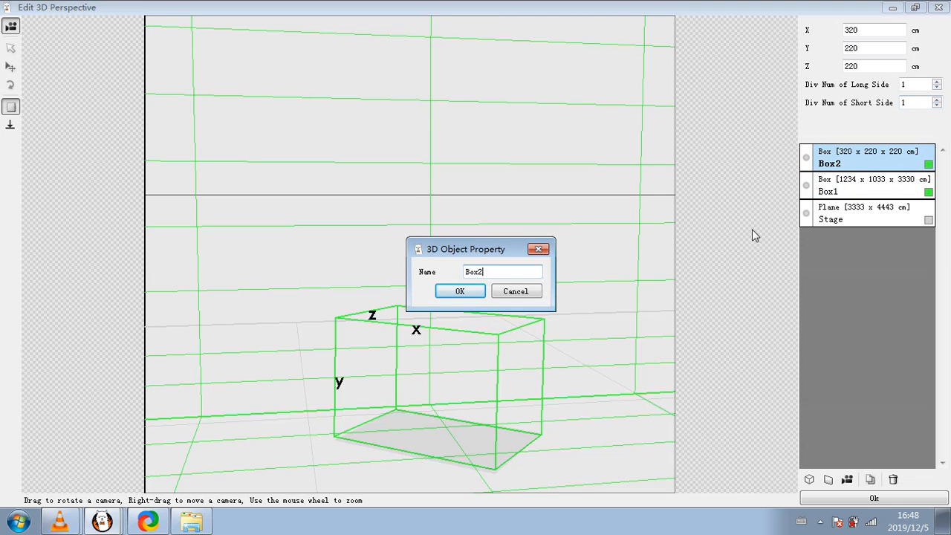
{"action": "left_click", "coordinate": [538, 249]}
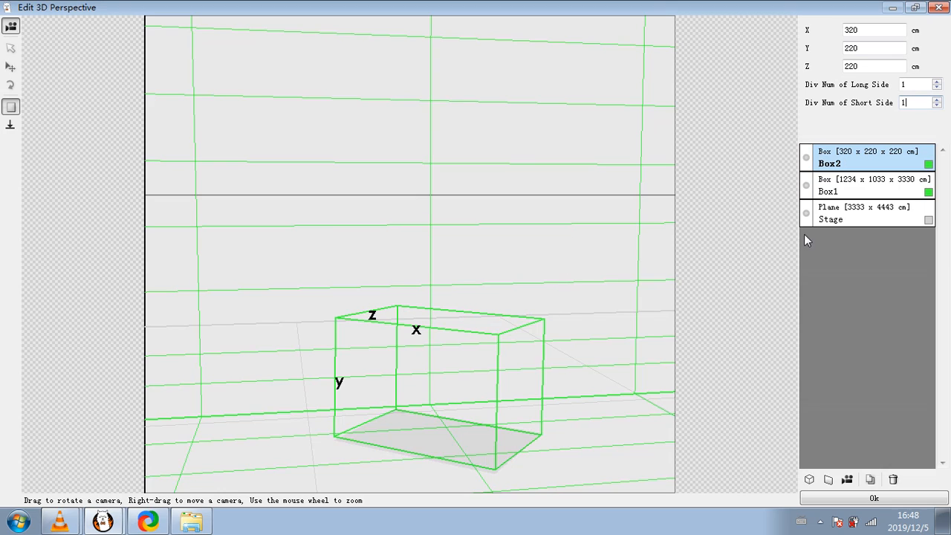
{"action": "left_click", "coordinate": [936, 82]}
{"action": "left_click", "coordinate": [937, 82]}
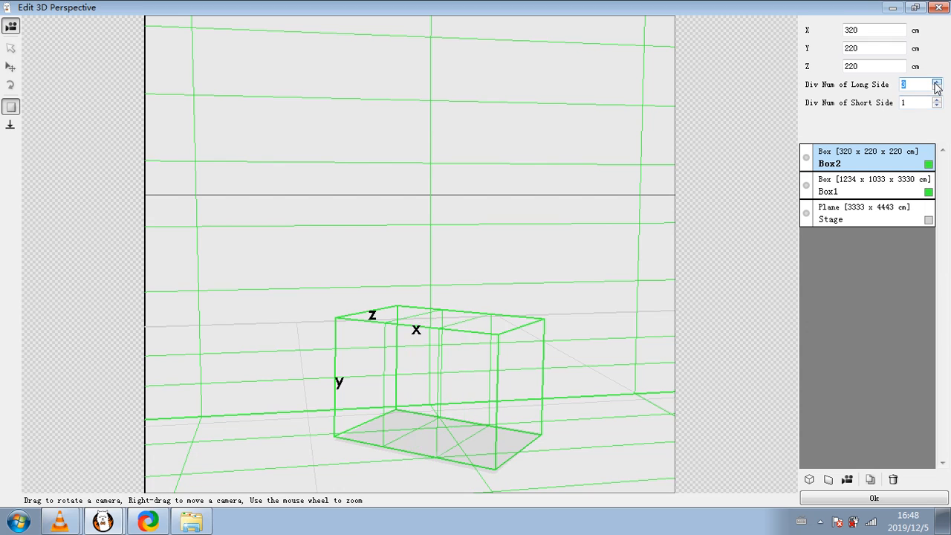
{"action": "left_click", "coordinate": [936, 83]}
{"action": "left_click", "coordinate": [937, 100]}
{"action": "left_click", "coordinate": [937, 100]}
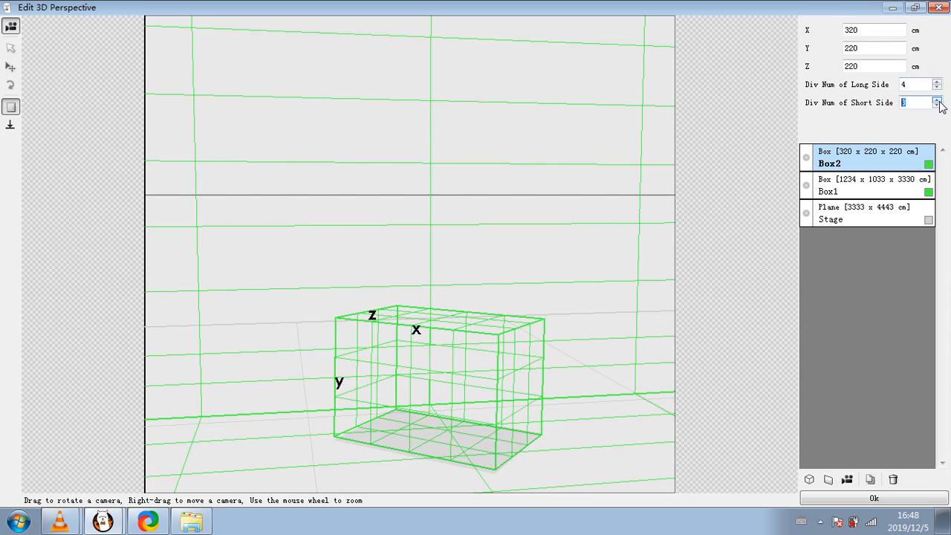
{"action": "left_click", "coordinate": [938, 100]}
{"action": "left_click", "coordinate": [937, 100]}
{"action": "left_click", "coordinate": [937, 101]}
{"action": "left_click", "coordinate": [937, 100]}
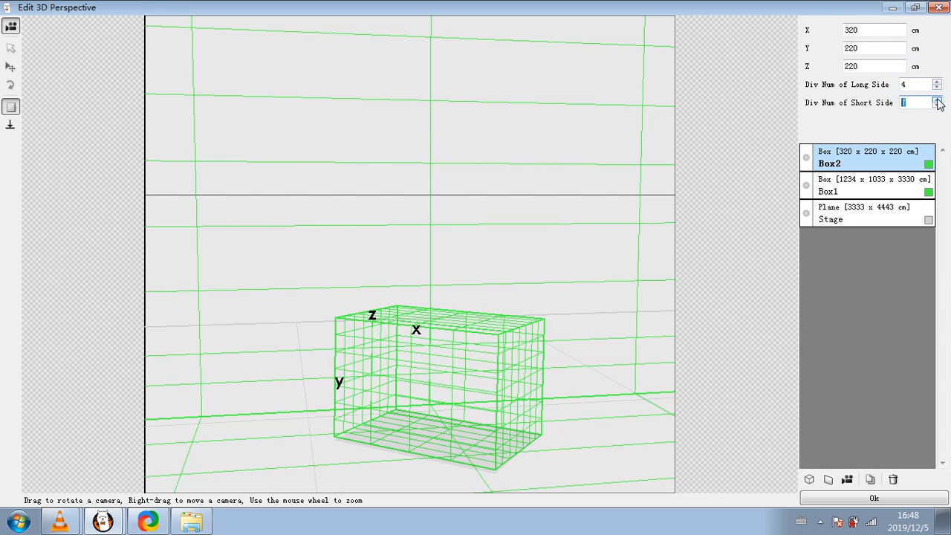
{"action": "left_click", "coordinate": [937, 82]}
{"action": "left_click", "coordinate": [937, 82]}
- Reframe the camera with Box2 in the lower-left foreground and the room corner behind it, and accept the perspective edits
{"action": "left_click_drag", "start_coordinate": [557, 293], "coordinate": [423, 234]}
{"action": "scroll", "coordinate": [407, 205], "scroll_direction": "up", "scroll_amount": 6}
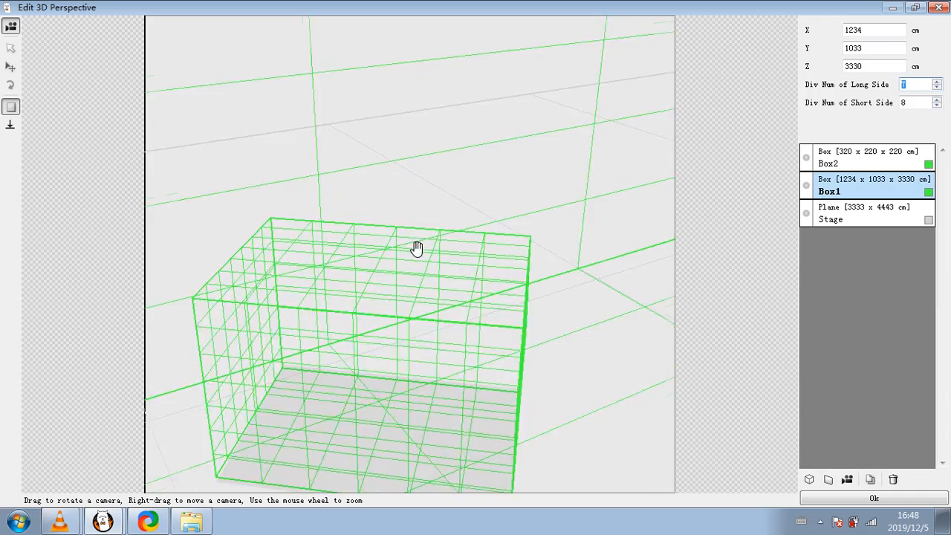
{"action": "scroll", "coordinate": [416, 249], "scroll_direction": "up", "scroll_amount": 2}
{"action": "left_click_drag", "start_coordinate": [344, 328], "coordinate": [451, 298]}
{"action": "left_click_drag", "start_coordinate": [451, 298], "coordinate": [390, 403]}
{"action": "scroll", "coordinate": [378, 426], "scroll_direction": "down", "scroll_amount": 5}
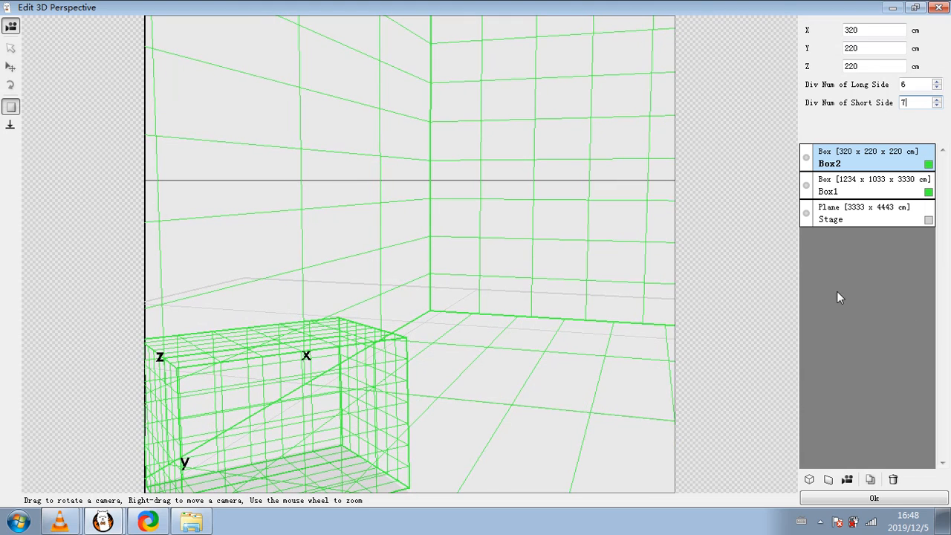
{"action": "left_click", "coordinate": [872, 498]}
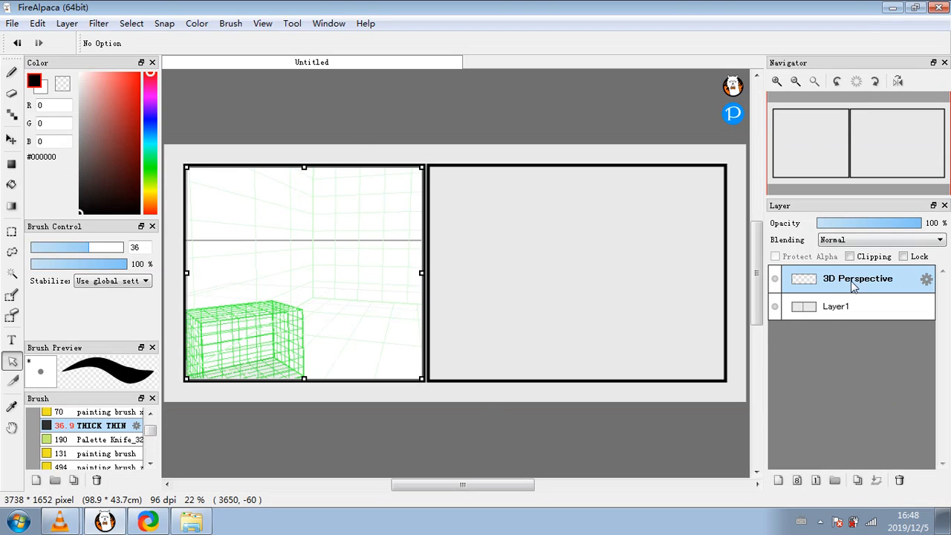
- Clip the 3D Perspective layer to Layer1 and align its frame with the first comic panel
{"action": "mouse_move", "coordinate": [361, 324]}
{"action": "left_mouse_down"}
{"action": "mouse_move", "coordinate": [469, 315]}
{"action": "mouse_move", "coordinate": [369, 325]}
{"action": "mouse_move", "coordinate": [280, 311]}
{"action": "mouse_move", "coordinate": [376, 333]}
{"action": "mouse_move", "coordinate": [366, 335]}
{"action": "left_mouse_up"}
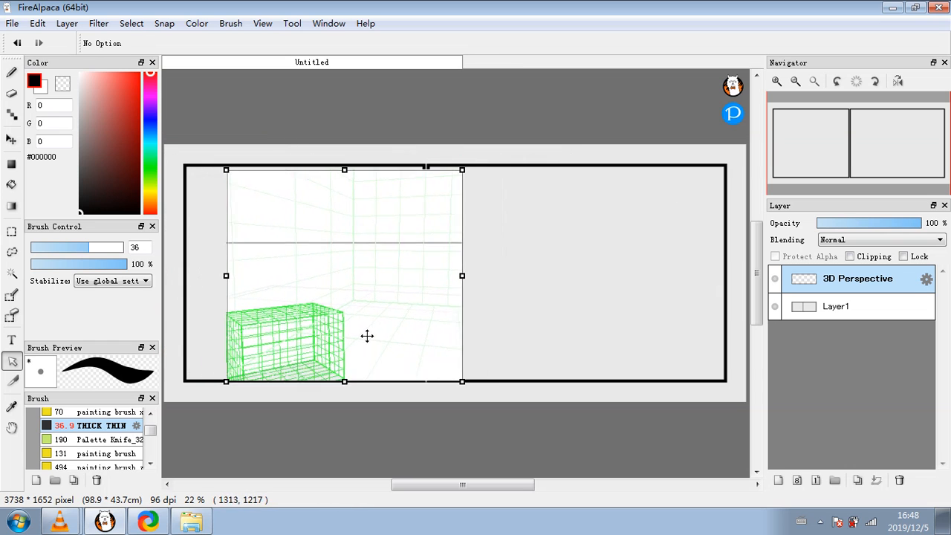
{"action": "left_click", "coordinate": [848, 256]}
{"action": "left_click_drag", "start_coordinate": [348, 271], "coordinate": [322, 265]}
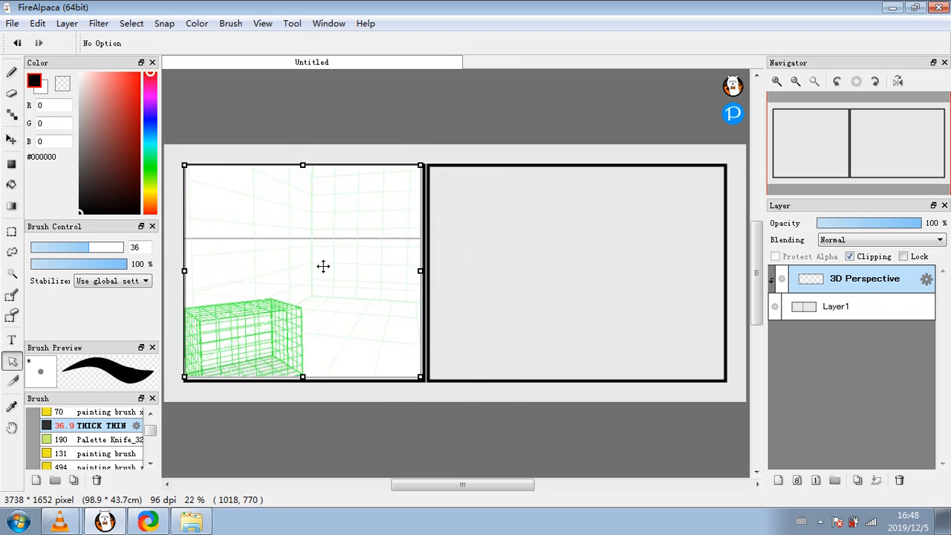
- Turn off clipping on the 3D Perspective layer and undo the last frame moves, leaving the frame aligned with the first panel
{"action": "left_click", "coordinate": [849, 257]}
{"action": "mouse_move", "coordinate": [295, 281]}
{"action": "left_mouse_down"}
{"action": "mouse_move", "coordinate": [303, 282]}
{"action": "mouse_move", "coordinate": [295, 283]}
{"action": "left_mouse_up"}
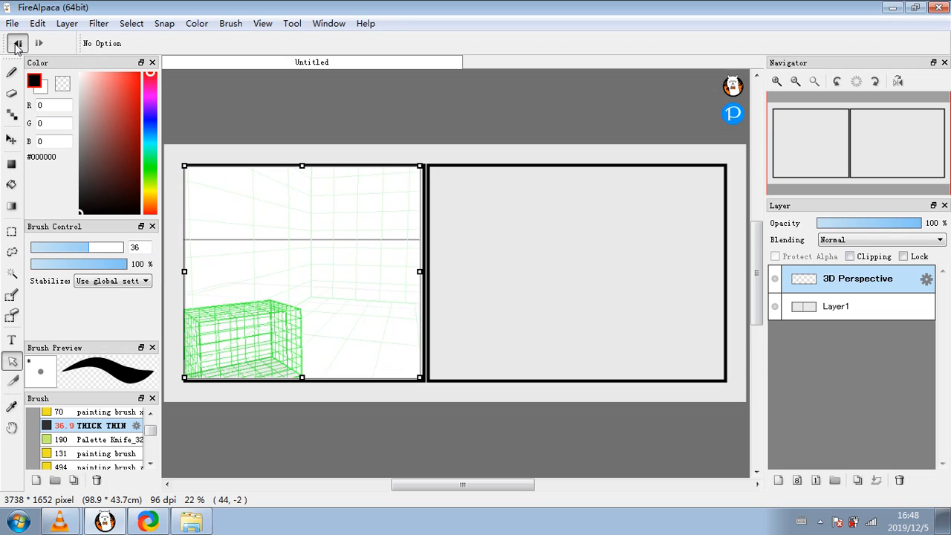
{"action": "left_click", "coordinate": [14, 46]}
{"action": "left_click", "coordinate": [13, 45]}
{"action": "left_click", "coordinate": [13, 45]}
{"action": "left_click", "coordinate": [11, 46]}
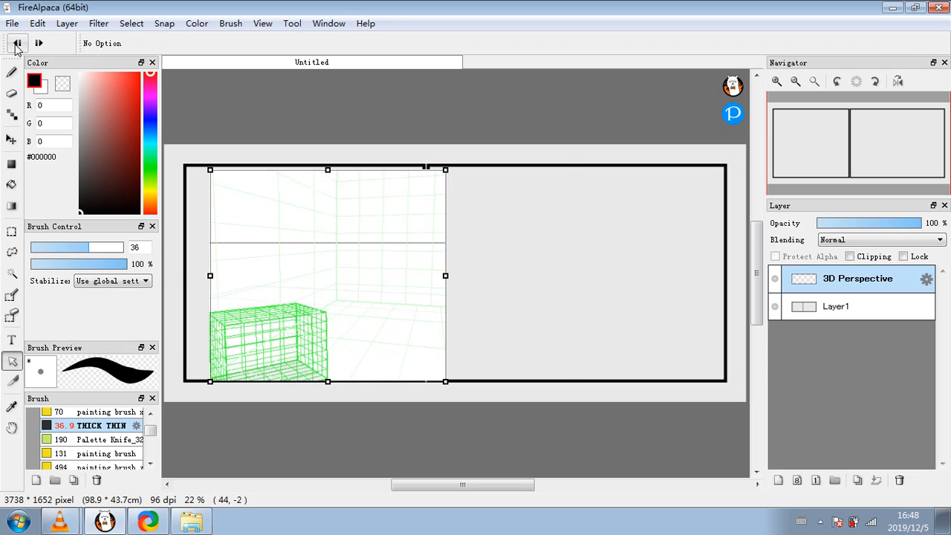
{"action": "left_click", "coordinate": [10, 45]}
{"action": "left_click", "coordinate": [10, 45]}
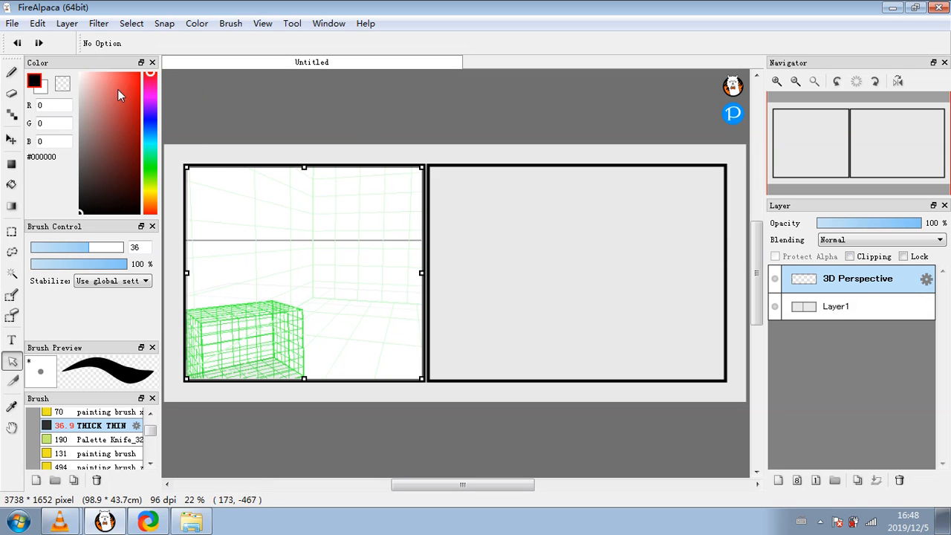
- Duplicate the 3D Perspective layer and move the copy into the second comic panel
{"action": "left_click", "coordinate": [11, 73]}
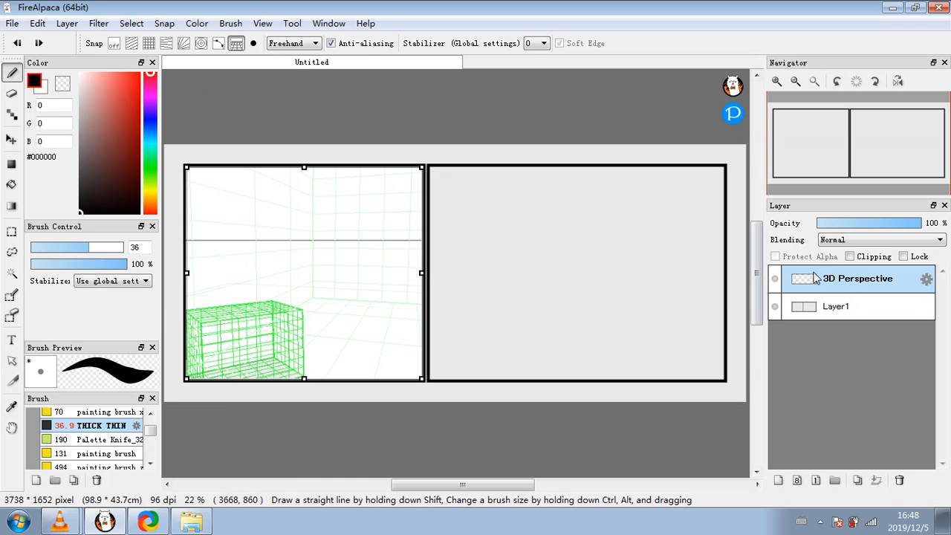
{"action": "double_click", "coordinate": [852, 284]}
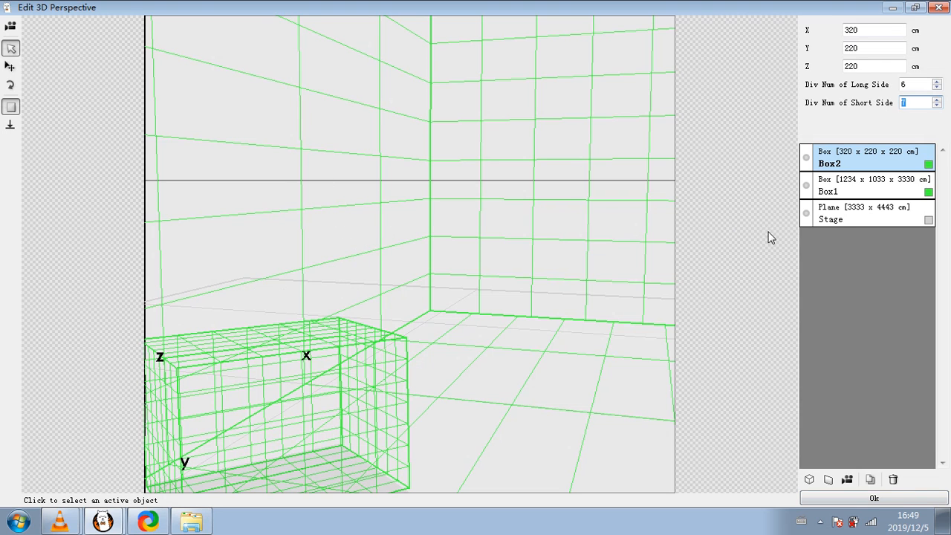
{"action": "left_click", "coordinate": [896, 497]}
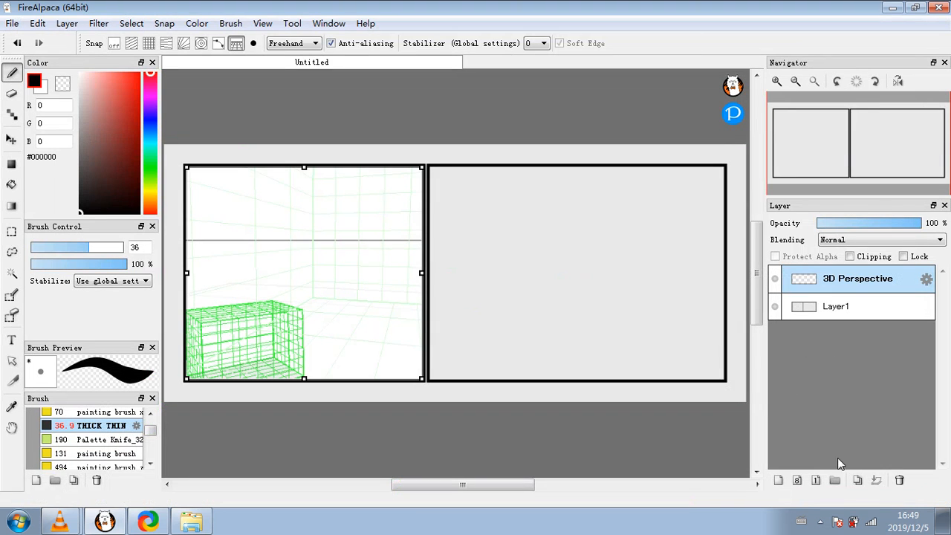
{"action": "left_click", "coordinate": [856, 480]}
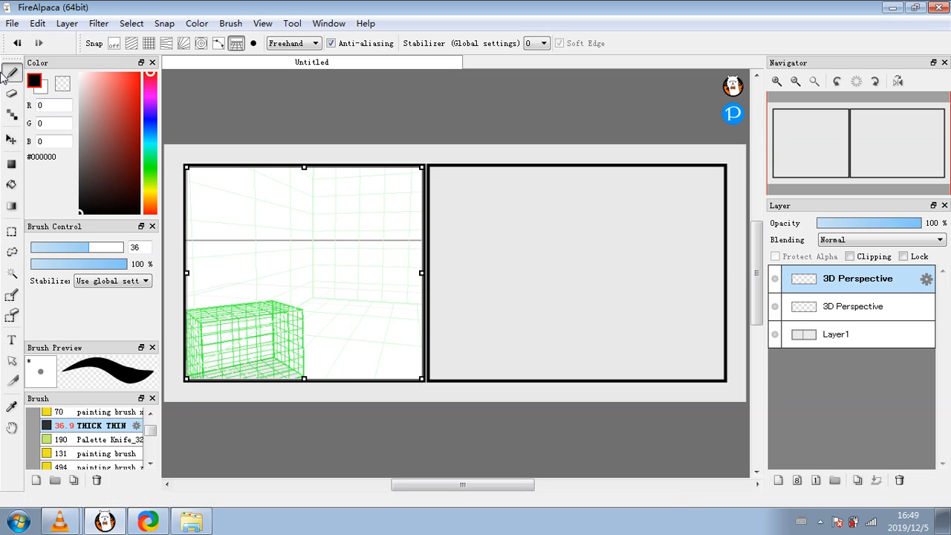
{"action": "left_click", "coordinate": [11, 139]}
{"action": "left_click_drag", "start_coordinate": [280, 232], "coordinate": [547, 230]}
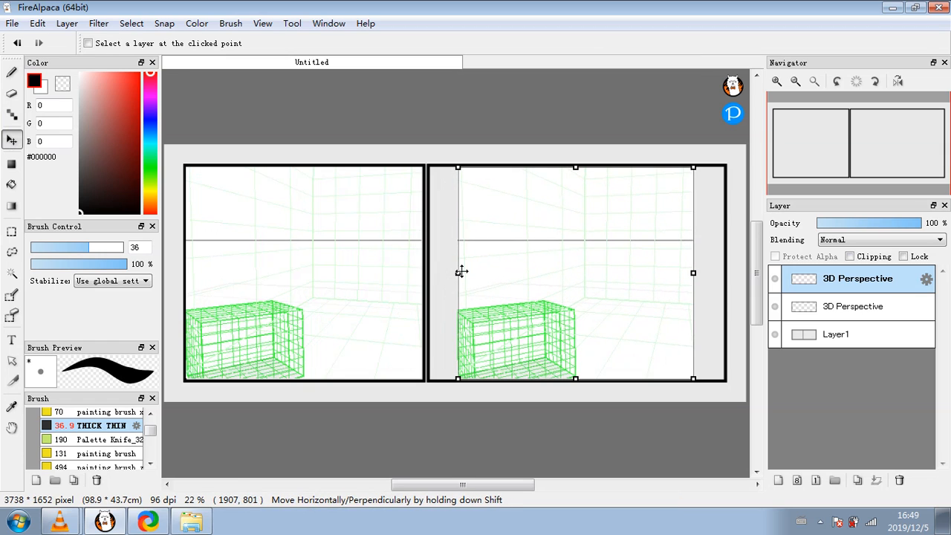
- Nudge the copied perspective frame into position inside the second panel
{"action": "mouse_move", "coordinate": [460, 273]}
{"action": "left_mouse_down"}
{"action": "mouse_move", "coordinate": [437, 272]}
{"action": "mouse_move", "coordinate": [465, 272]}
{"action": "left_mouse_up"}
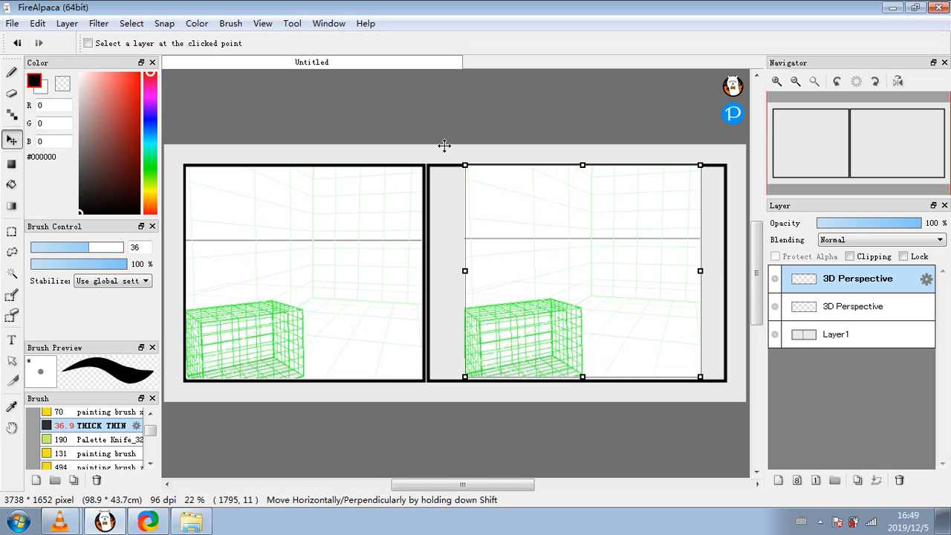
{"action": "left_click_drag", "start_coordinate": [463, 165], "coordinate": [452, 165]}
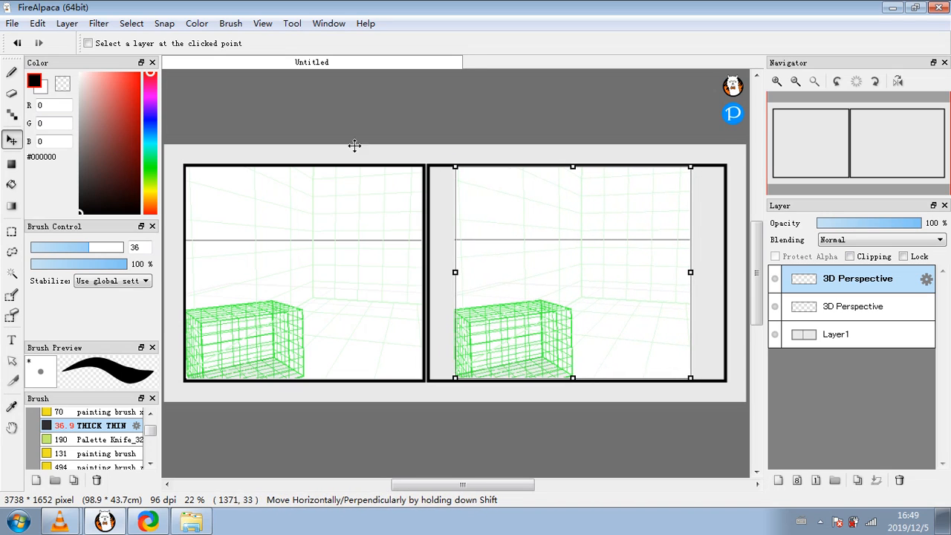
{"action": "left_click", "coordinate": [131, 23]}
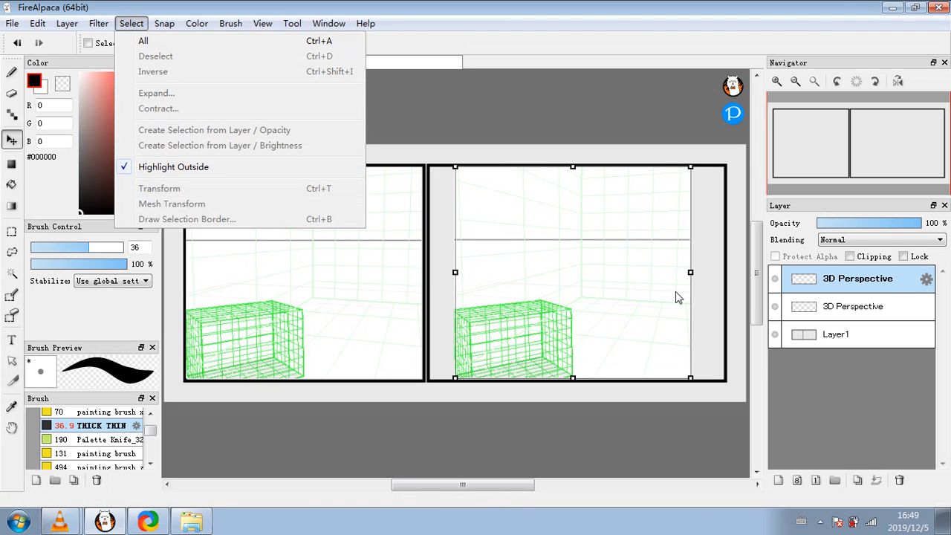
{"action": "left_click_drag", "start_coordinate": [629, 278], "coordinate": [633, 279]}
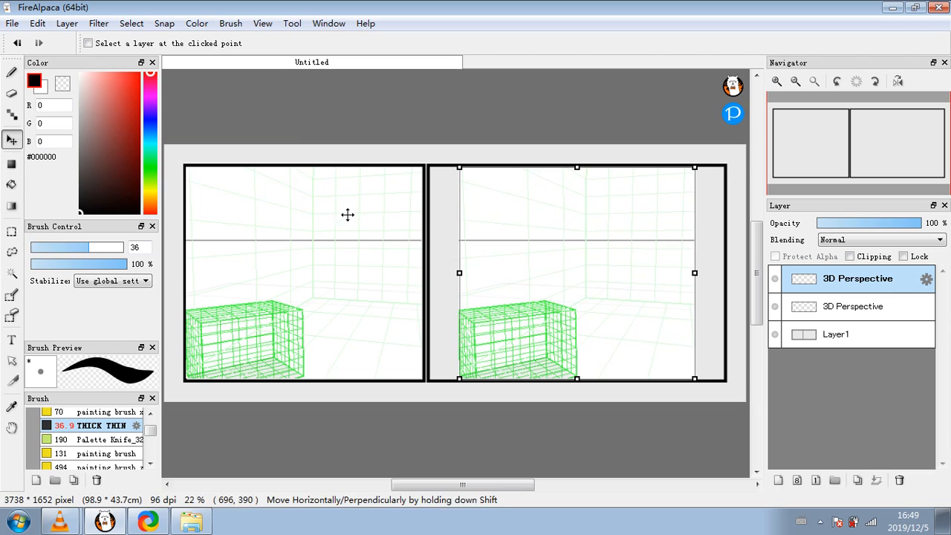
{"action": "left_click", "coordinate": [854, 318]}
{"action": "left_click", "coordinate": [865, 288]}
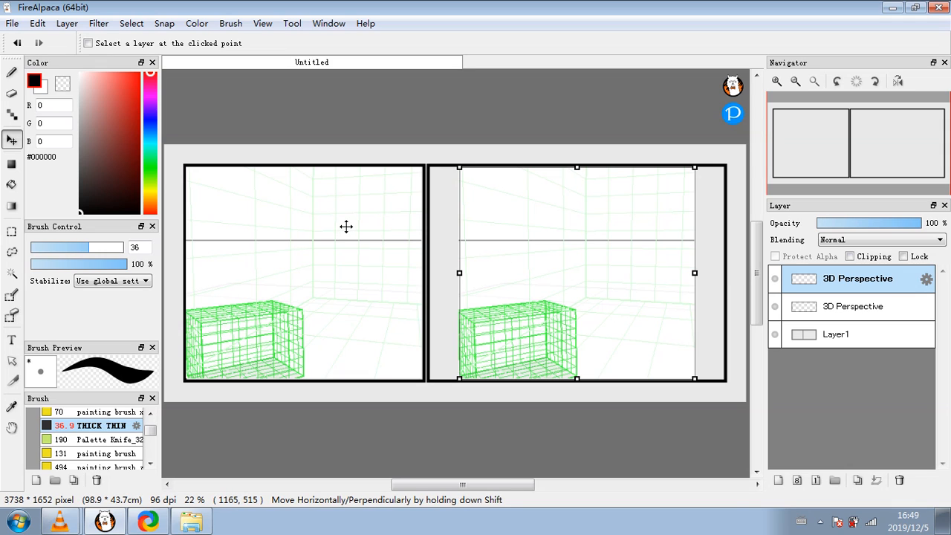
{"action": "left_click_drag", "start_coordinate": [460, 166], "coordinate": [455, 164]}
{"action": "left_click", "coordinate": [924, 282]}
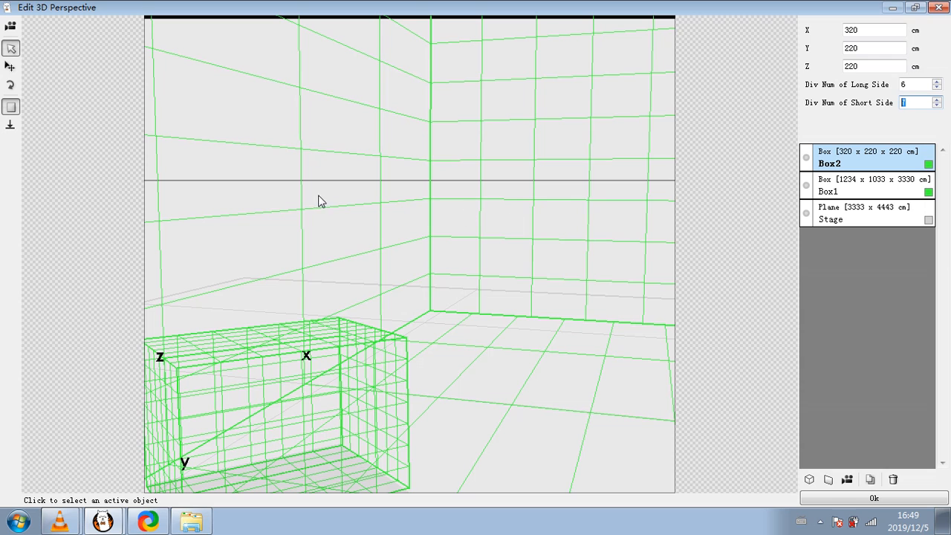
{"action": "left_click", "coordinate": [925, 499]}
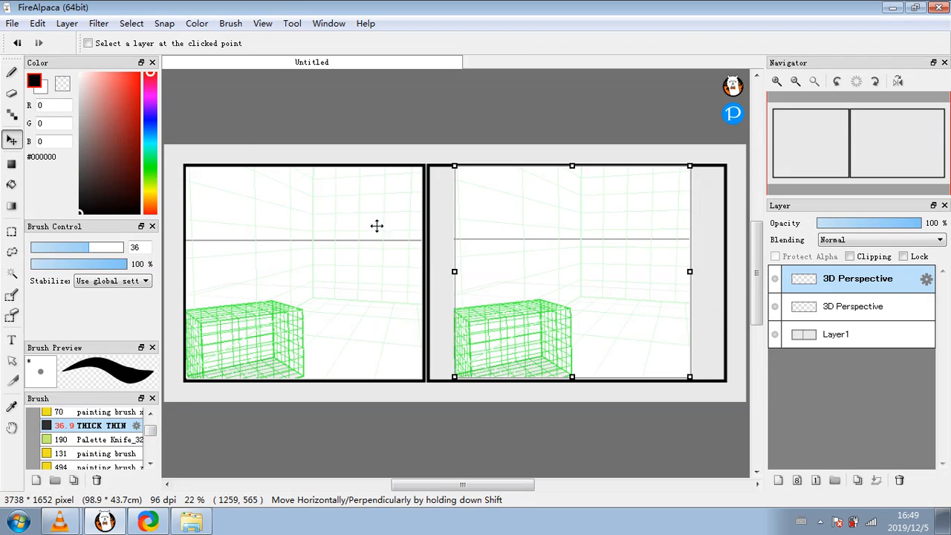
{"action": "left_click", "coordinate": [11, 232]}
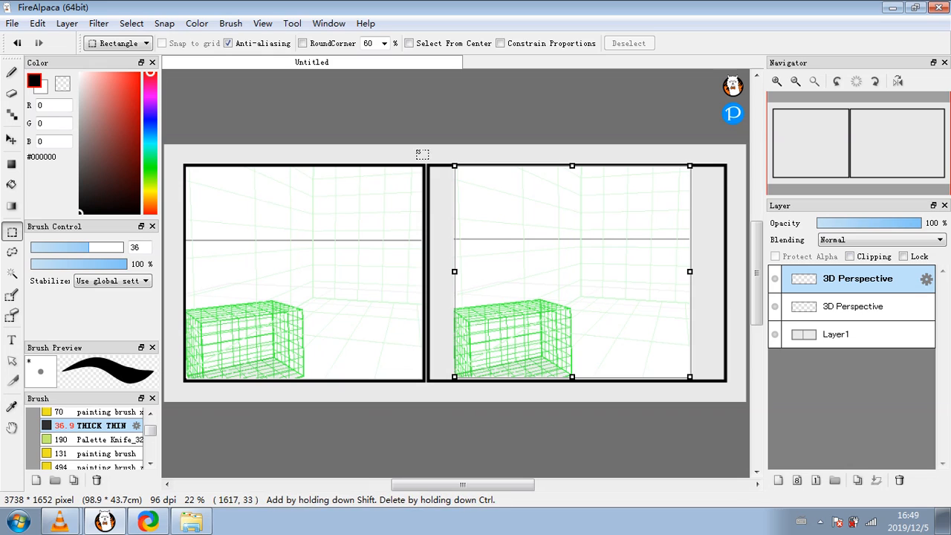
{"action": "left_click", "coordinate": [131, 23]}
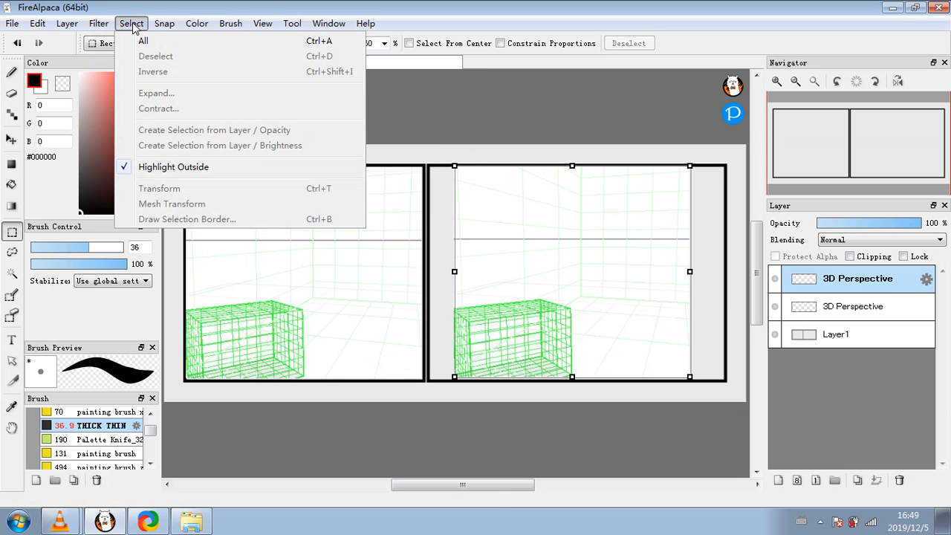
{"action": "left_click", "coordinate": [132, 24]}
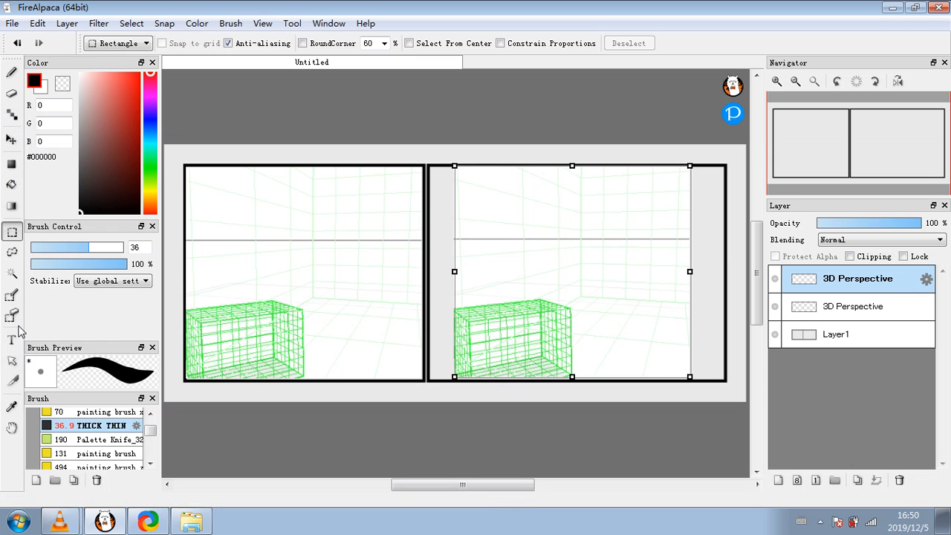
- Resize and reposition the copied perspective frame until its edges match the borders of the second panel
{"action": "left_click", "coordinate": [12, 360]}
{"action": "left_click_drag", "start_coordinate": [463, 177], "coordinate": [450, 96]}
{"action": "left_click_drag", "start_coordinate": [548, 289], "coordinate": [511, 273]}
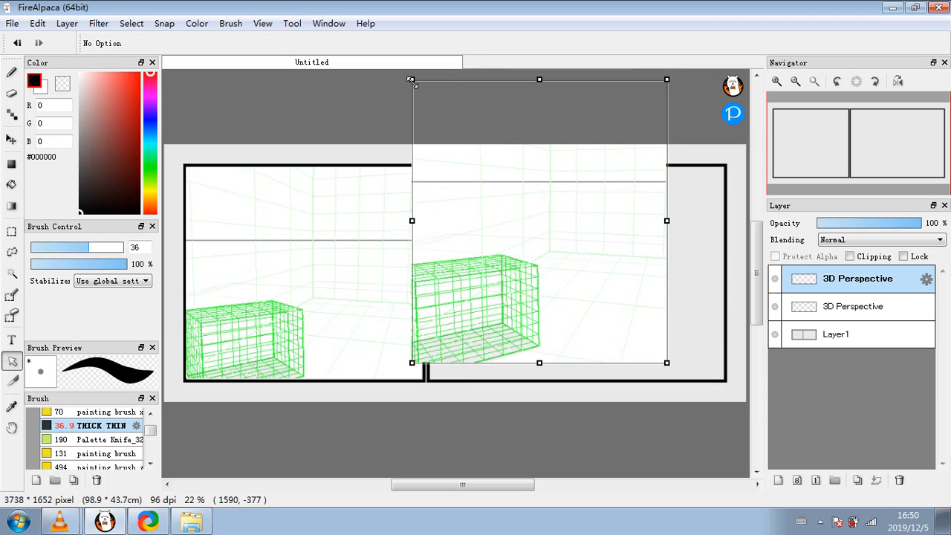
{"action": "left_click_drag", "start_coordinate": [412, 79], "coordinate": [354, 125]}
{"action": "left_click_drag", "start_coordinate": [540, 278], "coordinate": [610, 296]}
{"action": "left_click_drag", "start_coordinate": [733, 145], "coordinate": [724, 167]}
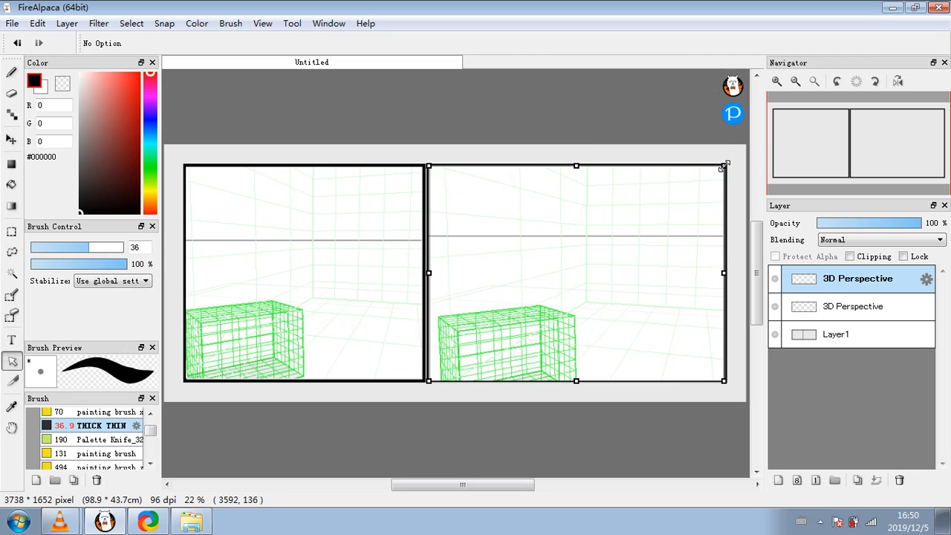
- Examine the second panel's scene in the 3D perspective editor and check which layer belongs to which panel
{"action": "double_click", "coordinate": [841, 287]}
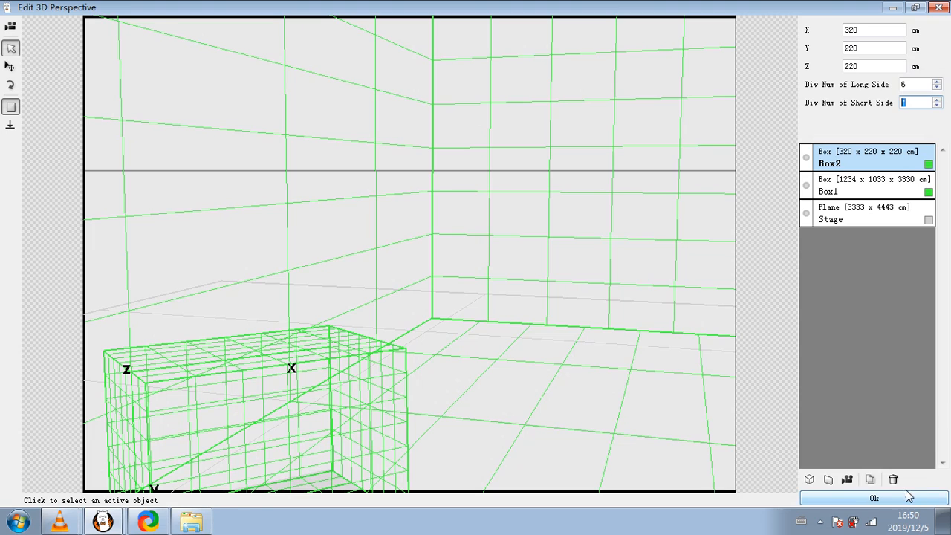
{"action": "left_click", "coordinate": [873, 498]}
{"action": "left_click", "coordinate": [926, 279]}
{"action": "left_click", "coordinate": [900, 497]}
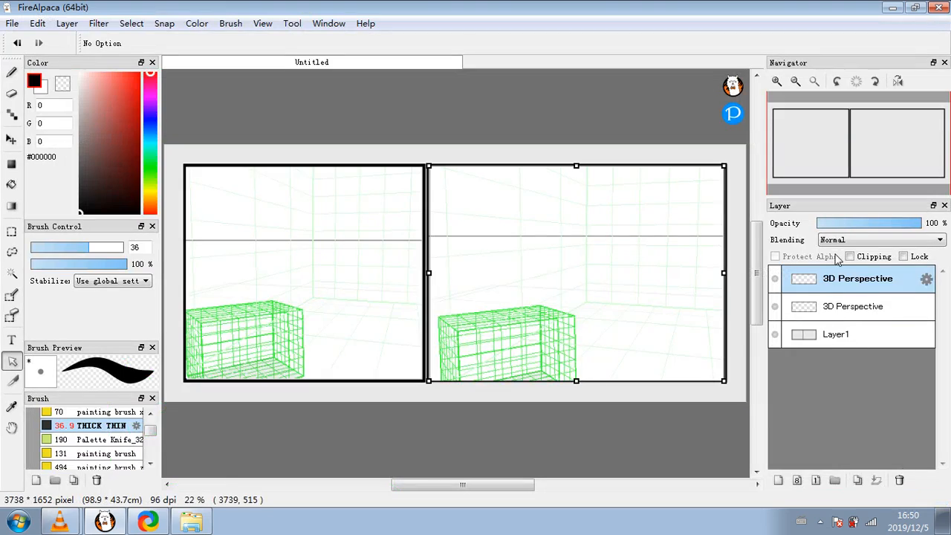
{"action": "right_click", "coordinate": [851, 294]}
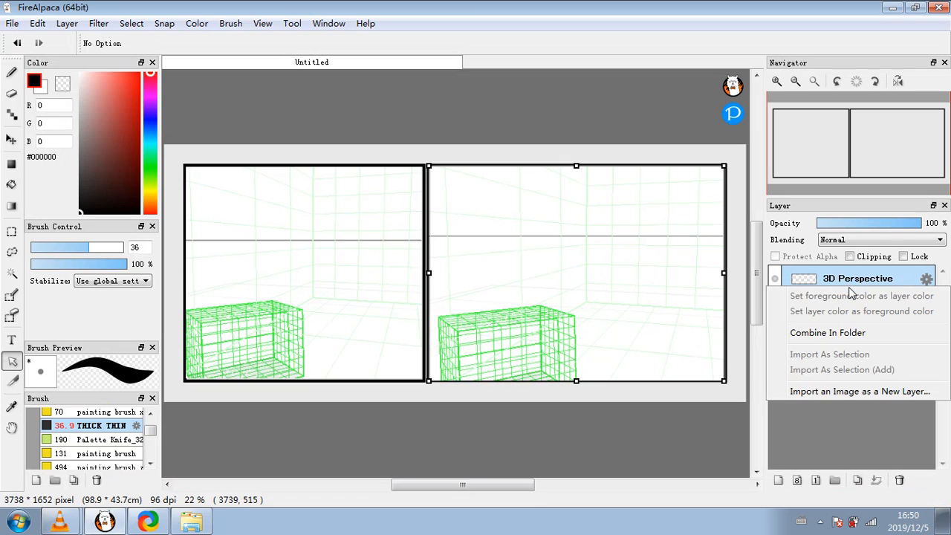
{"action": "left_click", "coordinate": [844, 425]}
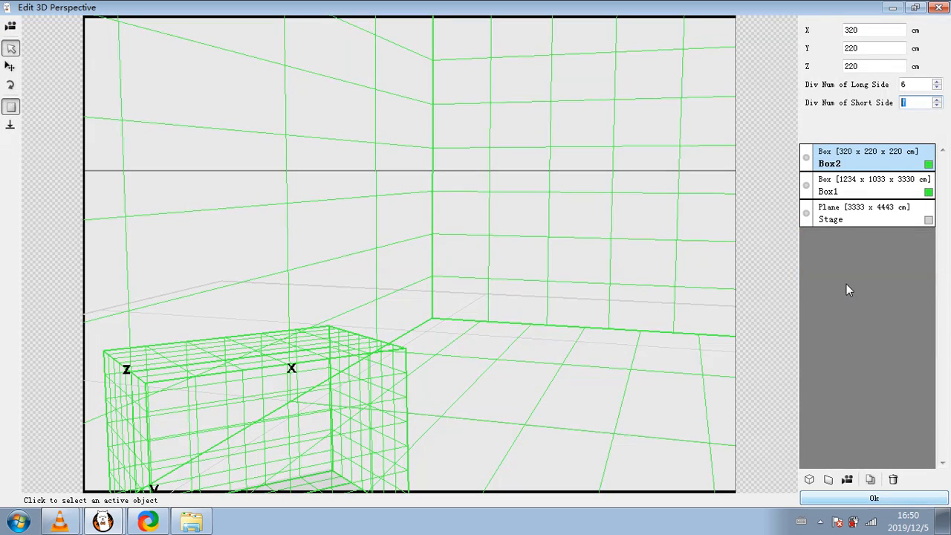
{"action": "left_click", "coordinate": [873, 498]}
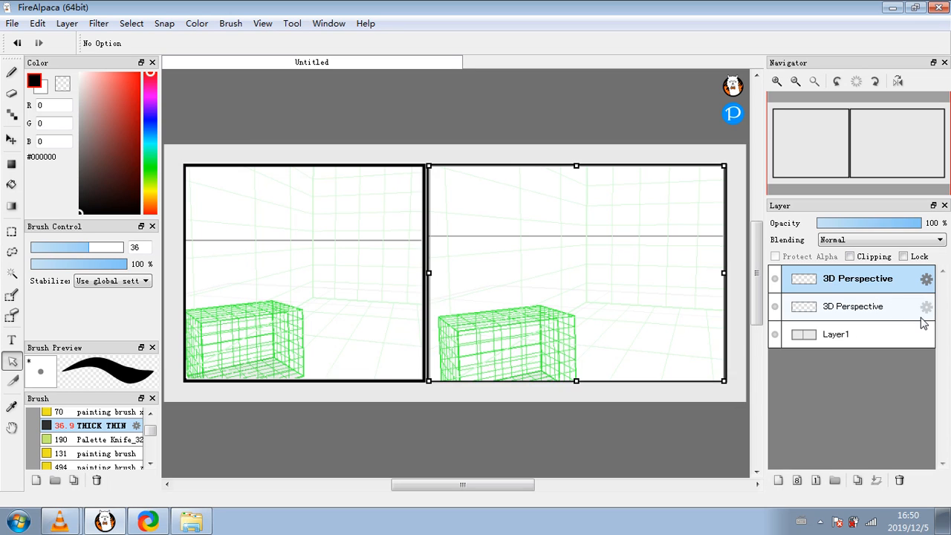
{"action": "left_click", "coordinate": [874, 342]}
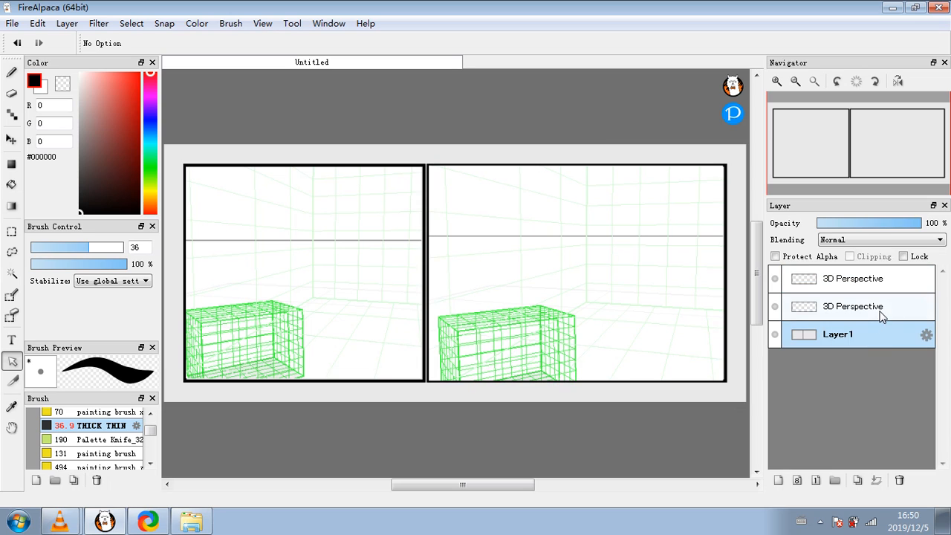
{"action": "left_click", "coordinate": [882, 313]}
{"action": "left_click", "coordinate": [883, 283]}
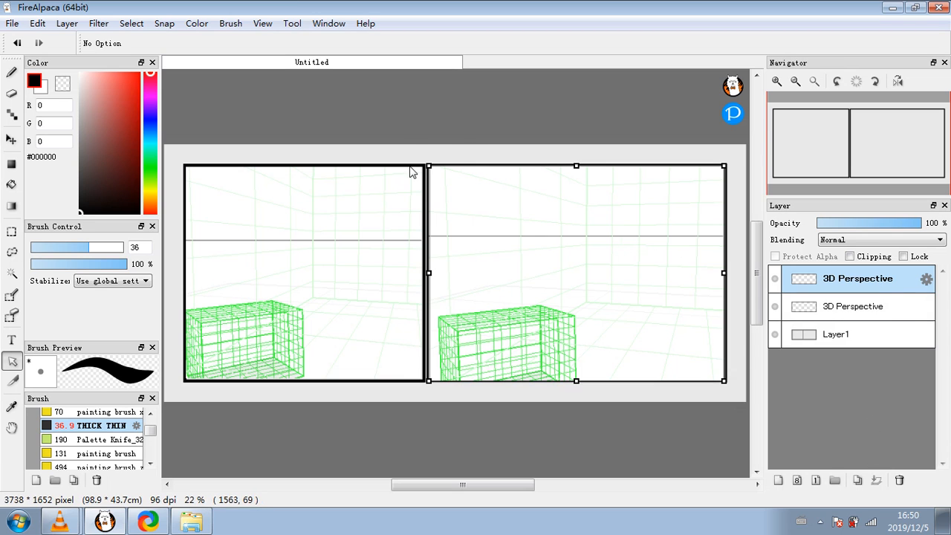
- Change the second panel's camera so Box2 is seen corner-on, low in front of the gridded wall, and accept the perspective edit
{"action": "left_click_drag", "start_coordinate": [423, 160], "coordinate": [429, 161]}
{"action": "double_click", "coordinate": [854, 288]}
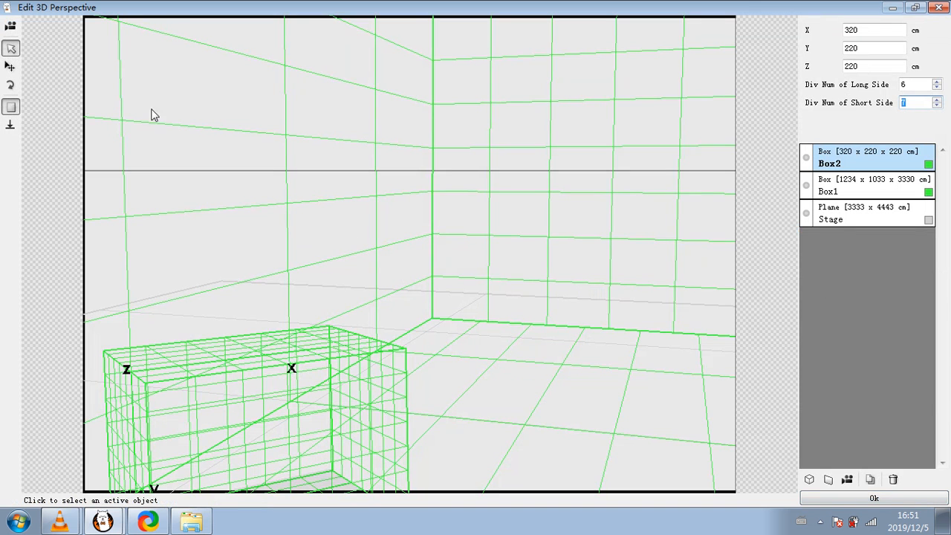
{"action": "left_click", "coordinate": [11, 27]}
{"action": "left_click_drag", "start_coordinate": [356, 180], "coordinate": [465, 291]}
{"action": "left_click", "coordinate": [871, 499]}
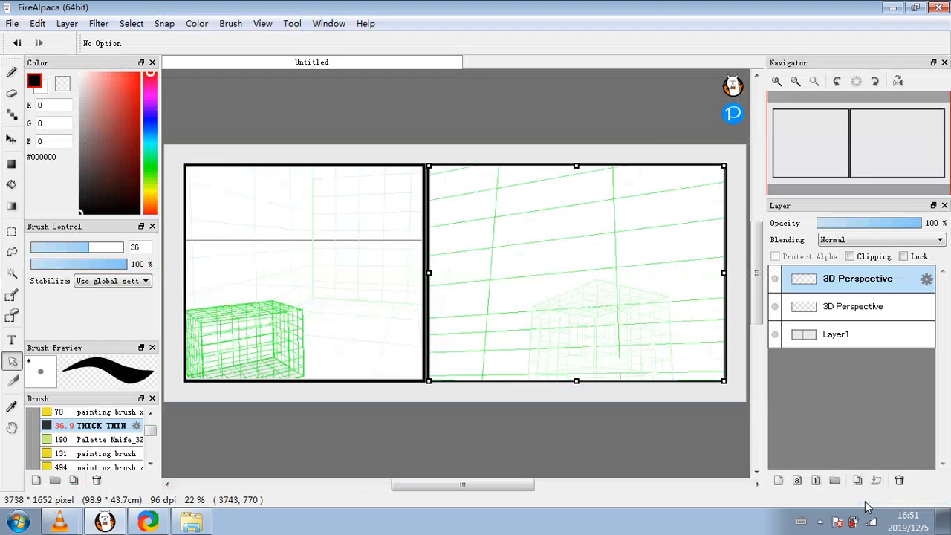
- Lower the opacity of both 3D Perspective layers, setting the first panel's layer to 16%
{"action": "left_click", "coordinate": [811, 318]}
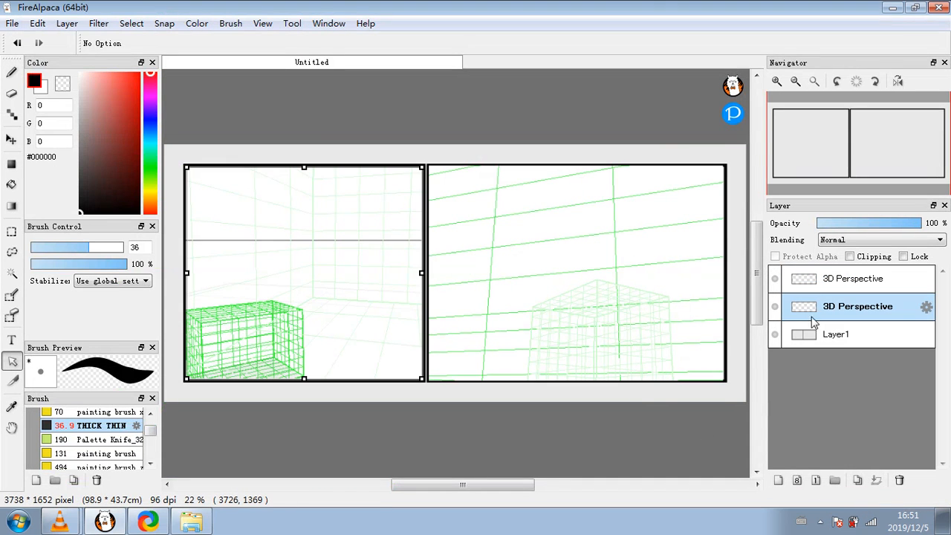
{"action": "left_click", "coordinate": [823, 288]}
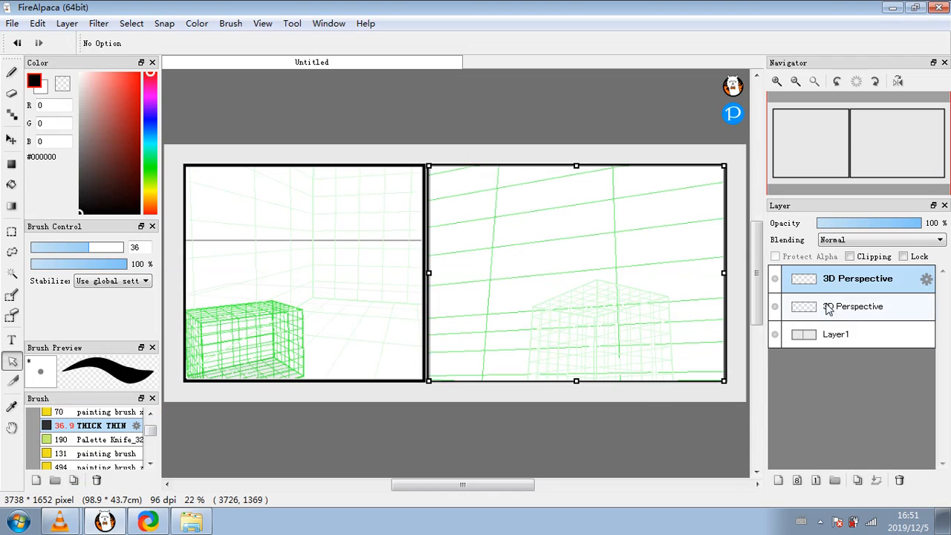
{"action": "left_click", "coordinate": [826, 308]}
{"action": "left_click", "coordinate": [846, 281]}
{"action": "left_click_drag", "start_coordinate": [873, 226], "coordinate": [832, 228]}
{"action": "left_click", "coordinate": [878, 308]}
{"action": "left_click", "coordinate": [866, 228]}
- Select the first panel's interior on Layer1 with the Magic Wand, using Layer as the reference
{"action": "scroll", "coordinate": [469, 361], "scroll_direction": "down", "scroll_amount": 2}
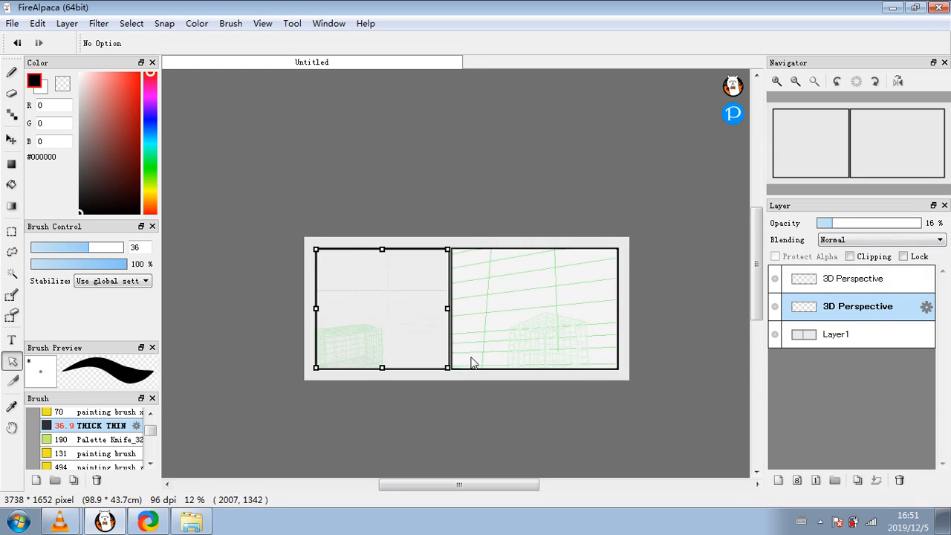
{"action": "scroll", "coordinate": [445, 354], "scroll_direction": "up", "scroll_amount": 3}
{"action": "left_click_drag", "start_coordinate": [448, 486], "coordinate": [420, 487]}
{"action": "left_click_drag", "start_coordinate": [756, 317], "coordinate": [249, 272]}
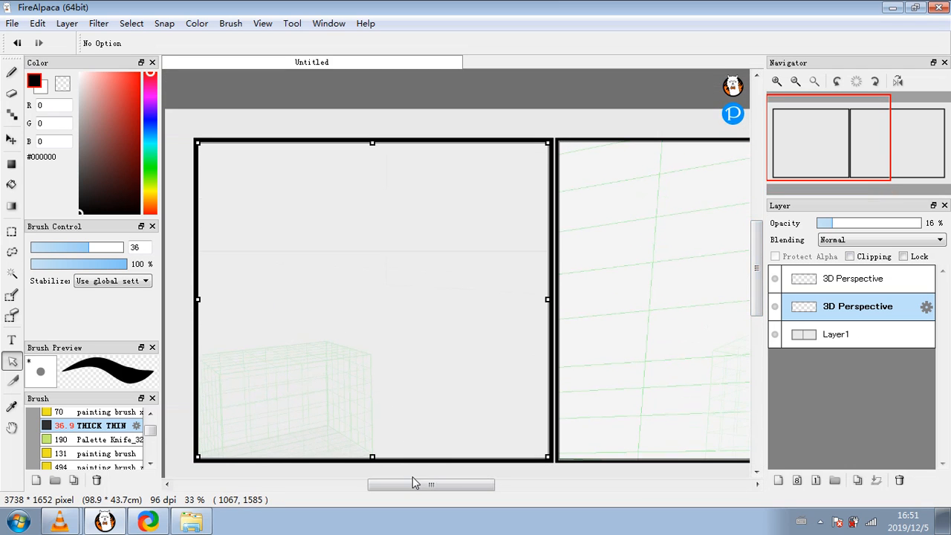
{"action": "mouse_move", "coordinate": [414, 484]}
{"action": "left_mouse_down"}
{"action": "mouse_move", "coordinate": [488, 501]}
{"action": "mouse_move", "coordinate": [398, 480]}
{"action": "mouse_move", "coordinate": [420, 478]}
{"action": "left_mouse_up"}
{"action": "left_click", "coordinate": [812, 344]}
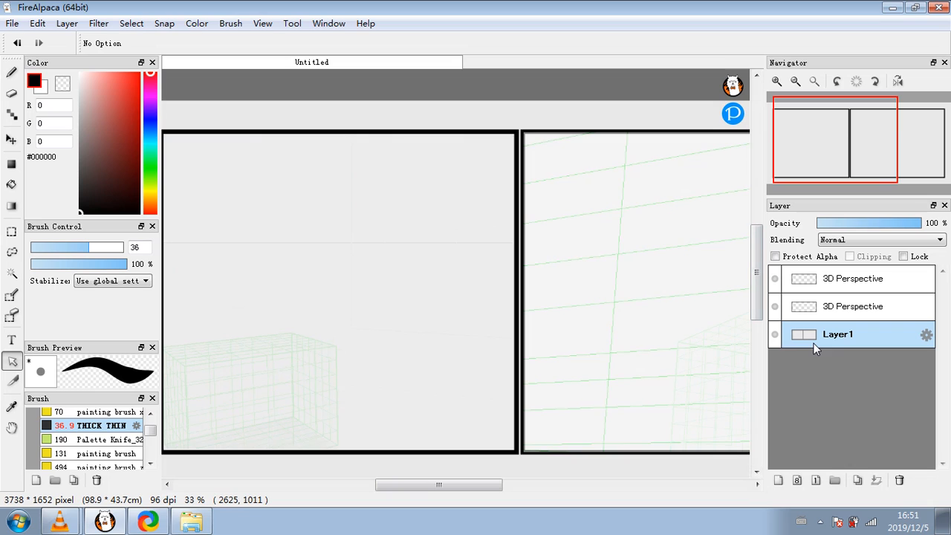
{"action": "left_click", "coordinate": [12, 274]}
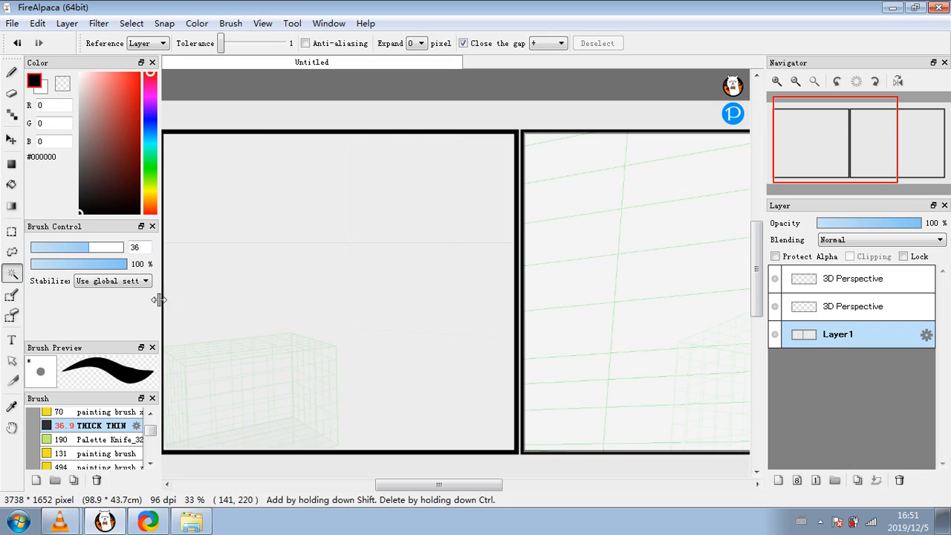
{"action": "left_click", "coordinate": [159, 43]}
{"action": "left_click", "coordinate": [145, 58]}
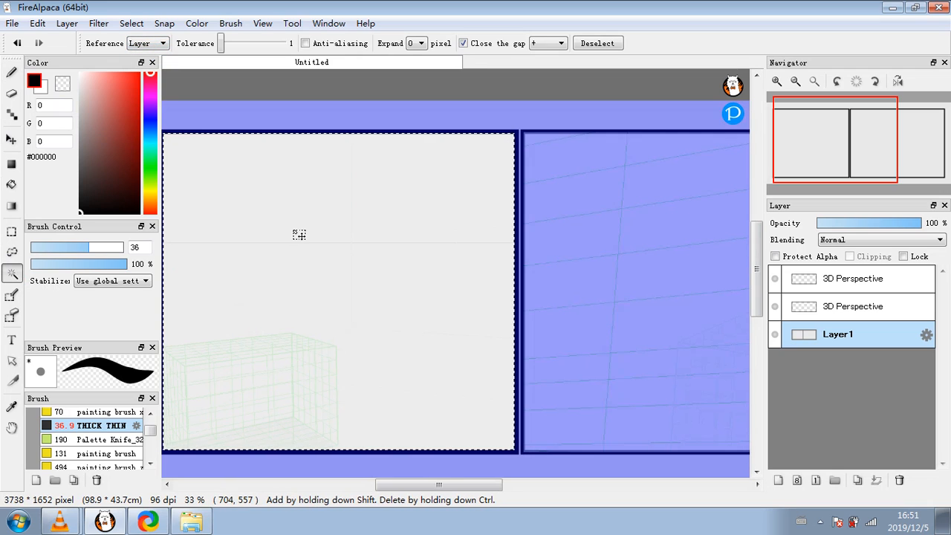
- Copy the selected area of the first panel and paste it as a new layer above Layer1
{"action": "left_click", "coordinate": [41, 25]}
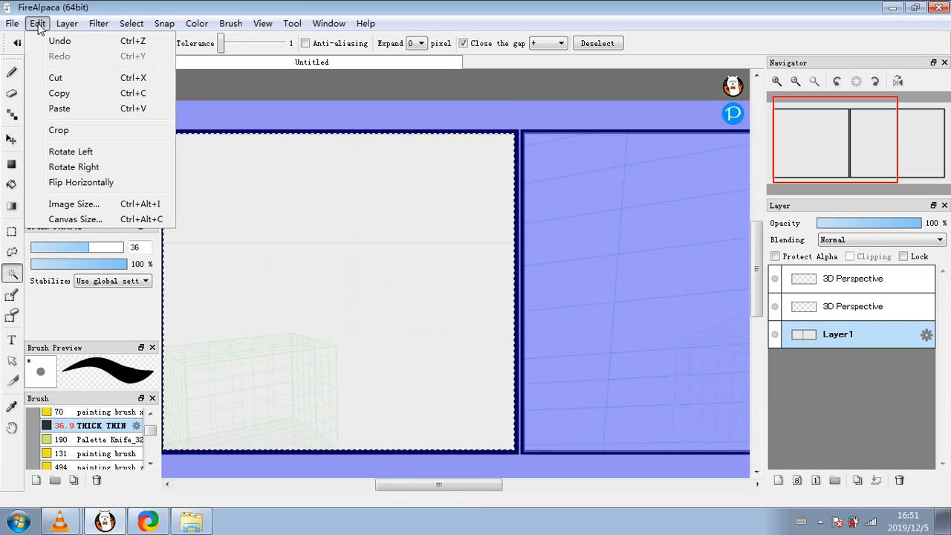
{"action": "left_click", "coordinate": [53, 93]}
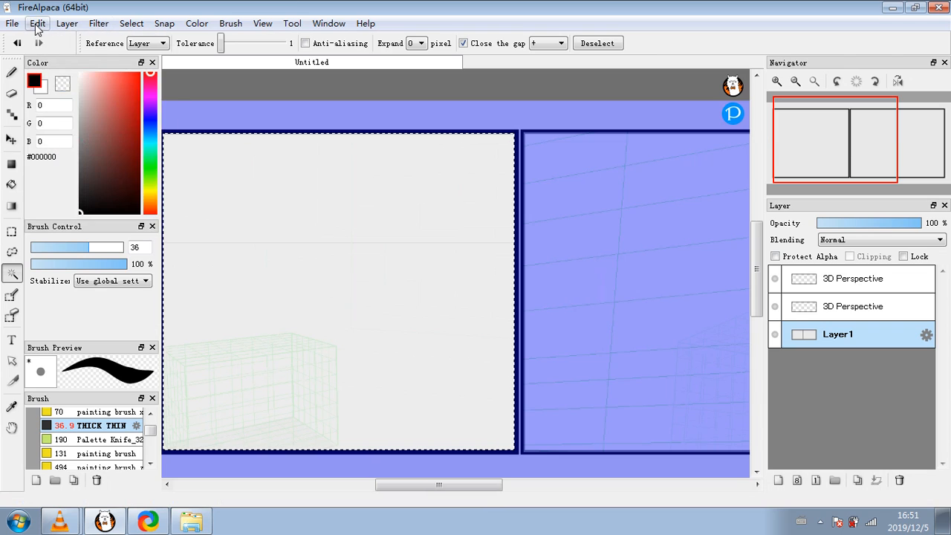
{"action": "left_click", "coordinate": [36, 24]}
{"action": "left_click", "coordinate": [53, 108]}
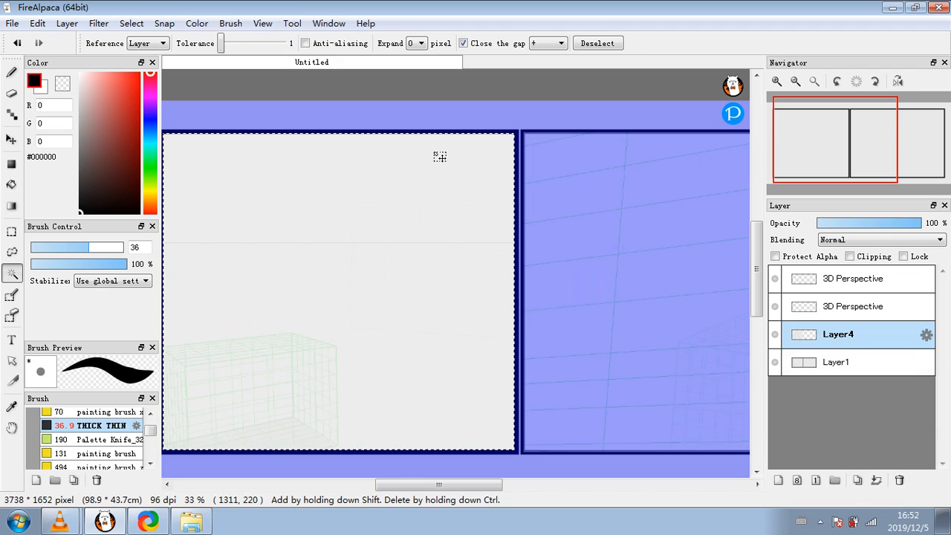
- Identify the first panel's 3D Perspective layer, add a new layer directly above it and turn on Clipping for the new layer
{"action": "scroll", "coordinate": [441, 197], "scroll_direction": "up", "scroll_amount": 1}
{"action": "scroll", "coordinate": [446, 197], "scroll_direction": "down", "scroll_amount": 1}
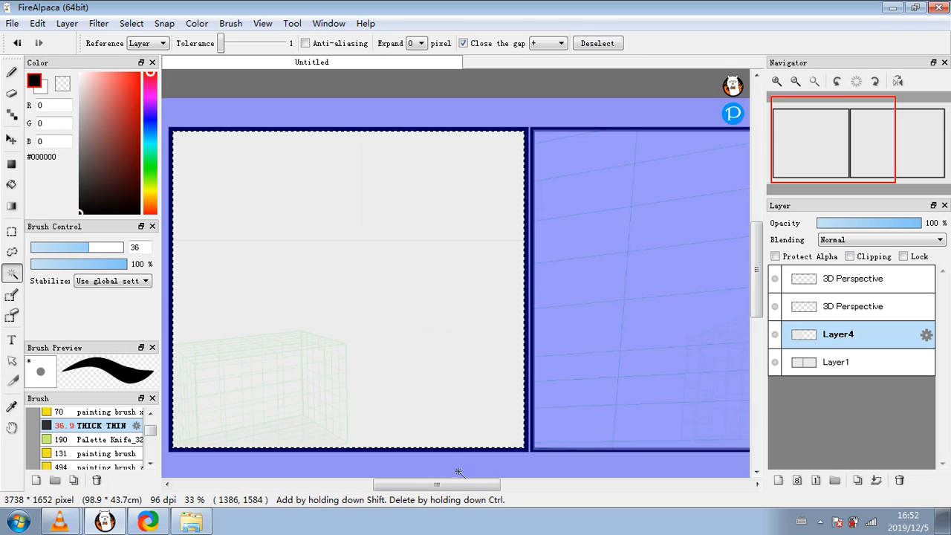
{"action": "scroll", "coordinate": [452, 484], "scroll_direction": "left", "scroll_amount": 2}
{"action": "left_click", "coordinate": [860, 279]}
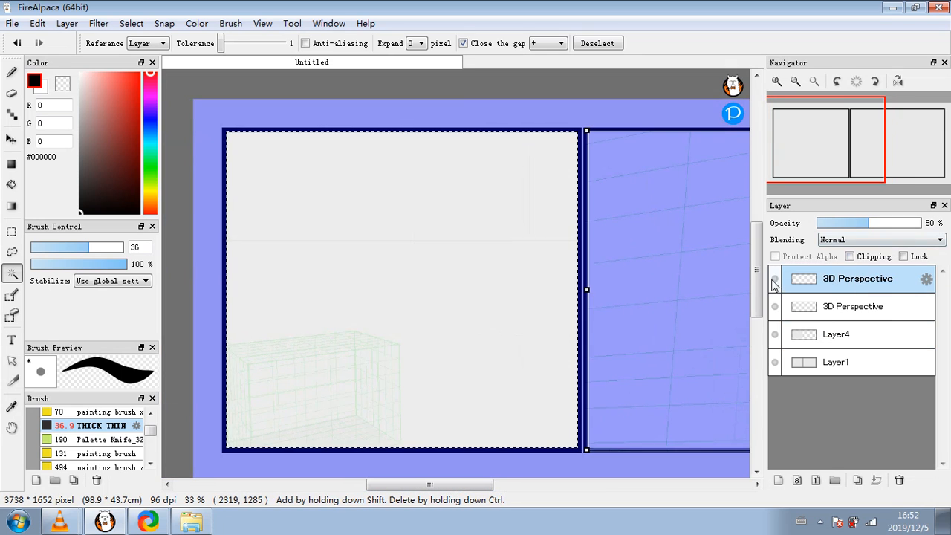
{"action": "left_click", "coordinate": [776, 306]}
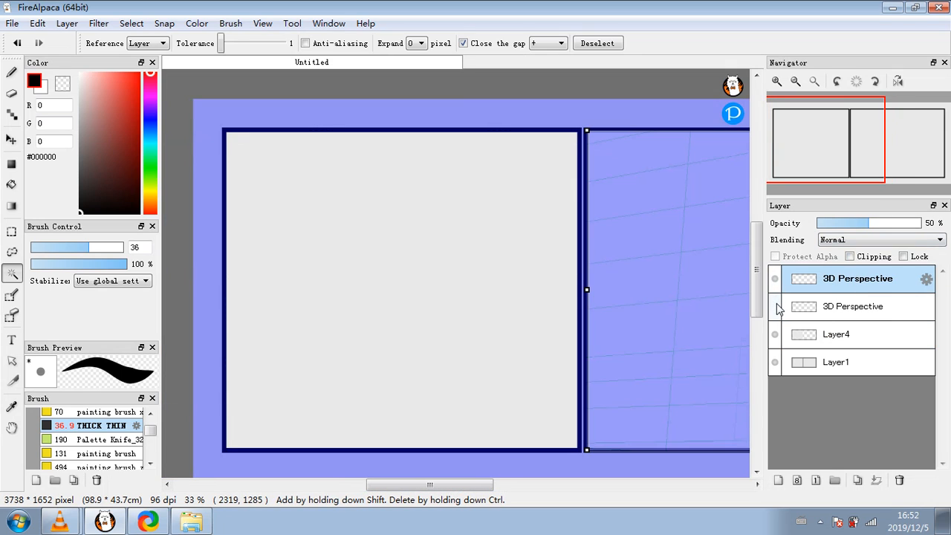
{"action": "left_click", "coordinate": [775, 306]}
{"action": "left_click", "coordinate": [847, 306]}
{"action": "left_click", "coordinate": [778, 480]}
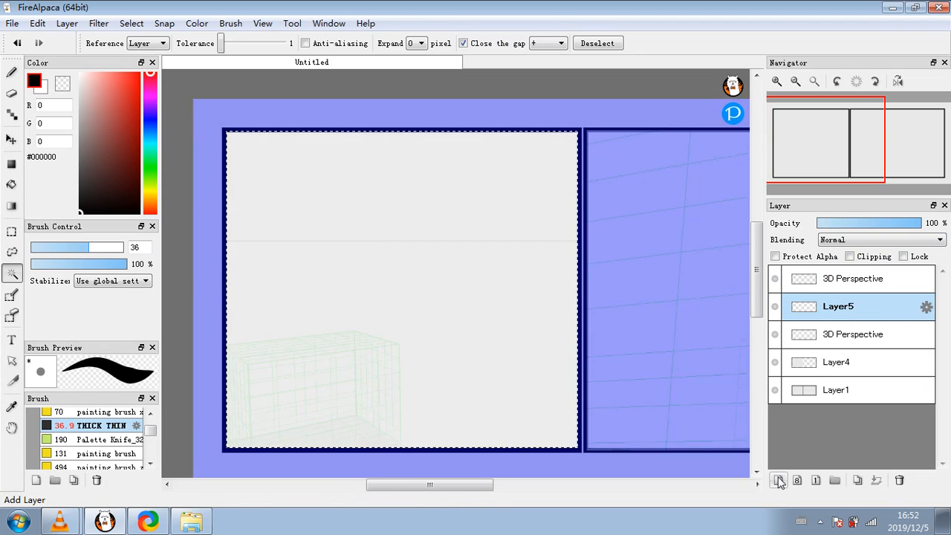
{"action": "left_click", "coordinate": [849, 256]}
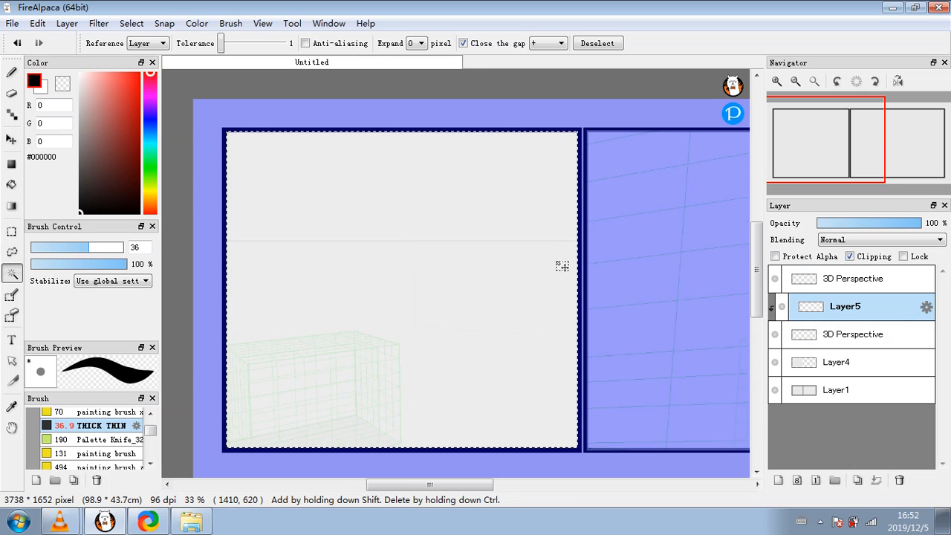
- Hide Layer4 and Layer1, set the first panel's 3D Perspective layer to 100% opacity, and make Layer5 active for brush drawing
{"action": "left_click", "coordinate": [774, 362]}
{"action": "left_click", "coordinate": [774, 390]}
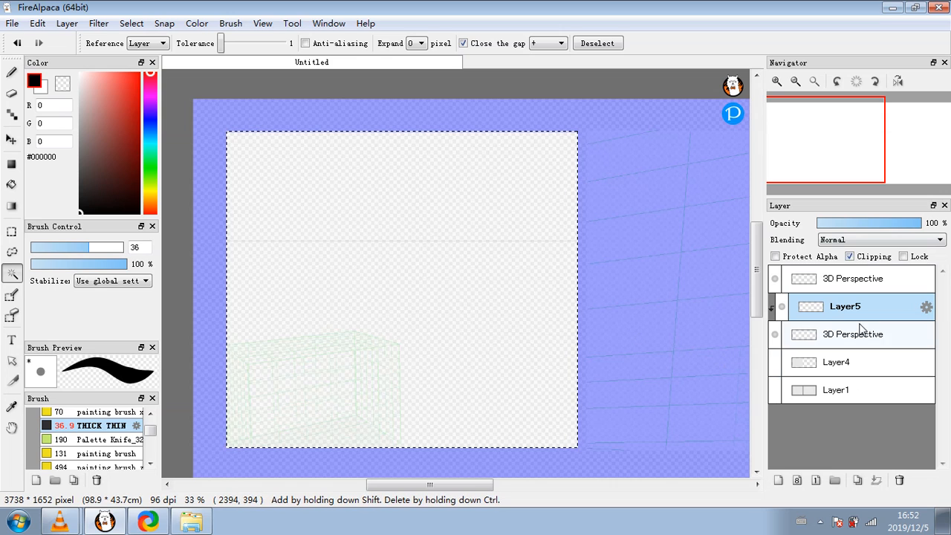
{"action": "left_click", "coordinate": [856, 336]}
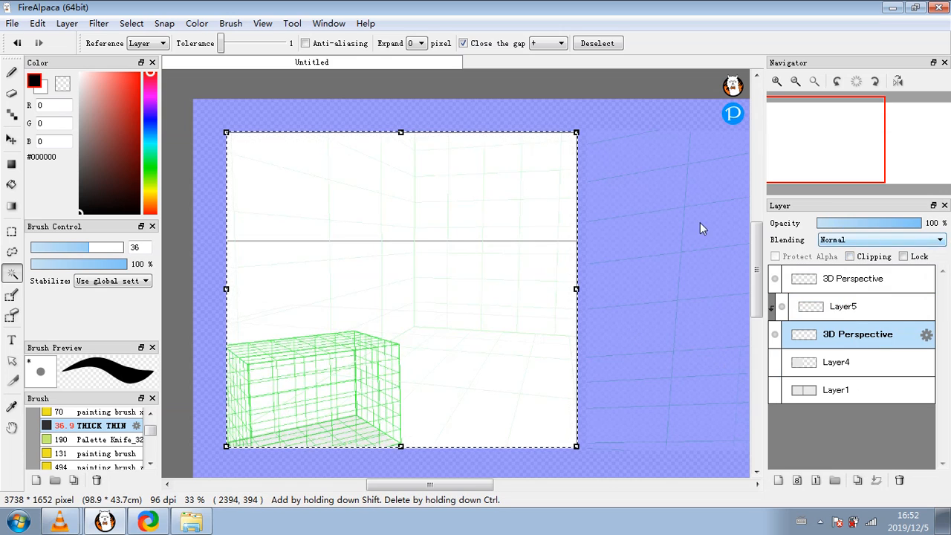
{"action": "left_click", "coordinate": [11, 72]}
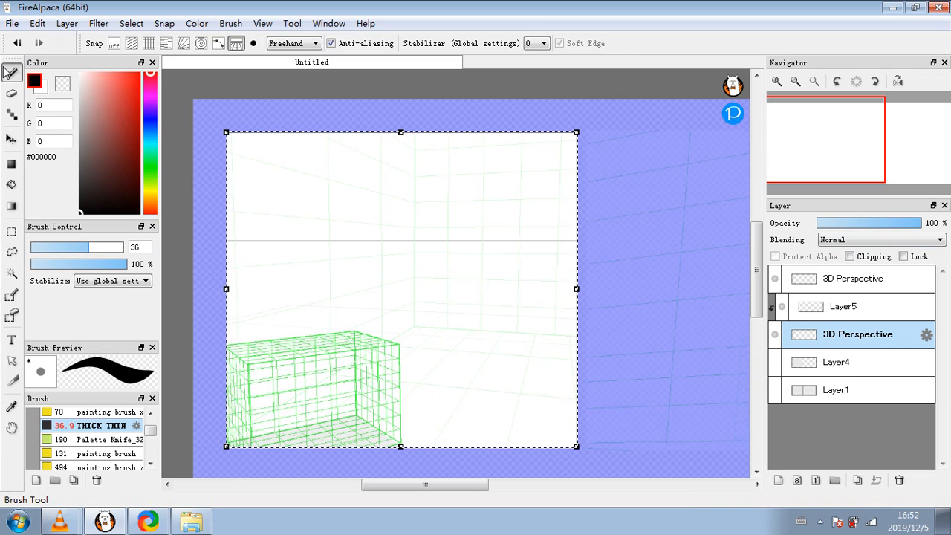
{"action": "left_click", "coordinate": [851, 306]}
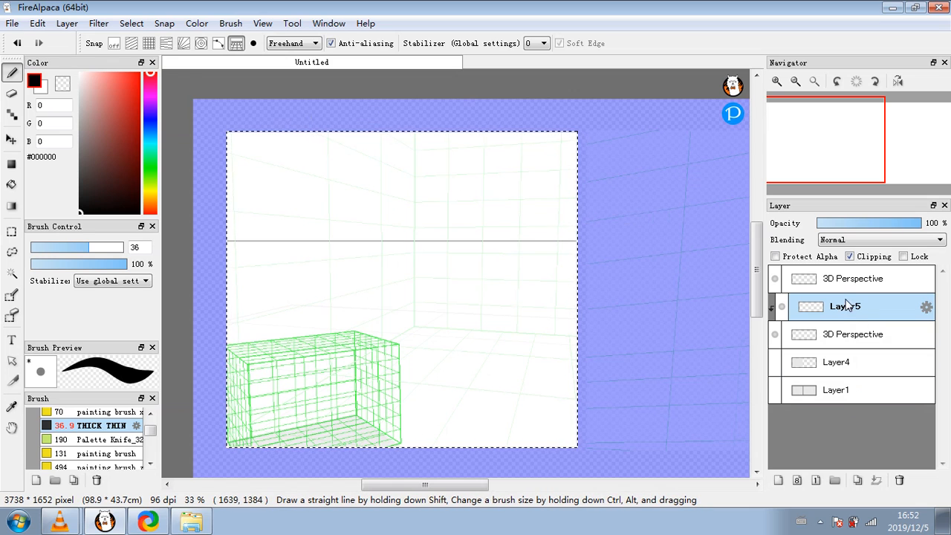
- Try and undo a vertical stroke on the back wall, and set up the PEN brush in black at size 6.4
{"action": "left_click_drag", "start_coordinate": [431, 202], "coordinate": [430, 133]}
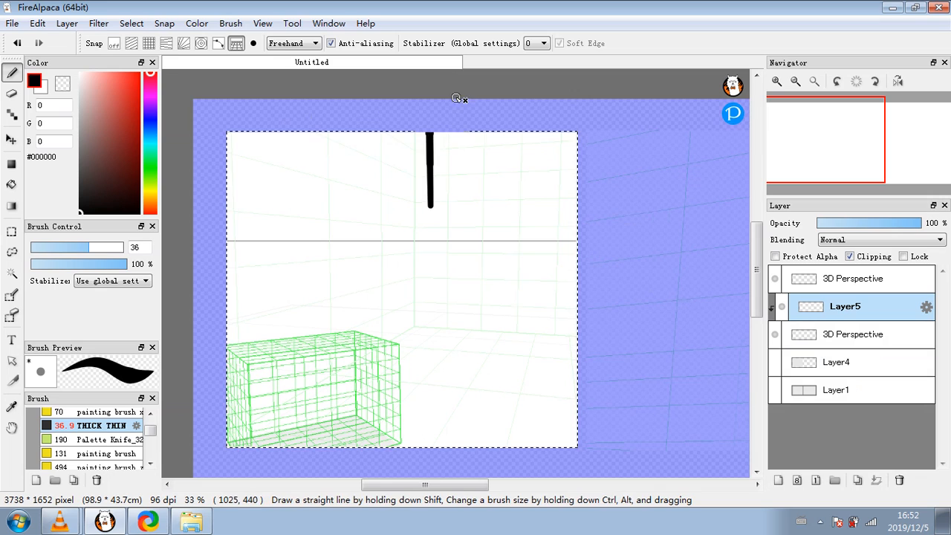
{"action": "left_click", "coordinate": [17, 43]}
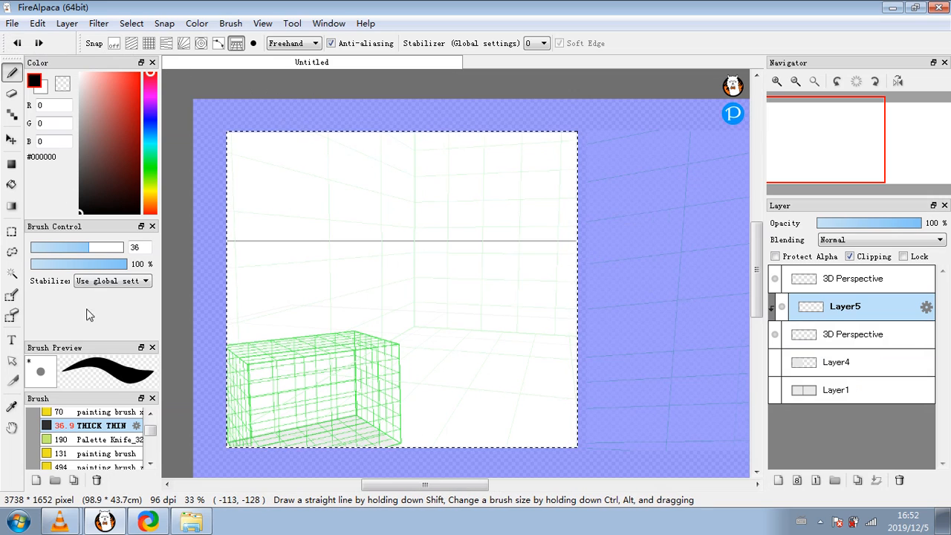
{"action": "scroll", "coordinate": [149, 424], "scroll_direction": "up", "scroll_amount": 5}
{"action": "left_click", "coordinate": [104, 443]}
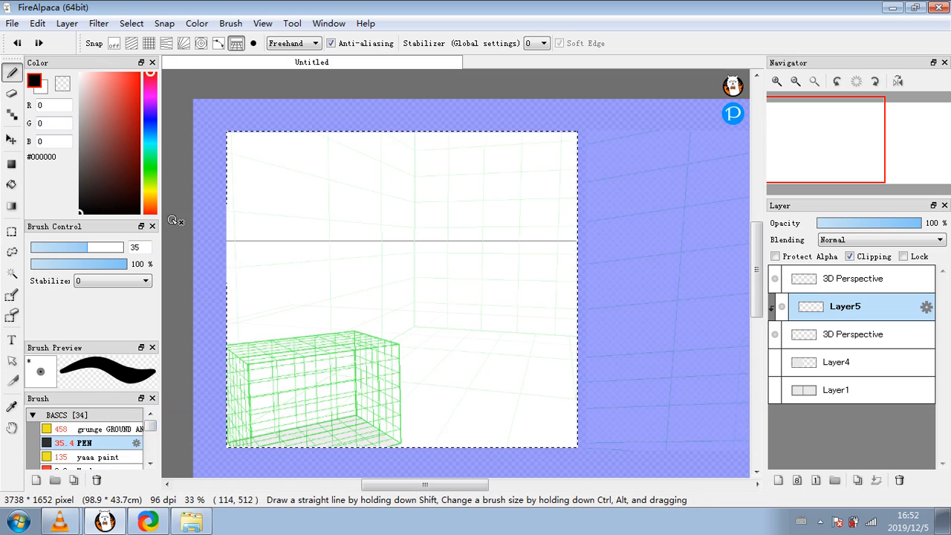
{"action": "left_click", "coordinate": [50, 247]}
{"action": "left_click", "coordinate": [150, 117]}
{"action": "left_click", "coordinate": [103, 93]}
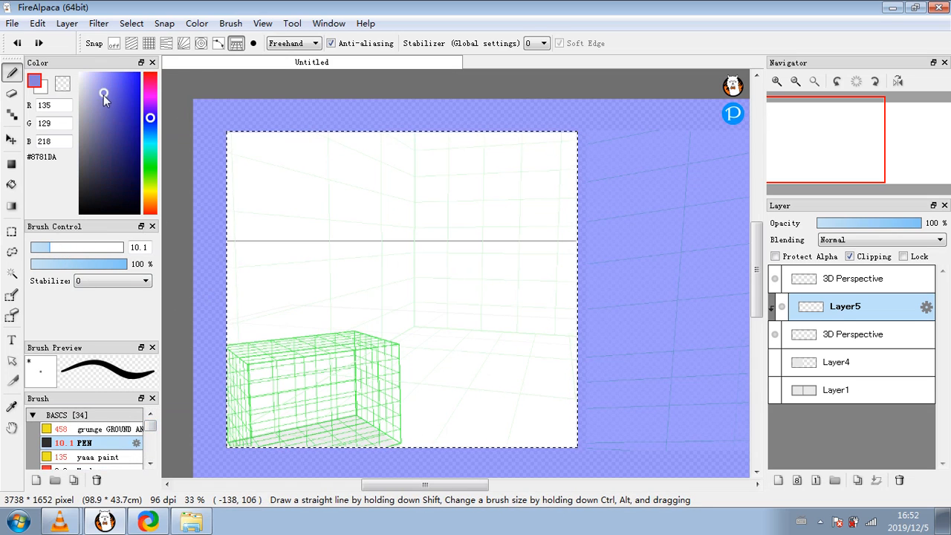
{"action": "left_click", "coordinate": [79, 213]}
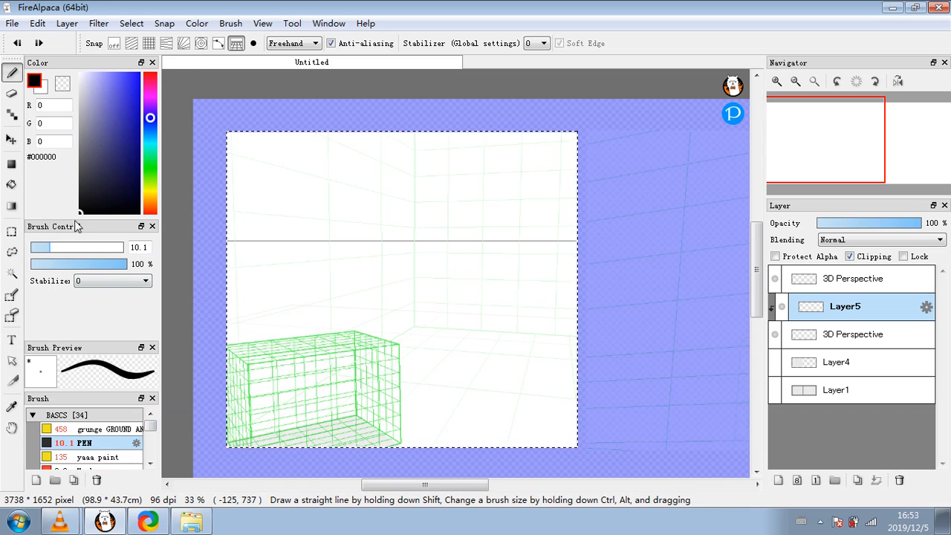
{"action": "left_click", "coordinate": [43, 247]}
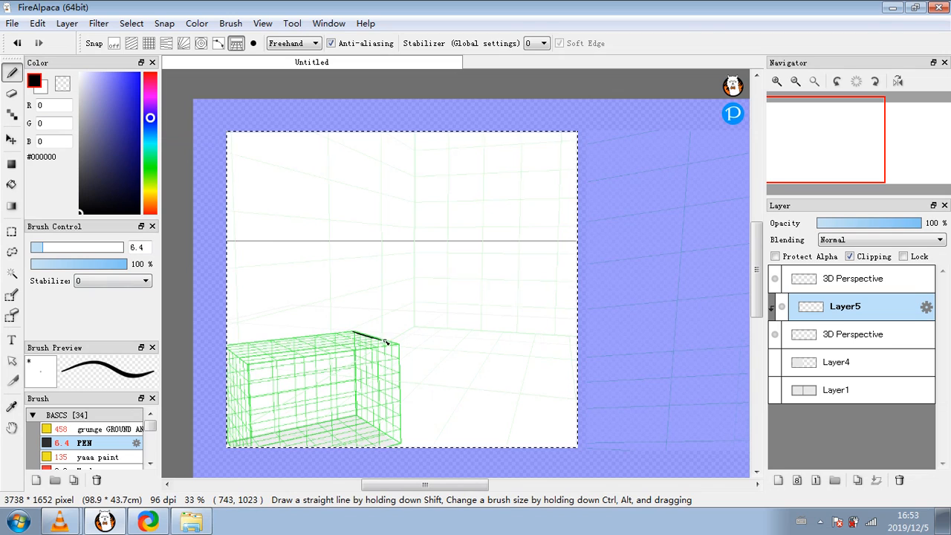
- Draw straight pen lines with 3D Perspective Snap along the box's top edges, across its top and over its front and side
{"action": "left_click_drag", "start_coordinate": [336, 329], "coordinate": [348, 328]}
{"action": "left_click_drag", "start_coordinate": [227, 338], "coordinate": [352, 326]}
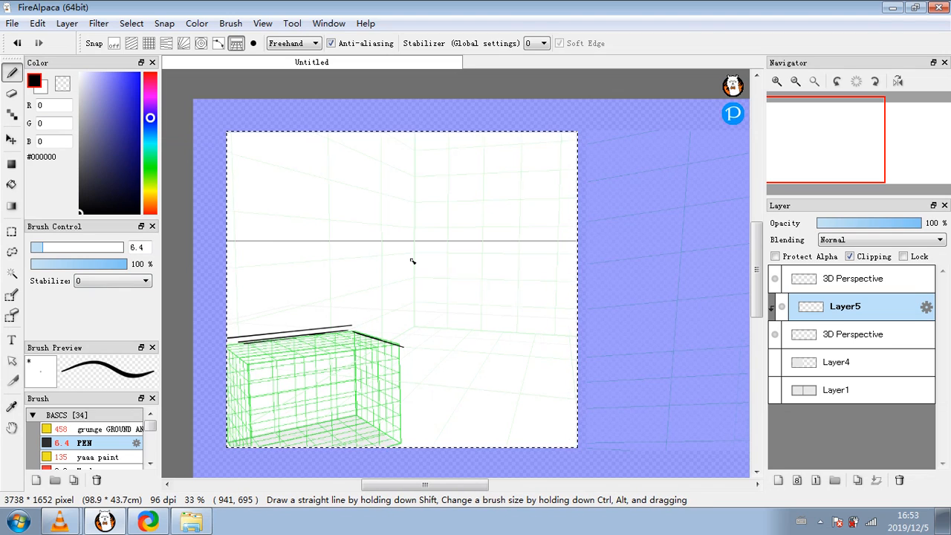
{"action": "scroll", "coordinate": [355, 349], "scroll_direction": "down", "scroll_amount": 1}
{"action": "scroll", "coordinate": [353, 349], "scroll_direction": "up", "scroll_amount": 2}
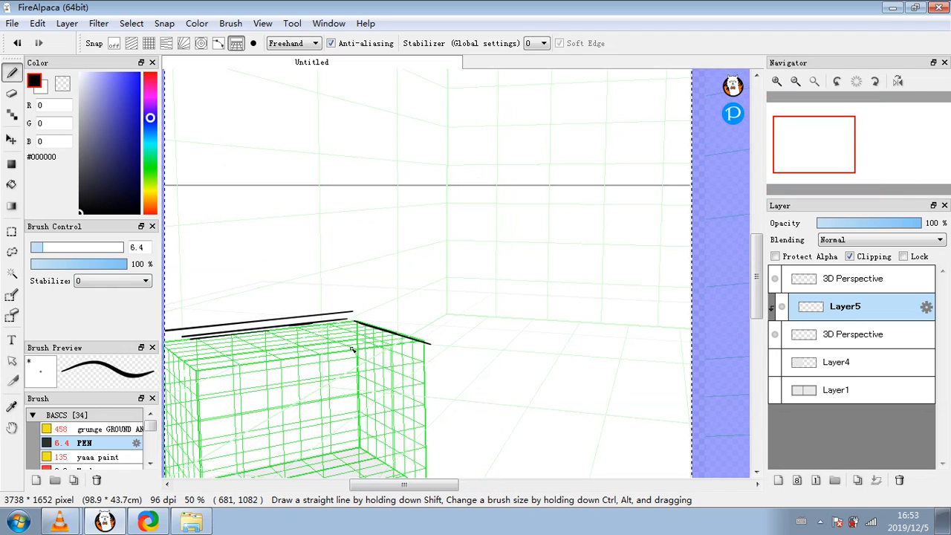
{"action": "left_click_drag", "start_coordinate": [225, 367], "coordinate": [420, 341]}
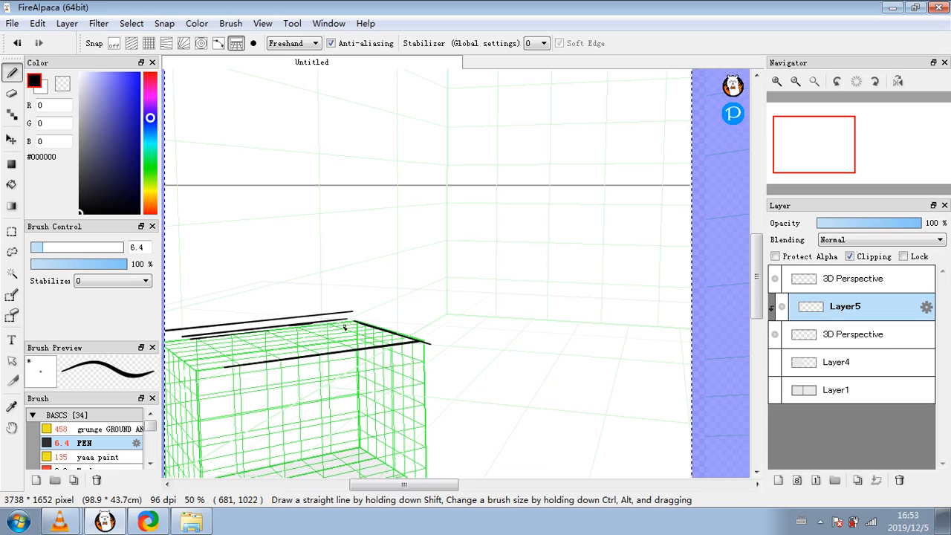
{"action": "mouse_move", "coordinate": [300, 322]}
{"action": "left_mouse_down"}
{"action": "mouse_move", "coordinate": [401, 356]}
{"action": "mouse_move", "coordinate": [239, 367]}
{"action": "left_mouse_up"}
{"action": "left_click_drag", "start_coordinate": [261, 324], "coordinate": [328, 350]}
{"action": "left_click_drag", "start_coordinate": [224, 328], "coordinate": [314, 373]}
{"action": "mouse_move", "coordinate": [195, 328]}
{"action": "left_mouse_down"}
{"action": "mouse_move", "coordinate": [271, 372]}
{"action": "mouse_move", "coordinate": [237, 378]}
{"action": "mouse_move", "coordinate": [222, 370]}
{"action": "mouse_move", "coordinate": [417, 366]}
{"action": "left_mouse_up"}
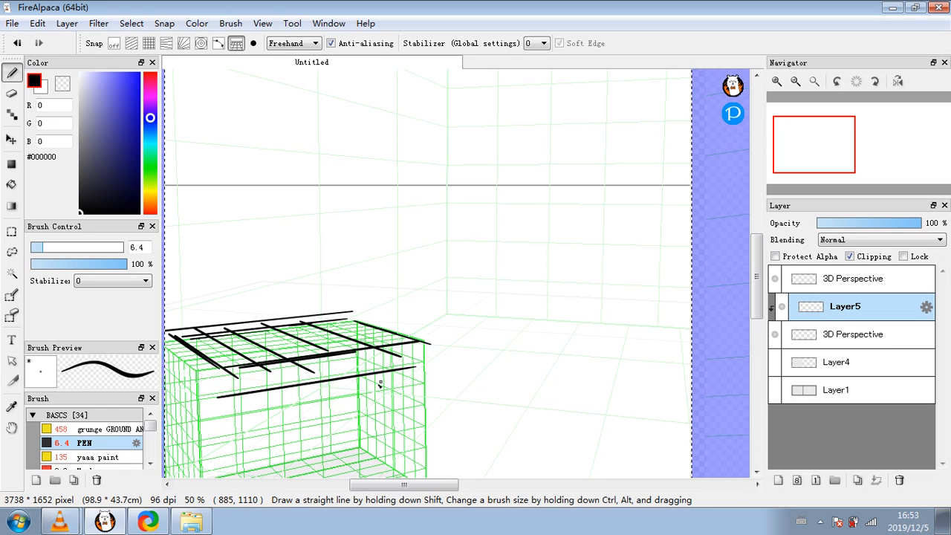
{"action": "left_click_drag", "start_coordinate": [242, 371], "coordinate": [243, 423]}
{"action": "left_click_drag", "start_coordinate": [310, 427], "coordinate": [463, 400]}
{"action": "mouse_move", "coordinate": [317, 407]}
{"action": "left_mouse_down"}
{"action": "mouse_move", "coordinate": [448, 384]}
{"action": "mouse_move", "coordinate": [461, 360]}
{"action": "left_mouse_up"}
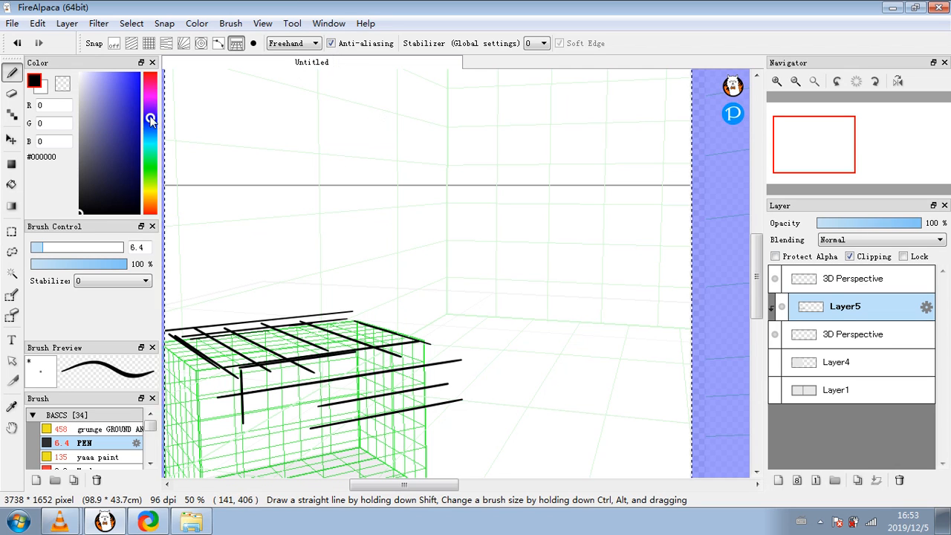
- Undo all the pen lines drawn over the first panel's box
{"action": "scroll", "coordinate": [368, 319], "scroll_direction": "up", "scroll_amount": 1}
{"action": "scroll", "coordinate": [322, 386], "scroll_direction": "down", "scroll_amount": 2}
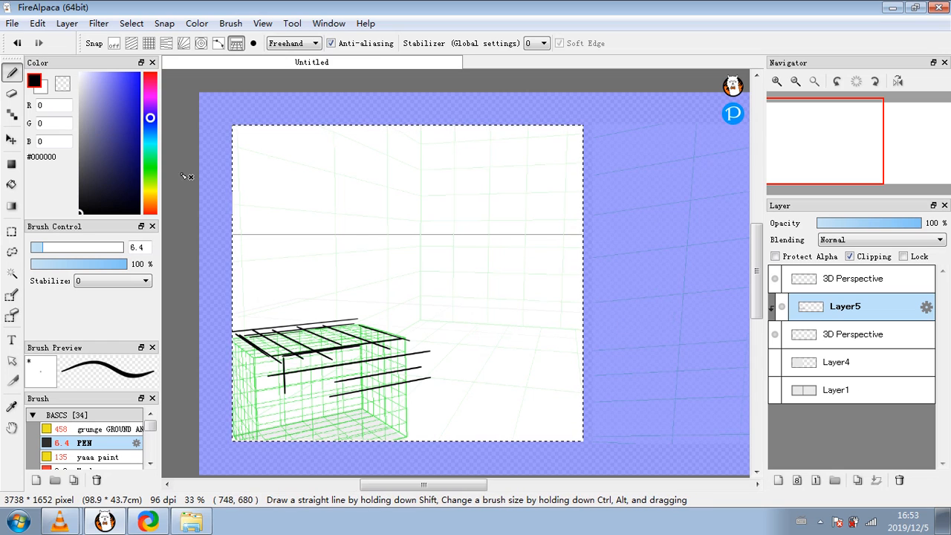
{"action": "left_click", "coordinate": [19, 45]}
{"action": "left_click", "coordinate": [24, 46]}
{"action": "left_click", "coordinate": [24, 47]}
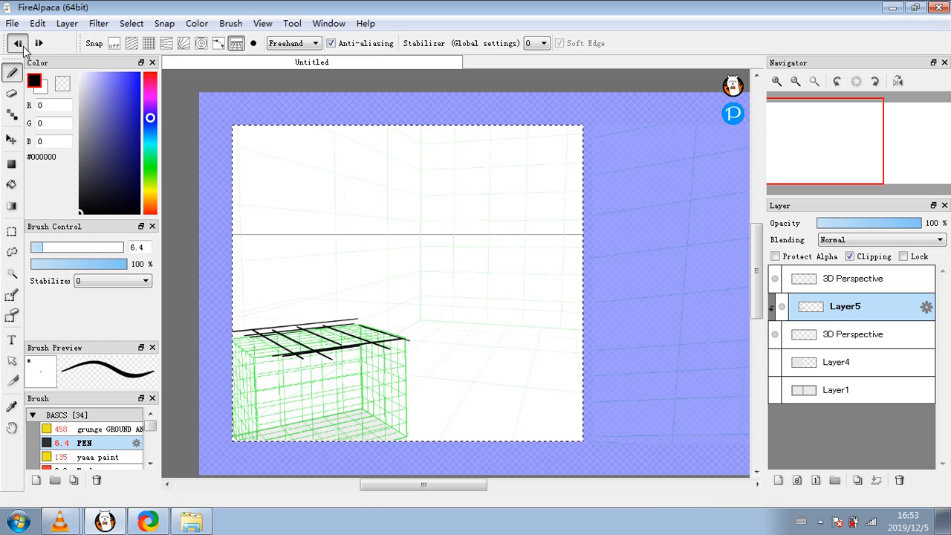
{"action": "left_click", "coordinate": [24, 47]}
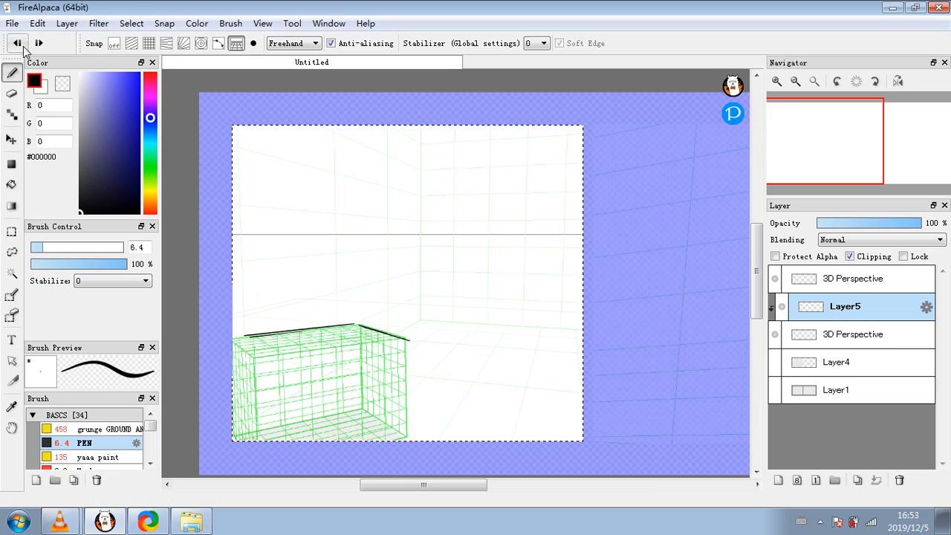
{"action": "left_click", "coordinate": [23, 46]}
{"action": "left_click", "coordinate": [23, 46]}
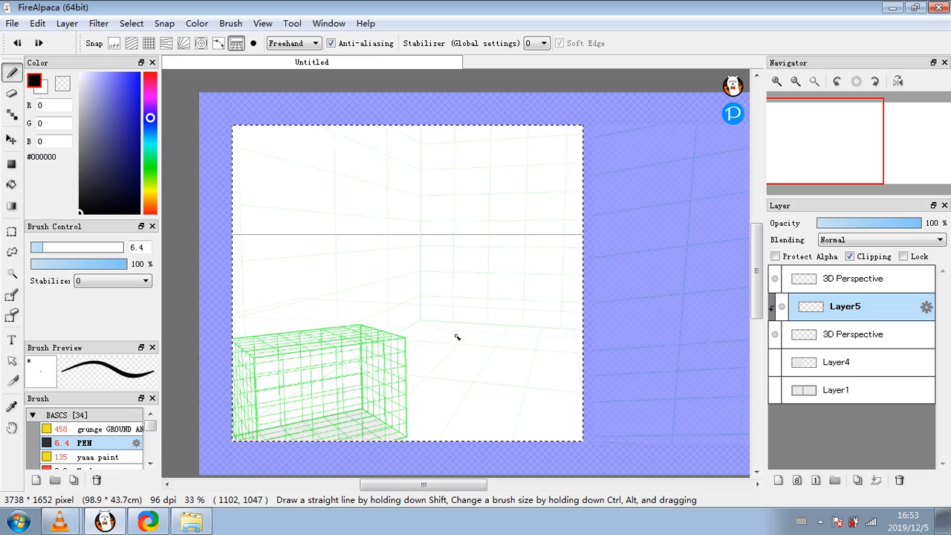
- Turn off 3D Perspective Snap for freehand drawing on the clipped Layer5
{"action": "left_click", "coordinate": [833, 336]}
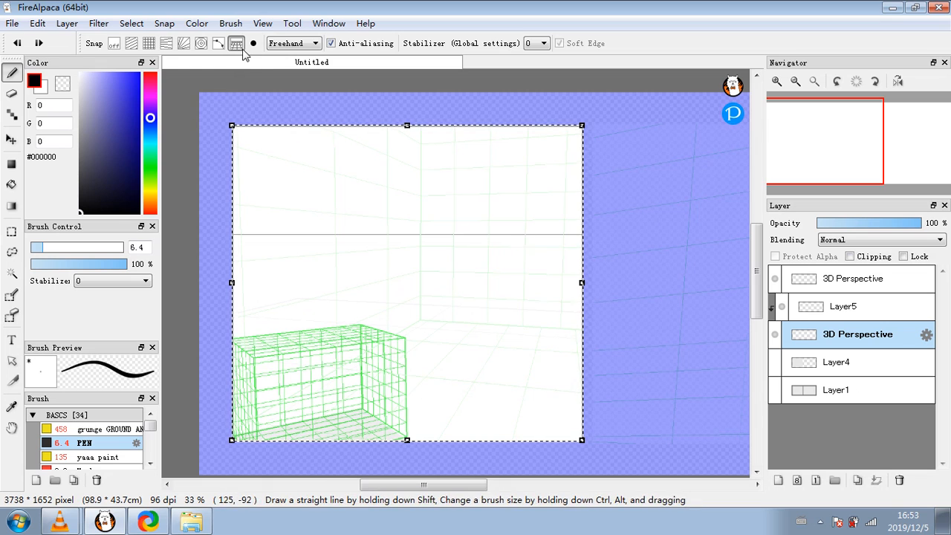
{"action": "left_click", "coordinate": [839, 306]}
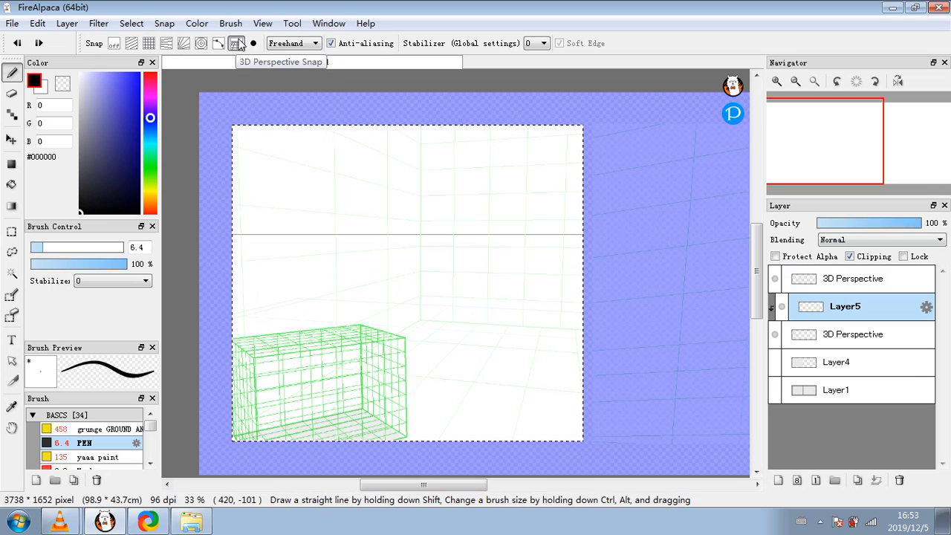
{"action": "left_click", "coordinate": [115, 45]}
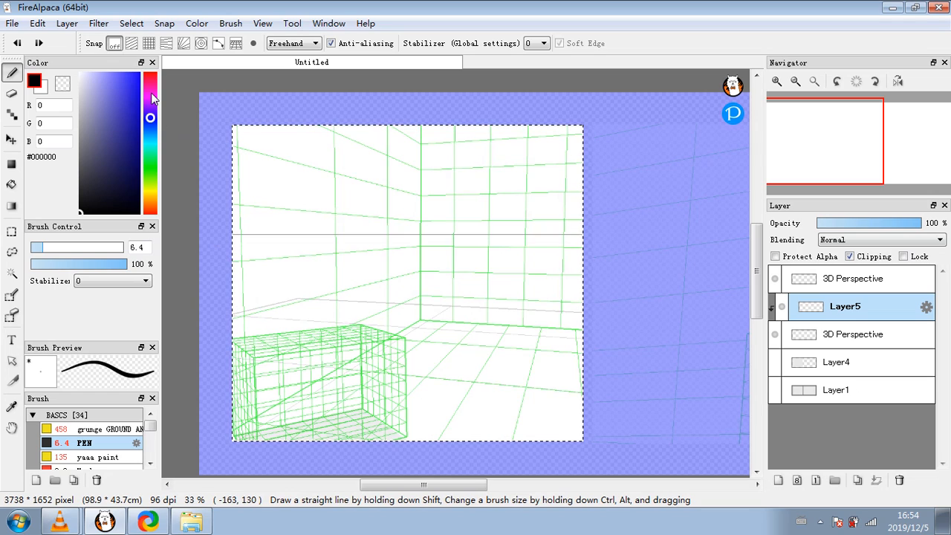
- Make Box1 the active object of the first panel's 3D Perspective layer, using 3D Perspective Snap to preview it, and turn snapping off
{"action": "left_click", "coordinate": [241, 42]}
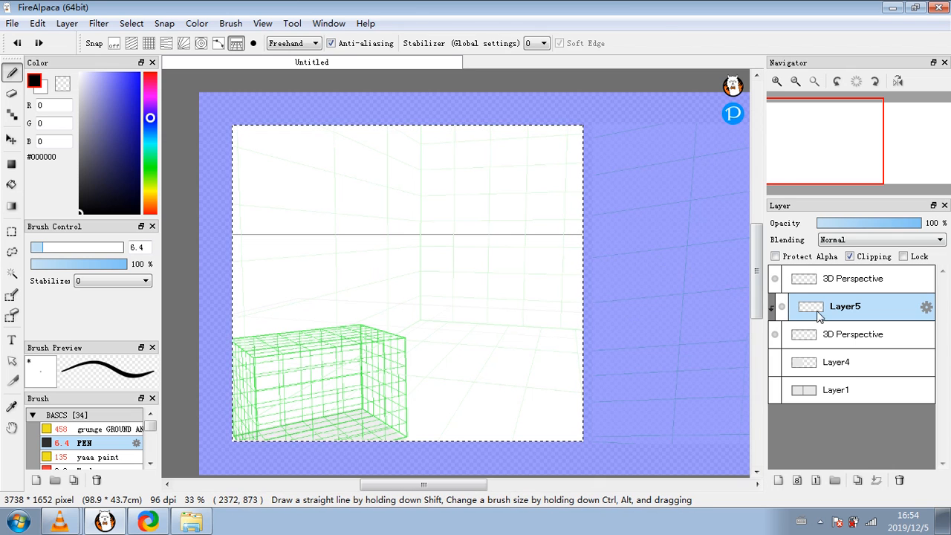
{"action": "double_click", "coordinate": [840, 333]}
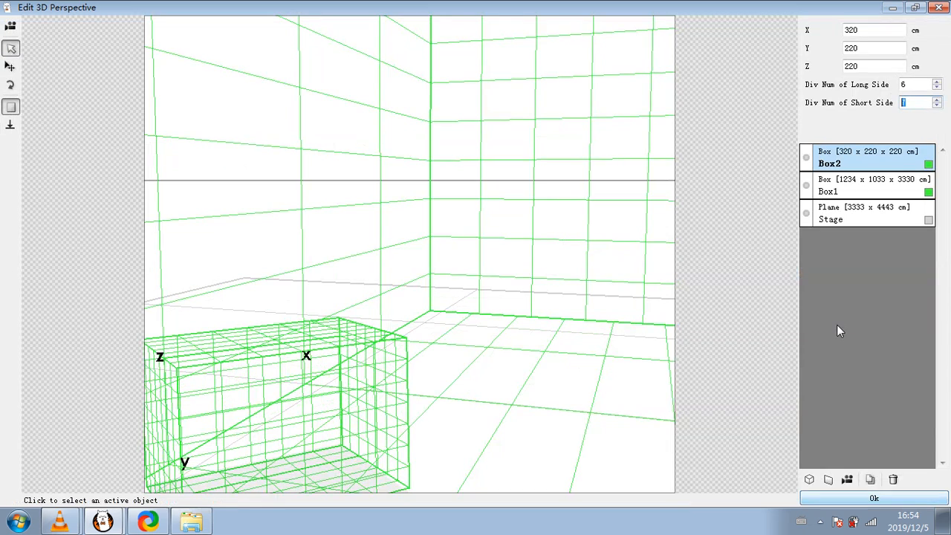
{"action": "left_click", "coordinate": [859, 184]}
{"action": "left_click", "coordinate": [862, 169]}
{"action": "left_click", "coordinate": [861, 186]}
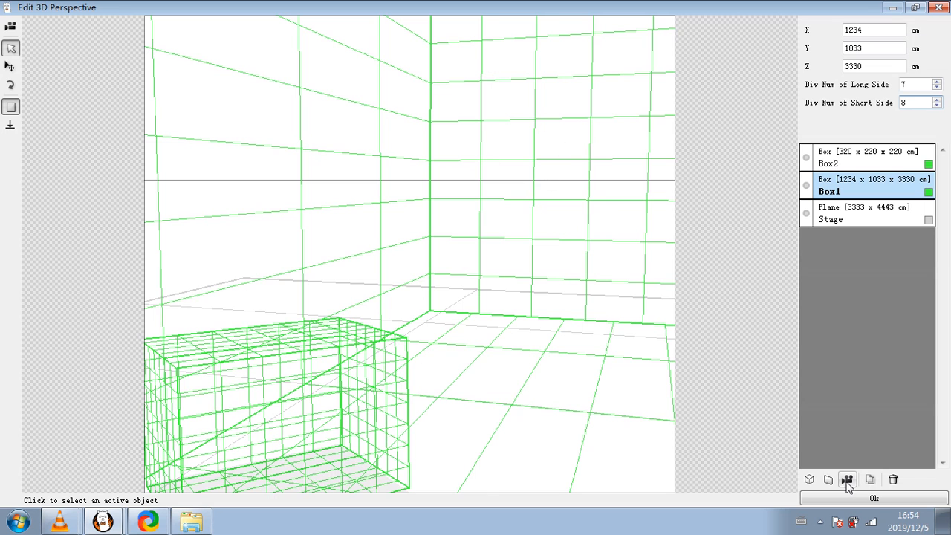
{"action": "left_click", "coordinate": [863, 498]}
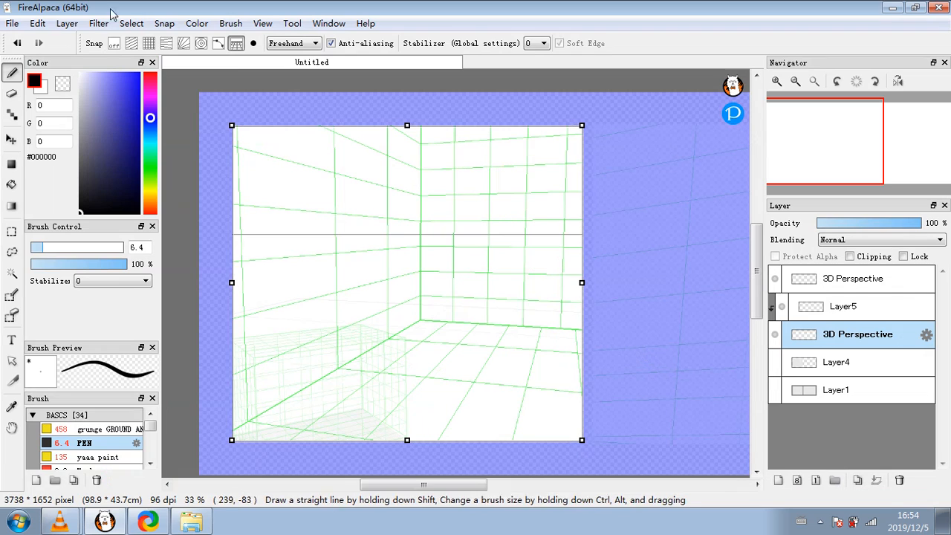
{"action": "left_click", "coordinate": [114, 45]}
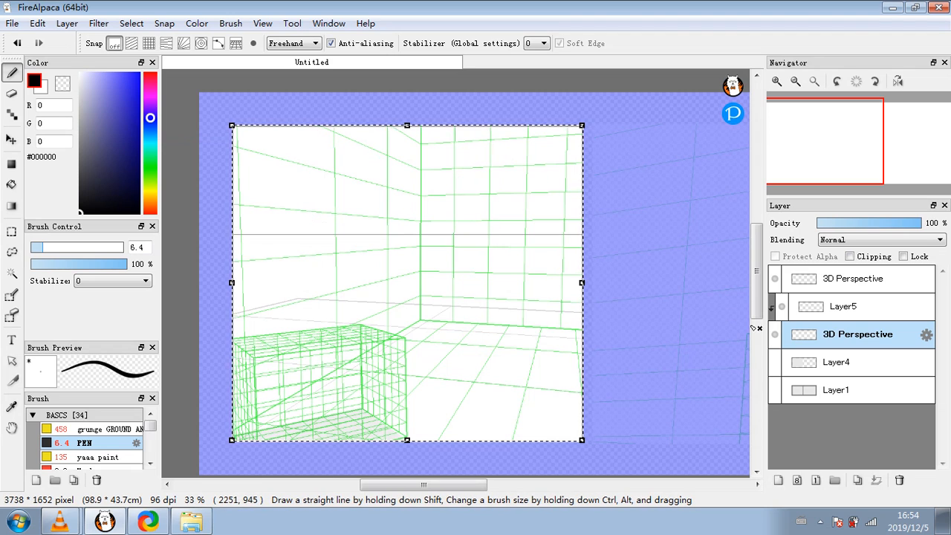
- Try two freehand pen strokes on Layer5 across the first panel's walls and undo them
{"action": "left_click", "coordinate": [821, 306]}
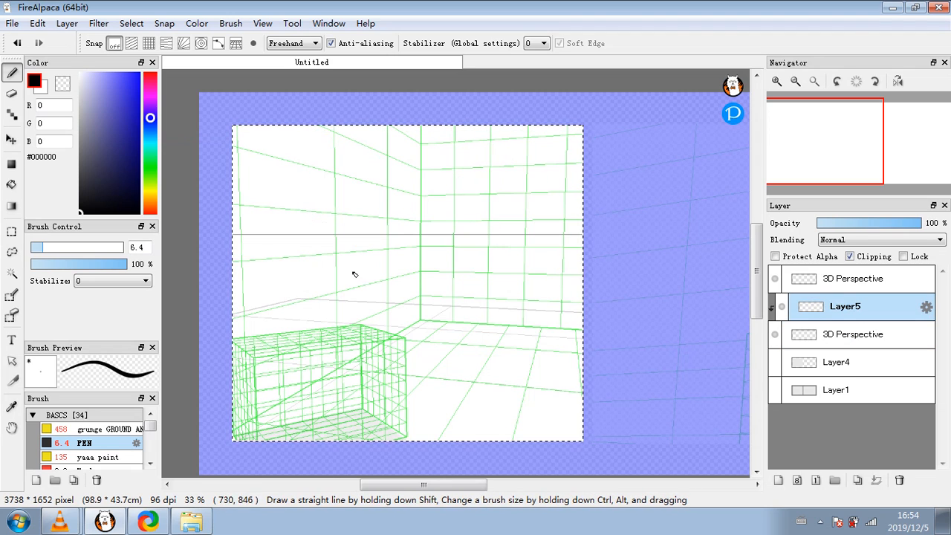
{"action": "mouse_move", "coordinate": [341, 263]}
{"action": "left_mouse_down"}
{"action": "mouse_move", "coordinate": [366, 302]}
{"action": "mouse_move", "coordinate": [354, 342]}
{"action": "mouse_move", "coordinate": [296, 318]}
{"action": "left_mouse_up"}
{"action": "mouse_move", "coordinate": [277, 276]}
{"action": "left_mouse_down"}
{"action": "mouse_move", "coordinate": [420, 263]}
{"action": "mouse_move", "coordinate": [427, 222]}
{"action": "left_mouse_up"}
{"action": "left_click", "coordinate": [21, 45]}
{"action": "left_click", "coordinate": [18, 43]}
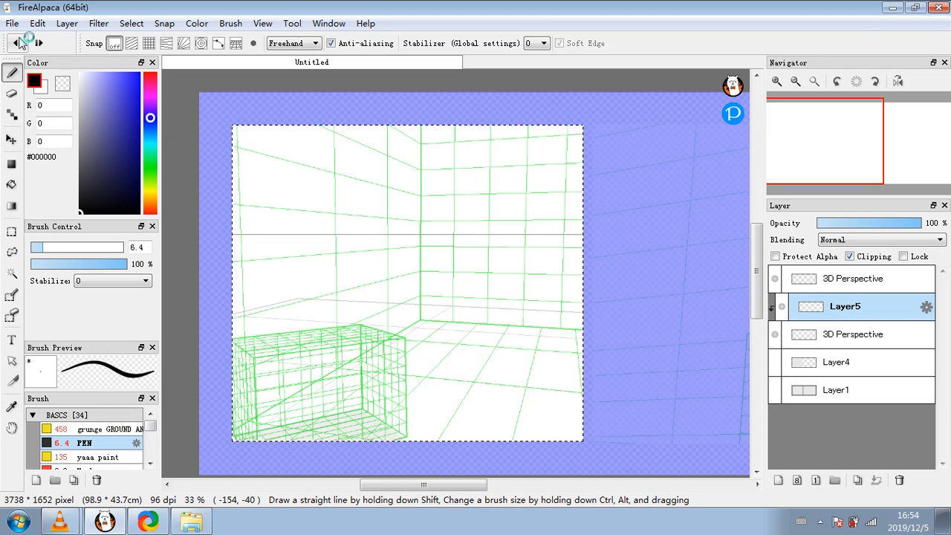
- Show Layer4 and lower the opacity of the first panel's 3D Perspective layer to 27%, keeping Layer5 at 100%
{"action": "left_click", "coordinate": [855, 224]}
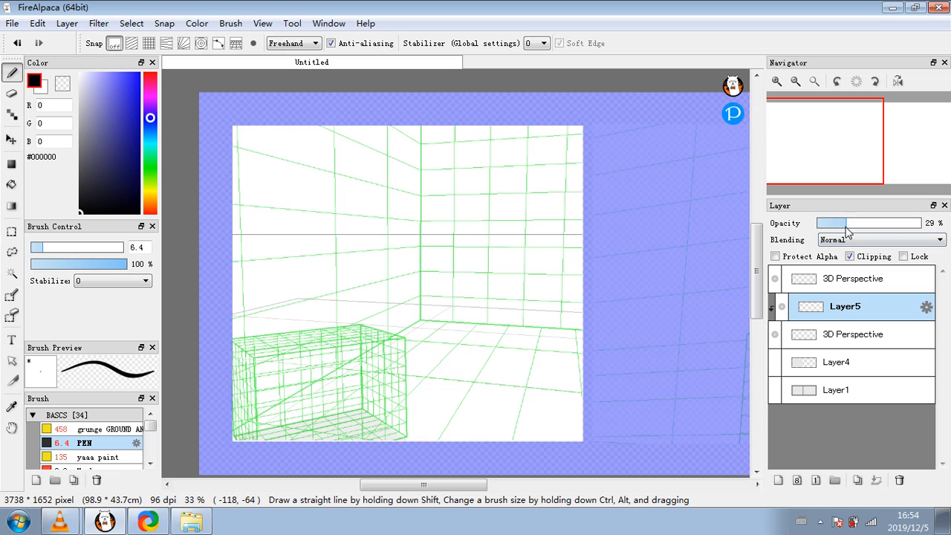
{"action": "left_click_drag", "start_coordinate": [848, 225], "coordinate": [926, 222]}
{"action": "left_click", "coordinate": [848, 330]}
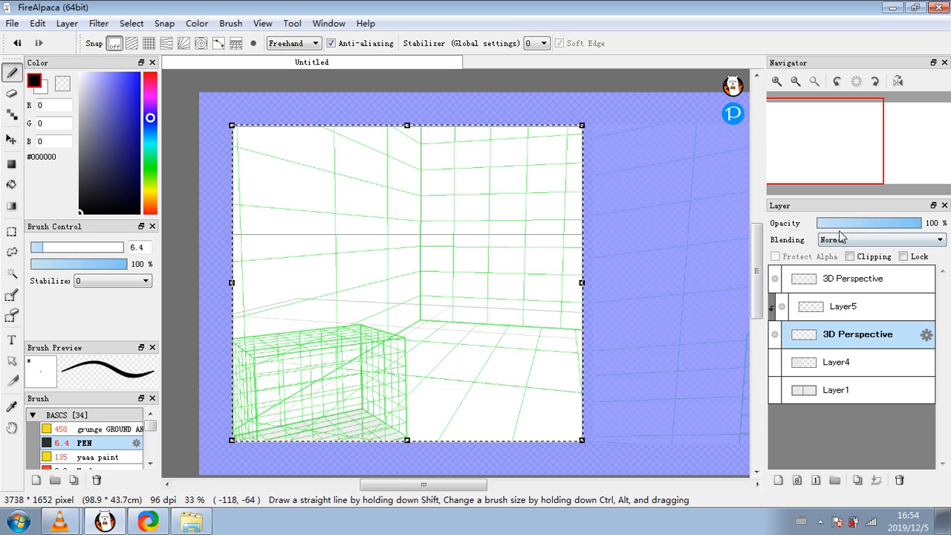
{"action": "left_click", "coordinate": [844, 222]}
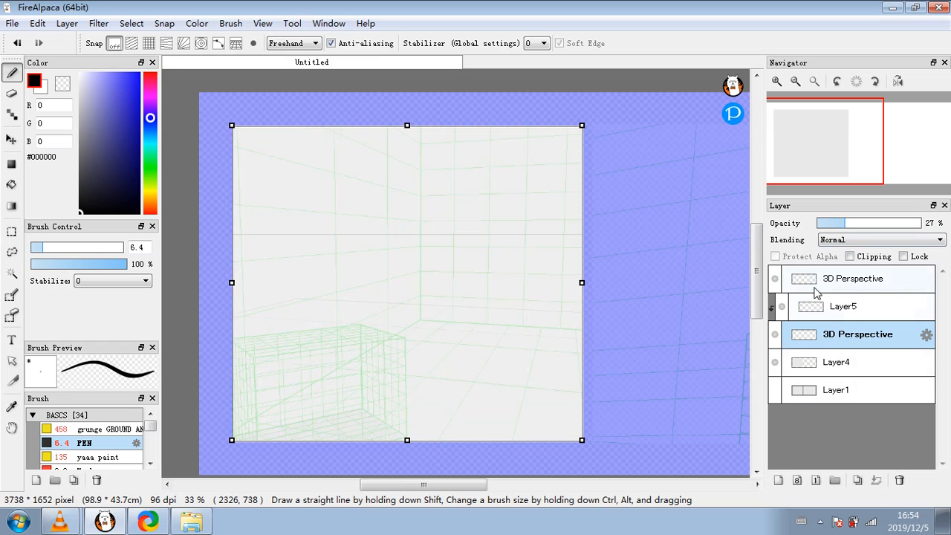
- Try freehand pen strokes on Layer5 along the box's upper back edge and undo them
{"action": "left_click", "coordinate": [865, 313]}
{"action": "key", "text": "ctrl+a"}
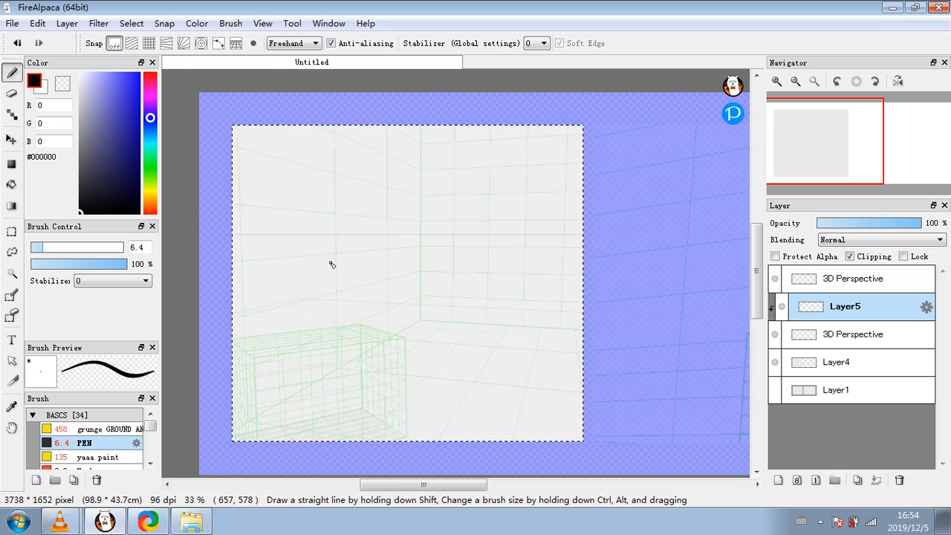
{"action": "mouse_move", "coordinate": [245, 335]}
{"action": "left_mouse_down"}
{"action": "mouse_move", "coordinate": [299, 337]}
{"action": "mouse_move", "coordinate": [352, 322]}
{"action": "left_mouse_up"}
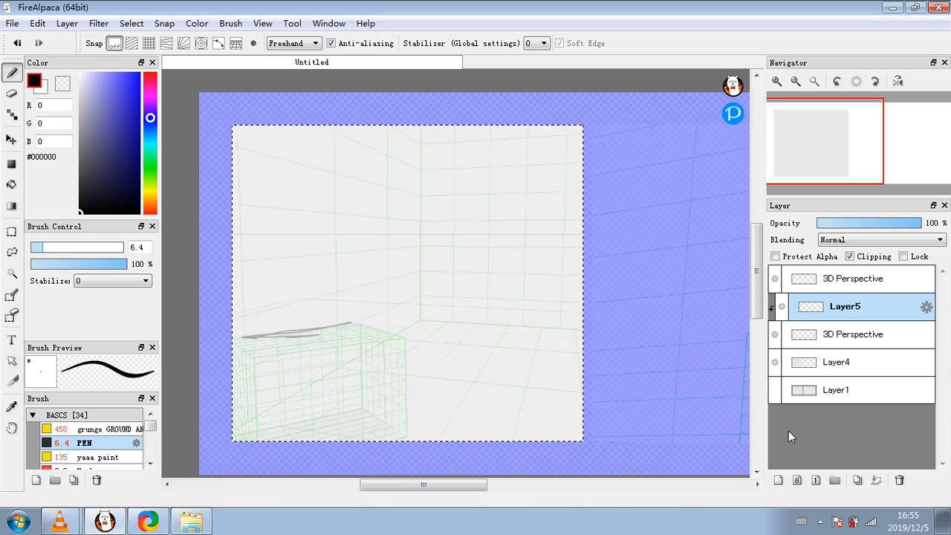
{"action": "left_click", "coordinate": [18, 38]}
{"action": "left_click", "coordinate": [18, 29]}
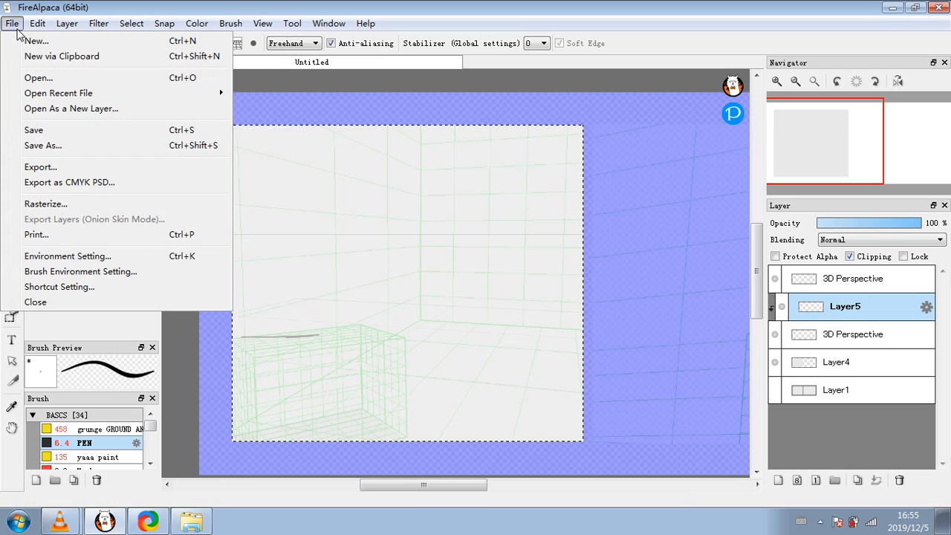
{"action": "left_click", "coordinate": [18, 29]}
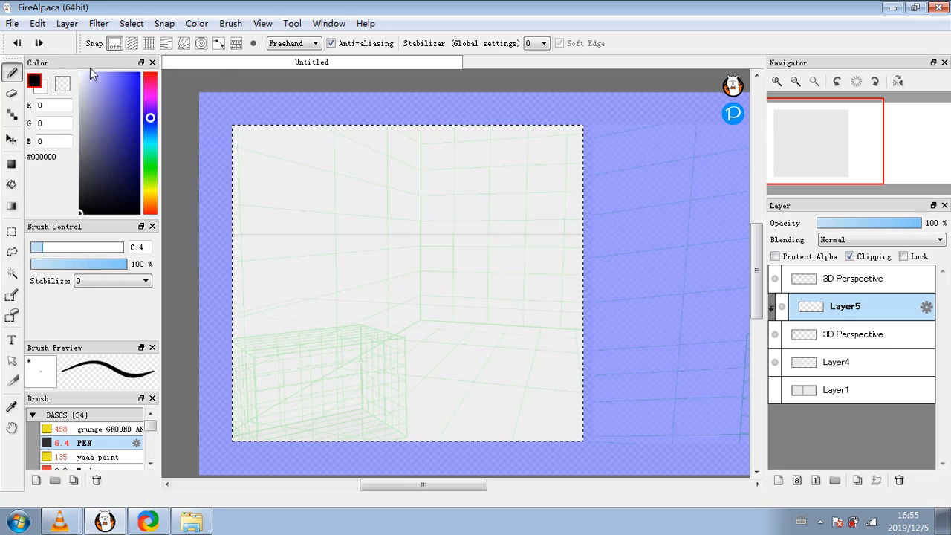
- Set the first panel's 3D Perspective layer back to 100% opacity and clip it to Layer4
{"action": "left_click", "coordinate": [817, 363]}
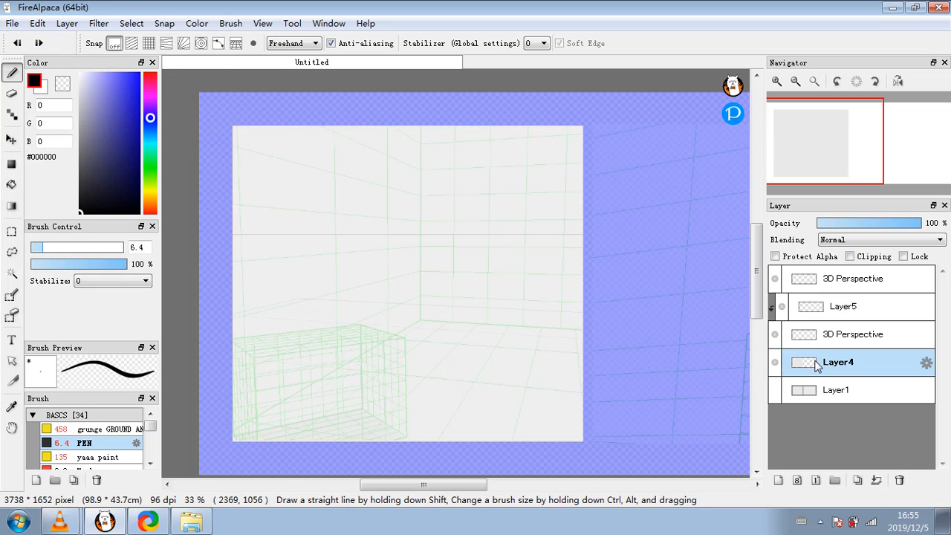
{"action": "left_click", "coordinate": [826, 336]}
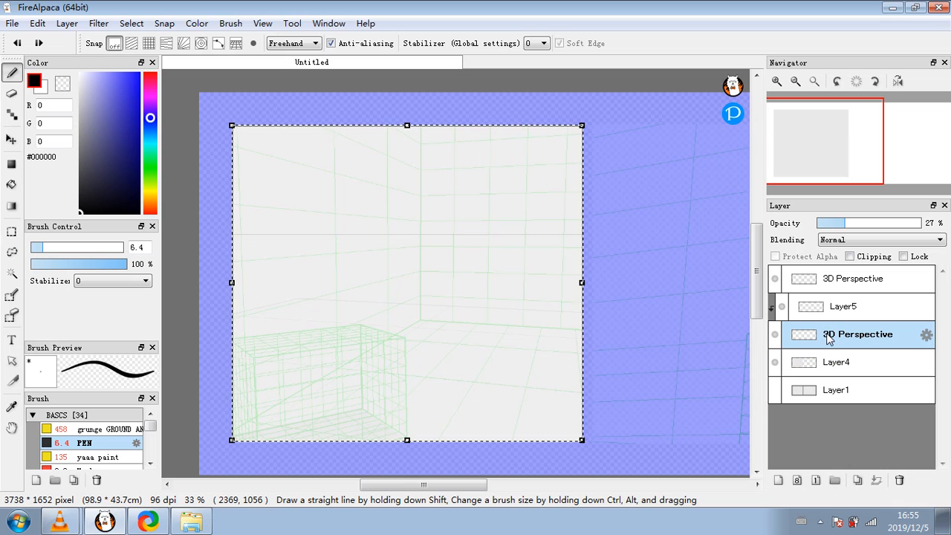
{"action": "left_click_drag", "start_coordinate": [859, 223], "coordinate": [937, 225]}
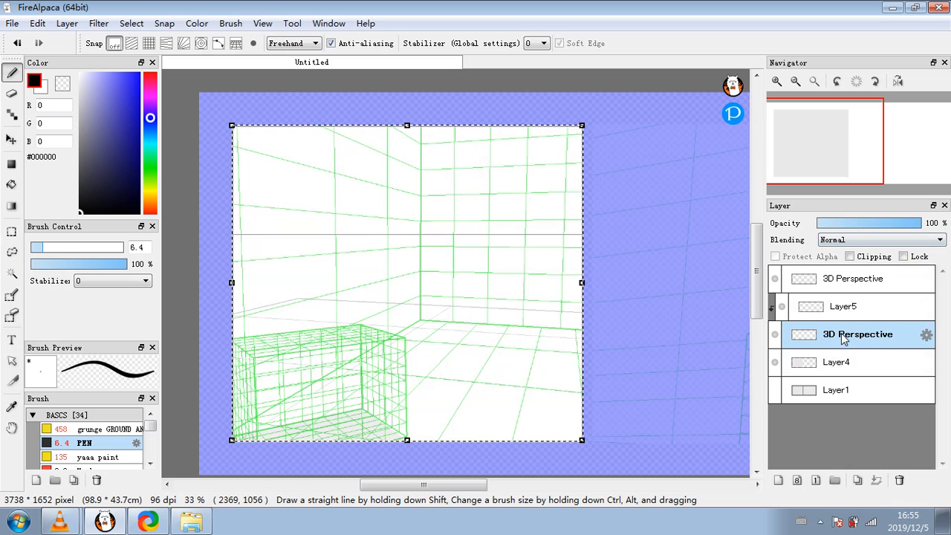
{"action": "left_click", "coordinate": [850, 256]}
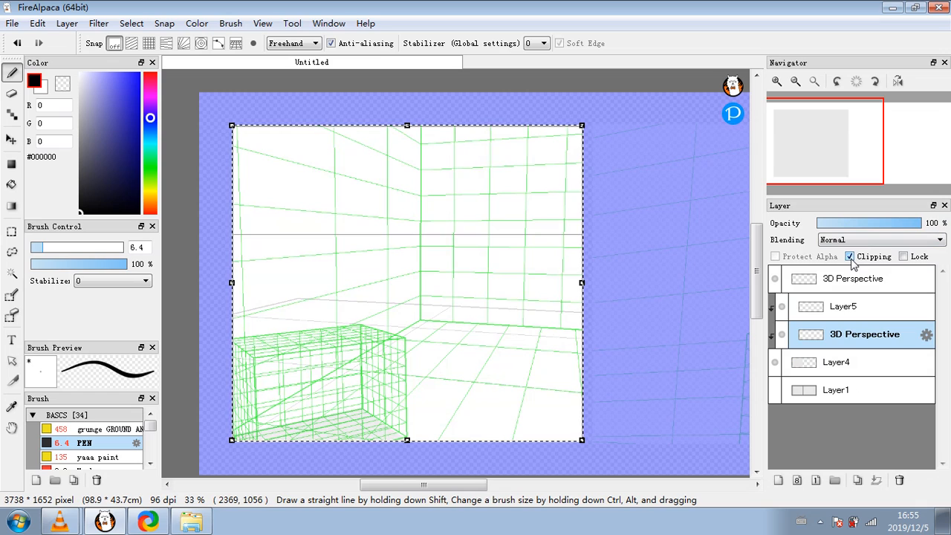
- Show the panel frames on Layer1 and make the clipped Layer5 active for drawing
{"action": "left_click", "coordinate": [847, 308]}
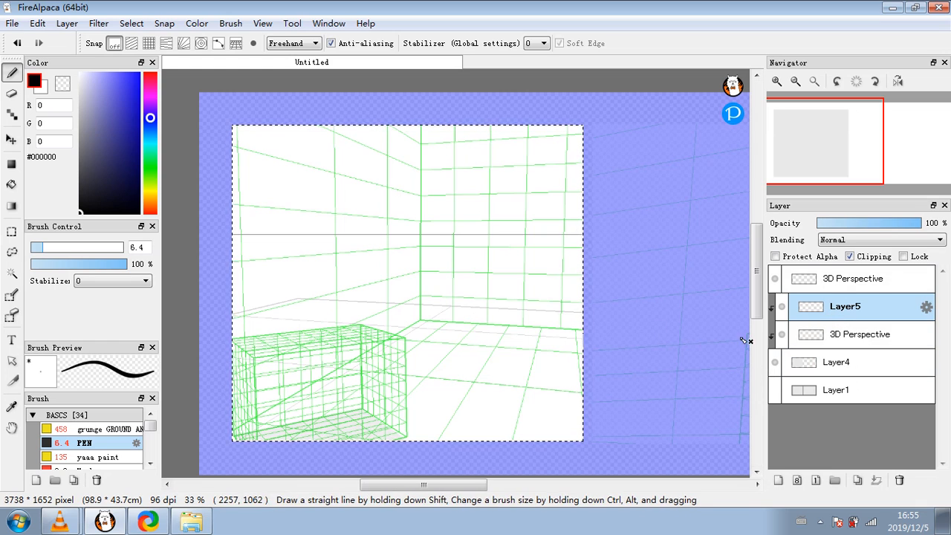
{"action": "left_click", "coordinate": [846, 335]}
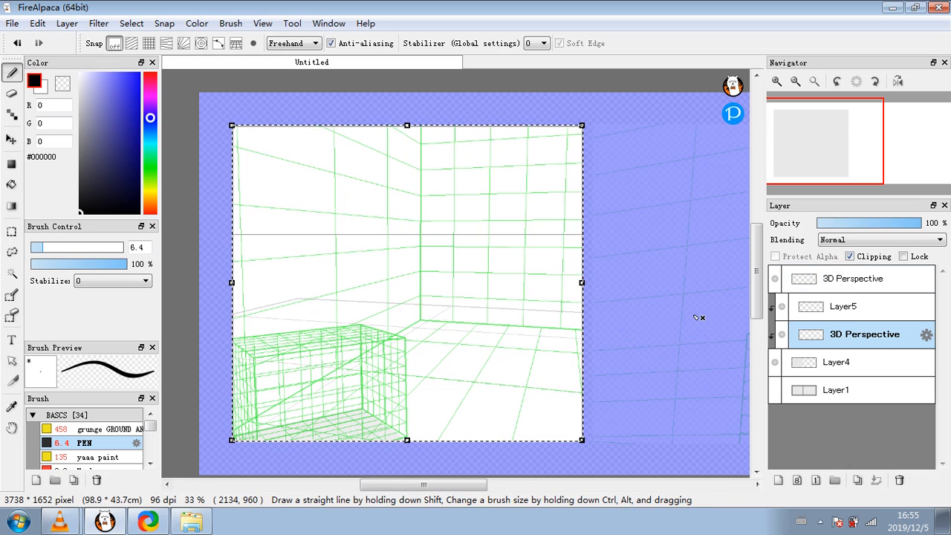
{"action": "left_click", "coordinate": [775, 389]}
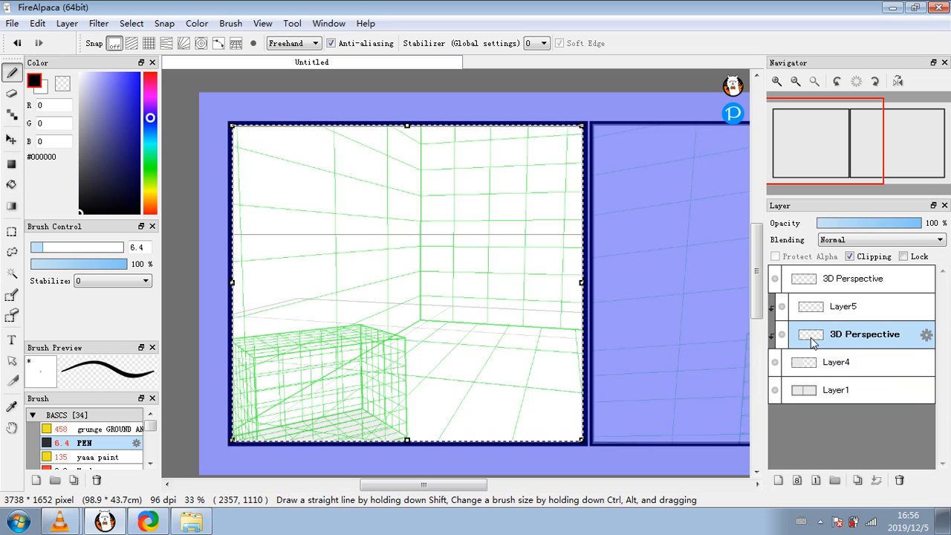
{"action": "left_click", "coordinate": [840, 311]}
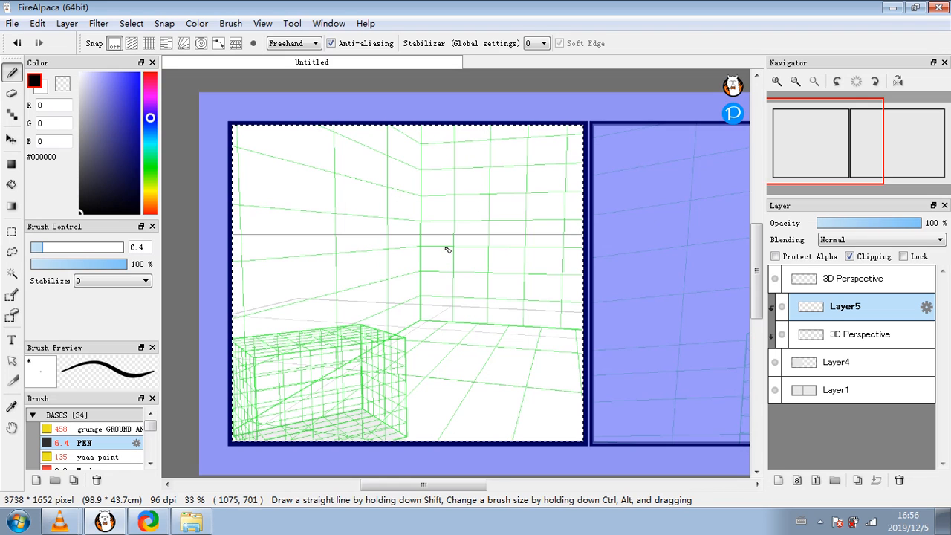
- Draw three curved pen strokes from the first panel's upper edge and a wavy line across the panel on Layer5
{"action": "left_click_drag", "start_coordinate": [438, 245], "coordinate": [421, 126]}
{"action": "left_click_drag", "start_coordinate": [483, 264], "coordinate": [470, 127]}
{"action": "left_click_drag", "start_coordinate": [349, 262], "coordinate": [306, 125]}
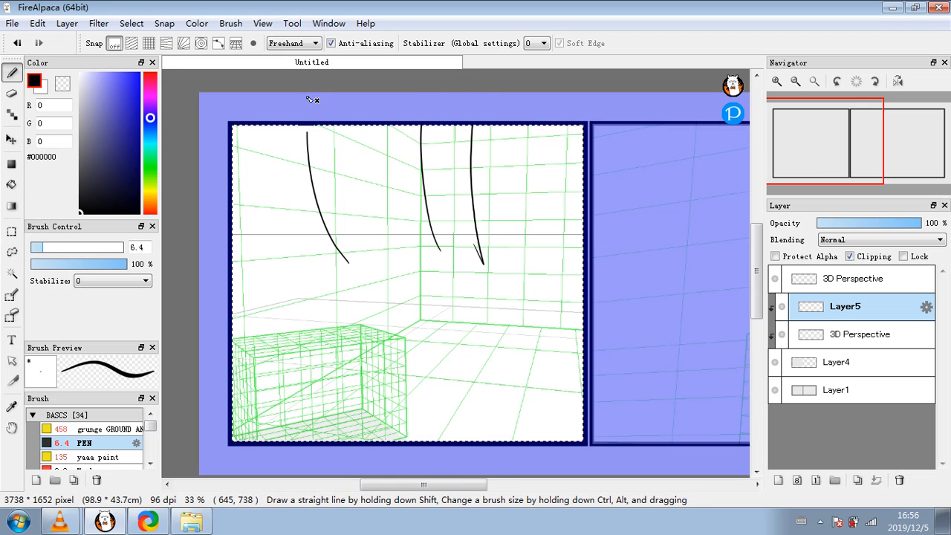
{"action": "left_click_drag", "start_coordinate": [554, 335], "coordinate": [616, 214]}
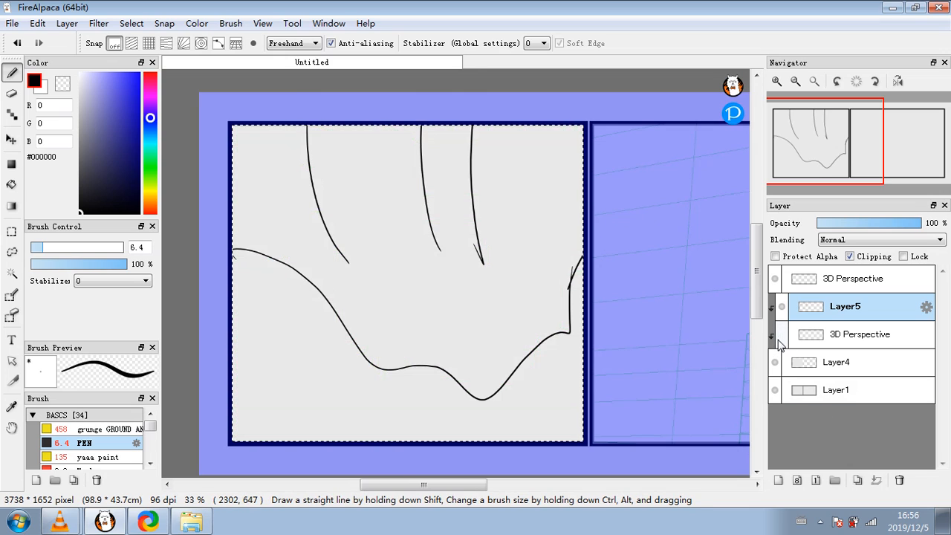
- Toggle the visibility of Layer1 and the clipped 3D Perspective layer to check how the strokes are clipped to the first panel
{"action": "left_click", "coordinate": [775, 394]}
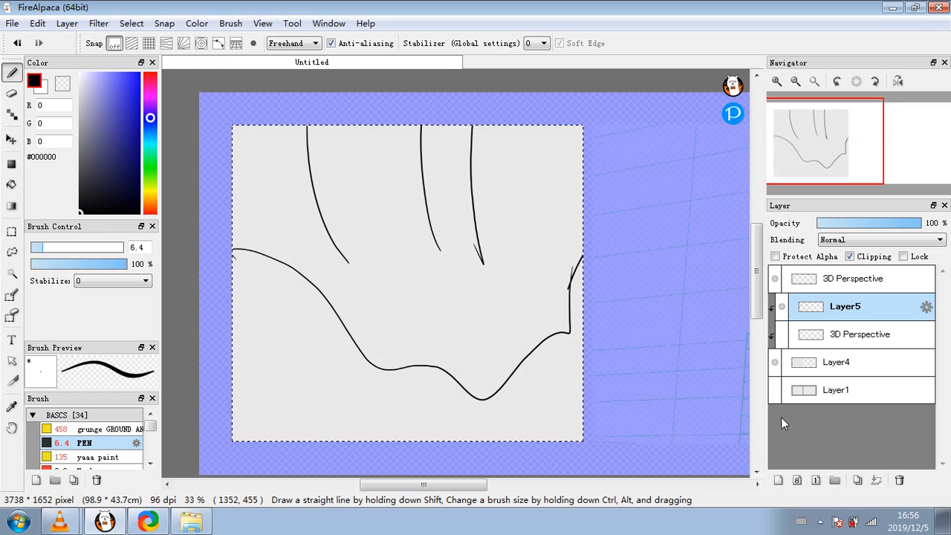
{"action": "left_click", "coordinate": [774, 390]}
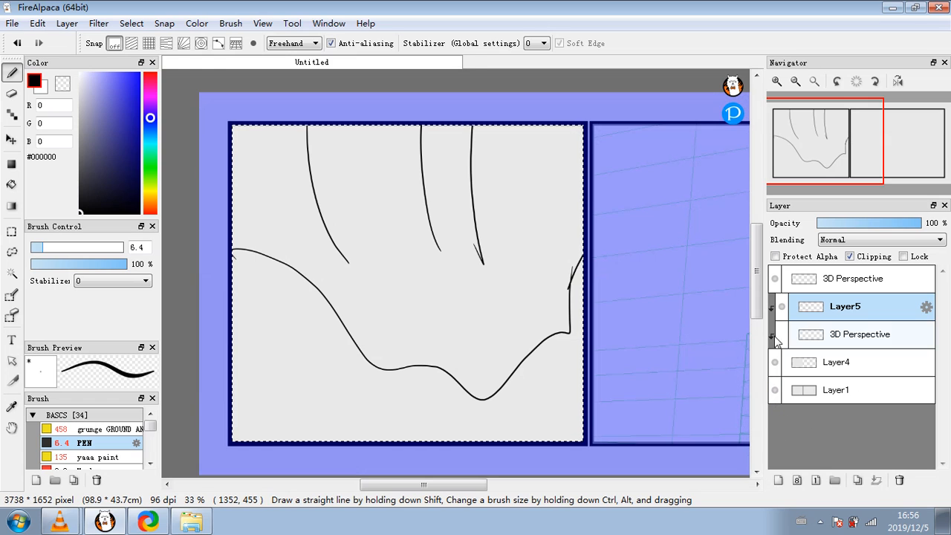
{"action": "left_click", "coordinate": [782, 334]}
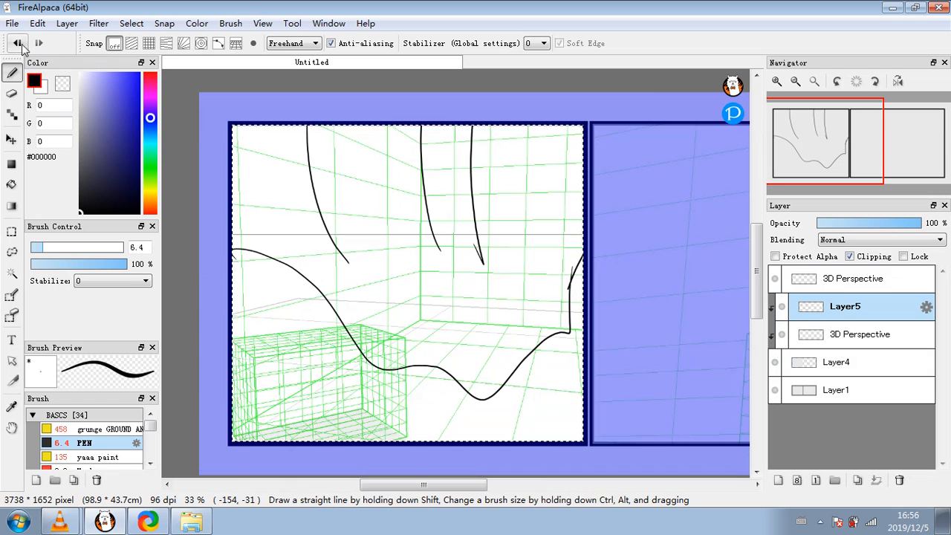
{"action": "left_click", "coordinate": [18, 43]}
{"action": "left_click", "coordinate": [18, 43]}
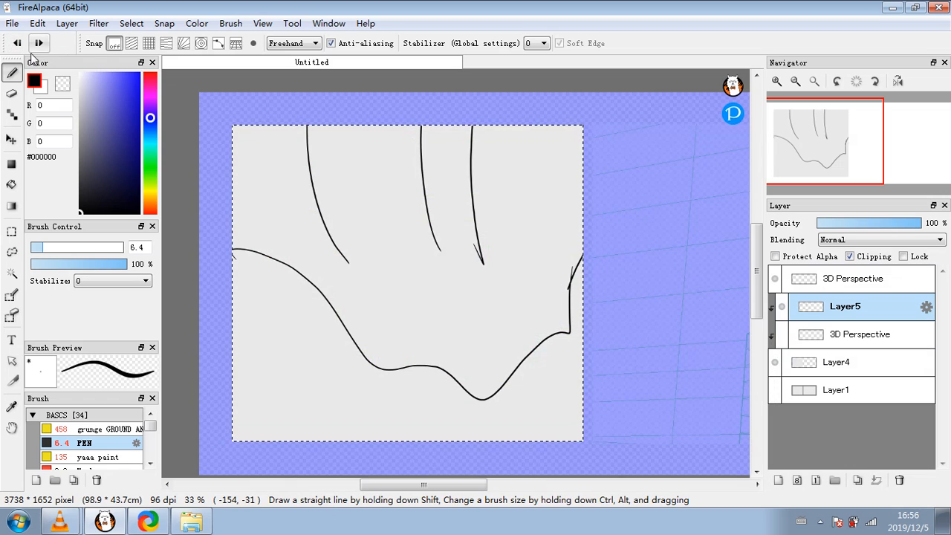
{"action": "key", "text": "ctrl+y"}
{"action": "key", "text": "ctrl+y"}
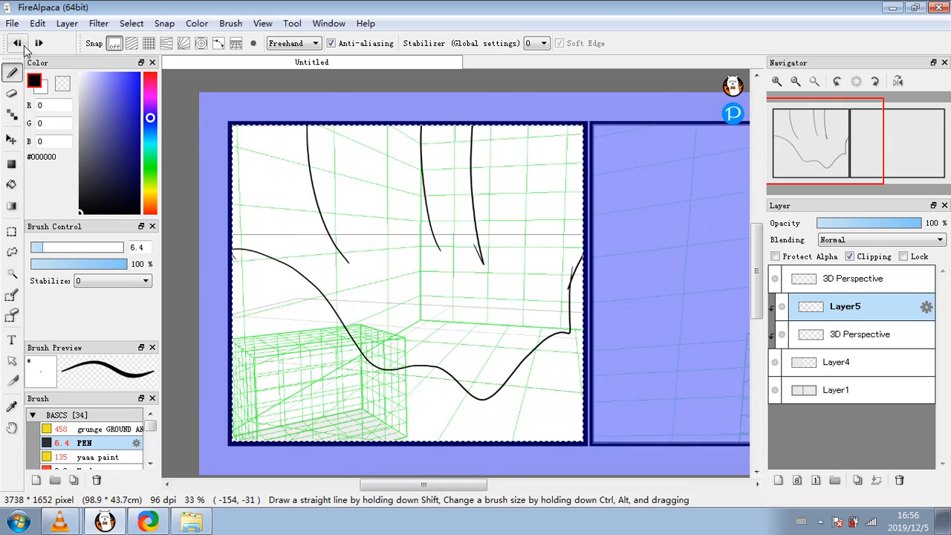
- Delete the scribbled Layer5 and add a new layer with Clipping above the first panel's 3D Perspective layer
{"action": "left_click", "coordinate": [899, 479]}
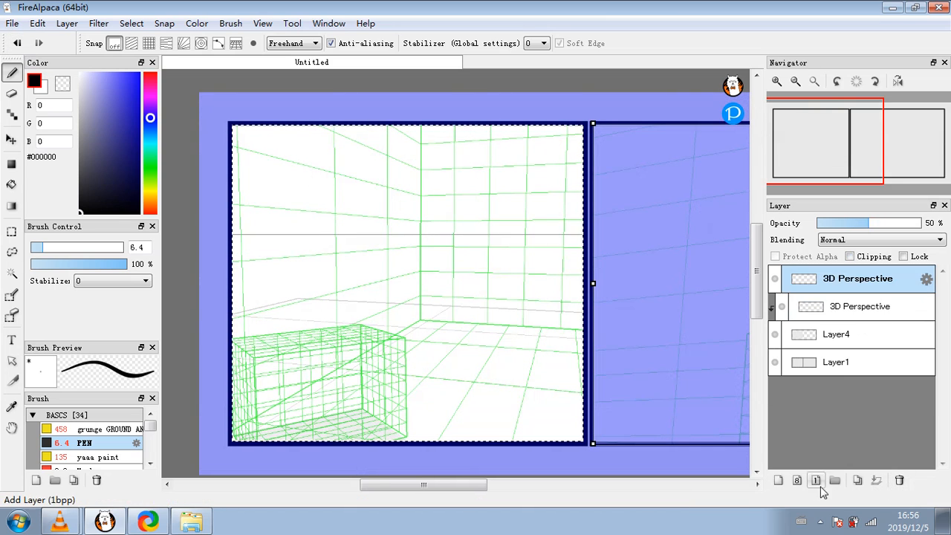
{"action": "left_click", "coordinate": [869, 306]}
{"action": "left_click", "coordinate": [778, 479]}
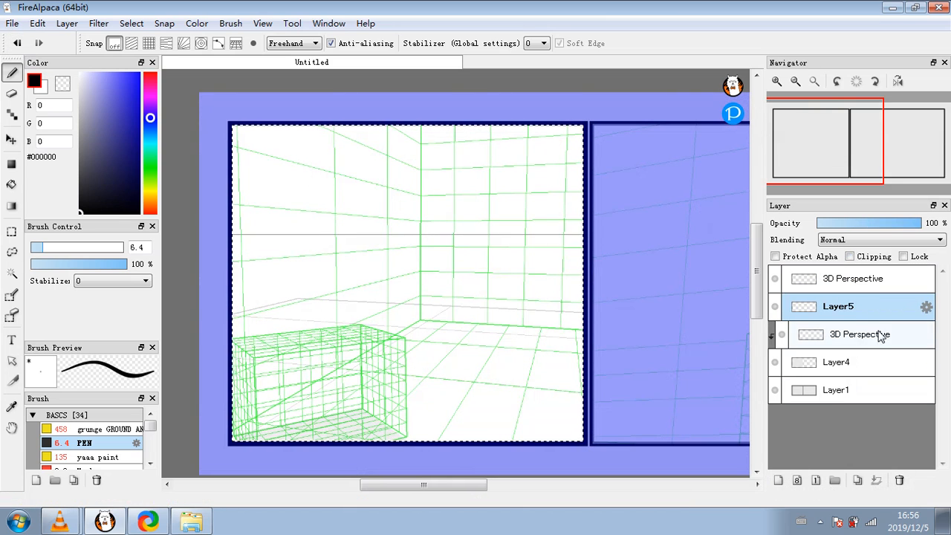
{"action": "left_click", "coordinate": [850, 256]}
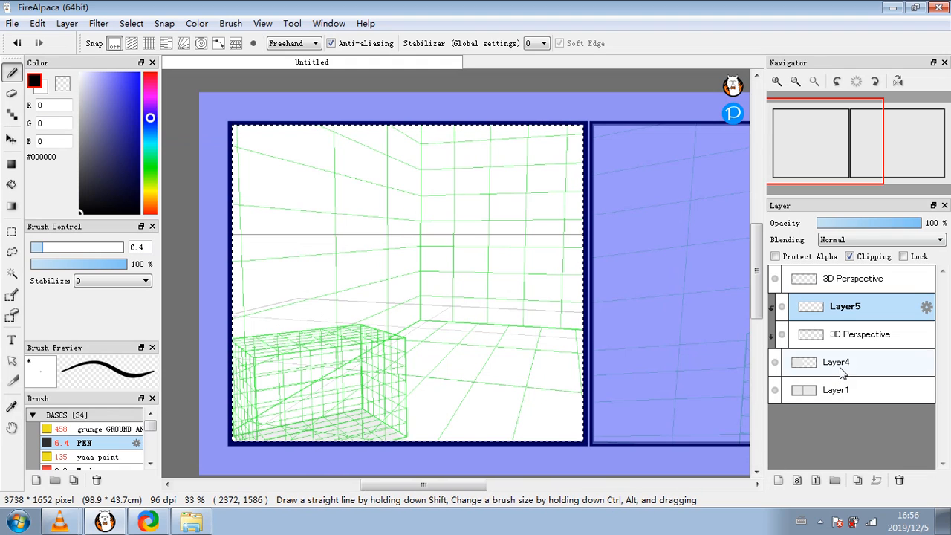
- Clear the panel selection and hide Layer1 and the second panel's 3D Perspective layer
{"action": "left_click", "coordinate": [132, 23]}
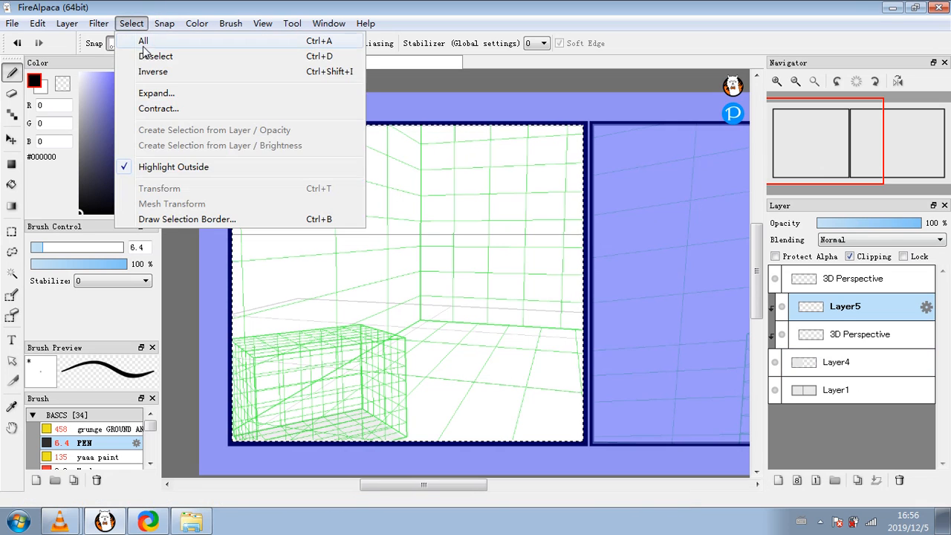
{"action": "left_click", "coordinate": [147, 57]}
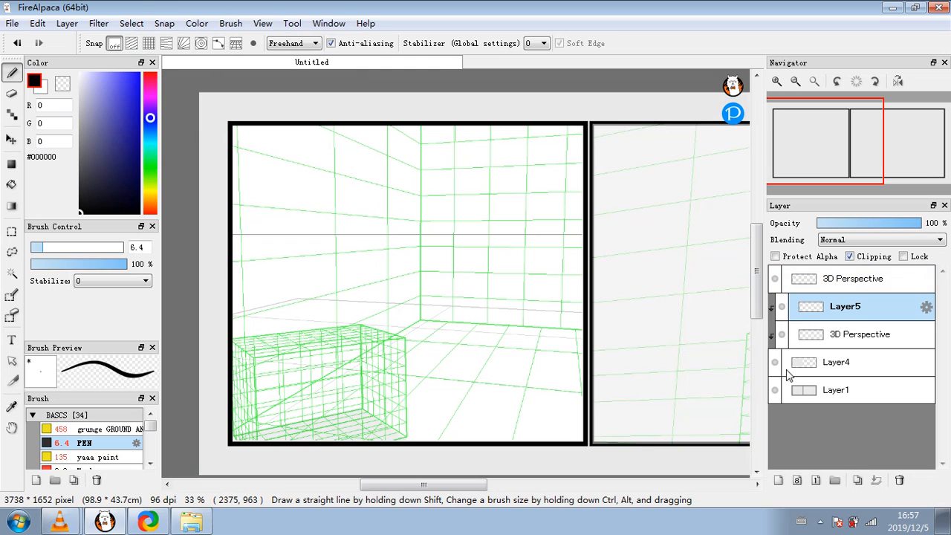
{"action": "left_click", "coordinate": [775, 391]}
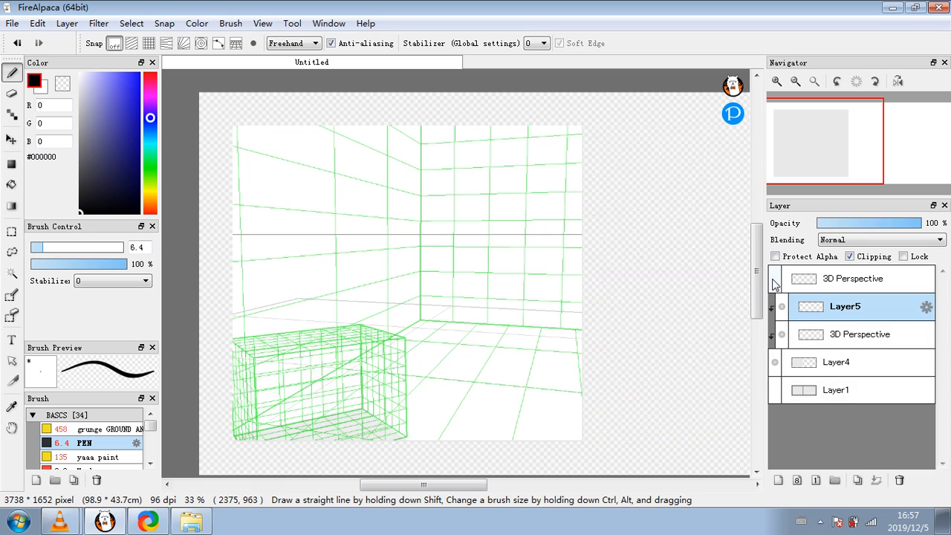
- Set the second panel's 3D Perspective layer to 100% opacity and hide it
{"action": "left_click", "coordinate": [879, 280]}
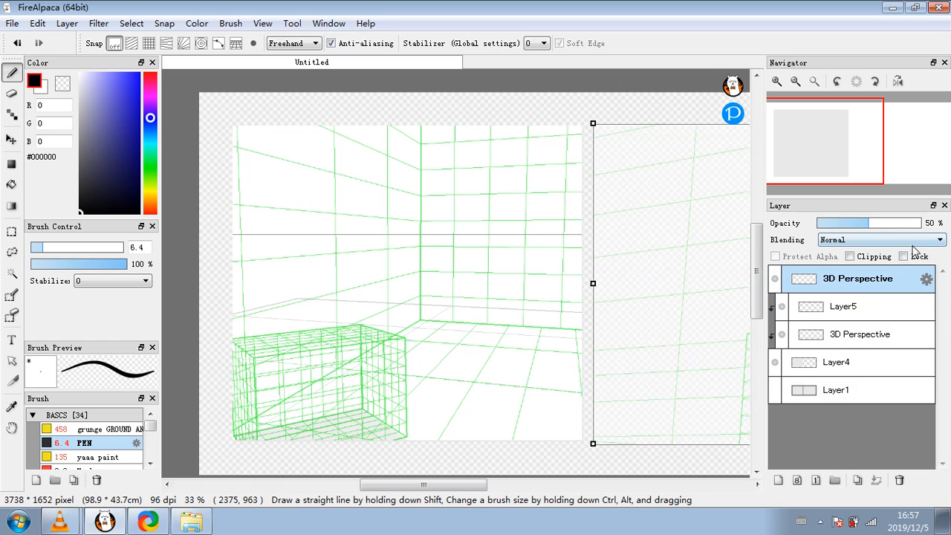
{"action": "left_click_drag", "start_coordinate": [888, 224], "coordinate": [930, 224]}
{"action": "left_click", "coordinate": [775, 279]}
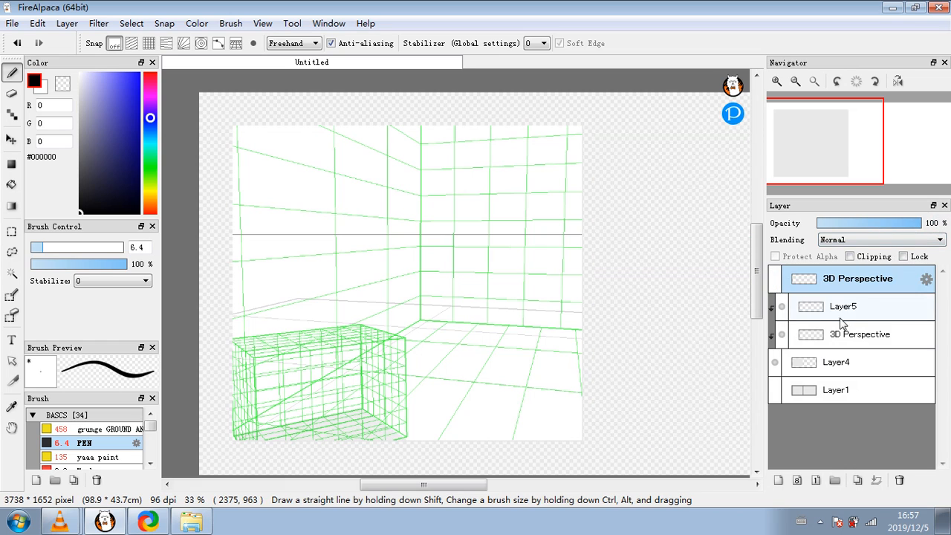
{"action": "left_click", "coordinate": [867, 309]}
{"action": "mouse_move", "coordinate": [445, 329]}
{"action": "left_mouse_down"}
{"action": "mouse_move", "coordinate": [603, 156]}
{"action": "mouse_move", "coordinate": [666, 146]}
{"action": "left_mouse_up"}
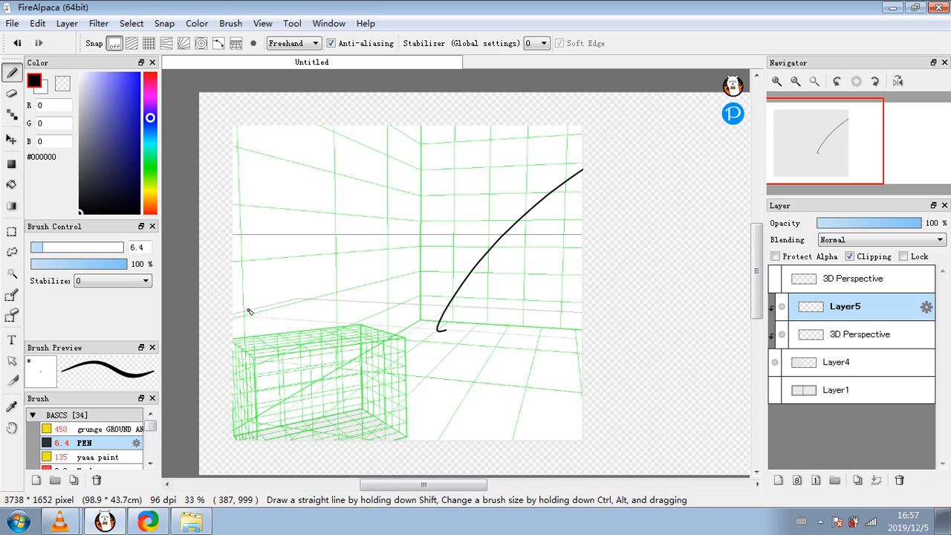
{"action": "mouse_move", "coordinate": [233, 310]}
{"action": "left_mouse_down"}
{"action": "mouse_move", "coordinate": [247, 279]}
{"action": "mouse_move", "coordinate": [264, 311]}
{"action": "left_mouse_up"}
{"action": "left_click_drag", "start_coordinate": [287, 277], "coordinate": [320, 302]}
{"action": "left_click_drag", "start_coordinate": [323, 189], "coordinate": [311, 257]}
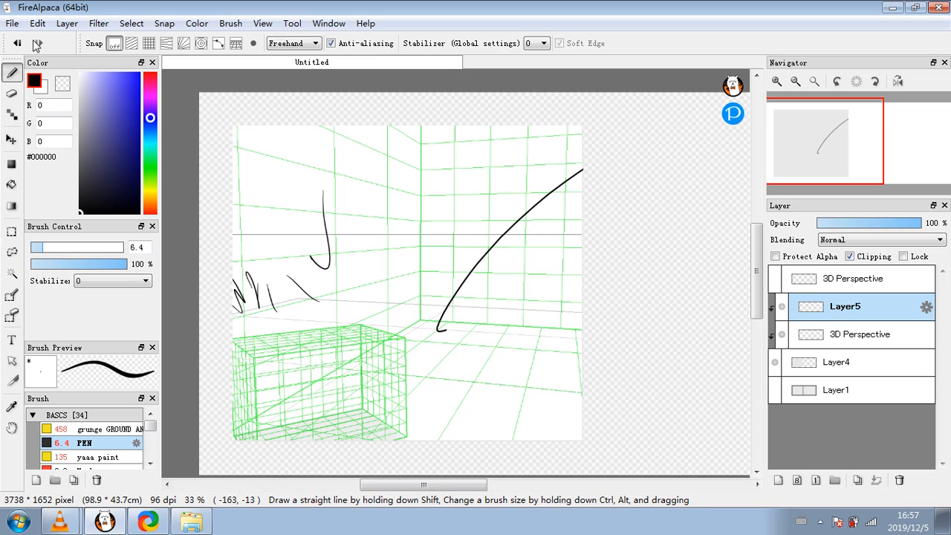
{"action": "left_click", "coordinate": [17, 43]}
{"action": "left_click", "coordinate": [18, 43]}
{"action": "left_click", "coordinate": [18, 43]}
{"action": "left_click", "coordinate": [18, 43]}
{"action": "left_click", "coordinate": [19, 43]}
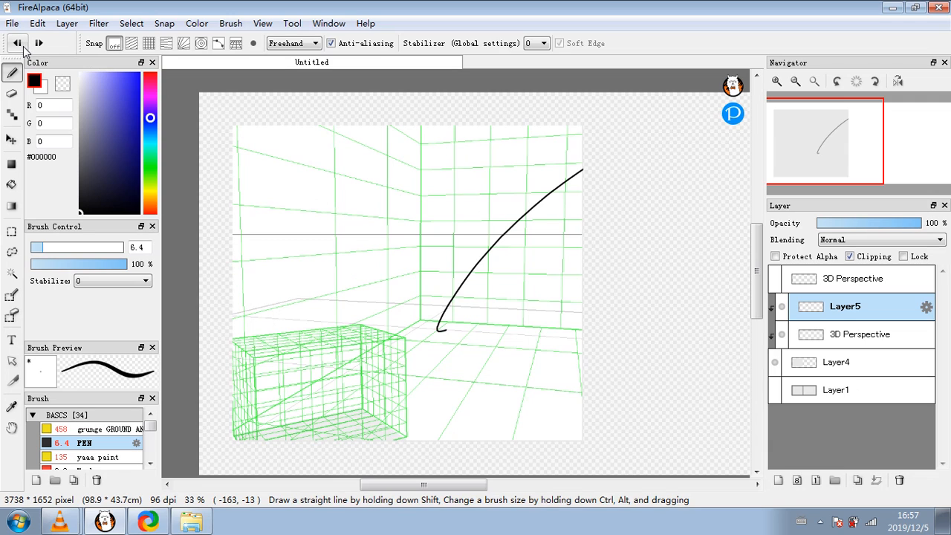
{"action": "left_click", "coordinate": [18, 44]}
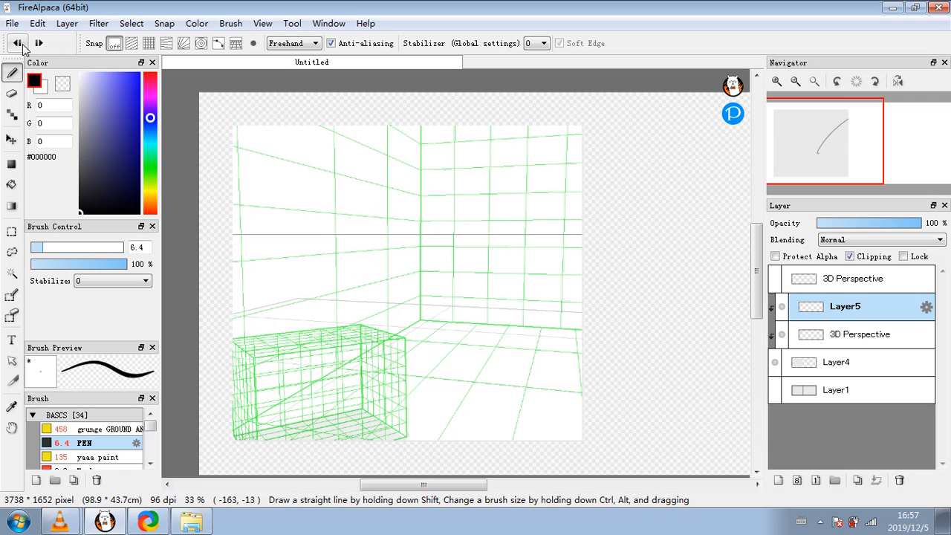
- Lower the first panel's 3D Perspective layer to 26% opacity and make Layer5 the active drawing layer
{"action": "left_click", "coordinate": [861, 346]}
{"action": "left_click", "coordinate": [845, 228]}
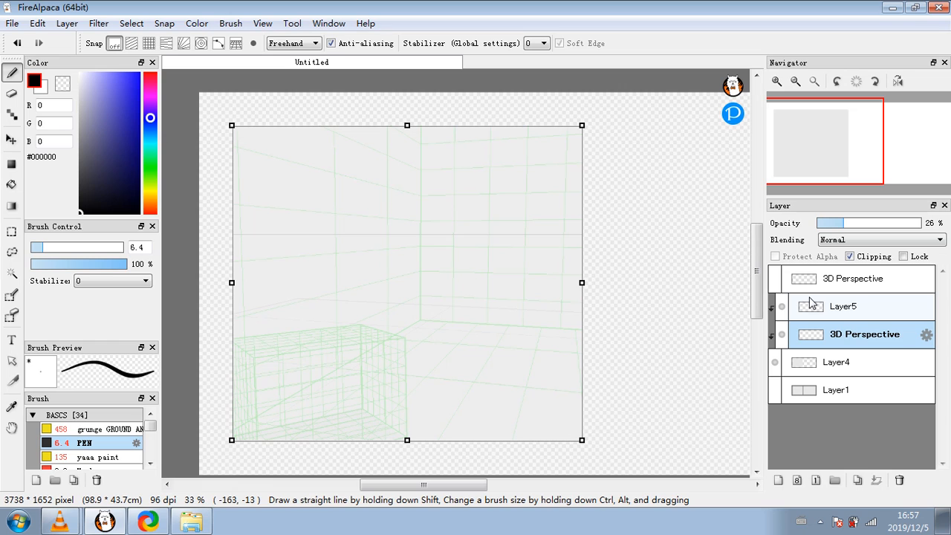
{"action": "left_click", "coordinate": [844, 308]}
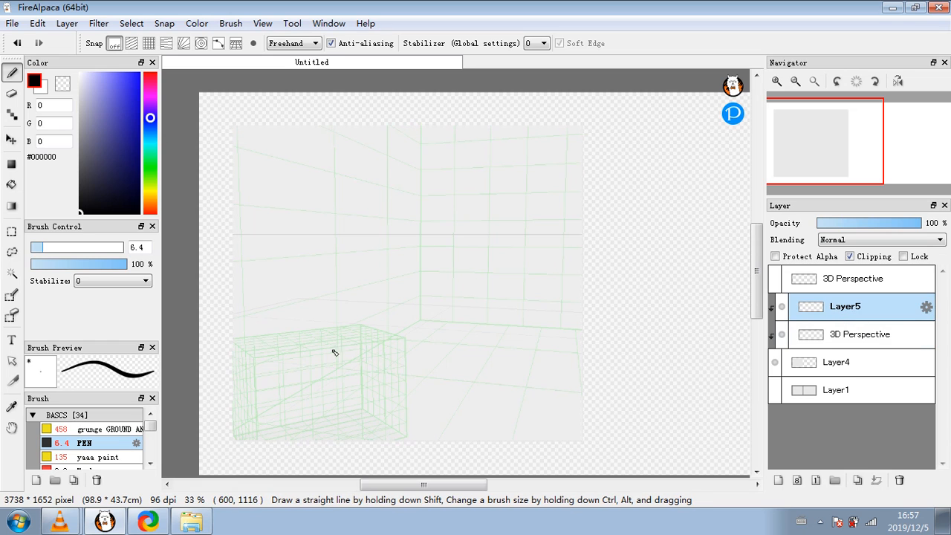
- Sketch a desk with an overhanging top in black pen over the perspective box in the first panel
{"action": "mouse_move", "coordinate": [236, 339]}
{"action": "left_mouse_down"}
{"action": "mouse_move", "coordinate": [358, 318]}
{"action": "mouse_move", "coordinate": [413, 335]}
{"action": "mouse_move", "coordinate": [368, 321]}
{"action": "left_mouse_up"}
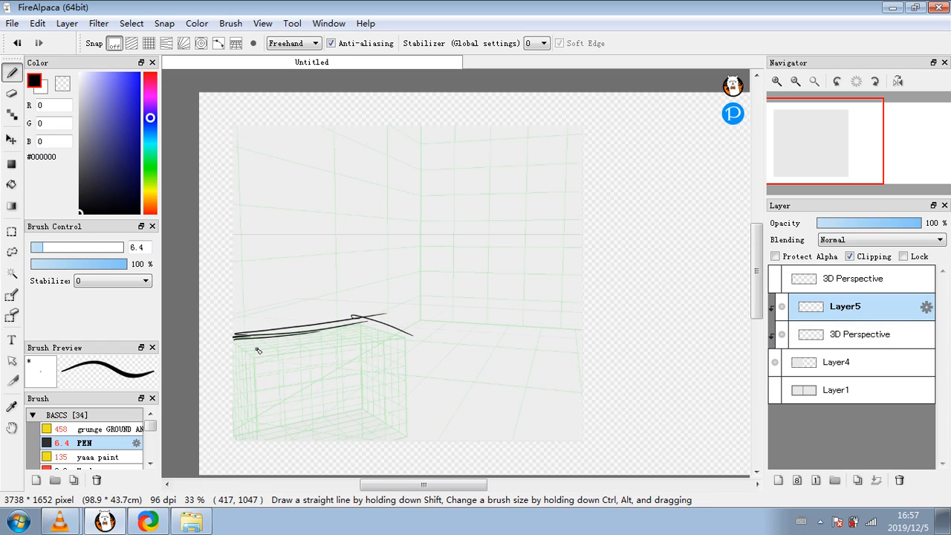
{"action": "left_click_drag", "start_coordinate": [232, 363], "coordinate": [361, 346]}
{"action": "left_click_drag", "start_coordinate": [233, 332], "coordinate": [387, 314]}
{"action": "mouse_move", "coordinate": [406, 339]}
{"action": "left_mouse_down"}
{"action": "mouse_move", "coordinate": [233, 377]}
{"action": "mouse_move", "coordinate": [408, 344]}
{"action": "left_mouse_up"}
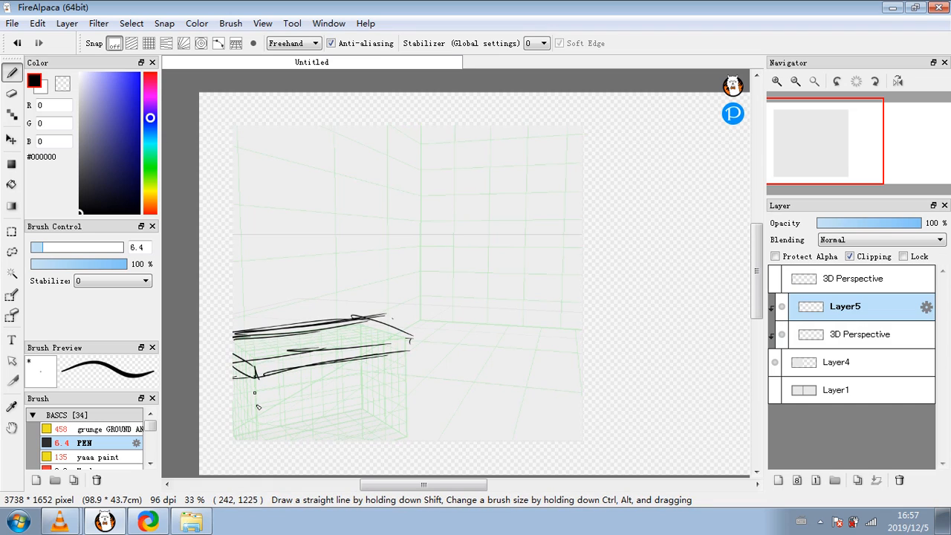
{"action": "left_click_drag", "start_coordinate": [255, 376], "coordinate": [261, 439]}
{"action": "left_click_drag", "start_coordinate": [401, 355], "coordinate": [407, 435]}
{"action": "left_click_drag", "start_coordinate": [408, 435], "coordinate": [374, 441]}
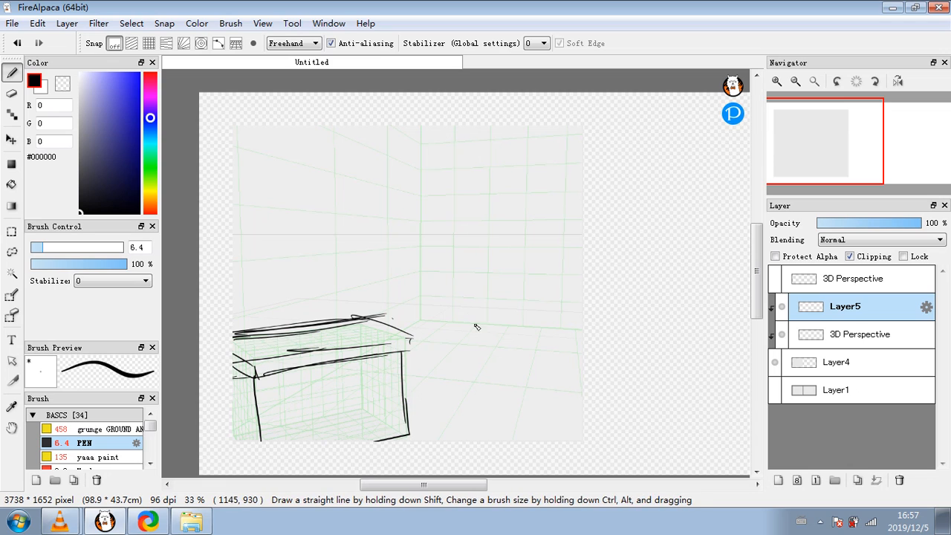
- Sketch a round-cornered door with a crossbar and a knob on the room's back wall, following the grid
{"action": "left_click_drag", "start_coordinate": [469, 323], "coordinate": [552, 320]}
{"action": "left_click_drag", "start_coordinate": [479, 320], "coordinate": [479, 187]}
{"action": "left_click_drag", "start_coordinate": [481, 247], "coordinate": [476, 303]}
{"action": "mouse_move", "coordinate": [485, 202]}
{"action": "left_mouse_down"}
{"action": "mouse_move", "coordinate": [527, 198]}
{"action": "mouse_move", "coordinate": [547, 262]}
{"action": "mouse_move", "coordinate": [523, 318]}
{"action": "mouse_move", "coordinate": [484, 321]}
{"action": "left_mouse_up"}
{"action": "left_click_drag", "start_coordinate": [482, 195], "coordinate": [534, 199]}
{"action": "left_click_drag", "start_coordinate": [487, 255], "coordinate": [533, 257]}
{"action": "mouse_move", "coordinate": [490, 256]}
{"action": "left_mouse_down"}
{"action": "mouse_move", "coordinate": [540, 210]}
{"action": "mouse_move", "coordinate": [542, 242]}
{"action": "left_mouse_up"}
{"action": "left_click_drag", "start_coordinate": [532, 270], "coordinate": [529, 273]}
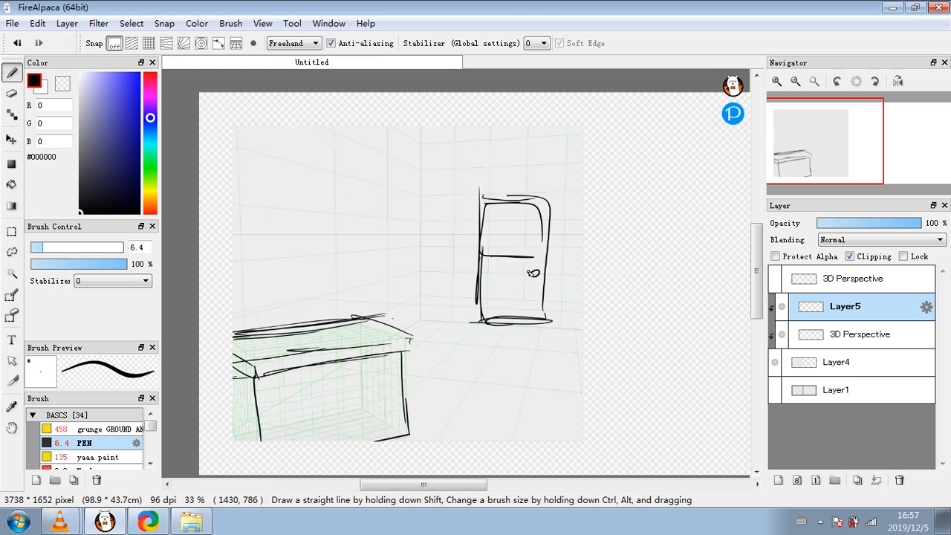
- Draw the floor edge along the back wall, the short side-wall edge and the vertical room corner
{"action": "mouse_move", "coordinate": [424, 315]}
{"action": "left_mouse_down"}
{"action": "mouse_move", "coordinate": [488, 321]}
{"action": "mouse_move", "coordinate": [583, 326]}
{"action": "left_mouse_up"}
{"action": "left_click_drag", "start_coordinate": [443, 316], "coordinate": [551, 322]}
{"action": "left_click_drag", "start_coordinate": [484, 321], "coordinate": [542, 323]}
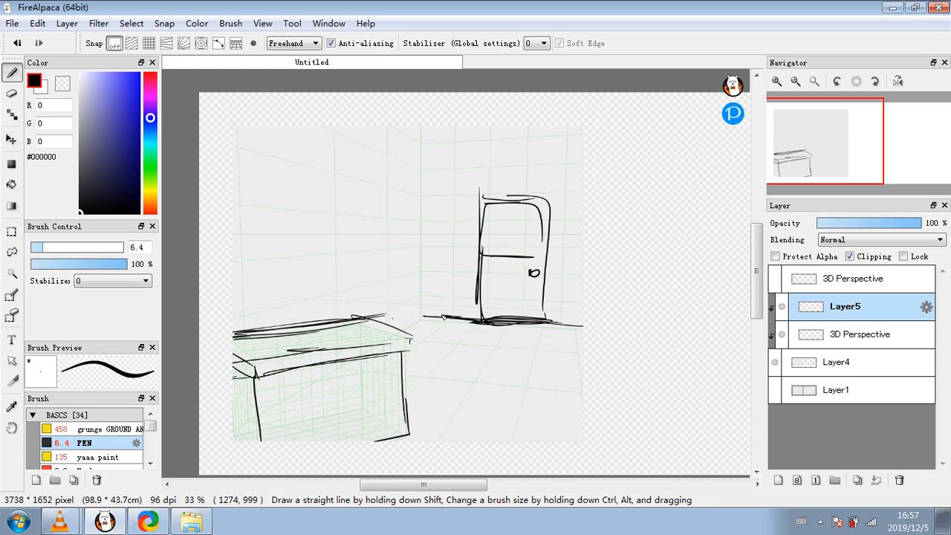
{"action": "left_click_drag", "start_coordinate": [425, 315], "coordinate": [402, 332]}
{"action": "mouse_move", "coordinate": [415, 324]}
{"action": "left_mouse_down"}
{"action": "mouse_move", "coordinate": [441, 313]}
{"action": "mouse_move", "coordinate": [404, 322]}
{"action": "mouse_move", "coordinate": [401, 274]}
{"action": "mouse_move", "coordinate": [421, 318]}
{"action": "mouse_move", "coordinate": [424, 127]}
{"action": "left_mouse_up"}
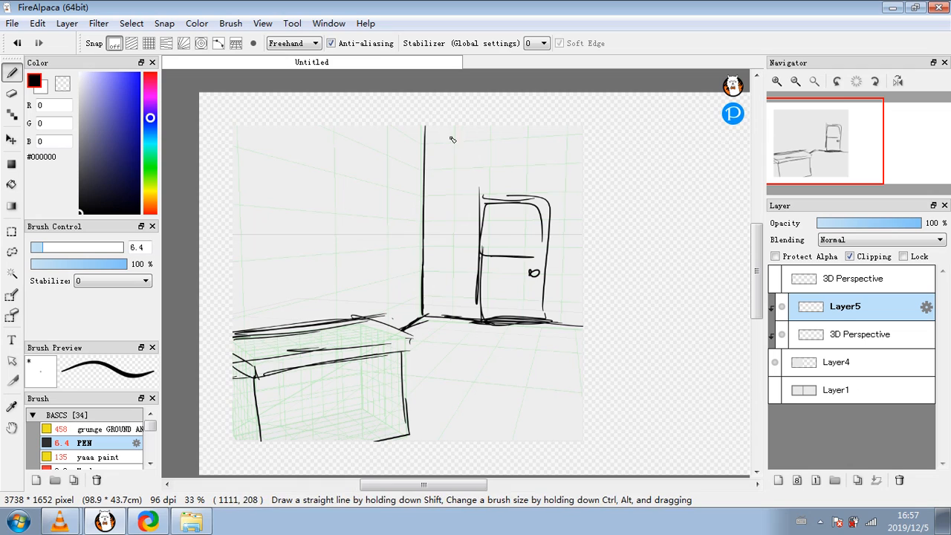
- Sketch a curtained window with crossed panes on the side wall above the desk
{"action": "mouse_move", "coordinate": [334, 170]}
{"action": "left_mouse_down"}
{"action": "mouse_move", "coordinate": [363, 179]}
{"action": "mouse_move", "coordinate": [313, 165]}
{"action": "mouse_move", "coordinate": [353, 177]}
{"action": "mouse_move", "coordinate": [316, 187]}
{"action": "mouse_move", "coordinate": [375, 180]}
{"action": "mouse_move", "coordinate": [361, 233]}
{"action": "left_mouse_up"}
{"action": "left_click_drag", "start_coordinate": [365, 234], "coordinate": [369, 283]}
{"action": "left_click_drag", "start_coordinate": [375, 286], "coordinate": [366, 184]}
{"action": "left_click_drag", "start_coordinate": [315, 178], "coordinate": [322, 276]}
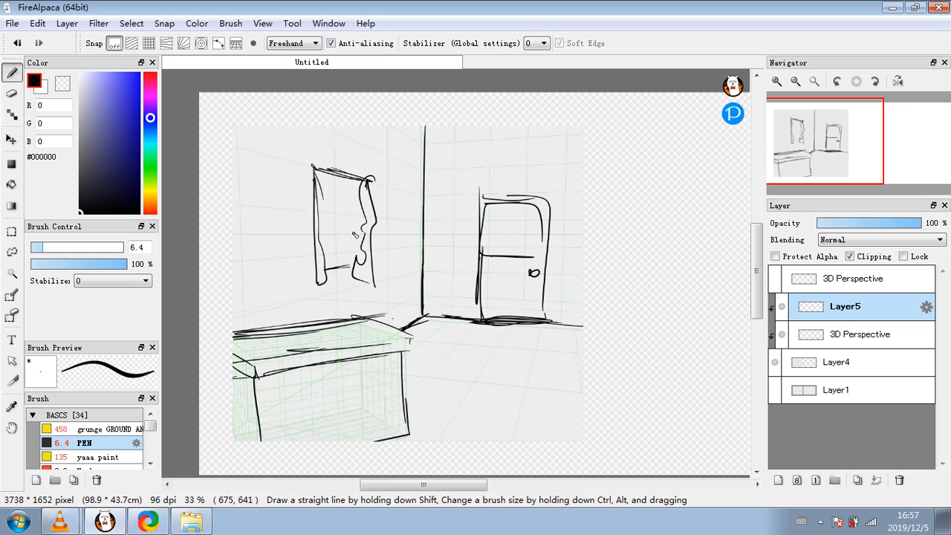
{"action": "left_click_drag", "start_coordinate": [318, 222], "coordinate": [362, 228]}
{"action": "left_click_drag", "start_coordinate": [343, 168], "coordinate": [345, 272]}
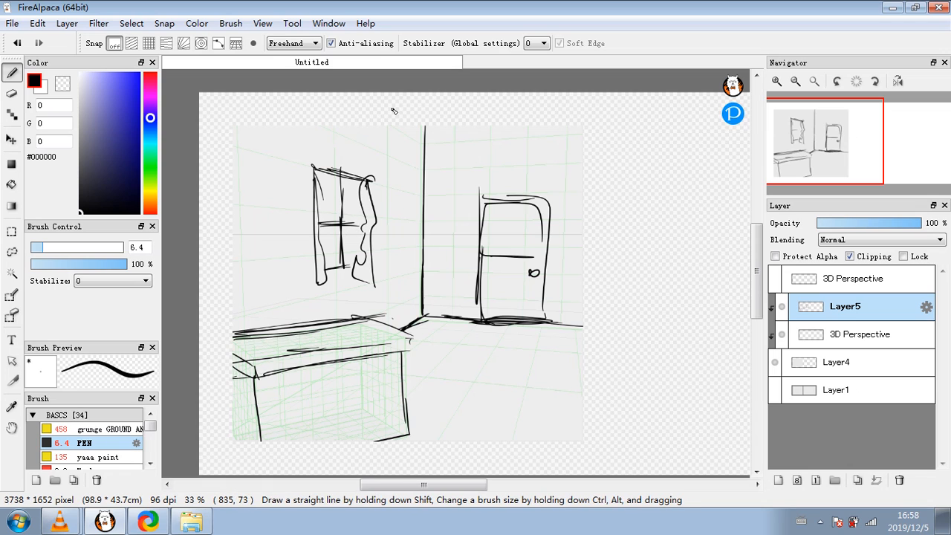
- Close the gap in the door's top edge and draw a round wall clock above the door
{"action": "left_click_drag", "start_coordinate": [481, 198], "coordinate": [512, 194]}
{"action": "mouse_move", "coordinate": [499, 145]}
{"action": "left_mouse_down"}
{"action": "mouse_move", "coordinate": [488, 163]}
{"action": "mouse_move", "coordinate": [519, 140]}
{"action": "left_mouse_up"}
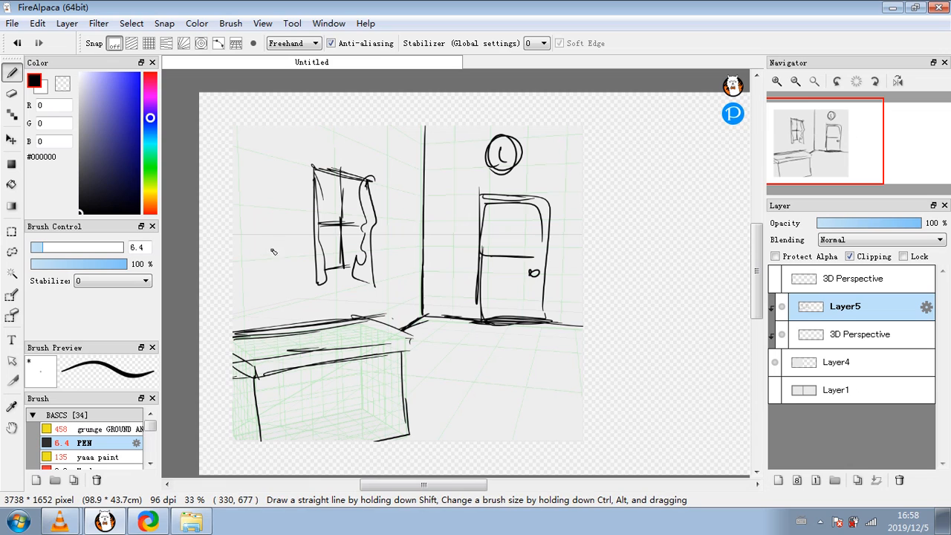
- Sketch a simple standing figure behind the desk and a doormat on the floor in front of the door
{"action": "mouse_move", "coordinate": [267, 215]}
{"action": "left_mouse_down"}
{"action": "mouse_move", "coordinate": [276, 329]}
{"action": "mouse_move", "coordinate": [259, 290]}
{"action": "left_mouse_up"}
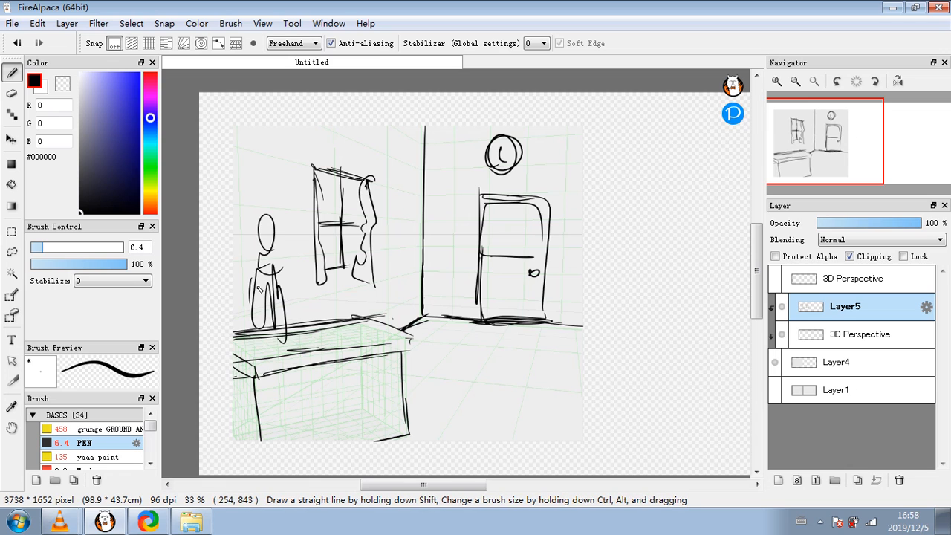
{"action": "left_click_drag", "start_coordinate": [477, 324], "coordinate": [465, 346]}
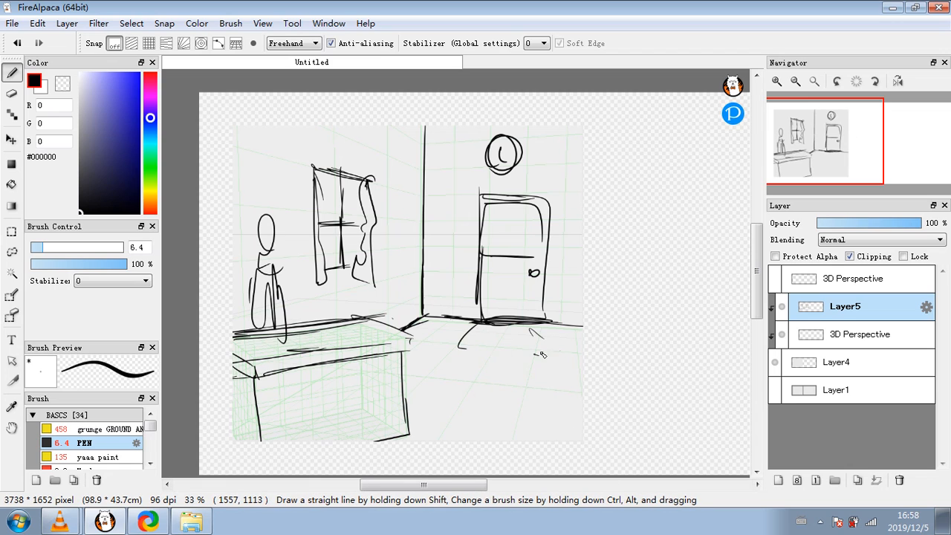
{"action": "mouse_move", "coordinate": [542, 354]}
{"action": "left_mouse_down"}
{"action": "mouse_move", "coordinate": [479, 330]}
{"action": "mouse_move", "coordinate": [542, 355]}
{"action": "mouse_move", "coordinate": [497, 325]}
{"action": "mouse_move", "coordinate": [498, 347]}
{"action": "mouse_move", "coordinate": [549, 341]}
{"action": "left_mouse_up"}
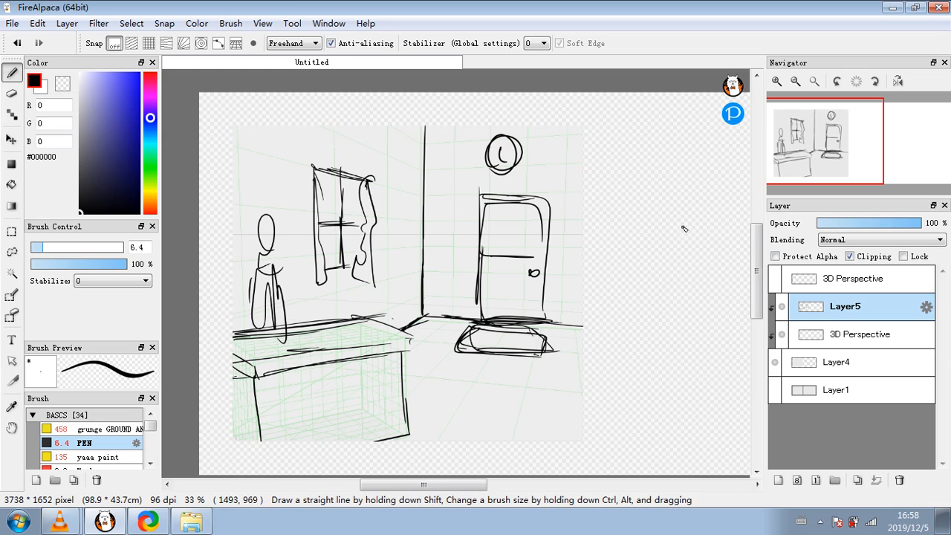
- Raise the first panel's 3D Perspective layer to 100% opacity and delete that layer
{"action": "left_click", "coordinate": [860, 338]}
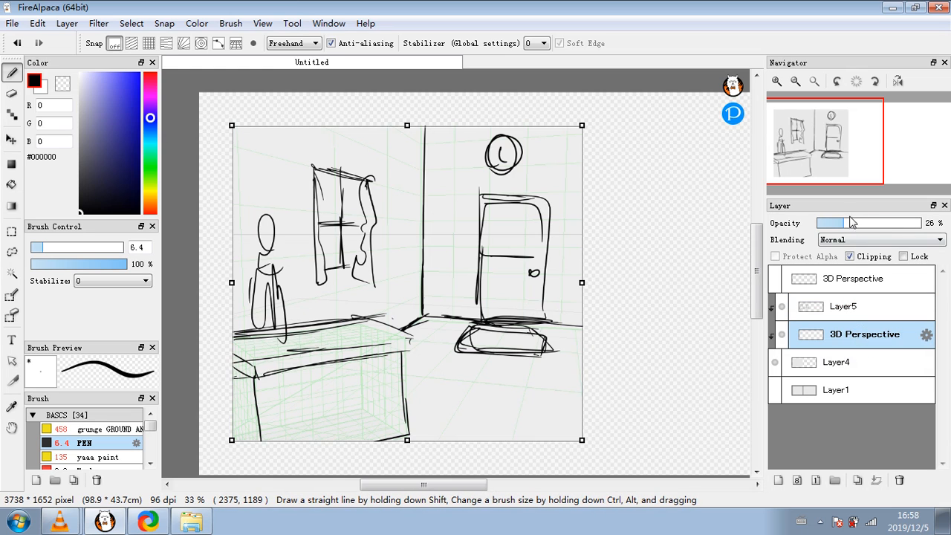
{"action": "left_click_drag", "start_coordinate": [854, 224], "coordinate": [893, 223]}
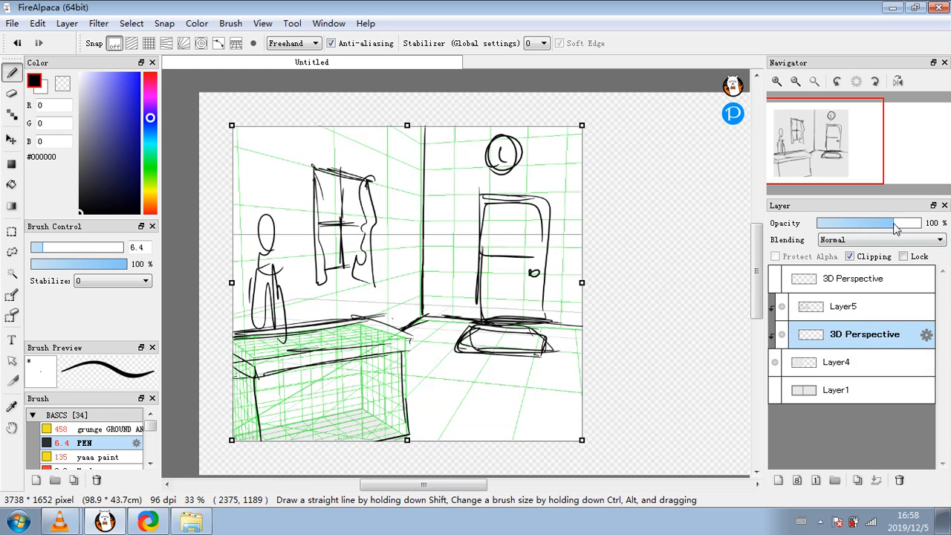
{"action": "left_click", "coordinate": [900, 480]}
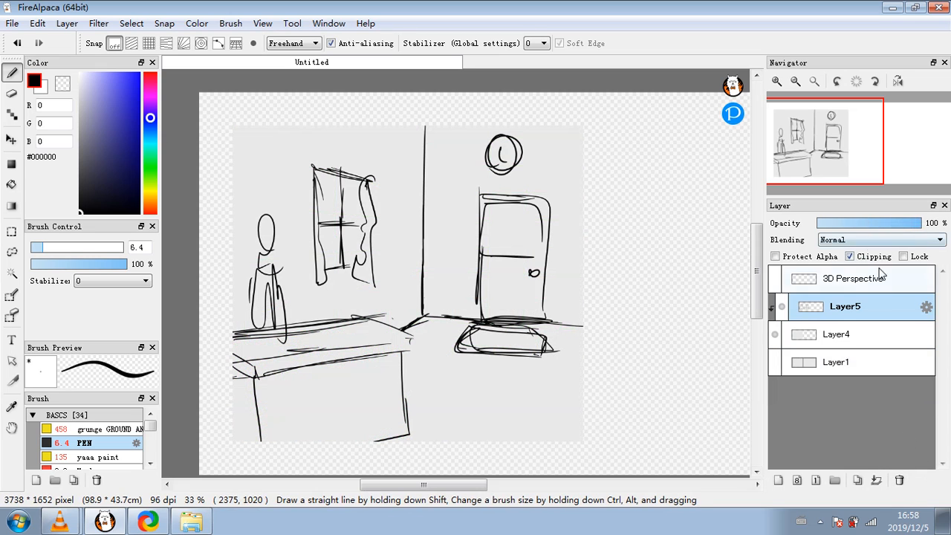
- Fade the room sketch on Layer5 to 25% opacity
{"action": "left_click", "coordinate": [863, 223]}
{"action": "left_click_drag", "start_coordinate": [863, 223], "coordinate": [841, 223]}
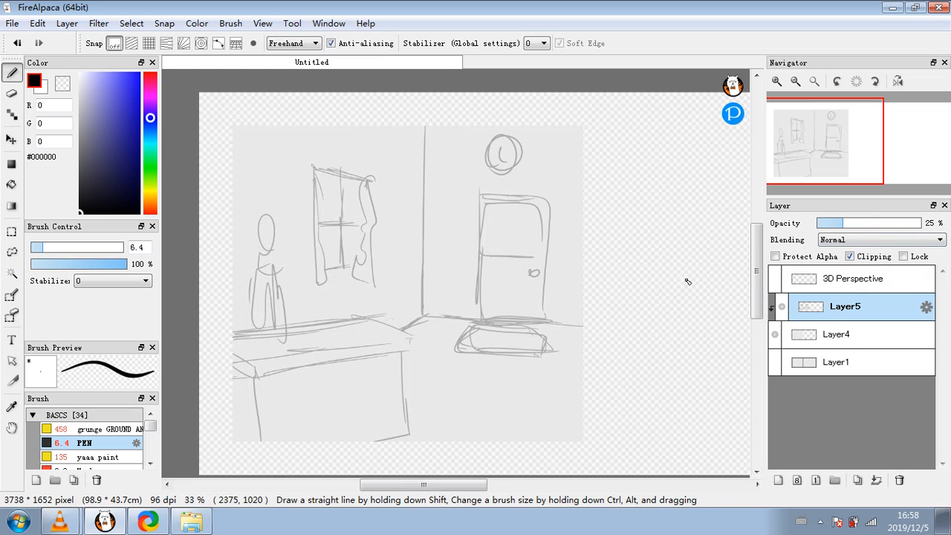
{"action": "left_click", "coordinate": [845, 336]}
{"action": "left_click", "coordinate": [844, 305]}
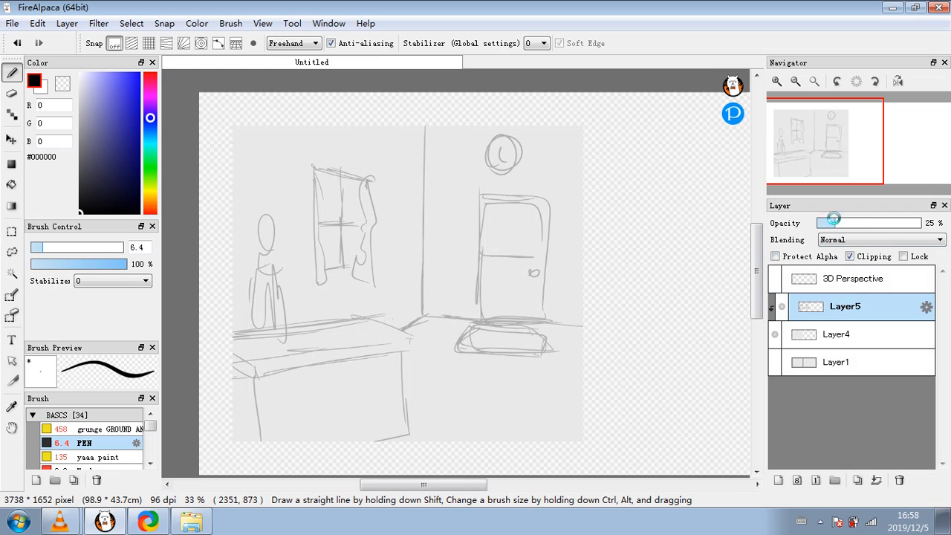
{"action": "left_click", "coordinate": [777, 480]}
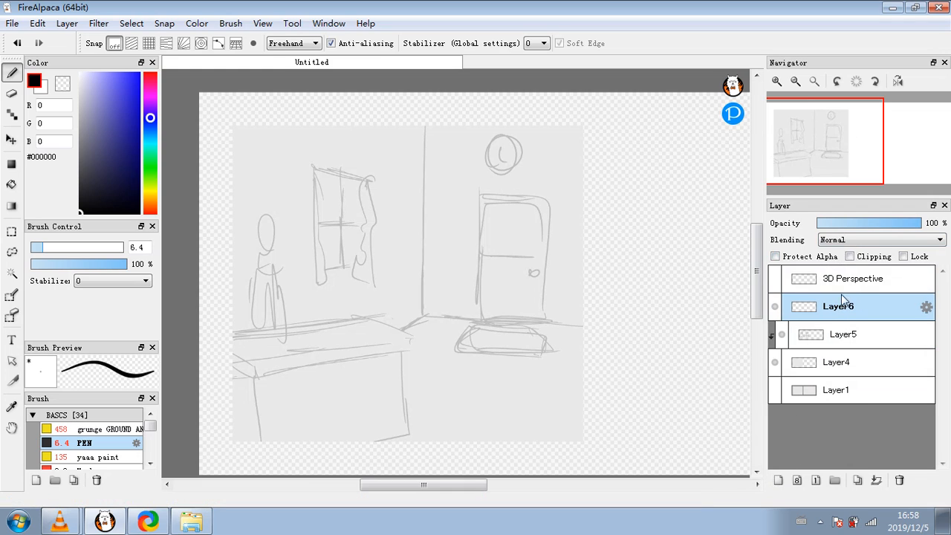
{"action": "left_click", "coordinate": [850, 256]}
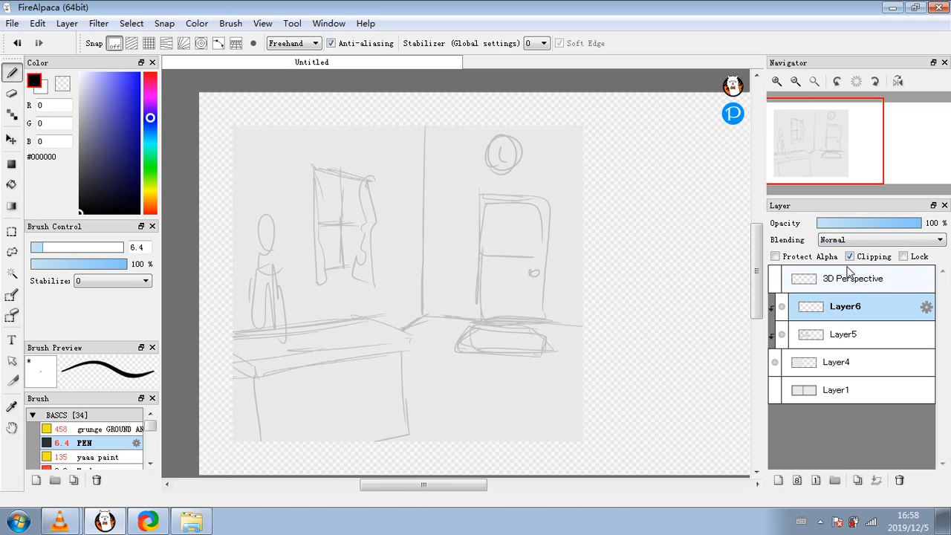
{"action": "mouse_move", "coordinate": [245, 234]}
{"action": "left_mouse_down"}
{"action": "mouse_move", "coordinate": [288, 233]}
{"action": "mouse_move", "coordinate": [275, 228]}
{"action": "left_mouse_up"}
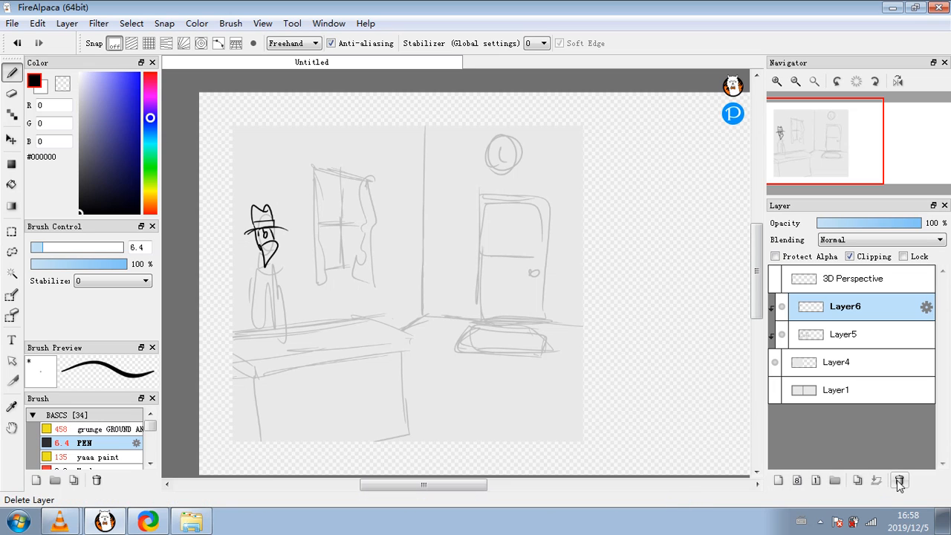
{"action": "left_click", "coordinate": [897, 479]}
- Show Layer1 with the panel frames again
{"action": "left_click", "coordinate": [776, 361]}
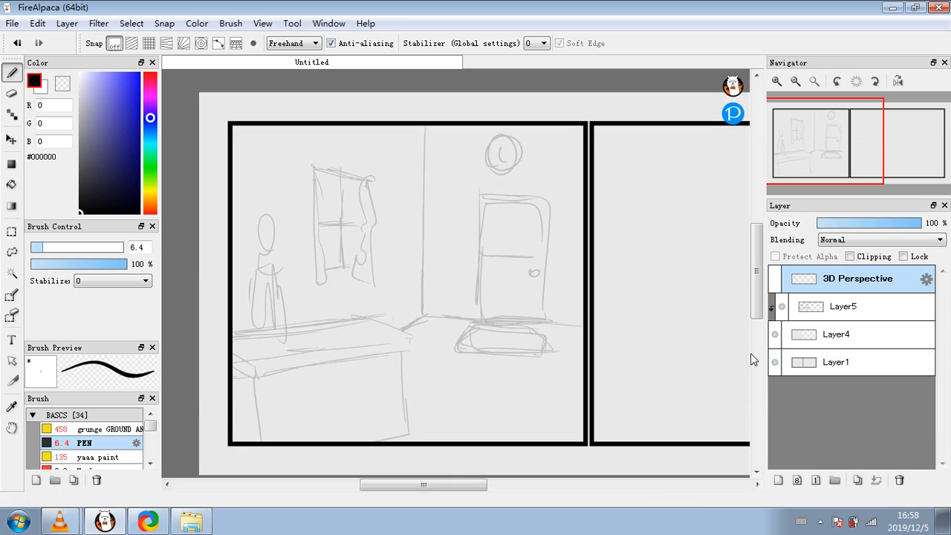
{"action": "scroll", "coordinate": [547, 280], "scroll_direction": "down", "scroll_amount": 5}
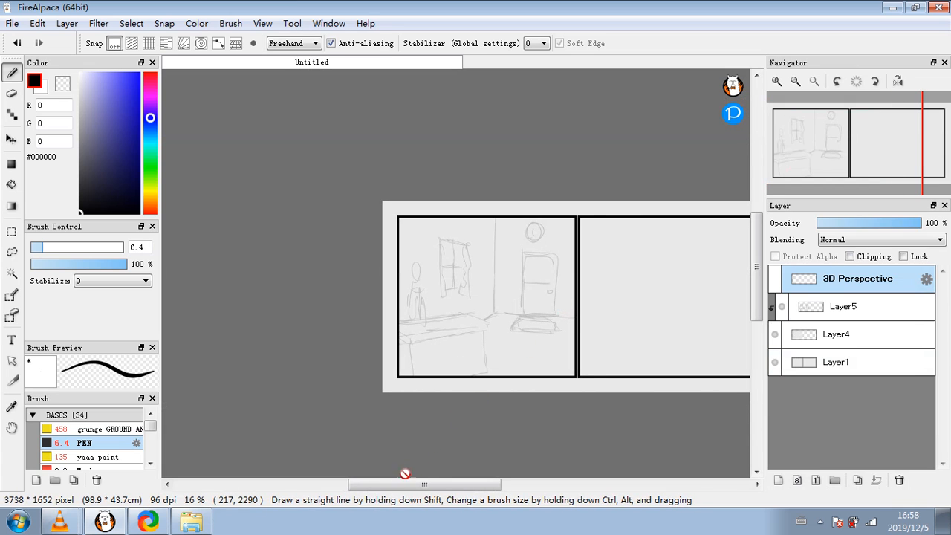
{"action": "left_click_drag", "start_coordinate": [424, 484], "coordinate": [456, 484]}
- Set Layer5's opacity to 78% and show the second panel's 3D Perspective layer
{"action": "left_click", "coordinate": [876, 307]}
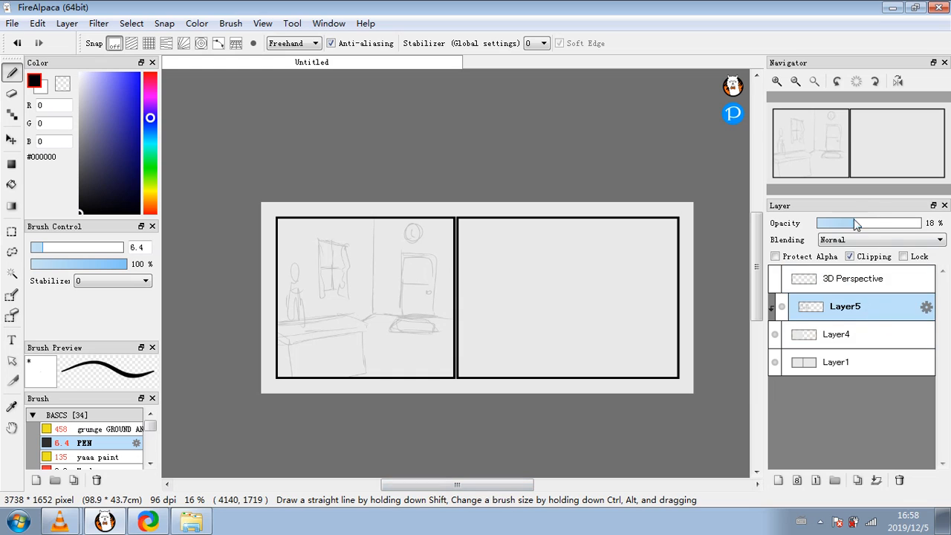
{"action": "left_click_drag", "start_coordinate": [854, 225], "coordinate": [901, 233]}
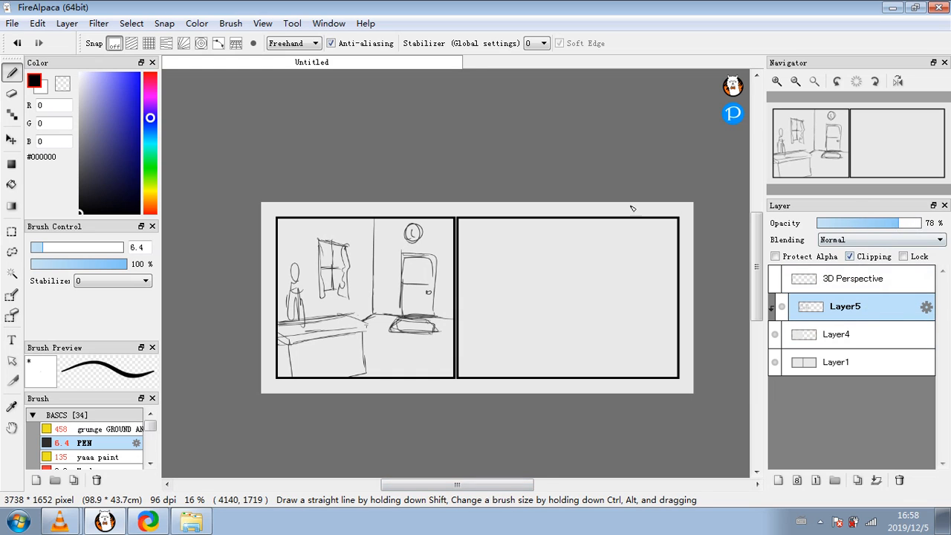
{"action": "left_click", "coordinate": [775, 280]}
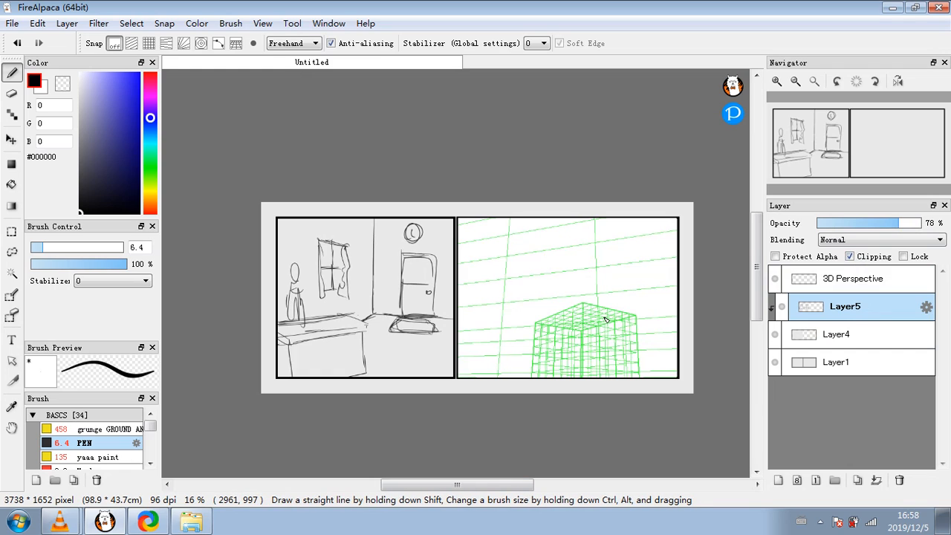
- Close the untitled comic document without saving it
{"action": "right_click", "coordinate": [209, 62]}
{"action": "left_click", "coordinate": [223, 69]}
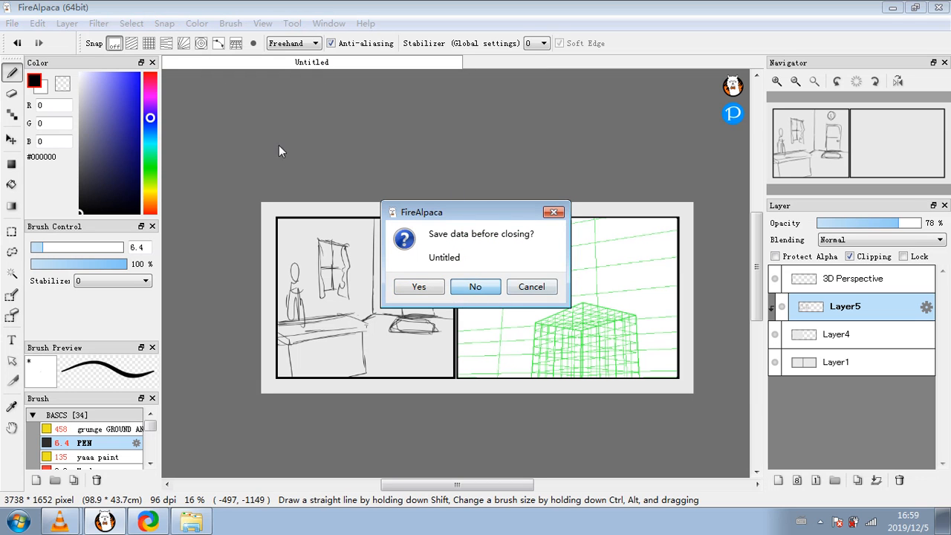
{"action": "left_click", "coordinate": [474, 287]}
- Create a new 2965 × 1599 pixel image at 350 dpi with a transparent background and a color layer
{"action": "left_click", "coordinate": [14, 24]}
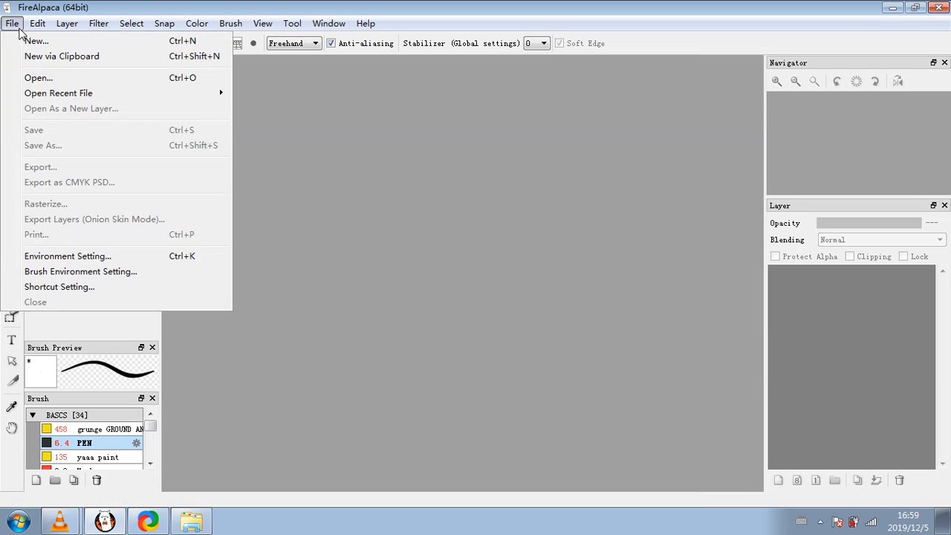
{"action": "left_click", "coordinate": [34, 42]}
{"action": "left_click", "coordinate": [383, 131]}
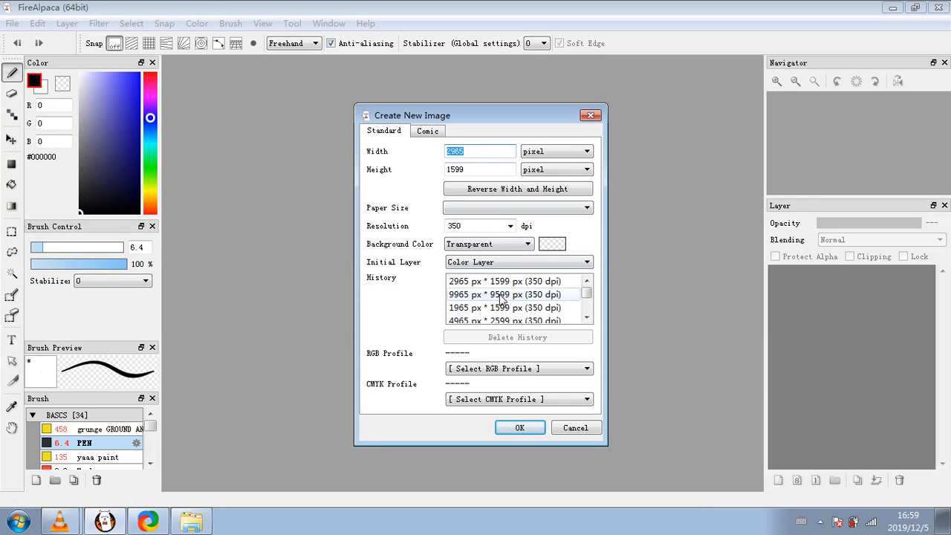
{"action": "left_click", "coordinate": [518, 428]}
- Set the background color to light lavender #BFBCEB and the foreground color to pale green #BEDBB4
{"action": "left_click", "coordinate": [80, 77]}
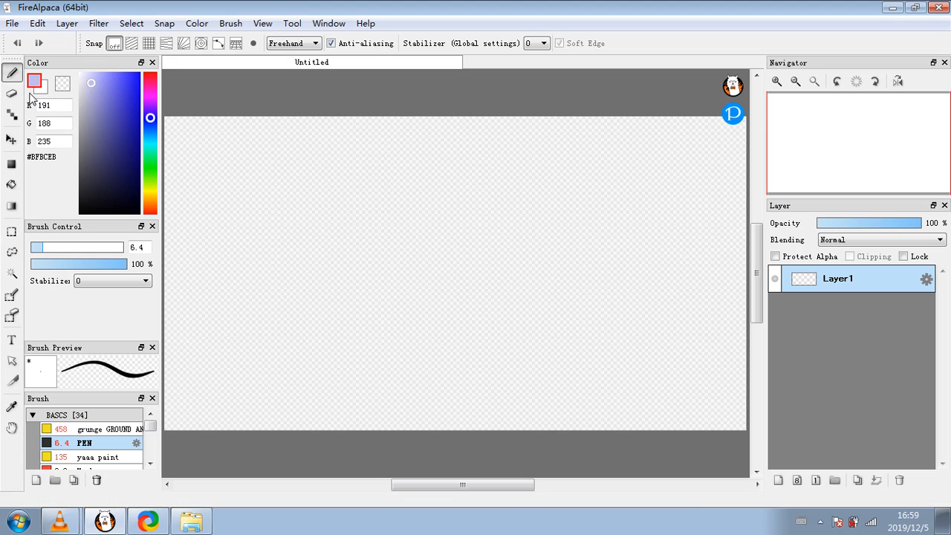
{"action": "left_click", "coordinate": [44, 90]}
{"action": "left_click", "coordinate": [150, 174]}
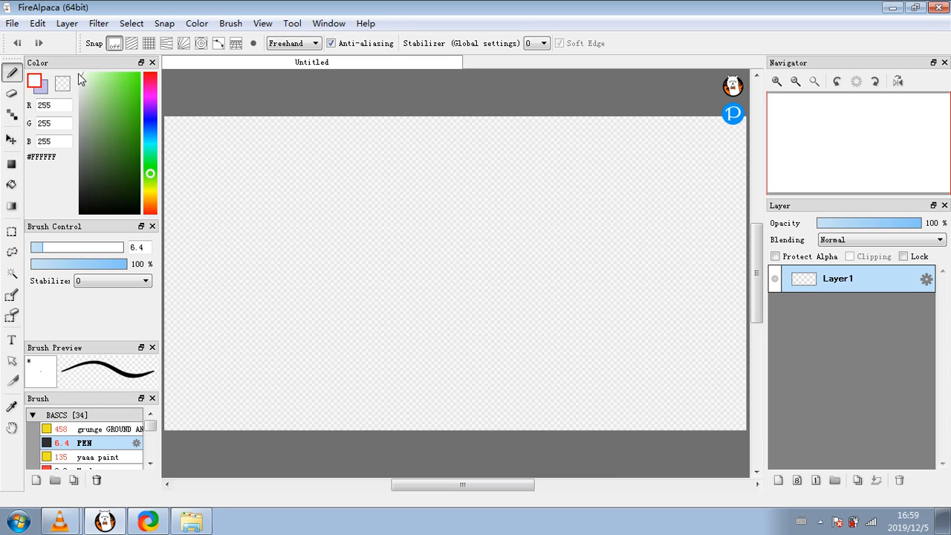
{"action": "left_click", "coordinate": [89, 92]}
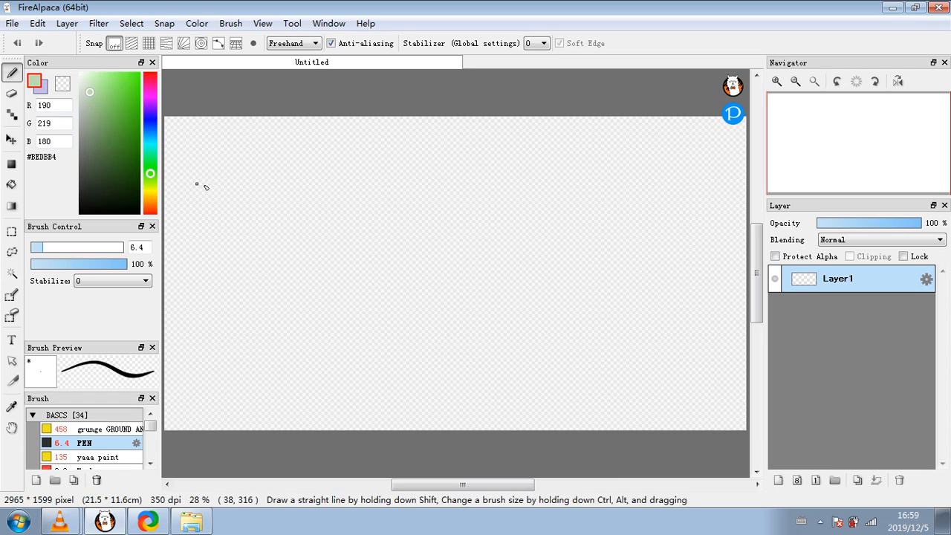
- Try linear Foreground-Background gradients of different lengths on Layer1, ending with a long blend from green at the canvas bottom to lavender at the top
{"action": "left_click", "coordinate": [11, 207]}
{"action": "left_click_drag", "start_coordinate": [389, 139], "coordinate": [403, 286]}
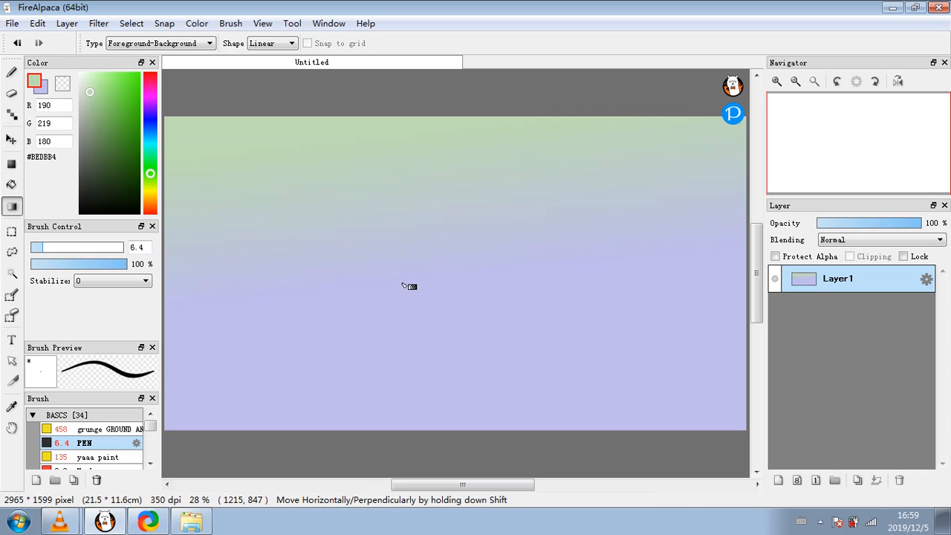
{"action": "left_click_drag", "start_coordinate": [413, 375], "coordinate": [410, 287]}
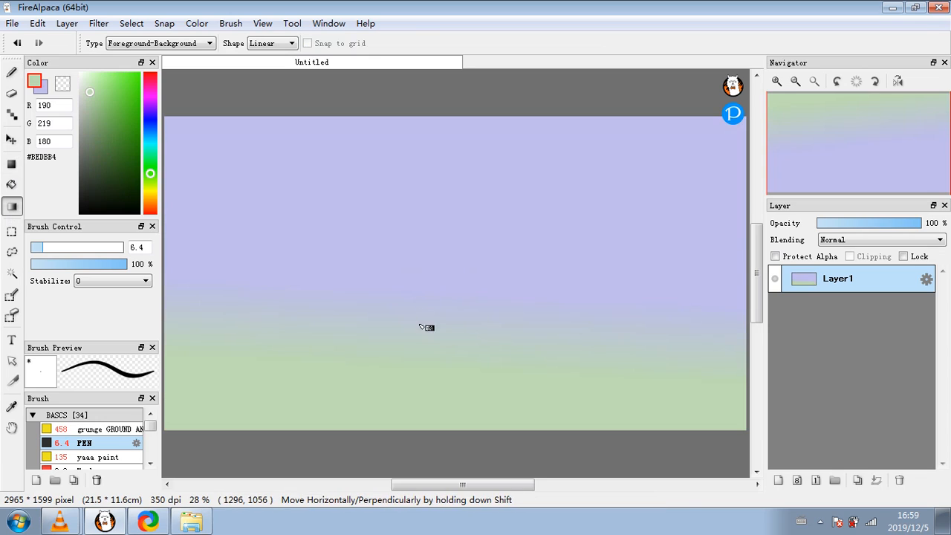
{"action": "left_click_drag", "start_coordinate": [417, 336], "coordinate": [420, 313]}
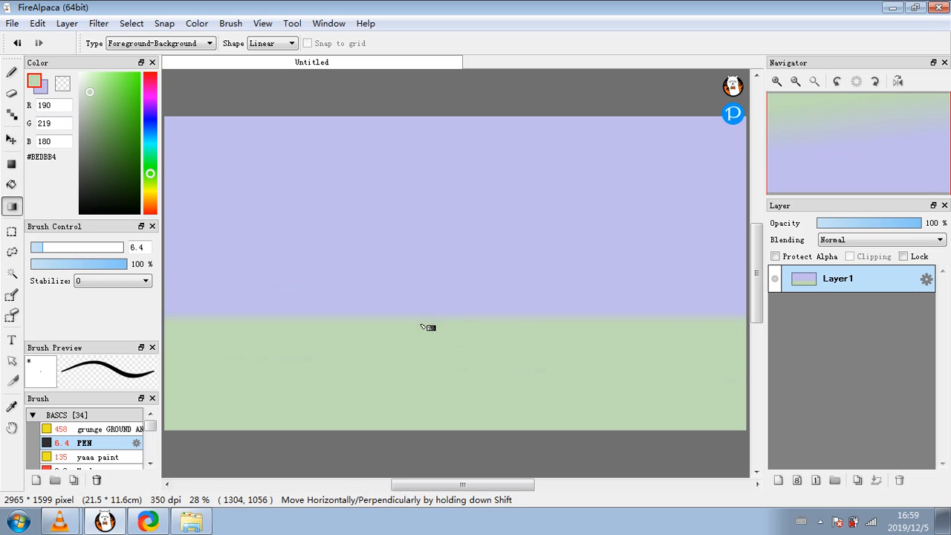
{"action": "left_click_drag", "start_coordinate": [415, 411], "coordinate": [393, 85]}
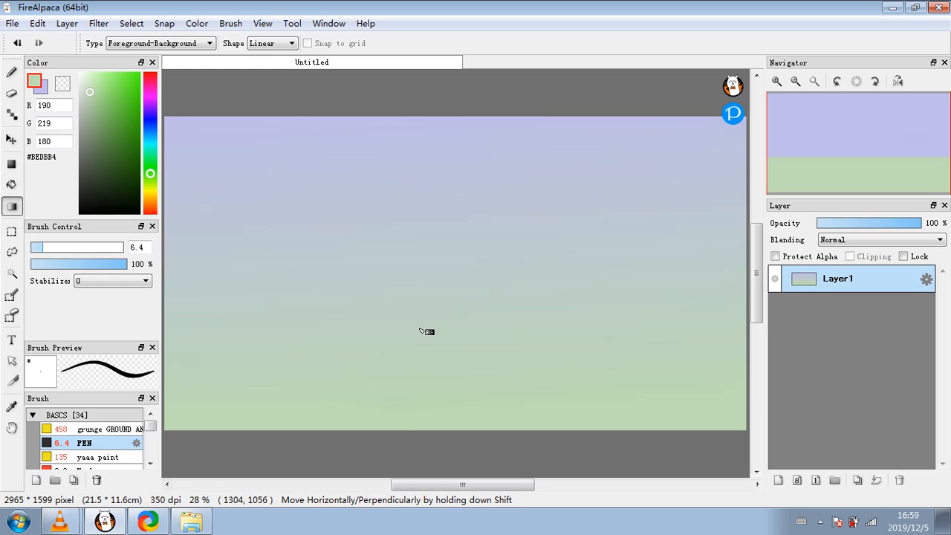
- Redraw the linear gradient over a very short distance to form a crisp horizon between lavender sky and green ground
{"action": "left_click_drag", "start_coordinate": [420, 321], "coordinate": [431, 331]}
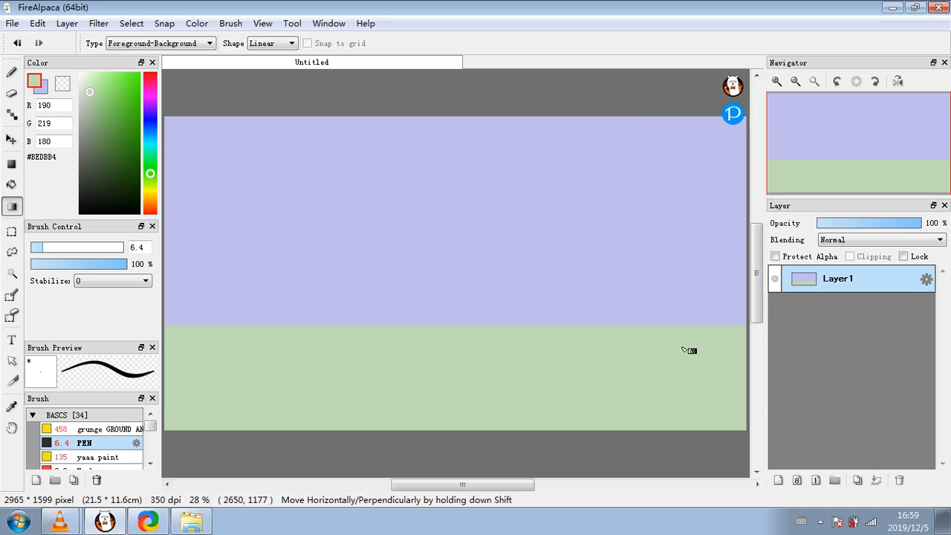
- Paint a tree trunk across the horizon with the PEN brush in gray-brown #786D65, finishing at brush size 16
{"action": "left_click", "coordinate": [12, 72]}
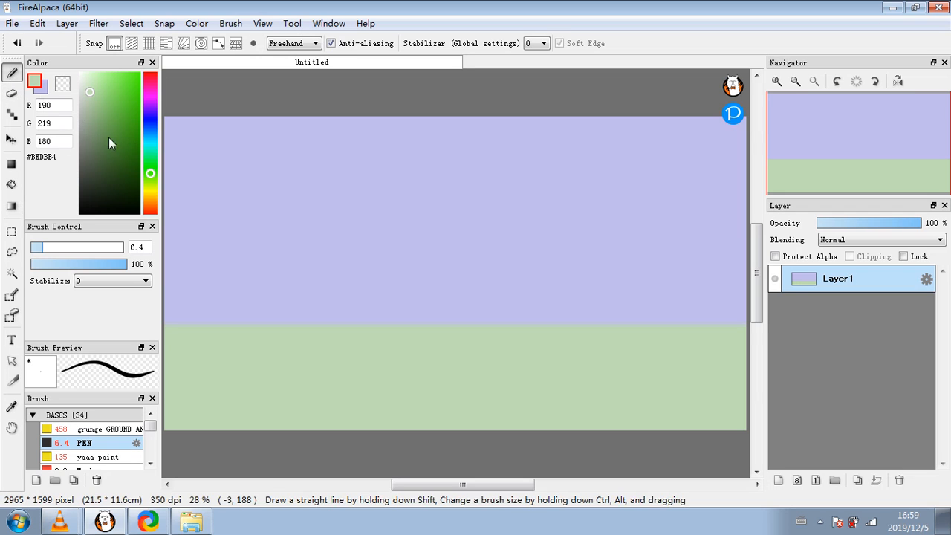
{"action": "left_click", "coordinate": [91, 171]}
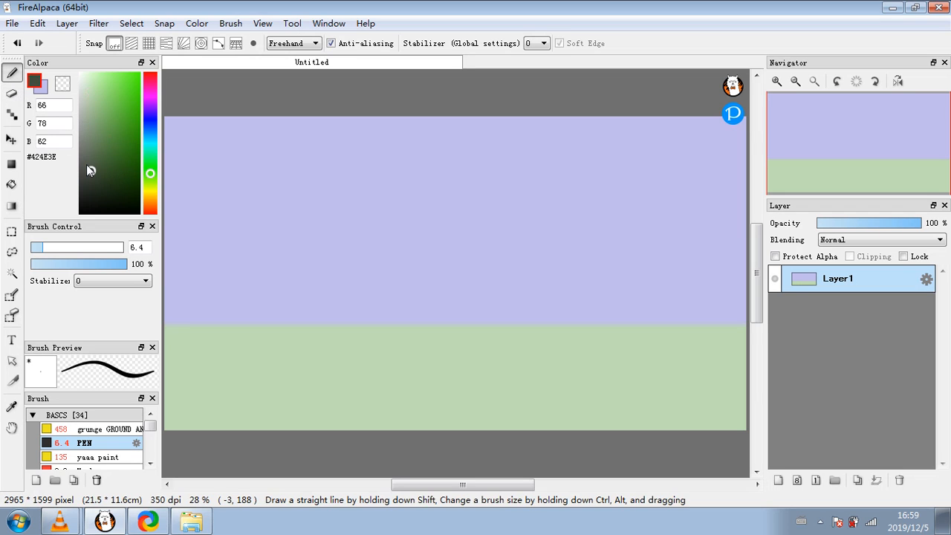
{"action": "mouse_move", "coordinate": [150, 173]}
{"action": "left_mouse_down"}
{"action": "mouse_move", "coordinate": [151, 85]}
{"action": "mouse_move", "coordinate": [150, 206]}
{"action": "left_mouse_up"}
{"action": "left_click", "coordinate": [87, 146]}
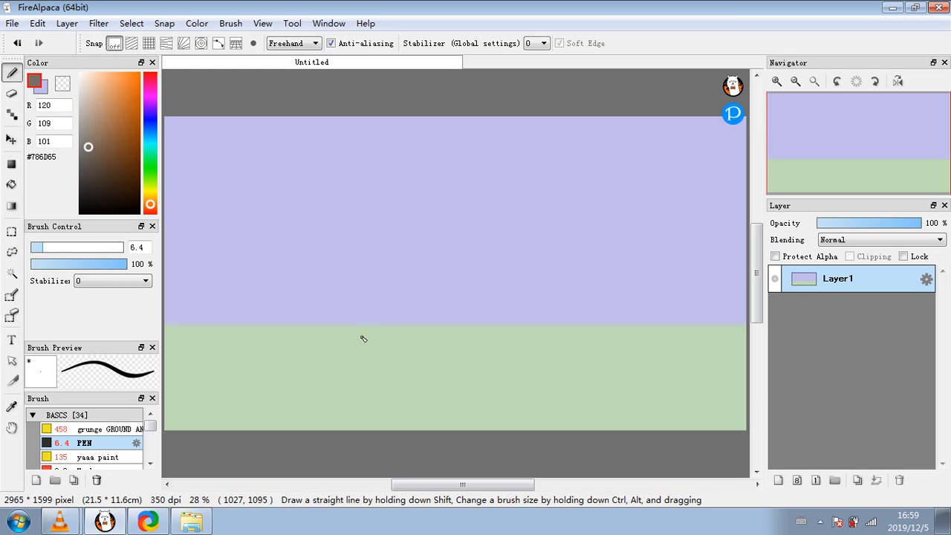
{"action": "left_click_drag", "start_coordinate": [350, 285], "coordinate": [348, 337]}
{"action": "left_click", "coordinate": [61, 247]}
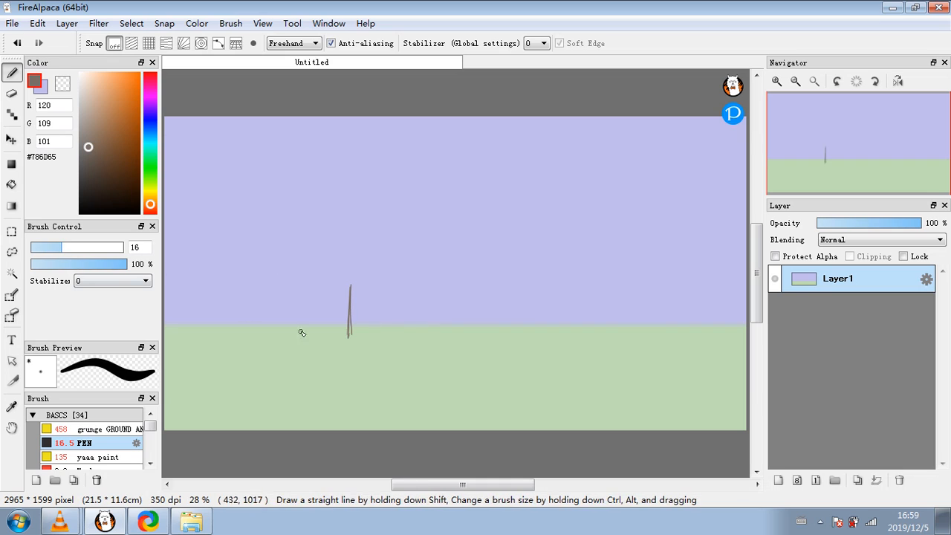
{"action": "left_click_drag", "start_coordinate": [345, 338], "coordinate": [353, 240]}
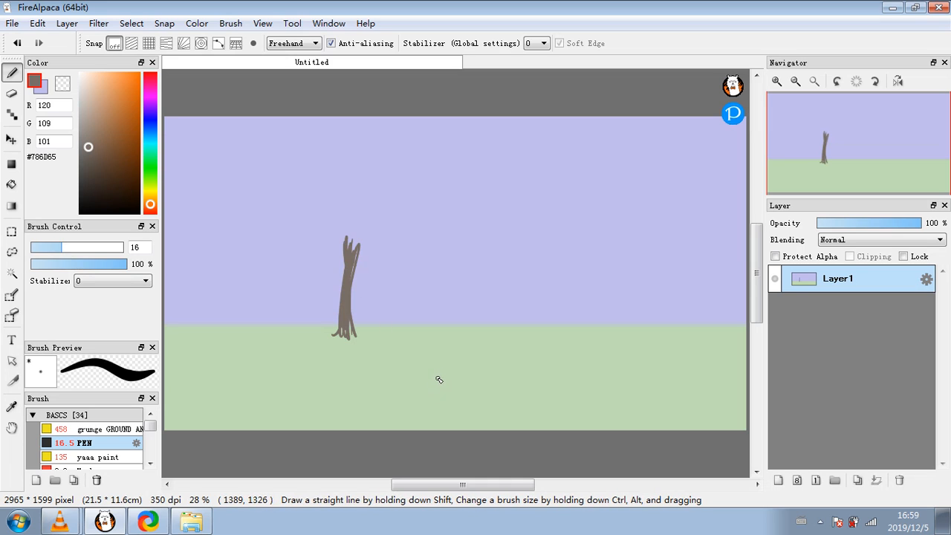
- Sample the ground's light green and paint looping foliage shapes above the trunk with the pen at size 43
{"action": "key", "text": "alt"}
{"action": "left_click", "coordinate": [380, 359], "text": "alt"}
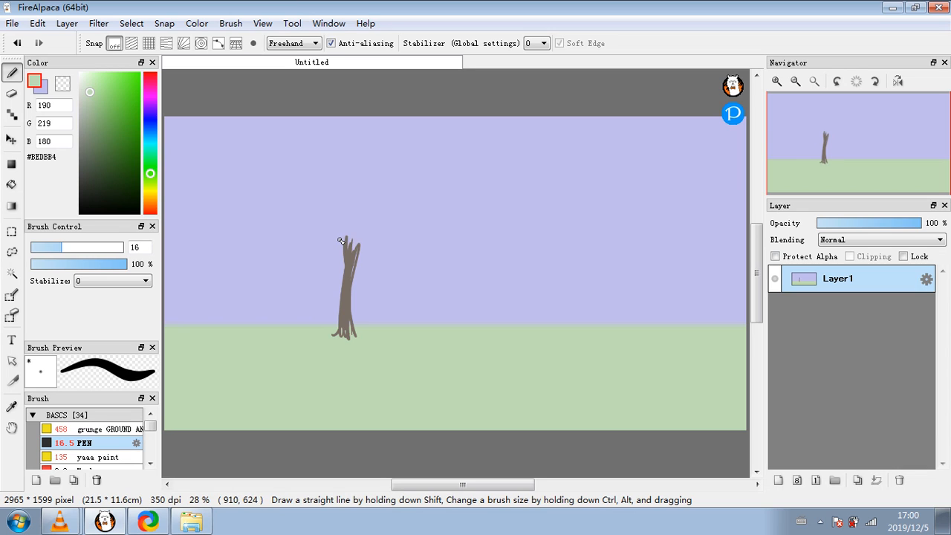
{"action": "left_click", "coordinate": [95, 248]}
{"action": "left_click_drag", "start_coordinate": [331, 222], "coordinate": [347, 248]}
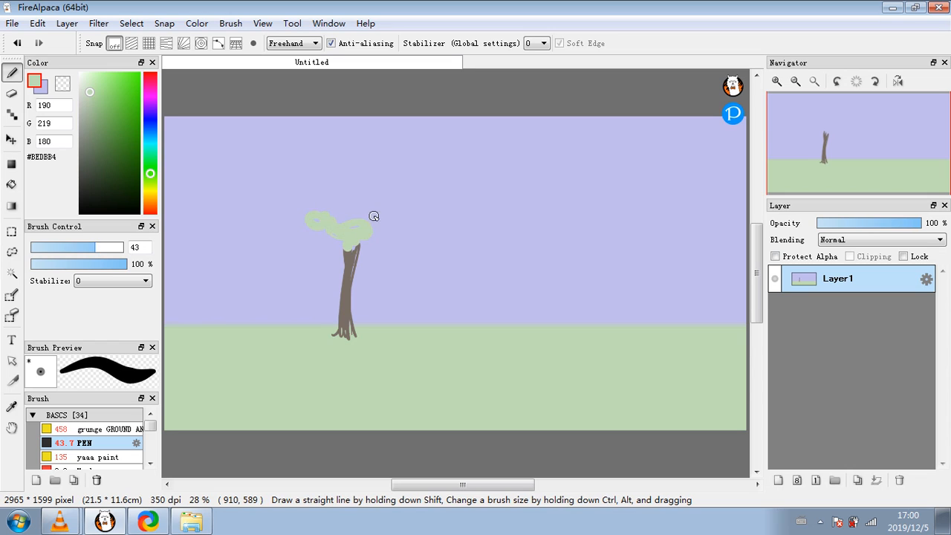
{"action": "mouse_move", "coordinate": [373, 217]}
{"action": "left_mouse_down"}
{"action": "mouse_move", "coordinate": [310, 191]}
{"action": "mouse_move", "coordinate": [359, 194]}
{"action": "mouse_move", "coordinate": [379, 165]}
{"action": "mouse_move", "coordinate": [370, 220]}
{"action": "left_mouse_up"}
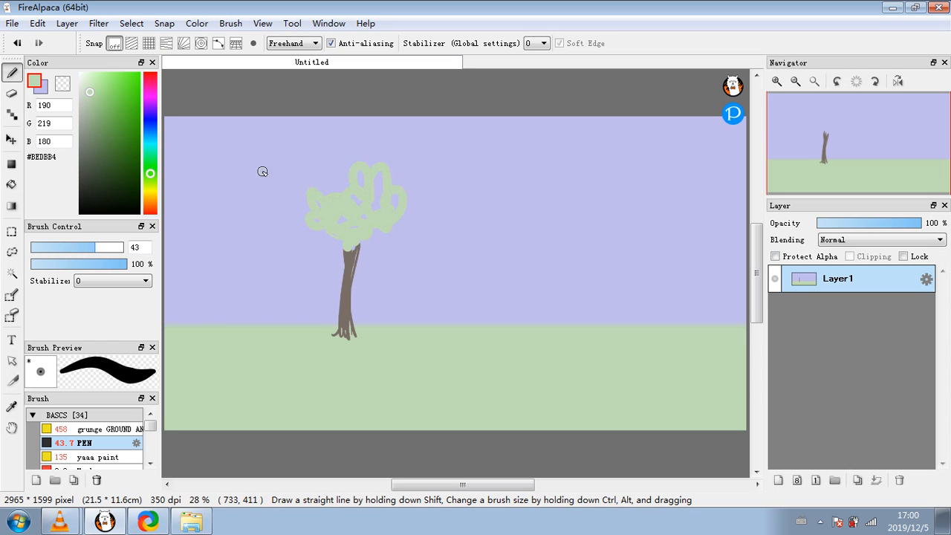
- Fill the lower part of the tree crown with medium green #86B874
{"action": "left_click", "coordinate": [101, 111]}
{"action": "mouse_move", "coordinate": [312, 211]}
{"action": "left_mouse_down"}
{"action": "mouse_move", "coordinate": [334, 225]}
{"action": "mouse_move", "coordinate": [332, 201]}
{"action": "mouse_move", "coordinate": [360, 230]}
{"action": "mouse_move", "coordinate": [373, 199]}
{"action": "left_mouse_up"}
{"action": "left_click_drag", "start_coordinate": [362, 231], "coordinate": [347, 240]}
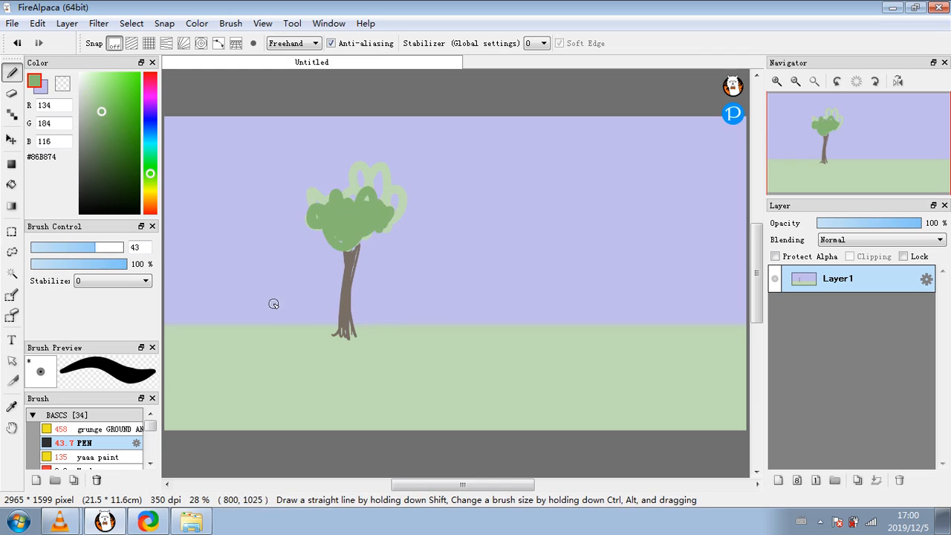
- Cover the ground with grass using the best grass brush at 44% opacity, enlarging it from size 102 to 254
{"action": "mouse_move", "coordinate": [152, 428]}
{"action": "left_mouse_down"}
{"action": "mouse_move", "coordinate": [148, 443]}
{"action": "mouse_move", "coordinate": [152, 416]}
{"action": "left_mouse_up"}
{"action": "left_click", "coordinate": [130, 436]}
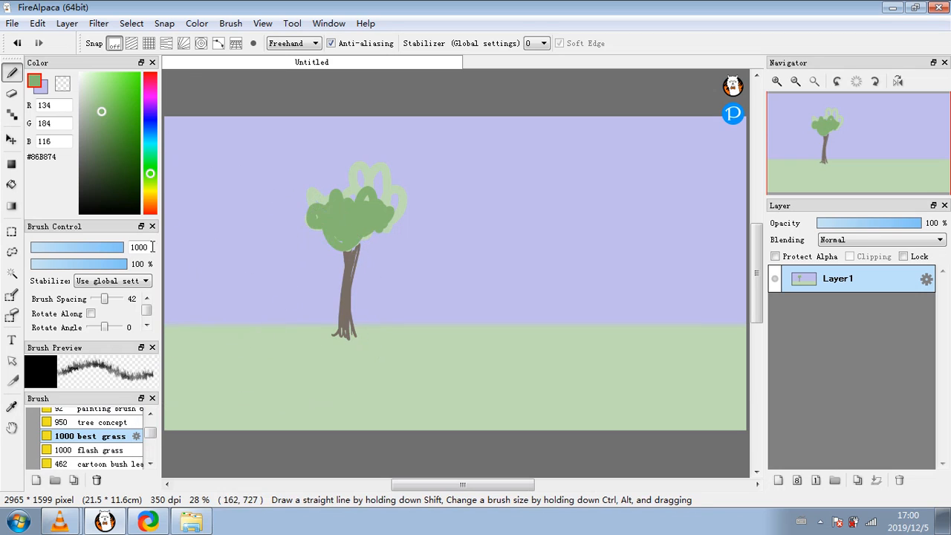
{"action": "left_click", "coordinate": [110, 252]}
{"action": "left_click", "coordinate": [74, 264]}
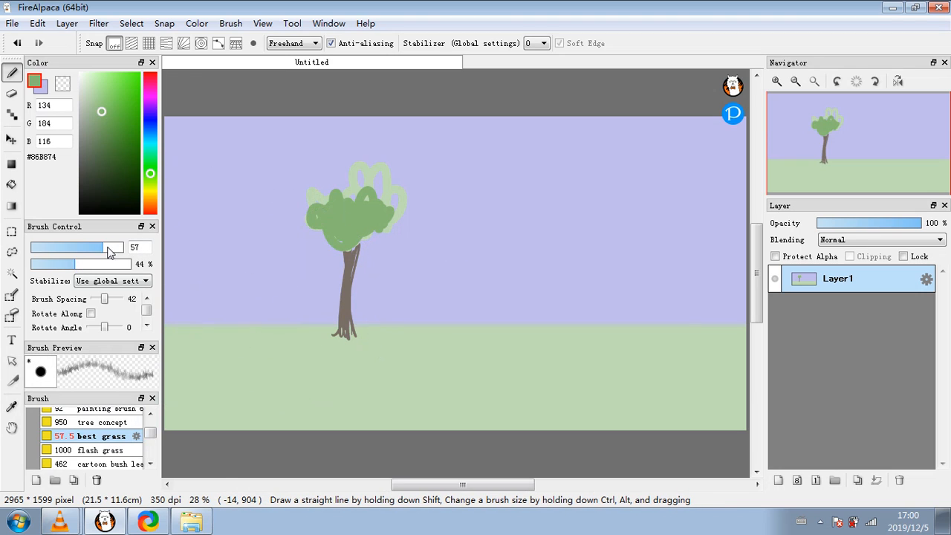
{"action": "left_click", "coordinate": [114, 247]}
{"action": "mouse_move", "coordinate": [205, 368]}
{"action": "left_mouse_down"}
{"action": "mouse_move", "coordinate": [382, 358]}
{"action": "mouse_move", "coordinate": [190, 343]}
{"action": "mouse_move", "coordinate": [512, 341]}
{"action": "left_mouse_up"}
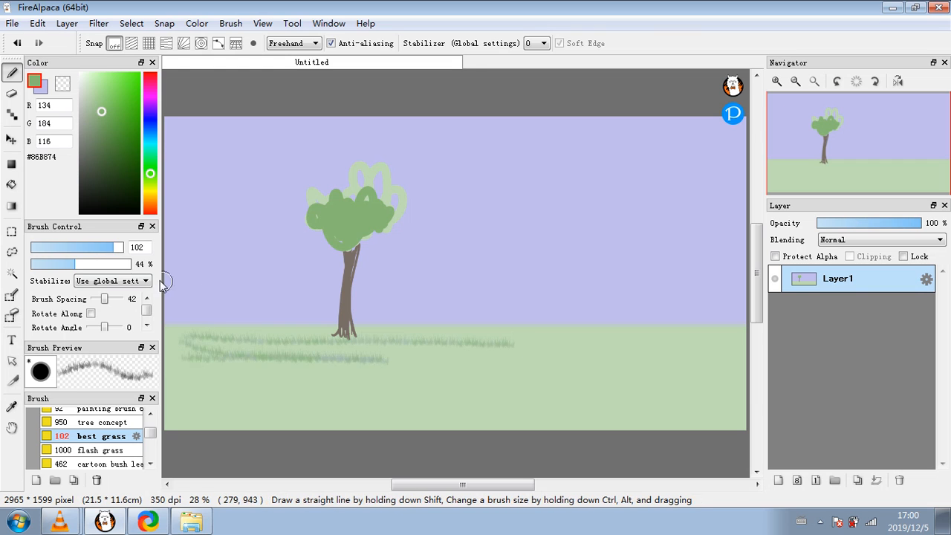
{"action": "left_click", "coordinate": [137, 252]}
{"action": "mouse_move", "coordinate": [185, 367]}
{"action": "left_mouse_down"}
{"action": "mouse_move", "coordinate": [338, 377]}
{"action": "mouse_move", "coordinate": [605, 362]}
{"action": "mouse_move", "coordinate": [181, 343]}
{"action": "mouse_move", "coordinate": [684, 349]}
{"action": "mouse_move", "coordinate": [252, 345]}
{"action": "mouse_move", "coordinate": [262, 337]}
{"action": "mouse_move", "coordinate": [563, 337]}
{"action": "mouse_move", "coordinate": [696, 363]}
{"action": "mouse_move", "coordinate": [447, 340]}
{"action": "mouse_move", "coordinate": [201, 348]}
{"action": "mouse_move", "coordinate": [275, 335]}
{"action": "mouse_move", "coordinate": [630, 338]}
{"action": "mouse_move", "coordinate": [707, 348]}
{"action": "mouse_move", "coordinate": [473, 338]}
{"action": "mouse_move", "coordinate": [157, 378]}
{"action": "mouse_move", "coordinate": [487, 393]}
{"action": "mouse_move", "coordinate": [186, 413]}
{"action": "mouse_move", "coordinate": [710, 430]}
{"action": "mouse_move", "coordinate": [511, 393]}
{"action": "mouse_move", "coordinate": [635, 387]}
{"action": "mouse_move", "coordinate": [464, 366]}
{"action": "mouse_move", "coordinate": [688, 353]}
{"action": "mouse_move", "coordinate": [686, 397]}
{"action": "mouse_move", "coordinate": [726, 402]}
{"action": "mouse_move", "coordinate": [690, 345]}
{"action": "mouse_move", "coordinate": [364, 322]}
{"action": "mouse_move", "coordinate": [651, 324]}
{"action": "mouse_move", "coordinate": [630, 339]}
{"action": "mouse_move", "coordinate": [152, 323]}
{"action": "mouse_move", "coordinate": [205, 353]}
{"action": "mouse_move", "coordinate": [174, 362]}
{"action": "mouse_move", "coordinate": [448, 373]}
{"action": "left_mouse_up"}
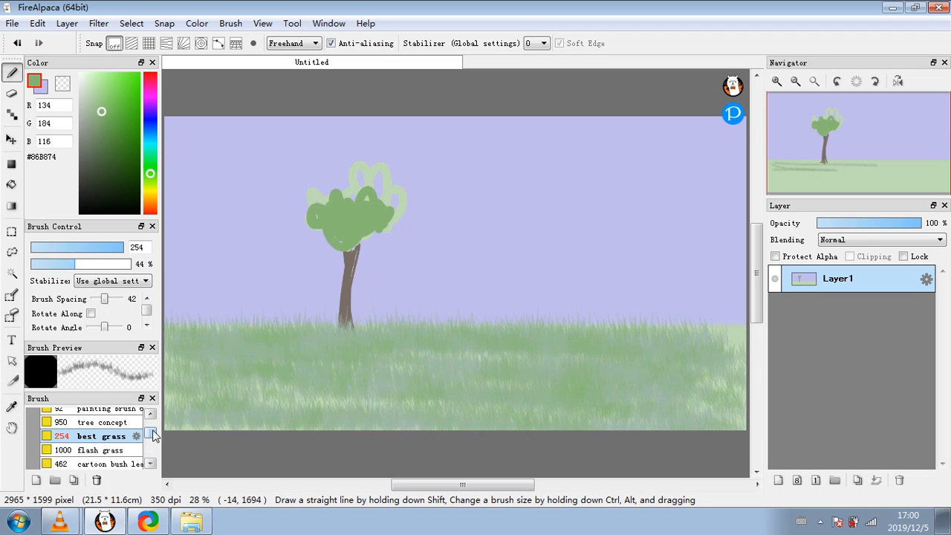
- Add leafy texture over the tree crown with the painting brush x brush at size 70 in green #6A9959
{"action": "left_click", "coordinate": [150, 413]}
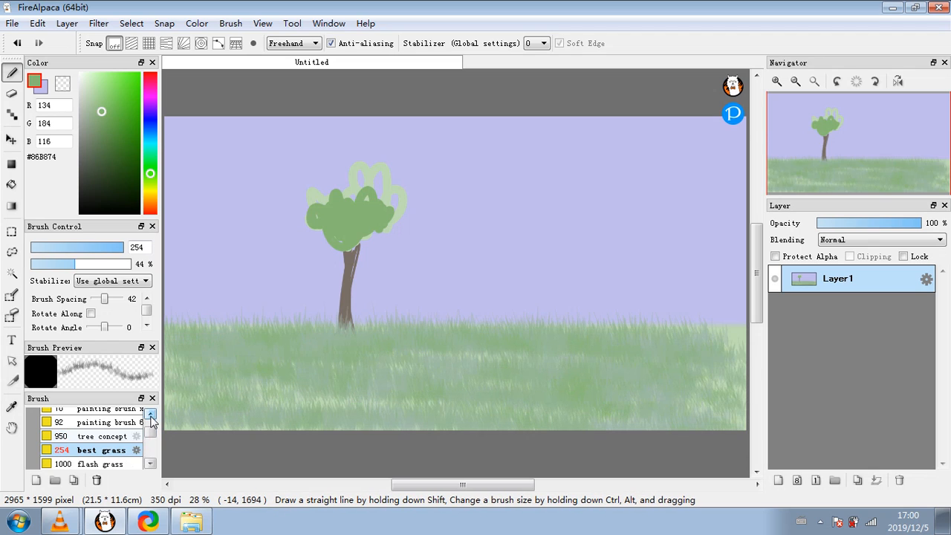
{"action": "left_click", "coordinate": [150, 414]}
{"action": "double_click", "coordinate": [104, 421]}
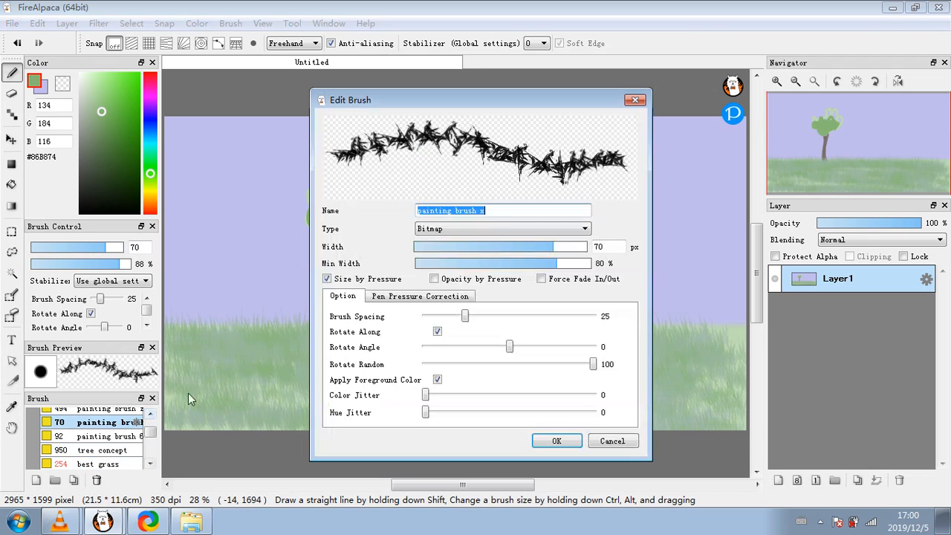
{"action": "left_click", "coordinate": [612, 441]}
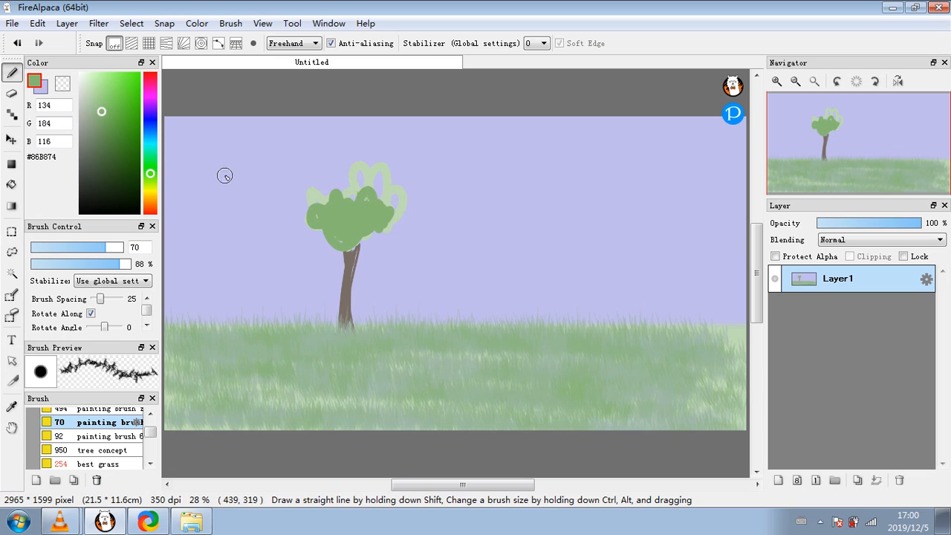
{"action": "left_click", "coordinate": [105, 129]}
{"action": "mouse_move", "coordinate": [343, 237]}
{"action": "left_mouse_down"}
{"action": "mouse_move", "coordinate": [374, 202]}
{"action": "mouse_move", "coordinate": [366, 191]}
{"action": "mouse_move", "coordinate": [325, 214]}
{"action": "mouse_move", "coordinate": [338, 244]}
{"action": "mouse_move", "coordinate": [340, 210]}
{"action": "mouse_move", "coordinate": [323, 214]}
{"action": "mouse_move", "coordinate": [334, 191]}
{"action": "left_mouse_up"}
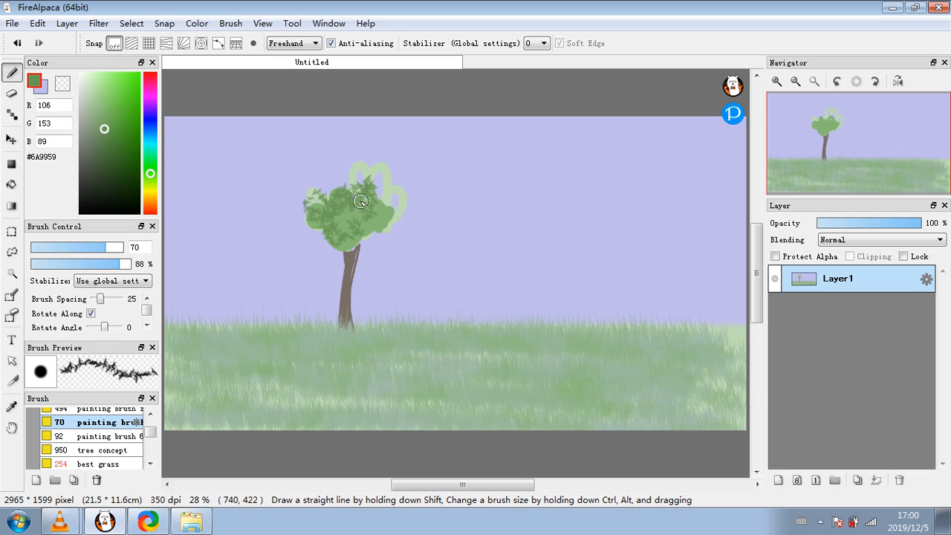
{"action": "left_click_drag", "start_coordinate": [386, 213], "coordinate": [352, 242]}
{"action": "mouse_move", "coordinate": [367, 193]}
{"action": "left_mouse_down"}
{"action": "mouse_move", "coordinate": [398, 195]}
{"action": "mouse_move", "coordinate": [374, 177]}
{"action": "mouse_move", "coordinate": [385, 179]}
{"action": "mouse_move", "coordinate": [334, 222]}
{"action": "mouse_move", "coordinate": [346, 198]}
{"action": "mouse_move", "coordinate": [358, 190]}
{"action": "mouse_move", "coordinate": [338, 238]}
{"action": "mouse_move", "coordinate": [381, 220]}
{"action": "mouse_move", "coordinate": [364, 213]}
{"action": "mouse_move", "coordinate": [359, 185]}
{"action": "mouse_move", "coordinate": [326, 207]}
{"action": "mouse_move", "coordinate": [353, 235]}
{"action": "mouse_move", "coordinate": [362, 224]}
{"action": "mouse_move", "coordinate": [325, 200]}
{"action": "mouse_move", "coordinate": [358, 232]}
{"action": "mouse_move", "coordinate": [363, 190]}
{"action": "mouse_move", "coordinate": [383, 220]}
{"action": "left_mouse_up"}
- Deepen the tree crown with more leaf strokes in darker green #588747
{"action": "left_click", "coordinate": [108, 139]}
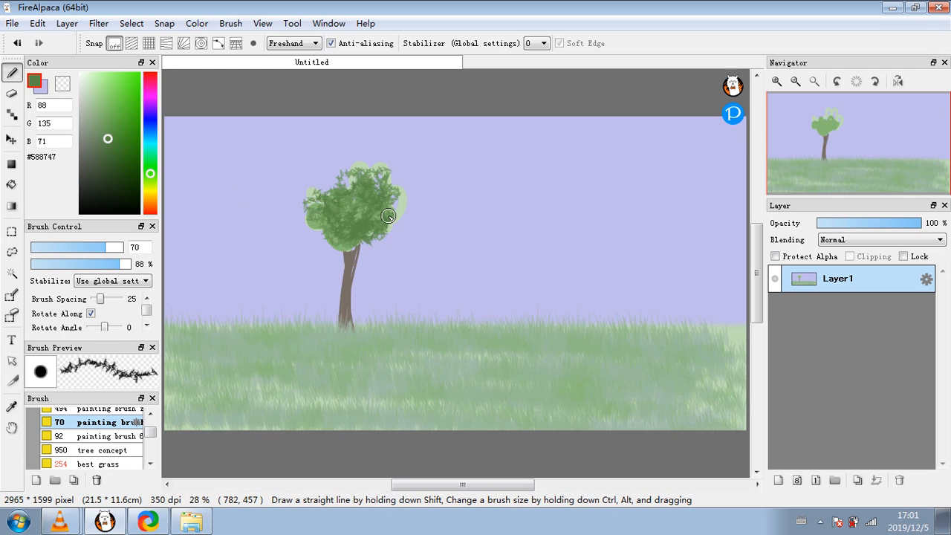
{"action": "left_click_drag", "start_coordinate": [339, 249], "coordinate": [365, 227]}
{"action": "mouse_move", "coordinate": [362, 234]}
{"action": "left_mouse_down"}
{"action": "mouse_move", "coordinate": [364, 189]}
{"action": "mouse_move", "coordinate": [381, 196]}
{"action": "mouse_move", "coordinate": [374, 231]}
{"action": "left_mouse_up"}
{"action": "mouse_move", "coordinate": [383, 200]}
{"action": "left_mouse_down"}
{"action": "mouse_move", "coordinate": [398, 201]}
{"action": "mouse_move", "coordinate": [361, 223]}
{"action": "left_mouse_up"}
{"action": "left_click_drag", "start_coordinate": [303, 219], "coordinate": [340, 236]}
- Scatter faint dark texture across the grass at 21% opacity, enlarging the brush from size 105 to 306
{"action": "left_click", "coordinate": [52, 264]}
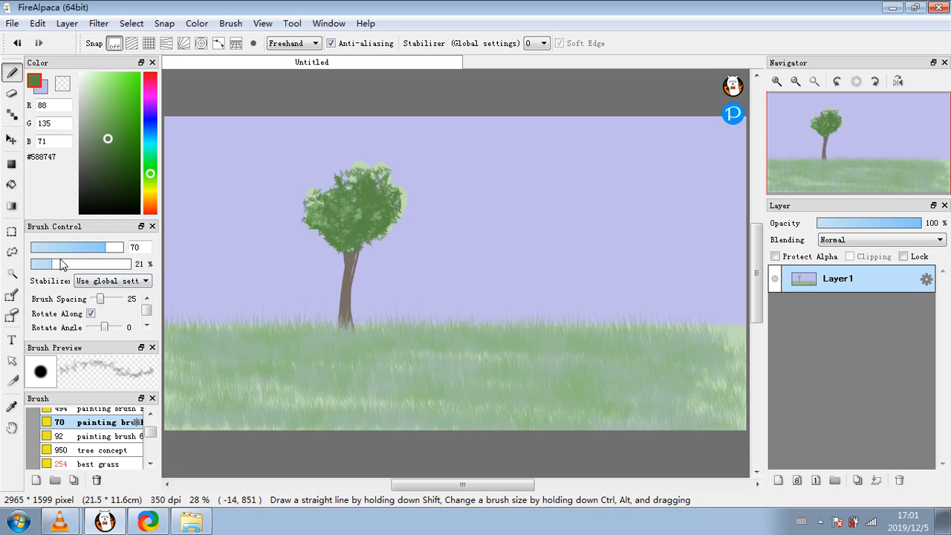
{"action": "left_click", "coordinate": [115, 247]}
{"action": "left_click_drag", "start_coordinate": [202, 379], "coordinate": [292, 367]}
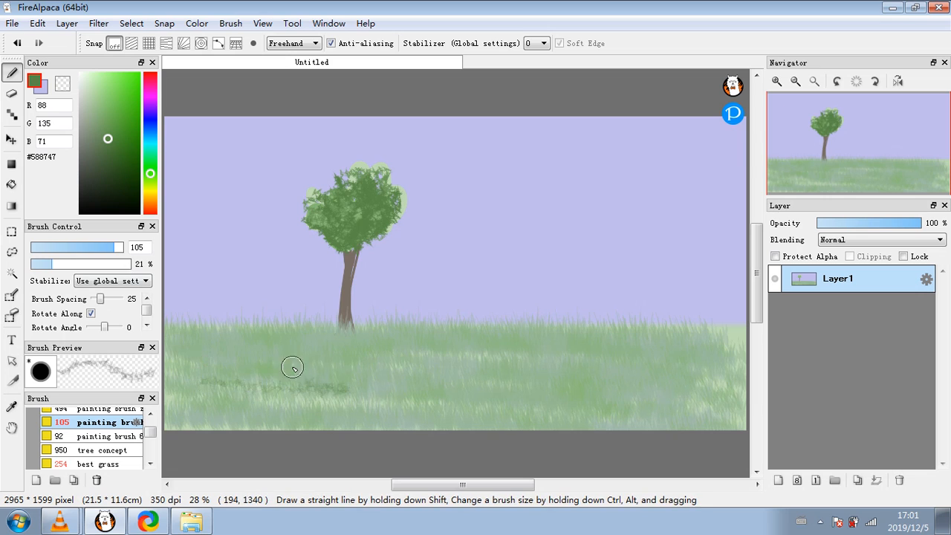
{"action": "left_click", "coordinate": [123, 248]}
{"action": "left_click_drag", "start_coordinate": [200, 376], "coordinate": [636, 383]}
{"action": "mouse_move", "coordinate": [212, 399]}
{"action": "left_mouse_down"}
{"action": "mouse_move", "coordinate": [279, 389]}
{"action": "mouse_move", "coordinate": [300, 337]}
{"action": "mouse_move", "coordinate": [451, 337]}
{"action": "mouse_move", "coordinate": [607, 361]}
{"action": "mouse_move", "coordinate": [675, 410]}
{"action": "left_mouse_up"}
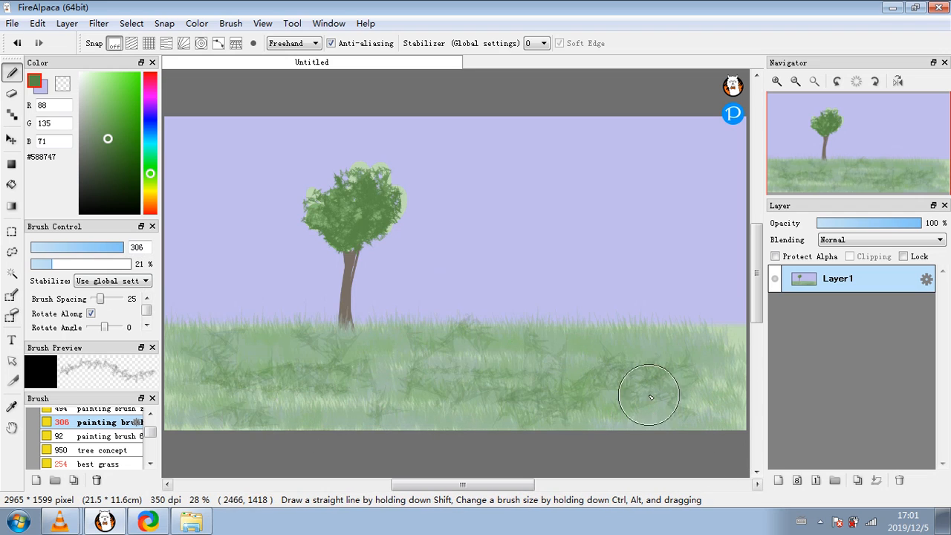
- Paint soft near-white #FAFAFA clouds on both sides of the tree with the SPRAY brush at size 348
{"action": "left_click_drag", "start_coordinate": [126, 132], "coordinate": [42, 57]}
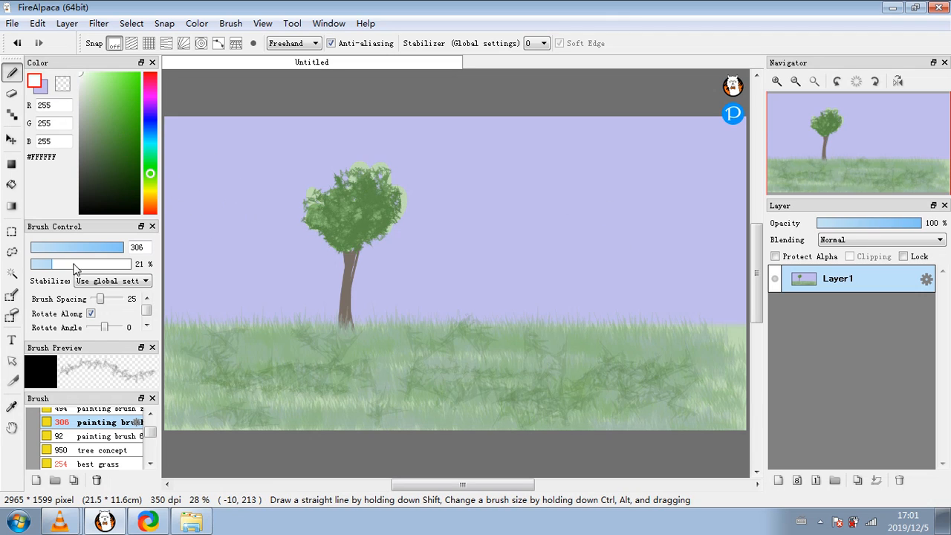
{"action": "scroll", "coordinate": [122, 431], "scroll_direction": "down", "scroll_amount": 10}
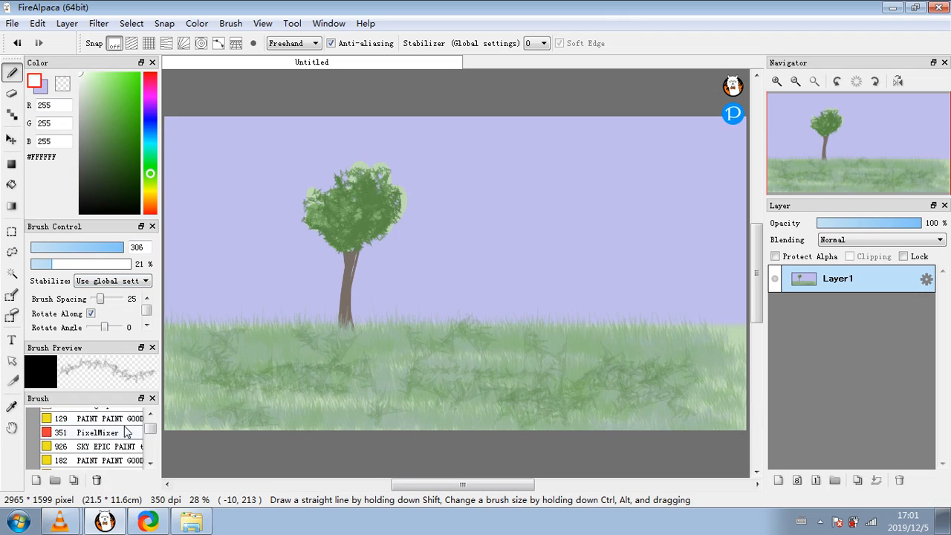
{"action": "scroll", "coordinate": [127, 431], "scroll_direction": "up", "scroll_amount": 3}
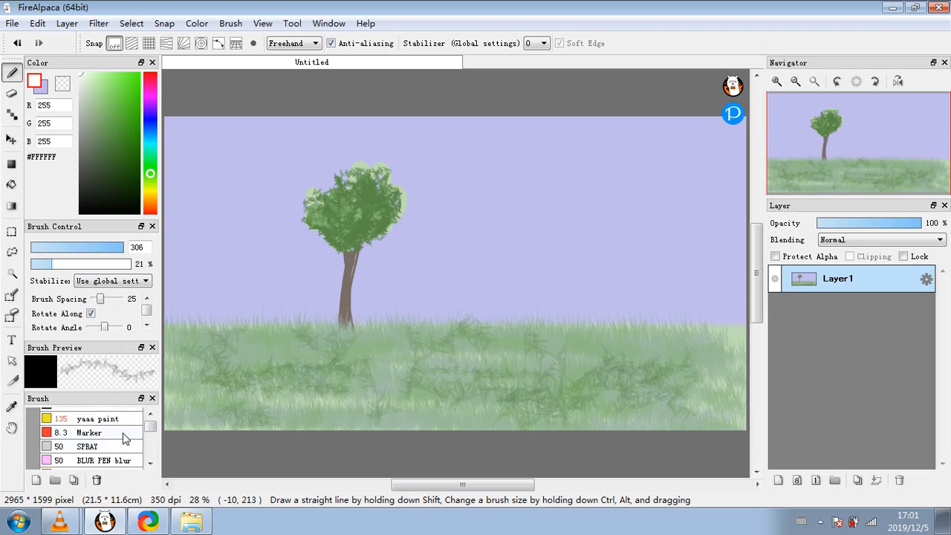
{"action": "left_click", "coordinate": [124, 448]}
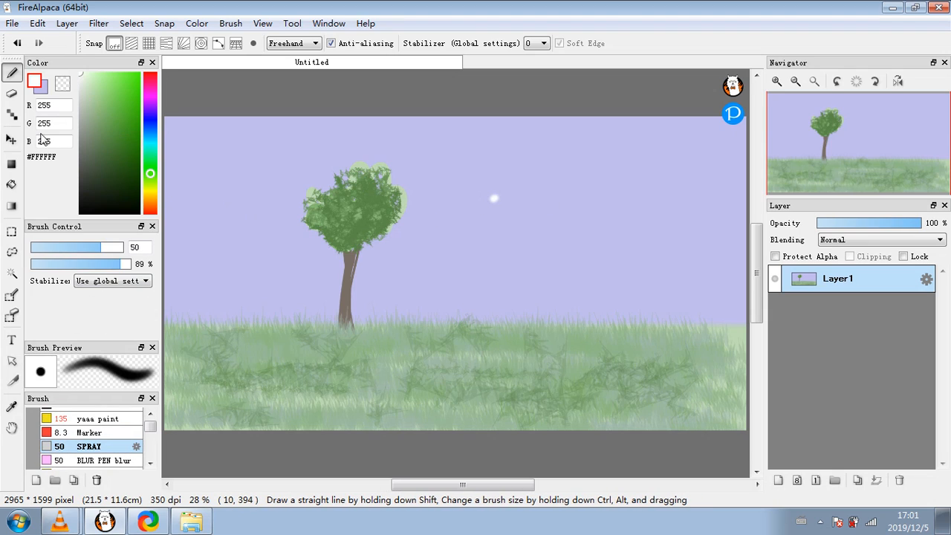
{"action": "left_click_drag", "start_coordinate": [98, 248], "coordinate": [126, 248]}
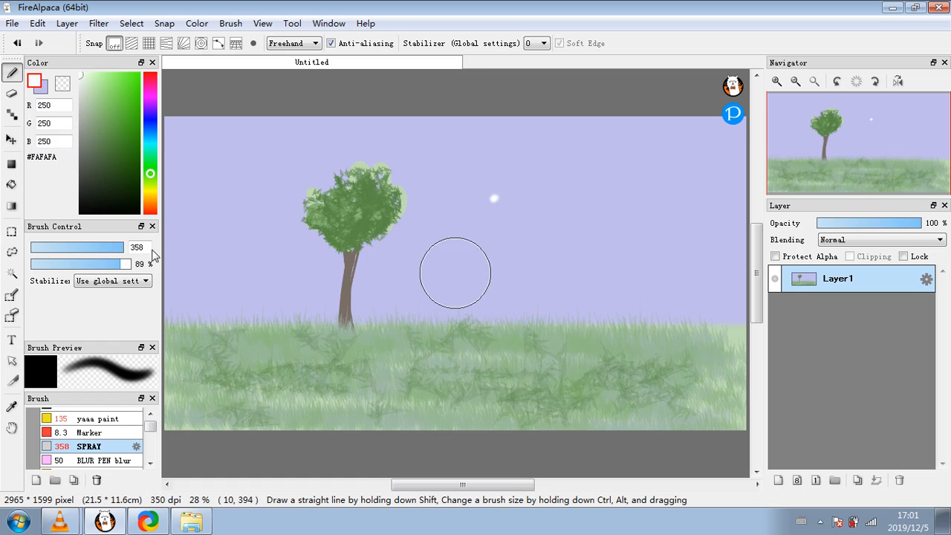
{"action": "mouse_move", "coordinate": [479, 196]}
{"action": "left_mouse_down"}
{"action": "mouse_move", "coordinate": [584, 169]}
{"action": "mouse_move", "coordinate": [545, 190]}
{"action": "left_mouse_up"}
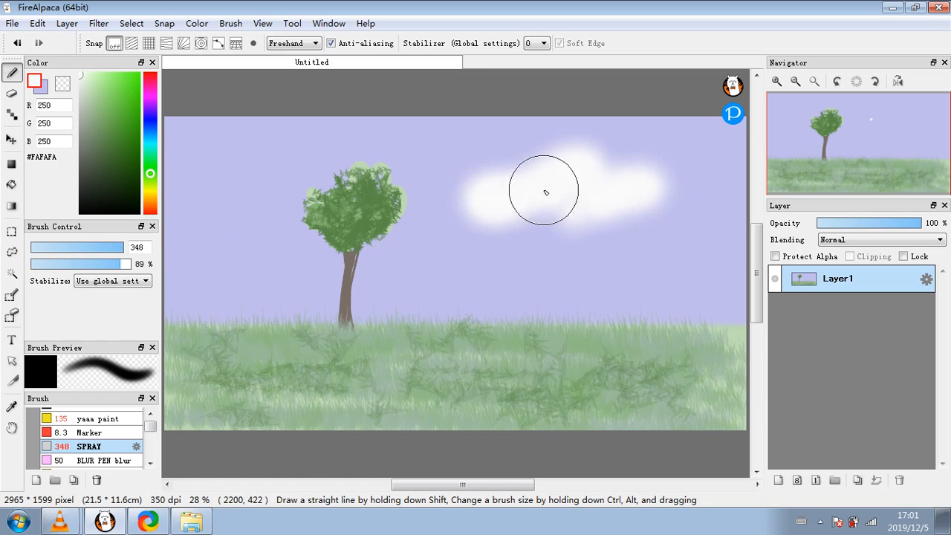
{"action": "mouse_move", "coordinate": [236, 160]}
{"action": "left_mouse_down"}
{"action": "mouse_move", "coordinate": [245, 153]}
{"action": "mouse_move", "coordinate": [227, 191]}
{"action": "left_mouse_up"}
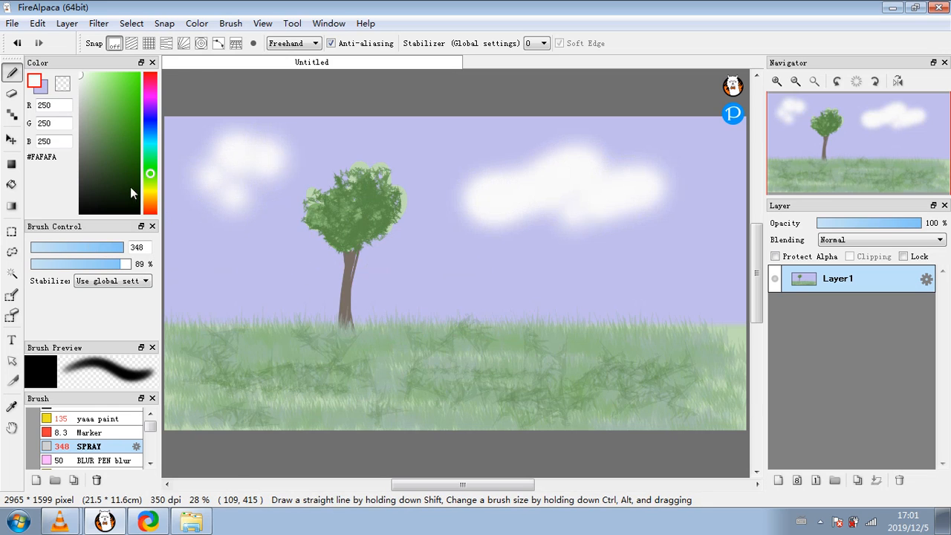
- Spray a pale yellow #EEF0D0 sun glow beside the tree crown, using brush sizes 132 and 947
{"action": "left_click_drag", "start_coordinate": [101, 247], "coordinate": [81, 247]}
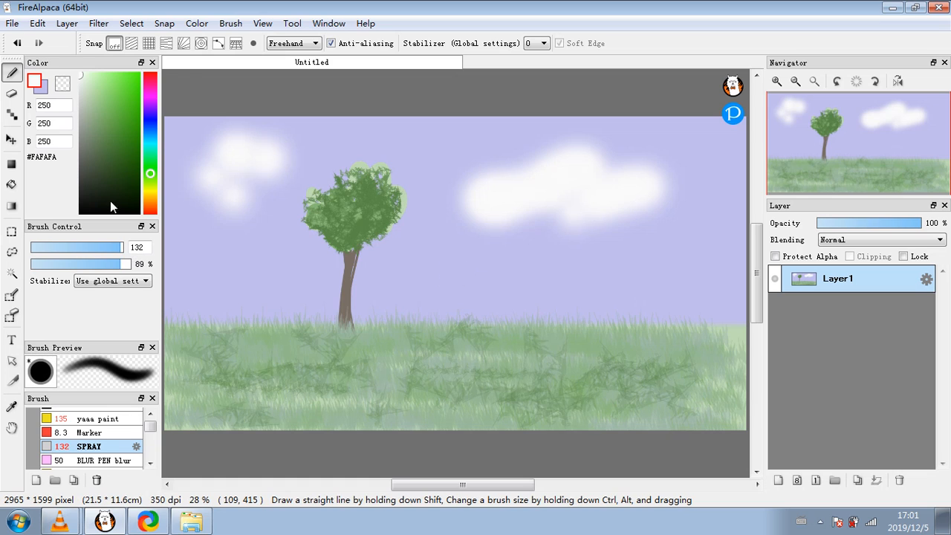
{"action": "left_click", "coordinate": [147, 189]}
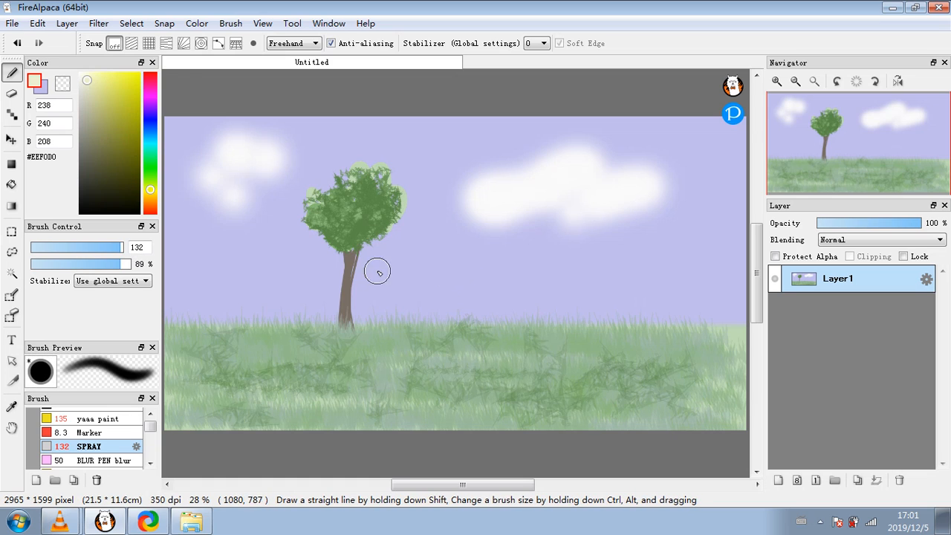
{"action": "left_click", "coordinate": [364, 246]}
{"action": "left_click_drag", "start_coordinate": [118, 248], "coordinate": [167, 248]}
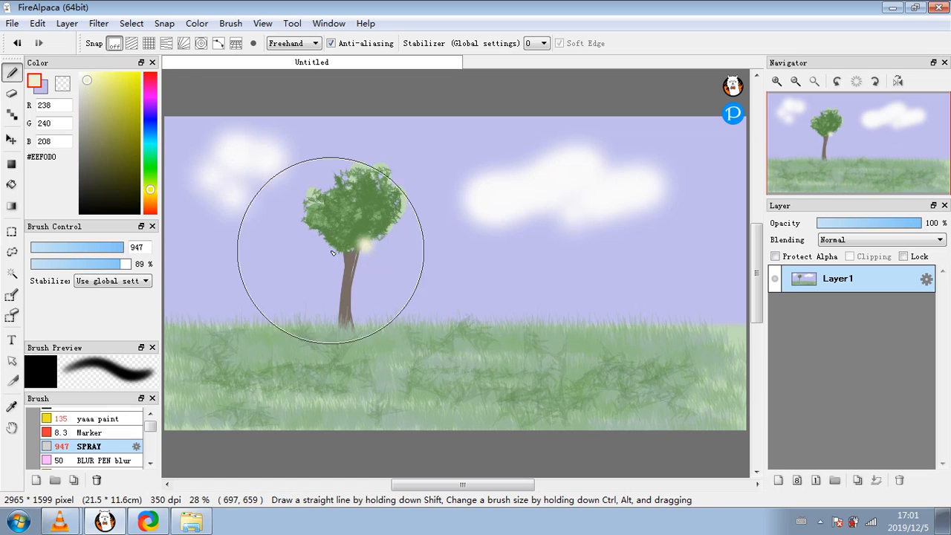
{"action": "left_click", "coordinate": [397, 247]}
- Add a small near-white #F8F8F8 sun spot within the glow beside the trunk at brush size 84
{"action": "left_click", "coordinate": [86, 85]}
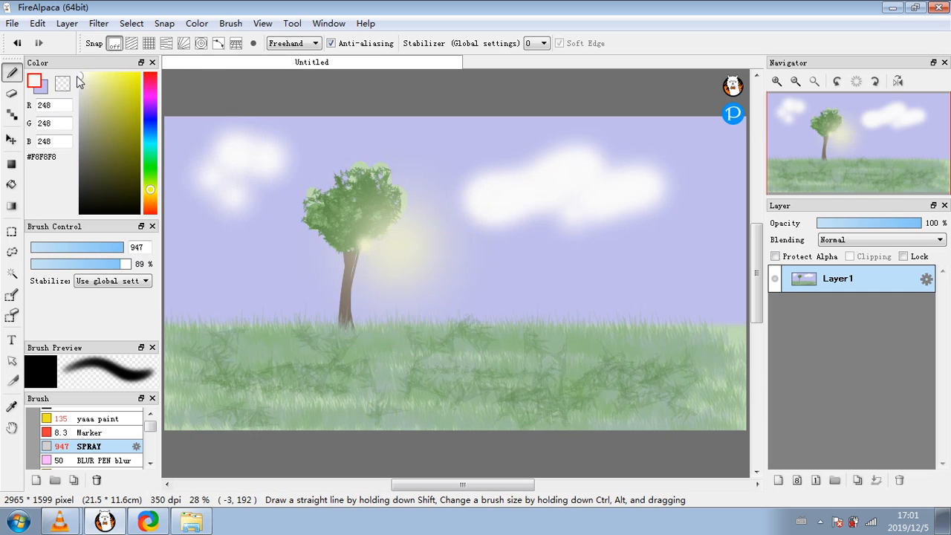
{"action": "left_click_drag", "start_coordinate": [117, 252], "coordinate": [110, 251]}
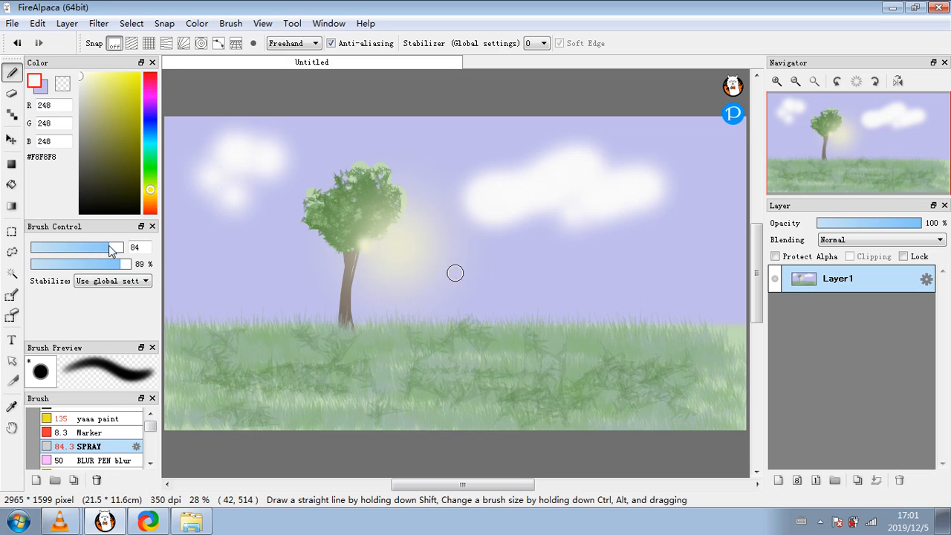
{"action": "left_click", "coordinate": [387, 249]}
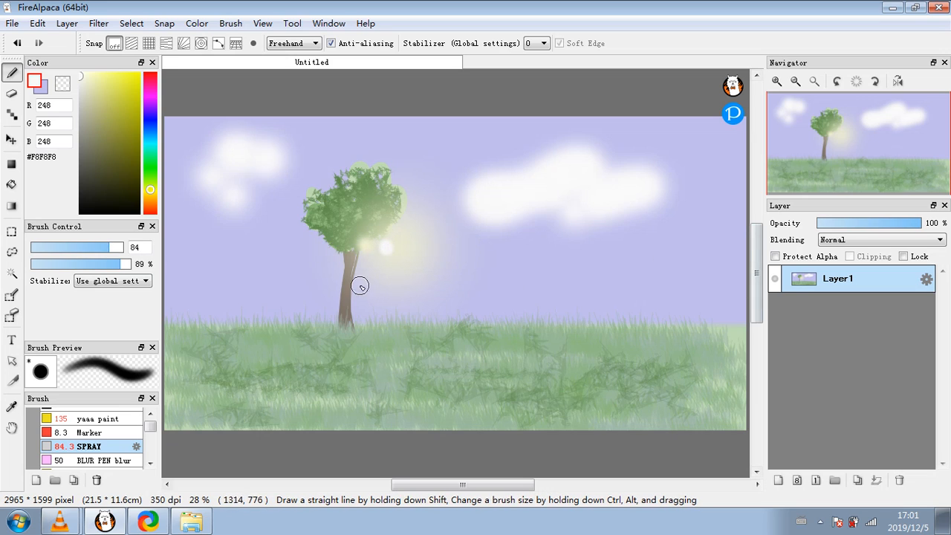
- Spread the #F8F8F8 sun glow over the tree crown and sky with SPRAY at 41% opacity, using brush sizes 207 and 2000
{"action": "left_click_drag", "start_coordinate": [110, 252], "coordinate": [125, 248]}
{"action": "left_click", "coordinate": [72, 263]}
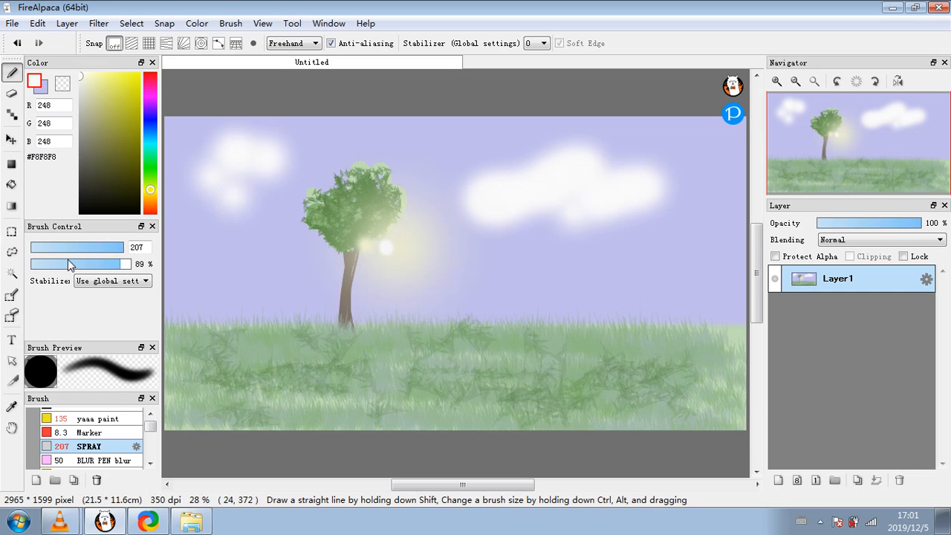
{"action": "mouse_move", "coordinate": [392, 249]}
{"action": "left_mouse_down"}
{"action": "mouse_move", "coordinate": [411, 222]}
{"action": "mouse_move", "coordinate": [396, 217]}
{"action": "mouse_move", "coordinate": [409, 196]}
{"action": "mouse_move", "coordinate": [398, 231]}
{"action": "left_mouse_up"}
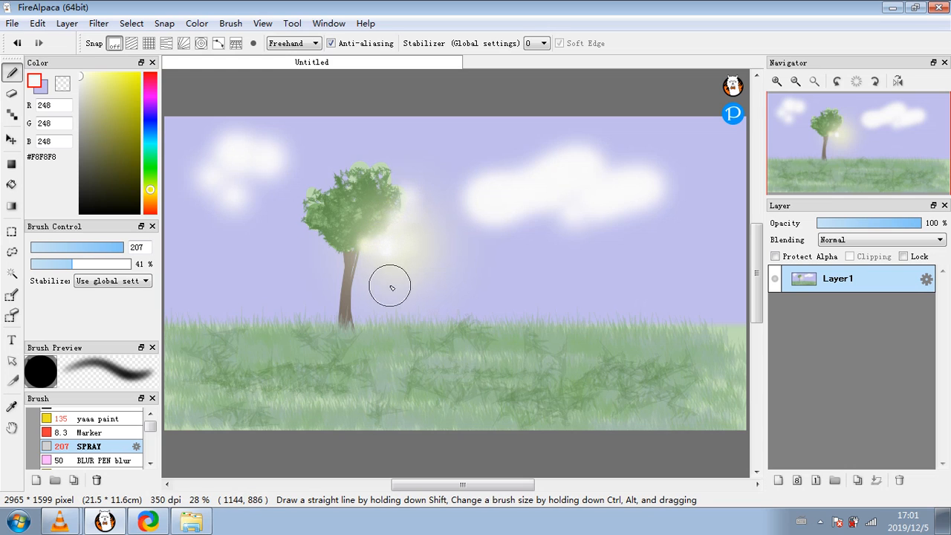
{"action": "mouse_move", "coordinate": [108, 248]}
{"action": "left_mouse_down"}
{"action": "mouse_move", "coordinate": [344, 219]}
{"action": "mouse_move", "coordinate": [283, 257]}
{"action": "mouse_move", "coordinate": [227, 231]}
{"action": "mouse_move", "coordinate": [452, 271]}
{"action": "mouse_move", "coordinate": [584, 264]}
{"action": "mouse_move", "coordinate": [708, 288]}
{"action": "left_mouse_up"}
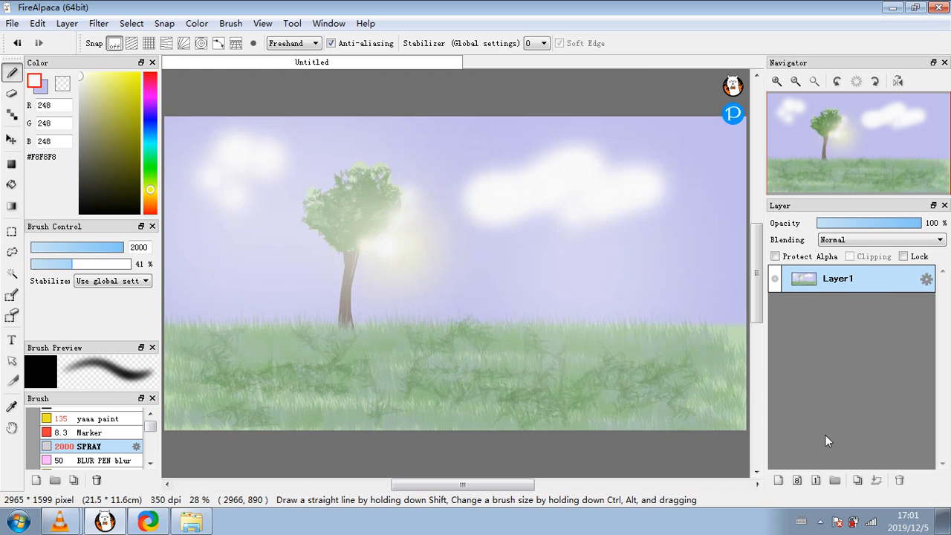
- Apply Levels to the painting, raising the black input point and slightly lowering the white input point for stronger contrast
{"action": "left_click", "coordinate": [98, 23]}
{"action": "left_click", "coordinate": [107, 40]}
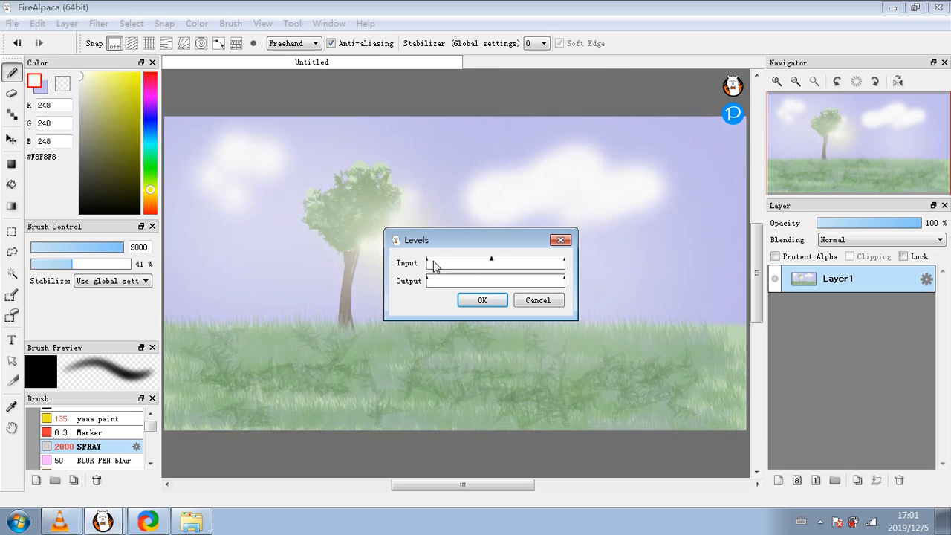
{"action": "left_click_drag", "start_coordinate": [434, 264], "coordinate": [468, 262]}
{"action": "left_click_drag", "start_coordinate": [554, 264], "coordinate": [558, 262]}
{"action": "left_click", "coordinate": [497, 303]}
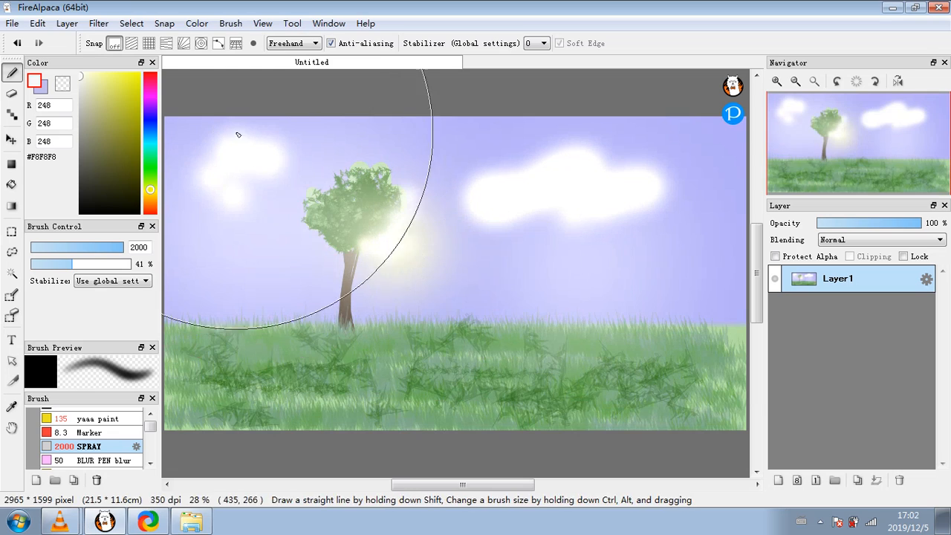
- Apply a Tone Curve to the painting, bending the curve slightly to darken and deepen the sky and grass
{"action": "left_click", "coordinate": [98, 23]}
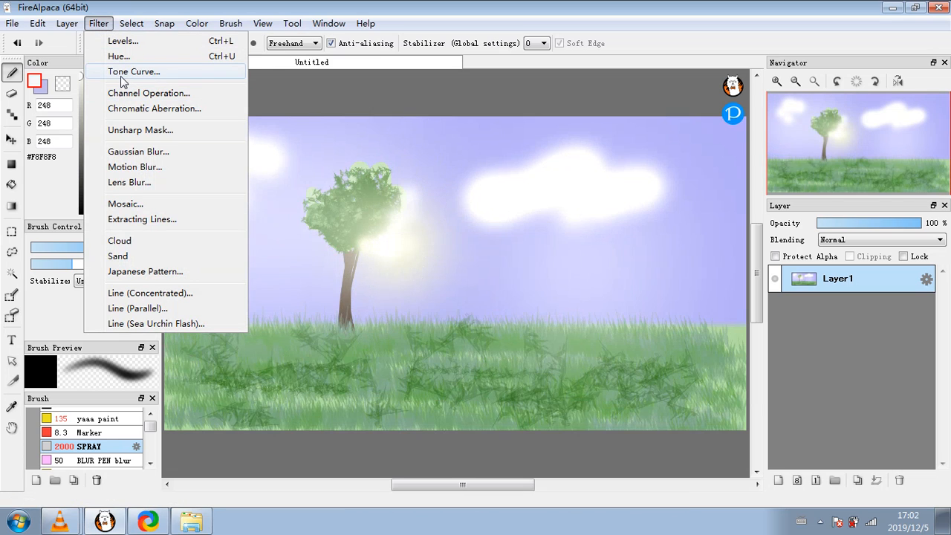
{"action": "left_click", "coordinate": [124, 77]}
{"action": "left_click_drag", "start_coordinate": [498, 253], "coordinate": [489, 257]}
{"action": "left_click", "coordinate": [514, 373]}
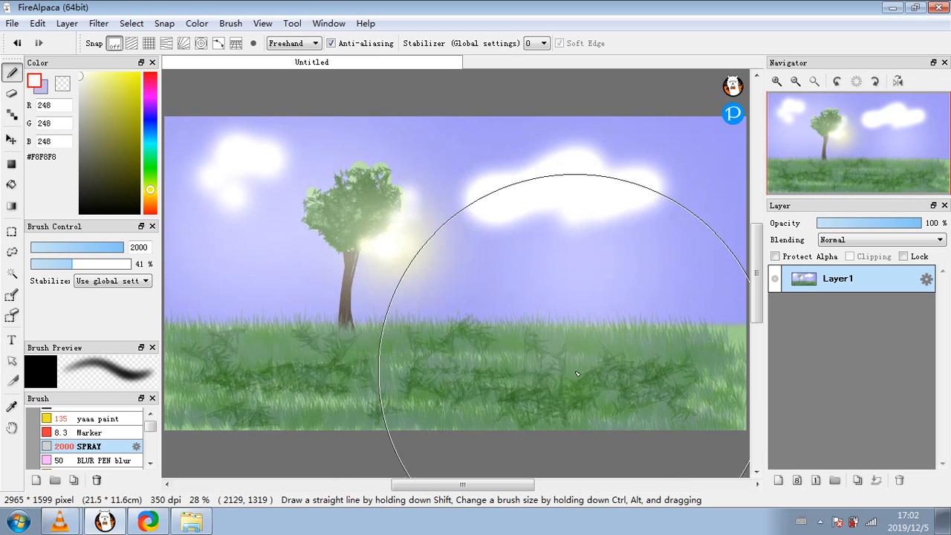
- Set the SPRAY brush to size 29 and 87% opacity, and switch to the PEN brush
{"action": "left_click", "coordinate": [131, 23]}
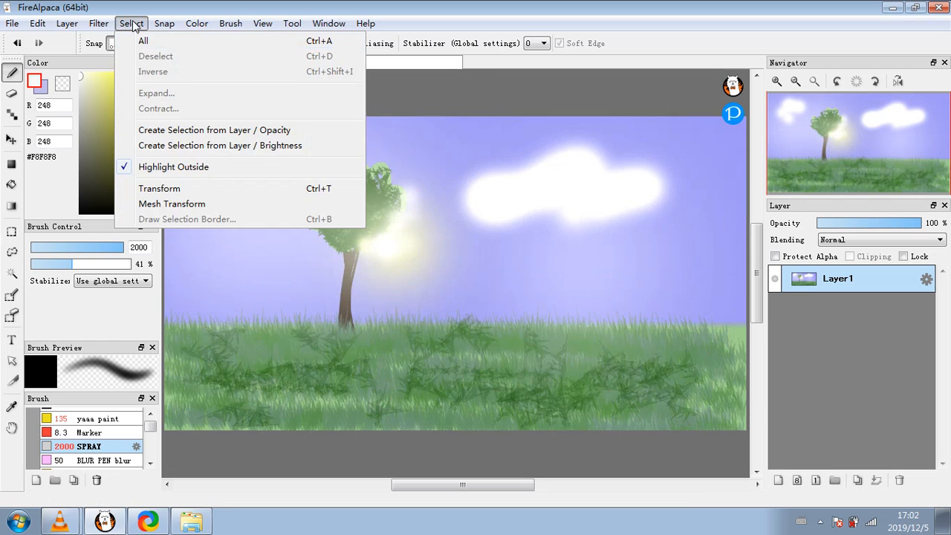
{"action": "left_click", "coordinate": [131, 23]}
{"action": "left_click_drag", "start_coordinate": [120, 247], "coordinate": [81, 248]}
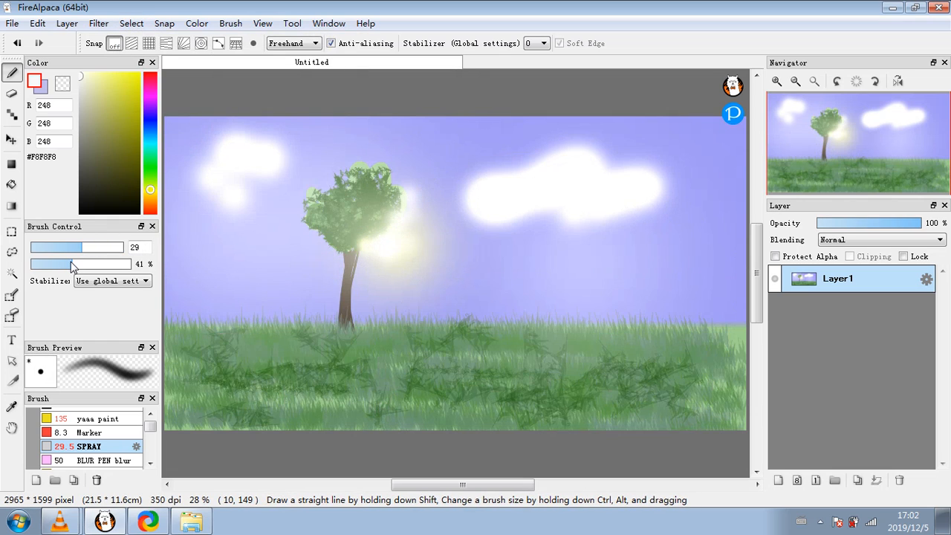
{"action": "left_click", "coordinate": [119, 263]}
{"action": "scroll", "coordinate": [112, 430], "scroll_direction": "up", "scroll_amount": 2}
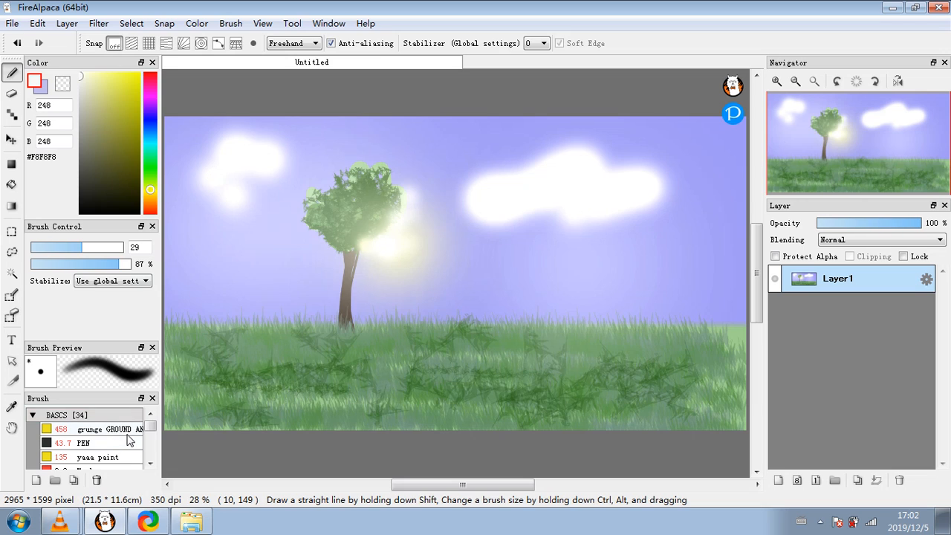
{"action": "left_click", "coordinate": [126, 442]}
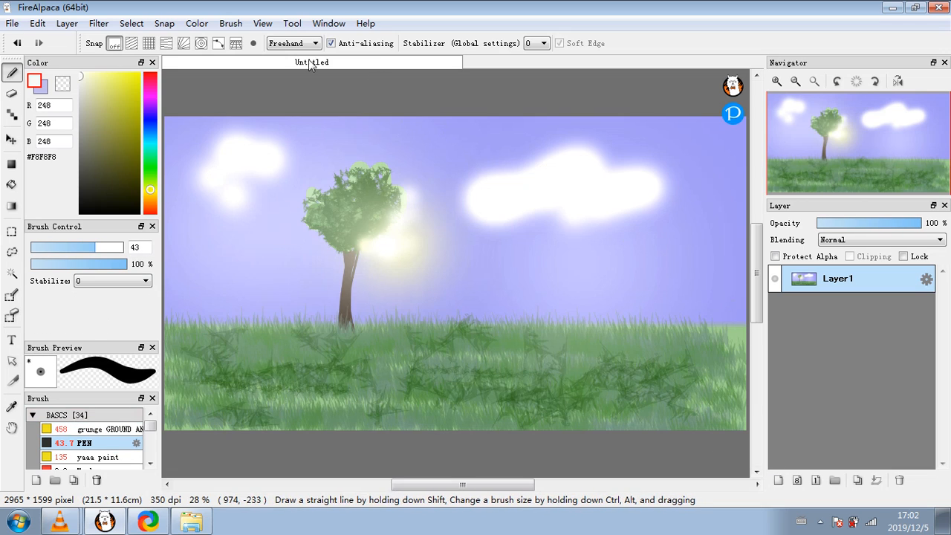
- Turn on 3D Perspective snapping and add a 3D perspective to the painting
{"action": "left_click", "coordinate": [236, 45]}
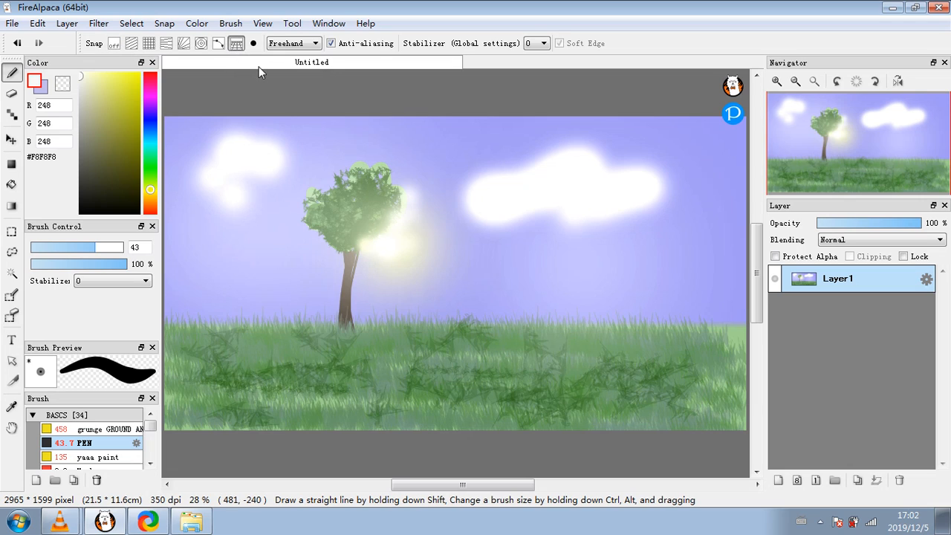
{"action": "left_click", "coordinate": [132, 24]}
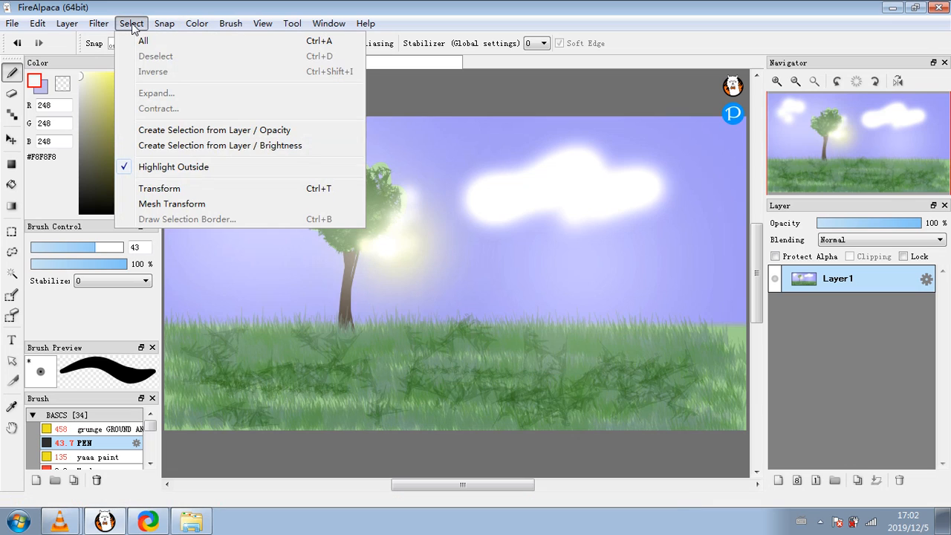
{"action": "mouse_move", "coordinate": [164, 24]}
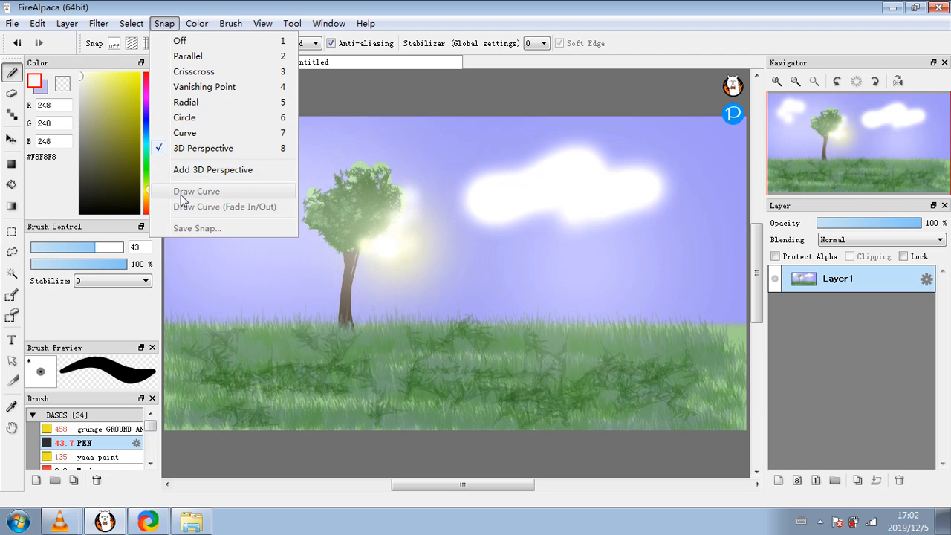
{"action": "left_click", "coordinate": [201, 170]}
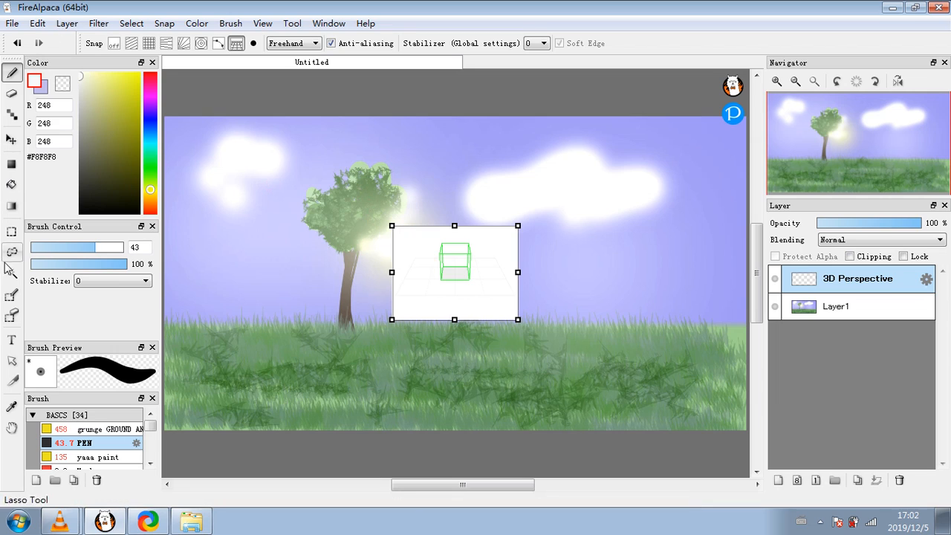
- Stretch the 3D perspective frame from its opposite corners to cover nearly the whole canvas
{"action": "left_click", "coordinate": [12, 361]}
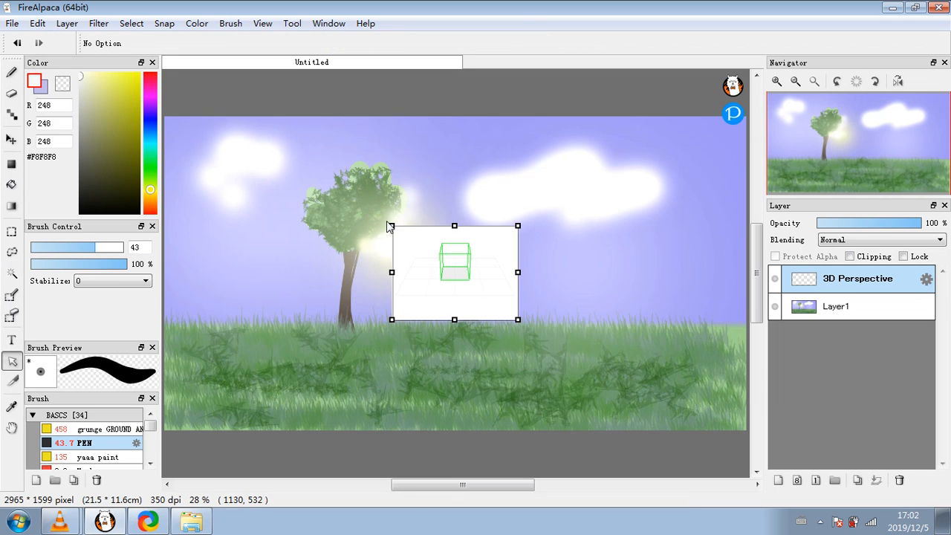
{"action": "left_click_drag", "start_coordinate": [389, 226], "coordinate": [163, 115]}
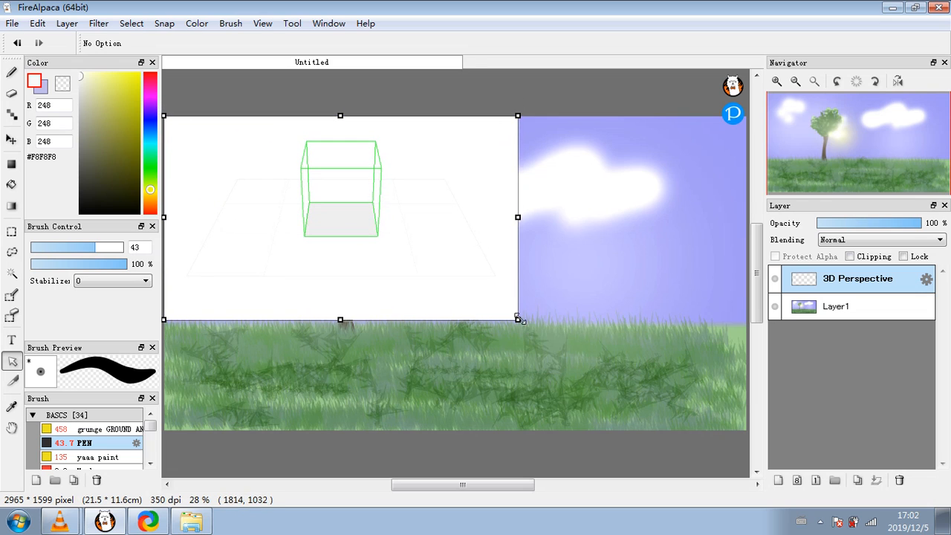
{"action": "left_click_drag", "start_coordinate": [518, 320], "coordinate": [748, 428]}
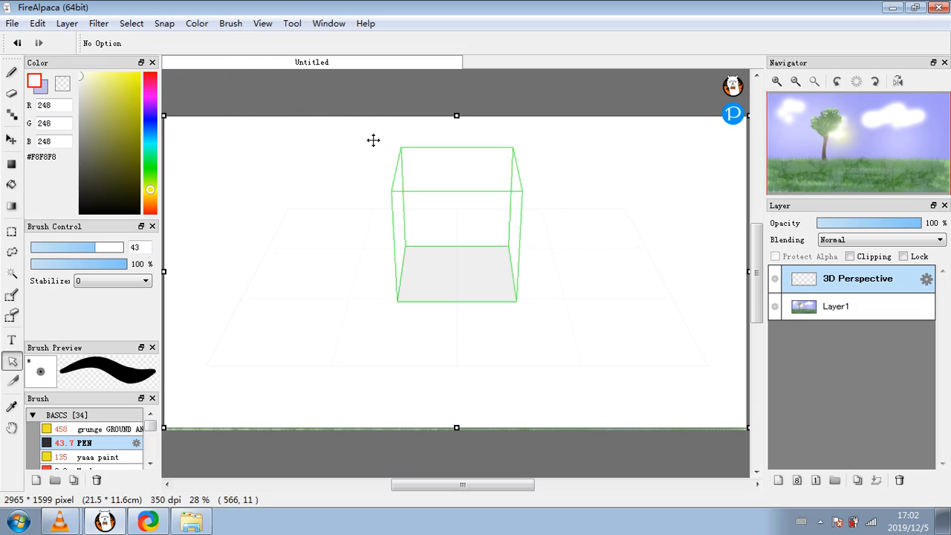
- Open the 3D perspective for editing, hide the painting behind it, and orbit and zoom out the camera to a low viewpoint
{"action": "double_click", "coordinate": [850, 283]}
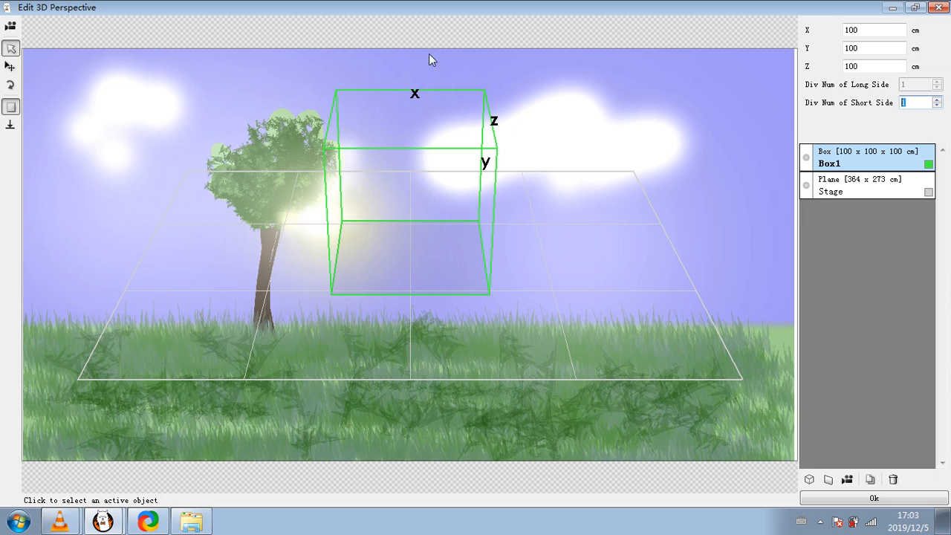
{"action": "left_click", "coordinate": [11, 107]}
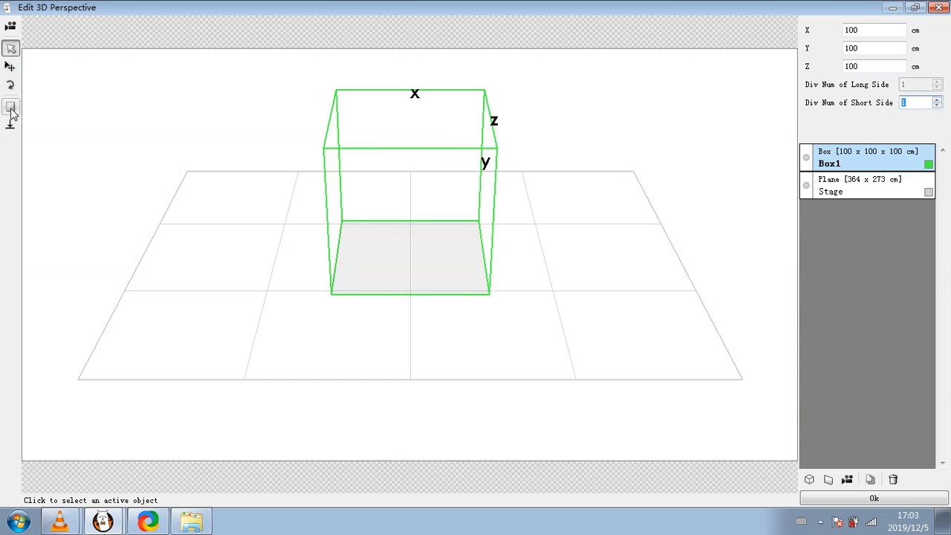
{"action": "left_click", "coordinate": [11, 27]}
{"action": "left_click_drag", "start_coordinate": [365, 208], "coordinate": [426, 221]}
{"action": "scroll", "coordinate": [456, 232], "scroll_direction": "down", "scroll_amount": 5}
{"action": "left_click", "coordinate": [421, 215]}
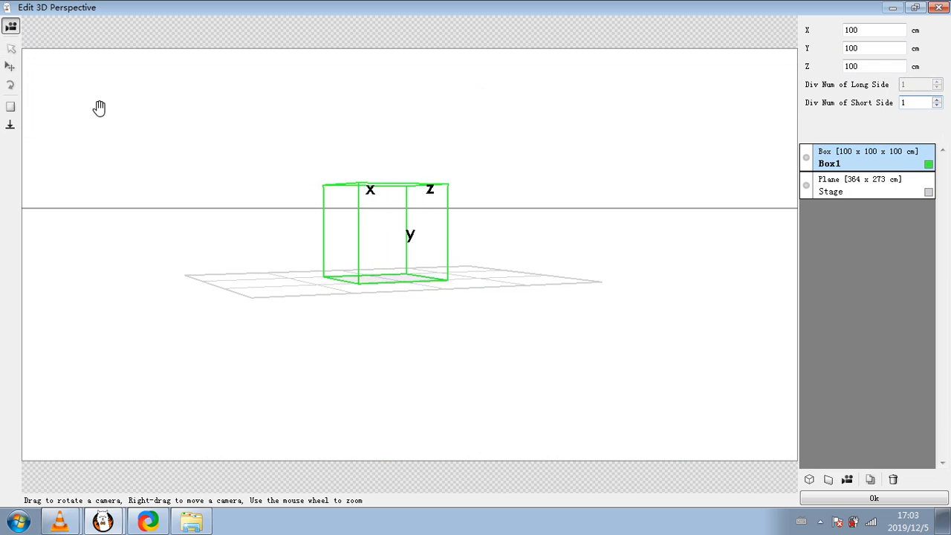
- Show the painting behind the perspective and adjust the camera so the horizon sits near the grass line with the box beside the tree
{"action": "left_click", "coordinate": [12, 108]}
{"action": "left_click_drag", "start_coordinate": [334, 267], "coordinate": [408, 339]}
{"action": "scroll", "coordinate": [375, 342], "scroll_direction": "up", "scroll_amount": 4}
{"action": "left_click", "coordinate": [278, 345]}
{"action": "mouse_move", "coordinate": [408, 340]}
{"action": "left_mouse_down"}
{"action": "mouse_move", "coordinate": [399, 344]}
{"action": "mouse_move", "coordinate": [401, 335]}
{"action": "left_mouse_up"}
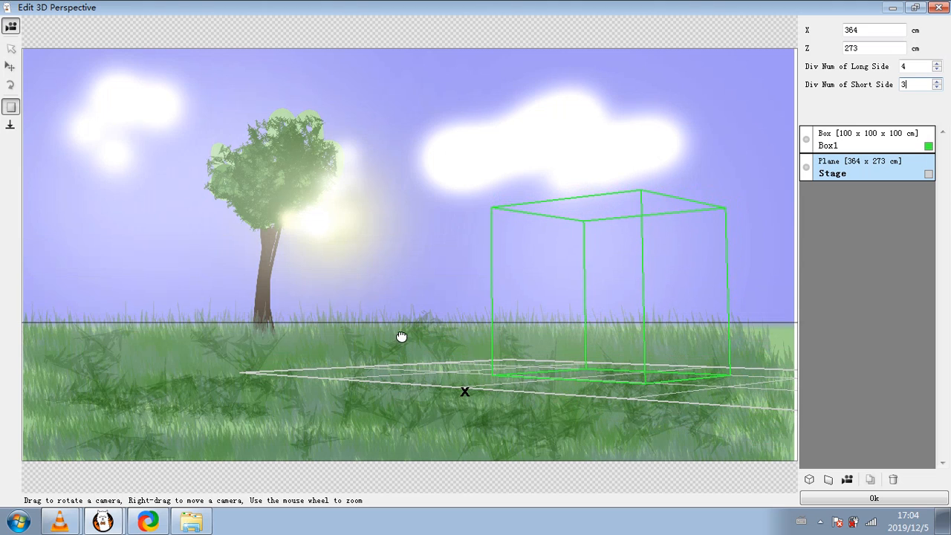
{"action": "left_click_drag", "start_coordinate": [478, 329], "coordinate": [453, 331]}
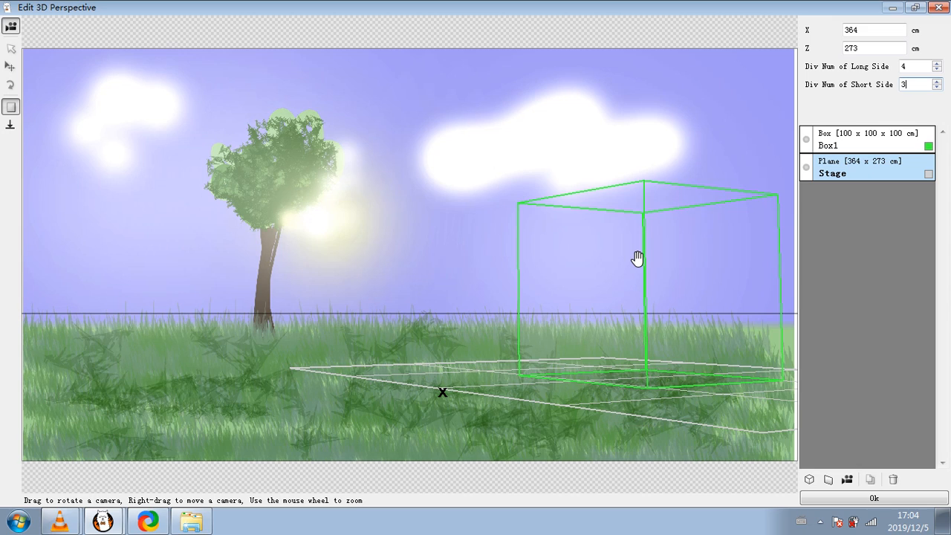
- Try dividing the short side of Box1 into 3 parts and restore it to 1
{"action": "left_click", "coordinate": [860, 142]}
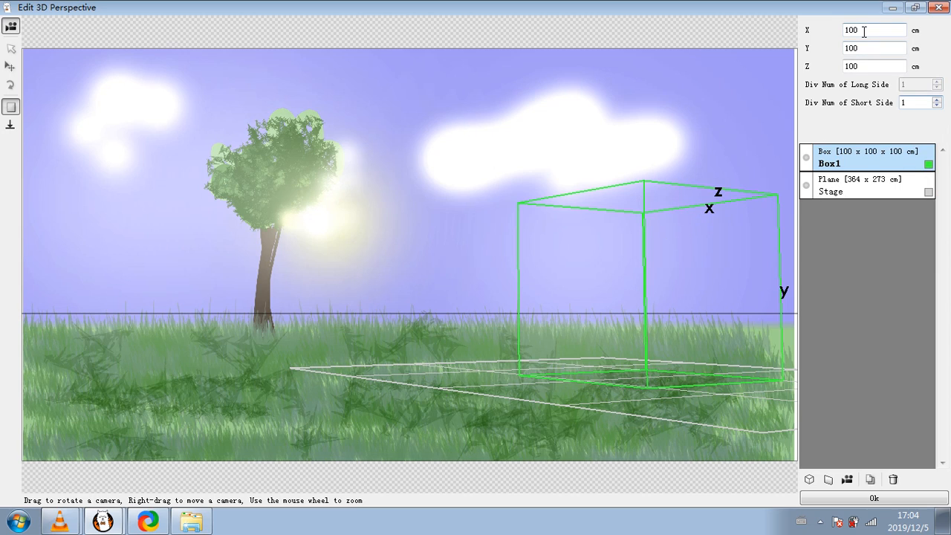
{"action": "left_click", "coordinate": [936, 100]}
{"action": "left_click", "coordinate": [936, 100]}
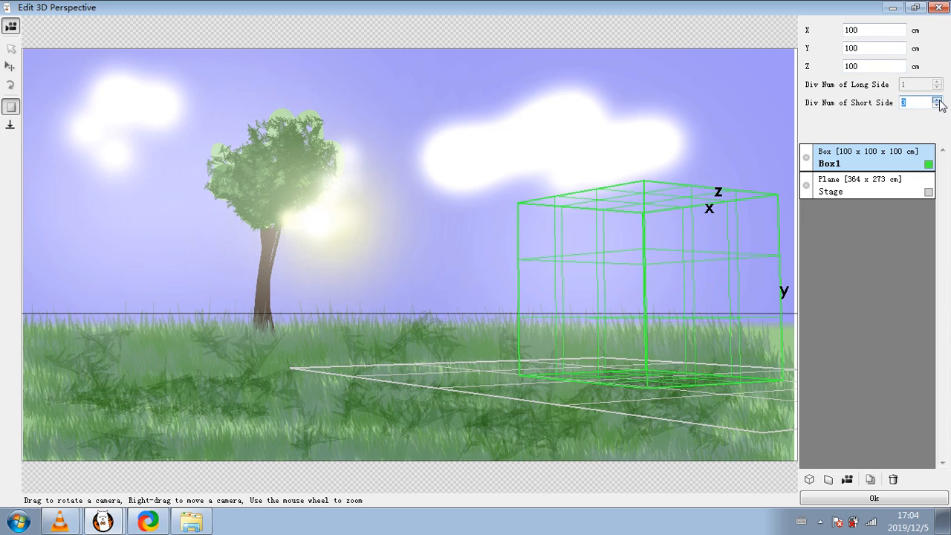
{"action": "left_click", "coordinate": [936, 105]}
{"action": "left_click", "coordinate": [937, 106]}
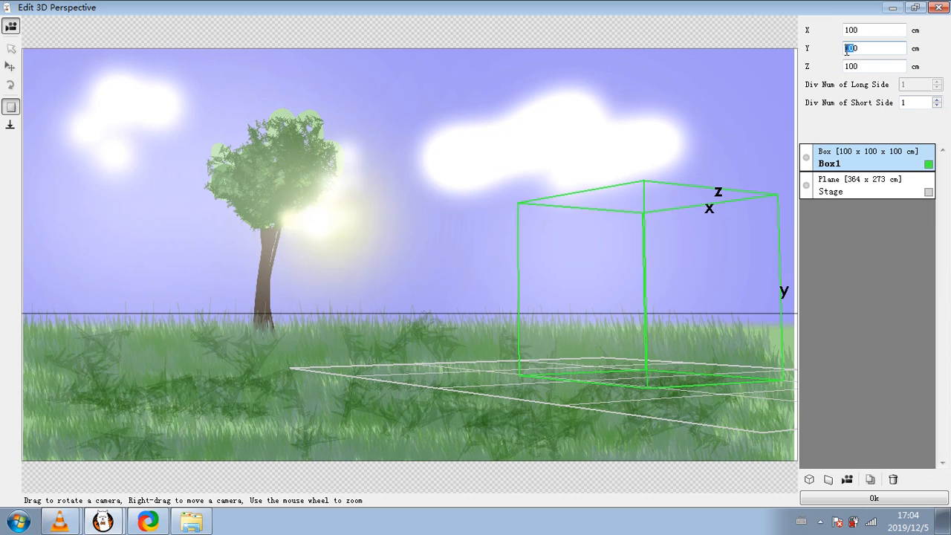
- Set the Y dimension of Box1 to 400 cm and zoom the camera out to fit more of the tall box
{"action": "type", "text": "400"}
{"action": "scroll", "coordinate": [670, 204], "scroll_direction": "up", "scroll_amount": 1}
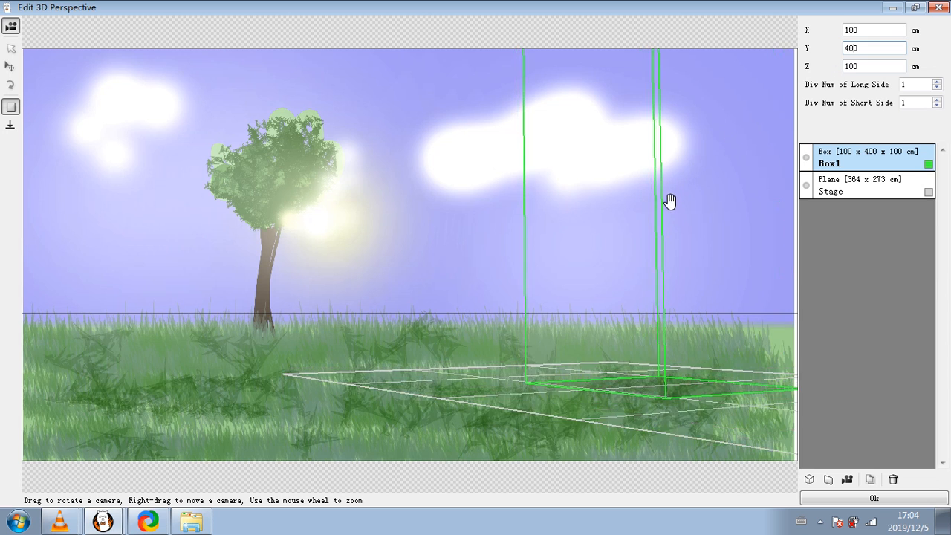
{"action": "scroll", "coordinate": [670, 204], "scroll_direction": "down", "scroll_amount": 12}
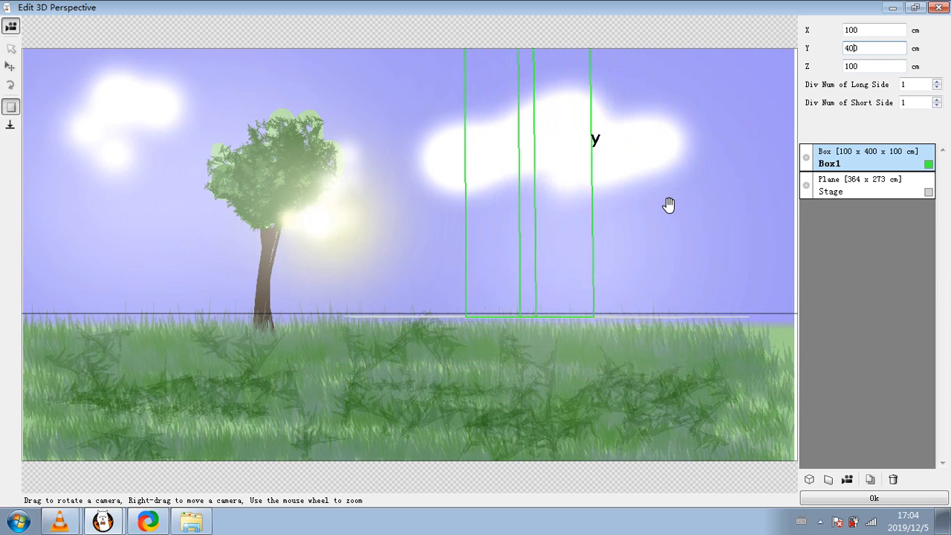
{"action": "scroll", "coordinate": [668, 206], "scroll_direction": "down", "scroll_amount": 6}
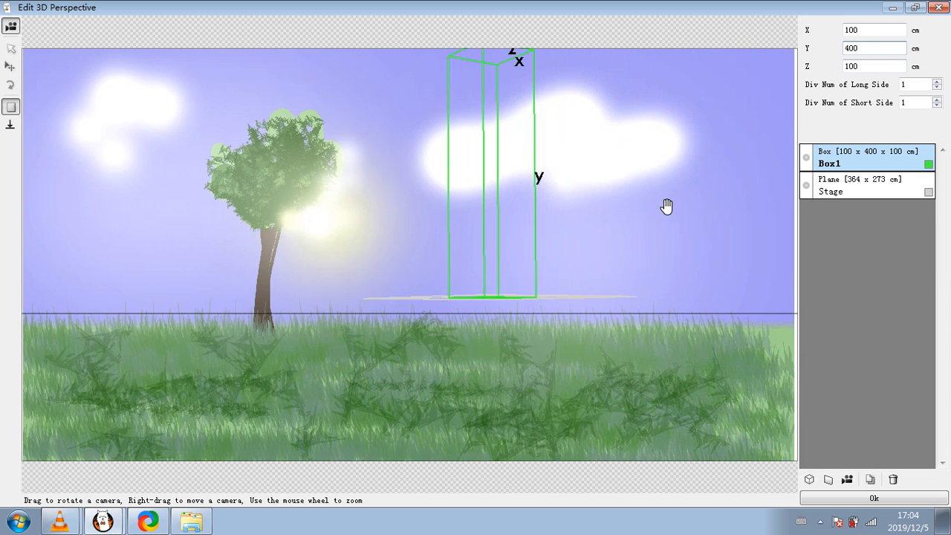
- Orbit and zoom the camera to align the horizon with the grass line and stand the tall box on the meadow's right side
{"action": "left_click_drag", "start_coordinate": [653, 208], "coordinate": [674, 224]}
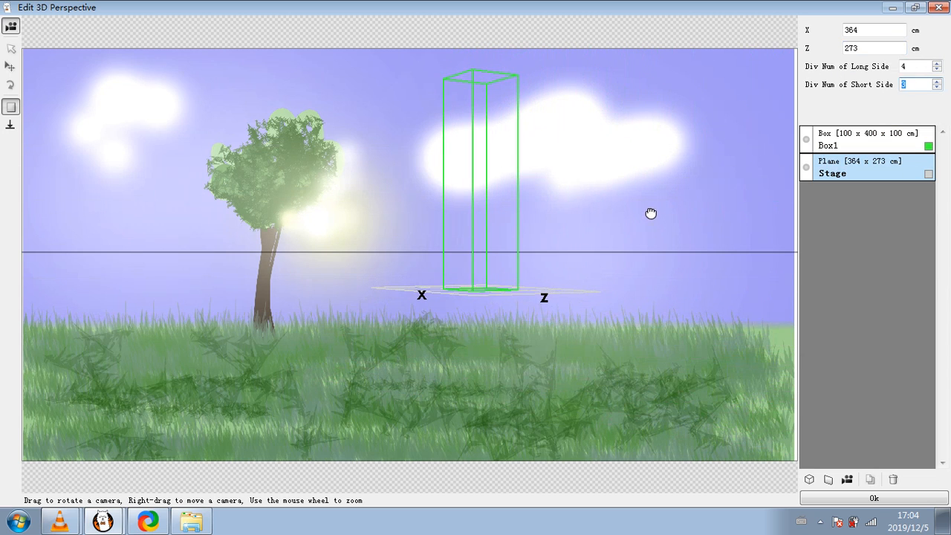
{"action": "scroll", "coordinate": [651, 223], "scroll_direction": "up", "scroll_amount": 6}
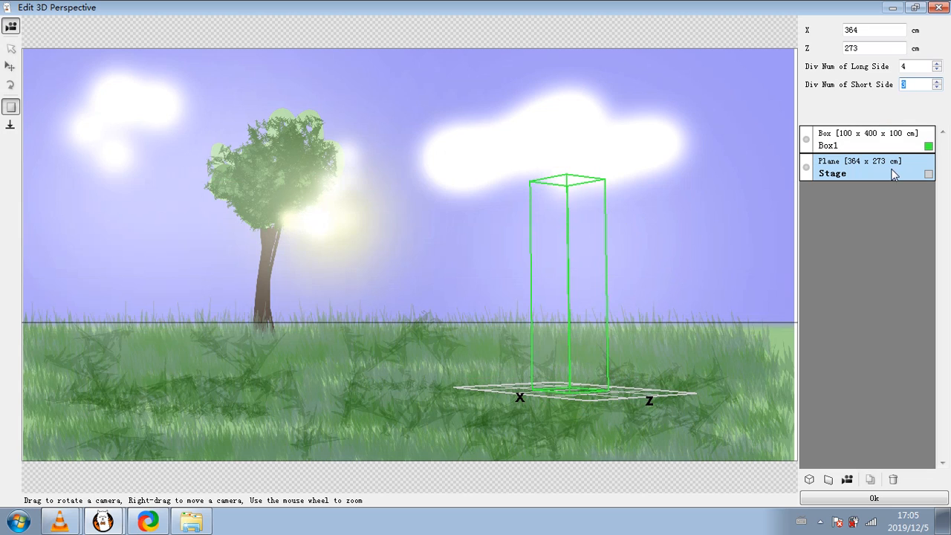
{"action": "left_click_drag", "start_coordinate": [735, 216], "coordinate": [720, 239]}
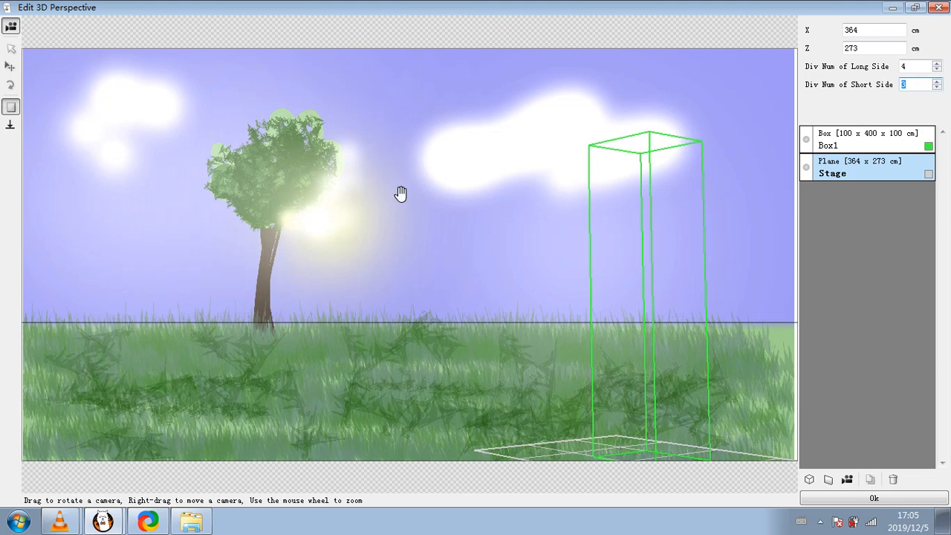
- Select Box1 and move it back and leftward on the grass, below the large cloud
{"action": "left_click", "coordinate": [10, 67]}
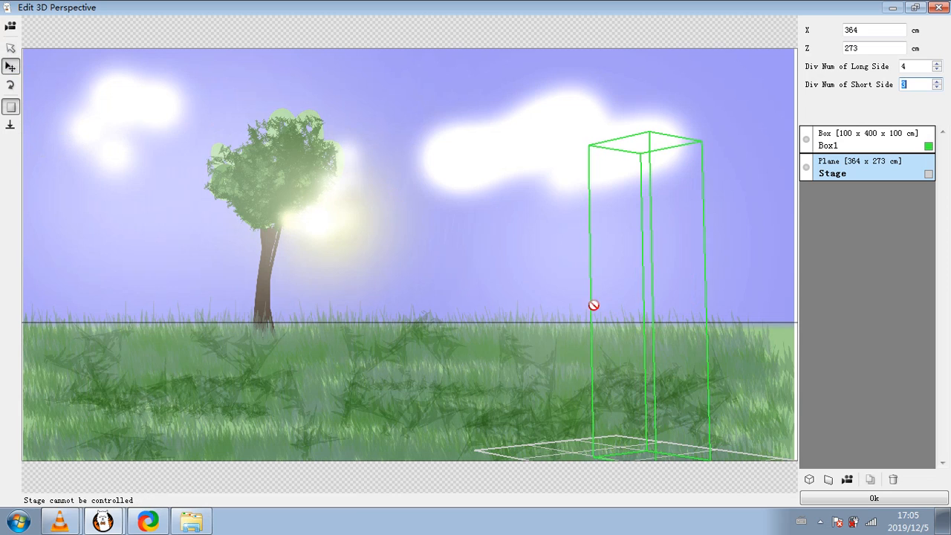
{"action": "left_click", "coordinate": [845, 148]}
{"action": "left_click_drag", "start_coordinate": [713, 380], "coordinate": [522, 362]}
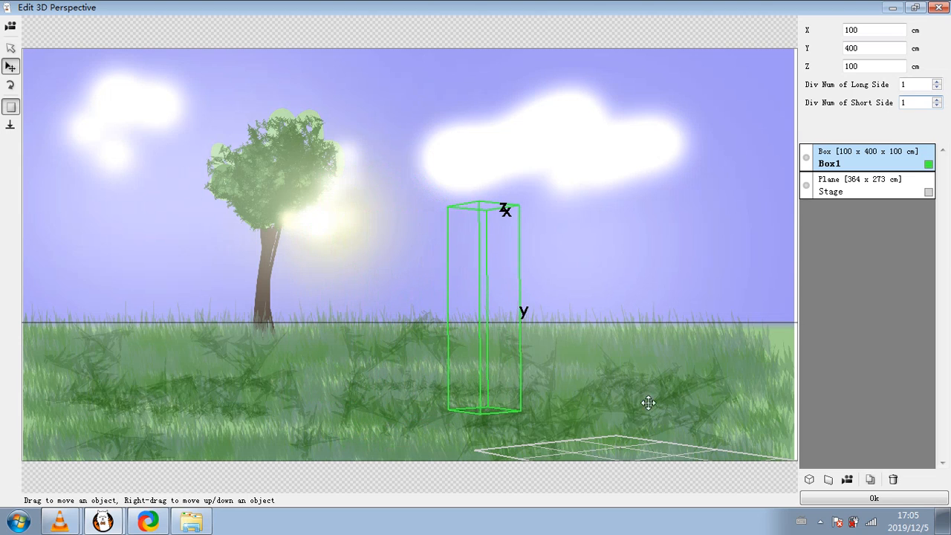
- Duplicate the tall box and move one of the two boxes forward in front of the tree
{"action": "left_click", "coordinate": [870, 479]}
{"action": "left_click_drag", "start_coordinate": [665, 293], "coordinate": [547, 262]}
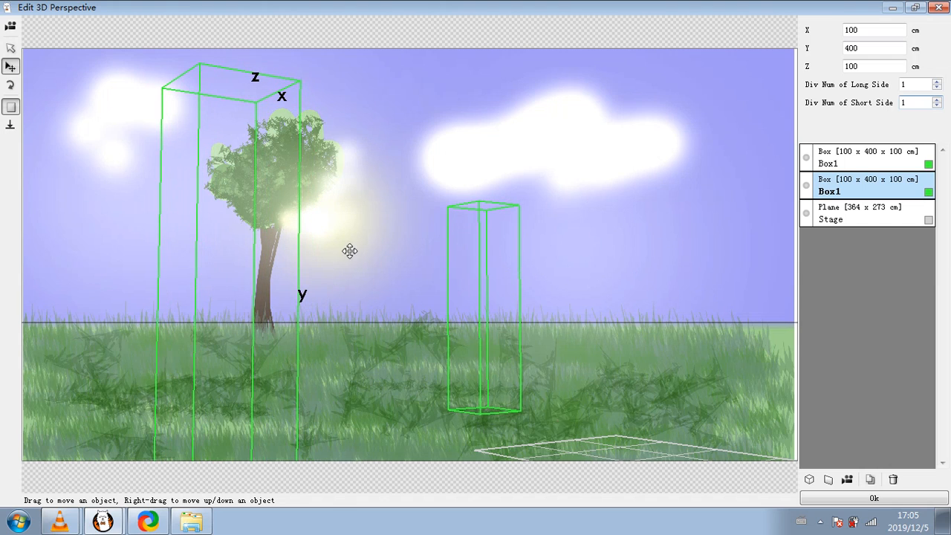
- Apply the 3D perspective setup containing the two tall boxes to the canvas
{"action": "left_click", "coordinate": [14, 110]}
{"action": "left_click", "coordinate": [14, 111]}
{"action": "left_click", "coordinate": [870, 498]}
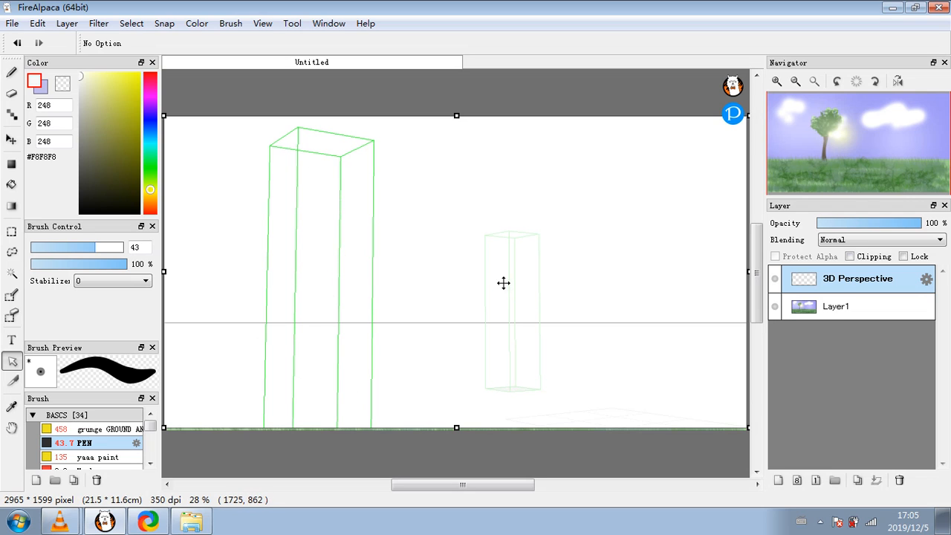
- Reopen the 3D perspective settings, make the smaller box below the large cloud the active object, and apply
{"action": "double_click", "coordinate": [846, 287]}
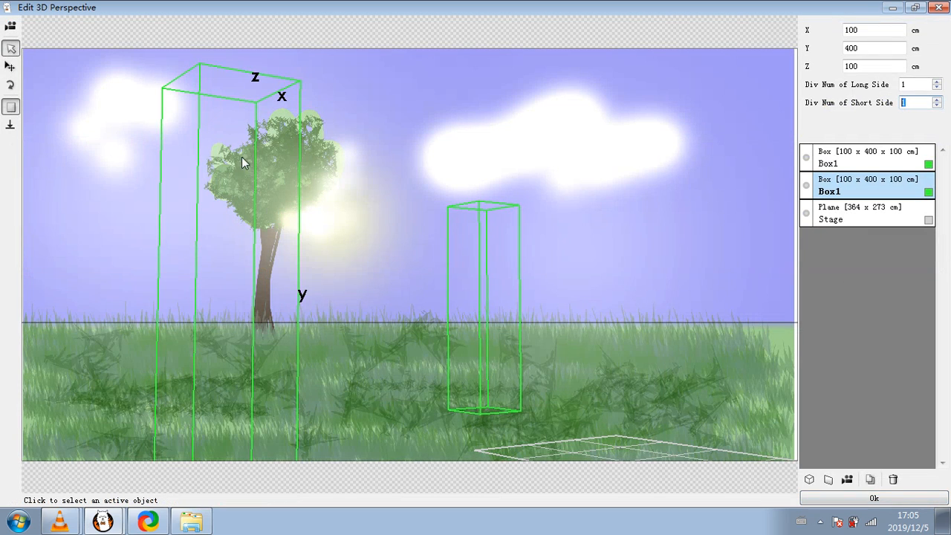
{"action": "left_click", "coordinate": [857, 162]}
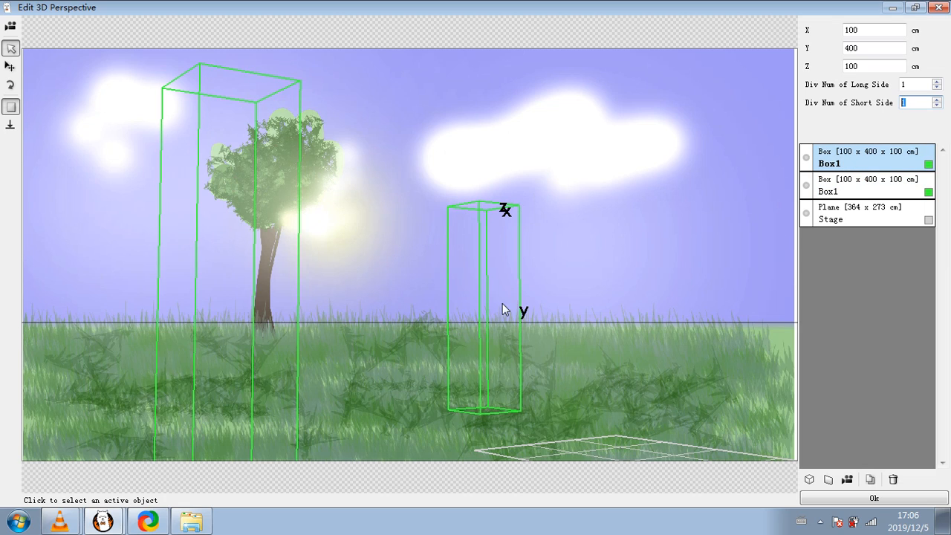
{"action": "left_click", "coordinate": [886, 212]}
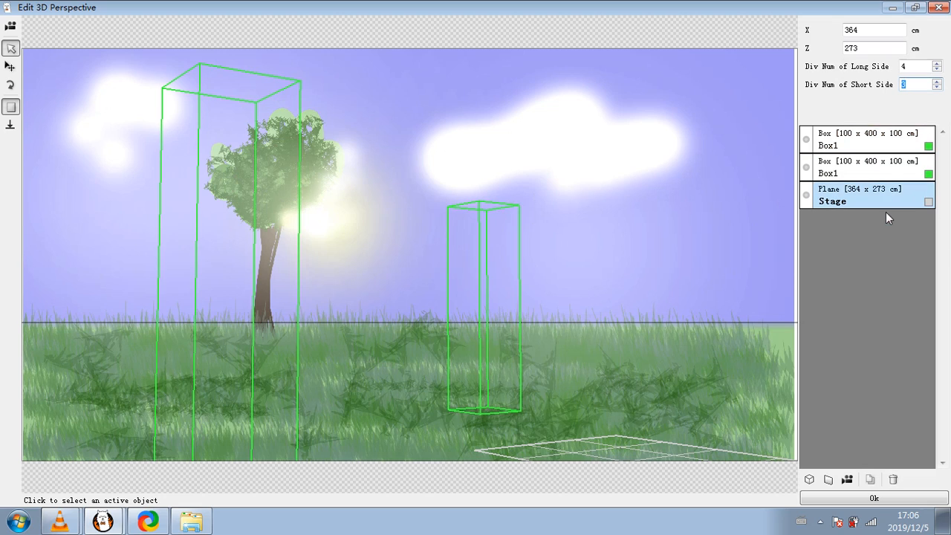
{"action": "left_click", "coordinate": [873, 168]}
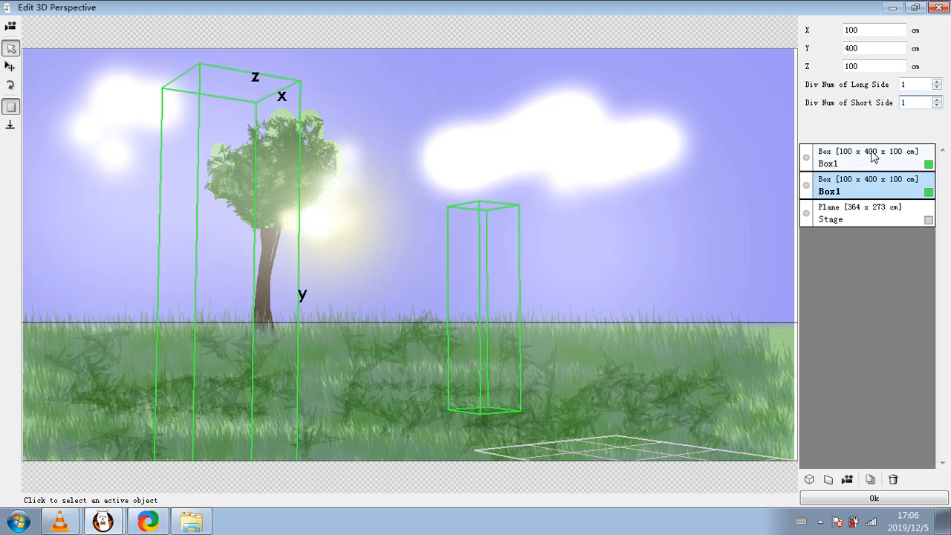
{"action": "left_click", "coordinate": [871, 155]}
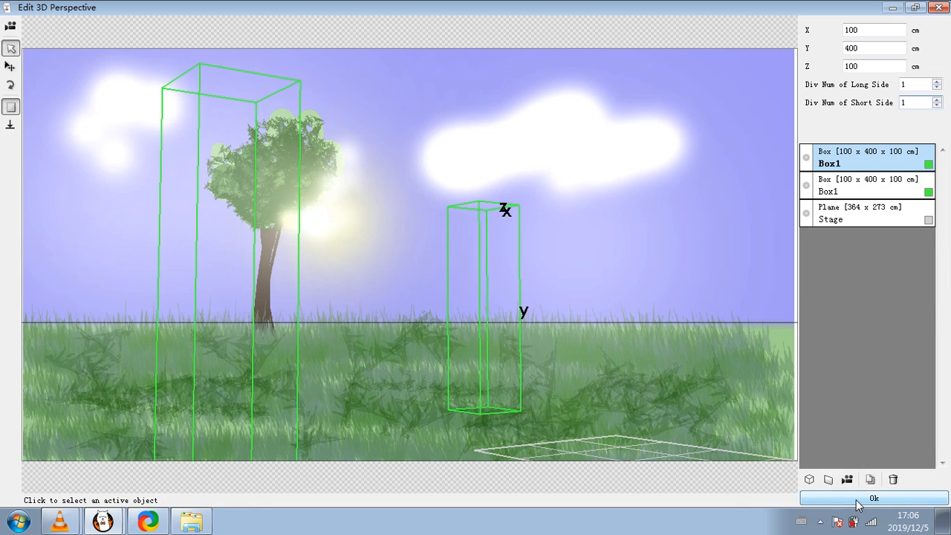
{"action": "left_click", "coordinate": [858, 502]}
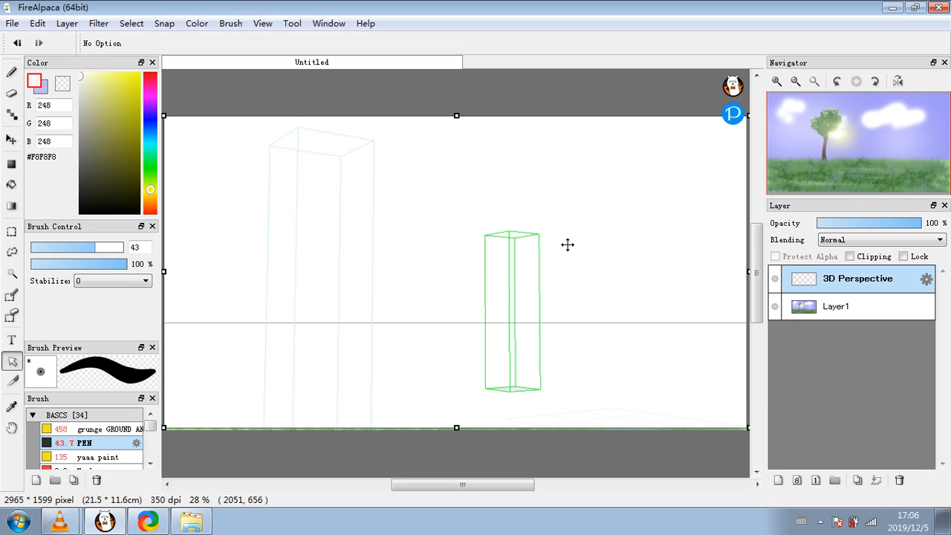
- Add a new layer above 3D Perspective and set the Pen colour to black (#000000)
{"action": "left_click", "coordinate": [778, 480]}
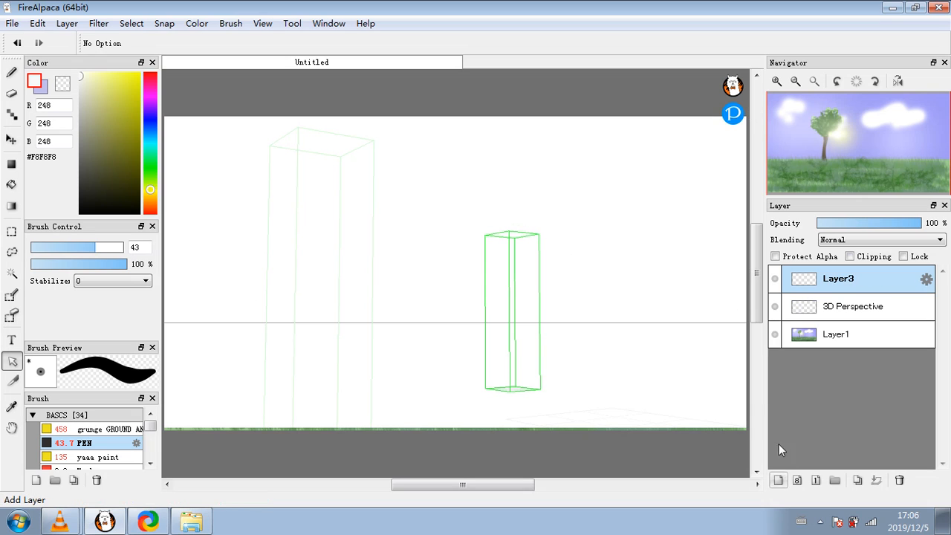
{"action": "left_click", "coordinate": [11, 72]}
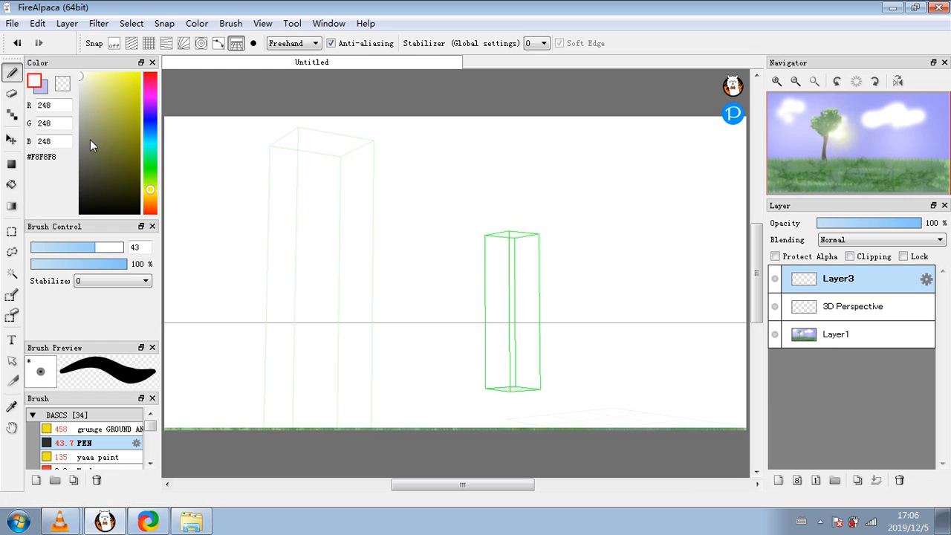
{"action": "left_click_drag", "start_coordinate": [90, 139], "coordinate": [55, 243]}
- Draw many straight black test strokes across the canvas, snapped to the perspective directions of the active box
{"action": "left_click_drag", "start_coordinate": [428, 219], "coordinate": [610, 238]}
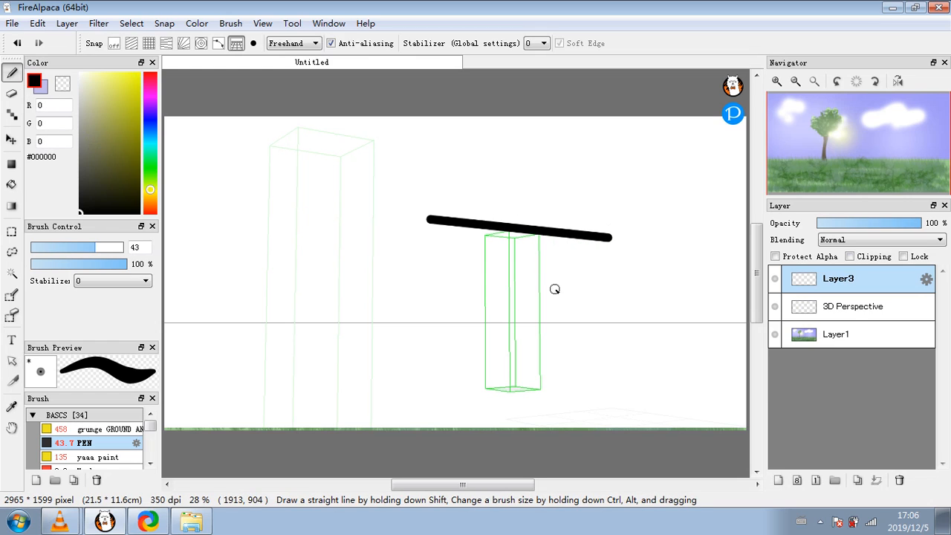
{"action": "left_click_drag", "start_coordinate": [557, 288], "coordinate": [346, 280]}
{"action": "left_click_drag", "start_coordinate": [487, 343], "coordinate": [584, 342]}
{"action": "left_click_drag", "start_coordinate": [535, 369], "coordinate": [373, 376]}
{"action": "left_click_drag", "start_coordinate": [448, 351], "coordinate": [269, 339]}
{"action": "left_click_drag", "start_coordinate": [386, 301], "coordinate": [268, 298]}
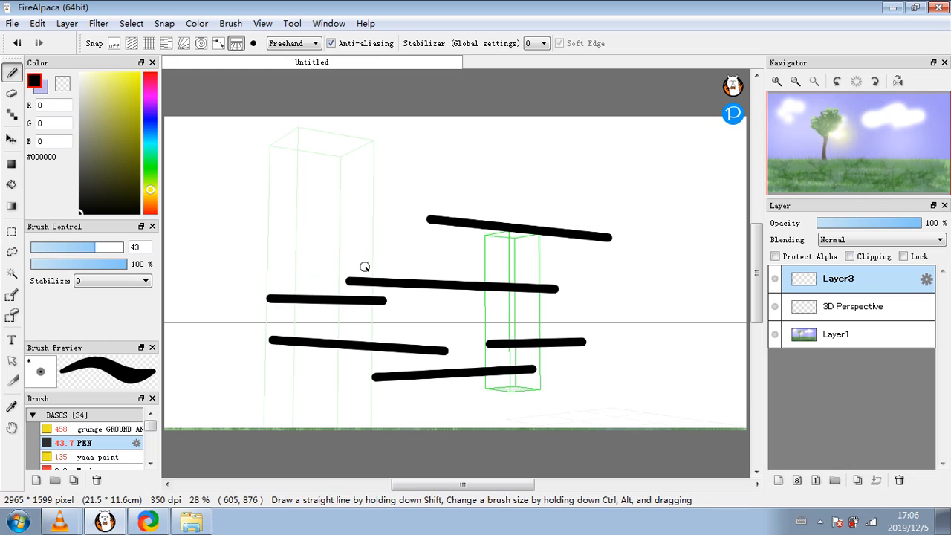
{"action": "left_click_drag", "start_coordinate": [369, 264], "coordinate": [209, 255]}
{"action": "left_click_drag", "start_coordinate": [362, 246], "coordinate": [244, 239]}
{"action": "left_click_drag", "start_coordinate": [412, 266], "coordinate": [185, 253]}
{"action": "left_click_drag", "start_coordinate": [240, 319], "coordinate": [398, 317]}
{"action": "mouse_move", "coordinate": [284, 118]}
{"action": "left_mouse_down"}
{"action": "mouse_move", "coordinate": [421, 143]}
{"action": "mouse_move", "coordinate": [374, 265]}
{"action": "mouse_move", "coordinate": [373, 354]}
{"action": "mouse_move", "coordinate": [295, 330]}
{"action": "left_mouse_up"}
{"action": "left_click_drag", "start_coordinate": [509, 248], "coordinate": [511, 429]}
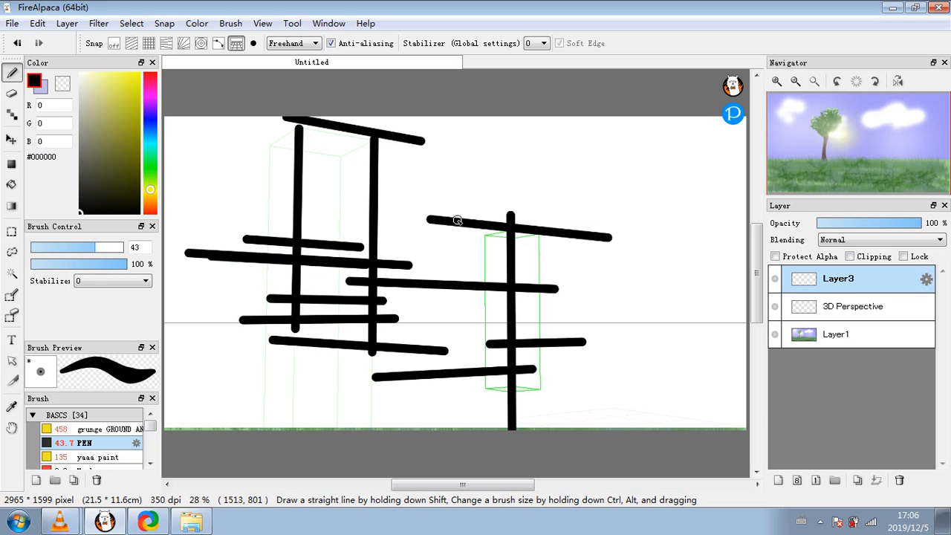
{"action": "left_click_drag", "start_coordinate": [452, 206], "coordinate": [452, 430]}
{"action": "left_click_drag", "start_coordinate": [378, 276], "coordinate": [378, 379]}
{"action": "left_click_drag", "start_coordinate": [308, 354], "coordinate": [396, 362]}
{"action": "left_click_drag", "start_coordinate": [268, 382], "coordinate": [498, 429]}
{"action": "left_click_drag", "start_coordinate": [311, 171], "coordinate": [546, 202]}
{"action": "left_click_drag", "start_coordinate": [535, 369], "coordinate": [269, 382]}
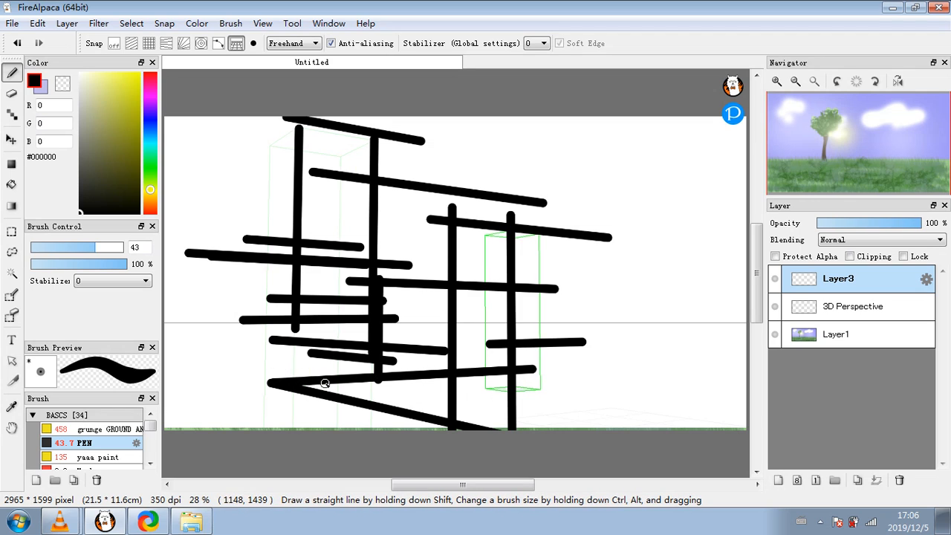
{"action": "left_click_drag", "start_coordinate": [239, 348], "coordinate": [472, 375]}
{"action": "left_click_drag", "start_coordinate": [225, 266], "coordinate": [403, 276]}
{"action": "left_click_drag", "start_coordinate": [305, 245], "coordinate": [550, 262]}
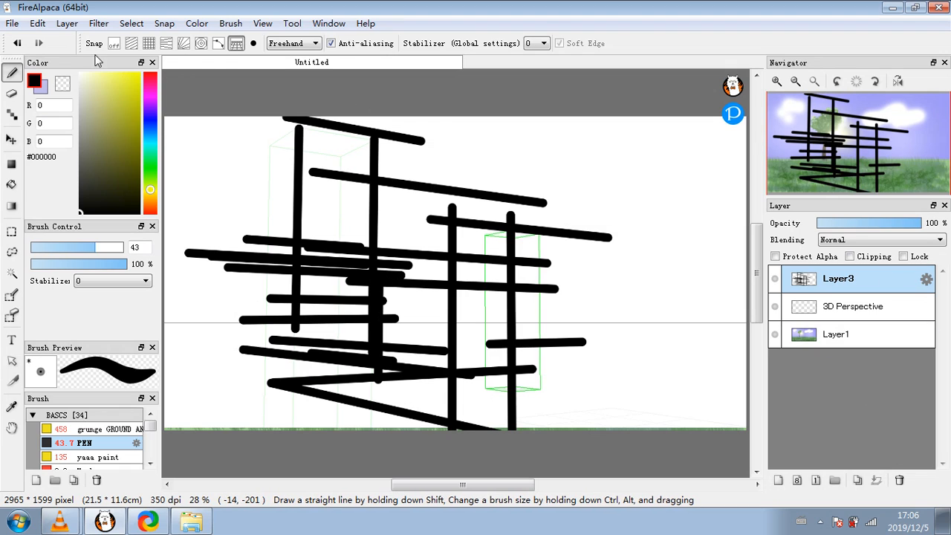
- Undo all the perspective-snapped test strokes on Layer3
{"action": "left_click", "coordinate": [17, 43]}
{"action": "left_click", "coordinate": [18, 43]}
{"action": "left_click", "coordinate": [17, 43]}
{"action": "left_click", "coordinate": [17, 43]}
{"action": "left_click", "coordinate": [17, 44]}
{"action": "left_click", "coordinate": [17, 43]}
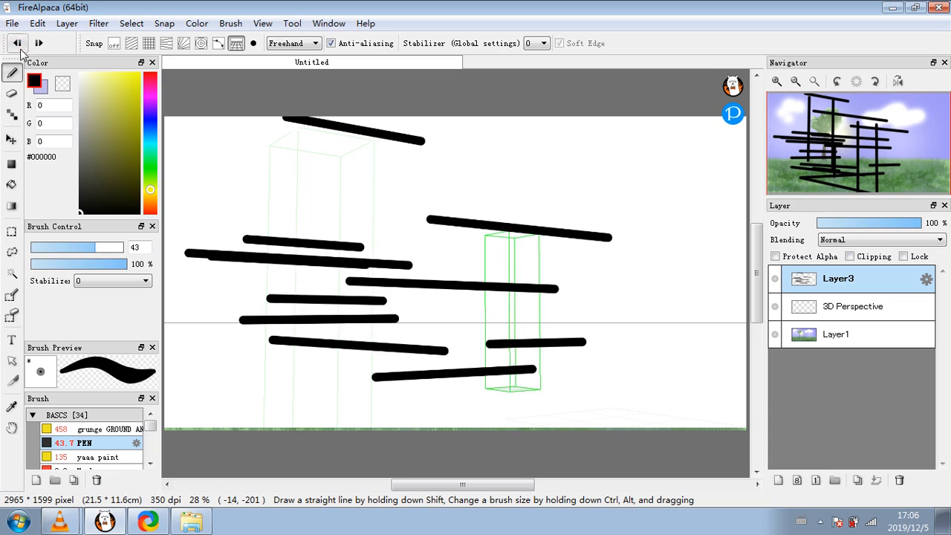
{"action": "left_click", "coordinate": [17, 43]}
{"action": "left_click", "coordinate": [17, 43]}
{"action": "left_click", "coordinate": [17, 43]}
{"action": "left_click", "coordinate": [17, 43]}
{"action": "left_click", "coordinate": [17, 43]}
{"action": "left_click", "coordinate": [17, 43]}
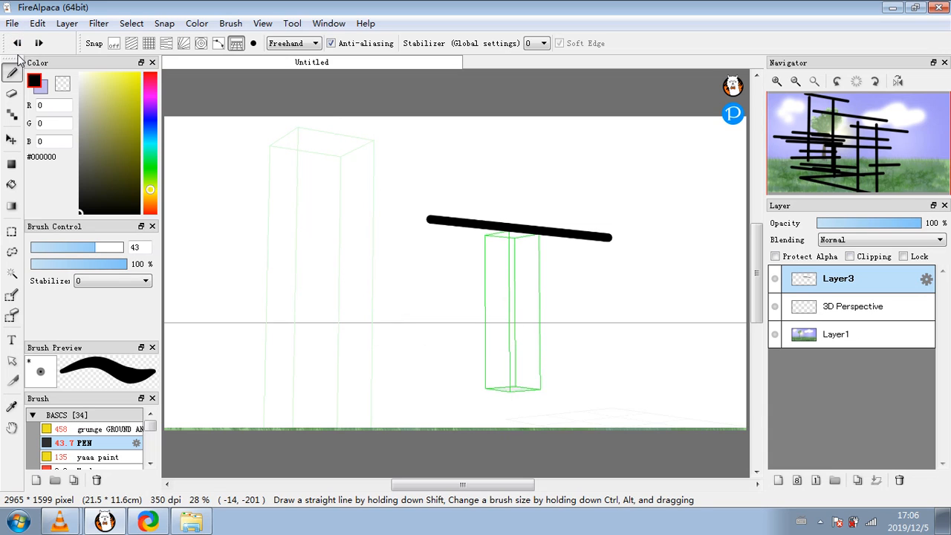
{"action": "left_click", "coordinate": [17, 43]}
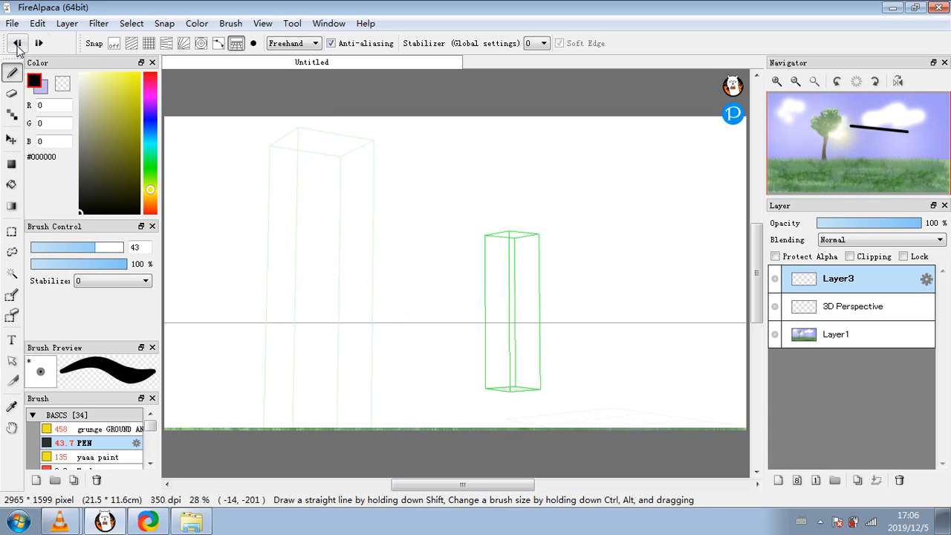
- Turn snapping off and draw a few freehand curved and slanted test strokes over the boxes
{"action": "left_click", "coordinate": [113, 43]}
{"action": "mouse_move", "coordinate": [428, 223]}
{"action": "left_mouse_down"}
{"action": "mouse_move", "coordinate": [297, 303]}
{"action": "mouse_move", "coordinate": [265, 259]}
{"action": "left_mouse_up"}
{"action": "left_click_drag", "start_coordinate": [308, 234], "coordinate": [554, 220]}
{"action": "left_click_drag", "start_coordinate": [611, 192], "coordinate": [542, 267]}
{"action": "left_click_drag", "start_coordinate": [526, 306], "coordinate": [583, 341]}
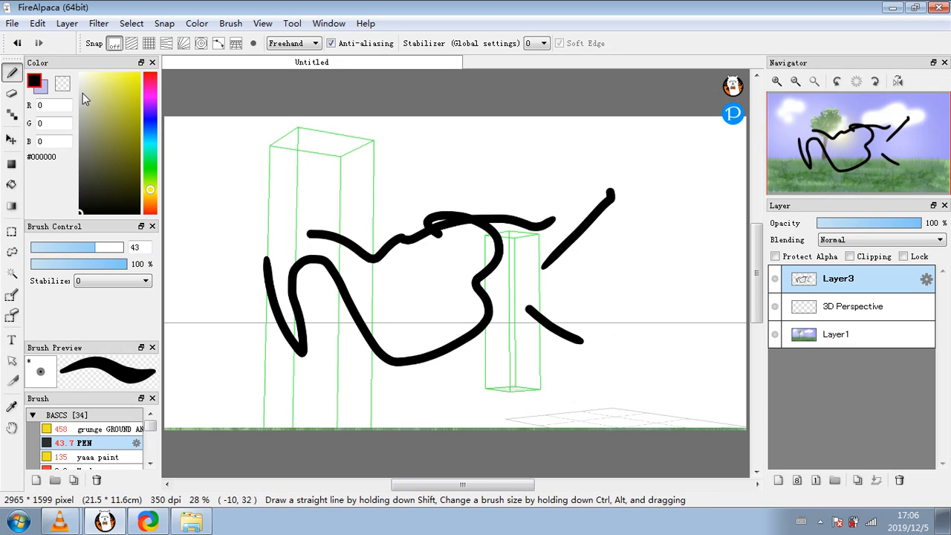
- Undo all the freehand test strokes to leave Layer3 empty
{"action": "left_click", "coordinate": [17, 43]}
{"action": "left_click", "coordinate": [17, 43]}
{"action": "left_click", "coordinate": [17, 43]}
{"action": "left_click", "coordinate": [17, 43]}
{"action": "left_click", "coordinate": [17, 43]}
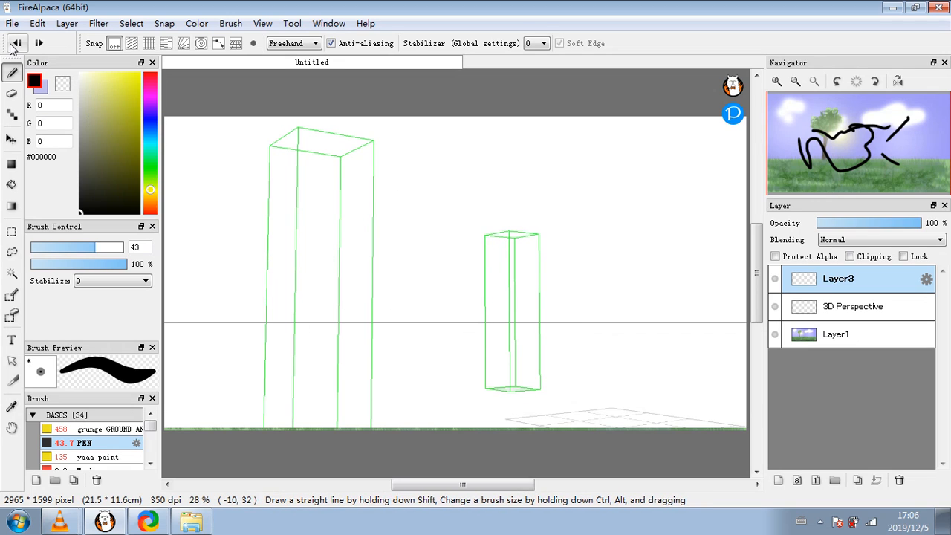
- Preview the 3D Perspective layer at 42 % opacity over the landscape and restore it to 100 %
{"action": "left_click", "coordinate": [864, 308]}
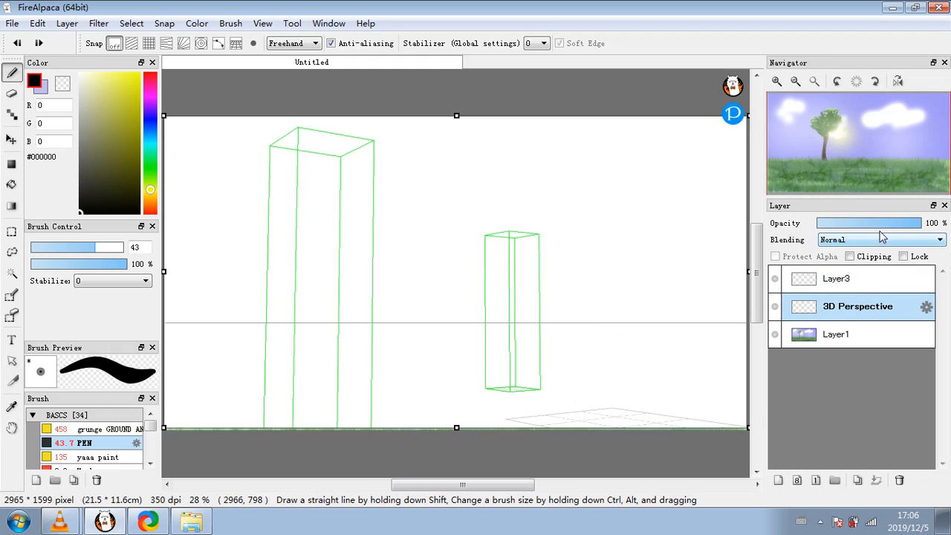
{"action": "left_click_drag", "start_coordinate": [882, 228], "coordinate": [862, 228]}
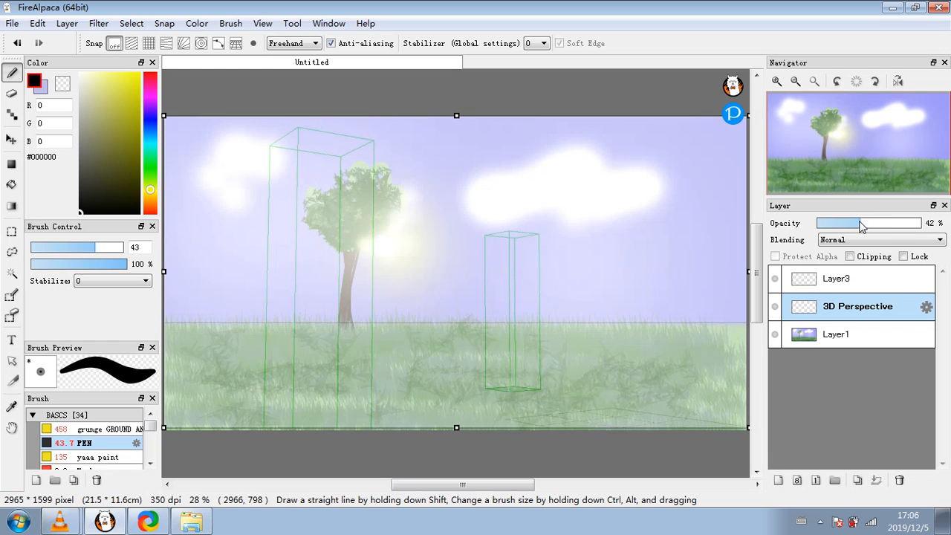
{"action": "left_click_drag", "start_coordinate": [860, 226], "coordinate": [938, 232]}
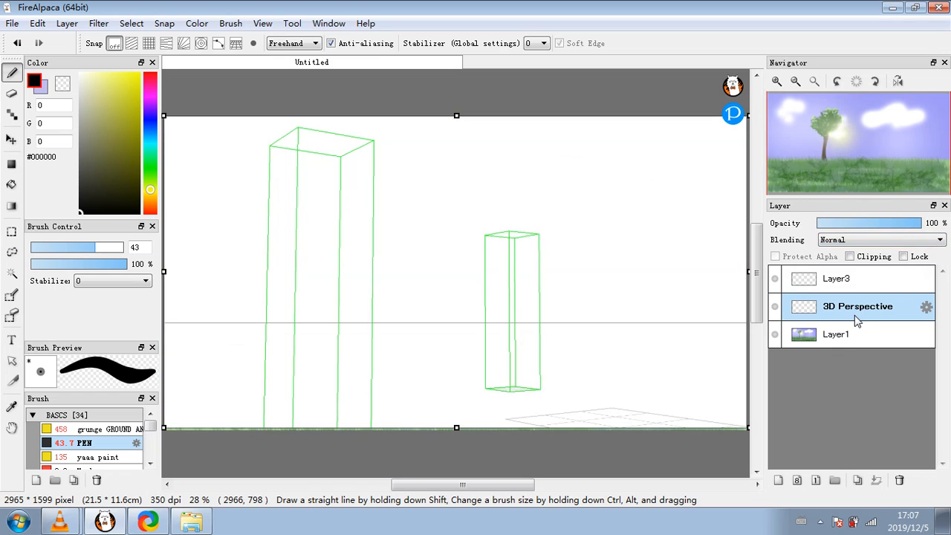
- Hide the 3D Perspective layer and add a new layer directly above Layer1
{"action": "left_click", "coordinate": [776, 307]}
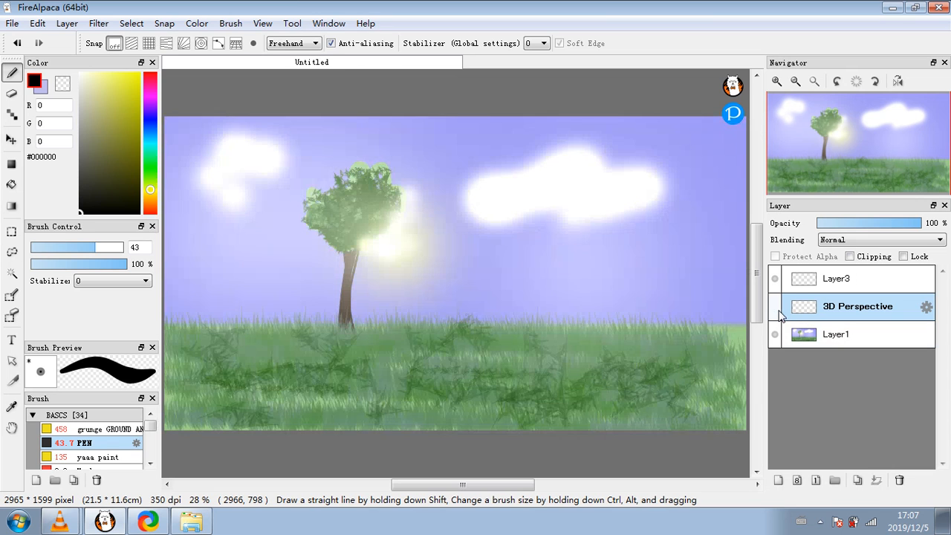
{"action": "left_click", "coordinate": [846, 338]}
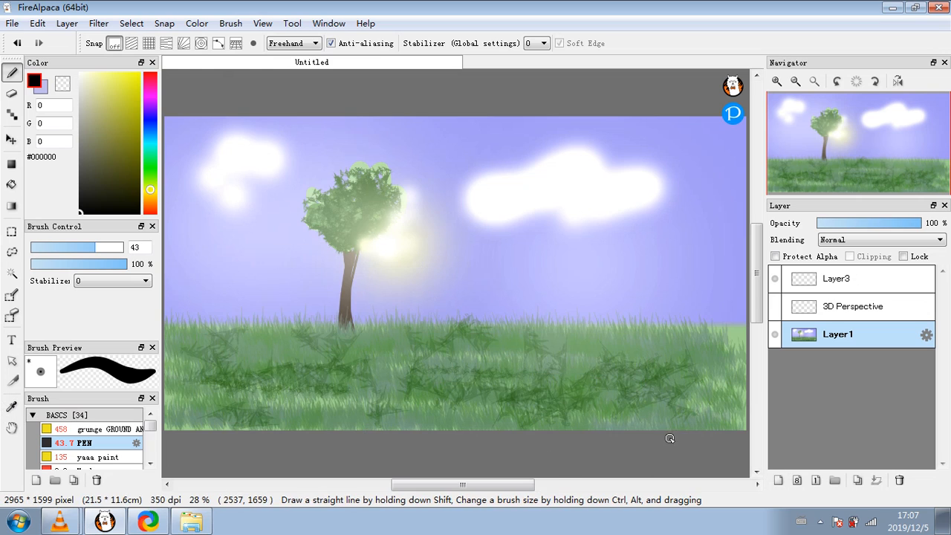
{"action": "left_click", "coordinate": [777, 480]}
- Cover the whole new layer in white (#FFFFFF) with a size 1731 Pen and set the layer's opacity to 72 %
{"action": "left_click_drag", "start_coordinate": [98, 137], "coordinate": [20, 58]}
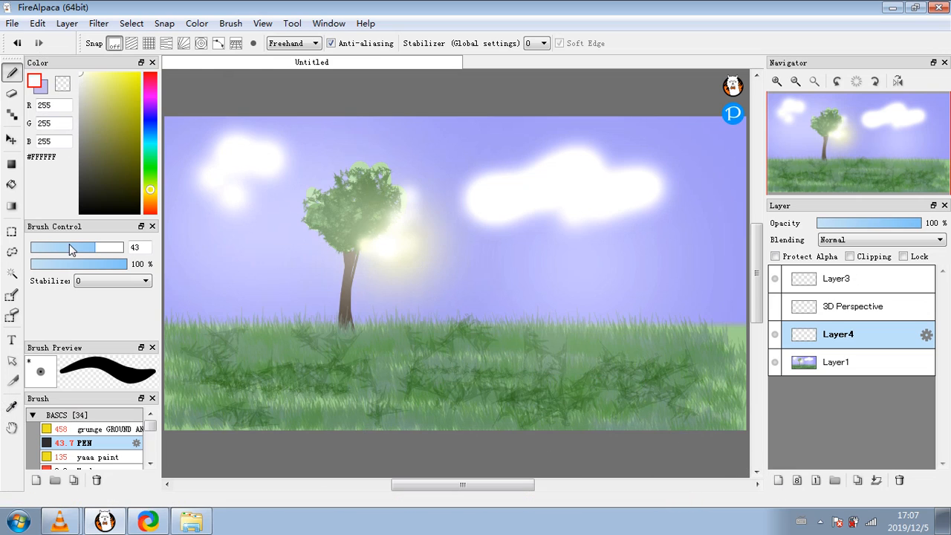
{"action": "left_click_drag", "start_coordinate": [69, 246], "coordinate": [222, 248]}
{"action": "scroll", "coordinate": [280, 222], "scroll_direction": "up", "scroll_amount": 2}
{"action": "scroll", "coordinate": [281, 222], "scroll_direction": "down", "scroll_amount": 4}
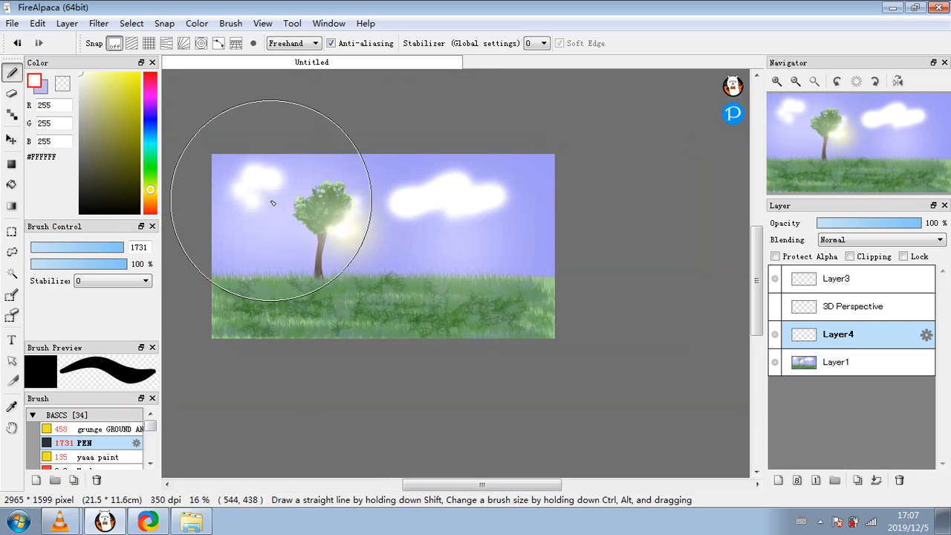
{"action": "mouse_move", "coordinate": [264, 198]}
{"action": "left_mouse_down"}
{"action": "mouse_move", "coordinate": [481, 213]}
{"action": "mouse_move", "coordinate": [108, 305]}
{"action": "mouse_move", "coordinate": [557, 324]}
{"action": "left_mouse_up"}
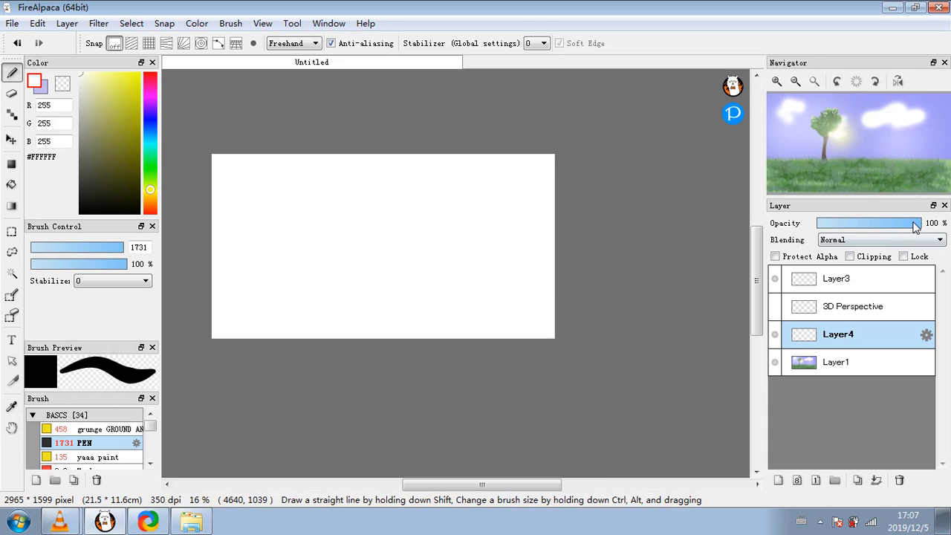
{"action": "left_click_drag", "start_coordinate": [919, 225], "coordinate": [897, 228]}
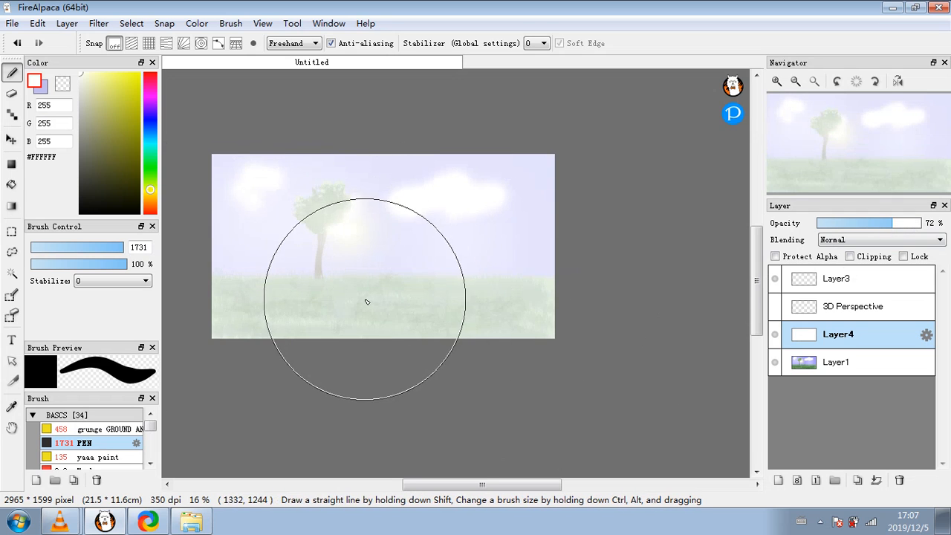
- Add another layer above Layer4 and sketch a black freehand outline around the tree trunk with the Pen at size 16
{"action": "scroll", "coordinate": [367, 297], "scroll_direction": "up", "scroll_amount": 2}
{"action": "scroll", "coordinate": [375, 284], "scroll_direction": "down", "scroll_amount": 1}
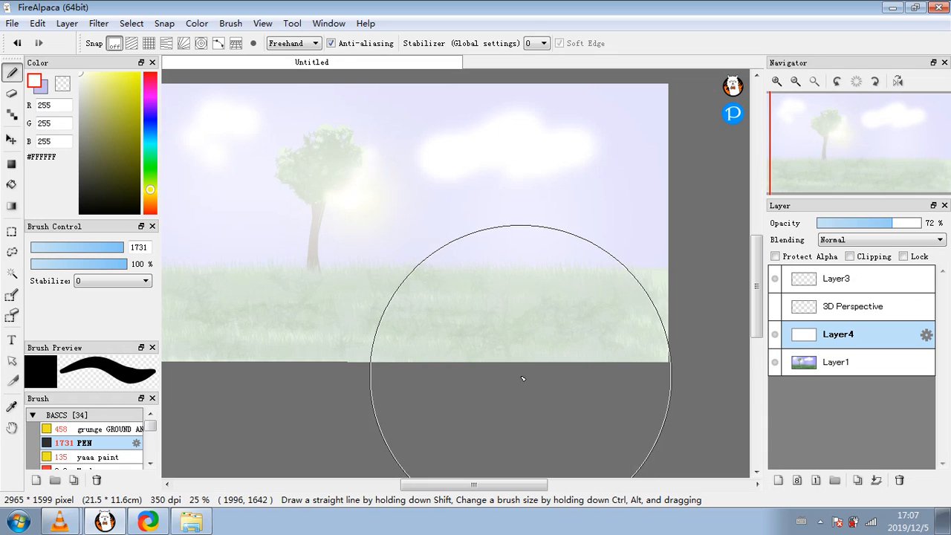
{"action": "left_click", "coordinate": [777, 480]}
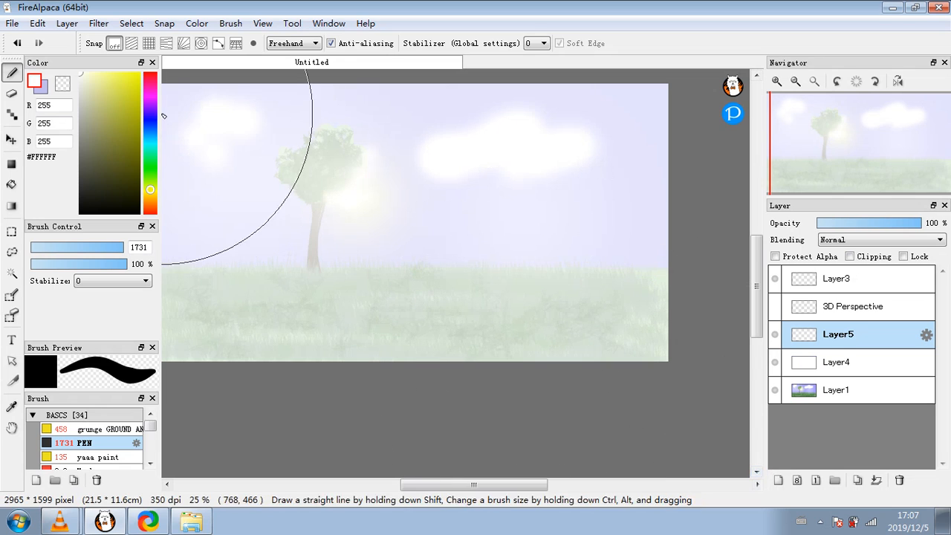
{"action": "left_click", "coordinate": [85, 154]}
{"action": "left_click_drag", "start_coordinate": [85, 154], "coordinate": [79, 214]}
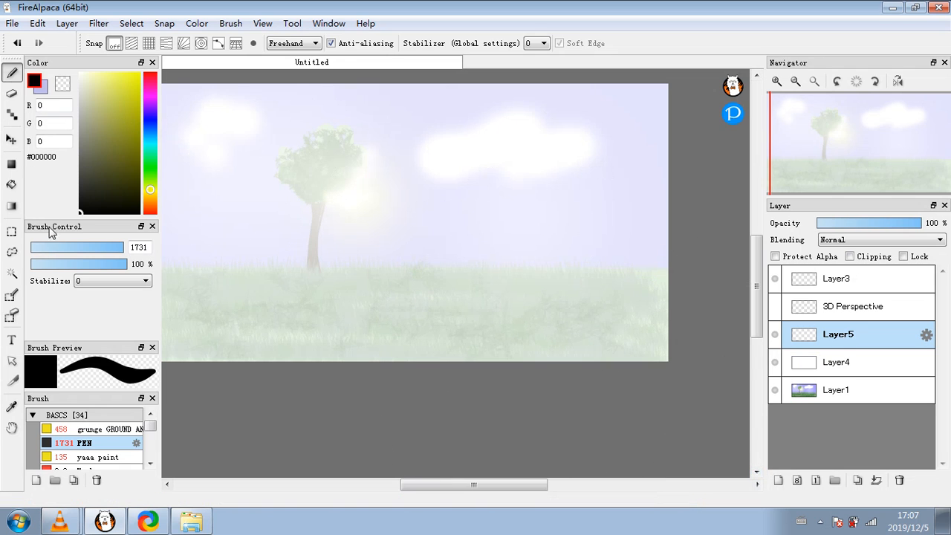
{"action": "left_click", "coordinate": [61, 247]}
{"action": "mouse_move", "coordinate": [305, 230]}
{"action": "left_mouse_down"}
{"action": "mouse_move", "coordinate": [323, 203]}
{"action": "mouse_move", "coordinate": [375, 209]}
{"action": "mouse_move", "coordinate": [327, 278]}
{"action": "mouse_move", "coordinate": [297, 219]}
{"action": "left_mouse_up"}
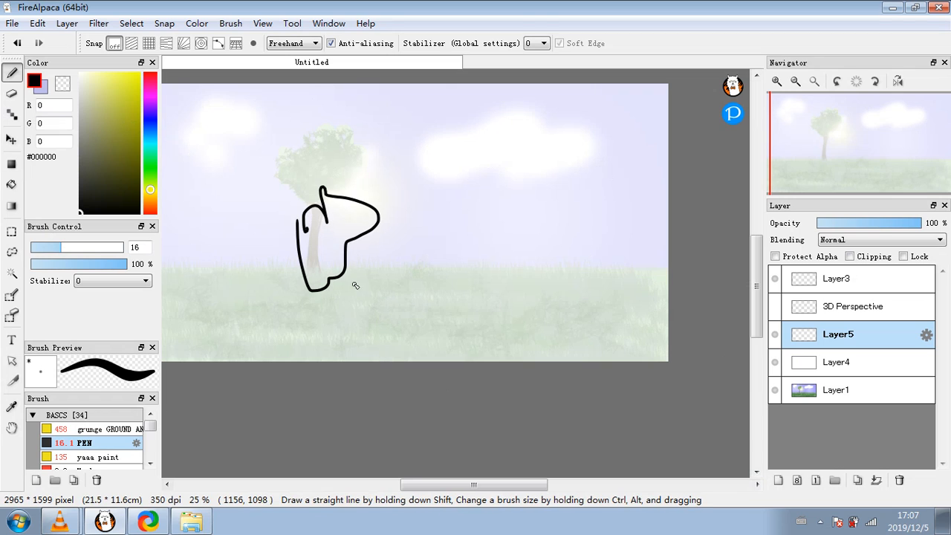
- Hide and show the white Layer4 to compare the sketch with and without the fade, and select that layer
{"action": "left_click", "coordinate": [774, 362]}
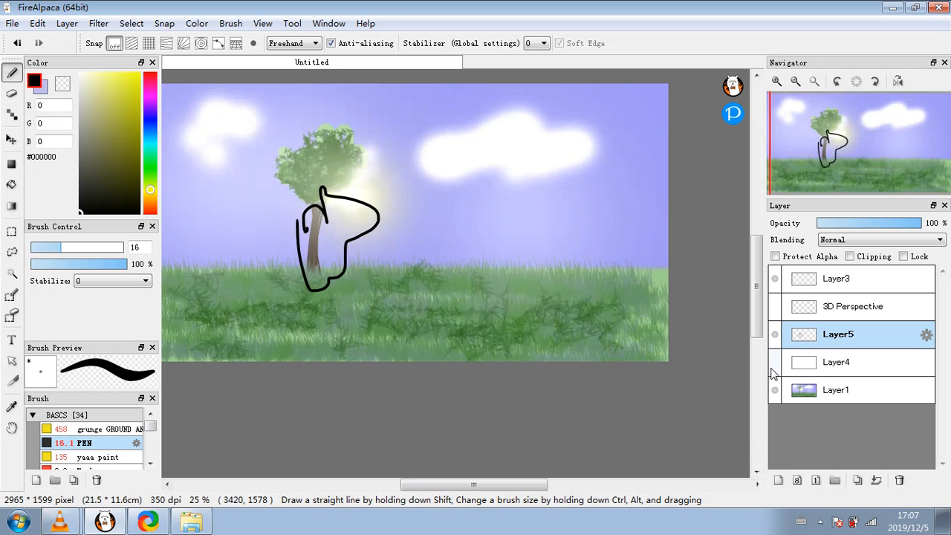
{"action": "left_click", "coordinate": [774, 361]}
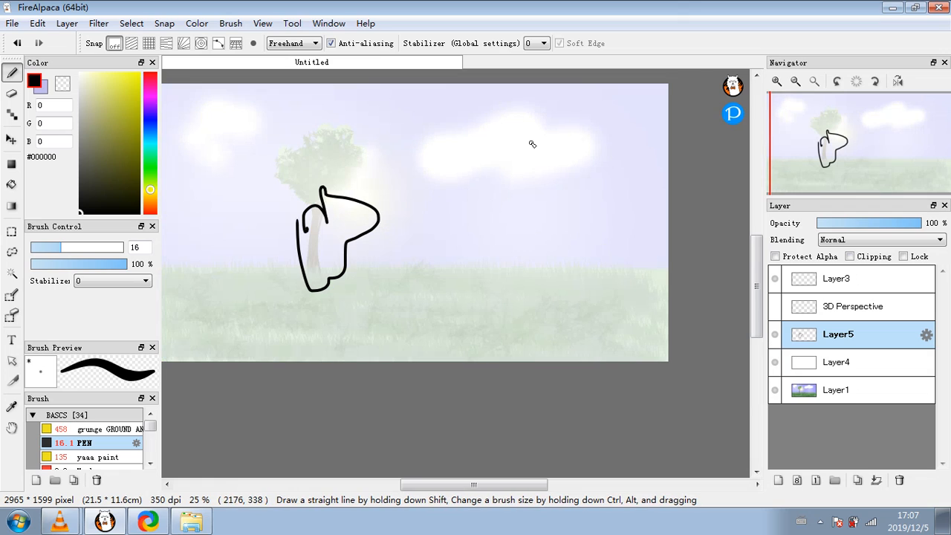
{"action": "left_click", "coordinate": [900, 359]}
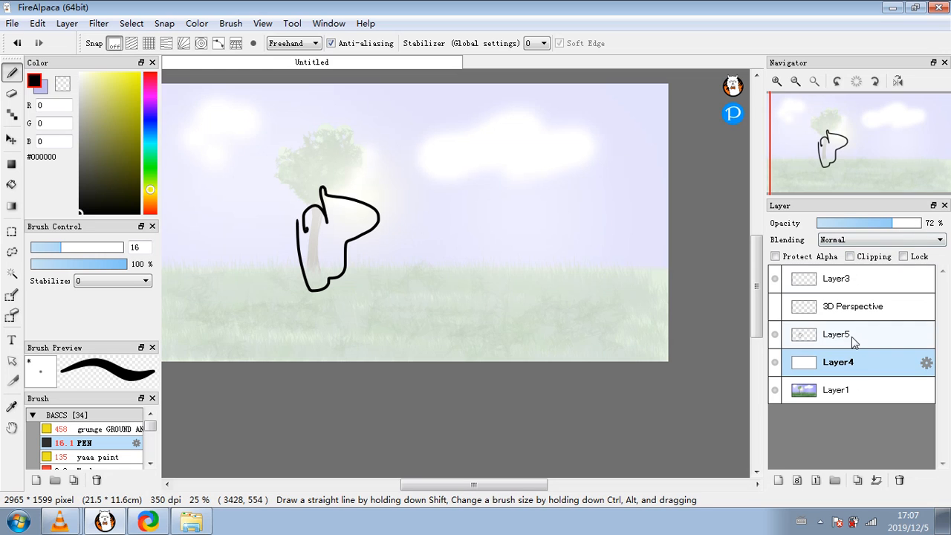
- Delete the sketch layer Layer5 and show the 3D Perspective layer again
{"action": "left_click", "coordinate": [818, 333]}
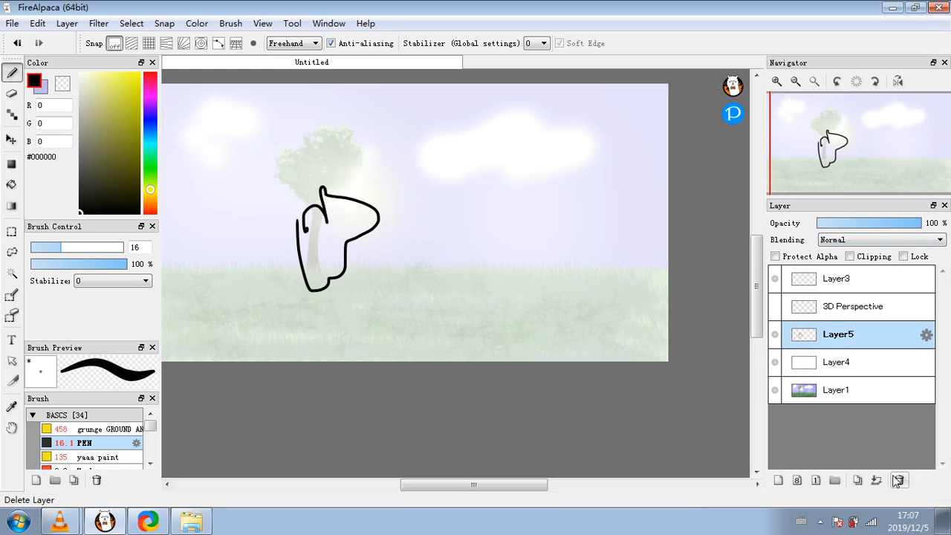
{"action": "left_click", "coordinate": [900, 482]}
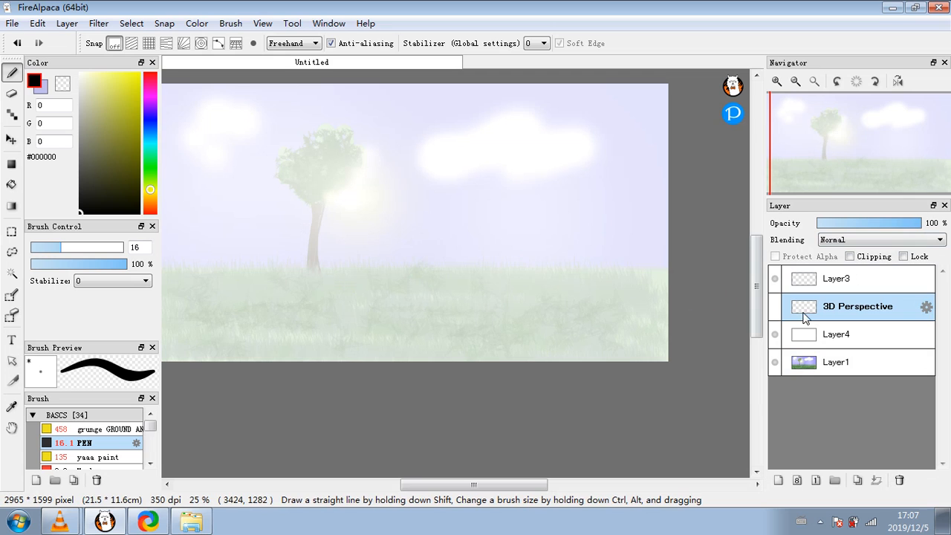
{"action": "left_click", "coordinate": [775, 306]}
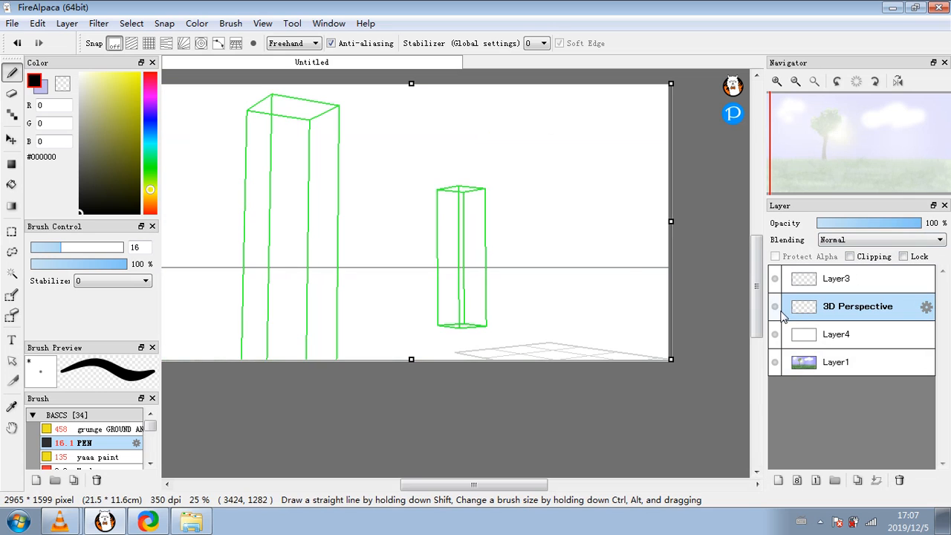
- Edit the 3D Perspective layer: move the smaller, distant box slightly nearer and delete the large box around the tree
{"action": "double_click", "coordinate": [848, 310]}
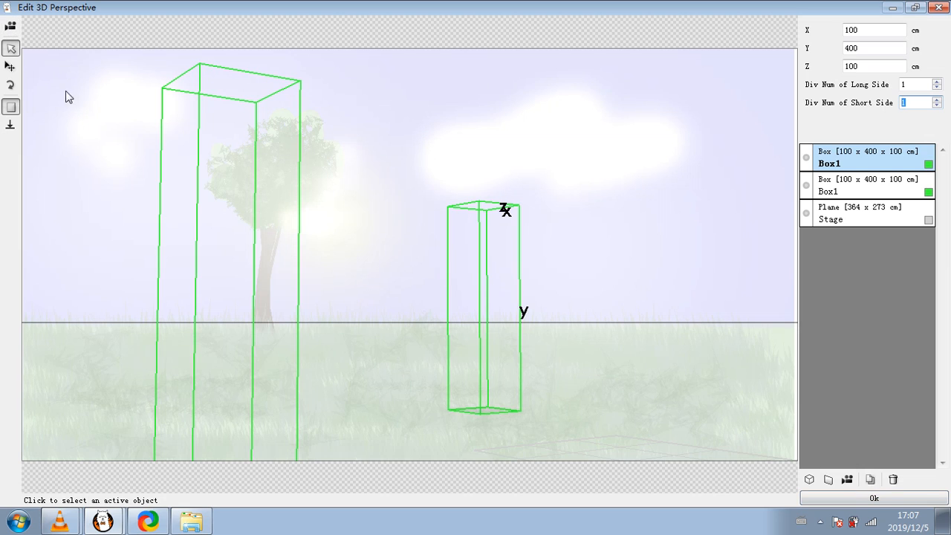
{"action": "left_click", "coordinate": [11, 66]}
{"action": "left_click_drag", "start_coordinate": [469, 248], "coordinate": [468, 337]}
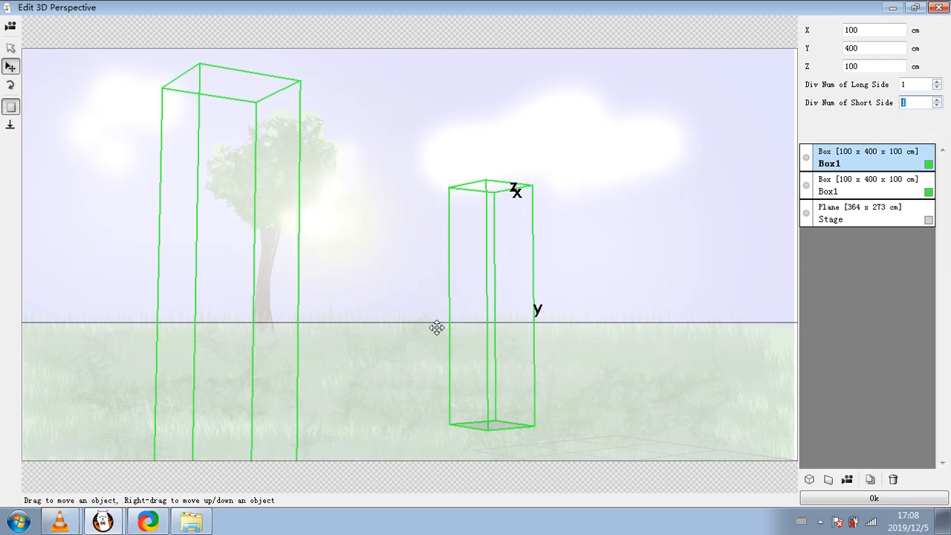
{"action": "left_click", "coordinate": [12, 108]}
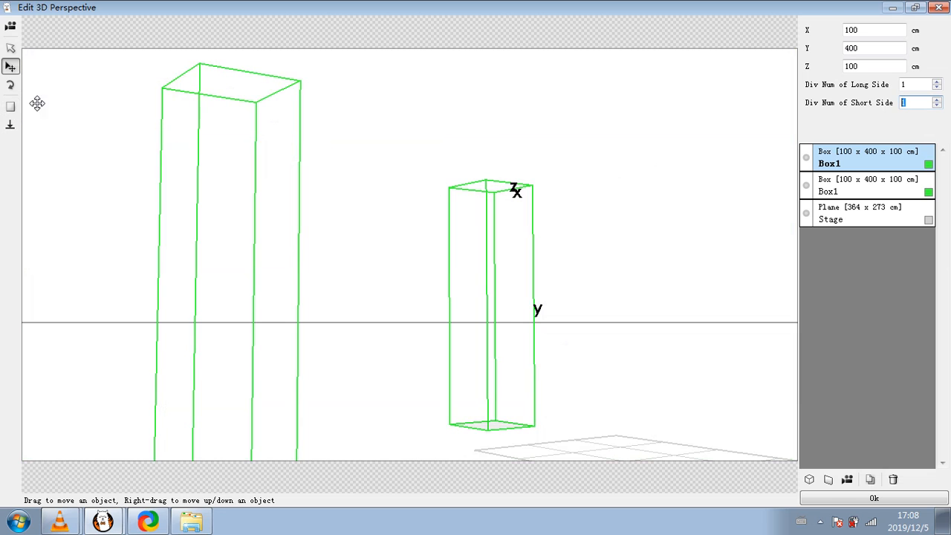
{"action": "left_click", "coordinate": [11, 109]}
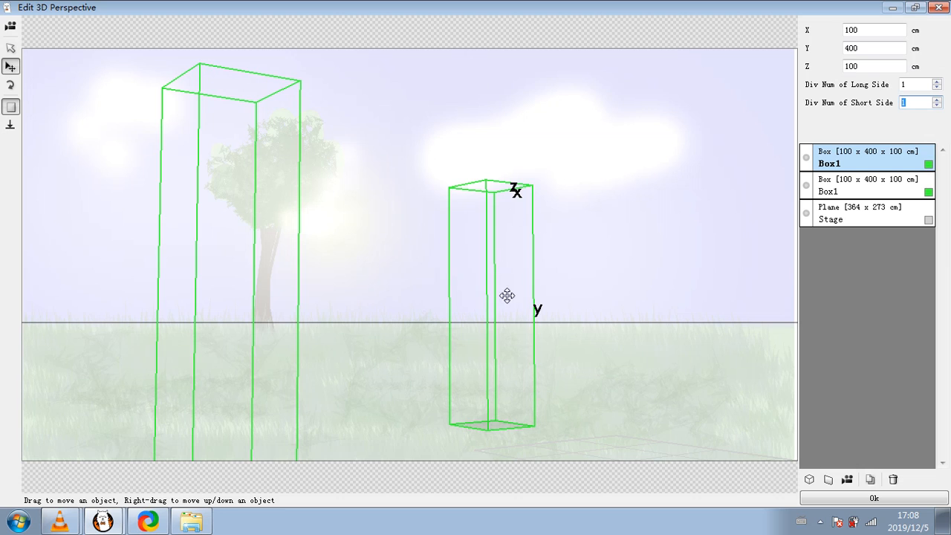
{"action": "left_click", "coordinate": [855, 196]}
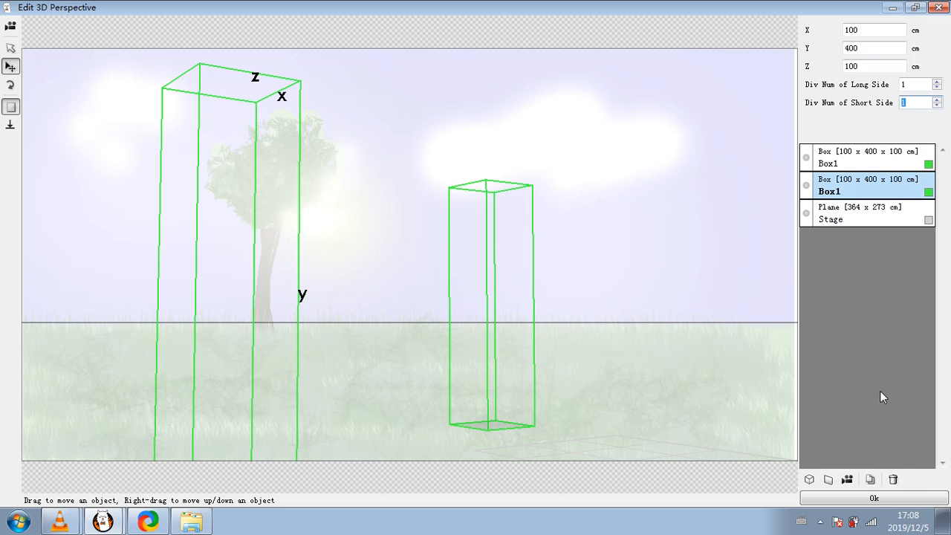
{"action": "left_click", "coordinate": [893, 480]}
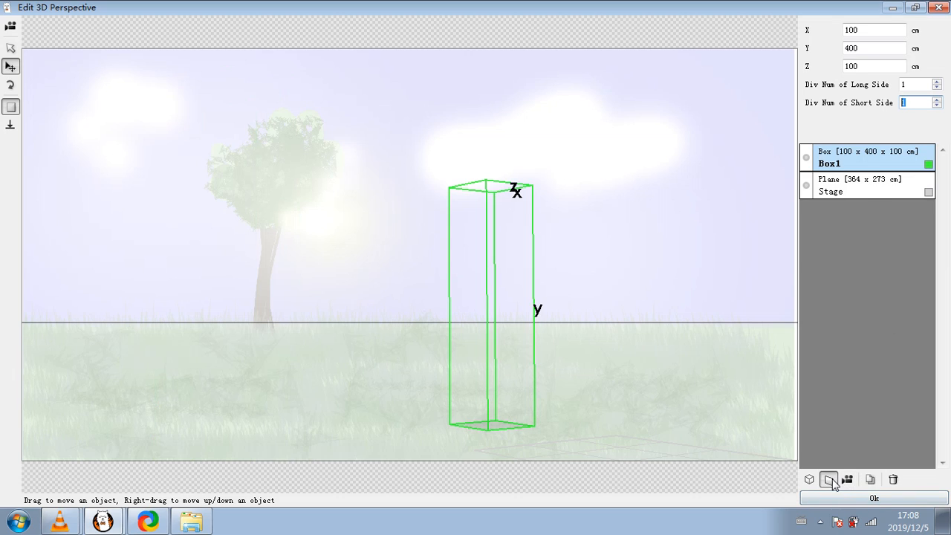
- Add a 200 x 200 cm plane, move it over the tree trunk and rotate it into a tilted position
{"action": "left_click", "coordinate": [829, 479]}
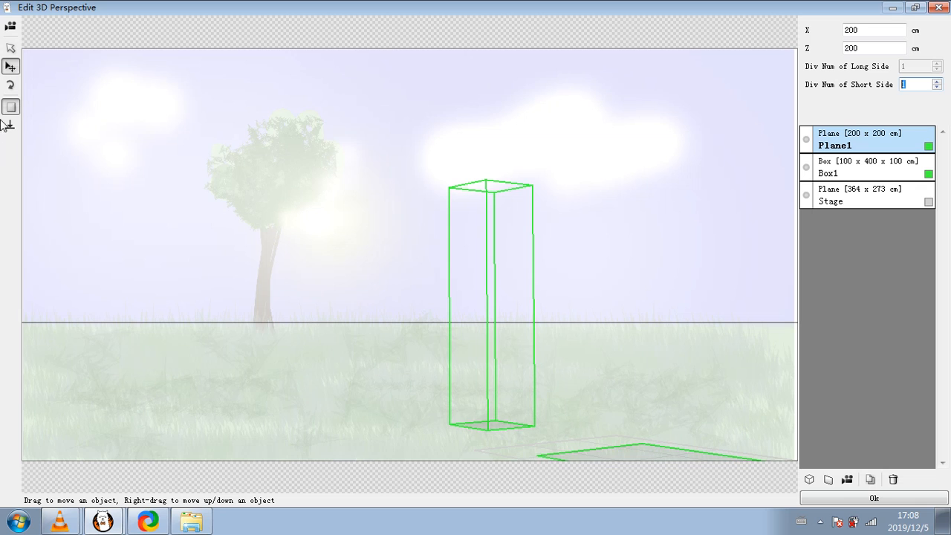
{"action": "left_click_drag", "start_coordinate": [486, 344], "coordinate": [423, 256]}
{"action": "left_click", "coordinate": [10, 85]}
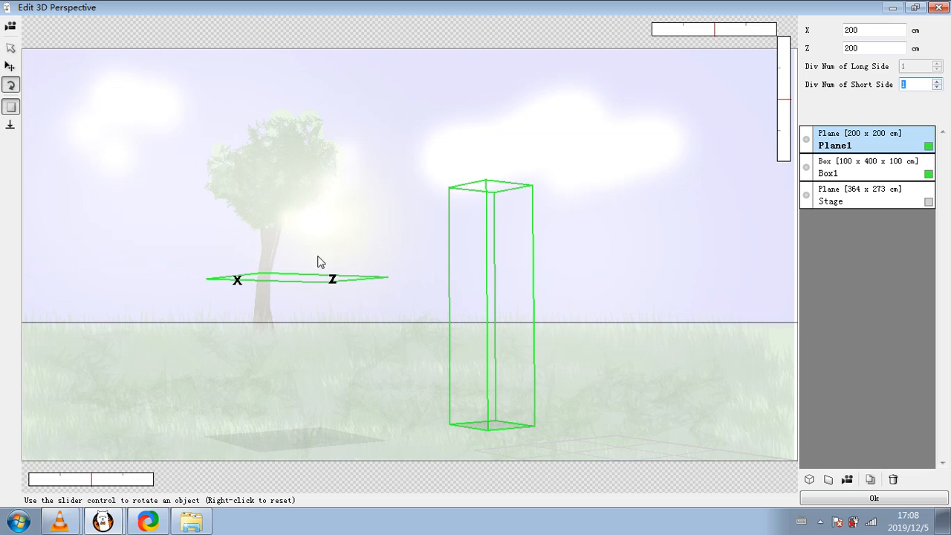
{"action": "left_click_drag", "start_coordinate": [713, 30], "coordinate": [734, 58]}
{"action": "left_click_drag", "start_coordinate": [783, 98], "coordinate": [784, 116]}
{"action": "left_click_drag", "start_coordinate": [112, 479], "coordinate": [92, 480]}
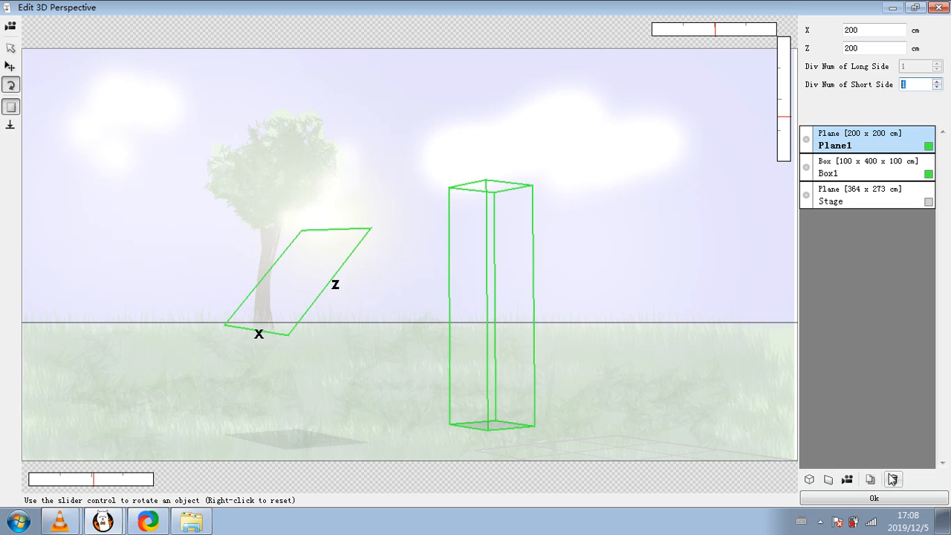
- Set the tilted plane's short side divisions to 4 and delete the plane
{"action": "left_click", "coordinate": [938, 82]}
{"action": "left_click", "coordinate": [937, 81]}
{"action": "left_click", "coordinate": [937, 81]}
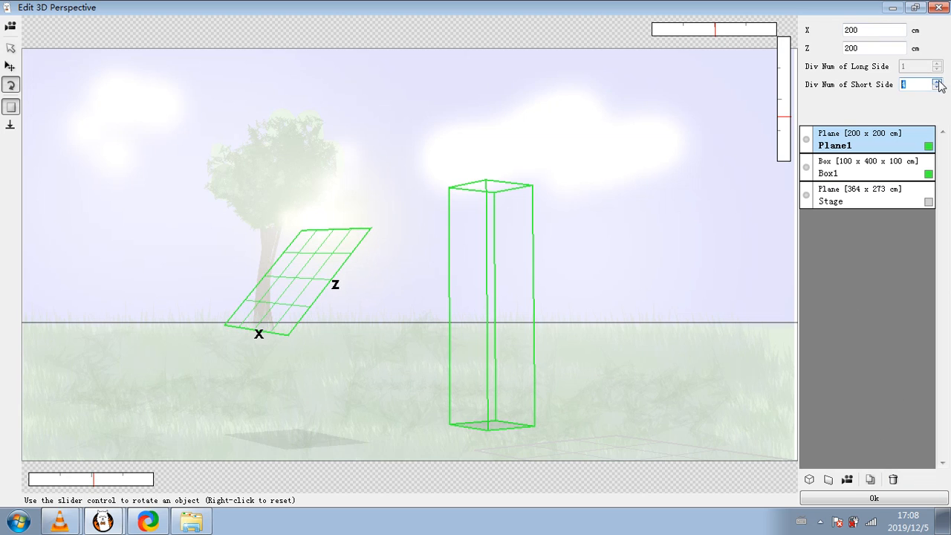
{"action": "left_click", "coordinate": [893, 480]}
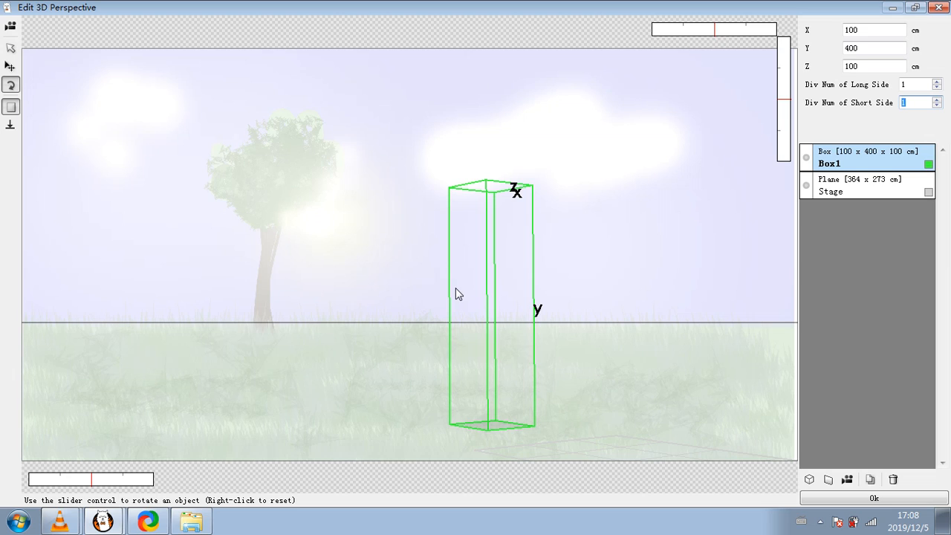
{"action": "left_click", "coordinate": [10, 26]}
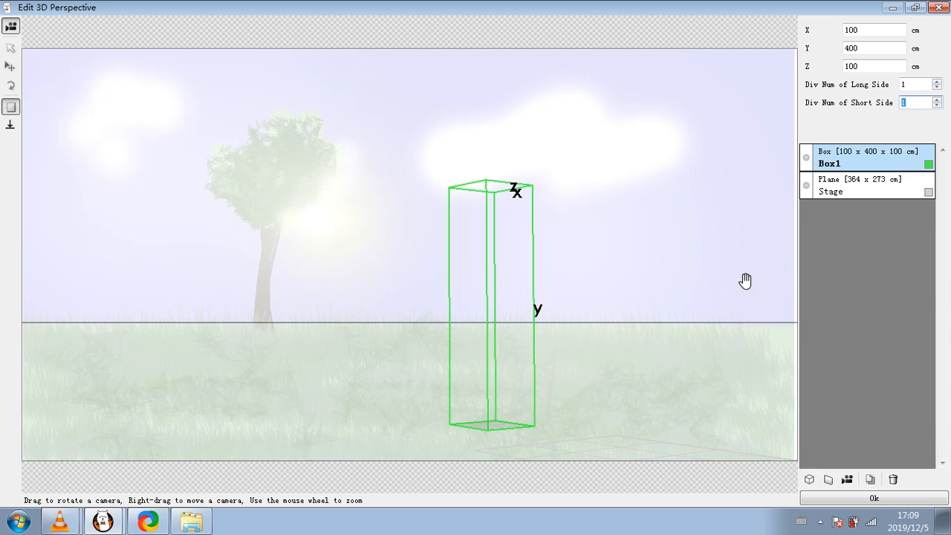
{"action": "left_click", "coordinate": [10, 29]}
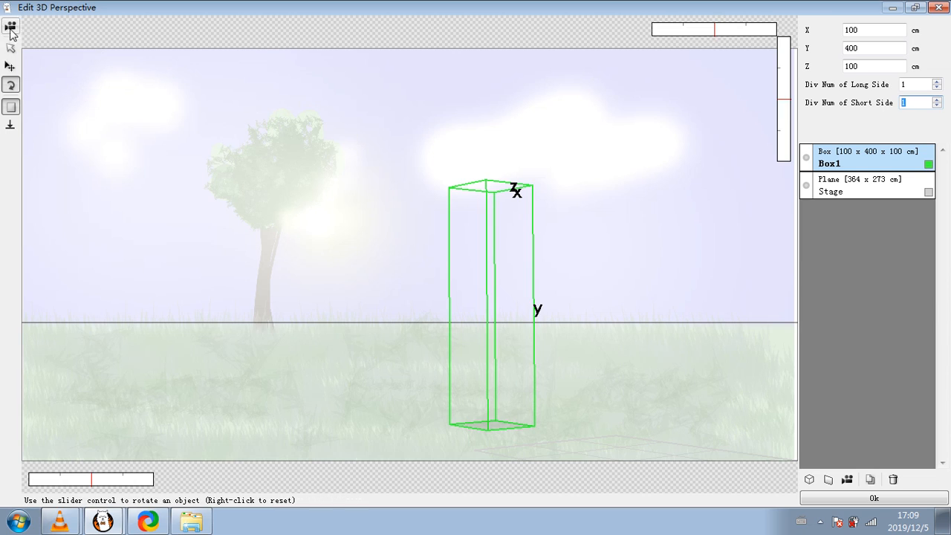
{"action": "left_click", "coordinate": [10, 47]}
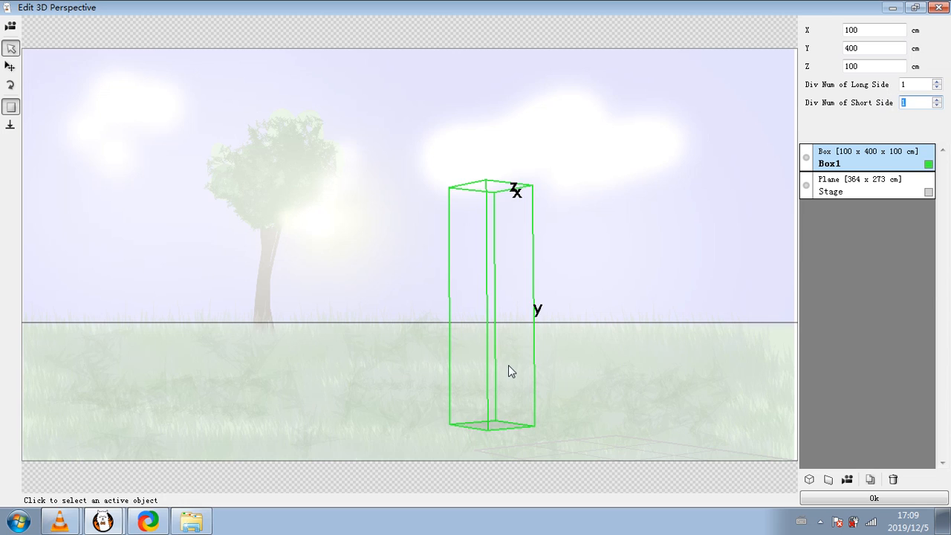
- Divide the box's long side into 4 and move the box nearer to the viewer, just beside the tree
{"action": "left_click", "coordinate": [937, 82]}
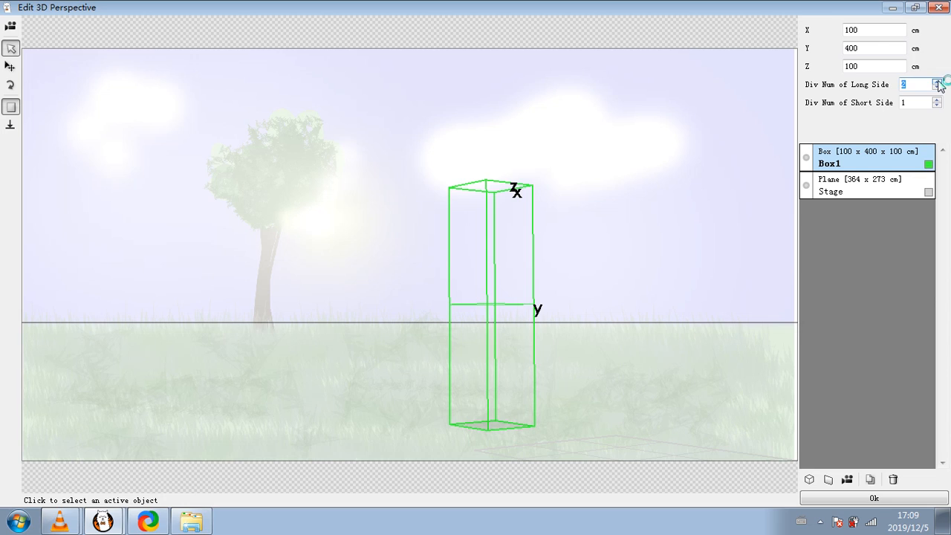
{"action": "left_click", "coordinate": [937, 82]}
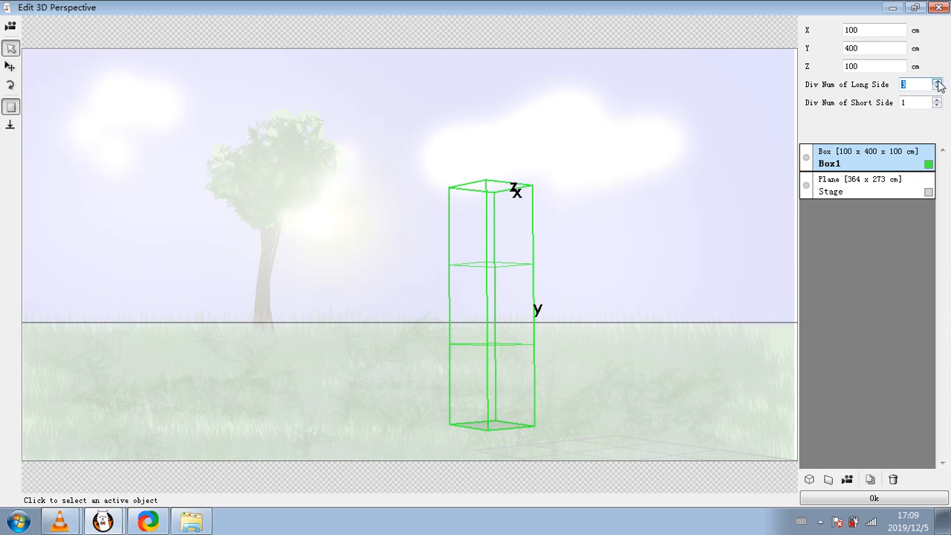
{"action": "left_click", "coordinate": [937, 82]}
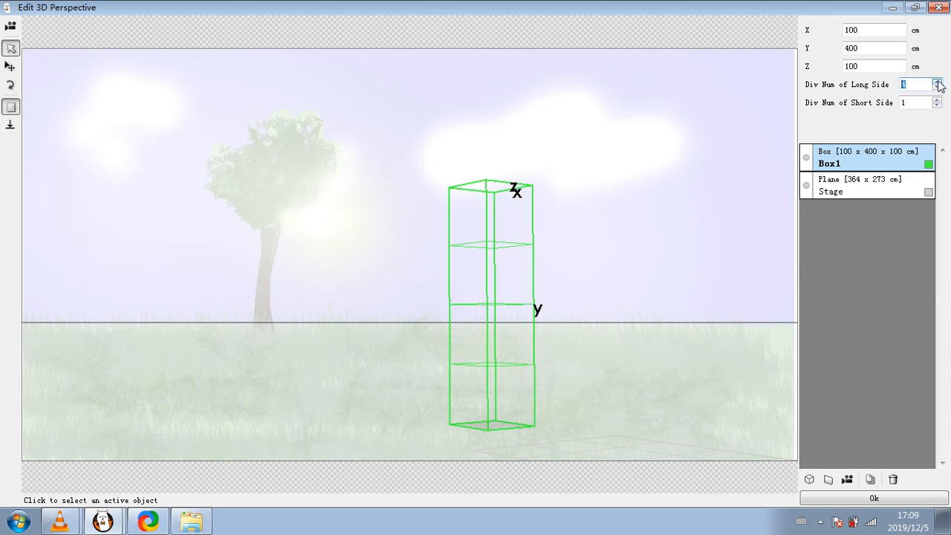
{"action": "left_click", "coordinate": [10, 68]}
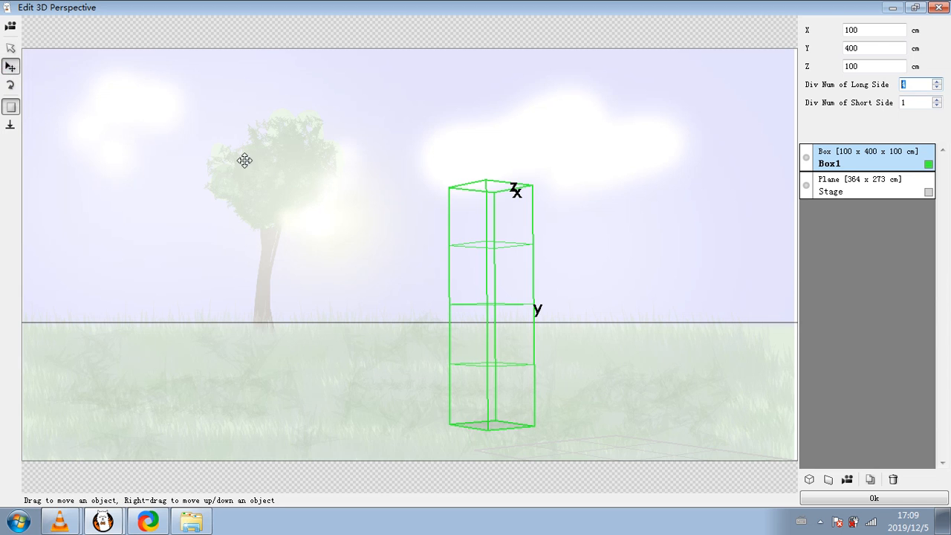
{"action": "left_click_drag", "start_coordinate": [417, 215], "coordinate": [359, 317]}
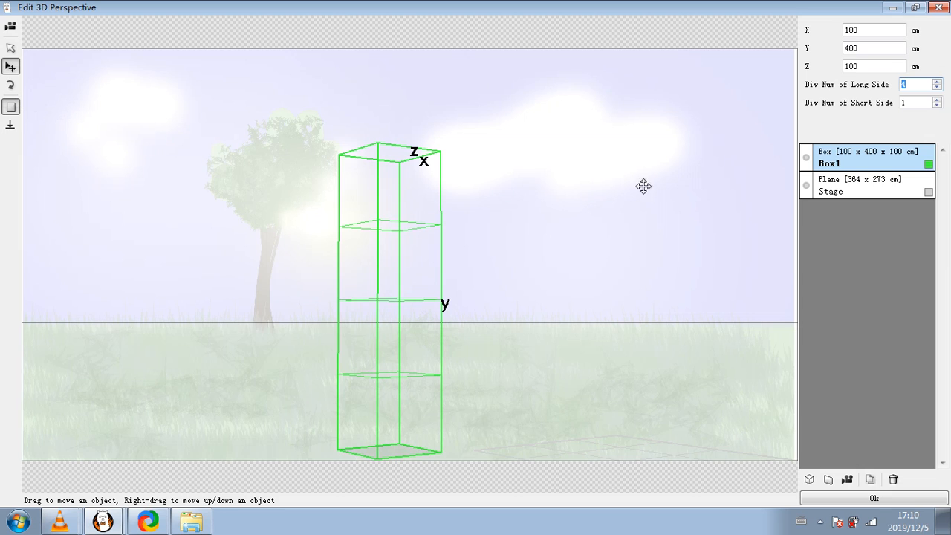
- Duplicate the divided box, move the copy farther back to the right of the original, and apply the perspective edits
{"action": "left_click", "coordinate": [868, 480]}
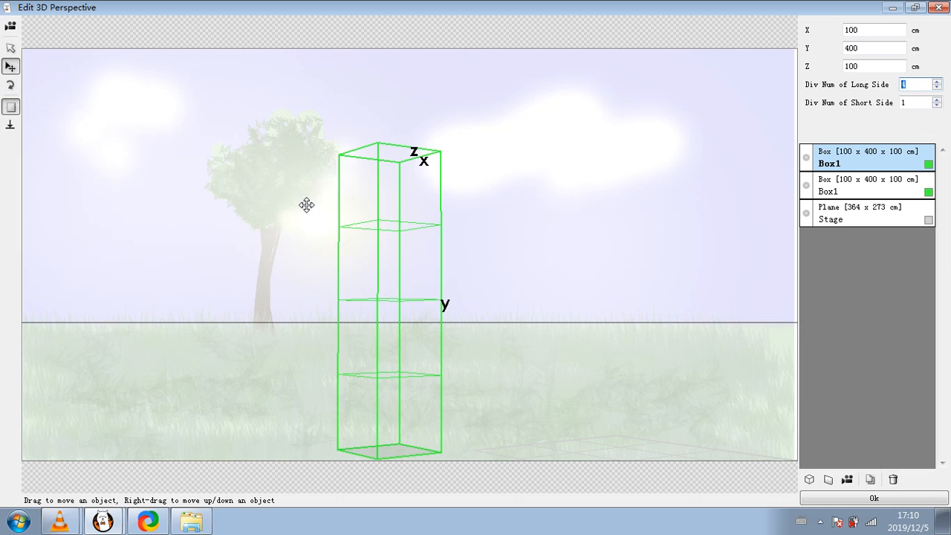
{"action": "left_click_drag", "start_coordinate": [381, 274], "coordinate": [490, 142]}
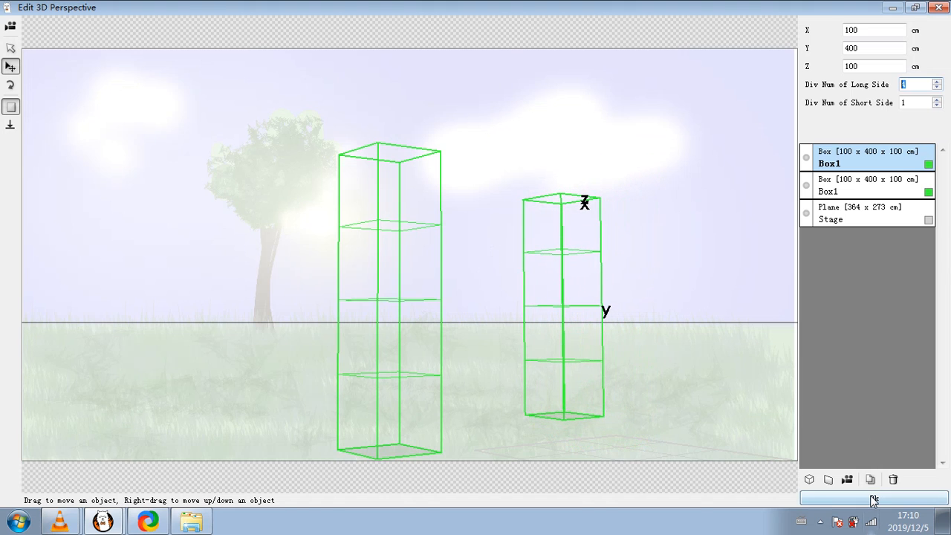
{"action": "left_click", "coordinate": [873, 499]}
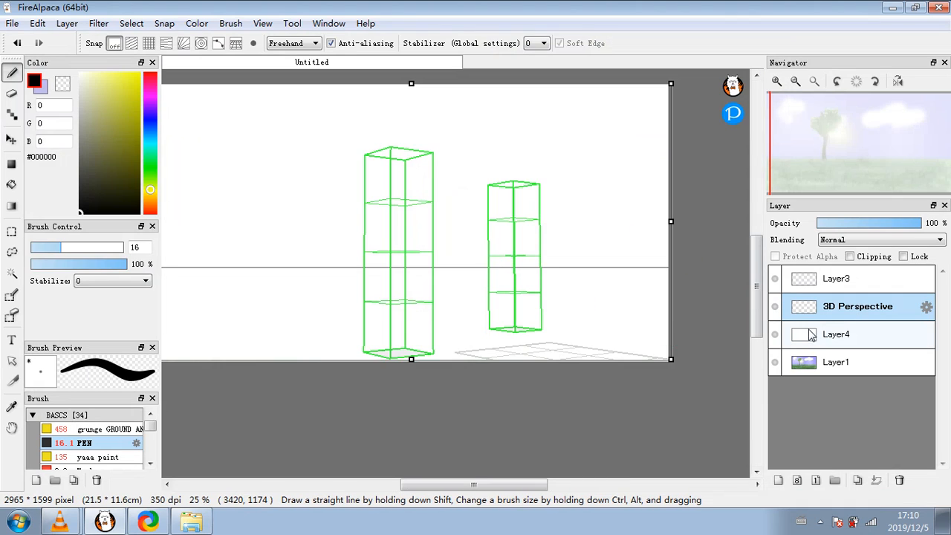
- Set the 3D Perspective layer's opacity to 20 % and turn on 3D perspective snapping for drawing on Layer3
{"action": "left_click", "coordinate": [864, 223]}
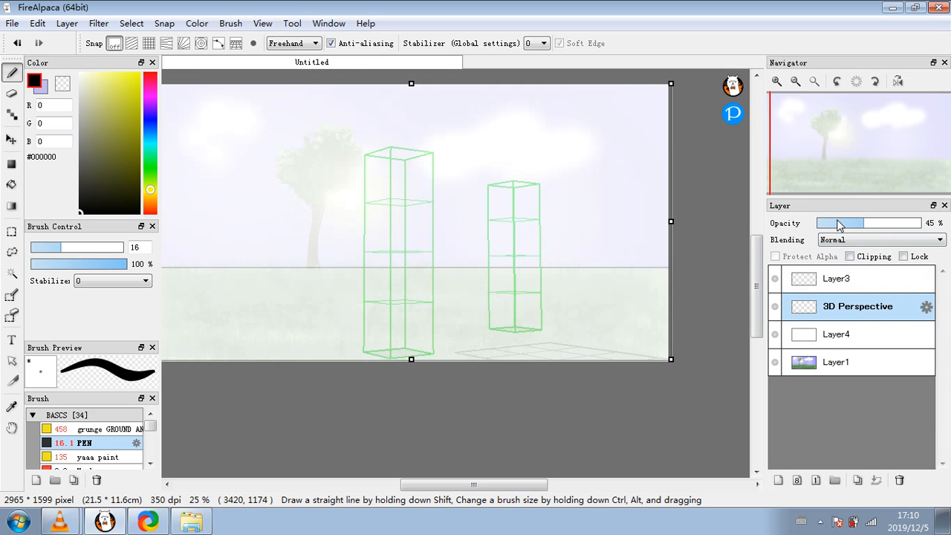
{"action": "left_click", "coordinate": [838, 223]}
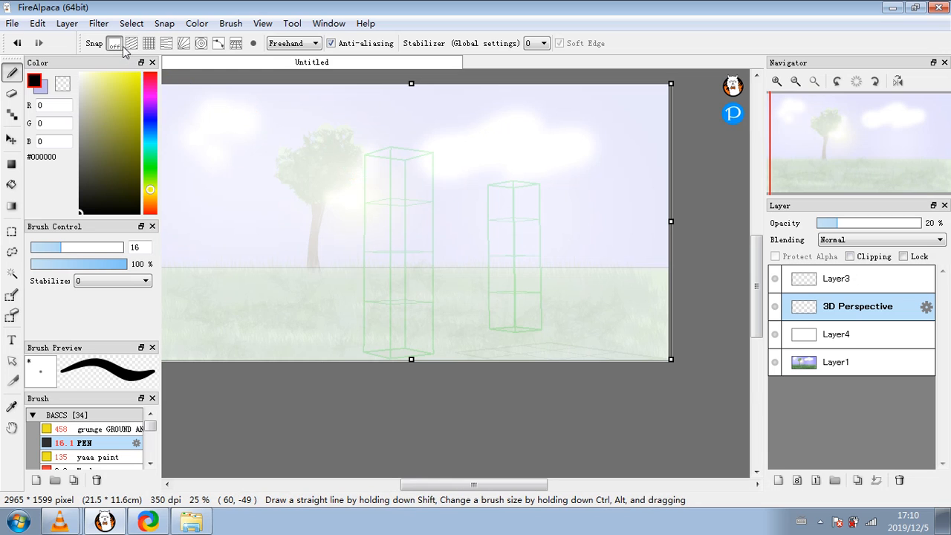
{"action": "left_click", "coordinate": [236, 43]}
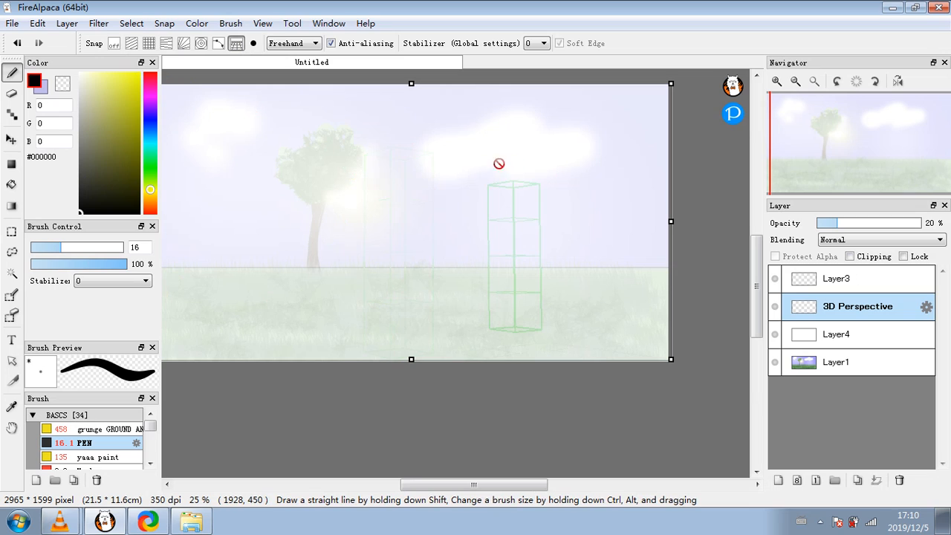
{"action": "left_click", "coordinate": [860, 281]}
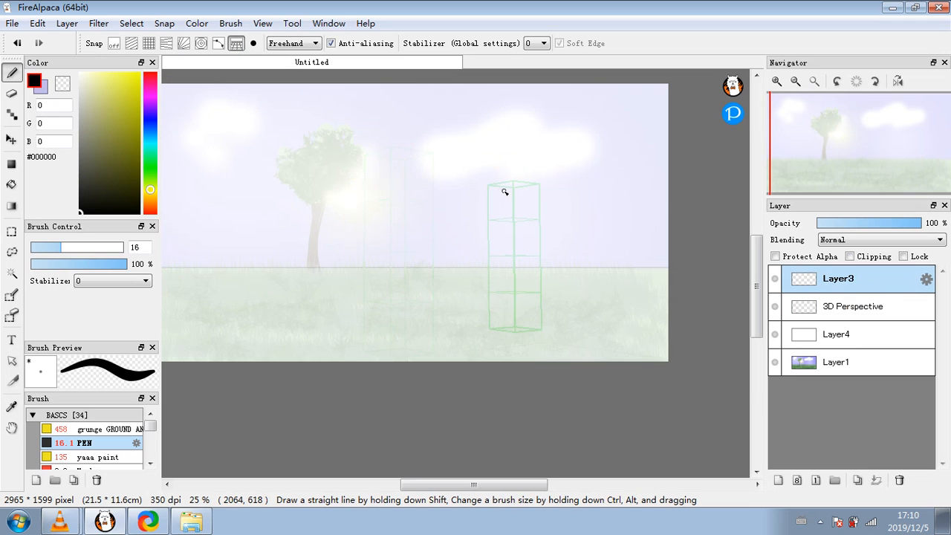
- Draw four black snapped test lines across and along the distant box with the size 16 Pen, and undo them all
{"action": "left_click_drag", "start_coordinate": [483, 188], "coordinate": [585, 172]}
{"action": "mouse_move", "coordinate": [481, 224]}
{"action": "left_mouse_down"}
{"action": "mouse_move", "coordinate": [567, 214]}
{"action": "mouse_move", "coordinate": [589, 229]}
{"action": "left_mouse_up"}
{"action": "left_click_drag", "start_coordinate": [549, 175], "coordinate": [554, 361]}
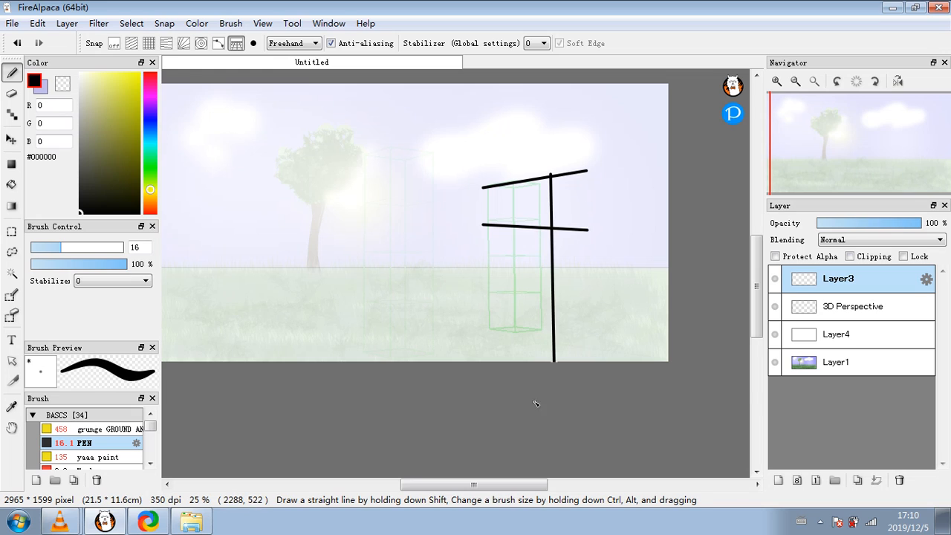
{"action": "left_click_drag", "start_coordinate": [512, 136], "coordinate": [518, 361]}
{"action": "left_click", "coordinate": [16, 43]}
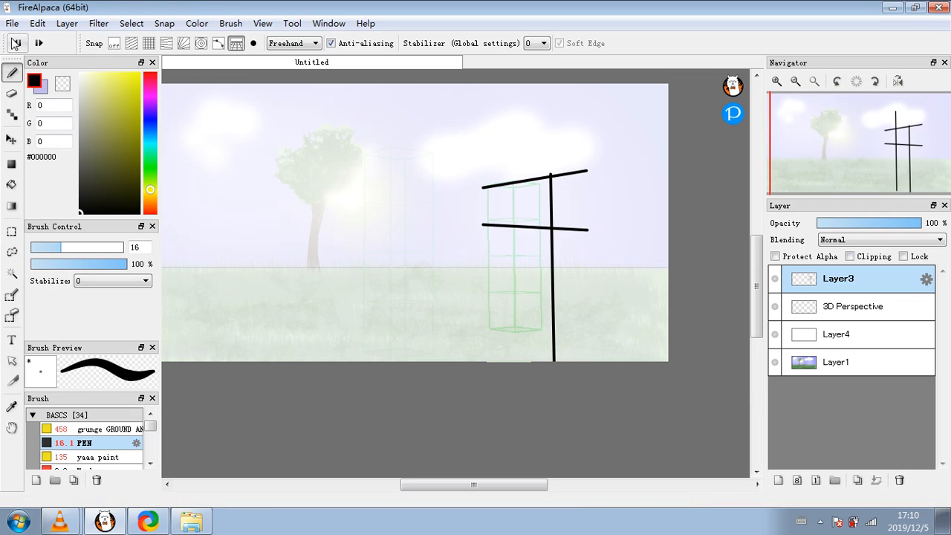
{"action": "left_click", "coordinate": [16, 43]}
{"action": "left_click", "coordinate": [16, 43]}
{"action": "left_click", "coordinate": [16, 43]}
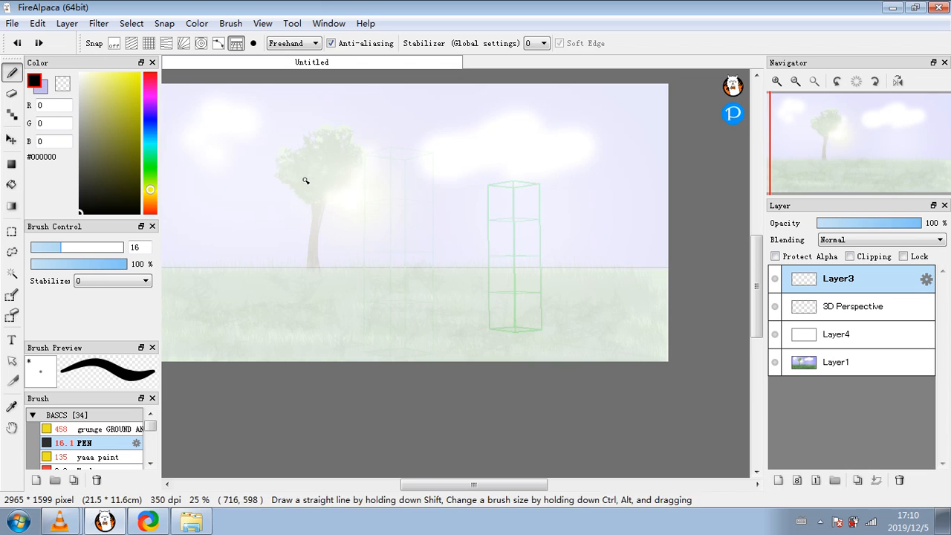
{"action": "scroll", "coordinate": [418, 277], "scroll_direction": "down", "scroll_amount": 2}
{"action": "scroll", "coordinate": [418, 277], "scroll_direction": "up", "scroll_amount": 4}
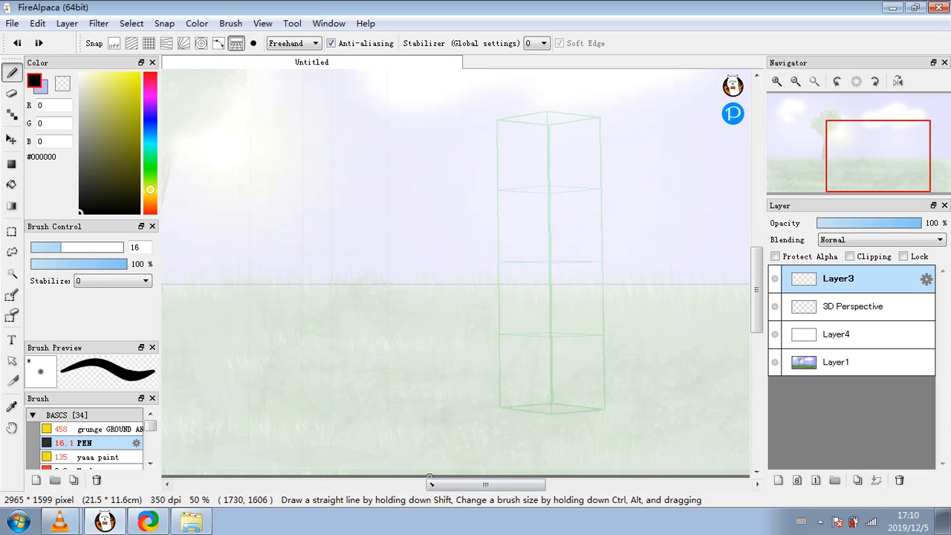
{"action": "left_click_drag", "start_coordinate": [444, 488], "coordinate": [483, 491]}
{"action": "left_click_drag", "start_coordinate": [754, 321], "coordinate": [758, 275]}
{"action": "scroll", "coordinate": [614, 335], "scroll_direction": "down", "scroll_amount": 2}
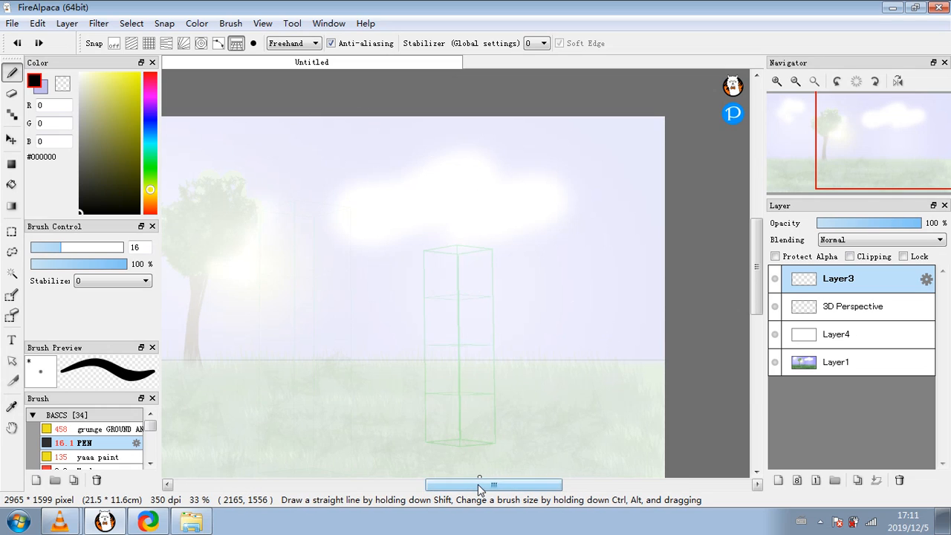
{"action": "left_click_drag", "start_coordinate": [483, 485], "coordinate": [468, 491]}
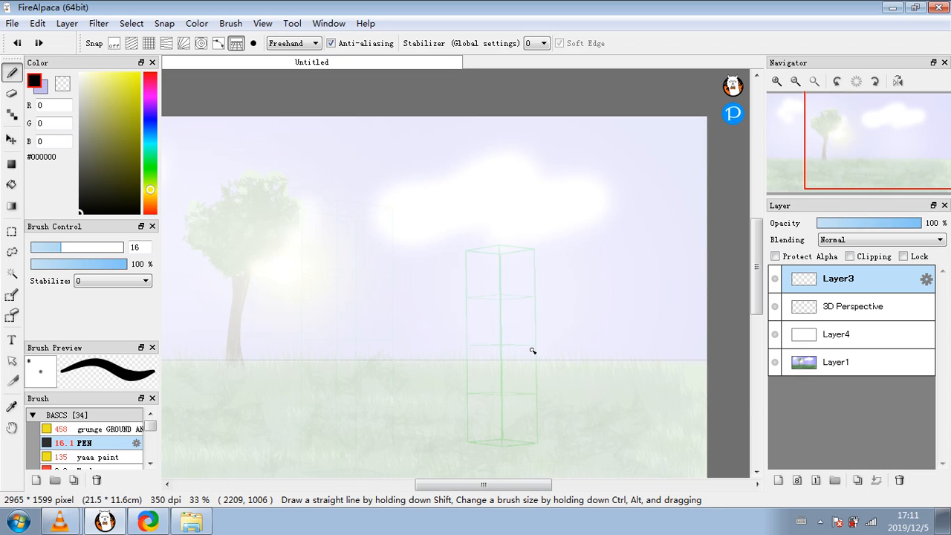
- Set the 3D Perspective layer's opacity to 42 %
{"action": "left_click", "coordinate": [16, 25]}
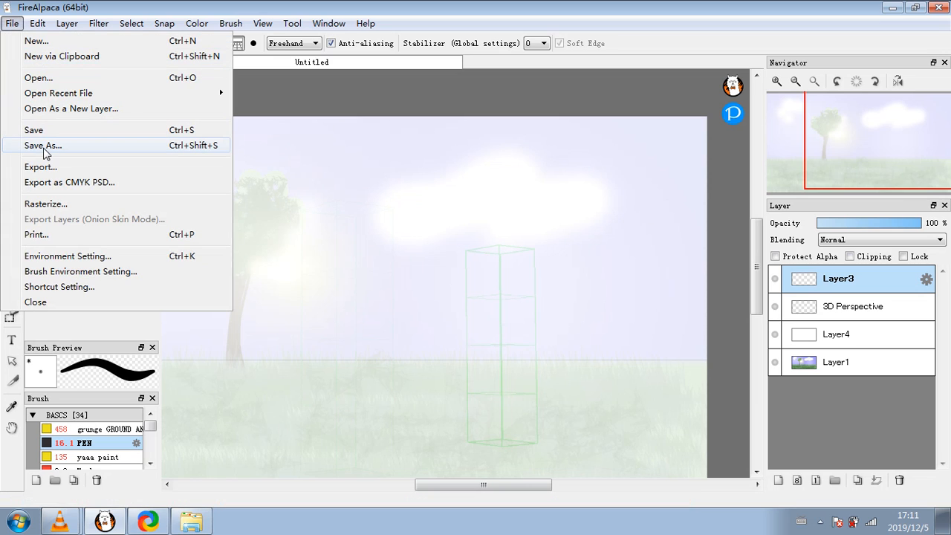
{"action": "left_click", "coordinate": [844, 328]}
{"action": "left_click", "coordinate": [839, 313]}
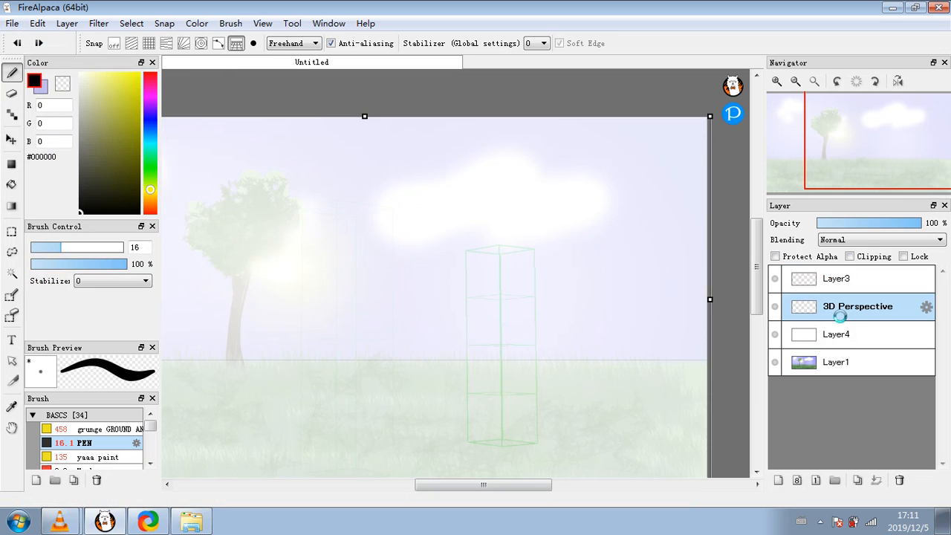
{"action": "left_click", "coordinate": [863, 224]}
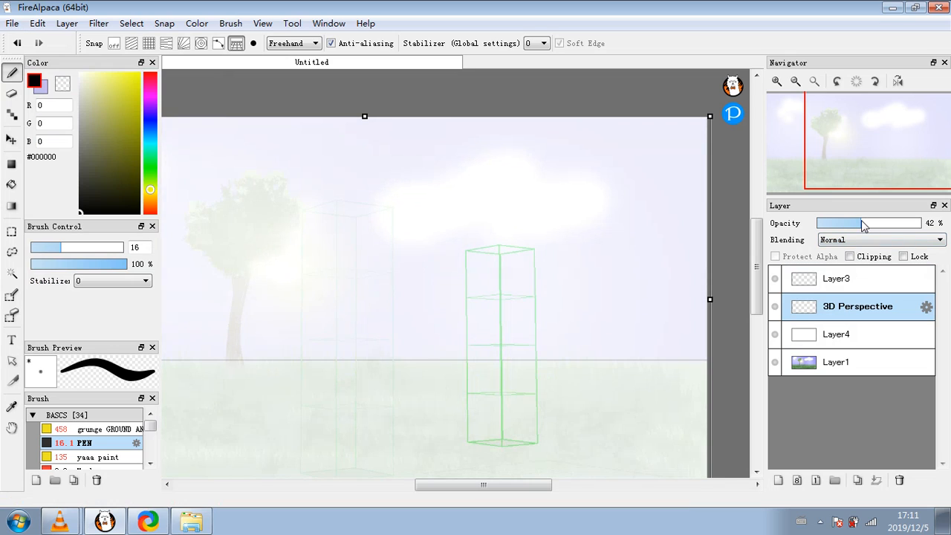
- Save the image as a PNG named cvcccvccvcvcvcvv in the desktop folder "to", accepting the save settings
{"action": "left_click", "coordinate": [12, 23]}
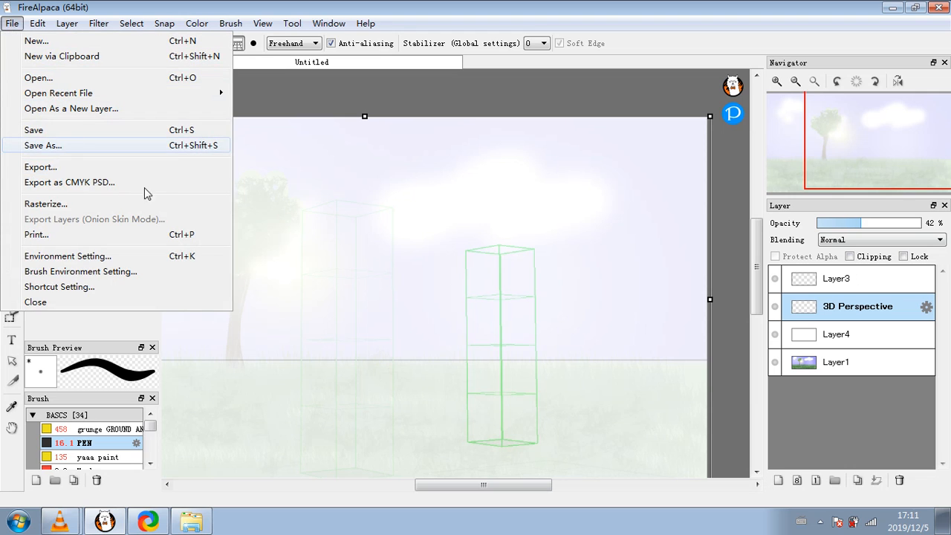
{"action": "left_click", "coordinate": [63, 146]}
{"action": "type", "text": "cvcccvccvc"}
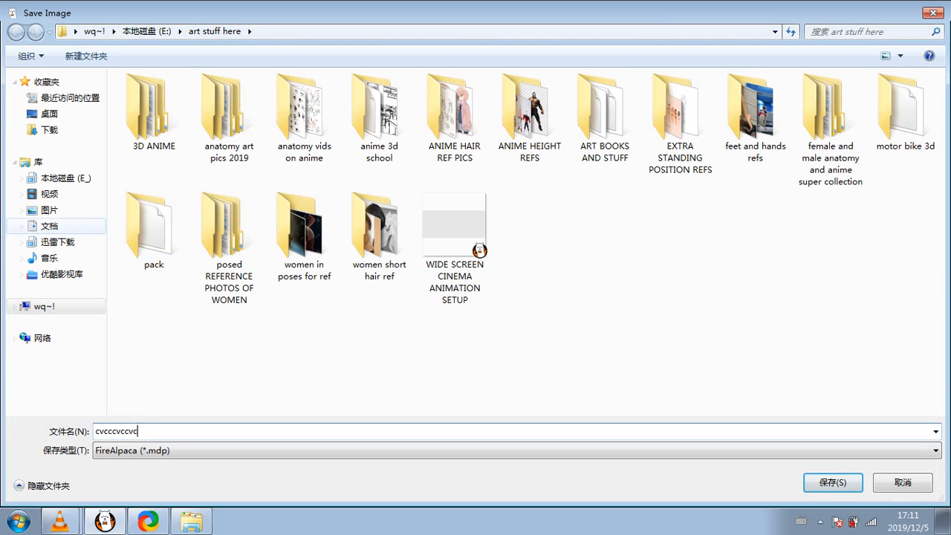
{"action": "type", "text": "vcvcv"}
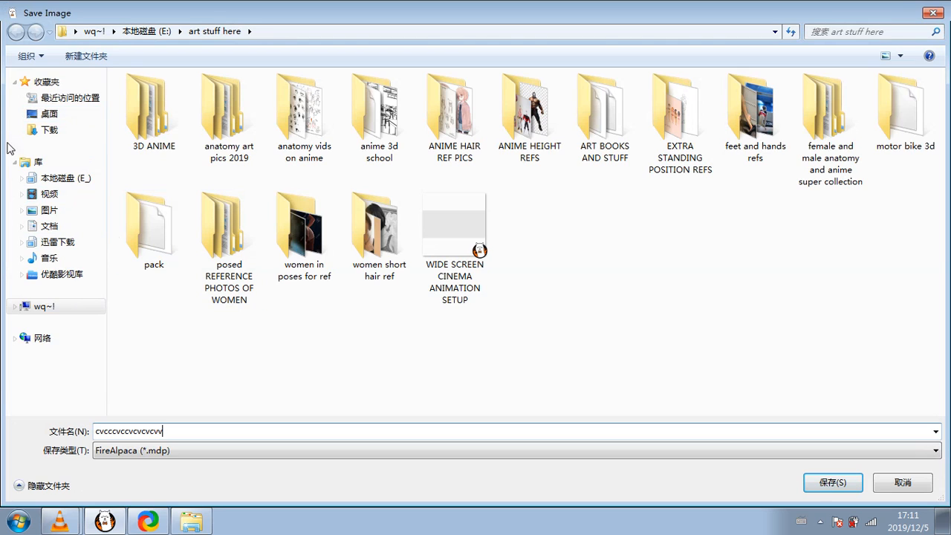
{"action": "left_click", "coordinate": [50, 119]}
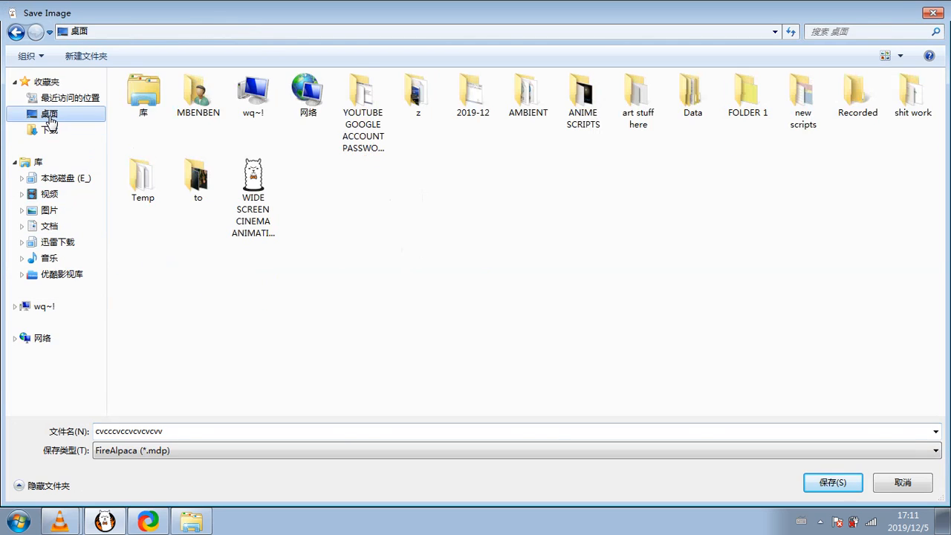
{"action": "double_click", "coordinate": [199, 190]}
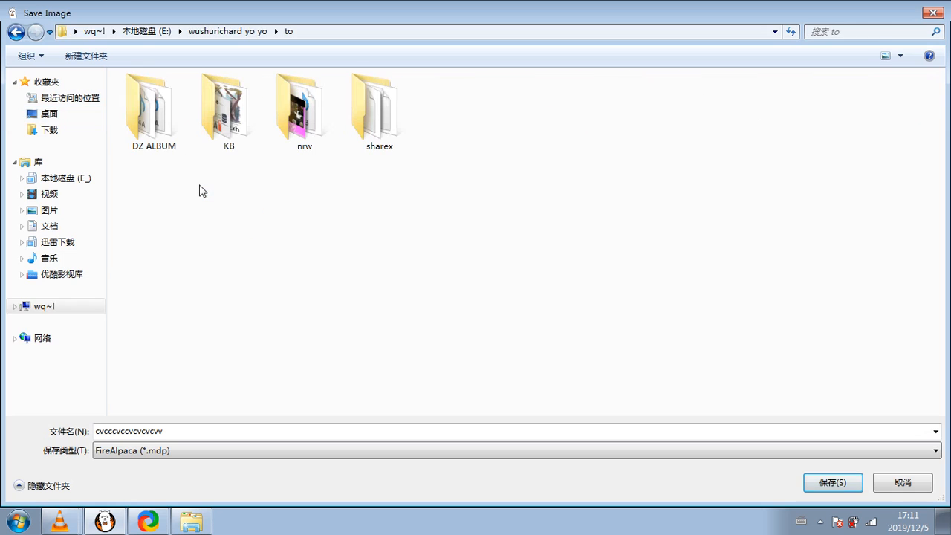
{"action": "left_click", "coordinate": [608, 456]}
{"action": "left_click", "coordinate": [518, 477]}
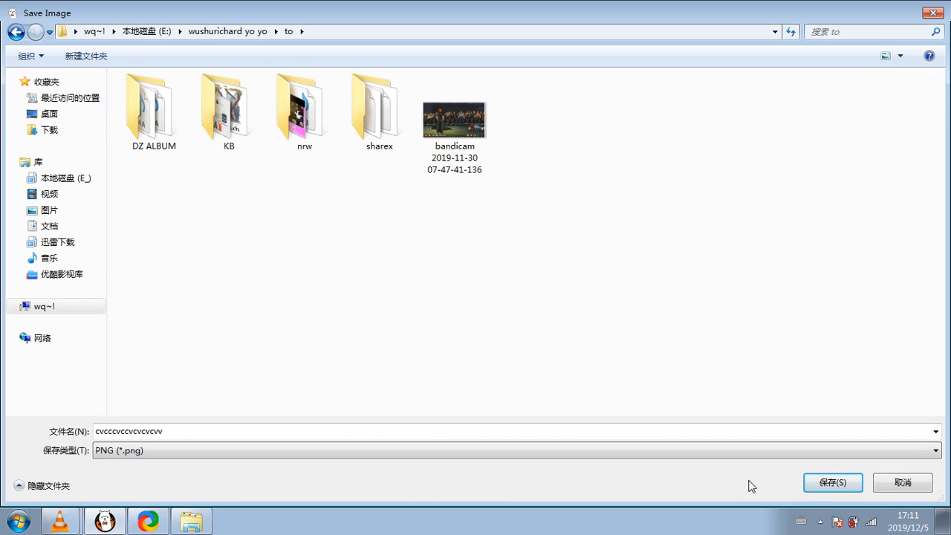
{"action": "left_click", "coordinate": [817, 484]}
{"action": "left_click", "coordinate": [544, 277]}
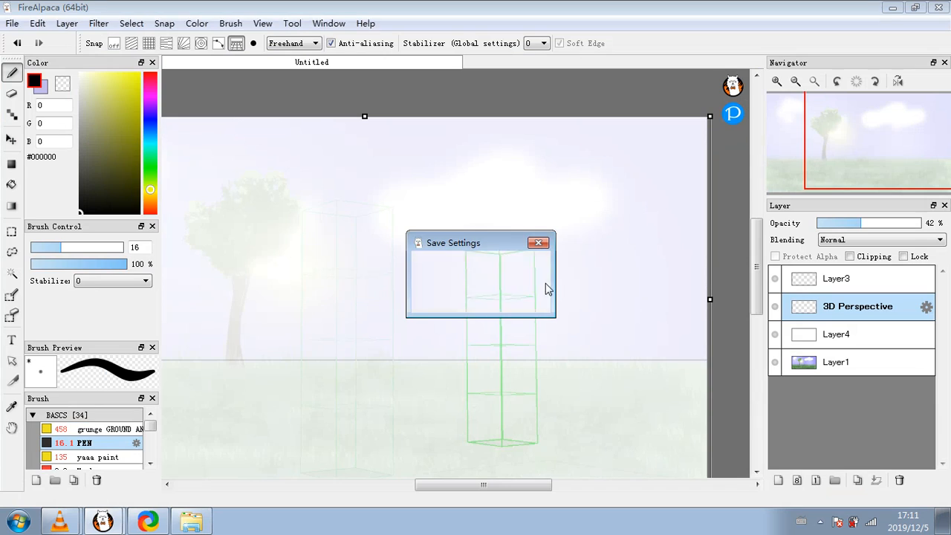
{"action": "left_click", "coordinate": [465, 297]}
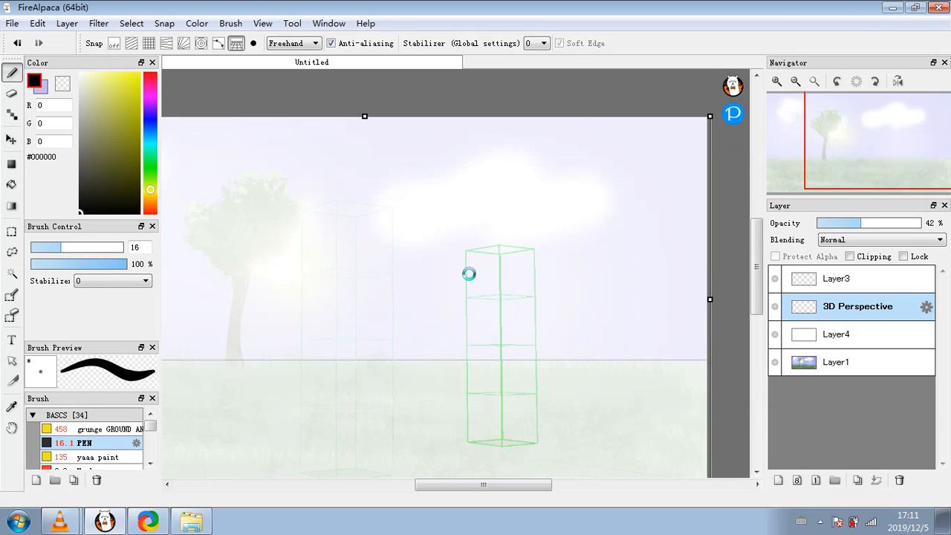
- Open the saved PNG from the desktop folder "to" and check whether the perspective guides appear in it
{"action": "left_click", "coordinate": [892, 9]}
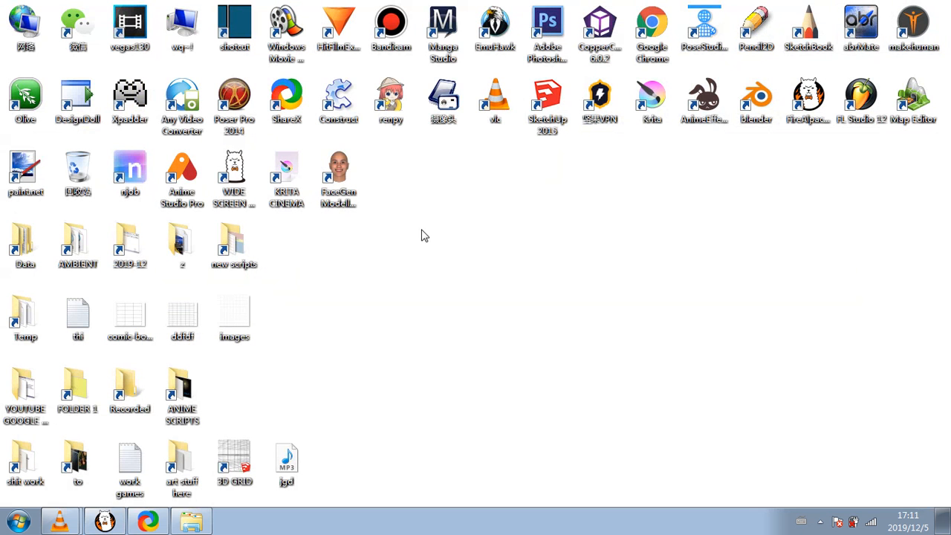
{"action": "double_click", "coordinate": [76, 461]}
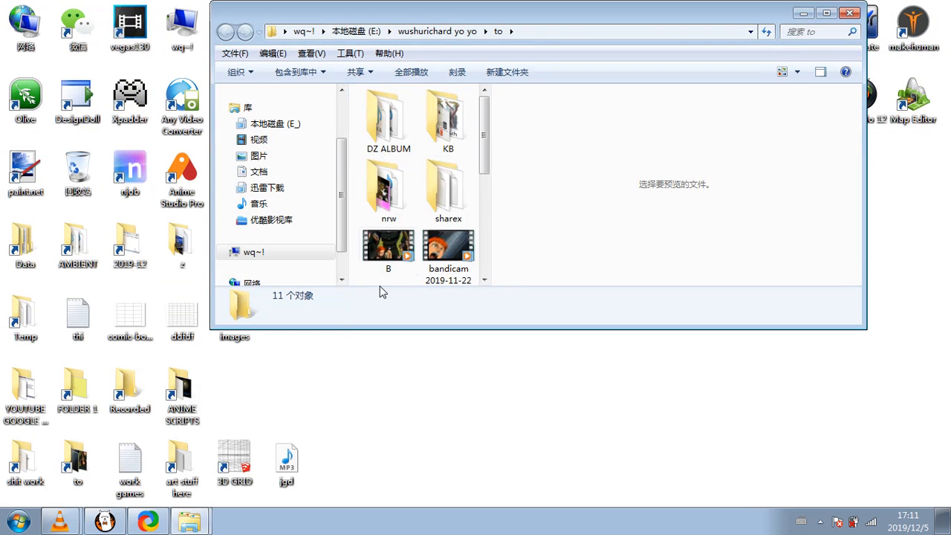
{"action": "scroll", "coordinate": [416, 223], "scroll_direction": "down", "scroll_amount": 3}
{"action": "double_click", "coordinate": [447, 247]}
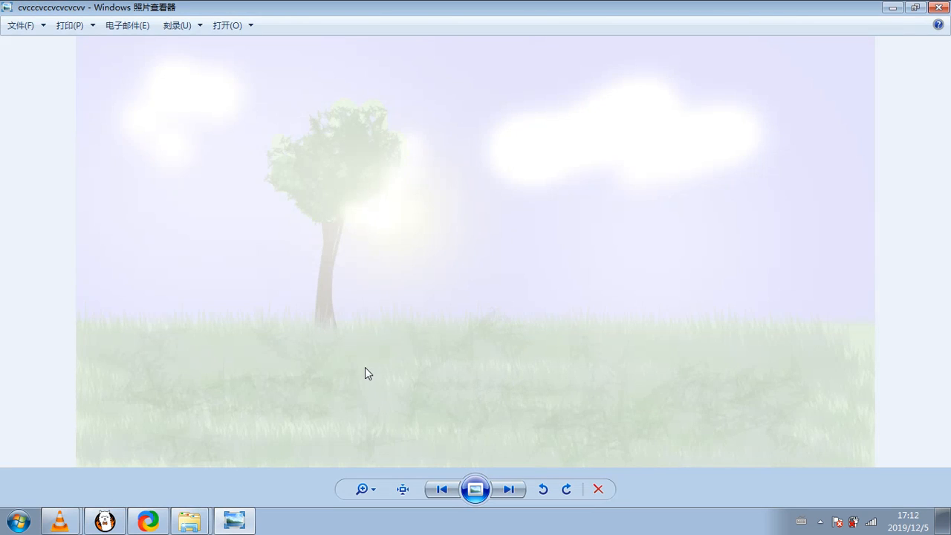
{"action": "left_click", "coordinate": [937, 6]}
- Delete the saved PNG from the folder "to" and permanently empty the recycle bin
{"action": "right_click", "coordinate": [444, 222]}
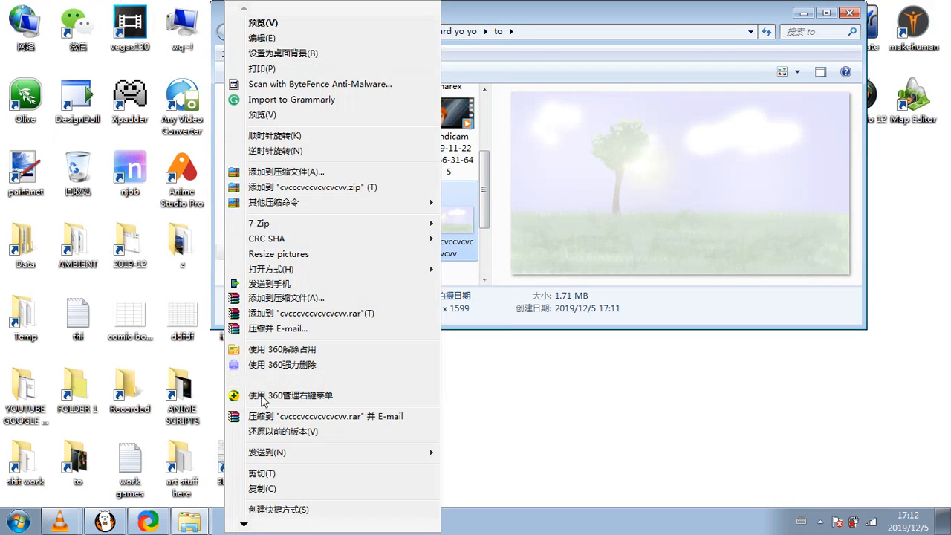
{"action": "mouse_move", "coordinate": [257, 525]}
{"action": "left_click", "coordinate": [266, 494]}
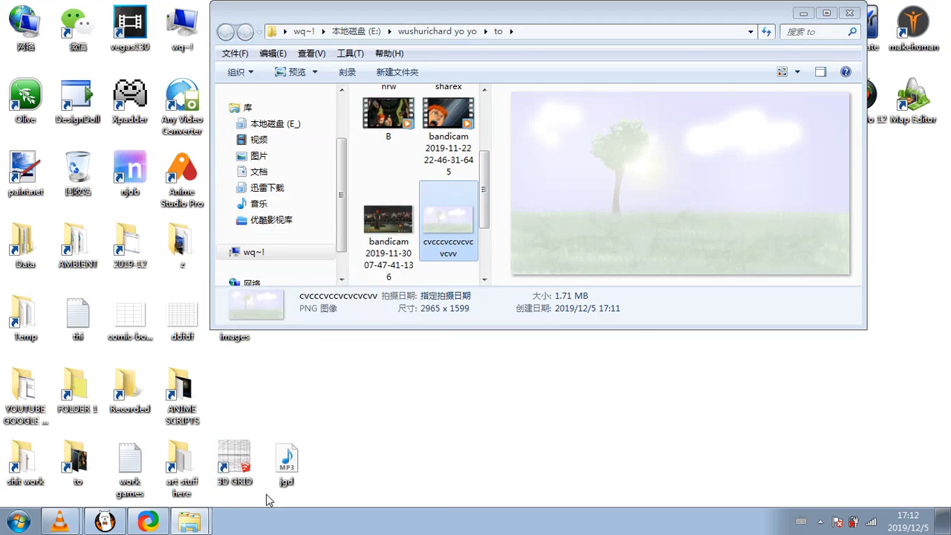
{"action": "left_click", "coordinate": [418, 246]}
{"action": "left_click", "coordinate": [850, 14]}
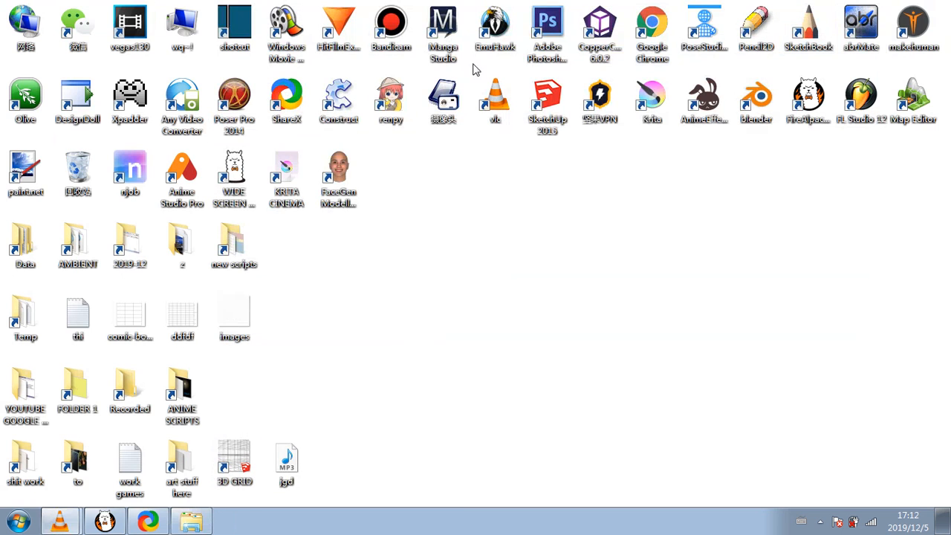
{"action": "right_click", "coordinate": [77, 167]}
{"action": "left_click", "coordinate": [59, 195]}
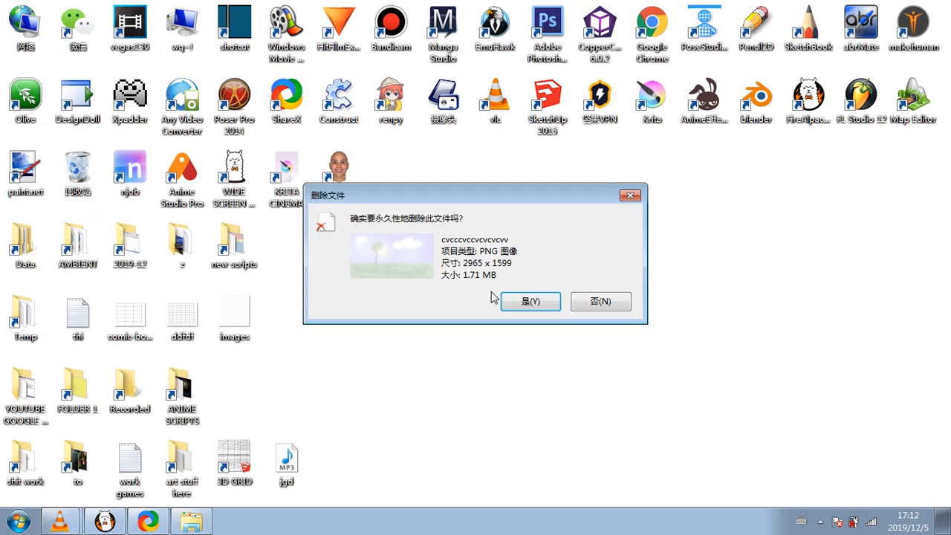
{"action": "left_click", "coordinate": [520, 301]}
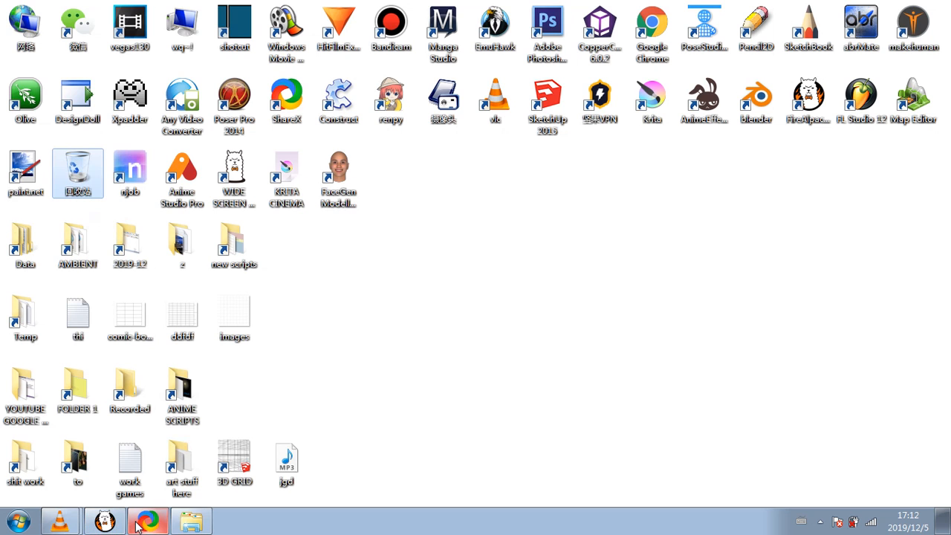
- Switch back to FireAlpaca and hide, then show Layer1 to view the guides without the painting
{"action": "left_click", "coordinate": [104, 521]}
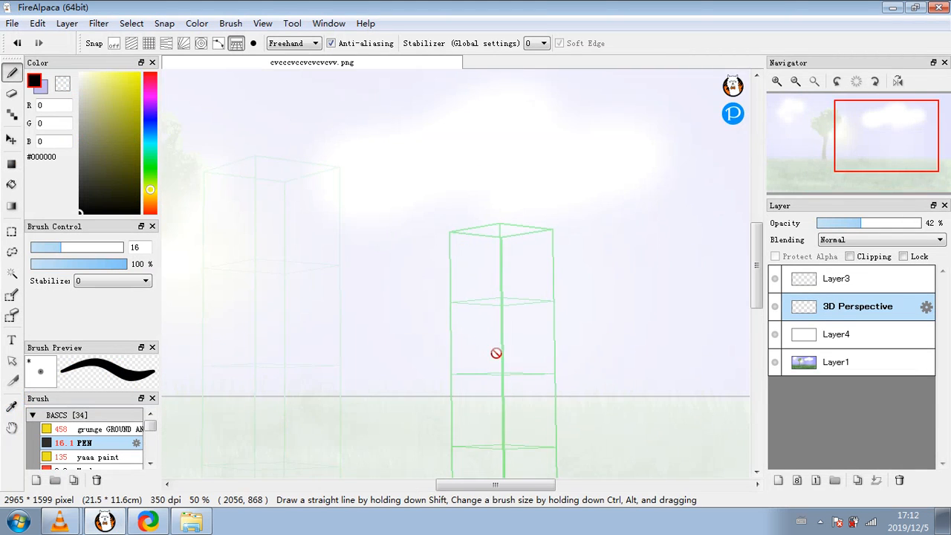
{"action": "scroll", "coordinate": [496, 353], "scroll_direction": "down", "scroll_amount": 2}
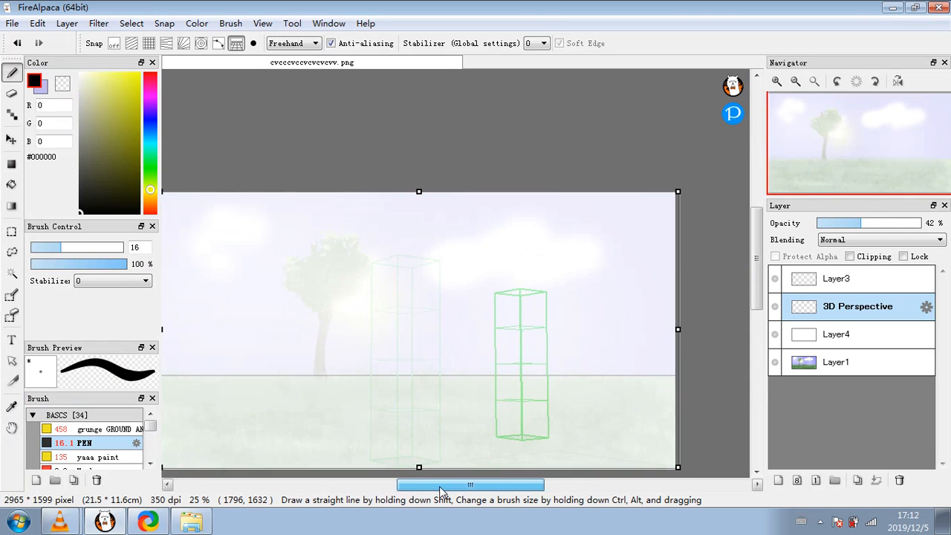
{"action": "left_click_drag", "start_coordinate": [440, 487], "coordinate": [434, 487]}
{"action": "left_click_drag", "start_coordinate": [756, 256], "coordinate": [757, 263]}
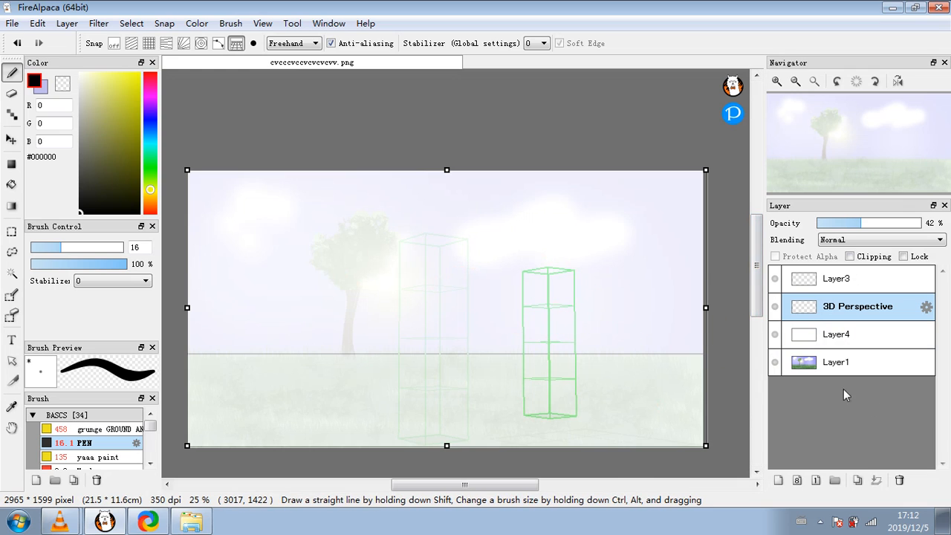
{"action": "left_click", "coordinate": [873, 362]}
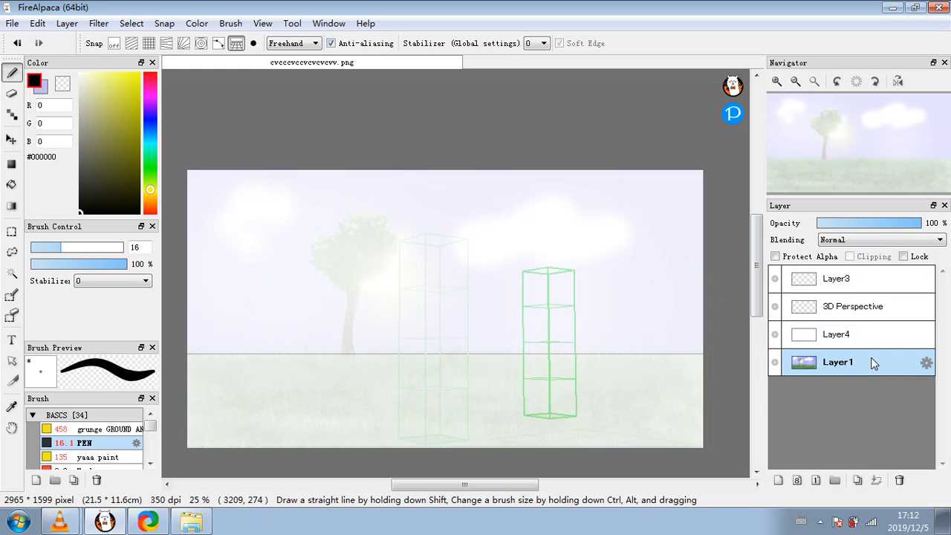
{"action": "left_click", "coordinate": [776, 364]}
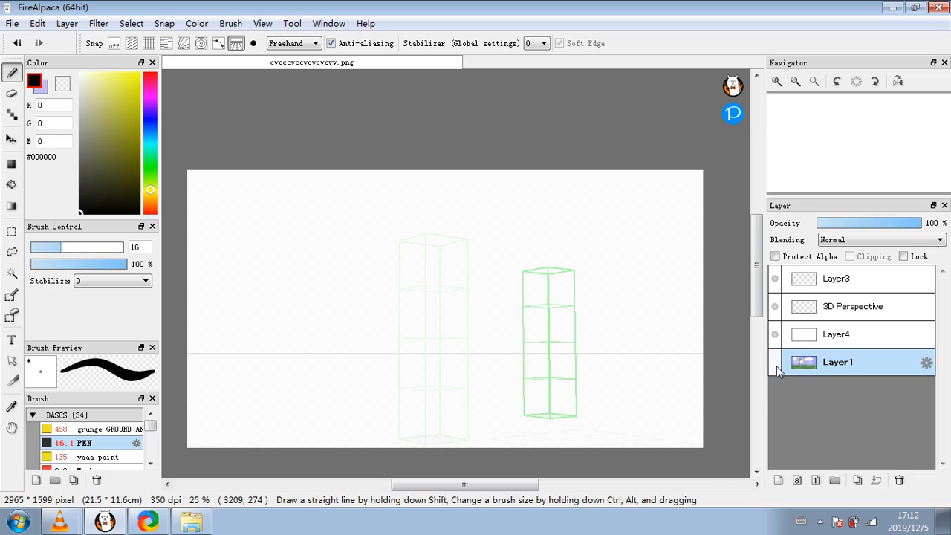
{"action": "left_click", "coordinate": [775, 364]}
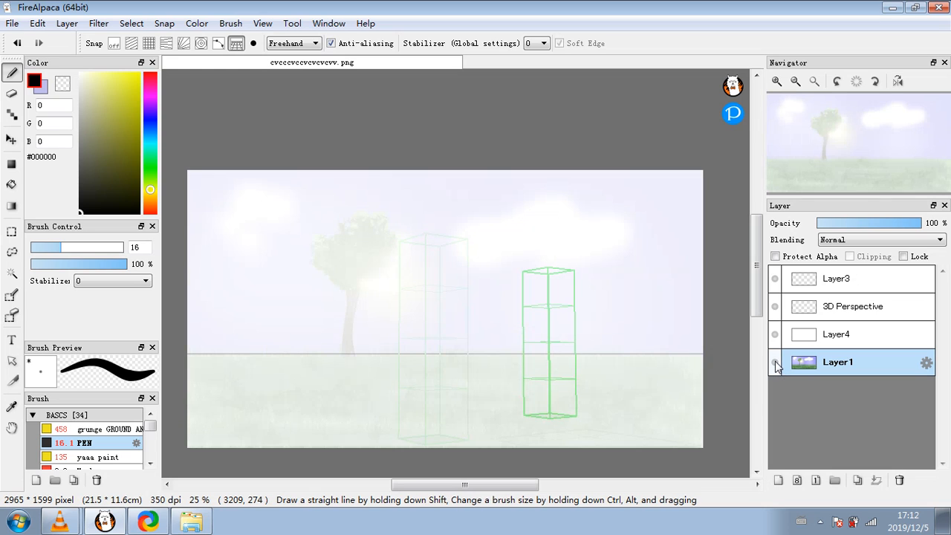
- Set the opacity of the white Layer4 to 67 %
{"action": "left_click", "coordinate": [802, 336]}
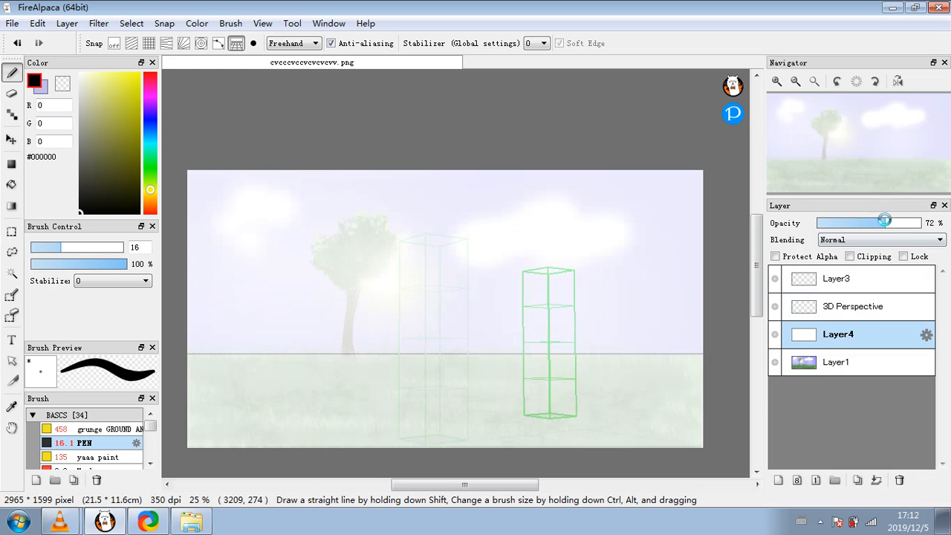
{"action": "left_click", "coordinate": [883, 222]}
{"action": "left_click_drag", "start_coordinate": [884, 222], "coordinate": [887, 223]}
- Add three new layers above Layer3 and make Layer3 the active layer again
{"action": "scroll", "coordinate": [520, 323], "scroll_direction": "up", "scroll_amount": 1}
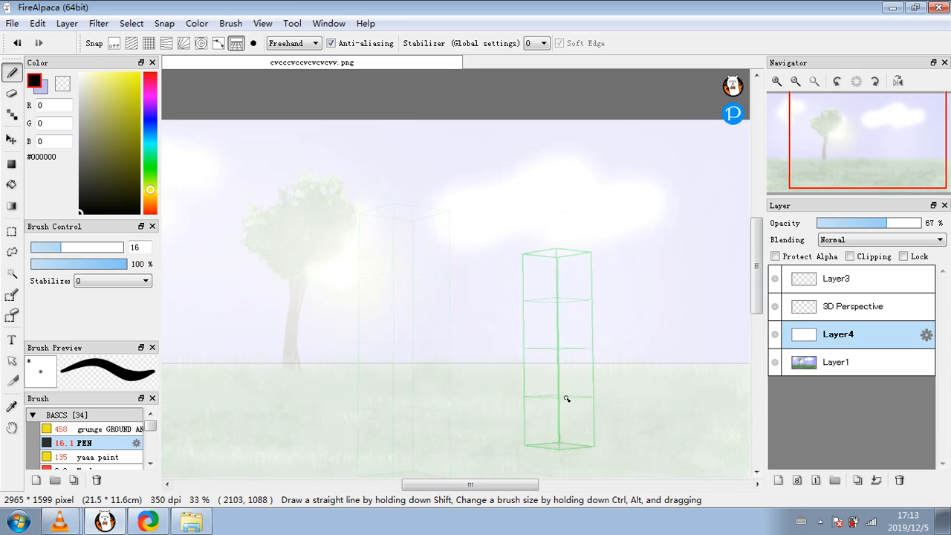
{"action": "left_click_drag", "start_coordinate": [469, 490], "coordinate": [482, 488]}
{"action": "left_click_drag", "start_coordinate": [753, 275], "coordinate": [754, 297]}
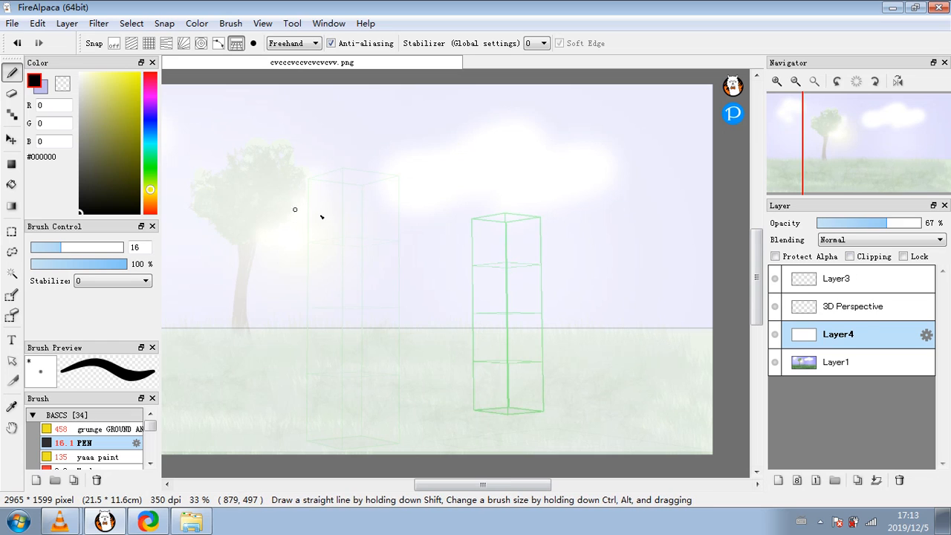
{"action": "left_click", "coordinate": [851, 310]}
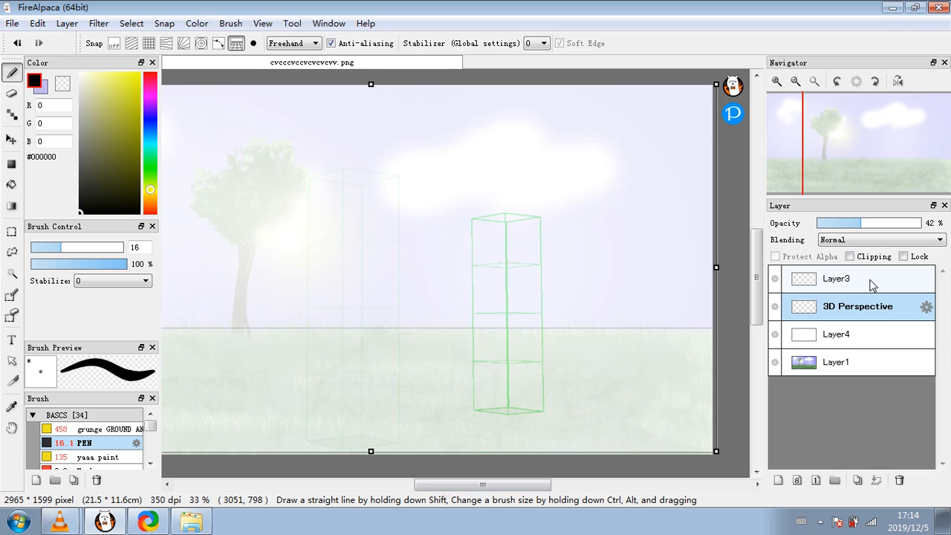
{"action": "left_click", "coordinate": [872, 286]}
{"action": "scroll", "coordinate": [558, 304], "scroll_direction": "down", "scroll_amount": 1}
{"action": "scroll", "coordinate": [561, 305], "scroll_direction": "up", "scroll_amount": 2}
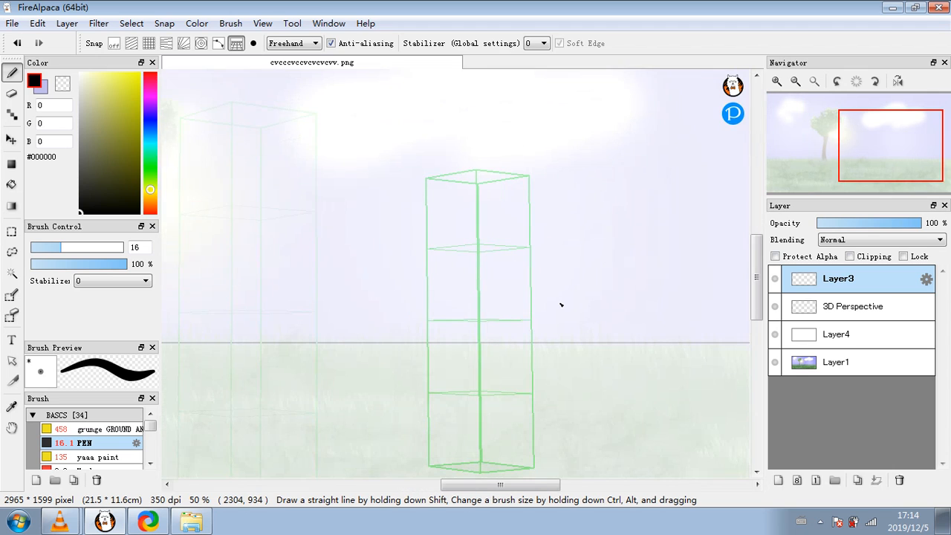
{"action": "left_click_drag", "start_coordinate": [756, 256], "coordinate": [757, 262]}
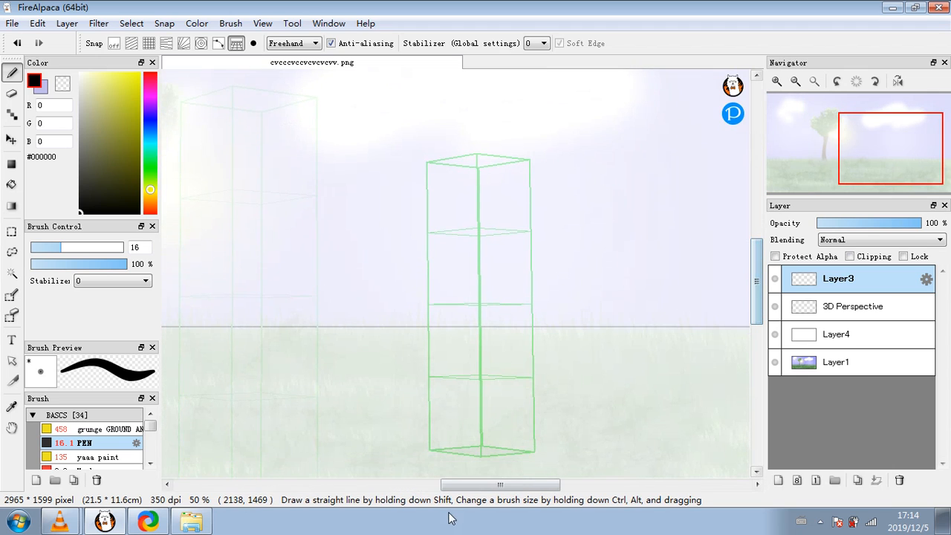
{"action": "left_click_drag", "start_coordinate": [500, 484], "coordinate": [514, 484]}
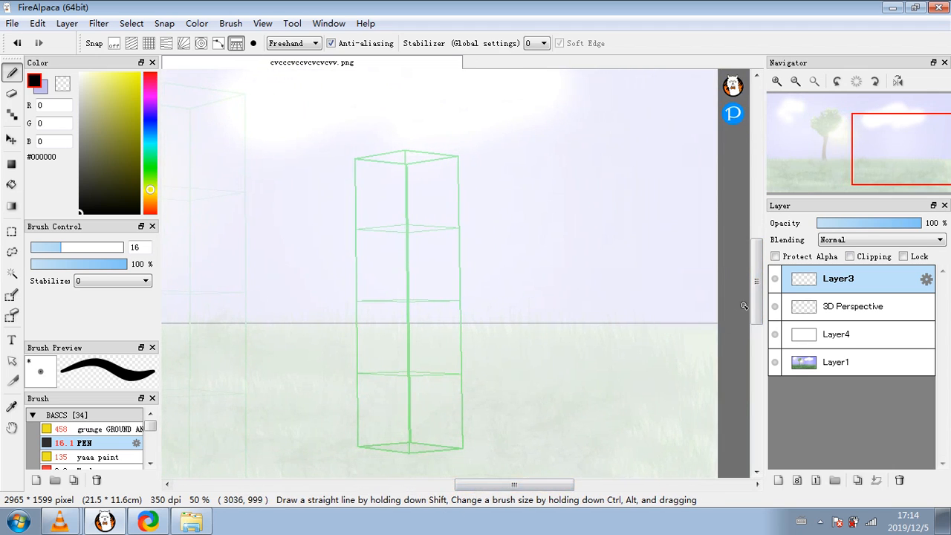
{"action": "scroll", "coordinate": [633, 335], "scroll_direction": "up", "scroll_amount": 1}
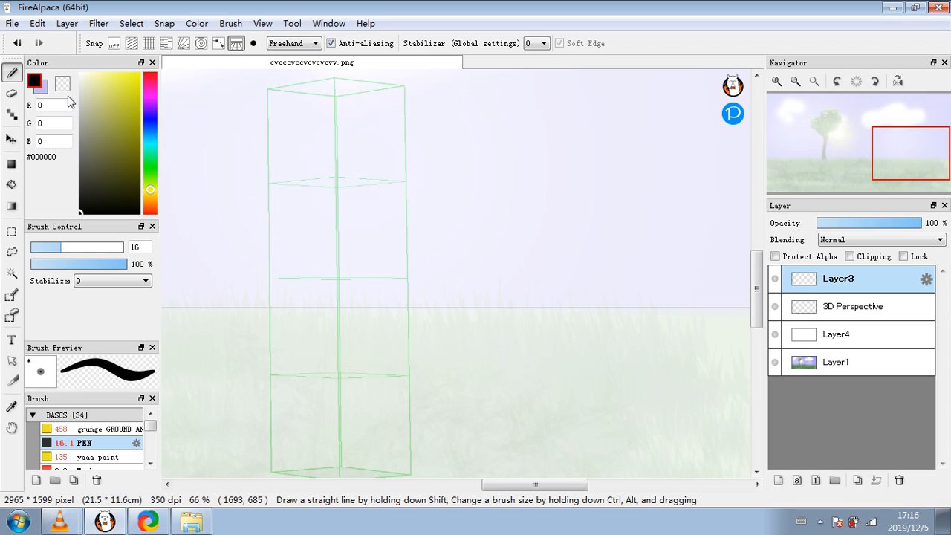
{"action": "left_click", "coordinate": [778, 480]}
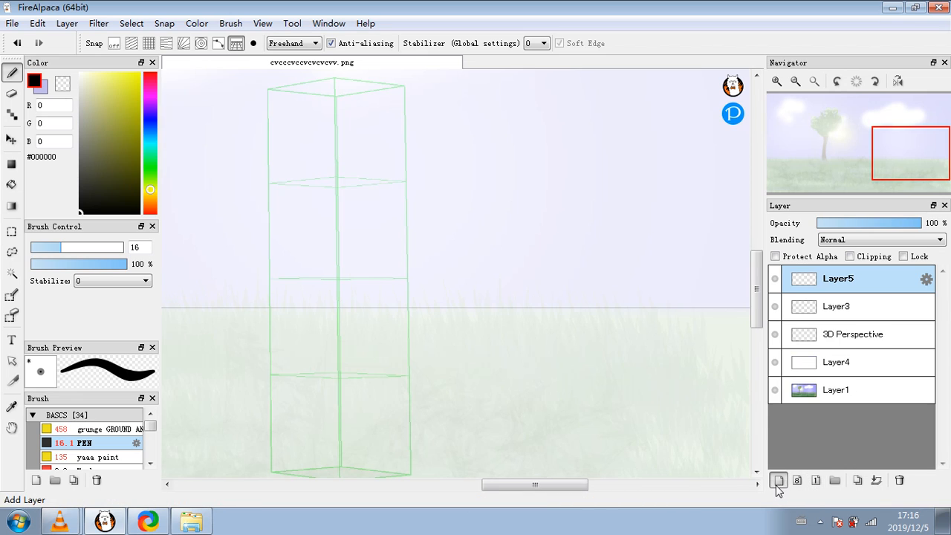
{"action": "left_click", "coordinate": [778, 479]}
{"action": "left_click", "coordinate": [778, 479]}
{"action": "left_click", "coordinate": [800, 363]}
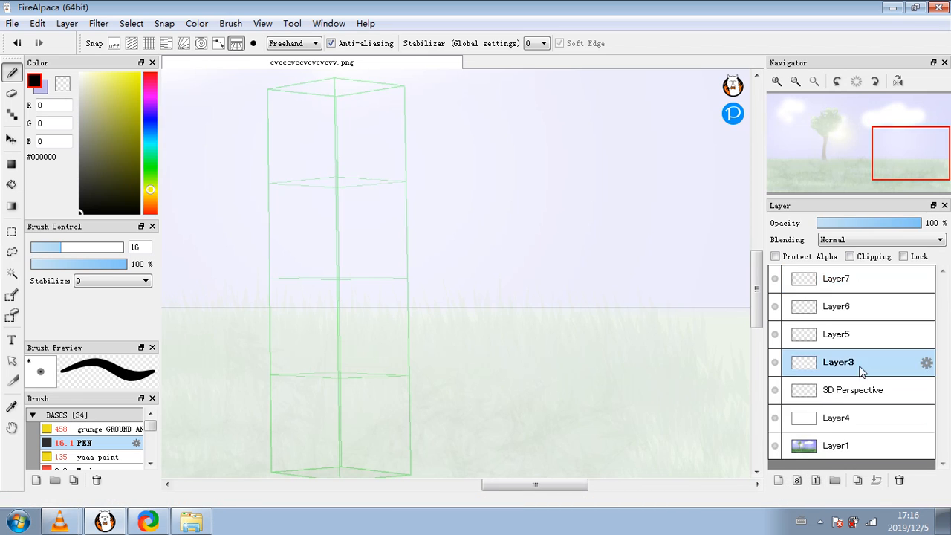
- Set the pen to colour #757762 and size 6, and turn off the perspective snap
{"action": "left_click", "coordinate": [50, 248]}
{"action": "left_click_drag", "start_coordinate": [90, 144], "coordinate": [89, 147]}
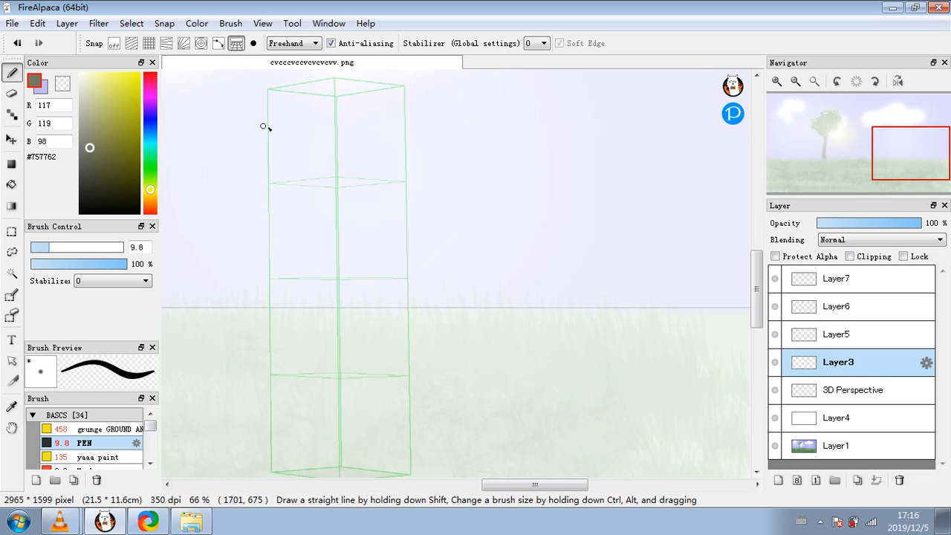
{"action": "left_click_drag", "start_coordinate": [313, 90], "coordinate": [334, 86]}
{"action": "left_click", "coordinate": [17, 43]}
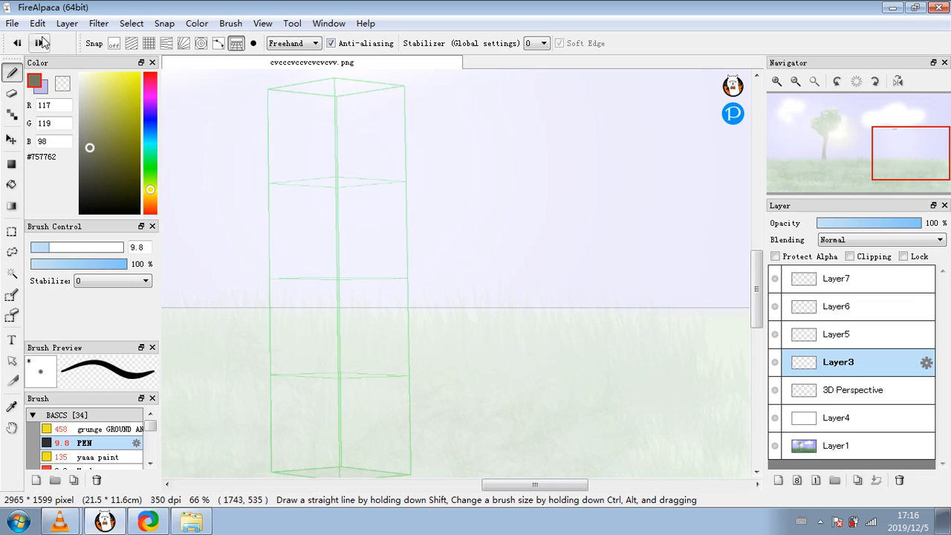
{"action": "left_click", "coordinate": [132, 44]}
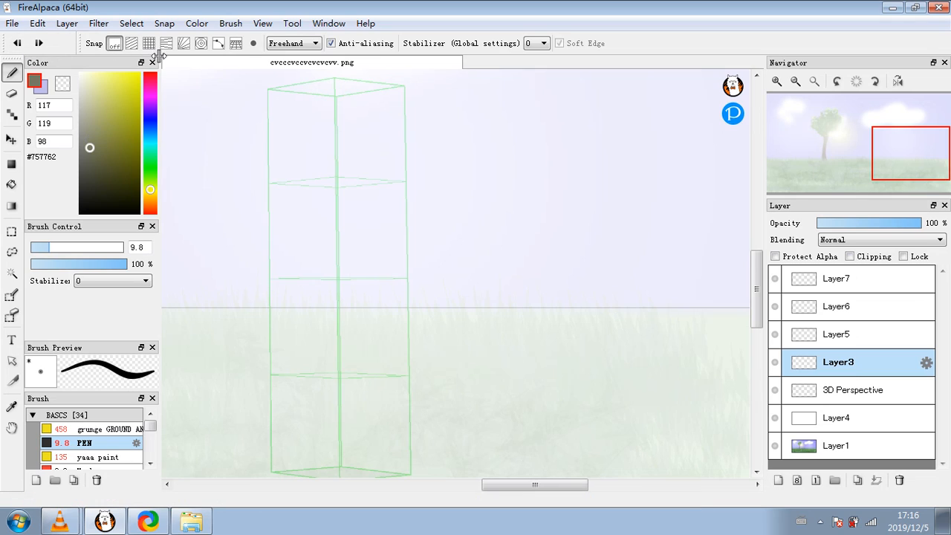
{"action": "left_click", "coordinate": [115, 44]}
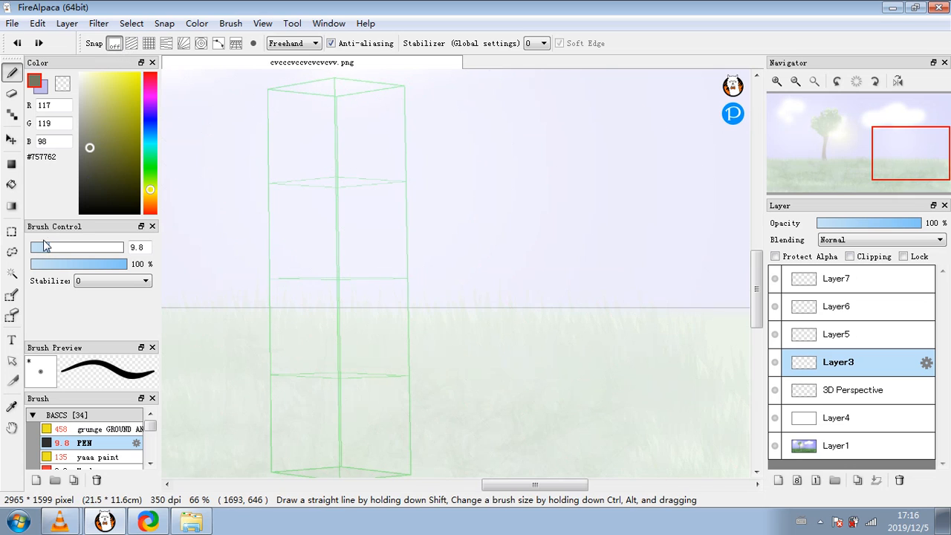
{"action": "left_click_drag", "start_coordinate": [46, 246], "coordinate": [40, 246]}
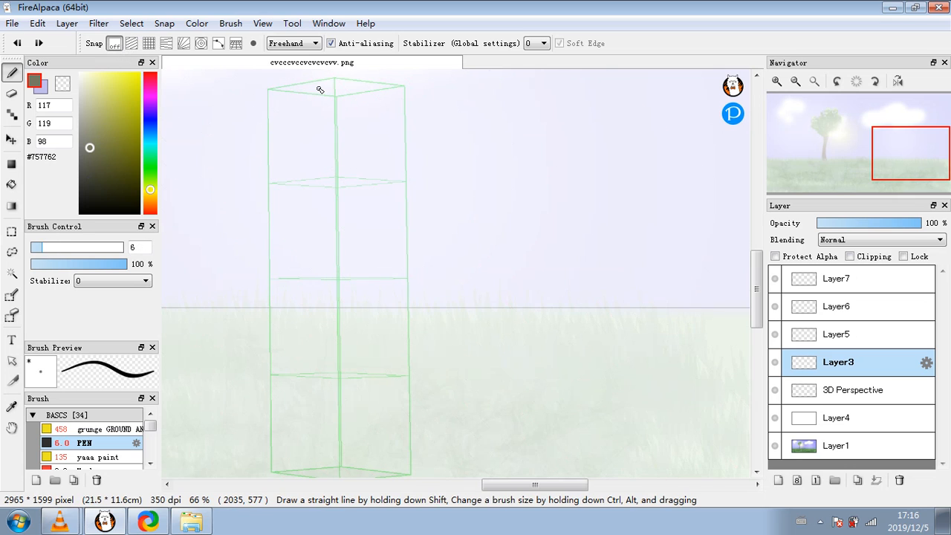
- Sketch the figure's head circle, neck, shoulder line and rounded ribcage in the upper part of the perspective box
{"action": "mouse_move", "coordinate": [320, 89]}
{"action": "left_mouse_down"}
{"action": "mouse_move", "coordinate": [345, 94]}
{"action": "mouse_move", "coordinate": [340, 136]}
{"action": "mouse_move", "coordinate": [314, 95]}
{"action": "left_mouse_up"}
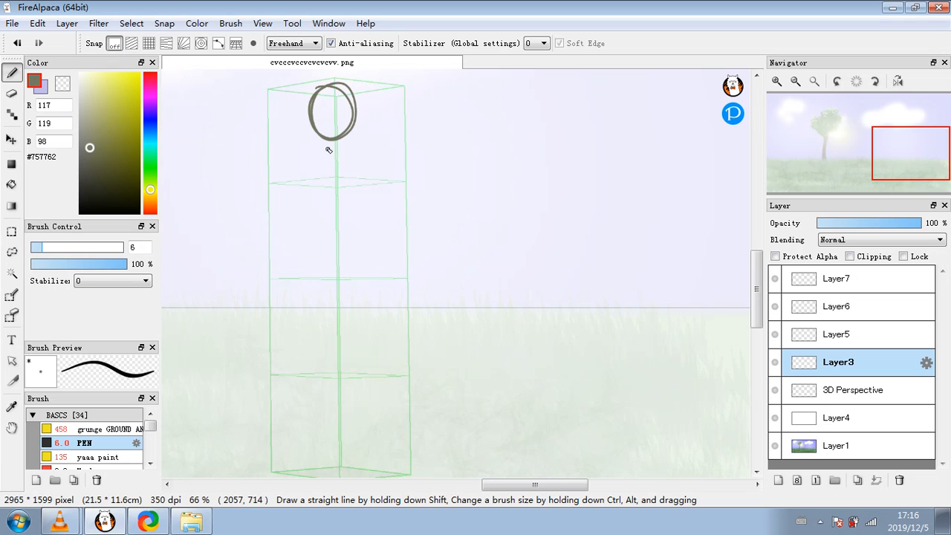
{"action": "mouse_move", "coordinate": [332, 141]}
{"action": "left_mouse_down"}
{"action": "mouse_move", "coordinate": [368, 156]}
{"action": "mouse_move", "coordinate": [310, 212]}
{"action": "left_mouse_up"}
{"action": "mouse_move", "coordinate": [302, 172]}
{"action": "left_mouse_down"}
{"action": "mouse_move", "coordinate": [304, 199]}
{"action": "mouse_move", "coordinate": [325, 220]}
{"action": "left_mouse_up"}
{"action": "mouse_move", "coordinate": [365, 167]}
{"action": "left_mouse_down"}
{"action": "mouse_move", "coordinate": [364, 192]}
{"action": "mouse_move", "coordinate": [329, 218]}
{"action": "left_mouse_up"}
{"action": "left_click_drag", "start_coordinate": [303, 174], "coordinate": [334, 217]}
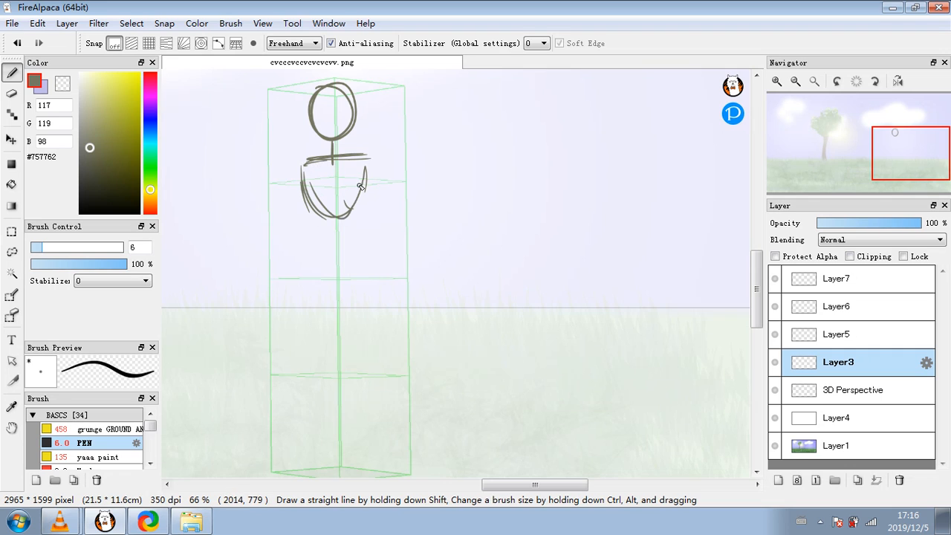
{"action": "mouse_move", "coordinate": [364, 171]}
{"action": "left_mouse_down"}
{"action": "mouse_move", "coordinate": [306, 175]}
{"action": "mouse_move", "coordinate": [342, 217]}
{"action": "left_mouse_up"}
{"action": "left_click_drag", "start_coordinate": [310, 184], "coordinate": [328, 212]}
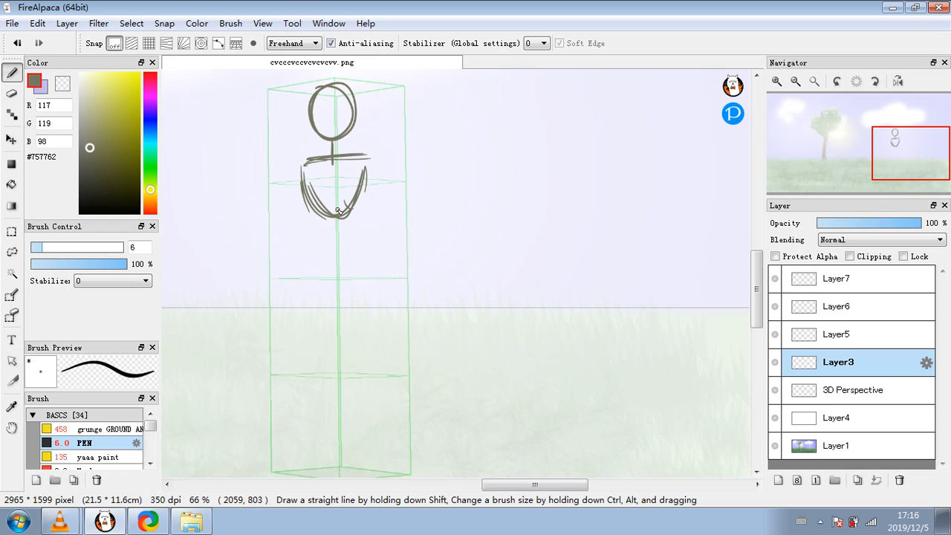
- Draw the spine, a dome-shaped pelvis at the box's middle division and the first thigh line
{"action": "mouse_move", "coordinate": [336, 165]}
{"action": "left_mouse_down"}
{"action": "mouse_move", "coordinate": [336, 256]}
{"action": "mouse_move", "coordinate": [304, 266]}
{"action": "mouse_move", "coordinate": [320, 248]}
{"action": "mouse_move", "coordinate": [373, 273]}
{"action": "left_mouse_up"}
{"action": "mouse_move", "coordinate": [361, 238]}
{"action": "left_mouse_down"}
{"action": "mouse_move", "coordinate": [377, 277]}
{"action": "mouse_move", "coordinate": [295, 283]}
{"action": "left_mouse_up"}
{"action": "mouse_move", "coordinate": [301, 177]}
{"action": "left_mouse_down"}
{"action": "mouse_move", "coordinate": [325, 217]}
{"action": "mouse_move", "coordinate": [318, 208]}
{"action": "left_mouse_up"}
{"action": "left_click_drag", "start_coordinate": [363, 176], "coordinate": [355, 183]}
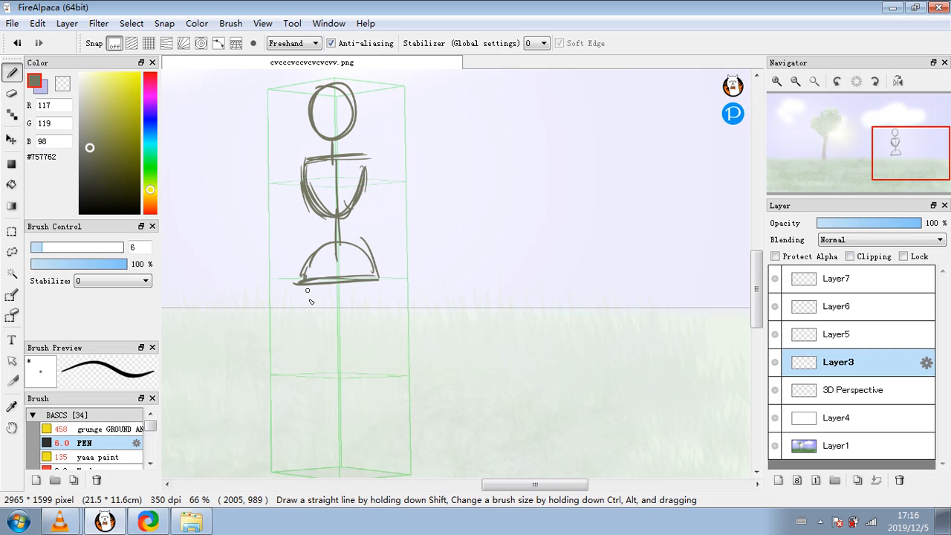
{"action": "left_click_drag", "start_coordinate": [308, 286], "coordinate": [319, 351]}
{"action": "left_click_drag", "start_coordinate": [191, 277], "coordinate": [548, 273]}
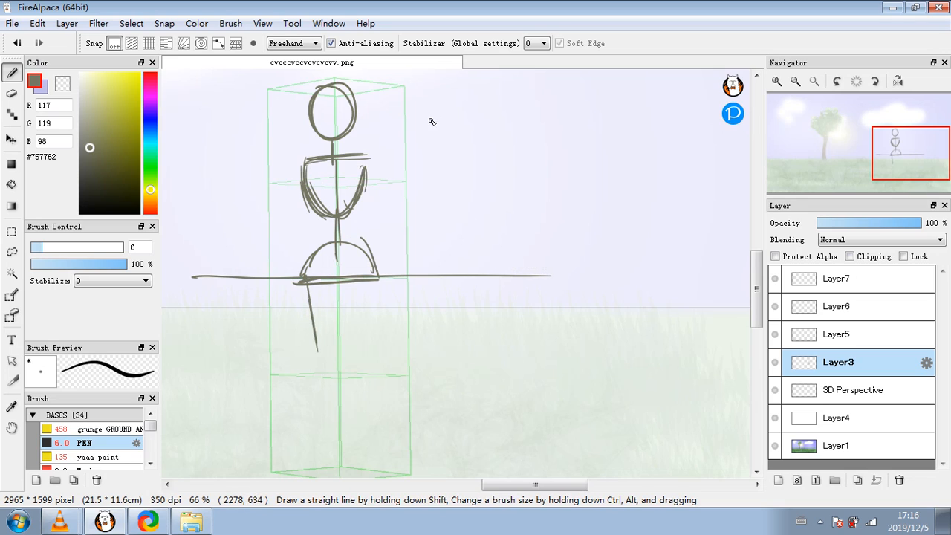
{"action": "left_click_drag", "start_coordinate": [424, 118], "coordinate": [442, 116]}
{"action": "left_click_drag", "start_coordinate": [427, 228], "coordinate": [453, 224]}
{"action": "left_click_drag", "start_coordinate": [438, 317], "coordinate": [444, 314]}
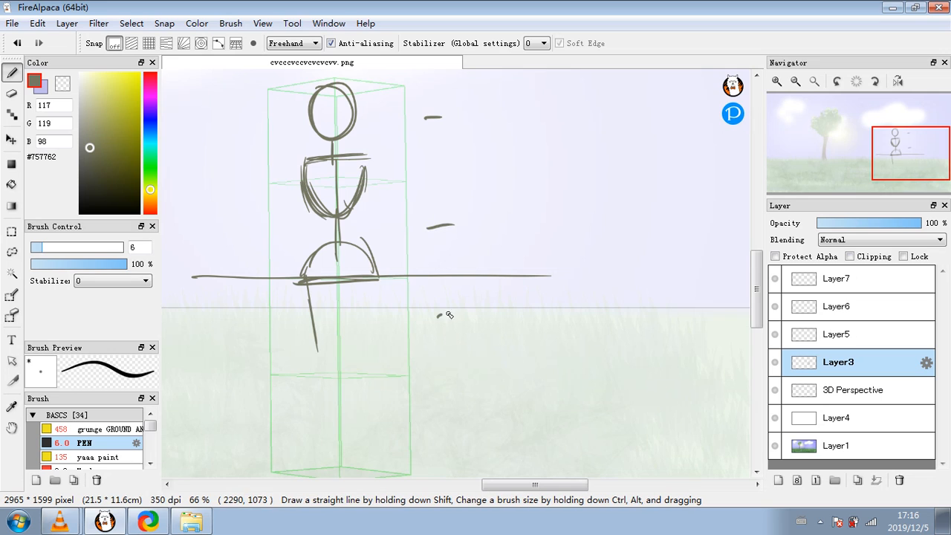
{"action": "left_click", "coordinate": [18, 42]}
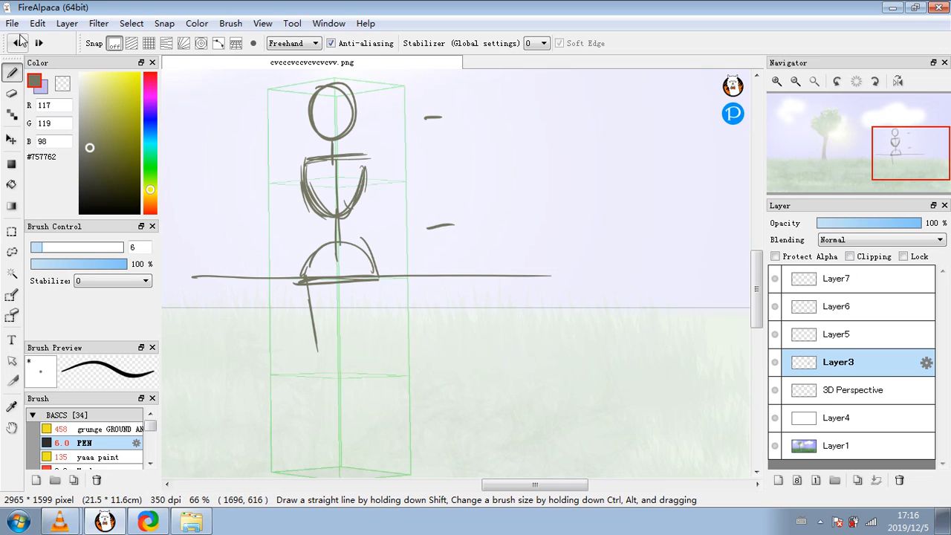
{"action": "left_click", "coordinate": [19, 41]}
{"action": "left_click", "coordinate": [19, 41]}
{"action": "left_click", "coordinate": [19, 42]}
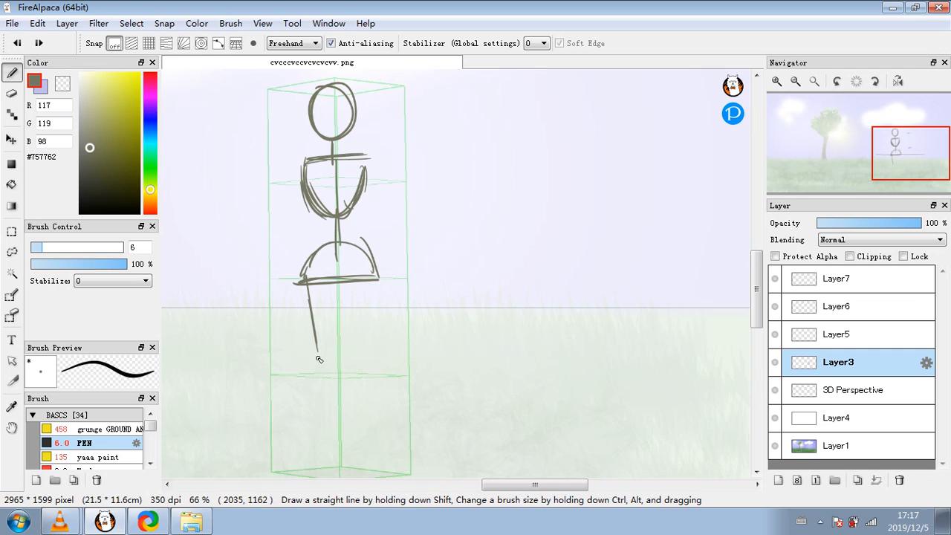
- Complete both leg lines with knees and feet down to the base of the perspective box
{"action": "left_click_drag", "start_coordinate": [319, 359], "coordinate": [322, 462]}
{"action": "mouse_move", "coordinate": [363, 282]}
{"action": "left_mouse_down"}
{"action": "mouse_move", "coordinate": [353, 373]}
{"action": "mouse_move", "coordinate": [363, 459]}
{"action": "left_mouse_up"}
{"action": "mouse_move", "coordinate": [322, 462]}
{"action": "left_mouse_down"}
{"action": "mouse_move", "coordinate": [327, 474]}
{"action": "mouse_move", "coordinate": [369, 474]}
{"action": "left_mouse_up"}
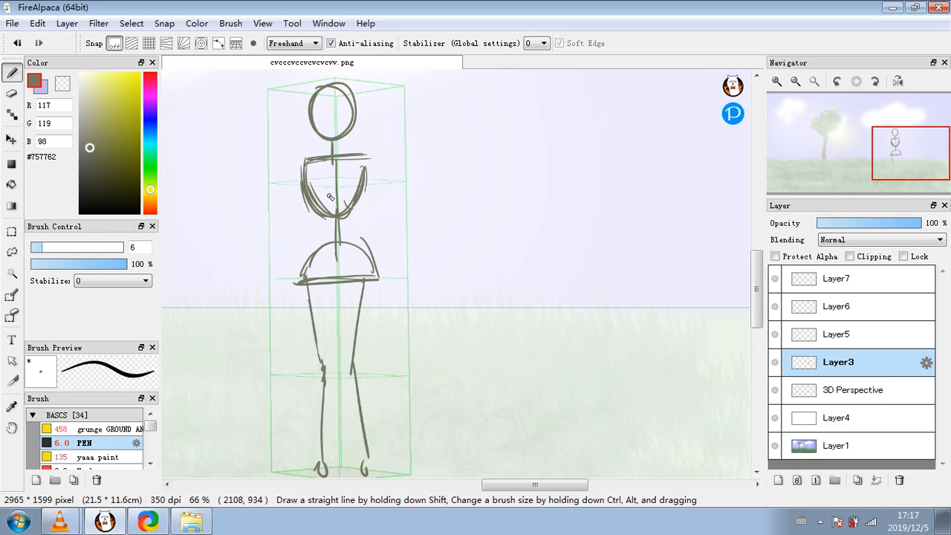
- Redraw the ribcage narrower and erase its old outer outline with the transparent colour
{"action": "mouse_move", "coordinate": [306, 174]}
{"action": "left_mouse_down"}
{"action": "mouse_move", "coordinate": [324, 215]}
{"action": "mouse_move", "coordinate": [316, 203]}
{"action": "mouse_move", "coordinate": [349, 159]}
{"action": "left_mouse_up"}
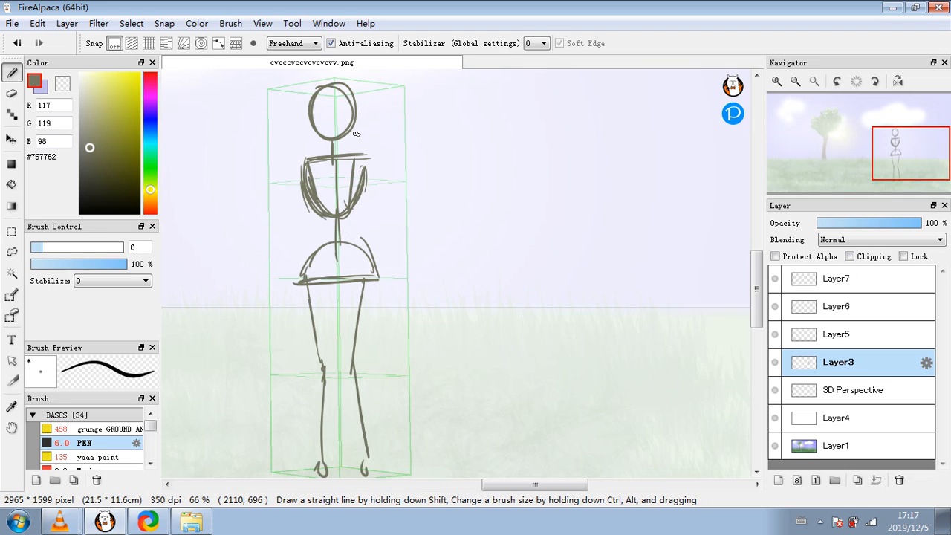
{"action": "left_click", "coordinate": [62, 84]}
{"action": "mouse_move", "coordinate": [305, 200]}
{"action": "left_mouse_down"}
{"action": "mouse_move", "coordinate": [302, 168]}
{"action": "mouse_move", "coordinate": [311, 200]}
{"action": "mouse_move", "coordinate": [361, 194]}
{"action": "mouse_move", "coordinate": [367, 170]}
{"action": "mouse_move", "coordinate": [351, 207]}
{"action": "mouse_move", "coordinate": [364, 164]}
{"action": "left_mouse_up"}
- Draw both arm lines from the shoulders down past the pelvis with the #757762 colour
{"action": "left_click", "coordinate": [38, 81]}
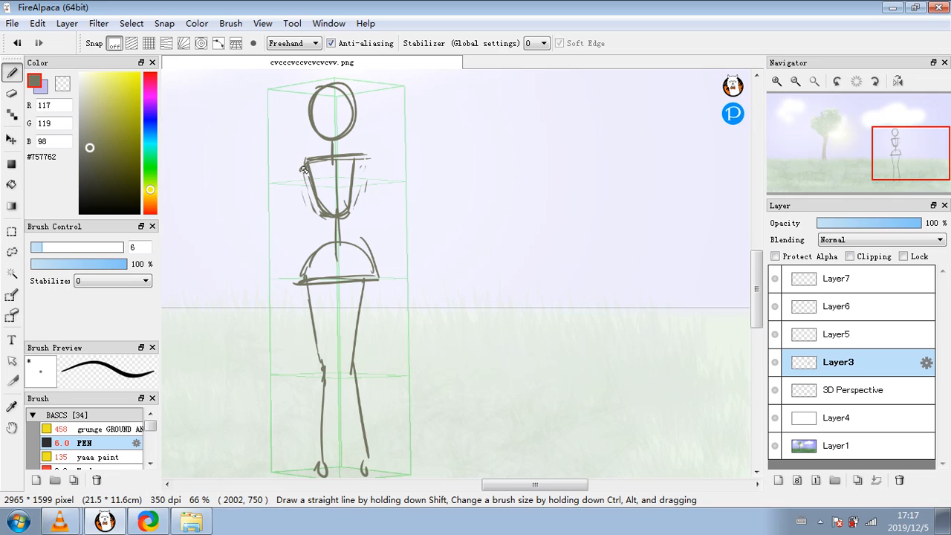
{"action": "left_click_drag", "start_coordinate": [303, 168], "coordinate": [283, 294]}
{"action": "left_click_drag", "start_coordinate": [360, 168], "coordinate": [394, 273]}
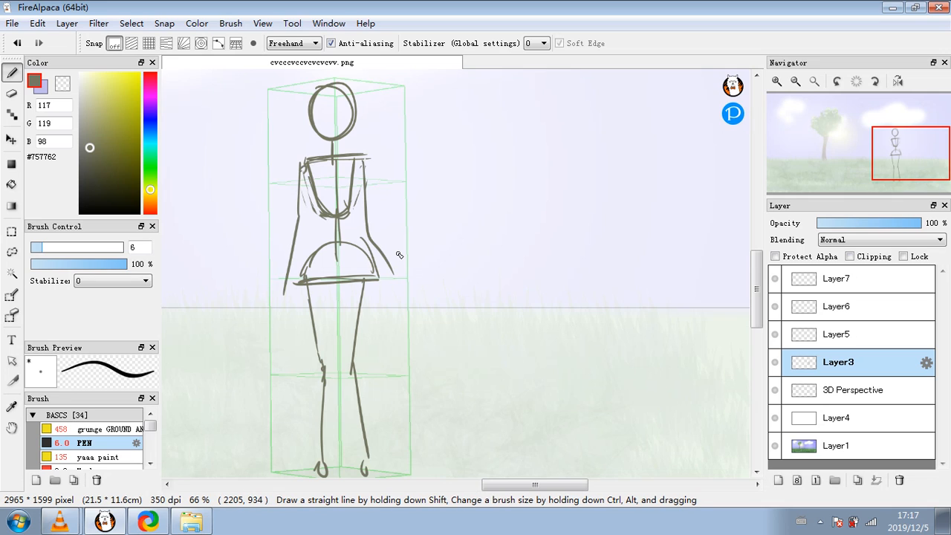
- Fade Layer3 to 22 % opacity and outline the figure's head and hair on Layer5
{"action": "left_click", "coordinate": [839, 229]}
{"action": "left_click", "coordinate": [850, 345]}
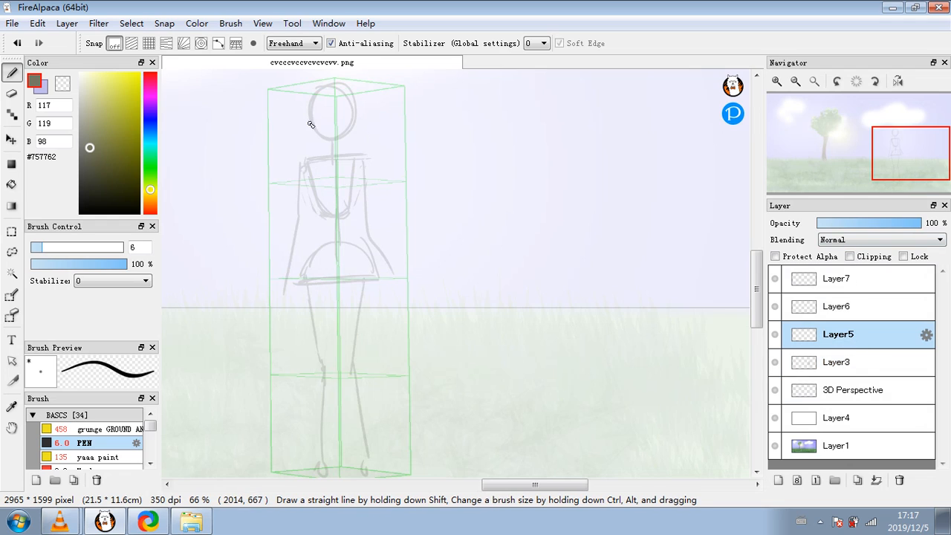
{"action": "mouse_move", "coordinate": [308, 105]}
{"action": "left_mouse_down"}
{"action": "mouse_move", "coordinate": [322, 181]}
{"action": "mouse_move", "coordinate": [351, 135]}
{"action": "left_mouse_up"}
{"action": "mouse_move", "coordinate": [306, 112]}
{"action": "left_mouse_down"}
{"action": "mouse_move", "coordinate": [303, 122]}
{"action": "mouse_move", "coordinate": [350, 127]}
{"action": "left_mouse_up"}
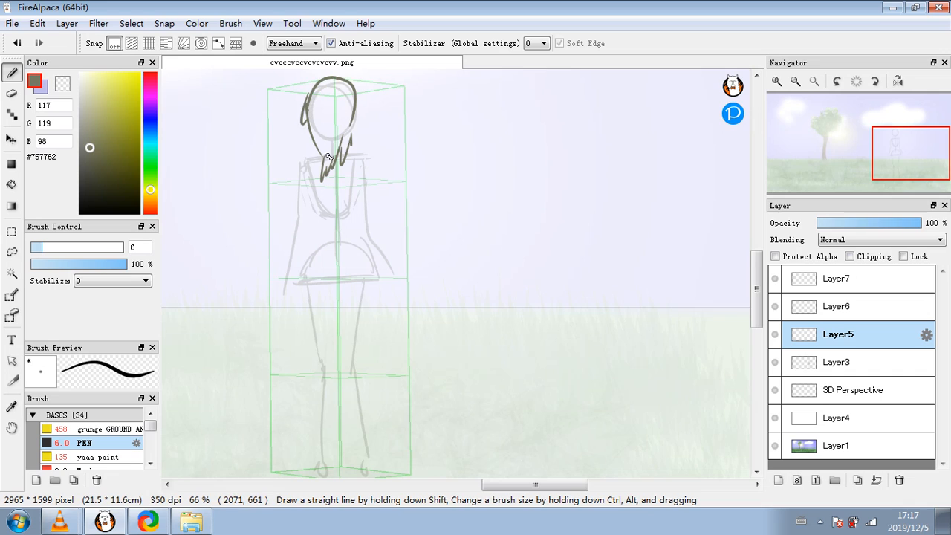
- Outline the short-sleeved shirt, the waist and a pleated skirt over the faded construction sketch
{"action": "mouse_move", "coordinate": [320, 159]}
{"action": "left_mouse_down"}
{"action": "mouse_move", "coordinate": [349, 157]}
{"action": "mouse_move", "coordinate": [300, 163]}
{"action": "left_mouse_up"}
{"action": "left_click_drag", "start_coordinate": [300, 161], "coordinate": [302, 207]}
{"action": "left_click_drag", "start_coordinate": [361, 159], "coordinate": [370, 202]}
{"action": "mouse_move", "coordinate": [308, 191]}
{"action": "left_mouse_down"}
{"action": "mouse_move", "coordinate": [309, 240]}
{"action": "mouse_move", "coordinate": [329, 267]}
{"action": "mouse_move", "coordinate": [349, 263]}
{"action": "mouse_move", "coordinate": [359, 180]}
{"action": "left_mouse_up"}
{"action": "mouse_move", "coordinate": [298, 260]}
{"action": "left_mouse_down"}
{"action": "mouse_move", "coordinate": [292, 302]}
{"action": "mouse_move", "coordinate": [363, 299]}
{"action": "left_mouse_up"}
{"action": "mouse_move", "coordinate": [374, 249]}
{"action": "left_mouse_down"}
{"action": "mouse_move", "coordinate": [384, 287]}
{"action": "mouse_move", "coordinate": [359, 297]}
{"action": "left_mouse_up"}
{"action": "mouse_move", "coordinate": [347, 270]}
{"action": "left_mouse_down"}
{"action": "mouse_move", "coordinate": [345, 299]}
{"action": "mouse_move", "coordinate": [325, 303]}
{"action": "left_mouse_up"}
{"action": "left_click_drag", "start_coordinate": [304, 283], "coordinate": [301, 304]}
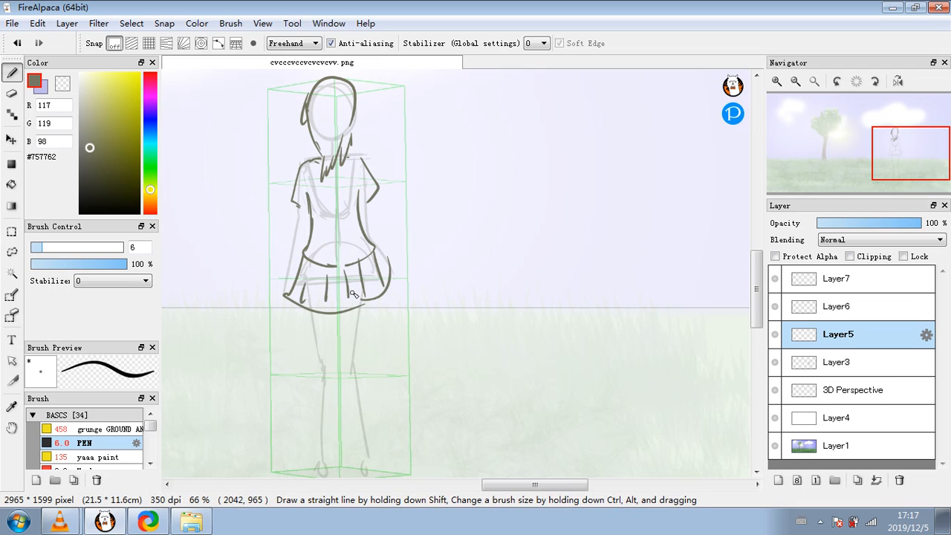
{"action": "left_click_drag", "start_coordinate": [367, 298], "coordinate": [387, 287]}
- Outline the thighs, knees, calves and feet below the skirt
{"action": "left_click_drag", "start_coordinate": [309, 269], "coordinate": [321, 371]}
{"action": "left_click_drag", "start_coordinate": [327, 315], "coordinate": [338, 365]}
{"action": "mouse_move", "coordinate": [363, 303]}
{"action": "left_mouse_down"}
{"action": "mouse_move", "coordinate": [352, 371]}
{"action": "mouse_move", "coordinate": [320, 429]}
{"action": "left_mouse_up"}
{"action": "left_click_drag", "start_coordinate": [334, 364], "coordinate": [332, 438]}
{"action": "mouse_move", "coordinate": [340, 384]}
{"action": "left_mouse_down"}
{"action": "mouse_move", "coordinate": [342, 406]}
{"action": "mouse_move", "coordinate": [351, 381]}
{"action": "mouse_move", "coordinate": [358, 446]}
{"action": "left_mouse_up"}
{"action": "mouse_move", "coordinate": [316, 417]}
{"action": "left_mouse_down"}
{"action": "mouse_move", "coordinate": [314, 453]}
{"action": "mouse_move", "coordinate": [323, 449]}
{"action": "mouse_move", "coordinate": [332, 472]}
{"action": "left_mouse_up"}
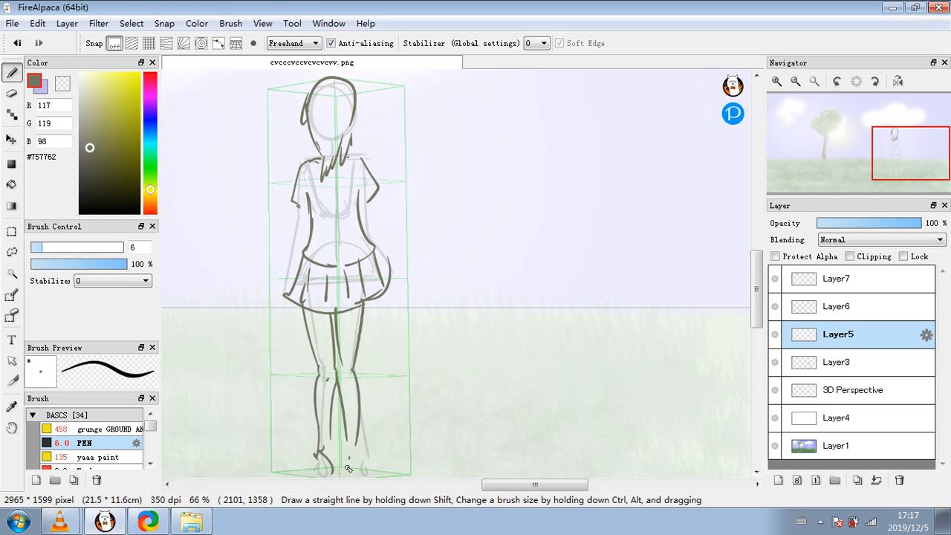
- Outline both arms from the sleeves down to the skirt
{"action": "left_click_drag", "start_coordinate": [293, 202], "coordinate": [289, 262]}
{"action": "mouse_move", "coordinate": [302, 214]}
{"action": "left_mouse_down"}
{"action": "mouse_move", "coordinate": [291, 256]}
{"action": "mouse_move", "coordinate": [288, 285]}
{"action": "left_mouse_up"}
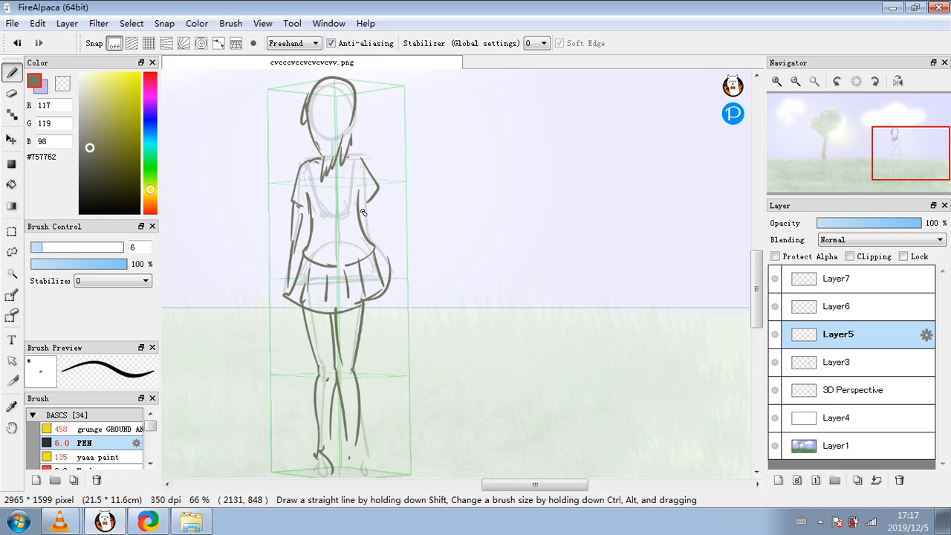
{"action": "left_click_drag", "start_coordinate": [363, 211], "coordinate": [376, 242]}
{"action": "left_click_drag", "start_coordinate": [377, 202], "coordinate": [389, 284]}
- Hide the 3D Perspective layer and Layer3 to leave only the figure's outline over the background
{"action": "scroll", "coordinate": [357, 261], "scroll_direction": "down", "scroll_amount": 2}
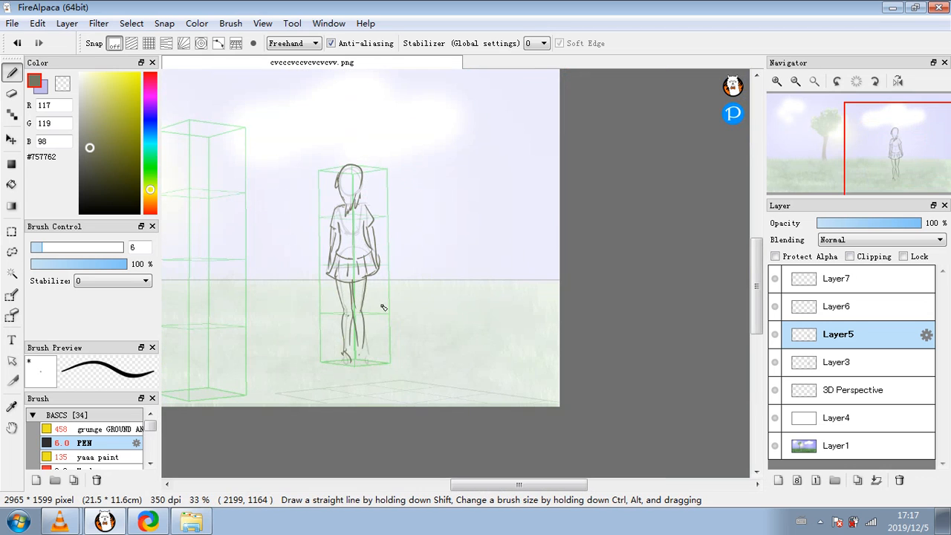
{"action": "left_click_drag", "start_coordinate": [518, 483], "coordinate": [486, 484]}
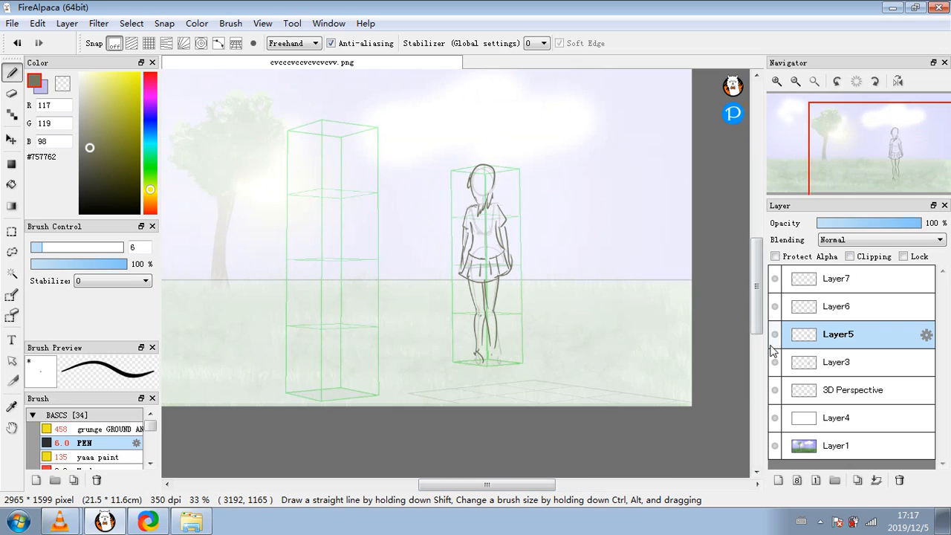
{"action": "left_click", "coordinate": [775, 390]}
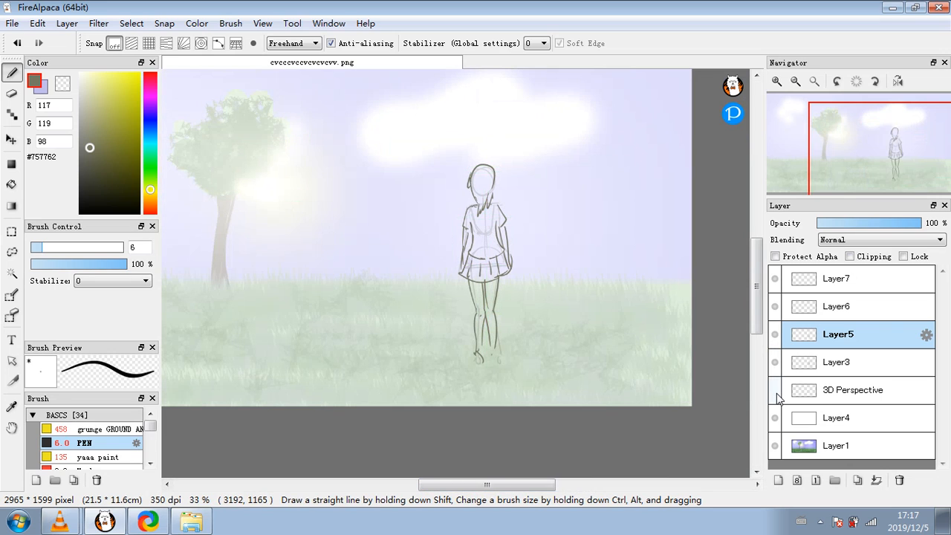
{"action": "left_click", "coordinate": [774, 363]}
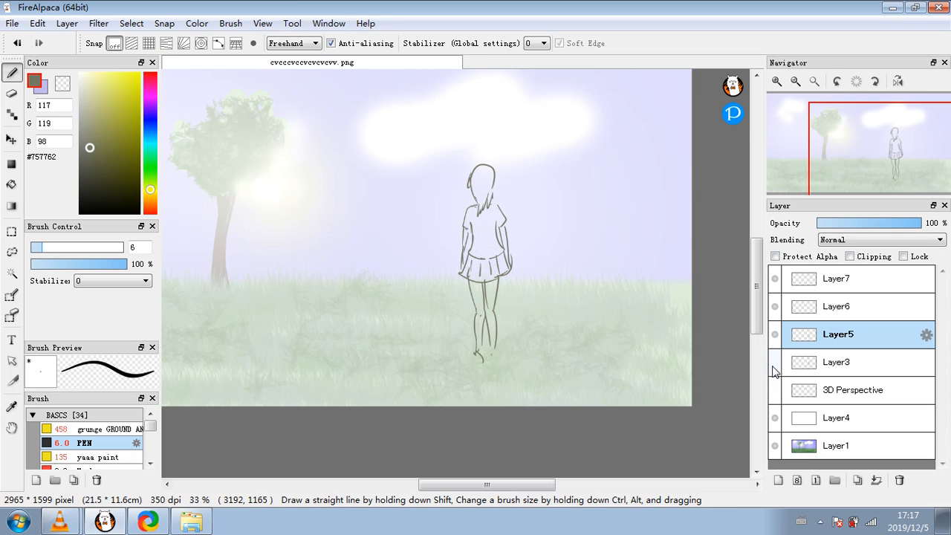
- Toggle the white Layer4 off and on to compare the outline against the full-colour painting
{"action": "left_click", "coordinate": [775, 418]}
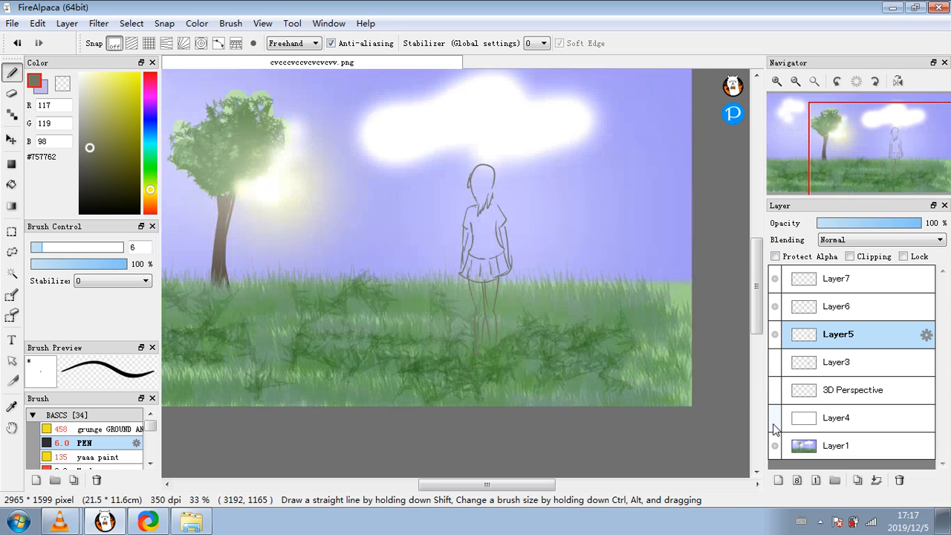
{"action": "left_click", "coordinate": [775, 418]}
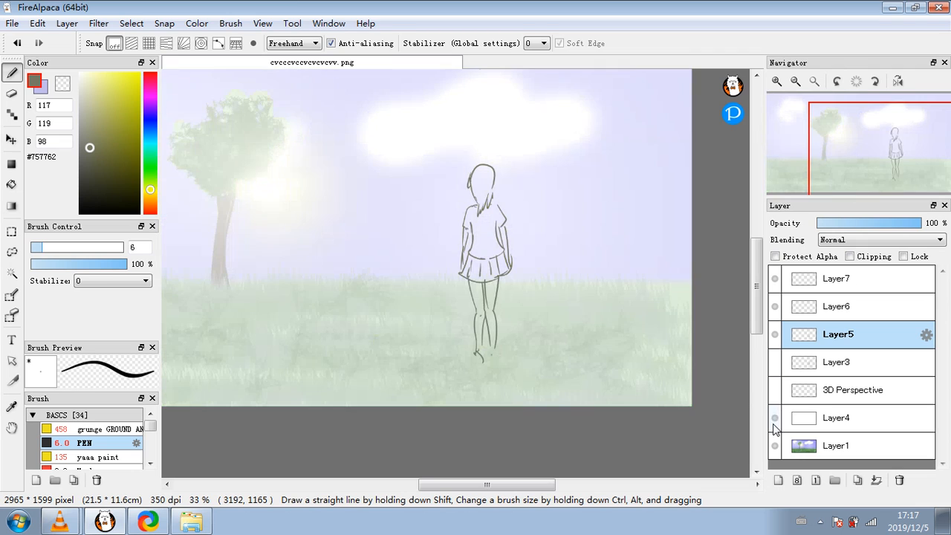
{"action": "left_click", "coordinate": [774, 420]}
{"action": "left_click", "coordinate": [775, 419]}
- Check Layer3's construction sketch, delete that layer, and add a new layer above 3D Perspective
{"action": "left_click", "coordinate": [820, 366]}
{"action": "left_click", "coordinate": [776, 364]}
{"action": "left_click", "coordinate": [775, 364]}
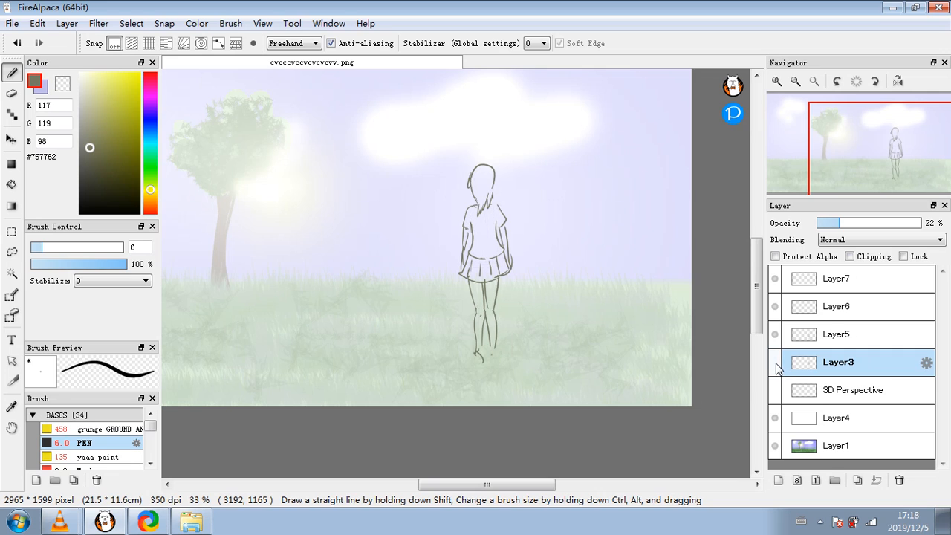
{"action": "left_click", "coordinate": [775, 363]}
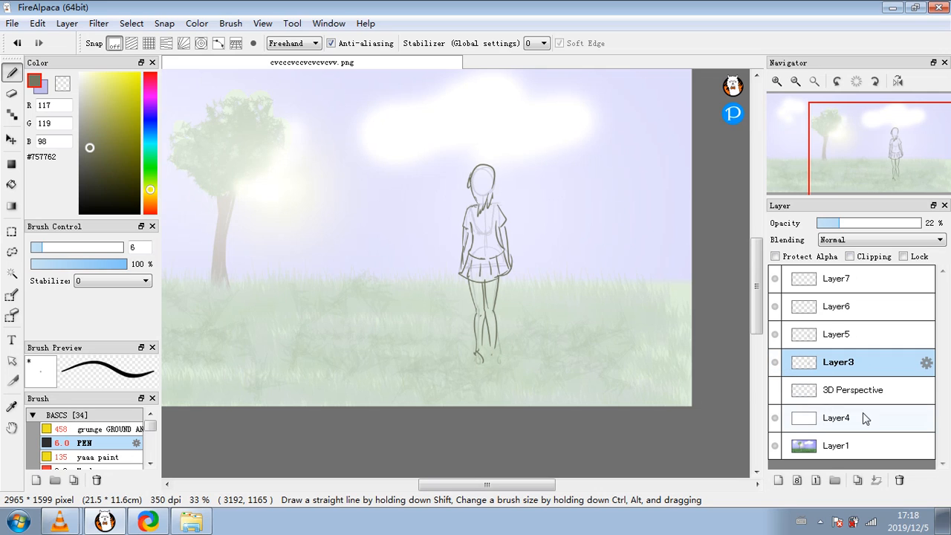
{"action": "left_click", "coordinate": [899, 480]}
{"action": "left_click", "coordinate": [820, 371]}
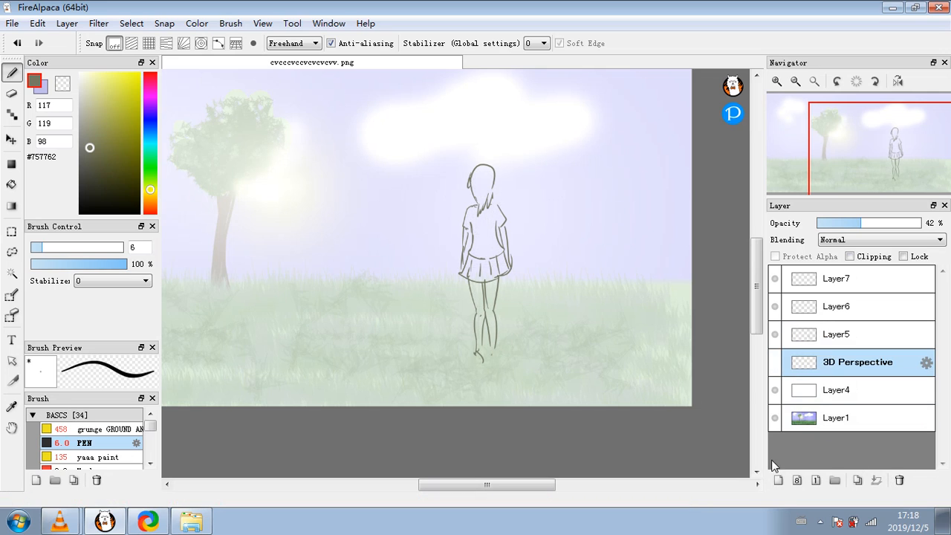
{"action": "left_click", "coordinate": [778, 481]}
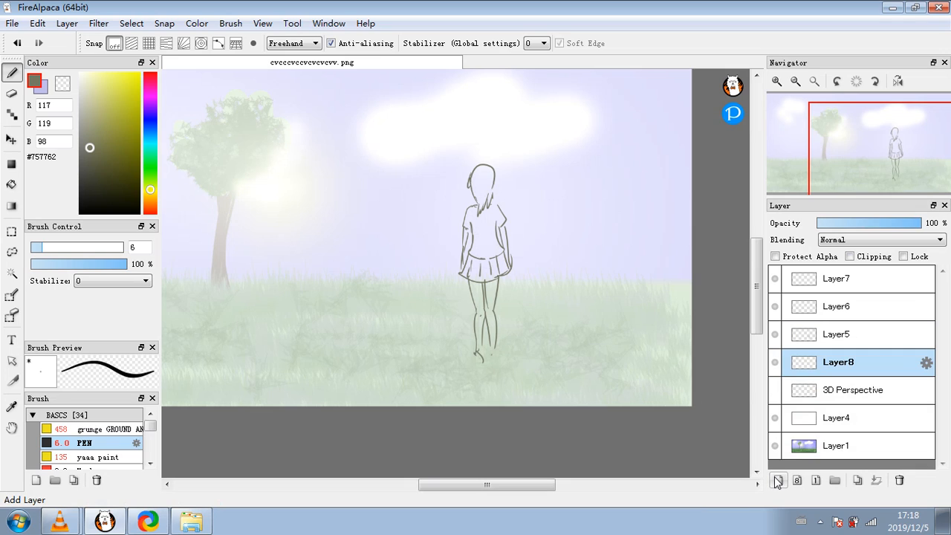
- Paint the figure's silhouette on Layer8 in colour #9292C2, enlarging the pen to size 45, and switch to the transparent colour
{"action": "left_click_drag", "start_coordinate": [152, 191], "coordinate": [151, 121]}
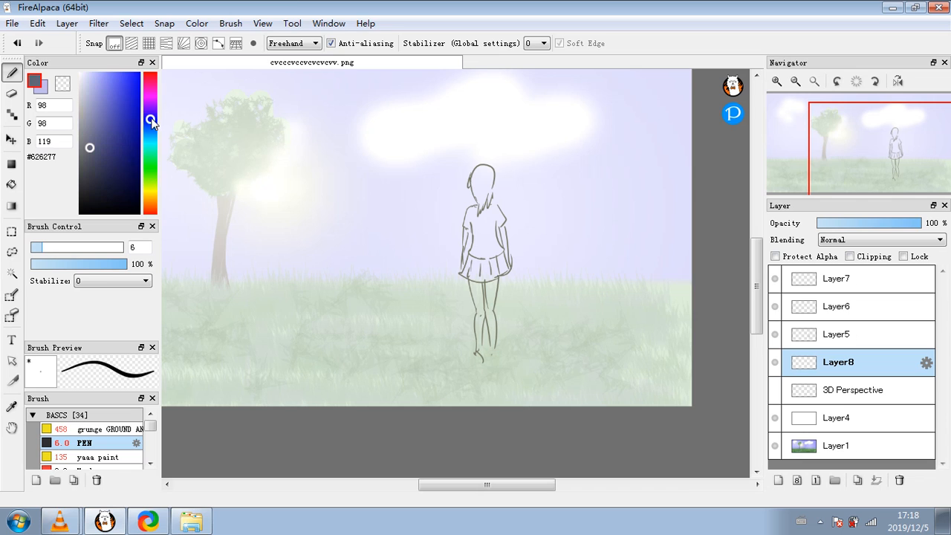
{"action": "left_click", "coordinate": [93, 106]}
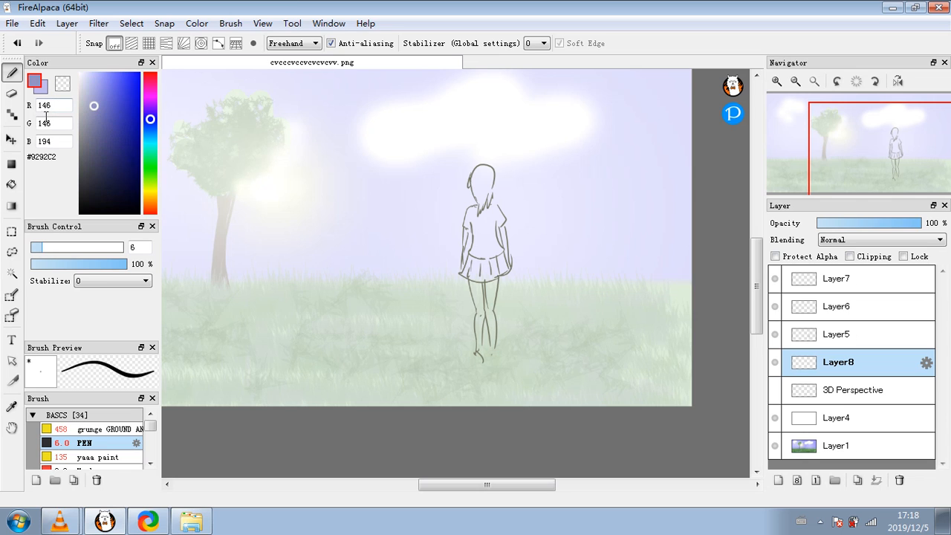
{"action": "left_click", "coordinate": [63, 247]}
{"action": "mouse_move", "coordinate": [474, 180]}
{"action": "left_mouse_down"}
{"action": "mouse_move", "coordinate": [479, 190]}
{"action": "mouse_move", "coordinate": [483, 178]}
{"action": "mouse_move", "coordinate": [490, 200]}
{"action": "mouse_move", "coordinate": [466, 223]}
{"action": "mouse_move", "coordinate": [486, 263]}
{"action": "mouse_move", "coordinate": [472, 271]}
{"action": "left_mouse_up"}
{"action": "left_click", "coordinate": [74, 246]}
{"action": "left_click", "coordinate": [95, 246]}
{"action": "mouse_move", "coordinate": [479, 321]}
{"action": "left_mouse_down"}
{"action": "mouse_move", "coordinate": [468, 266]}
{"action": "mouse_move", "coordinate": [483, 276]}
{"action": "mouse_move", "coordinate": [493, 348]}
{"action": "mouse_move", "coordinate": [481, 316]}
{"action": "mouse_move", "coordinate": [499, 261]}
{"action": "mouse_move", "coordinate": [485, 243]}
{"action": "mouse_move", "coordinate": [486, 217]}
{"action": "mouse_move", "coordinate": [493, 227]}
{"action": "mouse_move", "coordinate": [499, 216]}
{"action": "mouse_move", "coordinate": [475, 238]}
{"action": "mouse_move", "coordinate": [466, 223]}
{"action": "mouse_move", "coordinate": [475, 179]}
{"action": "mouse_move", "coordinate": [490, 186]}
{"action": "mouse_move", "coordinate": [487, 214]}
{"action": "left_mouse_up"}
{"action": "key", "text": "c"}
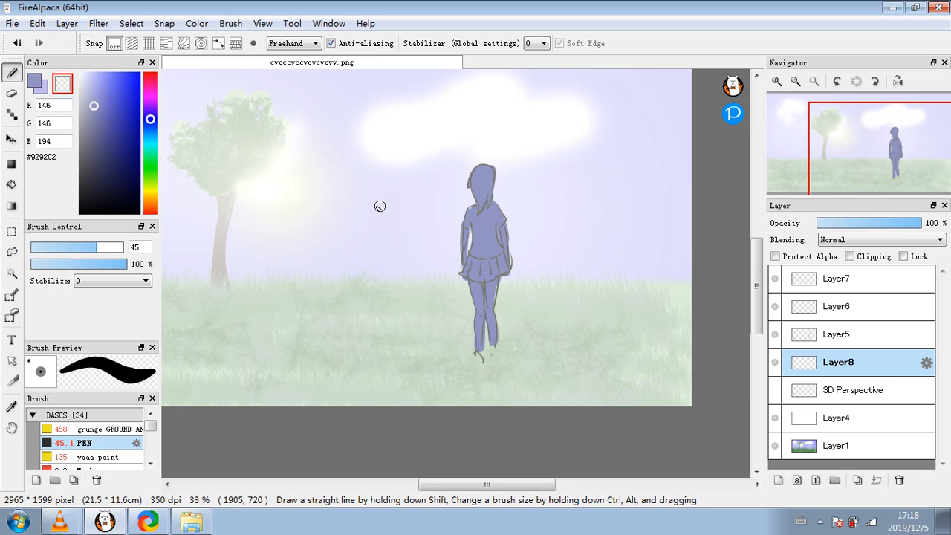
- Switch from the transparent colour back to #9292C2 and hide the white Layer4 covering the landscape
{"action": "key", "text": "c"}
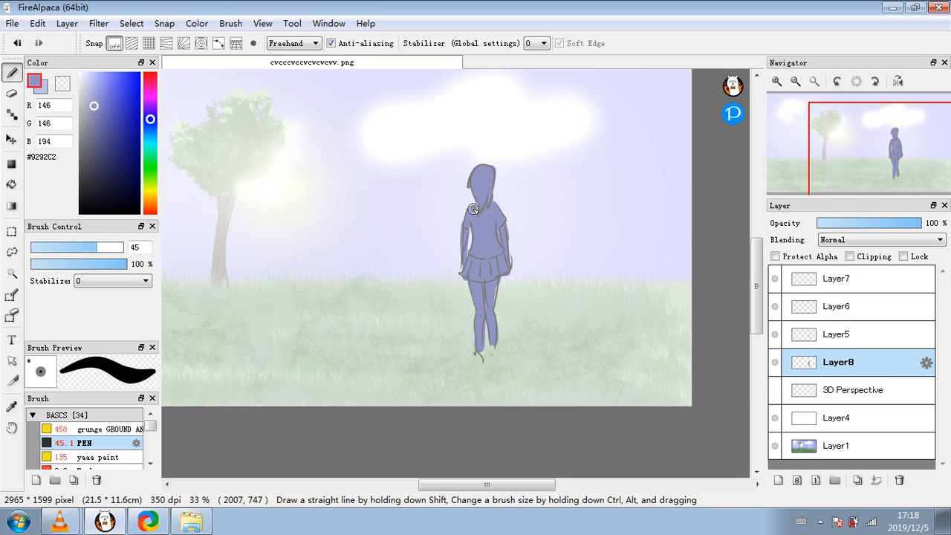
{"action": "left_click", "coordinate": [134, 285]}
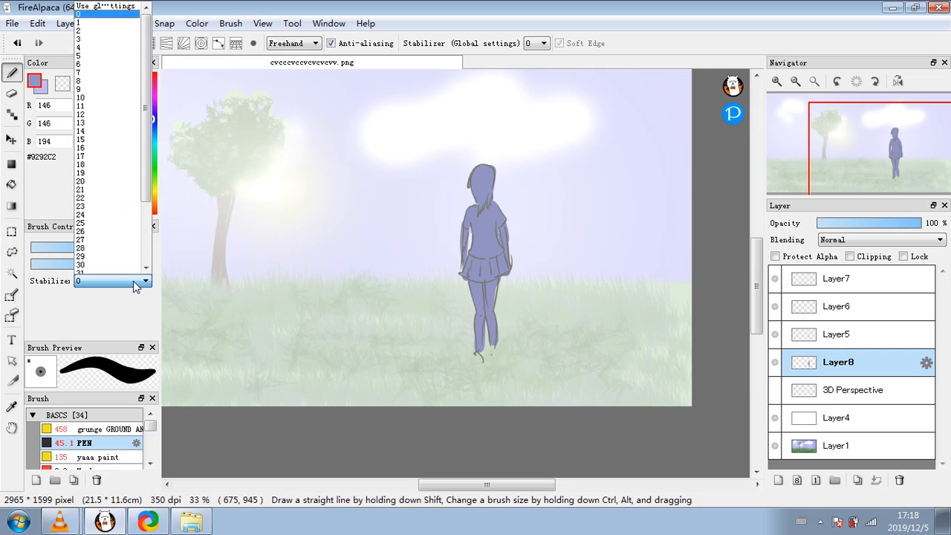
{"action": "left_click", "coordinate": [137, 285]}
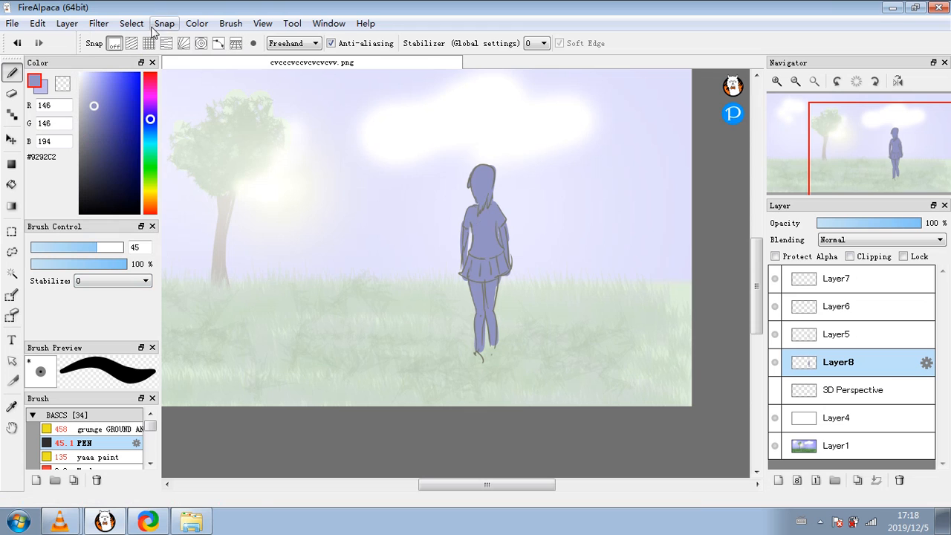
{"action": "left_click", "coordinate": [774, 420]}
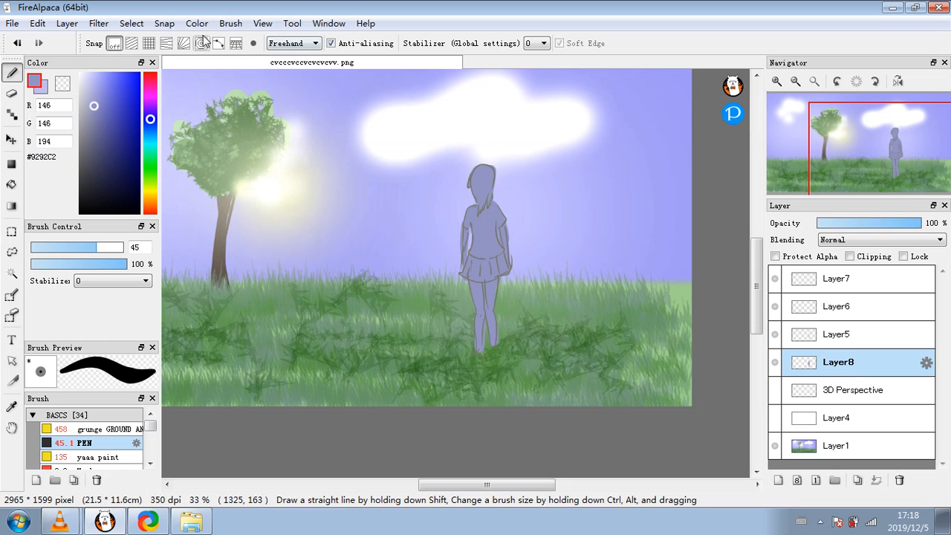
- Darken the figure's silhouette on Layer8 and its outline on Layer5 with the Levels filter
{"action": "left_click", "coordinate": [99, 23]}
{"action": "left_click", "coordinate": [119, 41]}
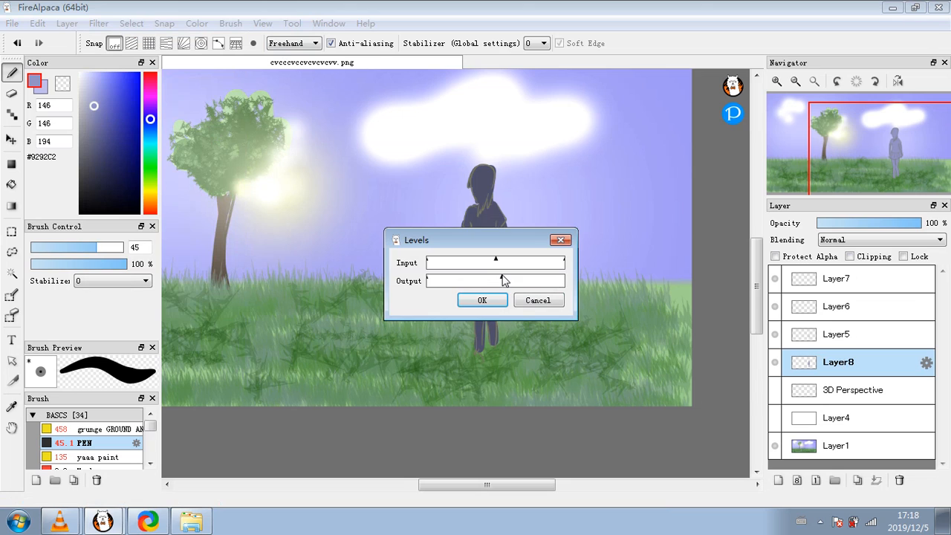
{"action": "left_click", "coordinate": [493, 300]}
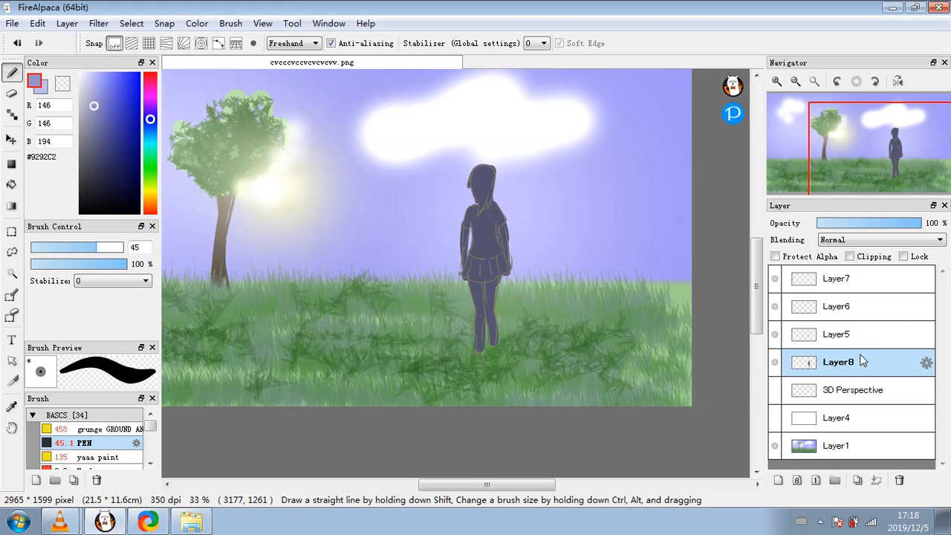
{"action": "left_click", "coordinate": [855, 335]}
{"action": "left_click", "coordinate": [99, 23]}
{"action": "left_click", "coordinate": [119, 35]}
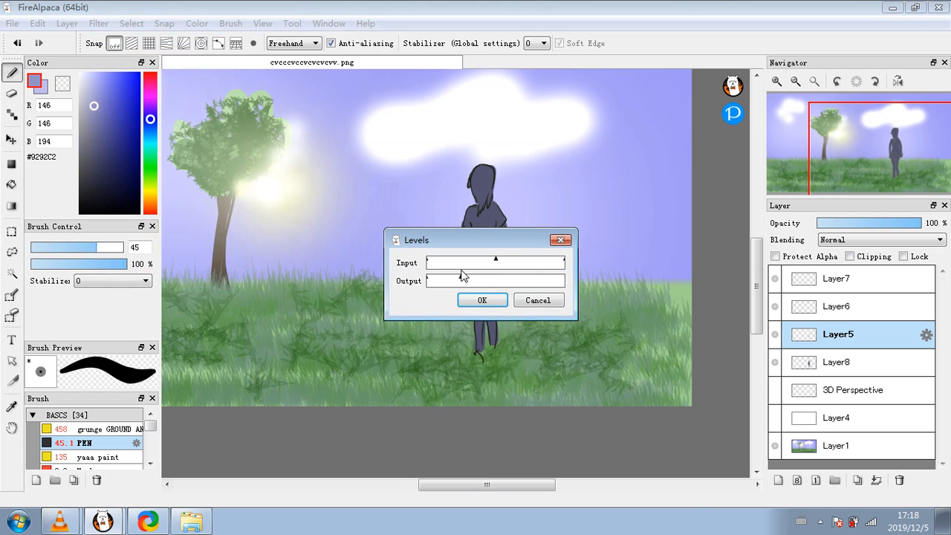
{"action": "left_click", "coordinate": [482, 300]}
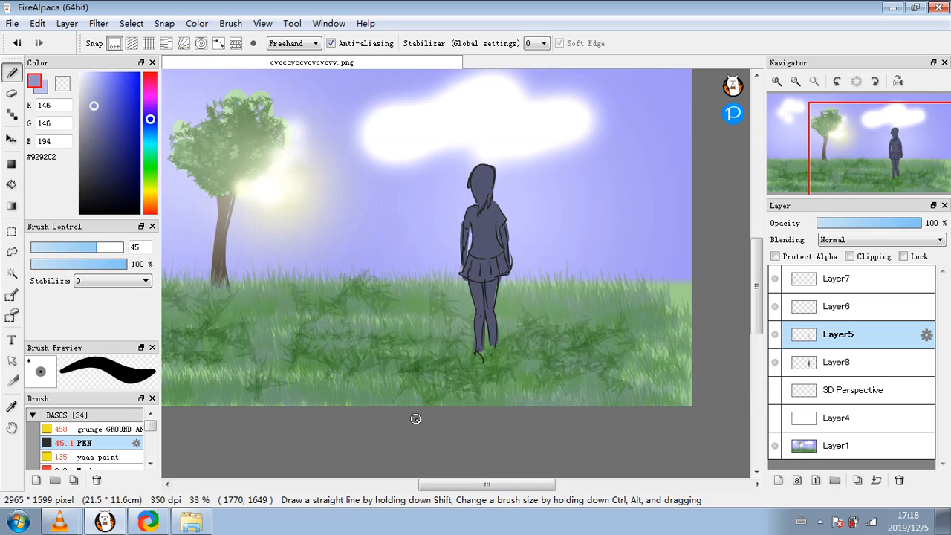
- Protect Layer8's alpha and paint a #BBC784 rim light along the figure's sun-facing edge with the pen at size 25
{"action": "left_click", "coordinate": [837, 364]}
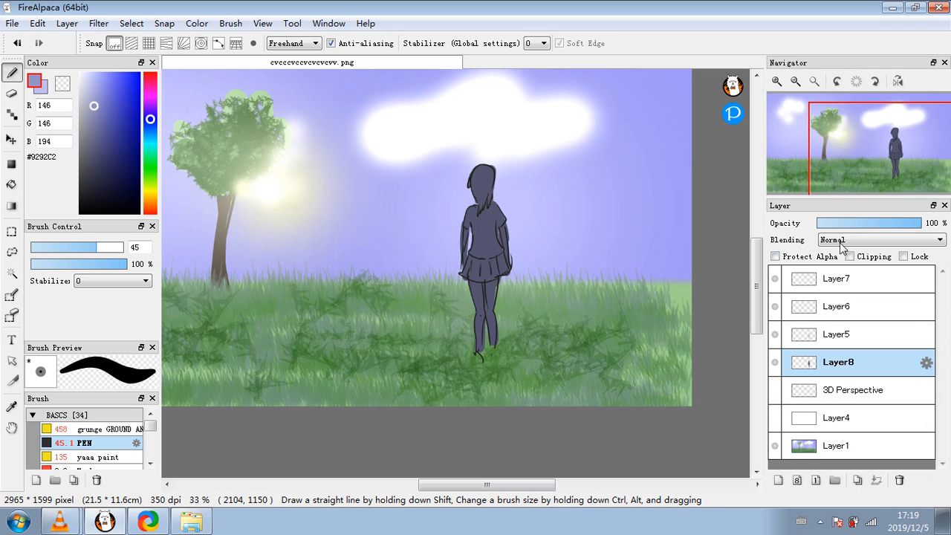
{"action": "left_click", "coordinate": [775, 256]}
{"action": "left_click_drag", "start_coordinate": [89, 100], "coordinate": [88, 106]}
{"action": "left_click", "coordinate": [150, 186]}
{"action": "left_click", "coordinate": [99, 103]}
{"action": "left_click", "coordinate": [78, 247]}
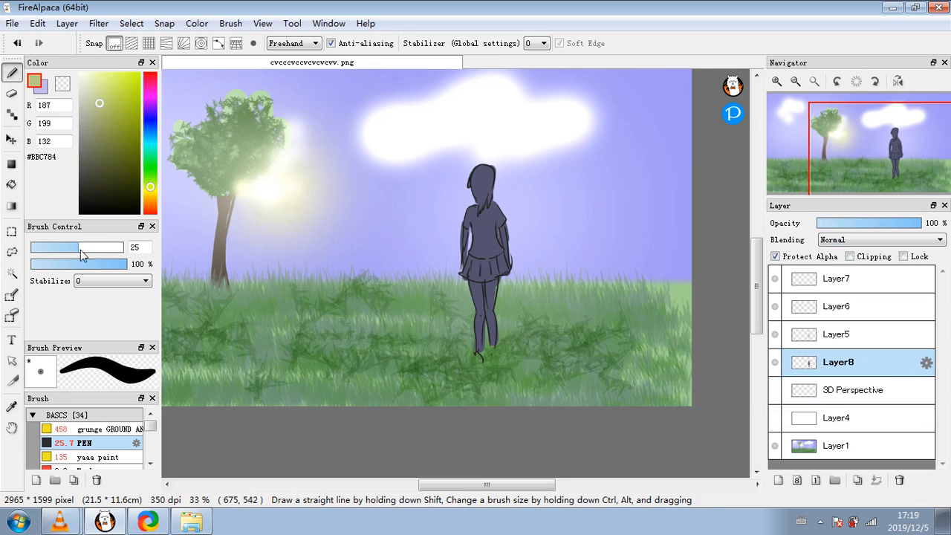
{"action": "mouse_move", "coordinate": [480, 355]}
{"action": "left_mouse_down"}
{"action": "mouse_move", "coordinate": [462, 275]}
{"action": "mouse_move", "coordinate": [473, 224]}
{"action": "left_mouse_up"}
{"action": "mouse_move", "coordinate": [461, 262]}
{"action": "left_mouse_down"}
{"action": "mouse_move", "coordinate": [462, 226]}
{"action": "mouse_move", "coordinate": [481, 196]}
{"action": "mouse_move", "coordinate": [484, 166]}
{"action": "left_mouse_up"}
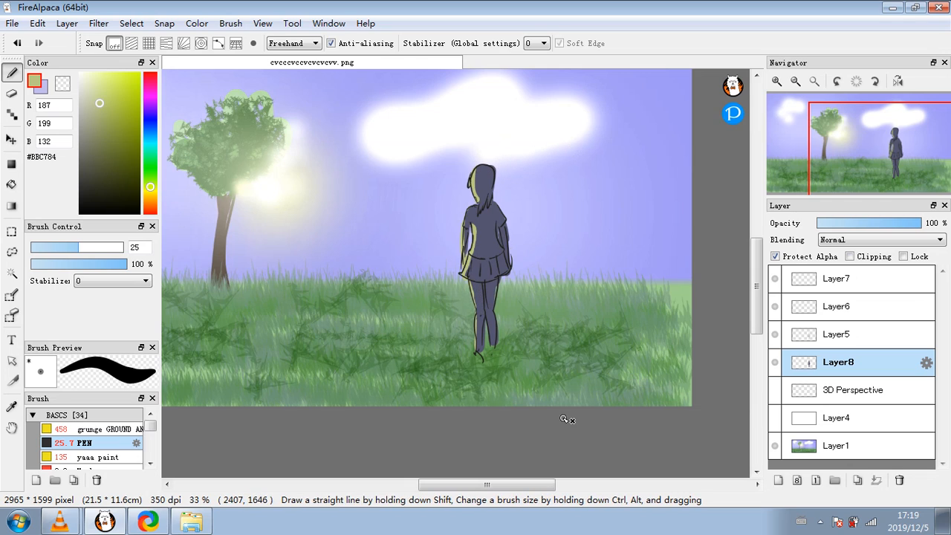
- Delete the figure's Layer5, Layer6, Layer7 and Layer8
{"action": "left_click", "coordinate": [871, 342]}
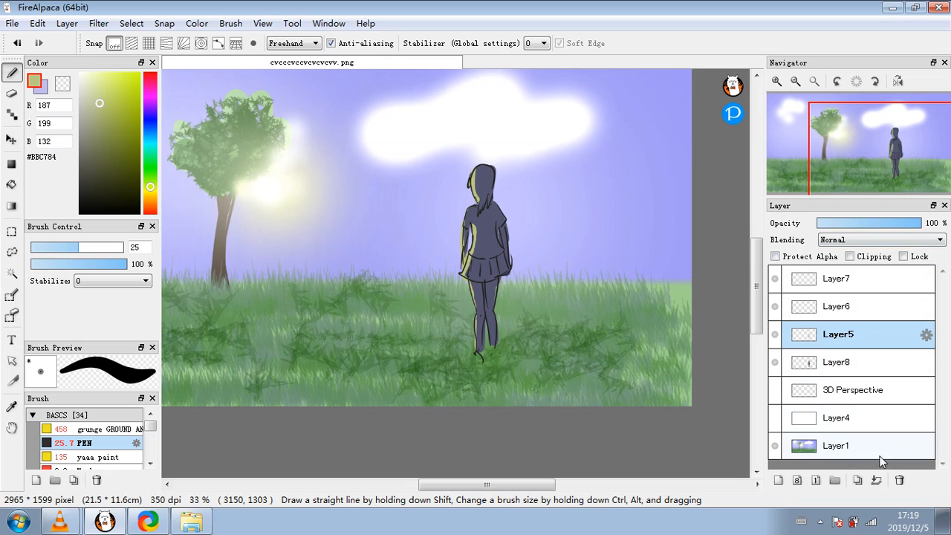
{"action": "left_click", "coordinate": [896, 481]}
{"action": "left_click", "coordinate": [896, 481]}
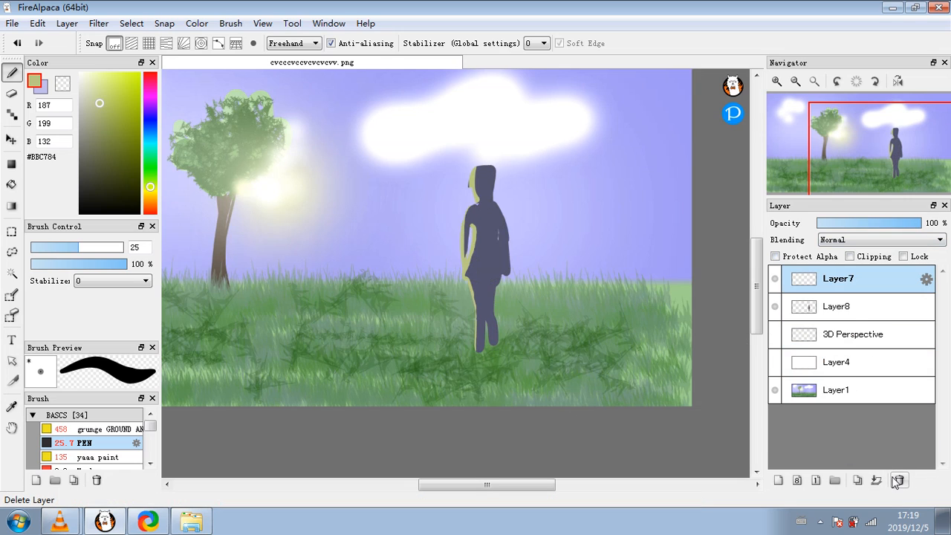
{"action": "left_click", "coordinate": [896, 481]}
{"action": "left_click", "coordinate": [896, 481]}
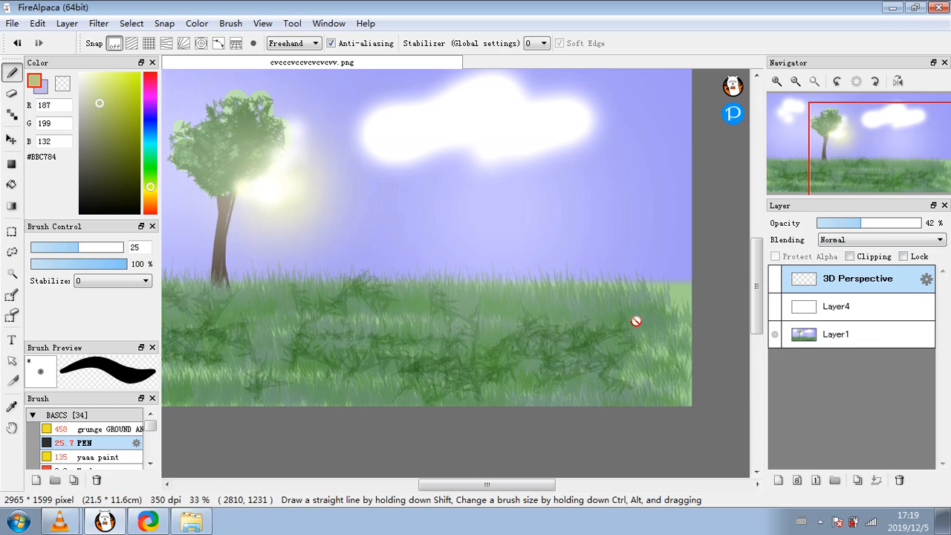
- Delete the 3D Perspective layer and Layer4, keeping only the landscape on Layer1
{"action": "scroll", "coordinate": [517, 275], "scroll_direction": "down", "scroll_amount": 1}
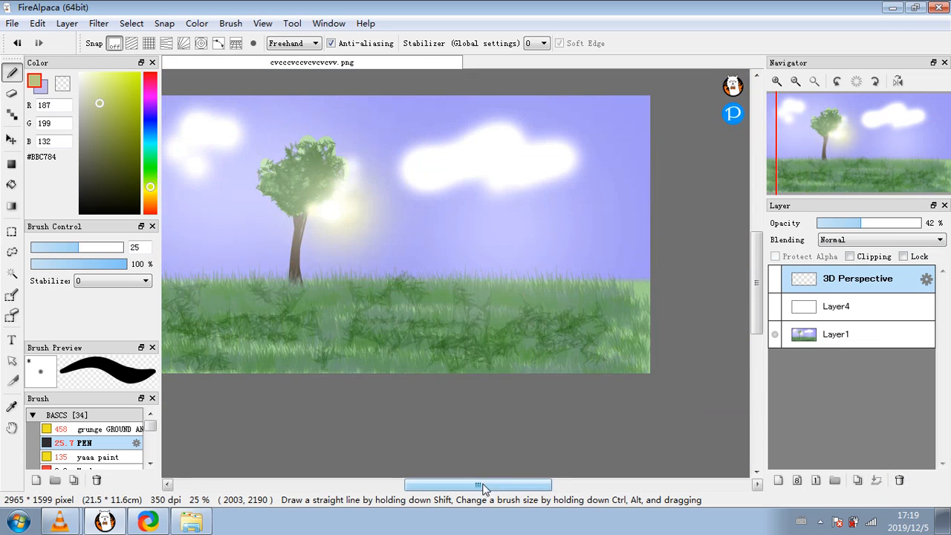
{"action": "left_click_drag", "start_coordinate": [482, 485], "coordinate": [463, 485]}
{"action": "left_click_drag", "start_coordinate": [754, 327], "coordinate": [753, 315]}
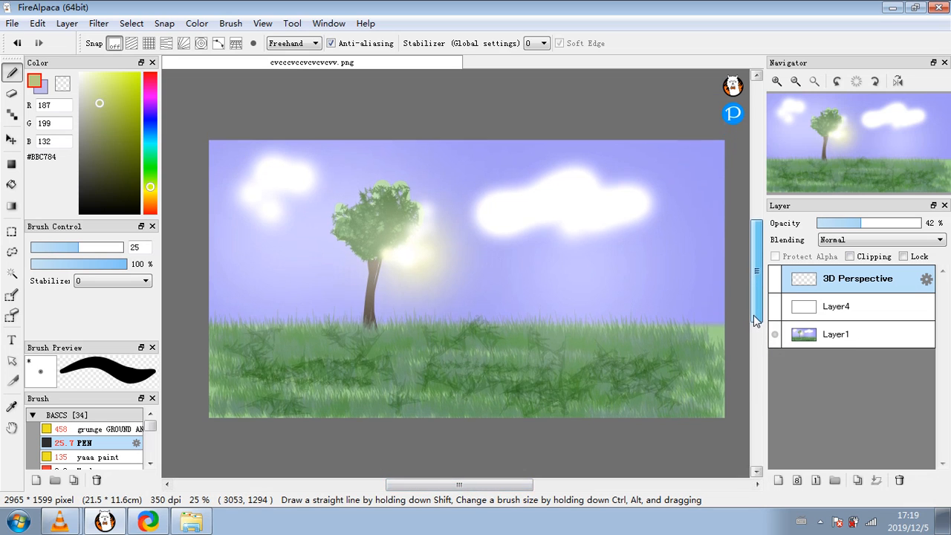
{"action": "left_click", "coordinate": [896, 480]}
{"action": "left_click", "coordinate": [895, 480]}
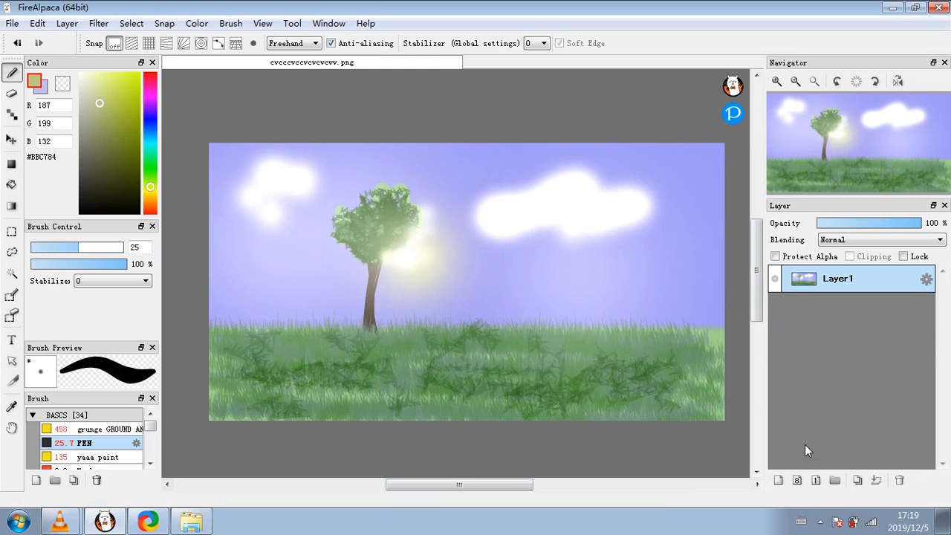
- Add a new layer and cover the whole canvas with light grey #E1E1E1 using the pen at size 2000
{"action": "left_click", "coordinate": [779, 481]}
{"action": "left_click_drag", "start_coordinate": [88, 93], "coordinate": [56, 88]}
{"action": "left_click_drag", "start_coordinate": [73, 245], "coordinate": [217, 260]}
{"action": "mouse_move", "coordinate": [223, 217]}
{"action": "left_mouse_down"}
{"action": "mouse_move", "coordinate": [412, 217]}
{"action": "mouse_move", "coordinate": [392, 435]}
{"action": "mouse_move", "coordinate": [721, 361]}
{"action": "mouse_move", "coordinate": [736, 386]}
{"action": "left_mouse_up"}
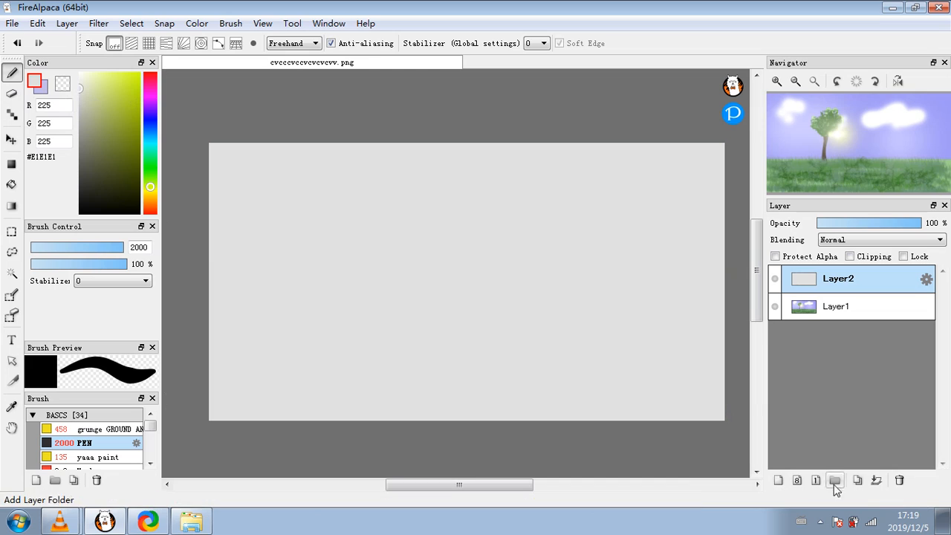
- Add another empty layer above the grey one and delete the landscape's Layer1
{"action": "left_click", "coordinate": [779, 480]}
{"action": "left_click", "coordinate": [860, 334]}
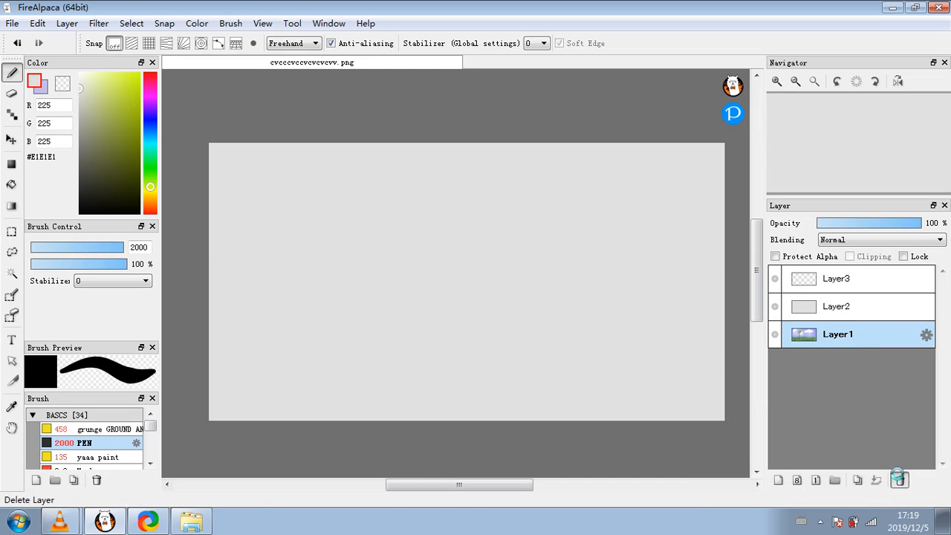
{"action": "left_click", "coordinate": [899, 481]}
- Set Layer3 to 44% opacity and sketch overlapping ovals for a figure's head and torso with a black size 4.9 pen
{"action": "left_click", "coordinate": [860, 285]}
{"action": "left_click", "coordinate": [81, 212]}
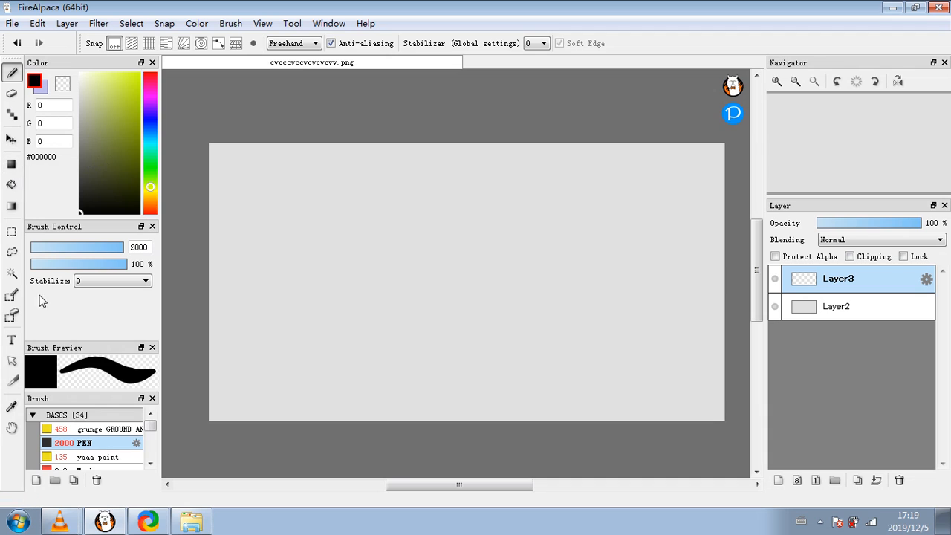
{"action": "left_click", "coordinate": [44, 251]}
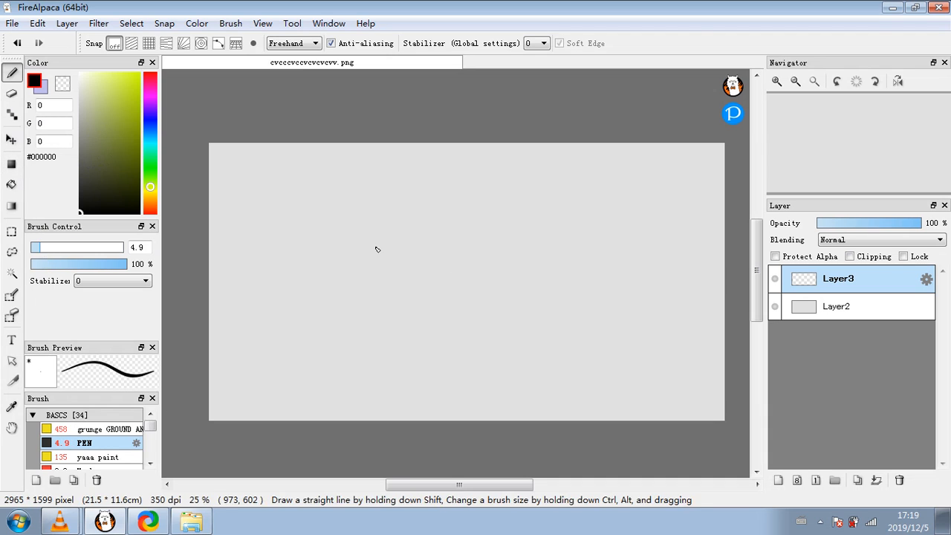
{"action": "left_click", "coordinate": [863, 223]}
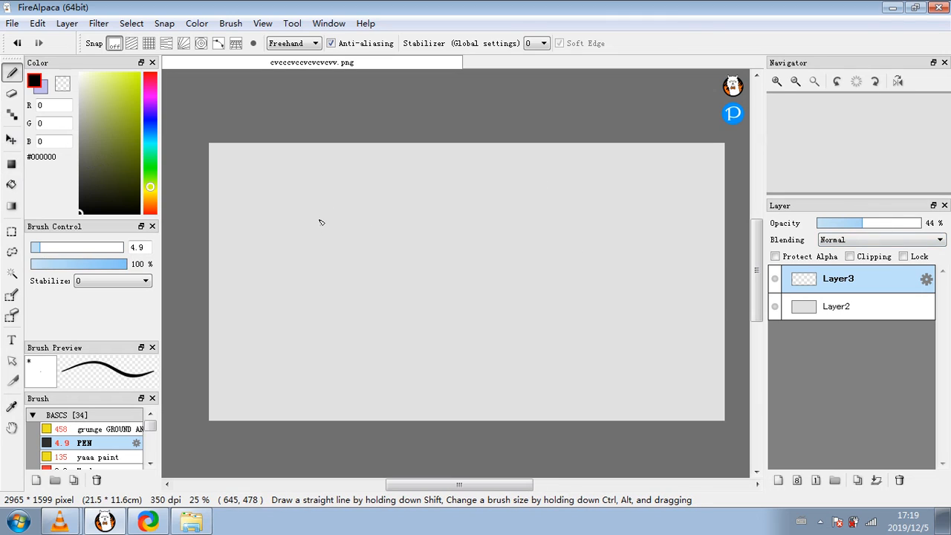
{"action": "mouse_move", "coordinate": [318, 218]}
{"action": "left_mouse_down"}
{"action": "mouse_move", "coordinate": [334, 240]}
{"action": "mouse_move", "coordinate": [324, 302]}
{"action": "mouse_move", "coordinate": [346, 249]}
{"action": "left_mouse_up"}
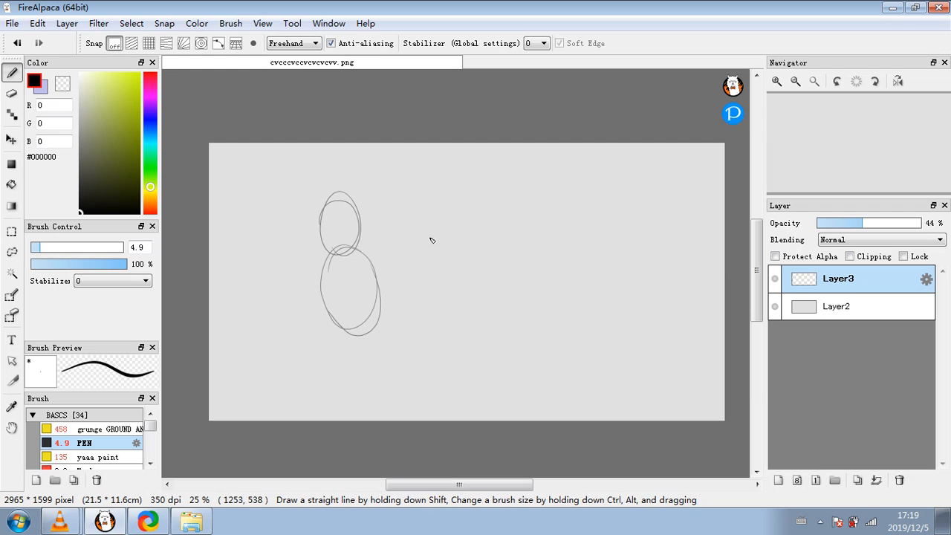
- Add lines for the figure's straight leg, bent leg and two arms, plus a long diagonal line crossing its body
{"action": "left_click_drag", "start_coordinate": [336, 301], "coordinate": [341, 420]}
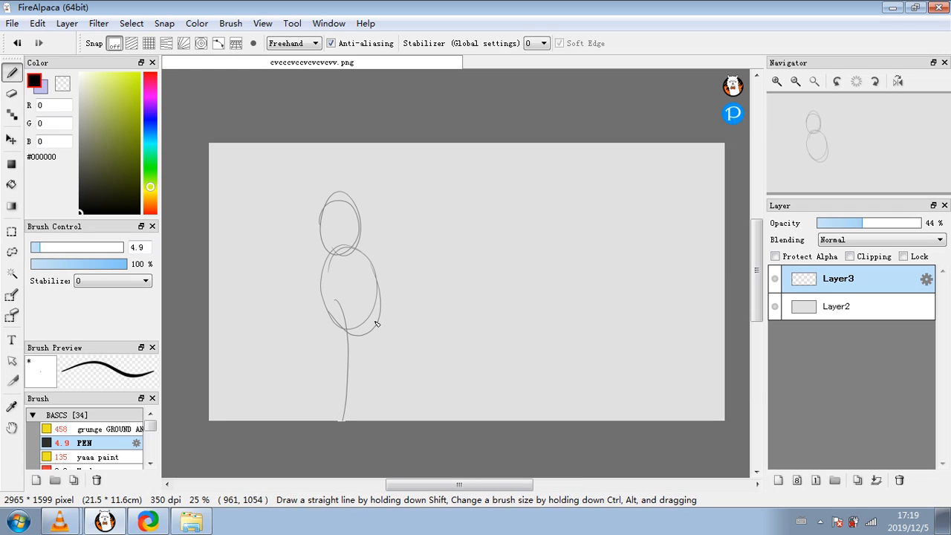
{"action": "left_click_drag", "start_coordinate": [365, 307], "coordinate": [366, 399]}
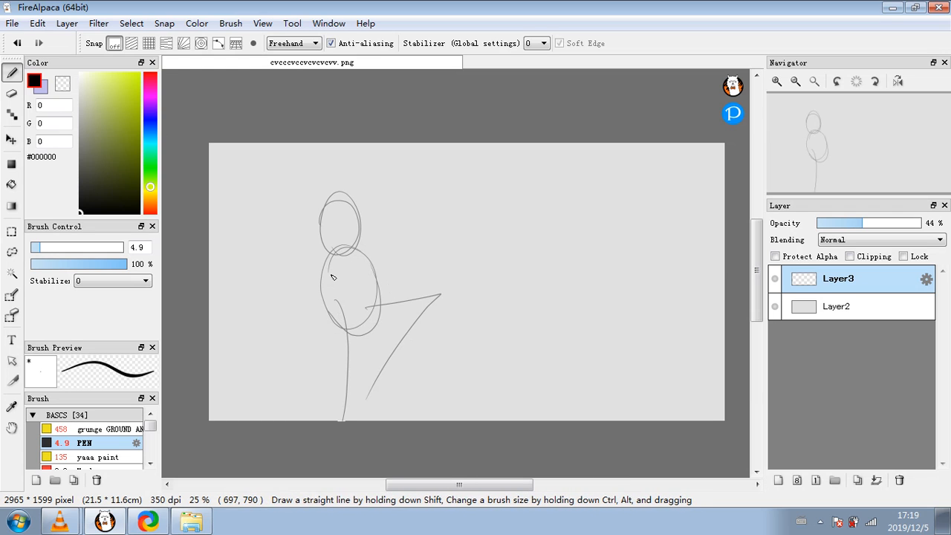
{"action": "left_click_drag", "start_coordinate": [331, 256], "coordinate": [302, 341]}
{"action": "left_click_drag", "start_coordinate": [362, 253], "coordinate": [410, 299]}
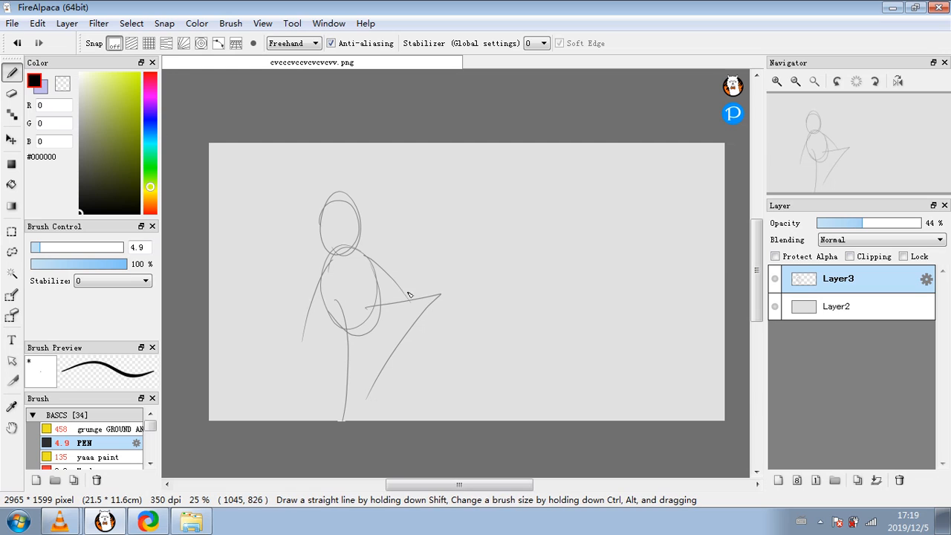
{"action": "left_click_drag", "start_coordinate": [265, 378], "coordinate": [544, 218]}
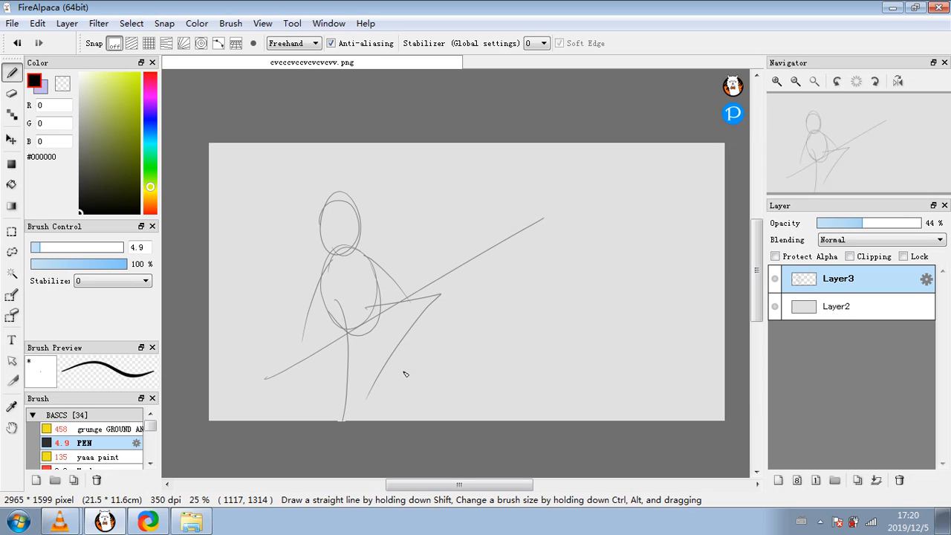
- Sketch a second figure's oval head and torso beside the first, try two short leg lines, and undo those legs
{"action": "mouse_move", "coordinate": [586, 210]}
{"action": "left_mouse_down"}
{"action": "mouse_move", "coordinate": [576, 168]}
{"action": "mouse_move", "coordinate": [605, 269]}
{"action": "left_mouse_up"}
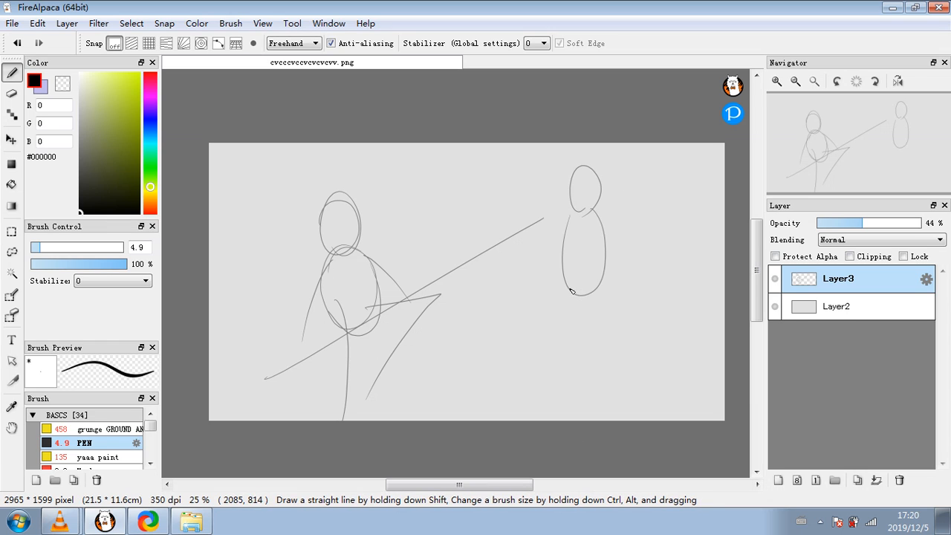
{"action": "left_click_drag", "start_coordinate": [571, 297], "coordinate": [569, 342]}
{"action": "left_click_drag", "start_coordinate": [582, 295], "coordinate": [579, 340]}
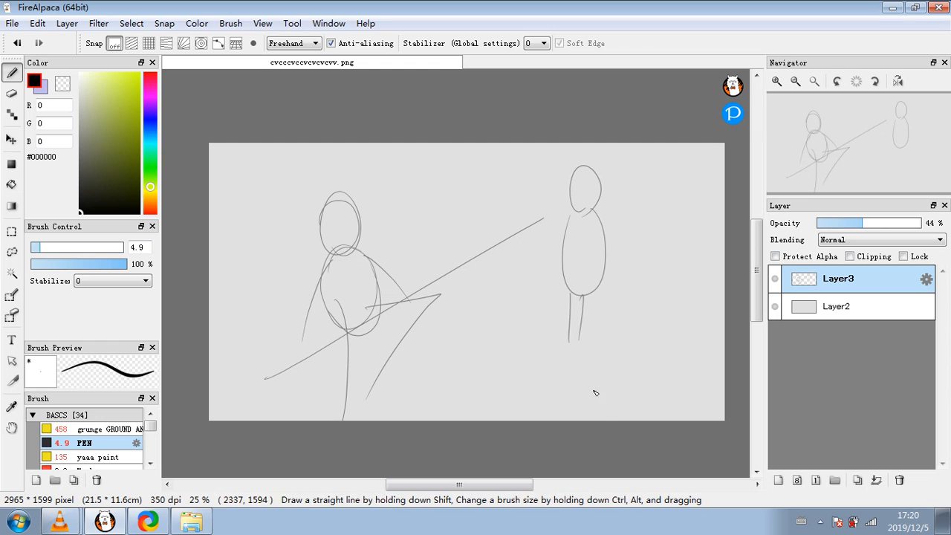
{"action": "double_click", "coordinate": [20, 43]}
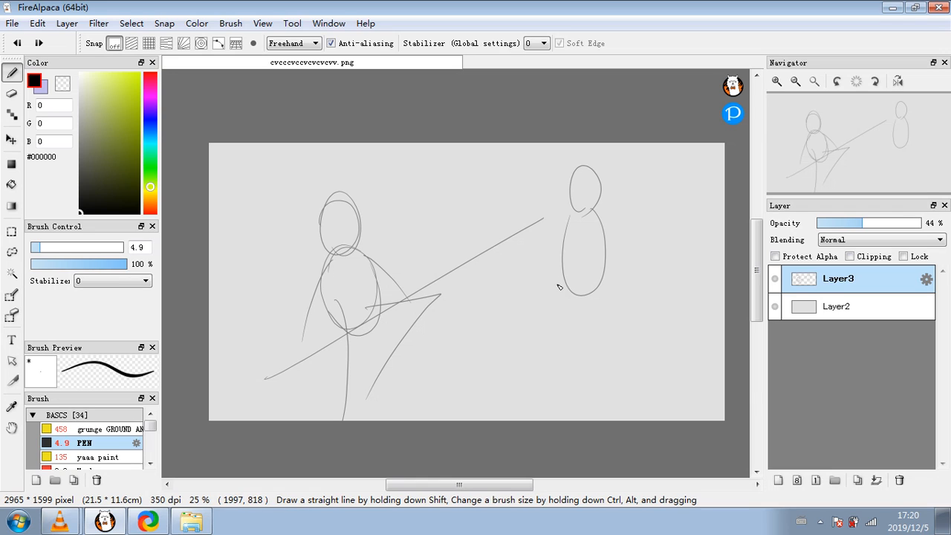
- Sketch two bent limbs and two straight legs extending from the second figure's lower torso
{"action": "mouse_move", "coordinate": [565, 284]}
{"action": "left_mouse_down"}
{"action": "mouse_move", "coordinate": [522, 265]}
{"action": "mouse_move", "coordinate": [540, 341]}
{"action": "left_mouse_up"}
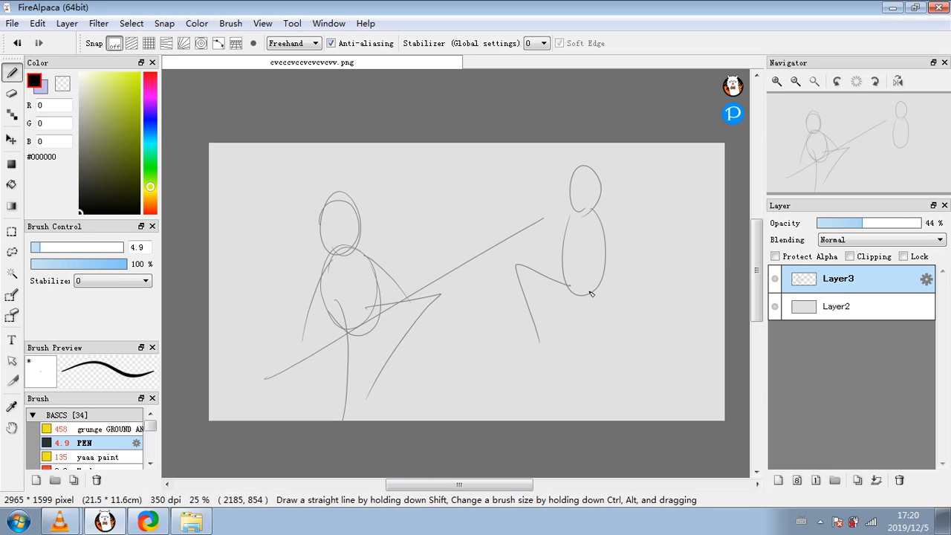
{"action": "mouse_move", "coordinate": [591, 294]}
{"action": "left_mouse_down"}
{"action": "mouse_move", "coordinate": [600, 328]}
{"action": "mouse_move", "coordinate": [654, 332]}
{"action": "mouse_move", "coordinate": [685, 324]}
{"action": "left_mouse_up"}
{"action": "mouse_move", "coordinate": [571, 284]}
{"action": "left_mouse_down"}
{"action": "mouse_move", "coordinate": [565, 401]}
{"action": "mouse_move", "coordinate": [594, 420]}
{"action": "left_mouse_up"}
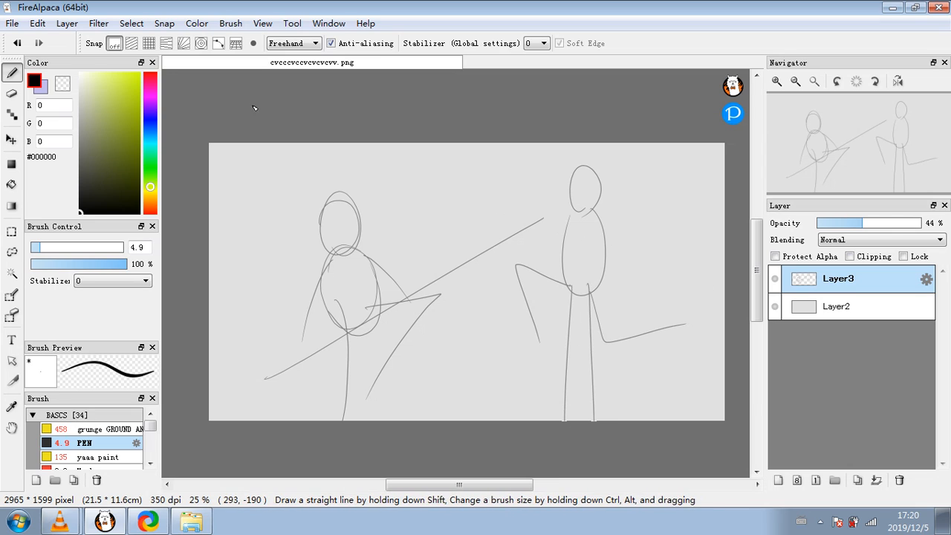
- Undo the second figure's limb lines one after another, back to its head and torso
{"action": "left_click", "coordinate": [17, 44]}
{"action": "left_click", "coordinate": [12, 24]}
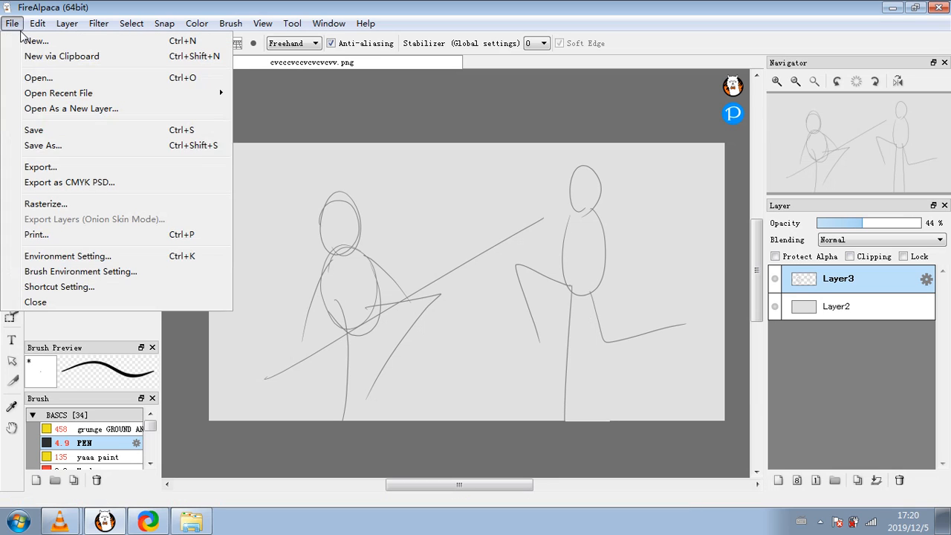
{"action": "key", "text": "Escape"}
{"action": "left_click", "coordinate": [17, 43]}
{"action": "left_click", "coordinate": [17, 43]}
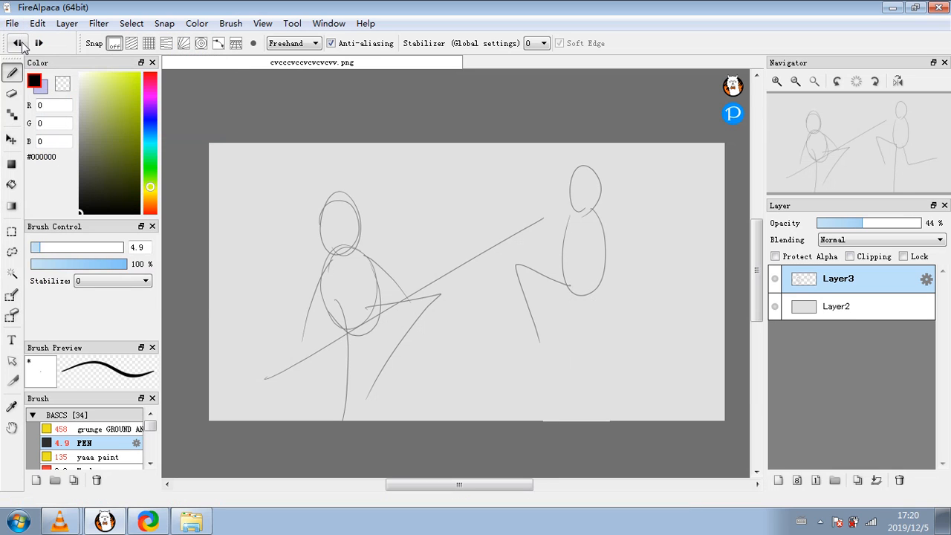
{"action": "left_click", "coordinate": [21, 43]}
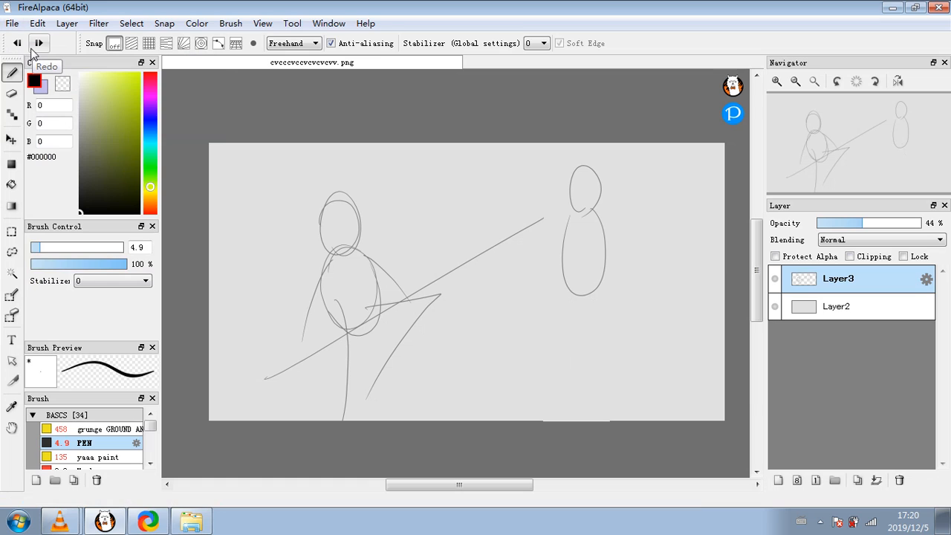
- Undo the second figure's torso and head and the long diagonal line across the first figure
{"action": "left_click", "coordinate": [17, 43]}
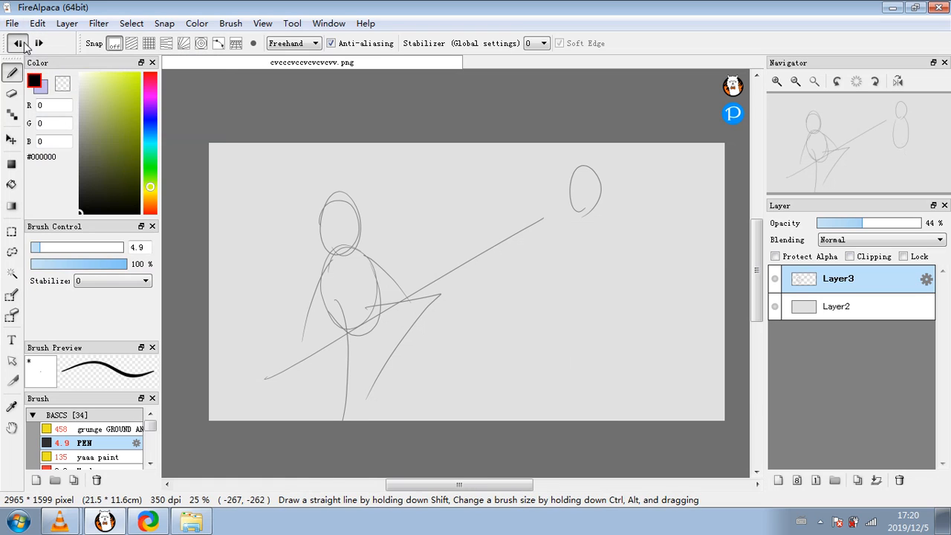
{"action": "left_click", "coordinate": [17, 43]}
{"action": "left_click", "coordinate": [17, 43]}
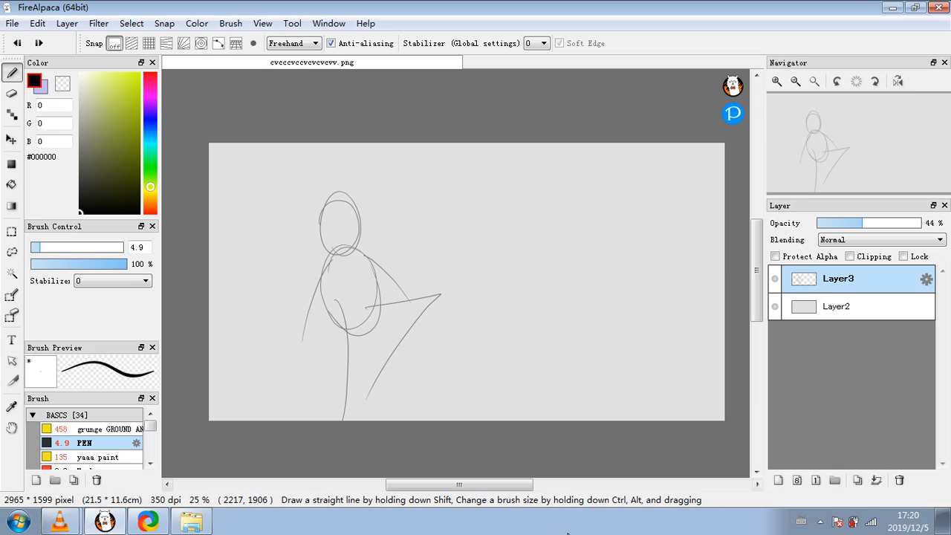
- Fade Layer3 to 24% opacity and add a new layer above it for drawing with a 7.9 pen size
{"action": "left_click", "coordinate": [841, 223]}
{"action": "left_click", "coordinate": [778, 479]}
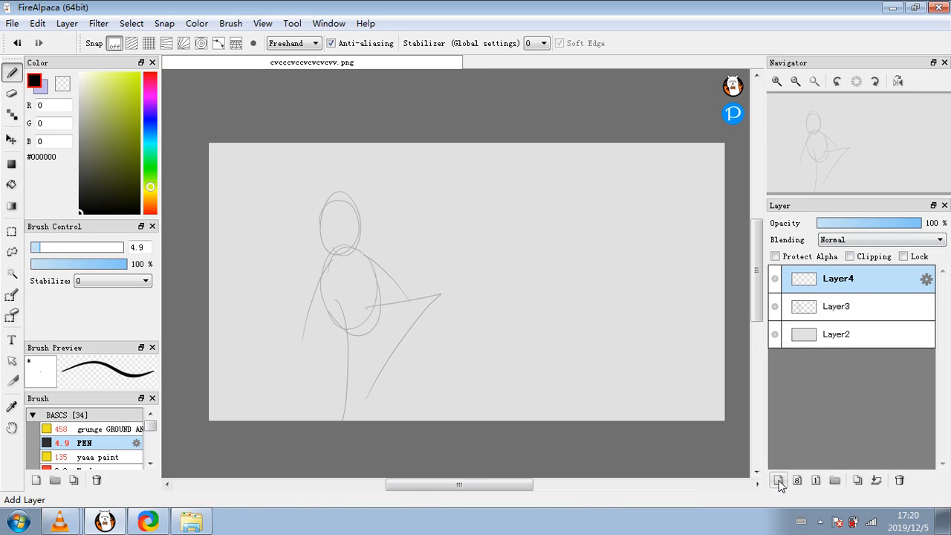
{"action": "left_click", "coordinate": [46, 248]}
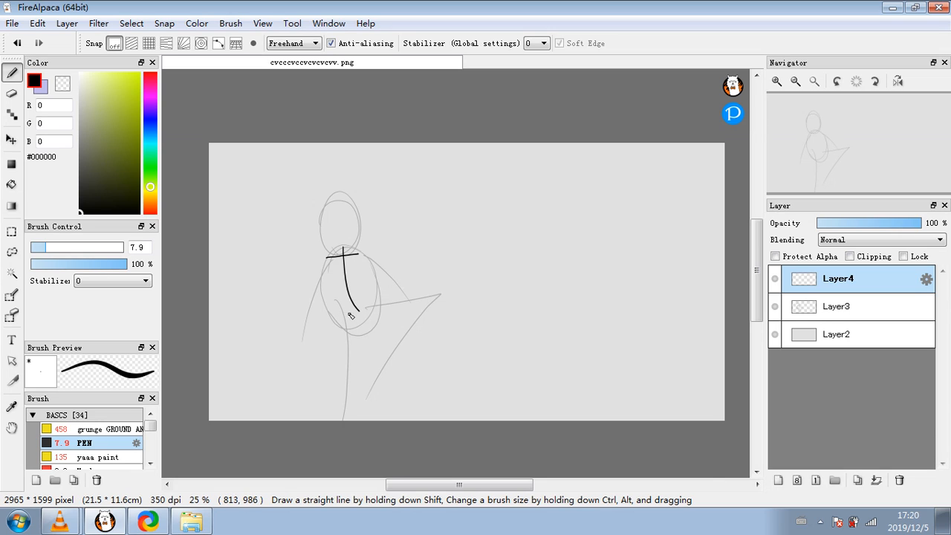
- Draw the figure's head, spine, shoulder, hip and arm lines over the faded guide, undoing the elbow ticks
{"action": "left_click_drag", "start_coordinate": [351, 319], "coordinate": [374, 298]}
{"action": "mouse_move", "coordinate": [338, 244]}
{"action": "left_mouse_down"}
{"action": "mouse_move", "coordinate": [336, 210]}
{"action": "mouse_move", "coordinate": [333, 222]}
{"action": "mouse_move", "coordinate": [339, 209]}
{"action": "mouse_move", "coordinate": [349, 213]}
{"action": "mouse_move", "coordinate": [344, 242]}
{"action": "mouse_move", "coordinate": [361, 253]}
{"action": "mouse_move", "coordinate": [318, 281]}
{"action": "mouse_move", "coordinate": [305, 339]}
{"action": "left_mouse_up"}
{"action": "left_click_drag", "start_coordinate": [357, 257], "coordinate": [408, 293]}
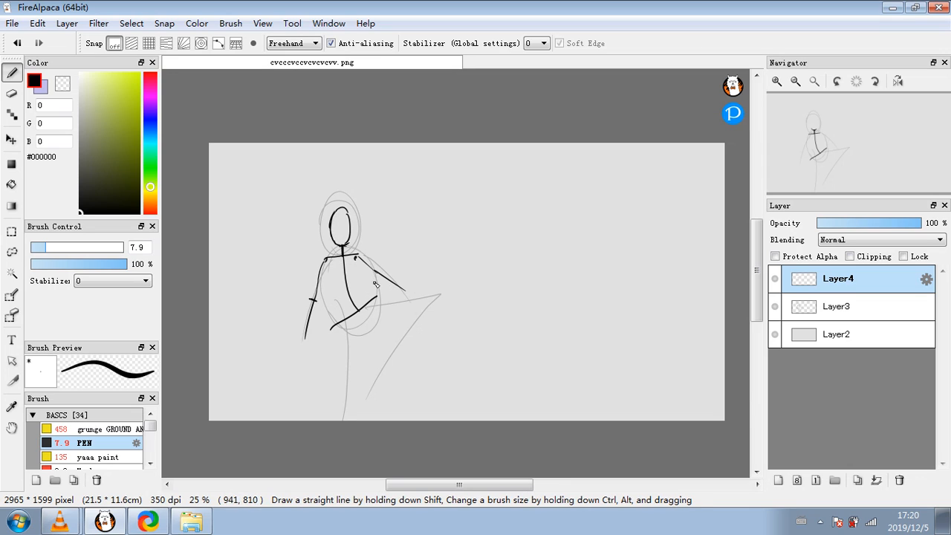
{"action": "left_click", "coordinate": [21, 49]}
{"action": "left_click", "coordinate": [22, 48]}
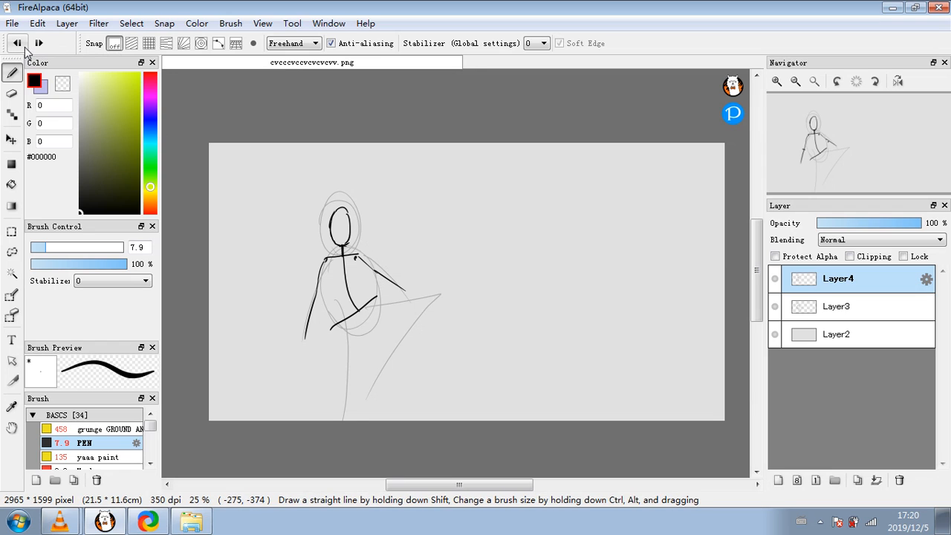
- Build up the figure's torso with rib cage, pelvis, chest and waist curves, adding the hand on the hanging arm
{"action": "mouse_move", "coordinate": [306, 326]}
{"action": "left_mouse_down"}
{"action": "mouse_move", "coordinate": [303, 339]}
{"action": "mouse_move", "coordinate": [309, 331]}
{"action": "left_mouse_up"}
{"action": "left_click", "coordinate": [405, 289]}
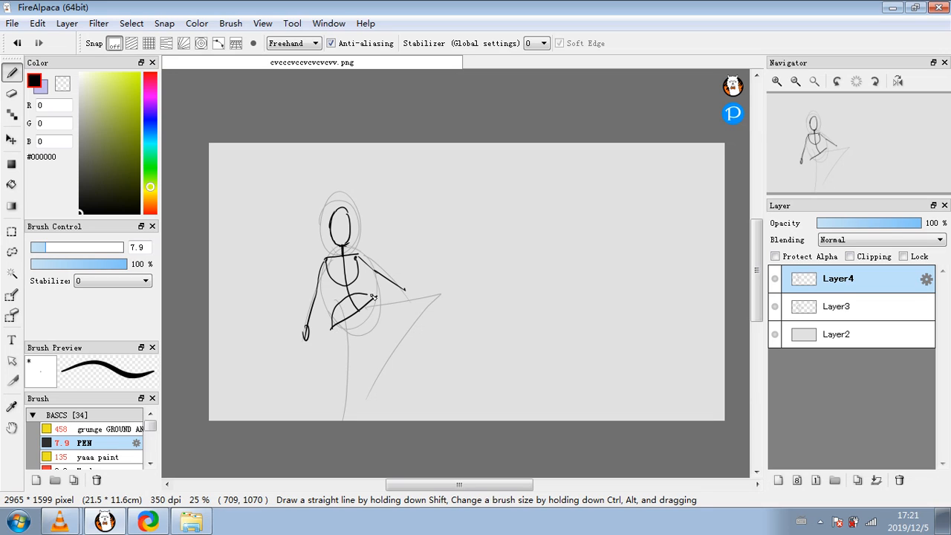
{"action": "left_click_drag", "start_coordinate": [334, 327], "coordinate": [362, 320]}
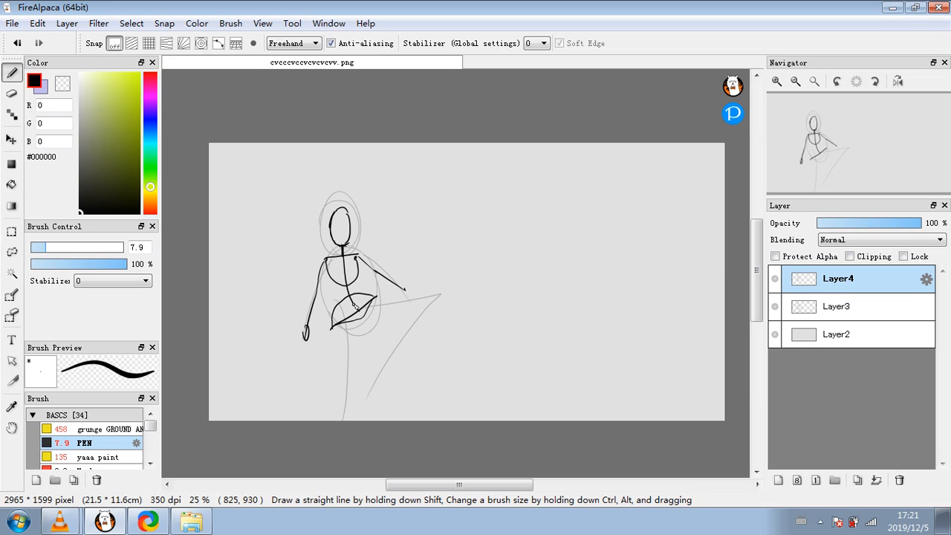
{"action": "left_click_drag", "start_coordinate": [342, 245], "coordinate": [362, 317]}
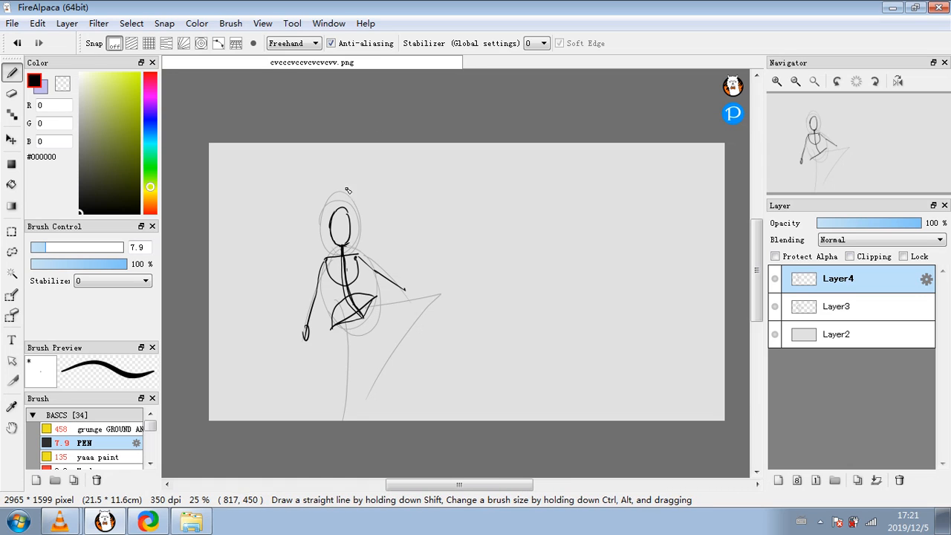
{"action": "left_click", "coordinate": [17, 43]}
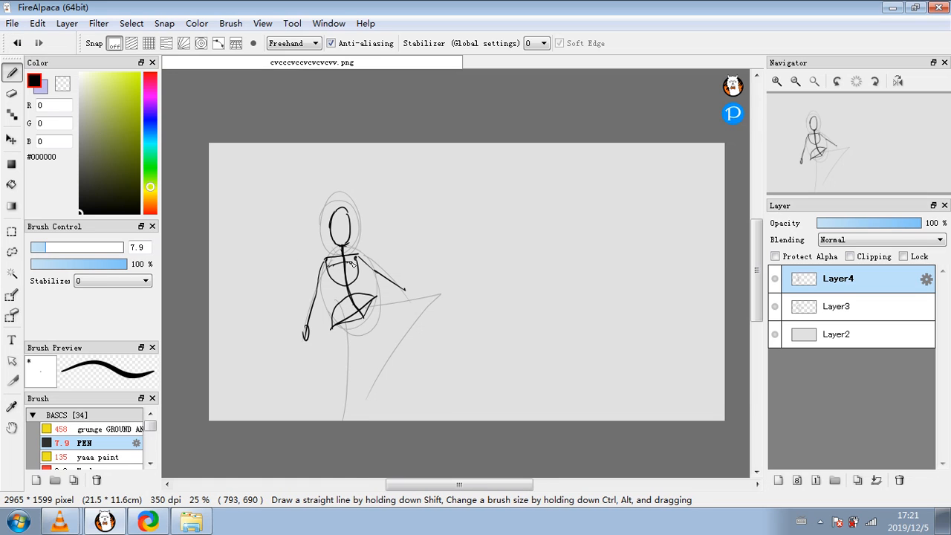
{"action": "left_click_drag", "start_coordinate": [354, 263], "coordinate": [332, 269]}
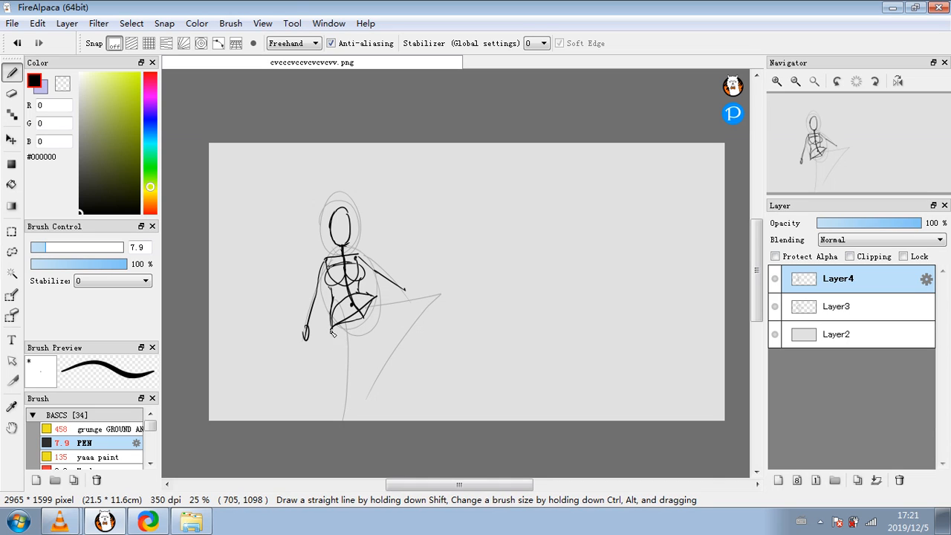
- Outline the figure's straight standing leg and raised bent leg, and give both arms their thickness
{"action": "left_click_drag", "start_coordinate": [331, 330], "coordinate": [340, 377]}
{"action": "left_click_drag", "start_coordinate": [361, 319], "coordinate": [352, 390]}
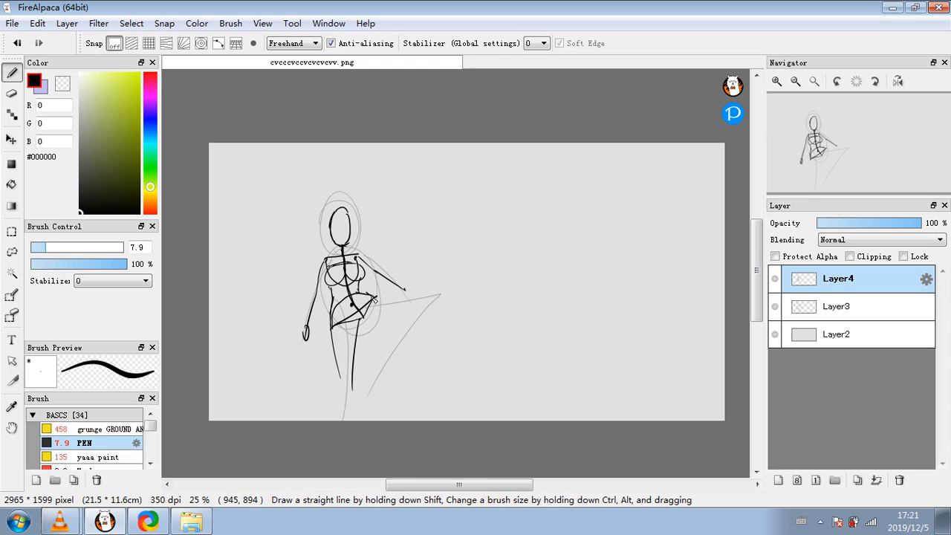
{"action": "left_click_drag", "start_coordinate": [370, 297], "coordinate": [414, 297]}
{"action": "mouse_move", "coordinate": [364, 319]}
{"action": "left_mouse_down"}
{"action": "mouse_move", "coordinate": [421, 307]}
{"action": "mouse_move", "coordinate": [421, 299]}
{"action": "mouse_move", "coordinate": [405, 342]}
{"action": "left_mouse_up"}
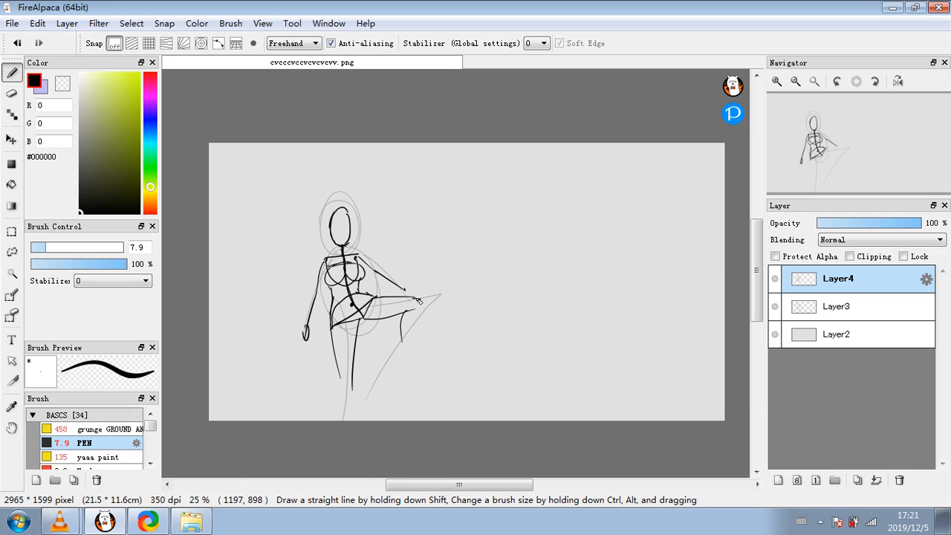
{"action": "mouse_move", "coordinate": [422, 300]}
{"action": "left_mouse_down"}
{"action": "mouse_move", "coordinate": [399, 361]}
{"action": "mouse_move", "coordinate": [408, 398]}
{"action": "left_mouse_up"}
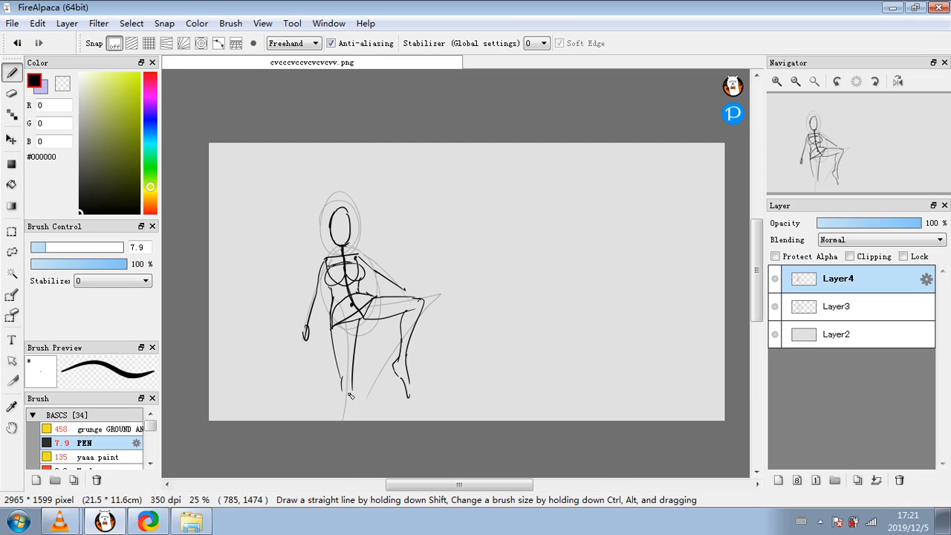
{"action": "left_click_drag", "start_coordinate": [342, 398], "coordinate": [343, 427]}
{"action": "left_click_drag", "start_coordinate": [350, 400], "coordinate": [349, 421]}
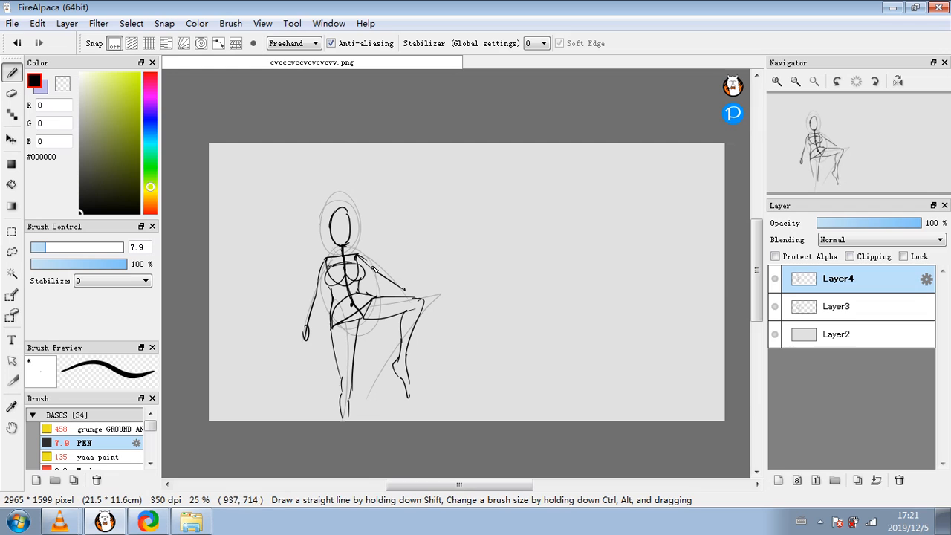
{"action": "left_click_drag", "start_coordinate": [372, 271], "coordinate": [412, 291]}
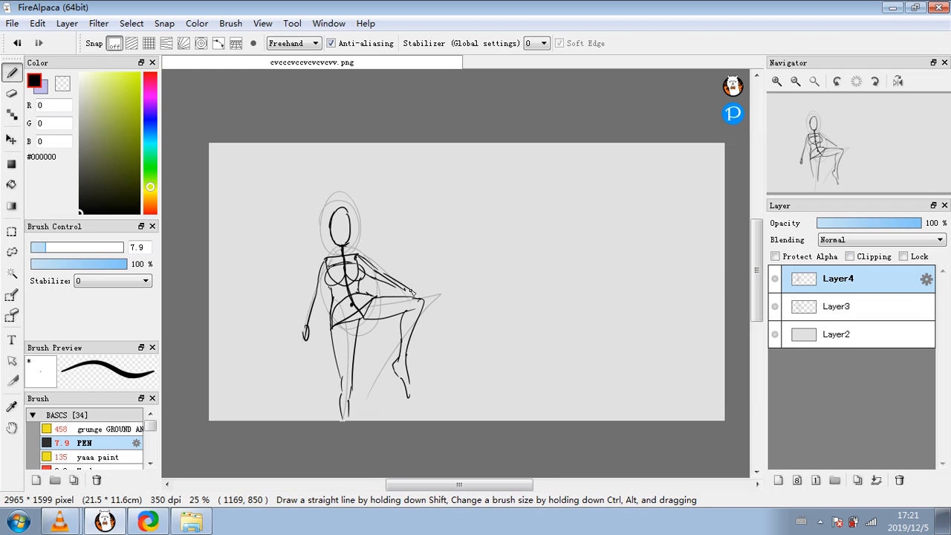
{"action": "left_click_drag", "start_coordinate": [319, 271], "coordinate": [308, 327]}
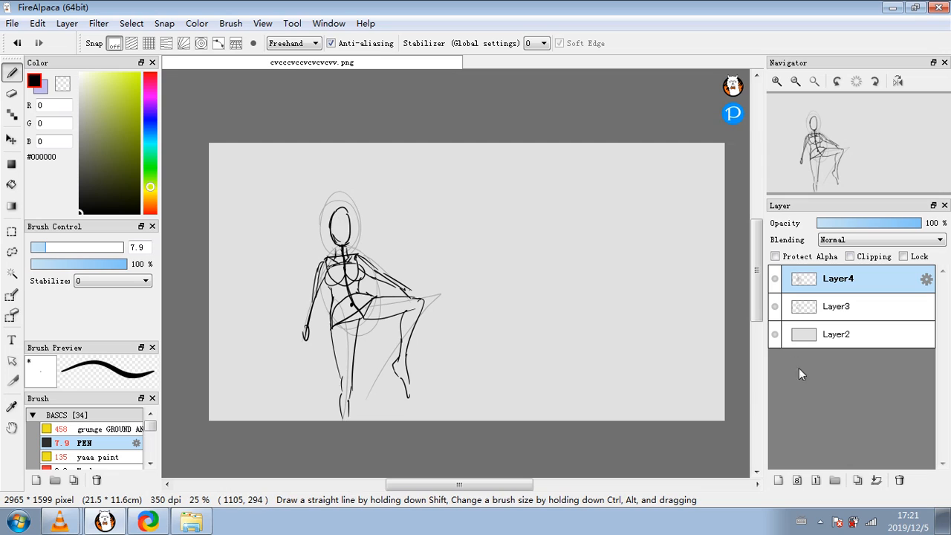
- Delete the rough guide on Layer3, then fade Layer4 to 14% opacity and add a new layer above it
{"action": "left_click", "coordinate": [856, 312]}
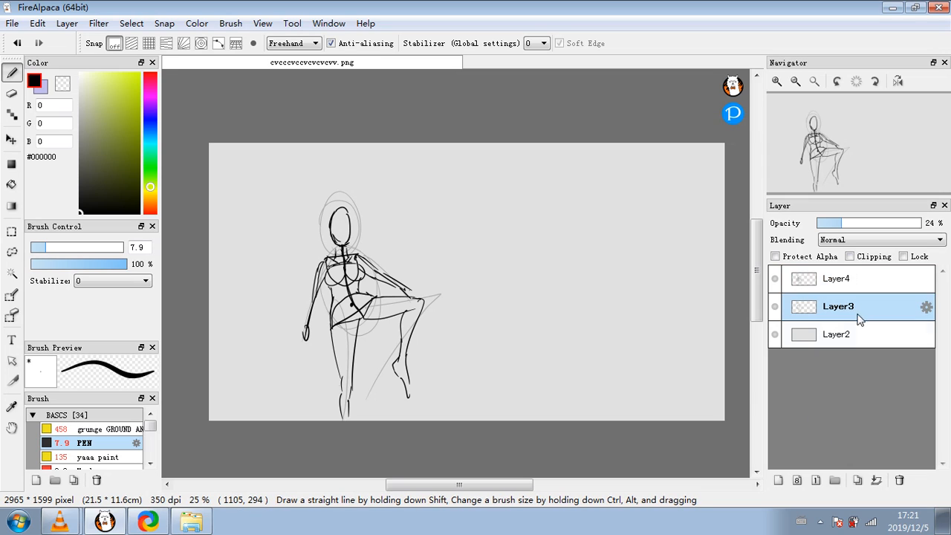
{"action": "left_click", "coordinate": [897, 481]}
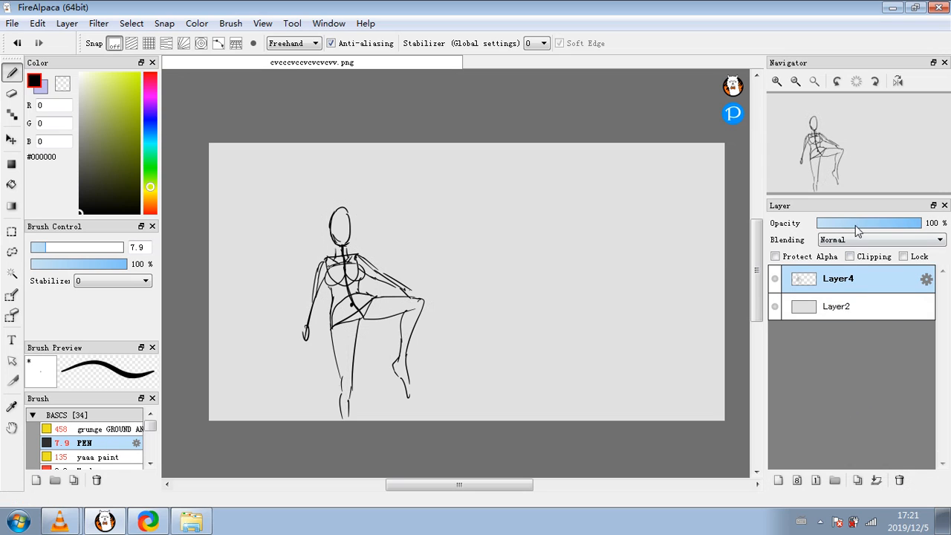
{"action": "left_click_drag", "start_coordinate": [855, 225], "coordinate": [833, 230]}
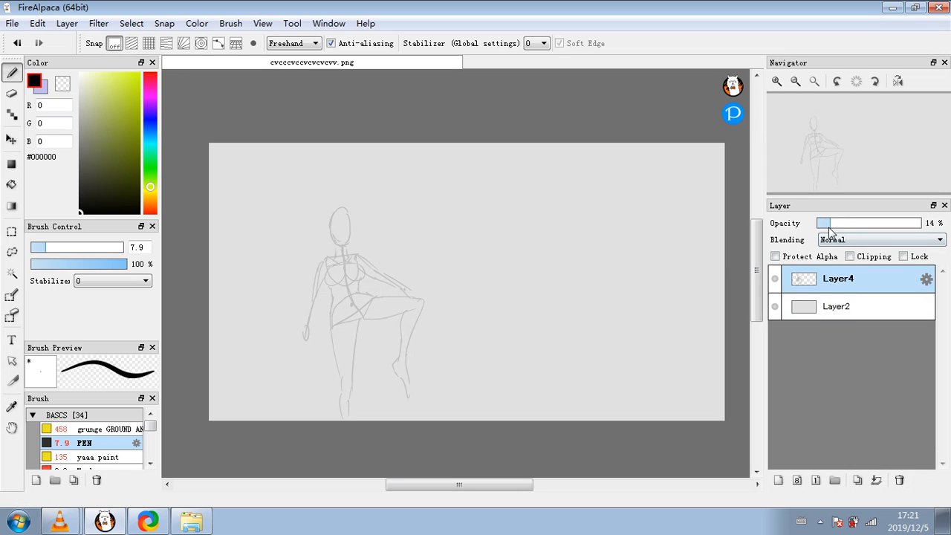
{"action": "left_click", "coordinate": [778, 479]}
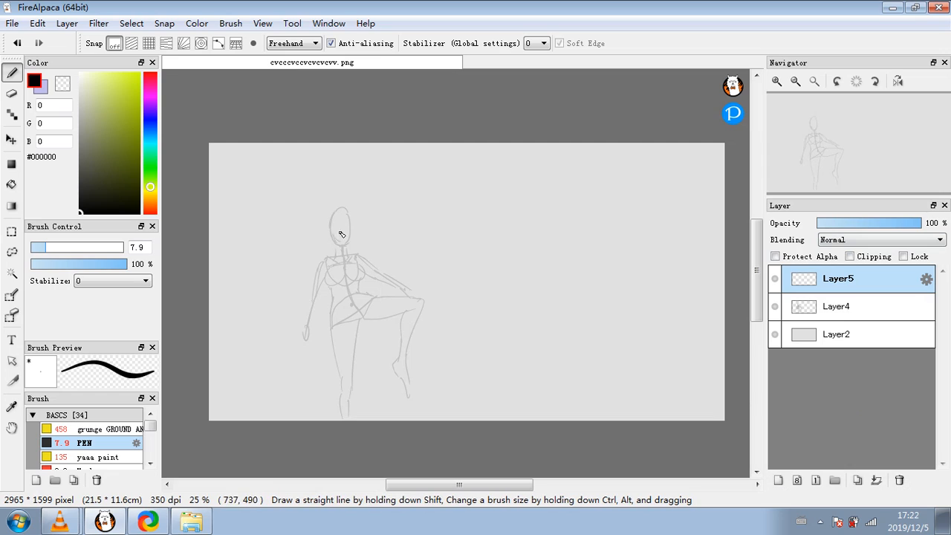
- Draw the girl's top and pleated skirt over the faded body, with a short sleeve and the hanging arm
{"action": "mouse_move", "coordinate": [325, 272]}
{"action": "left_mouse_down"}
{"action": "mouse_move", "coordinate": [329, 341]}
{"action": "mouse_move", "coordinate": [345, 343]}
{"action": "mouse_move", "coordinate": [386, 303]}
{"action": "mouse_move", "coordinate": [361, 304]}
{"action": "mouse_move", "coordinate": [376, 306]}
{"action": "mouse_move", "coordinate": [363, 323]}
{"action": "mouse_move", "coordinate": [342, 311]}
{"action": "mouse_move", "coordinate": [359, 271]}
{"action": "left_mouse_up"}
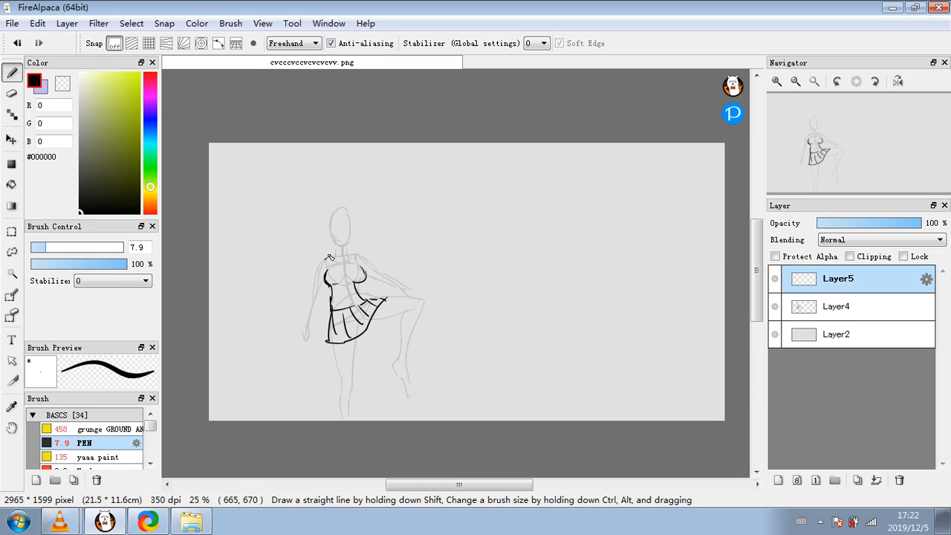
{"action": "mouse_move", "coordinate": [329, 258]}
{"action": "left_mouse_down"}
{"action": "mouse_move", "coordinate": [360, 262]}
{"action": "mouse_move", "coordinate": [353, 256]}
{"action": "mouse_move", "coordinate": [359, 268]}
{"action": "mouse_move", "coordinate": [317, 274]}
{"action": "mouse_move", "coordinate": [323, 305]}
{"action": "mouse_move", "coordinate": [307, 334]}
{"action": "left_mouse_up"}
{"action": "left_click_drag", "start_coordinate": [315, 298], "coordinate": [309, 349]}
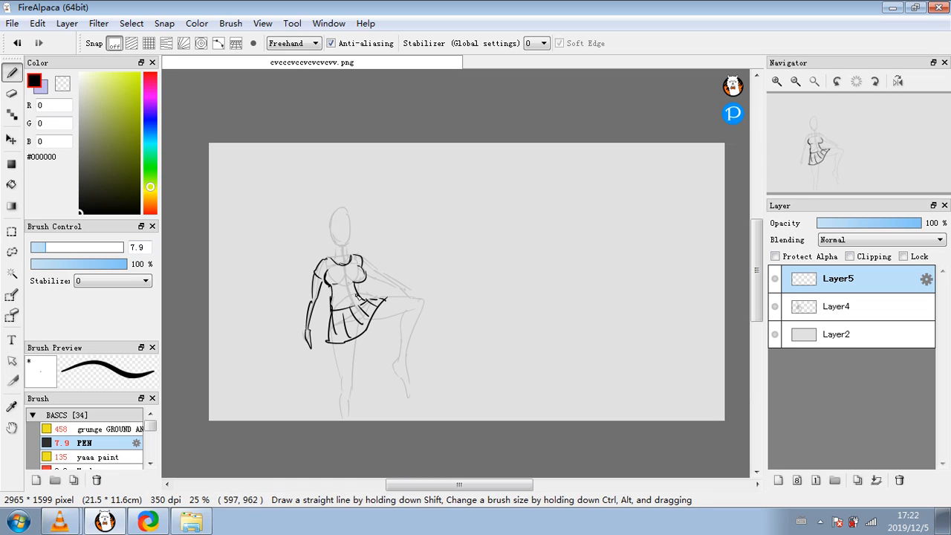
- Draw the clothed girl's outstretched arm, raised bent leg and straight standing leg
{"action": "mouse_move", "coordinate": [361, 262]}
{"action": "left_mouse_down"}
{"action": "mouse_move", "coordinate": [406, 292]}
{"action": "mouse_move", "coordinate": [383, 295]}
{"action": "mouse_move", "coordinate": [406, 300]}
{"action": "mouse_move", "coordinate": [376, 319]}
{"action": "mouse_move", "coordinate": [418, 301]}
{"action": "mouse_move", "coordinate": [401, 336]}
{"action": "left_mouse_up"}
{"action": "mouse_move", "coordinate": [420, 302]}
{"action": "left_mouse_down"}
{"action": "mouse_move", "coordinate": [397, 365]}
{"action": "mouse_move", "coordinate": [408, 386]}
{"action": "mouse_move", "coordinate": [413, 347]}
{"action": "left_mouse_up"}
{"action": "mouse_move", "coordinate": [333, 346]}
{"action": "left_mouse_down"}
{"action": "mouse_move", "coordinate": [351, 420]}
{"action": "mouse_move", "coordinate": [363, 399]}
{"action": "left_mouse_up"}
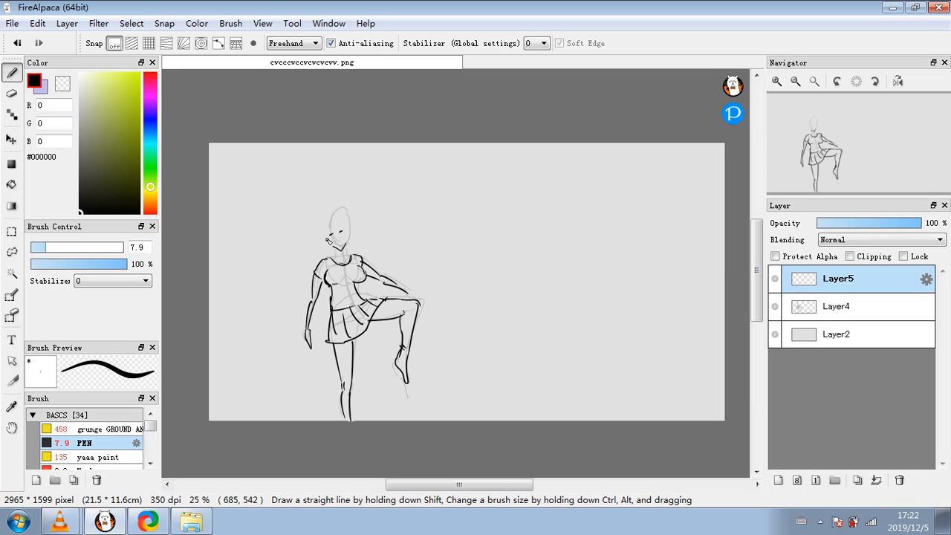
- Draw the girl's bobbed hair with a fringe around her face
{"action": "mouse_move", "coordinate": [327, 240]}
{"action": "left_mouse_down"}
{"action": "mouse_move", "coordinate": [339, 222]}
{"action": "mouse_move", "coordinate": [344, 242]}
{"action": "mouse_move", "coordinate": [316, 261]}
{"action": "left_mouse_up"}
{"action": "mouse_move", "coordinate": [315, 214]}
{"action": "left_mouse_down"}
{"action": "mouse_move", "coordinate": [310, 254]}
{"action": "mouse_move", "coordinate": [343, 207]}
{"action": "mouse_move", "coordinate": [355, 248]}
{"action": "left_mouse_up"}
{"action": "left_click_drag", "start_coordinate": [340, 233], "coordinate": [344, 239]}
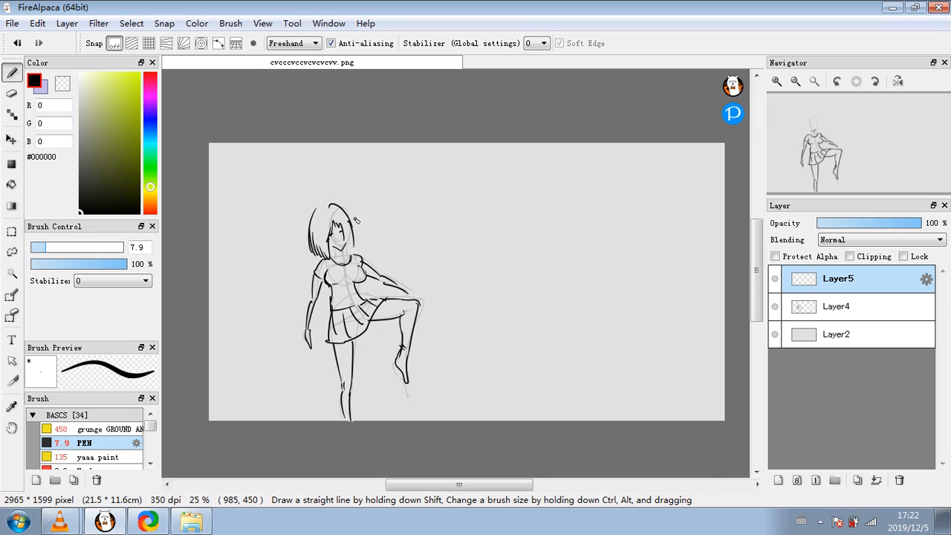
- Delete the girl's line art and body guide layers, and add two new empty layers
{"action": "left_click", "coordinate": [901, 482]}
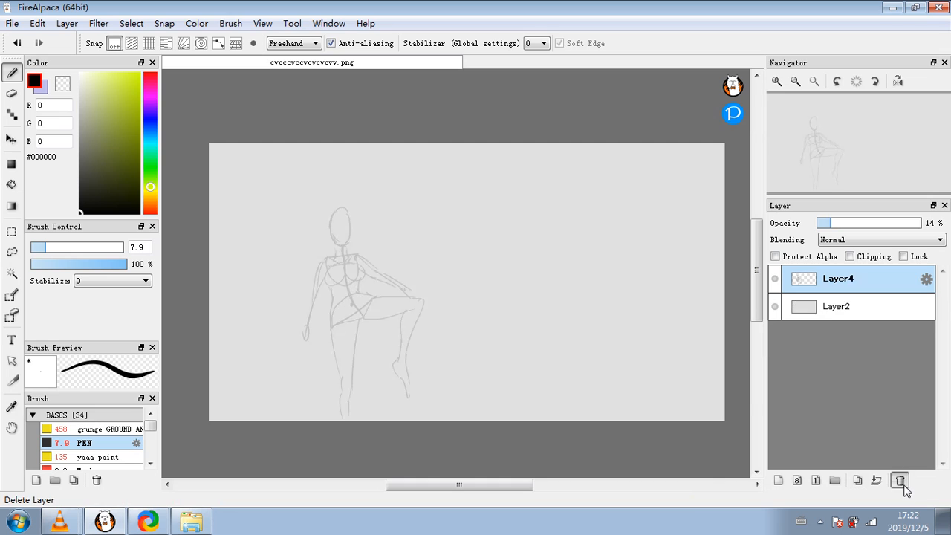
{"action": "left_click", "coordinate": [900, 481]}
{"action": "left_click", "coordinate": [779, 479]}
{"action": "left_click", "coordinate": [778, 480]}
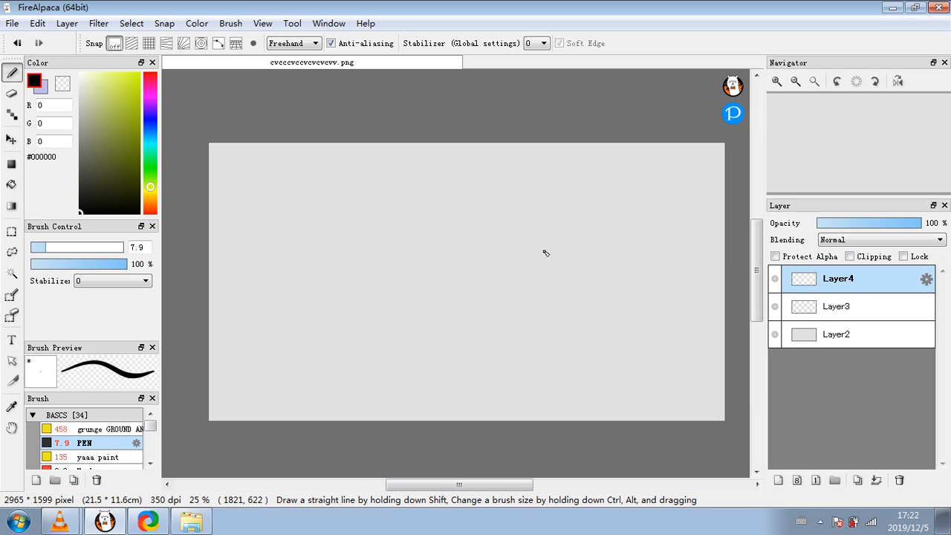
- On Layer3 at 34% opacity, sketch head and torso shapes for five figures in varied poses across the canvas
{"action": "left_click", "coordinate": [858, 304]}
{"action": "left_click", "coordinate": [851, 224]}
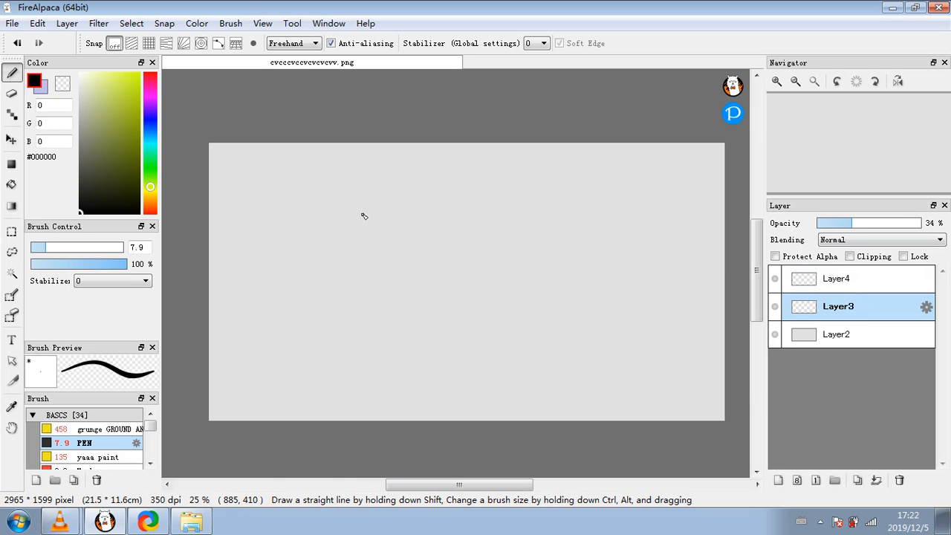
{"action": "left_click_drag", "start_coordinate": [364, 217], "coordinate": [399, 252]}
{"action": "mouse_move", "coordinate": [501, 199]}
{"action": "left_mouse_down"}
{"action": "mouse_move", "coordinate": [513, 213]}
{"action": "mouse_move", "coordinate": [499, 217]}
{"action": "left_mouse_up"}
{"action": "mouse_move", "coordinate": [607, 321]}
{"action": "left_mouse_down"}
{"action": "mouse_move", "coordinate": [631, 314]}
{"action": "mouse_move", "coordinate": [618, 303]}
{"action": "mouse_move", "coordinate": [627, 285]}
{"action": "mouse_move", "coordinate": [615, 312]}
{"action": "left_mouse_up"}
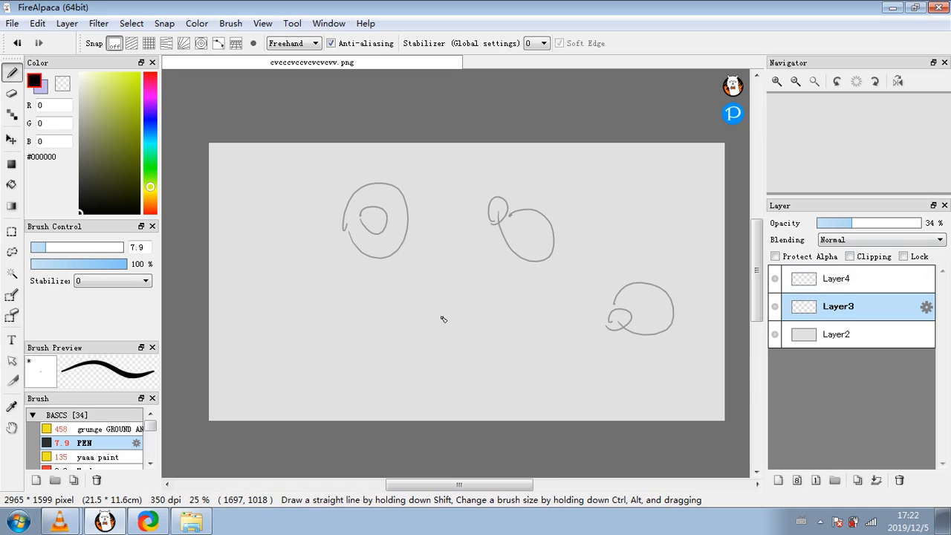
{"action": "mouse_move", "coordinate": [310, 314]}
{"action": "left_mouse_down"}
{"action": "mouse_move", "coordinate": [310, 306]}
{"action": "mouse_move", "coordinate": [370, 325]}
{"action": "mouse_move", "coordinate": [338, 343]}
{"action": "mouse_move", "coordinate": [369, 324]}
{"action": "left_mouse_up"}
{"action": "mouse_move", "coordinate": [475, 359]}
{"action": "left_mouse_down"}
{"action": "mouse_move", "coordinate": [457, 315]}
{"action": "mouse_move", "coordinate": [472, 360]}
{"action": "left_mouse_up"}
{"action": "left_click_drag", "start_coordinate": [464, 291], "coordinate": [454, 274]}
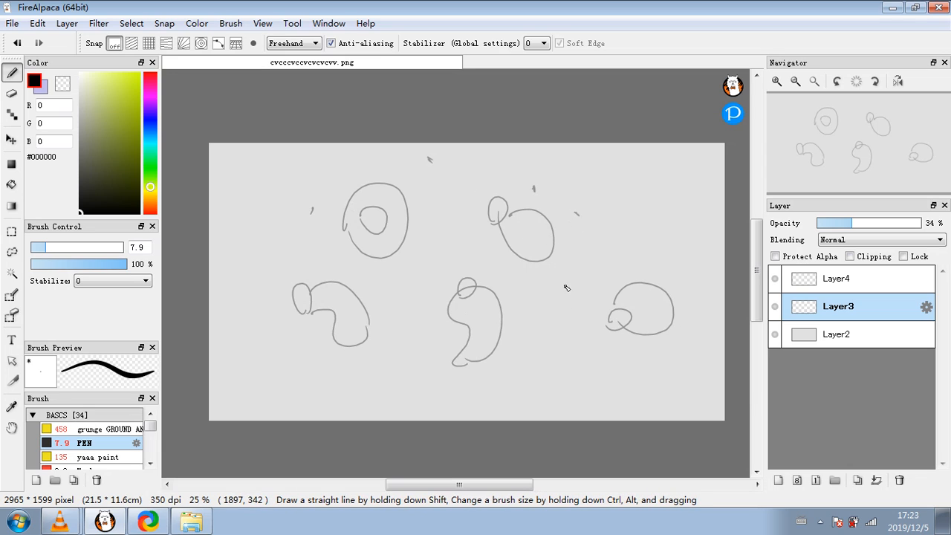
- Add small marks around the figures for the end points of their hands and feet
{"action": "left_click_drag", "start_coordinate": [579, 311], "coordinate": [582, 316]}
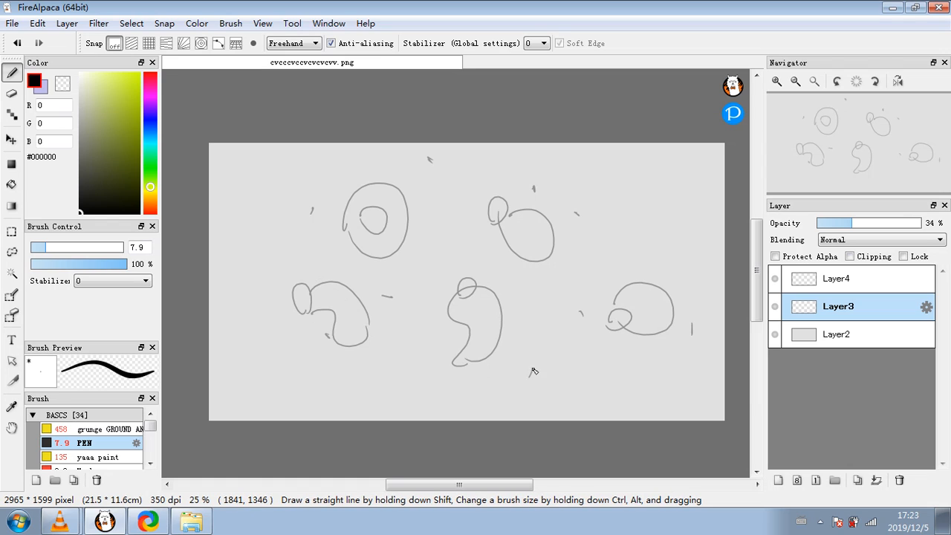
{"action": "left_click_drag", "start_coordinate": [397, 411], "coordinate": [391, 405]}
- Draw two legs and a ground line under the lower-right figure, and two spread legs from the lower-middle figure
{"action": "left_click_drag", "start_coordinate": [603, 389], "coordinate": [680, 388]}
{"action": "left_click_drag", "start_coordinate": [649, 336], "coordinate": [656, 394]}
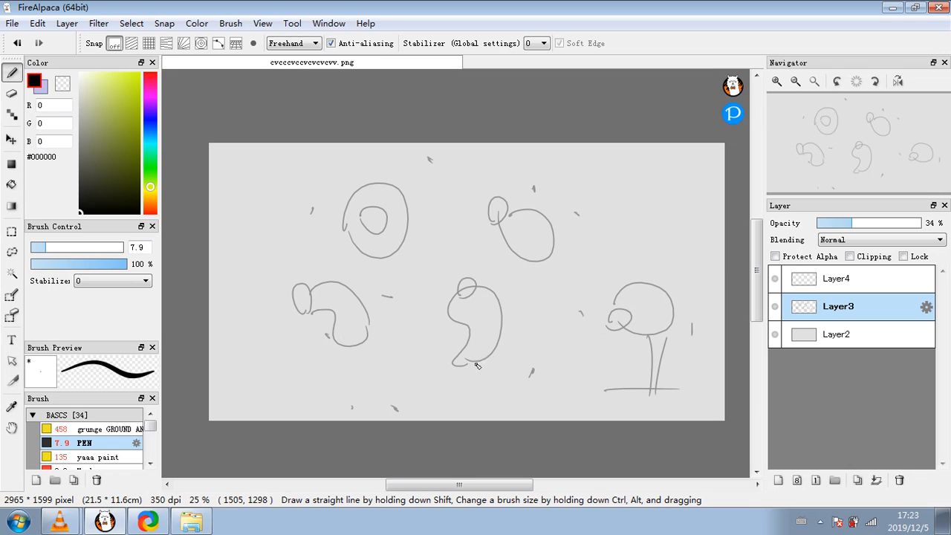
{"action": "left_click_drag", "start_coordinate": [472, 362], "coordinate": [554, 374]}
{"action": "left_click_drag", "start_coordinate": [459, 364], "coordinate": [445, 378]}
{"action": "left_click_drag", "start_coordinate": [396, 408], "coordinate": [460, 364]}
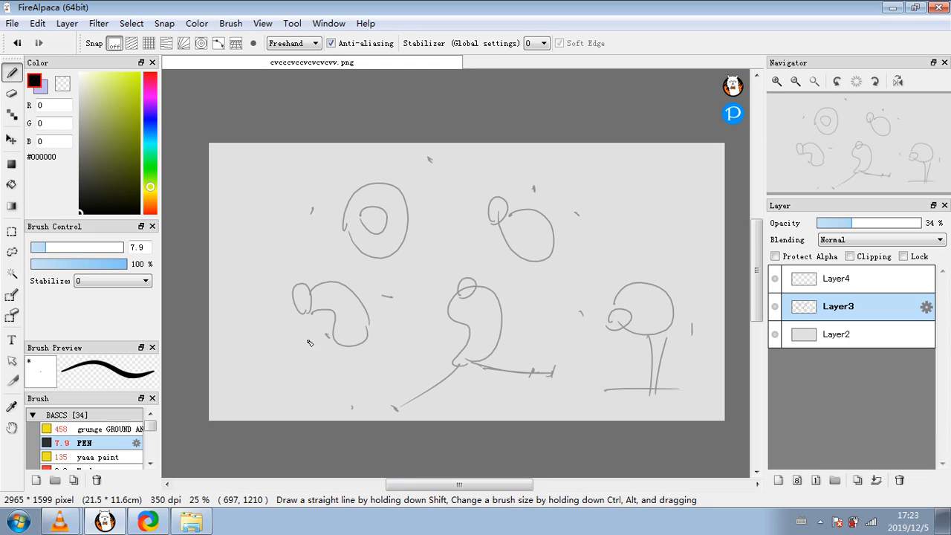
- Connect the marks to the lower-left figure with arm and leg lines, and draw two arms on the upper-left figure
{"action": "left_click_drag", "start_coordinate": [266, 331], "coordinate": [346, 343]}
{"action": "mouse_move", "coordinate": [352, 409]}
{"action": "left_mouse_down"}
{"action": "mouse_move", "coordinate": [362, 306]}
{"action": "mouse_move", "coordinate": [333, 301]}
{"action": "mouse_move", "coordinate": [327, 334]}
{"action": "mouse_move", "coordinate": [309, 322]}
{"action": "mouse_move", "coordinate": [351, 281]}
{"action": "mouse_move", "coordinate": [324, 279]}
{"action": "mouse_move", "coordinate": [392, 297]}
{"action": "left_mouse_up"}
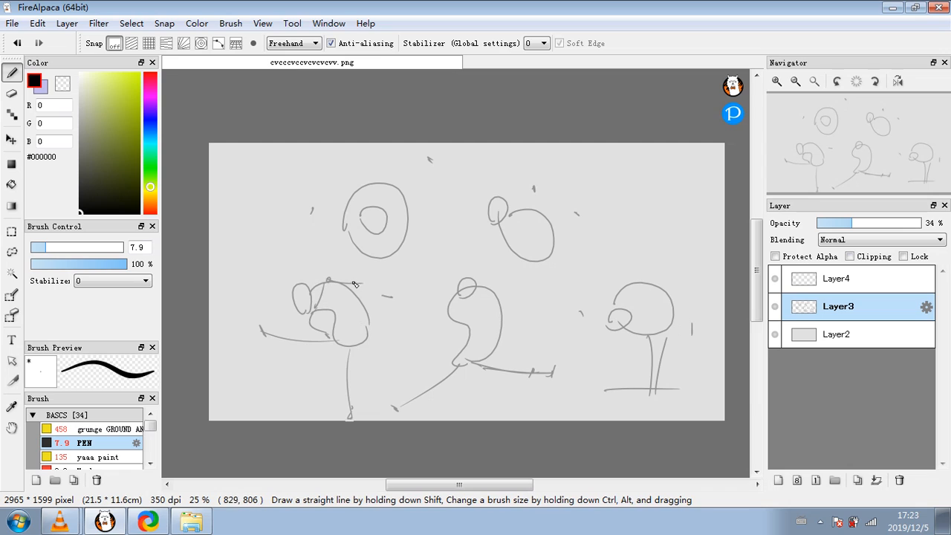
{"action": "left_click_drag", "start_coordinate": [359, 214], "coordinate": [312, 213]}
{"action": "left_click_drag", "start_coordinate": [378, 211], "coordinate": [430, 156]}
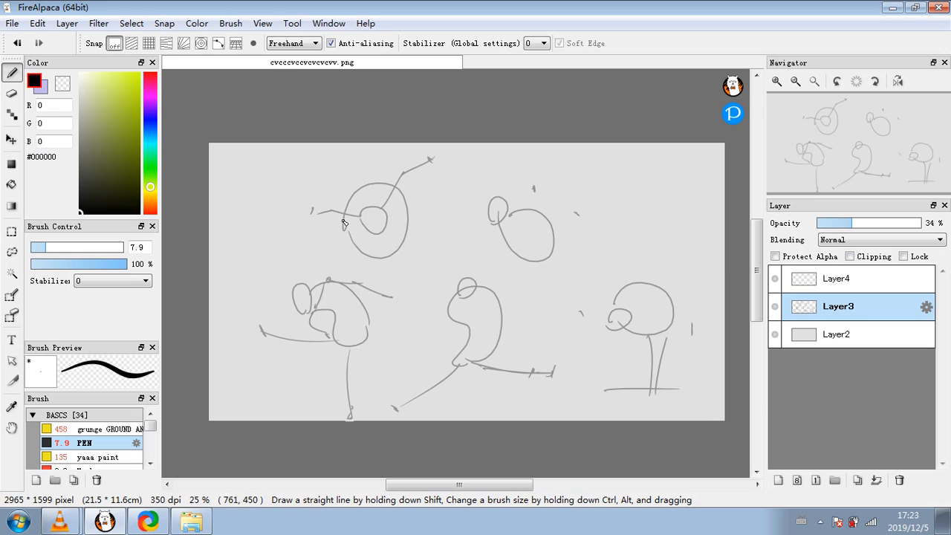
{"action": "mouse_move", "coordinate": [347, 216]}
{"action": "left_mouse_down"}
{"action": "mouse_move", "coordinate": [402, 191]}
{"action": "mouse_move", "coordinate": [355, 236]}
{"action": "mouse_move", "coordinate": [357, 203]}
{"action": "left_mouse_up"}
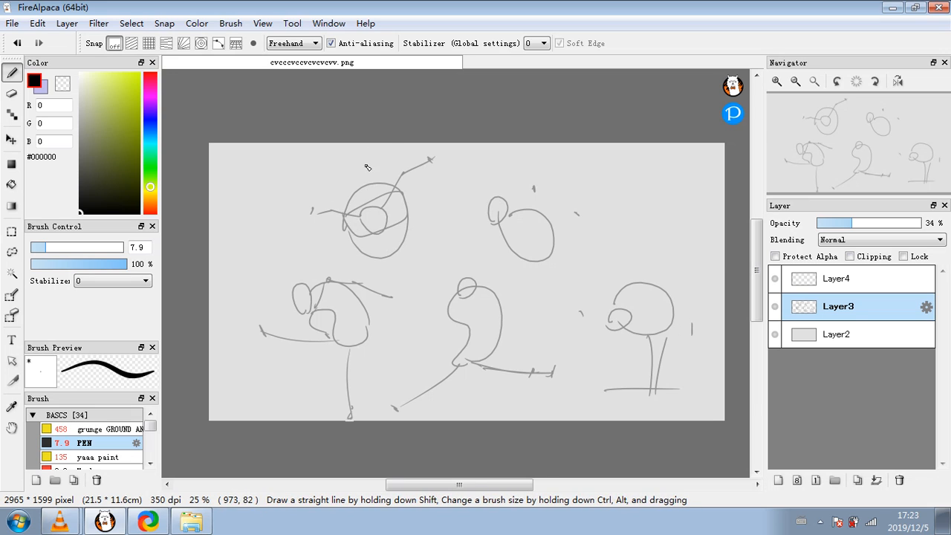
{"action": "left_click", "coordinate": [17, 44]}
{"action": "left_click", "coordinate": [18, 44]}
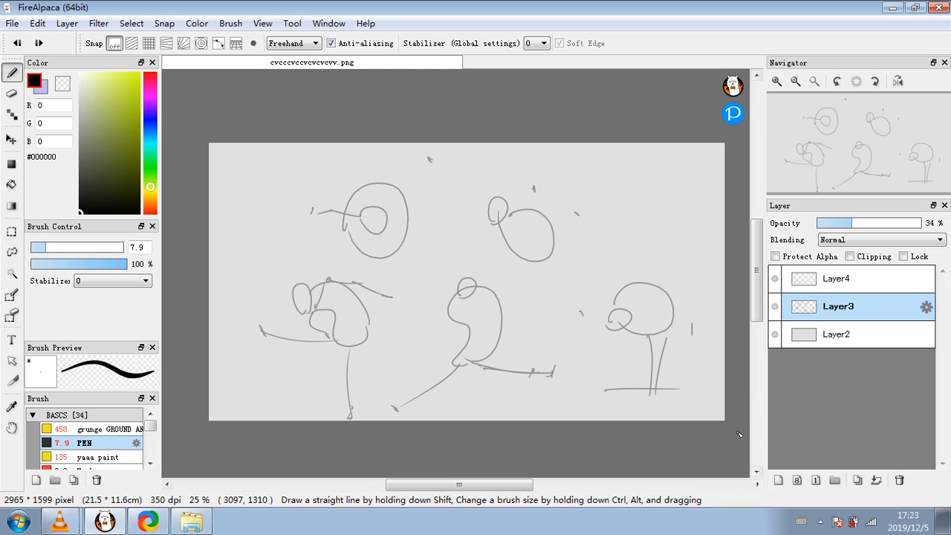
- Replace Layer3 with a new empty layer on top and set Layer4's opacity to 30%
{"action": "left_click", "coordinate": [899, 481]}
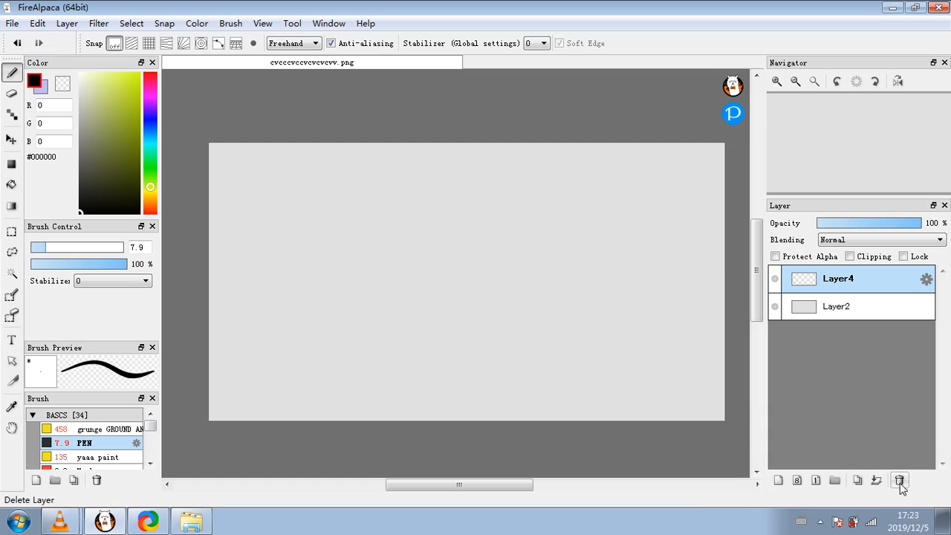
{"action": "left_click", "coordinate": [778, 483]}
{"action": "left_click", "coordinate": [838, 308]}
{"action": "left_click", "coordinate": [847, 223]}
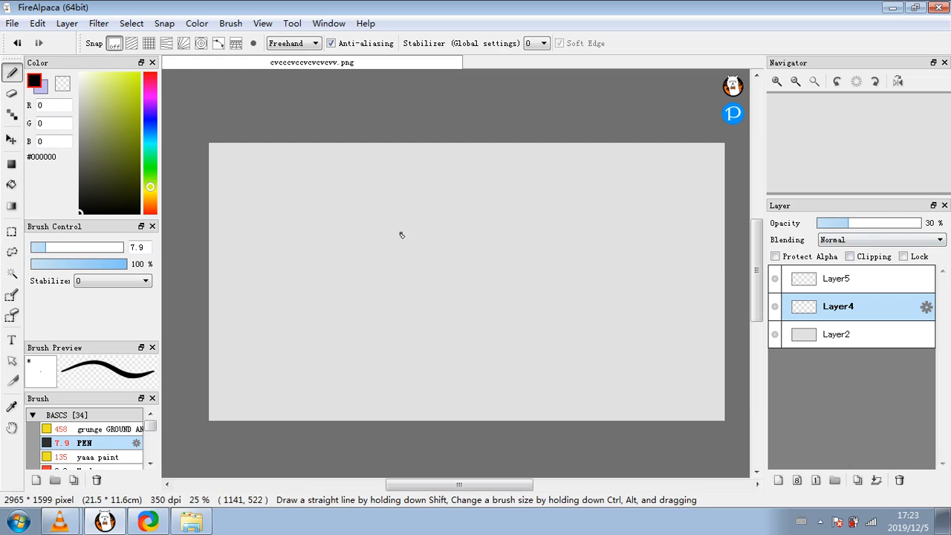
- Sketch a figure's oval head, shoulder line, tapering torso and hips on the left half of the canvas
{"action": "mouse_move", "coordinate": [361, 210]}
{"action": "left_mouse_down"}
{"action": "mouse_move", "coordinate": [373, 271]}
{"action": "mouse_move", "coordinate": [370, 217]}
{"action": "mouse_move", "coordinate": [343, 239]}
{"action": "mouse_move", "coordinate": [378, 219]}
{"action": "mouse_move", "coordinate": [345, 233]}
{"action": "mouse_move", "coordinate": [370, 238]}
{"action": "mouse_move", "coordinate": [374, 220]}
{"action": "mouse_move", "coordinate": [364, 236]}
{"action": "mouse_move", "coordinate": [369, 213]}
{"action": "mouse_move", "coordinate": [349, 232]}
{"action": "mouse_move", "coordinate": [371, 268]}
{"action": "mouse_move", "coordinate": [373, 222]}
{"action": "left_mouse_up"}
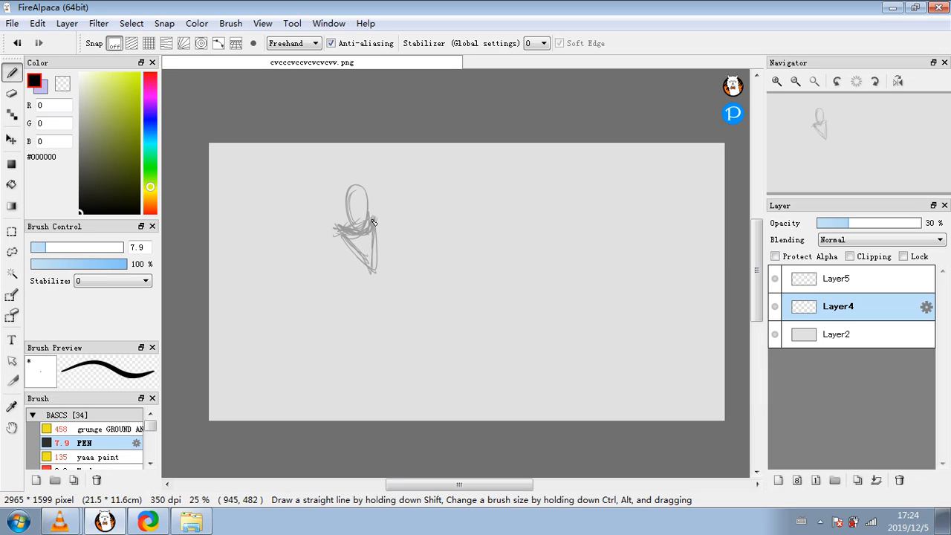
{"action": "mouse_move", "coordinate": [364, 264]}
{"action": "left_mouse_down"}
{"action": "mouse_move", "coordinate": [370, 272]}
{"action": "mouse_move", "coordinate": [355, 252]}
{"action": "mouse_move", "coordinate": [378, 250]}
{"action": "mouse_move", "coordinate": [356, 263]}
{"action": "mouse_move", "coordinate": [378, 255]}
{"action": "mouse_move", "coordinate": [363, 278]}
{"action": "mouse_move", "coordinate": [387, 283]}
{"action": "mouse_move", "coordinate": [366, 291]}
{"action": "mouse_move", "coordinate": [386, 309]}
{"action": "mouse_move", "coordinate": [350, 275]}
{"action": "mouse_move", "coordinate": [352, 299]}
{"action": "left_mouse_up"}
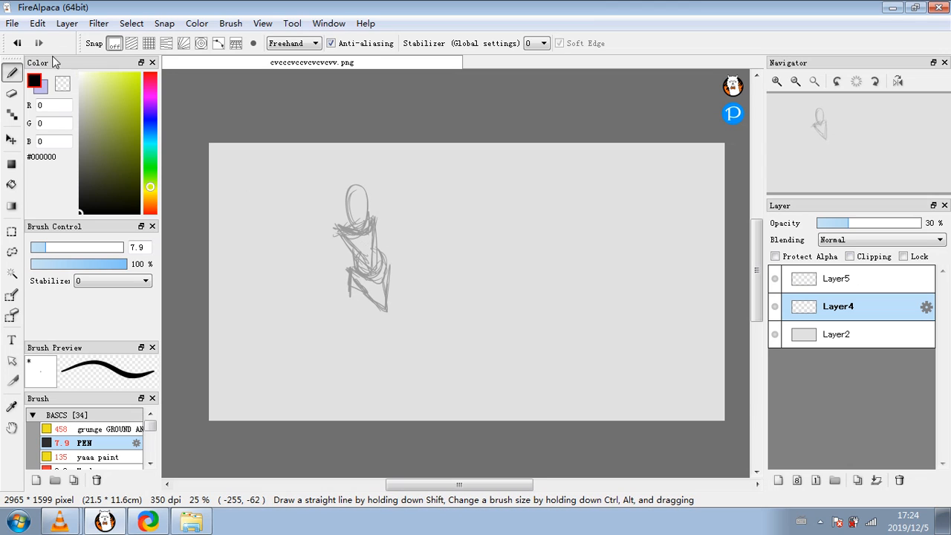
- Undo the hip strokes and redraw the hips as a smaller tilted box, erasing the overshoot at its lower corner with transparent colour
{"action": "left_click", "coordinate": [18, 42]}
{"action": "left_click", "coordinate": [18, 42]}
{"action": "left_click", "coordinate": [23, 40]}
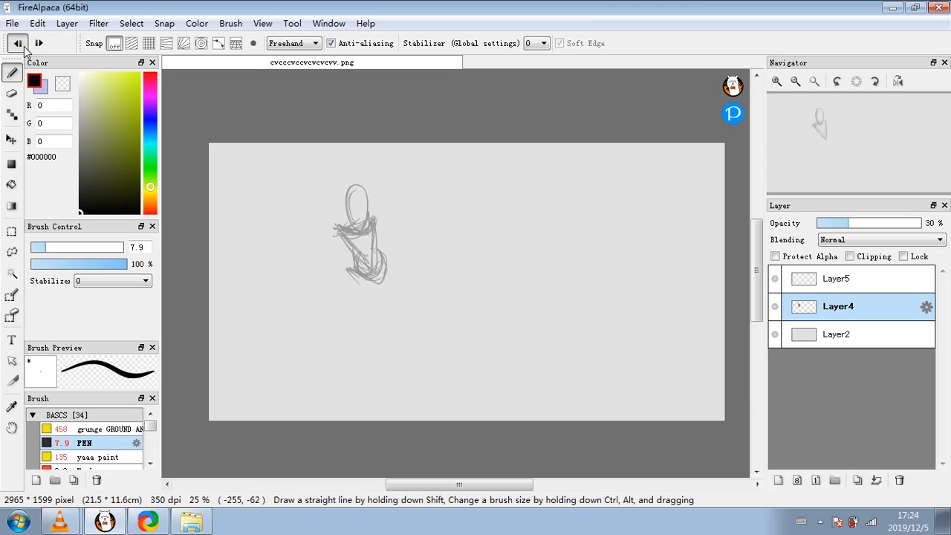
{"action": "left_click", "coordinate": [23, 40]}
{"action": "left_click", "coordinate": [23, 41]}
{"action": "left_click", "coordinate": [23, 41]}
{"action": "left_click", "coordinate": [23, 42]}
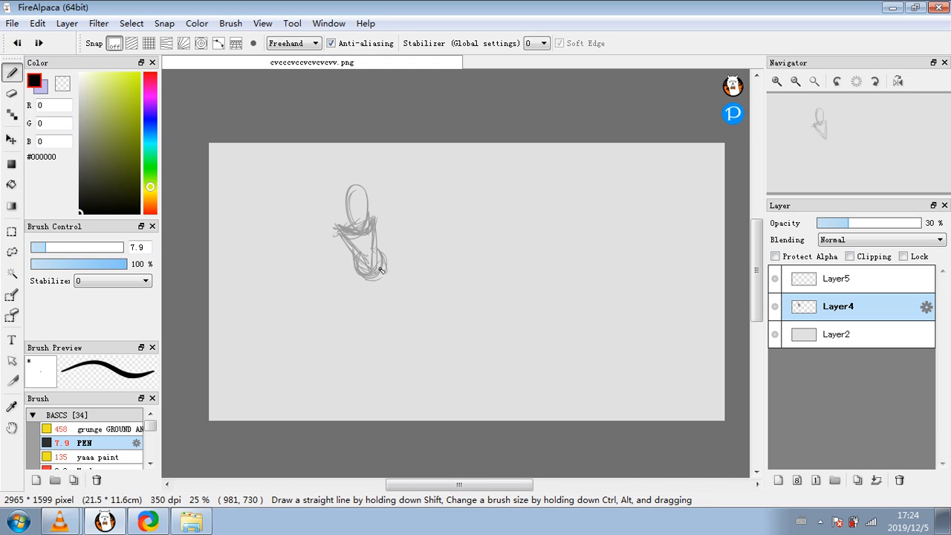
{"action": "mouse_move", "coordinate": [362, 283]}
{"action": "left_mouse_down"}
{"action": "mouse_move", "coordinate": [382, 299]}
{"action": "mouse_move", "coordinate": [391, 271]}
{"action": "mouse_move", "coordinate": [352, 281]}
{"action": "mouse_move", "coordinate": [385, 302]}
{"action": "mouse_move", "coordinate": [387, 280]}
{"action": "mouse_move", "coordinate": [380, 290]}
{"action": "mouse_move", "coordinate": [352, 286]}
{"action": "mouse_move", "coordinate": [387, 276]}
{"action": "left_mouse_up"}
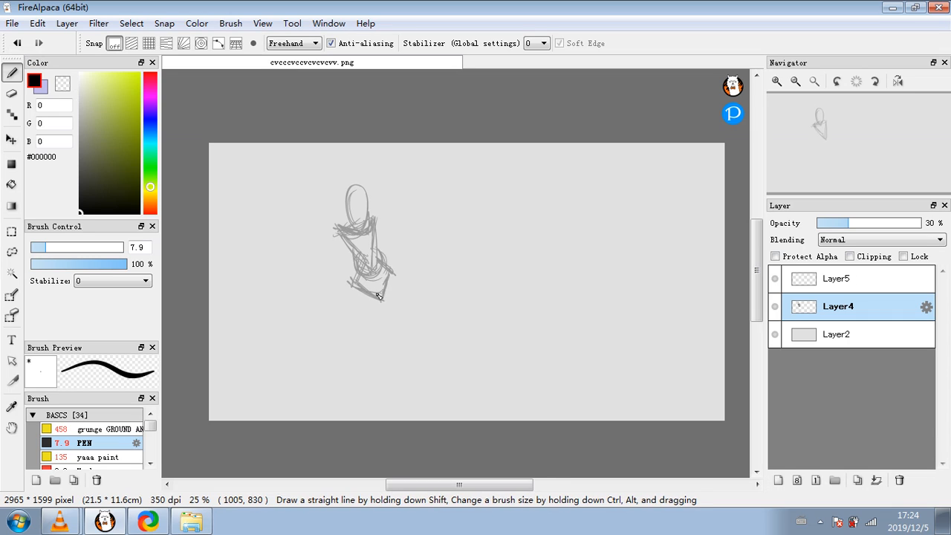
{"action": "left_click", "coordinate": [68, 84]}
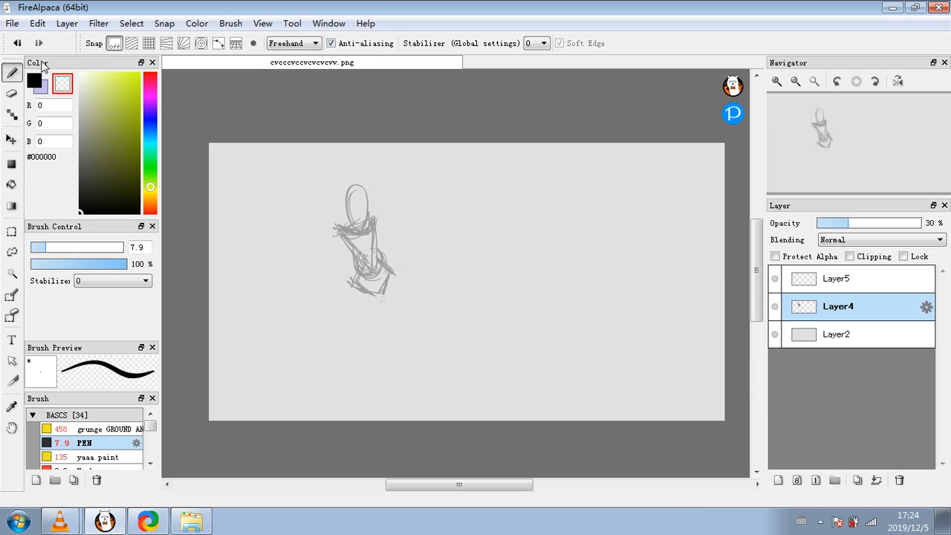
{"action": "left_click", "coordinate": [36, 82]}
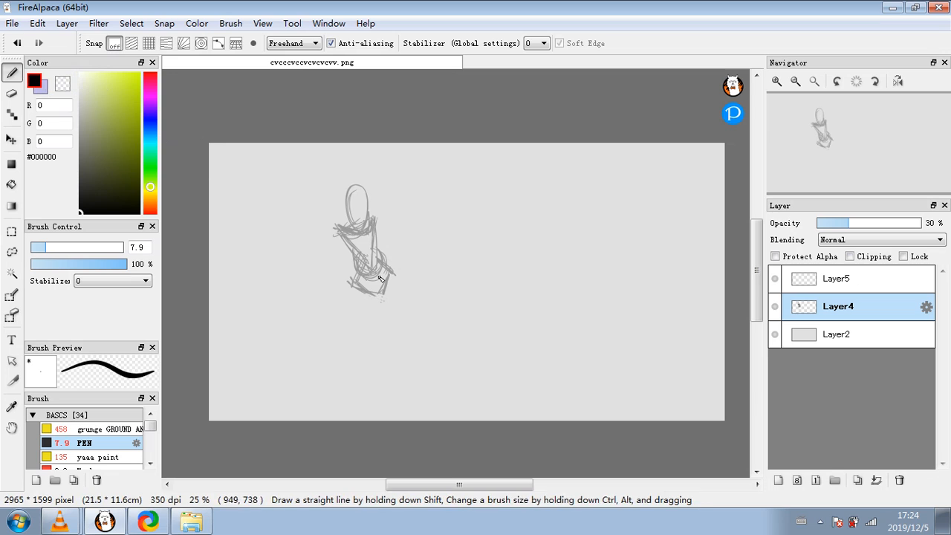
- Draw the figure's two thighs down from the hips and two upper arms reaching out from the shoulders
{"action": "left_click_drag", "start_coordinate": [352, 286], "coordinate": [365, 334]}
{"action": "mouse_move", "coordinate": [379, 299]}
{"action": "left_mouse_down"}
{"action": "mouse_move", "coordinate": [377, 329]}
{"action": "mouse_move", "coordinate": [407, 322]}
{"action": "left_mouse_up"}
{"action": "left_click_drag", "start_coordinate": [391, 274], "coordinate": [416, 323]}
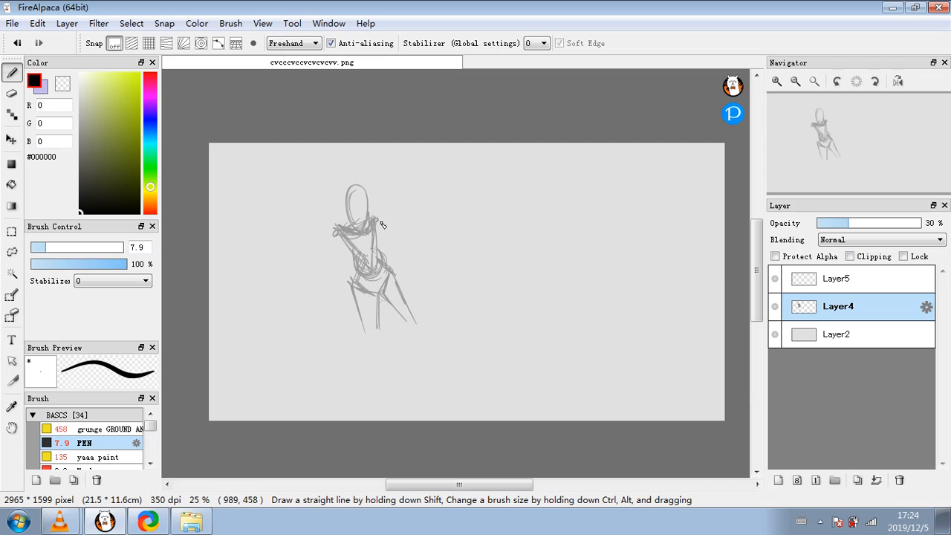
{"action": "left_click_drag", "start_coordinate": [376, 214], "coordinate": [412, 223]}
{"action": "left_click_drag", "start_coordinate": [339, 235], "coordinate": [316, 249]}
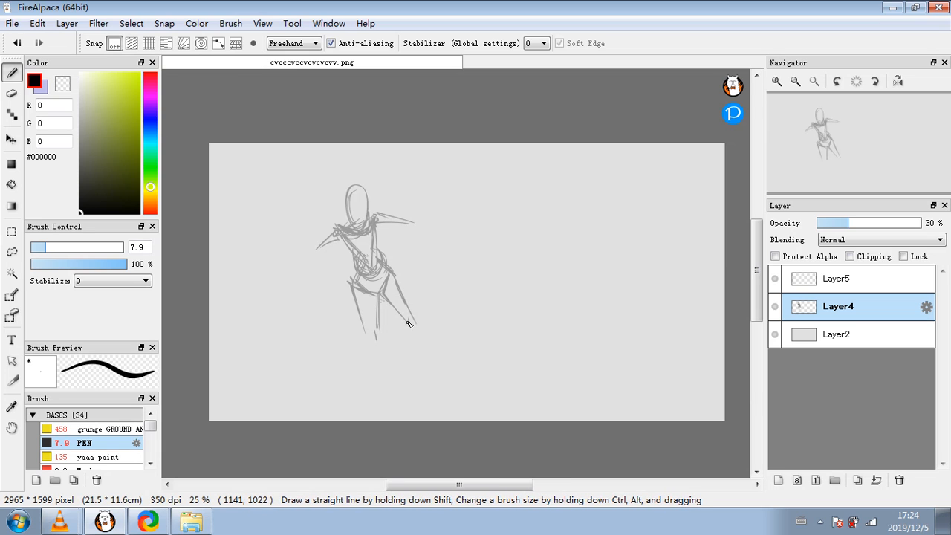
- Add small rounded knee joints and tapering lower legs beneath both thighs
{"action": "left_click_drag", "start_coordinate": [408, 324], "coordinate": [415, 327]}
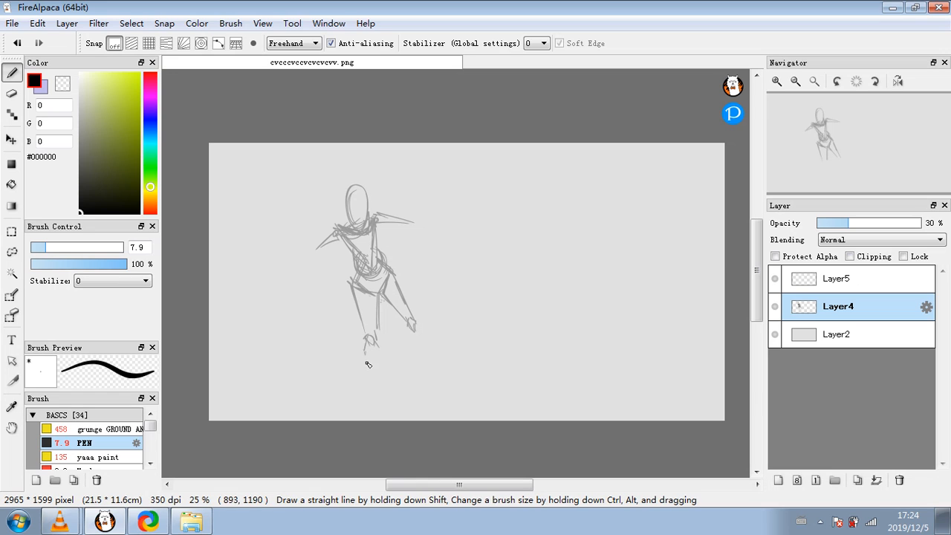
{"action": "left_click_drag", "start_coordinate": [365, 348], "coordinate": [378, 392]}
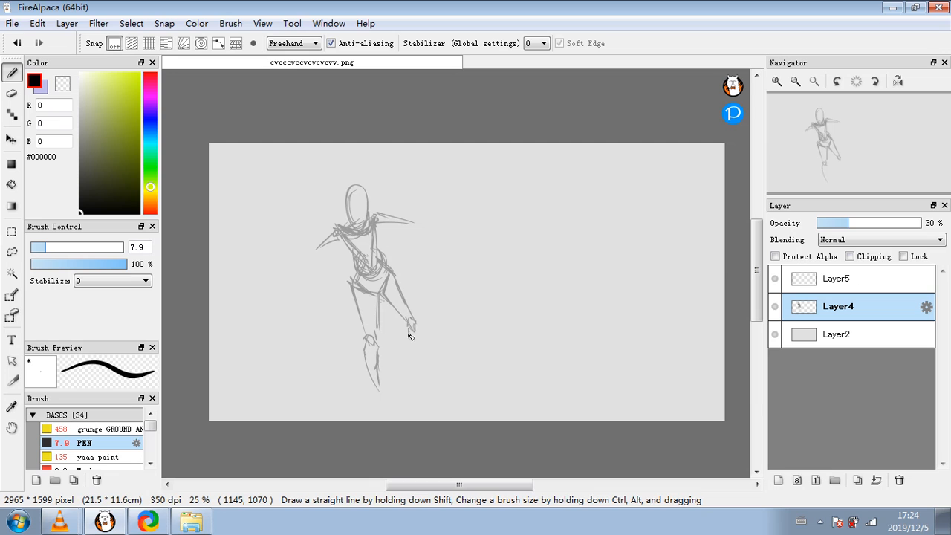
{"action": "left_click_drag", "start_coordinate": [411, 336], "coordinate": [428, 368]}
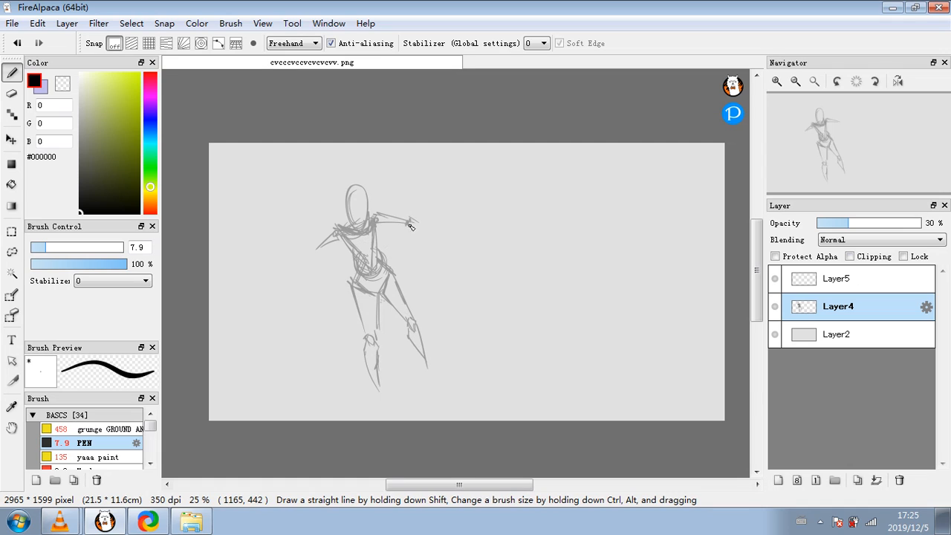
- Extend both arms with forearms and simple hands, and add wedge-shaped feet to the legs
{"action": "left_click_drag", "start_coordinate": [411, 224], "coordinate": [439, 238]}
{"action": "left_click_drag", "start_coordinate": [318, 251], "coordinate": [305, 279]}
{"action": "left_click_drag", "start_coordinate": [445, 245], "coordinate": [429, 227]}
{"action": "left_click_drag", "start_coordinate": [313, 281], "coordinate": [300, 300]}
{"action": "mouse_move", "coordinate": [429, 382]}
{"action": "left_mouse_down"}
{"action": "mouse_move", "coordinate": [436, 396]}
{"action": "mouse_move", "coordinate": [444, 377]}
{"action": "mouse_move", "coordinate": [427, 360]}
{"action": "left_mouse_up"}
{"action": "mouse_move", "coordinate": [380, 388]}
{"action": "left_mouse_down"}
{"action": "mouse_move", "coordinate": [374, 409]}
{"action": "mouse_move", "coordinate": [381, 388]}
{"action": "left_mouse_up"}
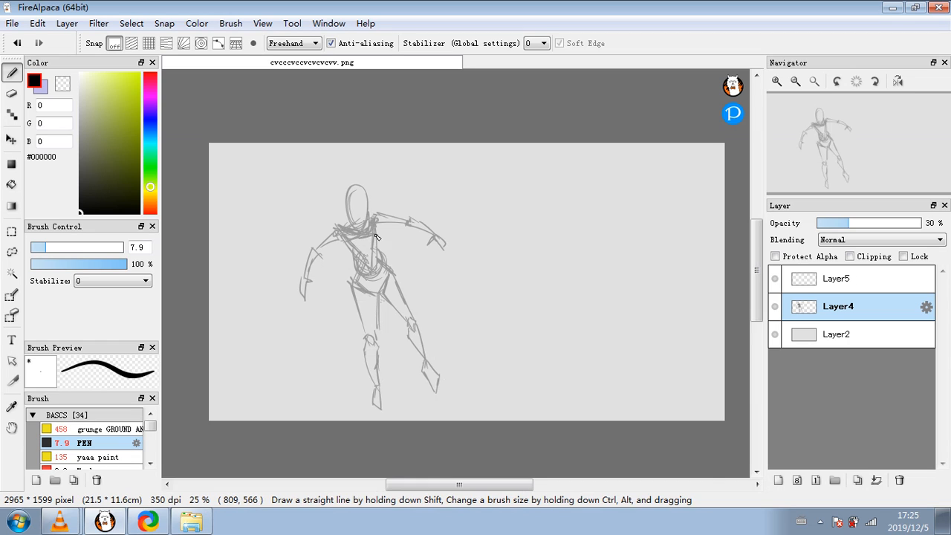
- Refine the figure's upper body by erasing stray chest lines with transparent colour, drawing two rounded chest shapes in black and reinforcing the head outline
{"action": "left_click", "coordinate": [63, 83]}
{"action": "left_click_drag", "start_coordinate": [364, 234], "coordinate": [365, 232]}
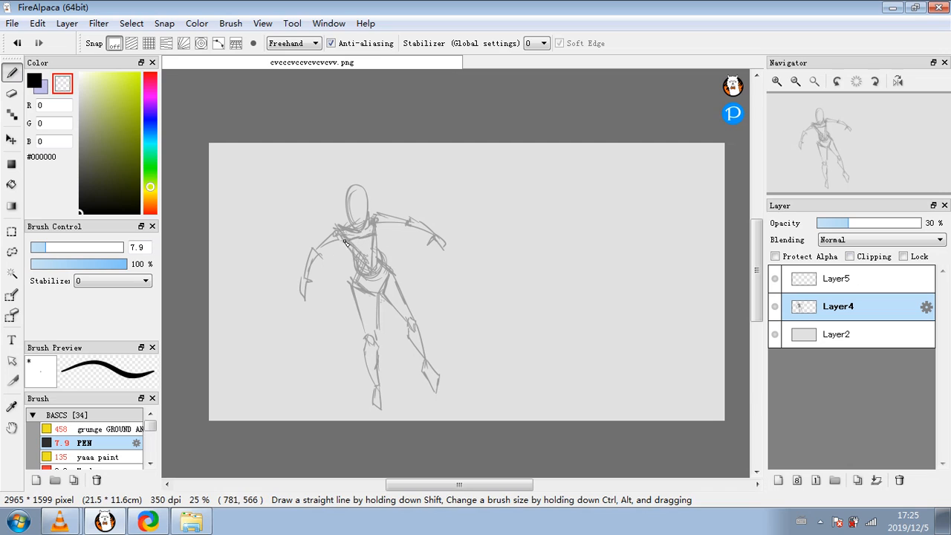
{"action": "key", "text": "c"}
{"action": "mouse_move", "coordinate": [343, 240]}
{"action": "left_mouse_down"}
{"action": "mouse_move", "coordinate": [349, 260]}
{"action": "mouse_move", "coordinate": [364, 239]}
{"action": "left_mouse_up"}
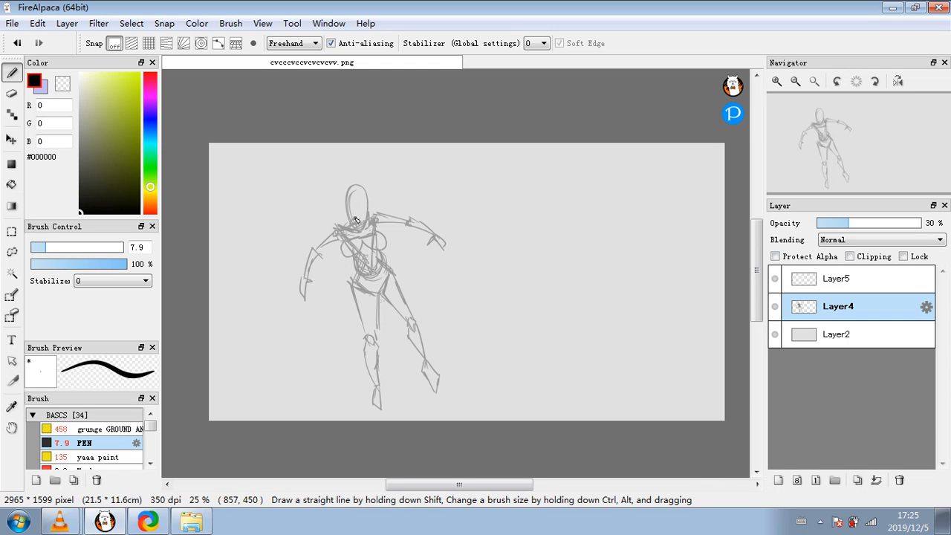
{"action": "mouse_move", "coordinate": [346, 208]}
{"action": "left_mouse_down"}
{"action": "mouse_move", "coordinate": [346, 183]}
{"action": "mouse_move", "coordinate": [361, 199]}
{"action": "left_mouse_up"}
- Draw two front-facing heads in the upper-right area with centre and eye guidelines, simple features and an angular jaw on the second
{"action": "mouse_move", "coordinate": [564, 231]}
{"action": "left_mouse_down"}
{"action": "mouse_move", "coordinate": [549, 225]}
{"action": "mouse_move", "coordinate": [566, 185]}
{"action": "mouse_move", "coordinate": [566, 241]}
{"action": "mouse_move", "coordinate": [581, 210]}
{"action": "mouse_move", "coordinate": [564, 242]}
{"action": "mouse_move", "coordinate": [555, 211]}
{"action": "mouse_move", "coordinate": [569, 215]}
{"action": "left_mouse_up"}
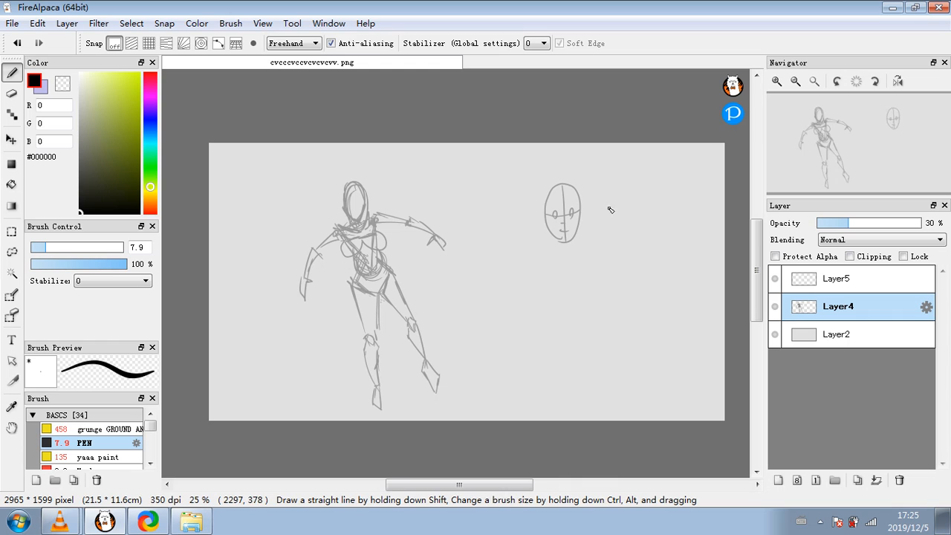
{"action": "mouse_move", "coordinate": [613, 210]}
{"action": "left_mouse_down"}
{"action": "mouse_move", "coordinate": [642, 207]}
{"action": "mouse_move", "coordinate": [627, 231]}
{"action": "left_mouse_up"}
{"action": "mouse_move", "coordinate": [603, 186]}
{"action": "left_mouse_down"}
{"action": "mouse_move", "coordinate": [609, 229]}
{"action": "mouse_move", "coordinate": [627, 239]}
{"action": "mouse_move", "coordinate": [644, 218]}
{"action": "mouse_move", "coordinate": [603, 187]}
{"action": "mouse_move", "coordinate": [632, 201]}
{"action": "left_mouse_up"}
- Sketch a larger turned head below the two faces with a side oval, curved guidelines and a jaw, plus sloping shoulders
{"action": "mouse_move", "coordinate": [596, 325]}
{"action": "left_mouse_down"}
{"action": "mouse_move", "coordinate": [585, 264]}
{"action": "mouse_move", "coordinate": [598, 290]}
{"action": "left_mouse_up"}
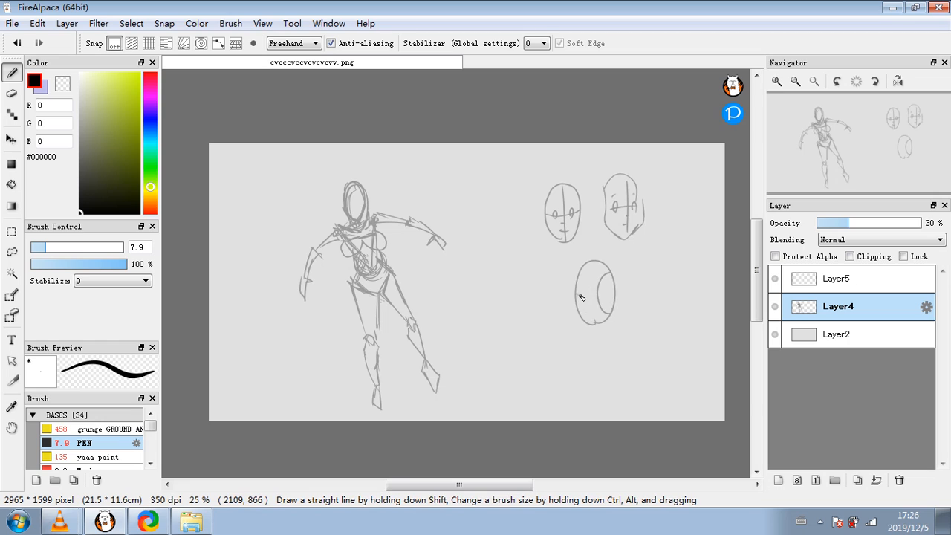
{"action": "left_click_drag", "start_coordinate": [581, 297], "coordinate": [616, 289]}
{"action": "mouse_move", "coordinate": [591, 322]}
{"action": "left_mouse_down"}
{"action": "mouse_move", "coordinate": [582, 295]}
{"action": "mouse_move", "coordinate": [587, 265]}
{"action": "left_mouse_up"}
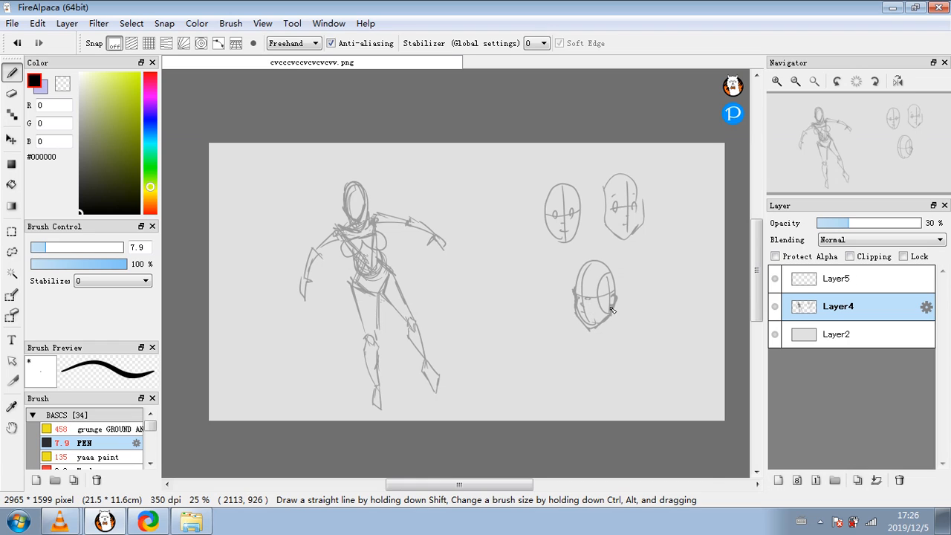
{"action": "mouse_move", "coordinate": [584, 292]}
{"action": "left_mouse_down"}
{"action": "mouse_move", "coordinate": [609, 295]}
{"action": "mouse_move", "coordinate": [575, 271]}
{"action": "mouse_move", "coordinate": [613, 294]}
{"action": "mouse_move", "coordinate": [651, 358]}
{"action": "mouse_move", "coordinate": [624, 364]}
{"action": "left_mouse_up"}
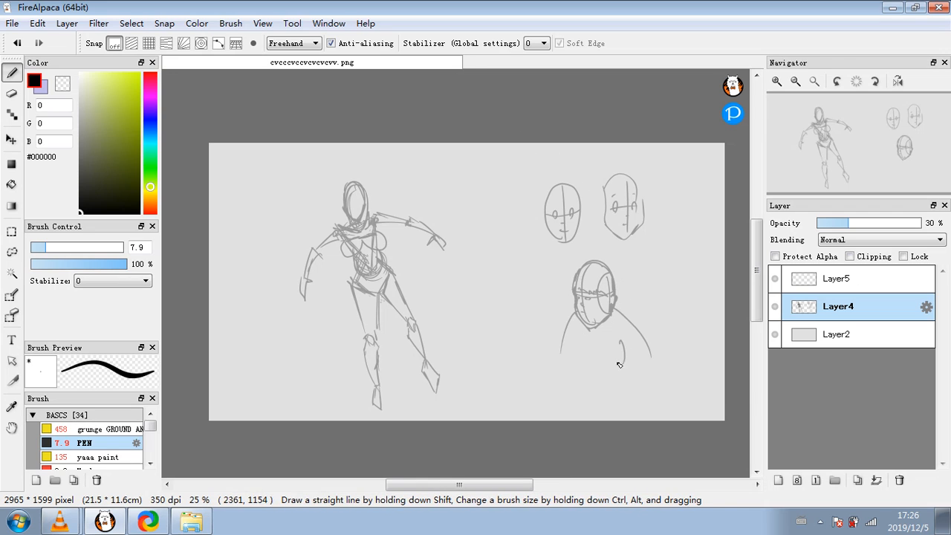
{"action": "left_click_drag", "start_coordinate": [574, 312], "coordinate": [560, 351]}
- Replace Layer4 with a new empty layer on top and set Layer5's opacity to 32%
{"action": "left_click", "coordinate": [836, 224]}
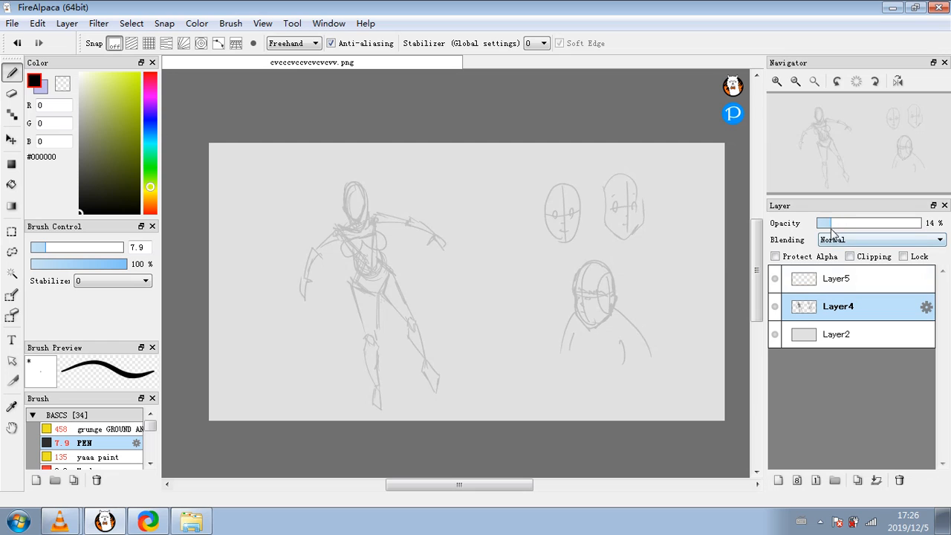
{"action": "left_click", "coordinate": [822, 223]}
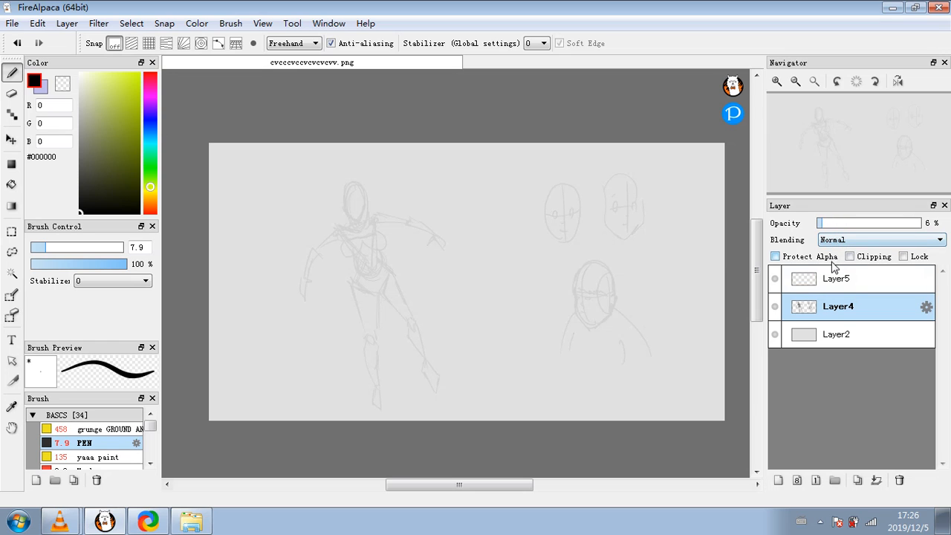
{"action": "left_click", "coordinate": [899, 480]}
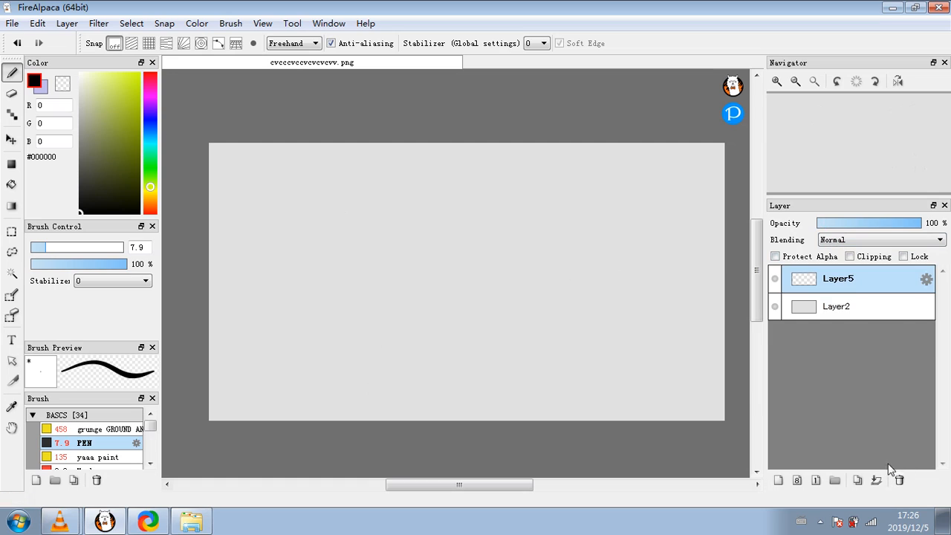
{"action": "left_click", "coordinate": [778, 479]}
{"action": "left_click", "coordinate": [821, 308]}
{"action": "left_click", "coordinate": [849, 224]}
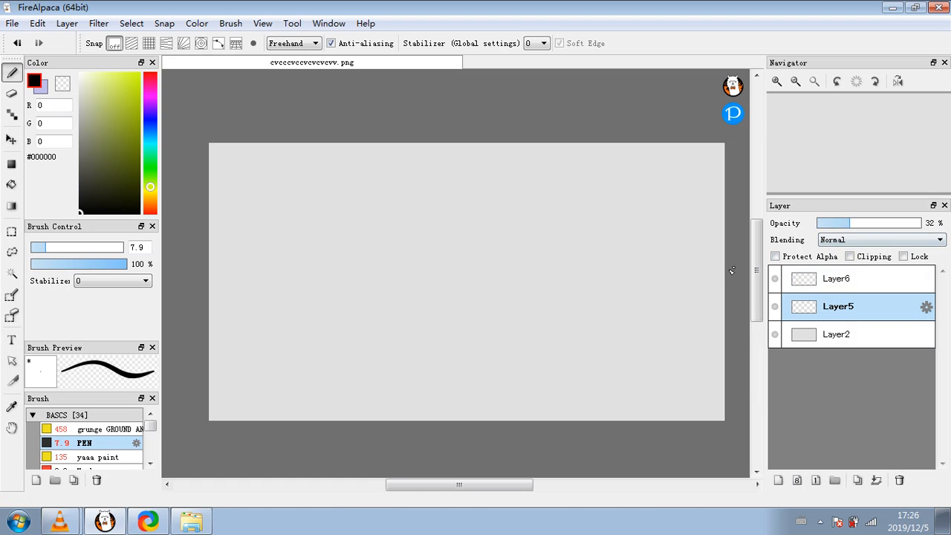
- Set the pen colour to the muted blue #444A98
{"action": "left_click", "coordinate": [150, 121]}
{"action": "left_click", "coordinate": [106, 106]}
{"action": "left_click", "coordinate": [96, 125]}
{"action": "left_click", "coordinate": [113, 129]}
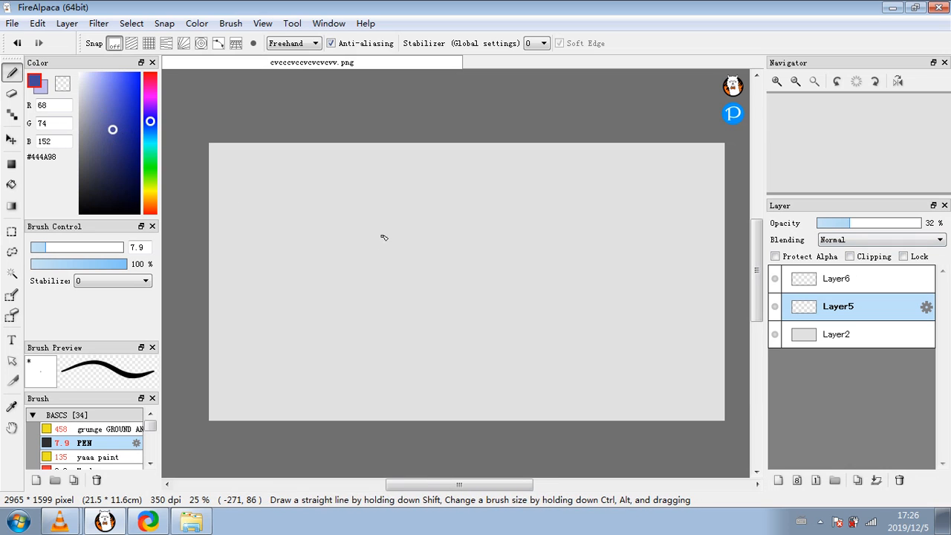
- On Layer5, sketch a new figure's pointed oval head, angled shoulders, narrow torso and triangular hips in the canvas's left half
{"action": "mouse_move", "coordinate": [315, 207]}
{"action": "left_mouse_down"}
{"action": "mouse_move", "coordinate": [334, 238]}
{"action": "mouse_move", "coordinate": [312, 196]}
{"action": "mouse_move", "coordinate": [346, 197]}
{"action": "mouse_move", "coordinate": [334, 172]}
{"action": "mouse_move", "coordinate": [344, 185]}
{"action": "mouse_move", "coordinate": [339, 222]}
{"action": "mouse_move", "coordinate": [330, 174]}
{"action": "mouse_move", "coordinate": [341, 221]}
{"action": "mouse_move", "coordinate": [329, 205]}
{"action": "mouse_move", "coordinate": [316, 233]}
{"action": "mouse_move", "coordinate": [363, 198]}
{"action": "mouse_move", "coordinate": [357, 248]}
{"action": "mouse_move", "coordinate": [358, 202]}
{"action": "mouse_move", "coordinate": [312, 230]}
{"action": "mouse_move", "coordinate": [360, 283]}
{"action": "left_mouse_up"}
{"action": "left_click_drag", "start_coordinate": [356, 206], "coordinate": [358, 271]}
{"action": "left_click_drag", "start_coordinate": [347, 226], "coordinate": [327, 263]}
{"action": "left_click_drag", "start_coordinate": [365, 241], "coordinate": [307, 275]}
{"action": "left_click_drag", "start_coordinate": [307, 275], "coordinate": [371, 308]}
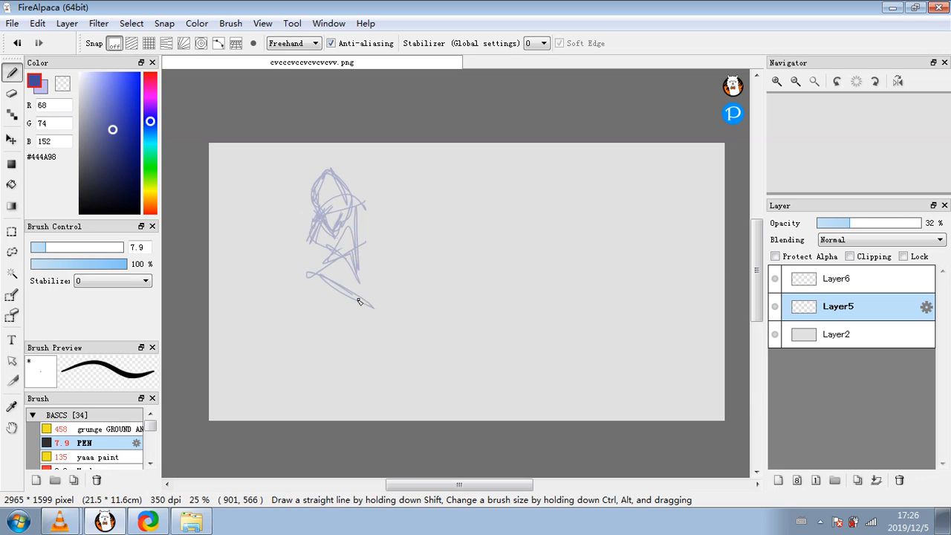
{"action": "mouse_move", "coordinate": [364, 249]}
{"action": "left_mouse_down"}
{"action": "mouse_move", "coordinate": [371, 310]}
{"action": "mouse_move", "coordinate": [349, 286]}
{"action": "left_mouse_up"}
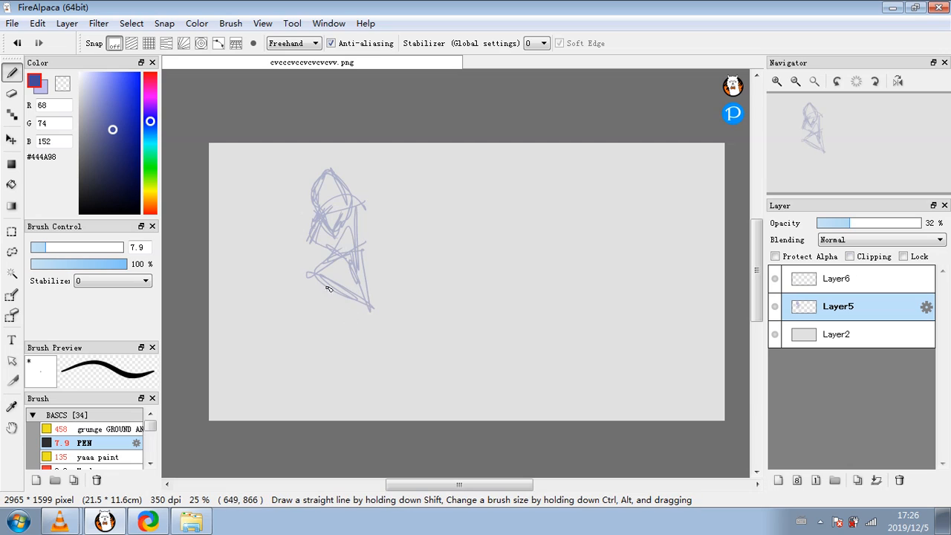
- Draw the blue figure's two spread legs with thighs, knees, lower legs and feet, reinforcing the outlines around the hips
{"action": "mouse_move", "coordinate": [315, 274]}
{"action": "left_mouse_down"}
{"action": "mouse_move", "coordinate": [368, 320]}
{"action": "mouse_move", "coordinate": [358, 307]}
{"action": "mouse_move", "coordinate": [385, 315]}
{"action": "mouse_move", "coordinate": [297, 264]}
{"action": "mouse_move", "coordinate": [289, 299]}
{"action": "mouse_move", "coordinate": [314, 298]}
{"action": "mouse_move", "coordinate": [343, 325]}
{"action": "left_mouse_up"}
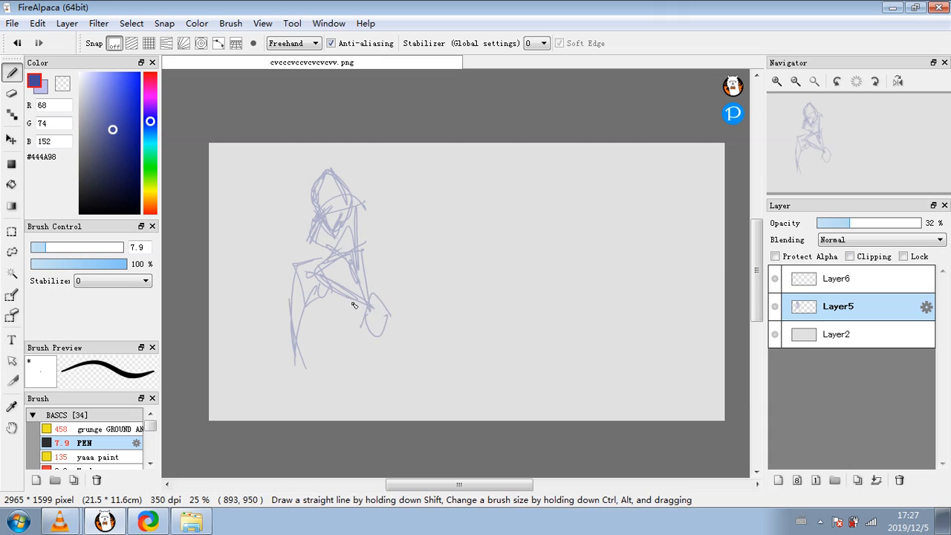
{"action": "mouse_move", "coordinate": [335, 290]}
{"action": "left_mouse_down"}
{"action": "mouse_move", "coordinate": [386, 351]}
{"action": "mouse_move", "coordinate": [365, 268]}
{"action": "mouse_move", "coordinate": [370, 326]}
{"action": "mouse_move", "coordinate": [364, 264]}
{"action": "mouse_move", "coordinate": [372, 292]}
{"action": "mouse_move", "coordinate": [373, 271]}
{"action": "mouse_move", "coordinate": [379, 337]}
{"action": "mouse_move", "coordinate": [339, 297]}
{"action": "mouse_move", "coordinate": [374, 336]}
{"action": "left_mouse_up"}
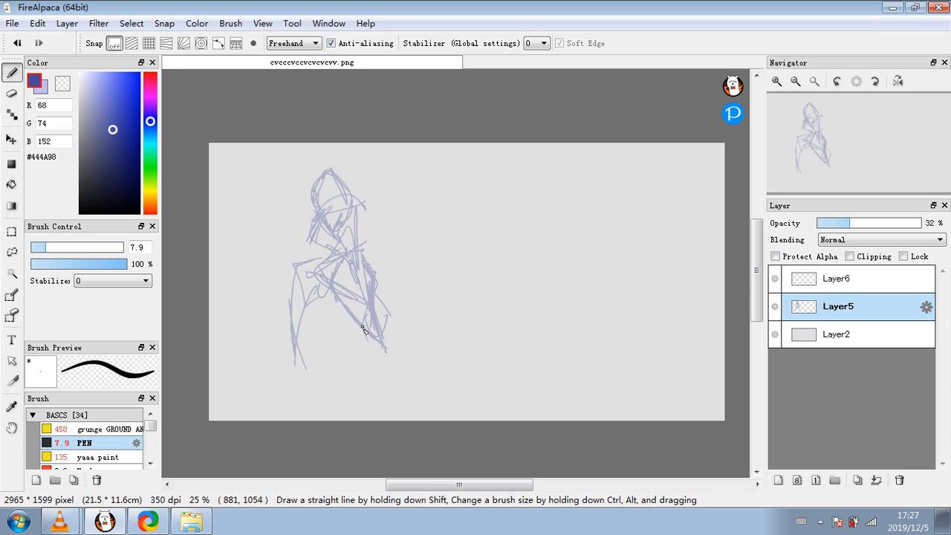
{"action": "left_click_drag", "start_coordinate": [363, 327], "coordinate": [378, 352]}
{"action": "mouse_move", "coordinate": [379, 358]}
{"action": "left_mouse_down"}
{"action": "mouse_move", "coordinate": [384, 343]}
{"action": "mouse_move", "coordinate": [385, 355]}
{"action": "mouse_move", "coordinate": [374, 358]}
{"action": "mouse_move", "coordinate": [380, 389]}
{"action": "left_mouse_up"}
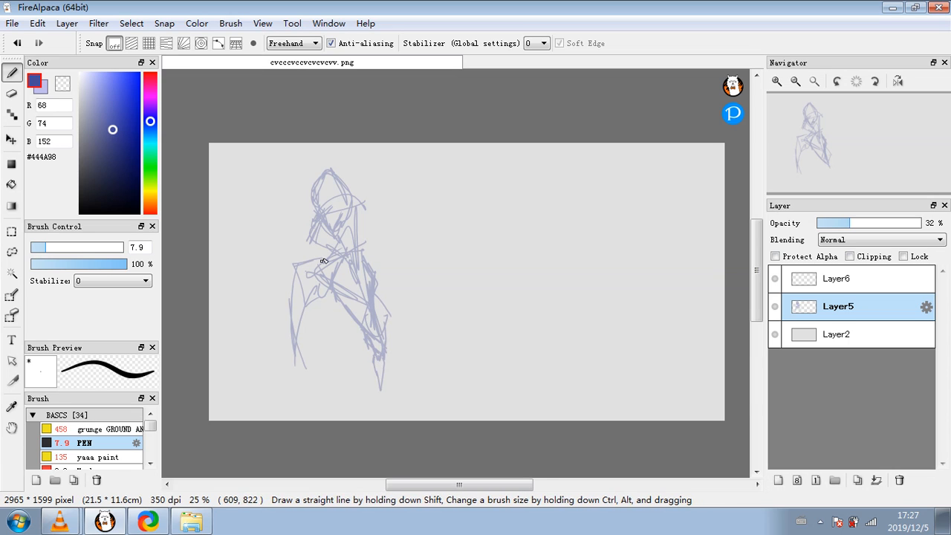
{"action": "mouse_move", "coordinate": [293, 334]}
{"action": "left_mouse_down"}
{"action": "mouse_move", "coordinate": [280, 360]}
{"action": "mouse_move", "coordinate": [291, 345]}
{"action": "mouse_move", "coordinate": [300, 354]}
{"action": "mouse_move", "coordinate": [294, 324]}
{"action": "mouse_move", "coordinate": [304, 324]}
{"action": "mouse_move", "coordinate": [302, 352]}
{"action": "mouse_move", "coordinate": [298, 327]}
{"action": "mouse_move", "coordinate": [275, 363]}
{"action": "mouse_move", "coordinate": [293, 383]}
{"action": "mouse_move", "coordinate": [299, 373]}
{"action": "mouse_move", "coordinate": [274, 374]}
{"action": "mouse_move", "coordinate": [290, 384]}
{"action": "mouse_move", "coordinate": [299, 355]}
{"action": "left_mouse_up"}
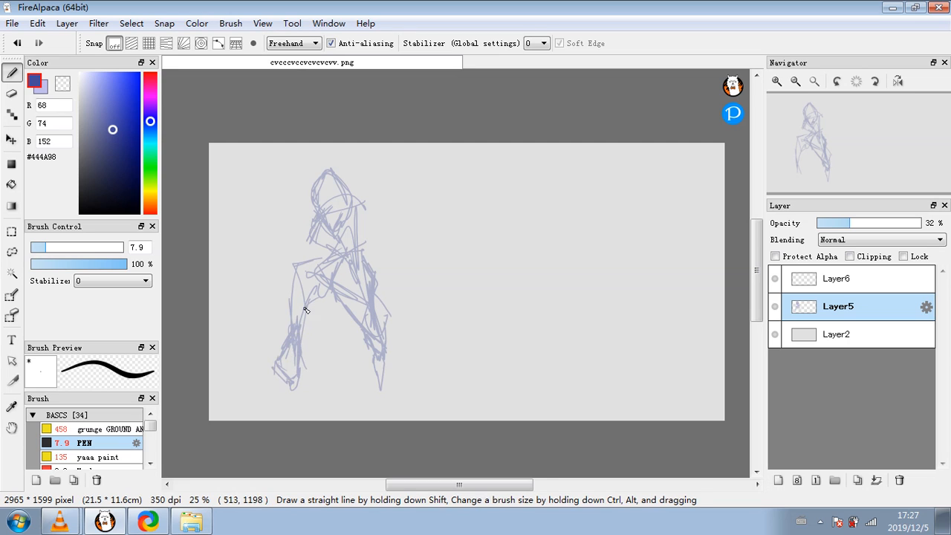
{"action": "mouse_move", "coordinate": [289, 319]}
{"action": "left_mouse_down"}
{"action": "mouse_move", "coordinate": [296, 267]}
{"action": "mouse_move", "coordinate": [303, 309]}
{"action": "mouse_move", "coordinate": [313, 277]}
{"action": "mouse_move", "coordinate": [297, 278]}
{"action": "mouse_move", "coordinate": [318, 264]}
{"action": "left_mouse_up"}
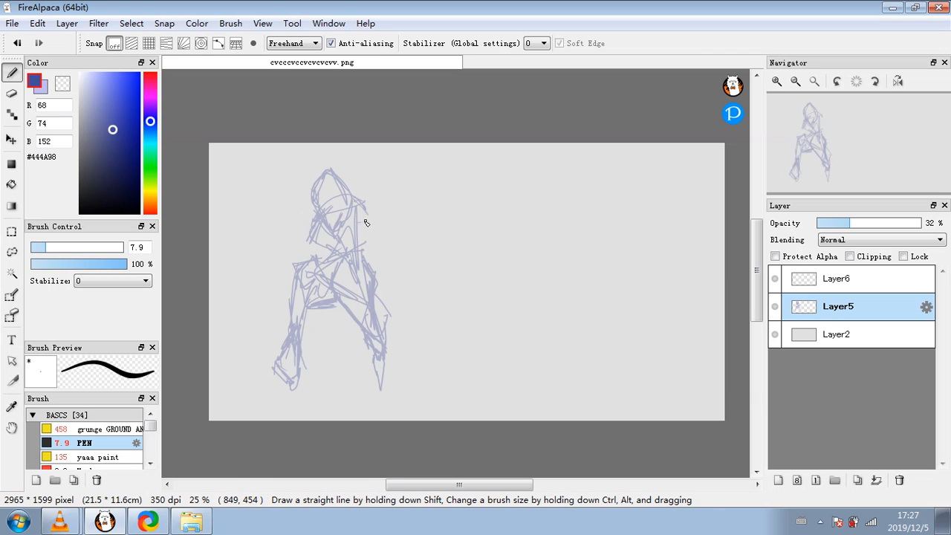
- Add a boxy fist to the blue figure's outstretched arm, and sketch two oval heads with curved guidelines and direction arrows beside it
{"action": "mouse_move", "coordinate": [375, 216]}
{"action": "left_mouse_down"}
{"action": "mouse_move", "coordinate": [381, 204]}
{"action": "mouse_move", "coordinate": [401, 211]}
{"action": "mouse_move", "coordinate": [384, 227]}
{"action": "left_mouse_up"}
{"action": "mouse_move", "coordinate": [527, 252]}
{"action": "left_mouse_down"}
{"action": "mouse_move", "coordinate": [551, 233]}
{"action": "mouse_move", "coordinate": [540, 192]}
{"action": "left_mouse_up"}
{"action": "left_click_drag", "start_coordinate": [603, 187], "coordinate": [633, 183]}
{"action": "left_click_drag", "start_coordinate": [618, 171], "coordinate": [624, 228]}
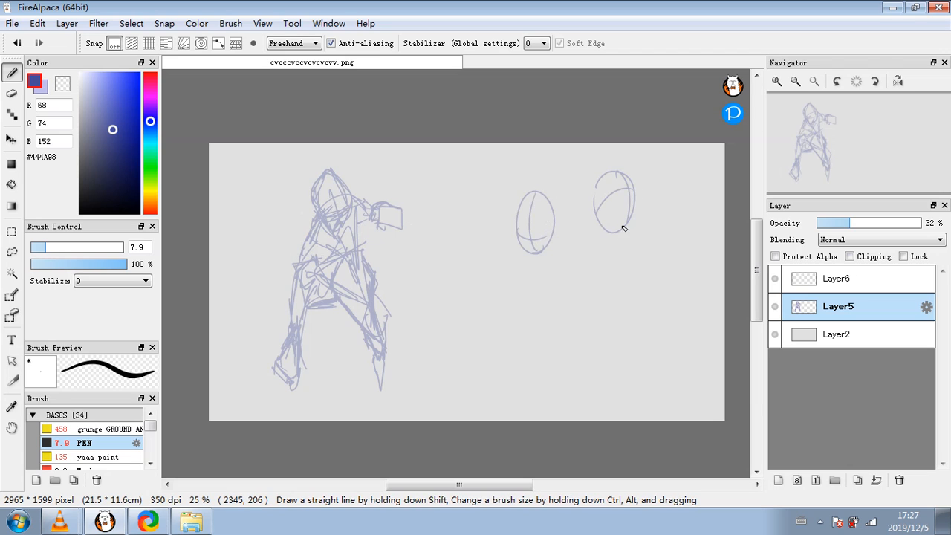
{"action": "left_click_drag", "start_coordinate": [646, 179], "coordinate": [681, 160]}
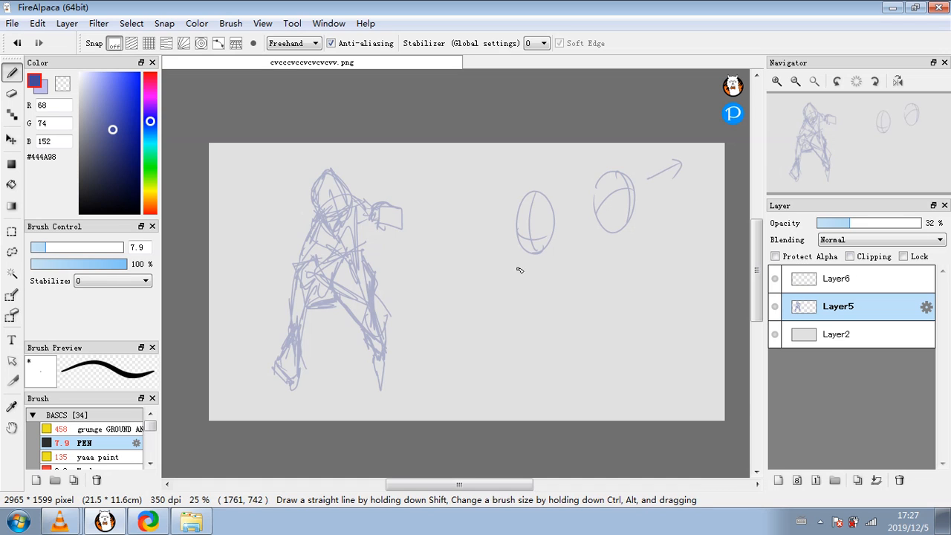
{"action": "left_click_drag", "start_coordinate": [525, 251], "coordinate": [498, 295]}
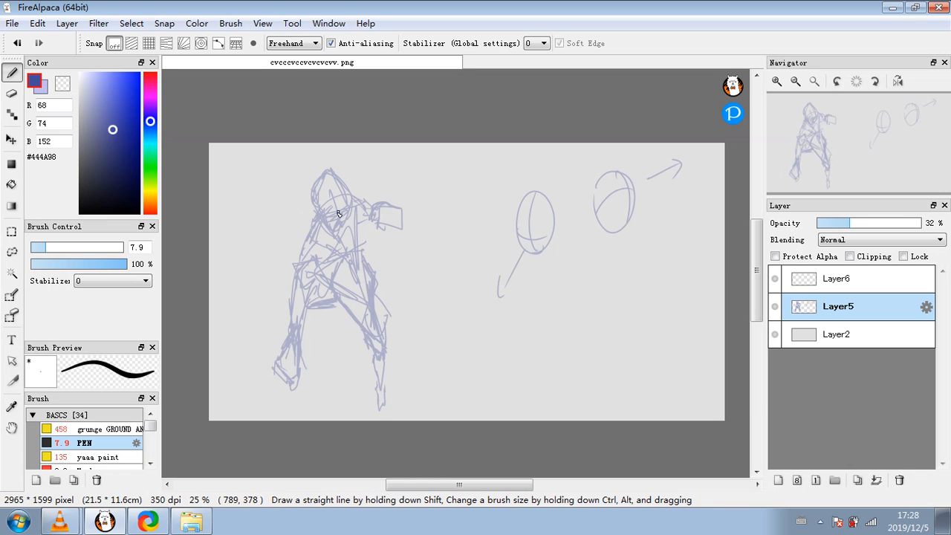
- On Layer6, ink the figure's oval head, mask line, collar, shoulder and outstretched clenched fist in dark #292A34
{"action": "left_click", "coordinate": [852, 275]}
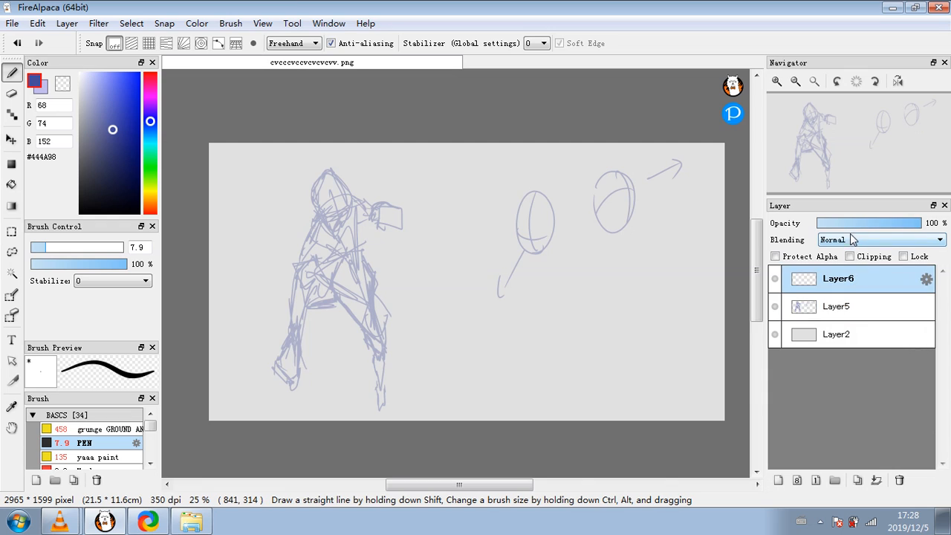
{"action": "left_click", "coordinate": [89, 166]}
{"action": "left_click", "coordinate": [91, 185]}
{"action": "left_click_drag", "start_coordinate": [52, 248], "coordinate": [46, 249]}
{"action": "mouse_move", "coordinate": [327, 223]}
{"action": "left_mouse_down"}
{"action": "mouse_move", "coordinate": [322, 186]}
{"action": "mouse_move", "coordinate": [343, 183]}
{"action": "mouse_move", "coordinate": [322, 219]}
{"action": "mouse_move", "coordinate": [341, 201]}
{"action": "mouse_move", "coordinate": [307, 233]}
{"action": "mouse_move", "coordinate": [344, 242]}
{"action": "left_mouse_up"}
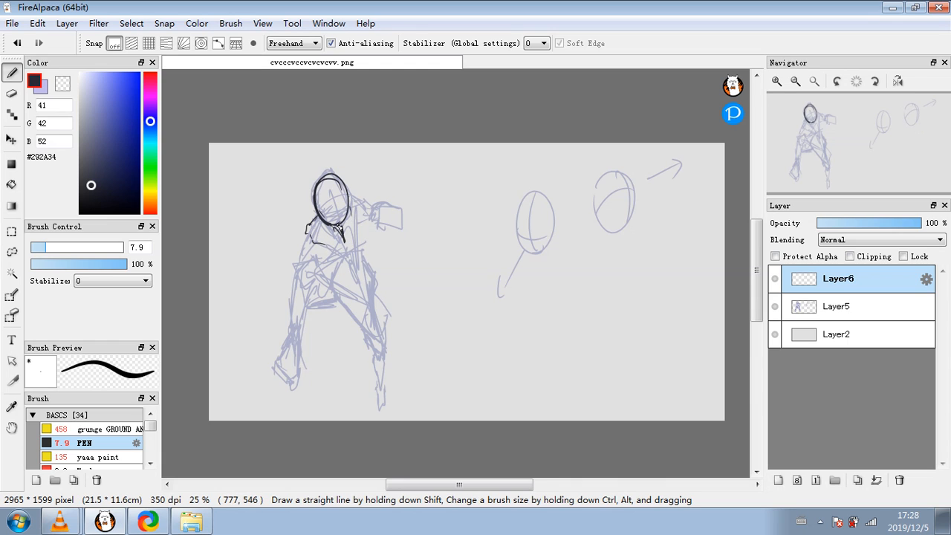
{"action": "mouse_move", "coordinate": [359, 199]}
{"action": "left_mouse_down"}
{"action": "mouse_move", "coordinate": [370, 198]}
{"action": "mouse_move", "coordinate": [357, 224]}
{"action": "mouse_move", "coordinate": [390, 208]}
{"action": "mouse_move", "coordinate": [377, 217]}
{"action": "mouse_move", "coordinate": [392, 209]}
{"action": "mouse_move", "coordinate": [401, 224]}
{"action": "mouse_move", "coordinate": [386, 223]}
{"action": "left_mouse_up"}
{"action": "left_click_drag", "start_coordinate": [323, 208], "coordinate": [348, 199]}
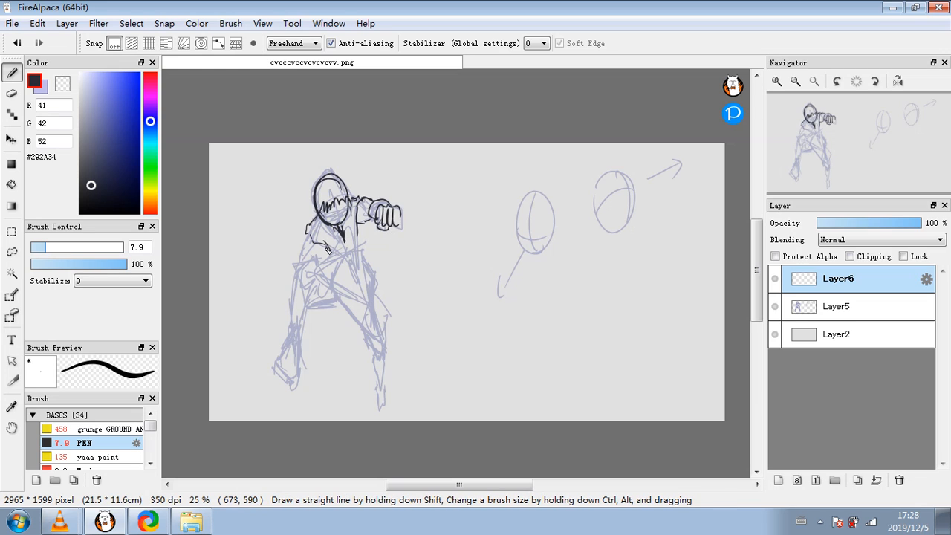
- Ink the figure's torso, waist, baggy trousers, lower legs and feet over the blue guide sketch
{"action": "left_click_drag", "start_coordinate": [327, 254], "coordinate": [353, 262]}
{"action": "mouse_move", "coordinate": [362, 241]}
{"action": "left_mouse_down"}
{"action": "mouse_move", "coordinate": [356, 266]}
{"action": "mouse_move", "coordinate": [328, 256]}
{"action": "mouse_move", "coordinate": [363, 267]}
{"action": "left_mouse_up"}
{"action": "mouse_move", "coordinate": [301, 264]}
{"action": "left_mouse_down"}
{"action": "mouse_move", "coordinate": [328, 270]}
{"action": "mouse_move", "coordinate": [316, 258]}
{"action": "mouse_move", "coordinate": [324, 259]}
{"action": "mouse_move", "coordinate": [328, 267]}
{"action": "mouse_move", "coordinate": [308, 266]}
{"action": "mouse_move", "coordinate": [286, 318]}
{"action": "mouse_move", "coordinate": [317, 325]}
{"action": "mouse_move", "coordinate": [324, 314]}
{"action": "mouse_move", "coordinate": [322, 289]}
{"action": "left_mouse_up"}
{"action": "mouse_move", "coordinate": [317, 304]}
{"action": "left_mouse_down"}
{"action": "mouse_move", "coordinate": [341, 302]}
{"action": "mouse_move", "coordinate": [376, 272]}
{"action": "mouse_move", "coordinate": [349, 306]}
{"action": "mouse_move", "coordinate": [368, 338]}
{"action": "left_mouse_up"}
{"action": "mouse_move", "coordinate": [369, 282]}
{"action": "left_mouse_down"}
{"action": "mouse_move", "coordinate": [386, 334]}
{"action": "mouse_move", "coordinate": [373, 348]}
{"action": "mouse_move", "coordinate": [385, 348]}
{"action": "mouse_move", "coordinate": [385, 330]}
{"action": "left_mouse_up"}
{"action": "mouse_move", "coordinate": [292, 321]}
{"action": "left_mouse_down"}
{"action": "mouse_move", "coordinate": [287, 341]}
{"action": "mouse_move", "coordinate": [302, 339]}
{"action": "mouse_move", "coordinate": [304, 357]}
{"action": "mouse_move", "coordinate": [280, 365]}
{"action": "mouse_move", "coordinate": [281, 381]}
{"action": "mouse_move", "coordinate": [309, 360]}
{"action": "left_mouse_up"}
{"action": "left_click_drag", "start_coordinate": [372, 359], "coordinate": [373, 364]}
{"action": "left_click_drag", "start_coordinate": [382, 355], "coordinate": [382, 385]}
{"action": "mouse_move", "coordinate": [373, 365]}
{"action": "left_mouse_down"}
{"action": "mouse_move", "coordinate": [375, 391]}
{"action": "mouse_move", "coordinate": [383, 385]}
{"action": "left_mouse_up"}
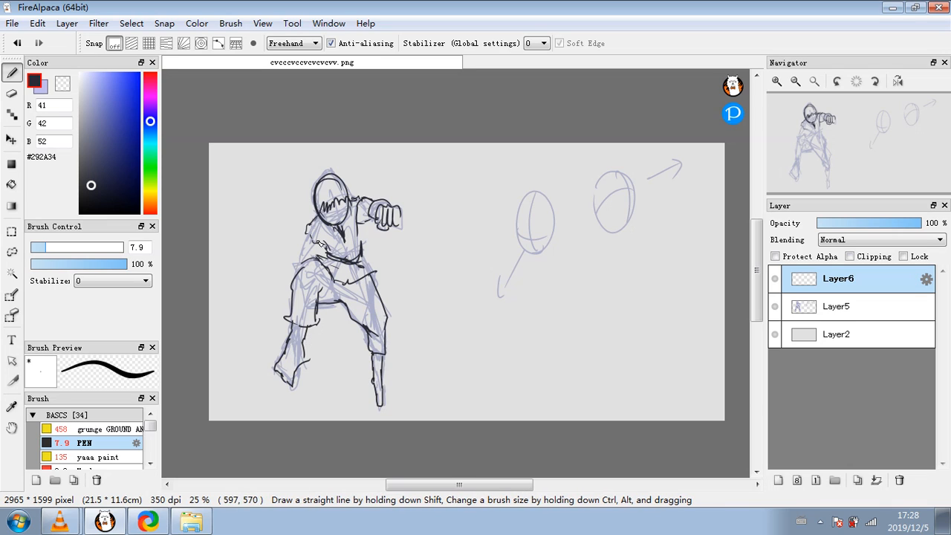
- Draw the bent arm's outline, two loose belt ends at the waist and two headband tails trailing behind the head
{"action": "left_click_drag", "start_coordinate": [306, 236], "coordinate": [303, 263]}
{"action": "mouse_move", "coordinate": [340, 237]}
{"action": "left_mouse_down"}
{"action": "mouse_move", "coordinate": [331, 277]}
{"action": "mouse_move", "coordinate": [347, 257]}
{"action": "mouse_move", "coordinate": [397, 268]}
{"action": "left_mouse_up"}
{"action": "left_click_drag", "start_coordinate": [348, 261], "coordinate": [393, 282]}
{"action": "mouse_move", "coordinate": [330, 210]}
{"action": "left_mouse_down"}
{"action": "mouse_move", "coordinate": [347, 201]}
{"action": "mouse_move", "coordinate": [321, 209]}
{"action": "mouse_move", "coordinate": [289, 188]}
{"action": "left_mouse_up"}
{"action": "left_click_drag", "start_coordinate": [313, 208], "coordinate": [284, 200]}
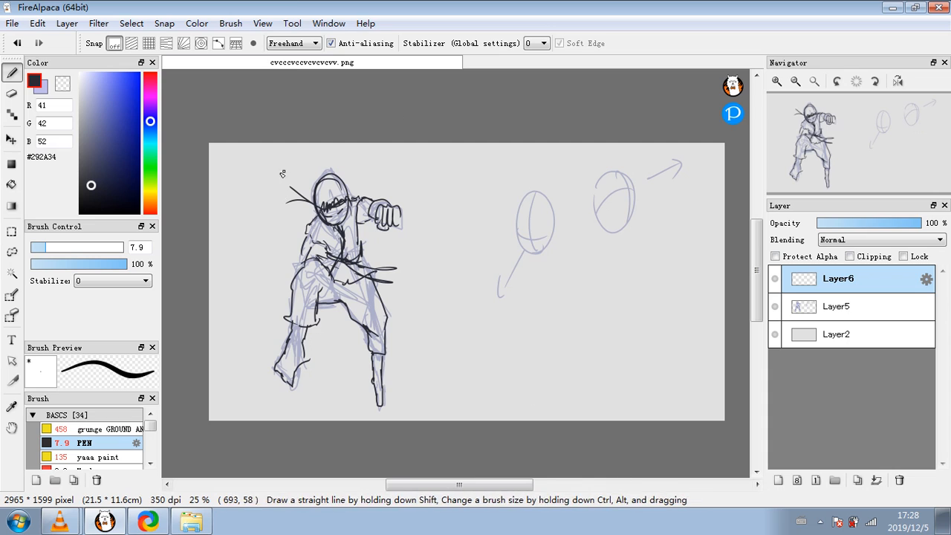
- Erase stray lines around the waist and front knee with the transparent colour, and redraw the inner trouser edge in #292A34
{"action": "left_click", "coordinate": [68, 90]}
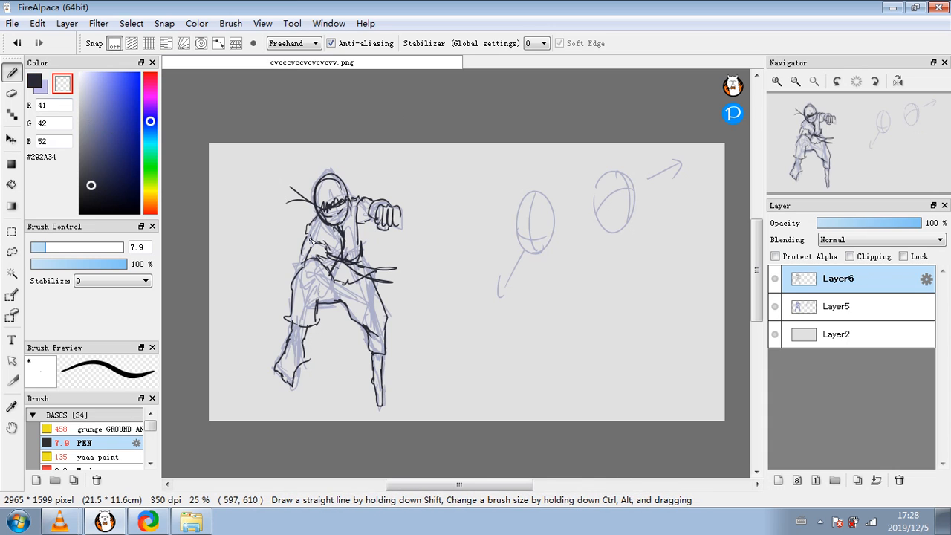
{"action": "left_click", "coordinate": [35, 85]}
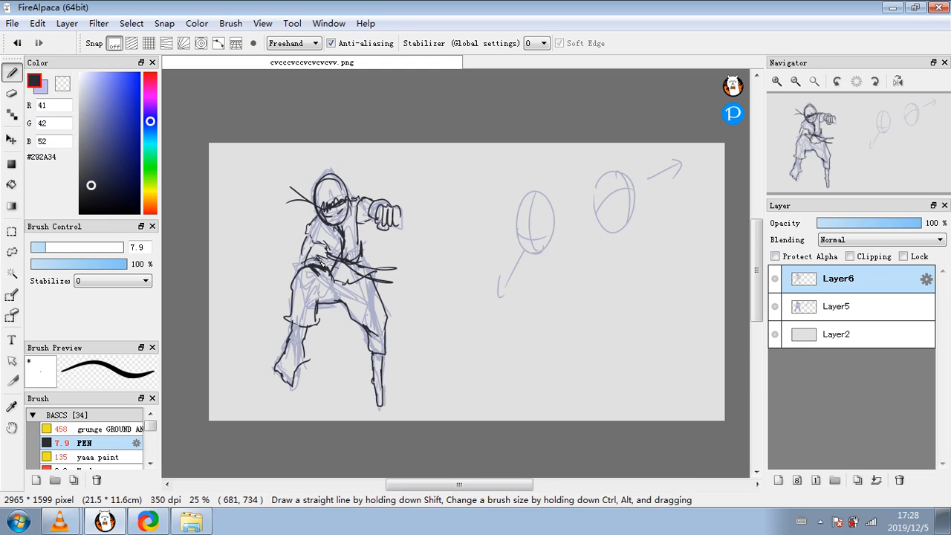
{"action": "left_click", "coordinate": [62, 83]}
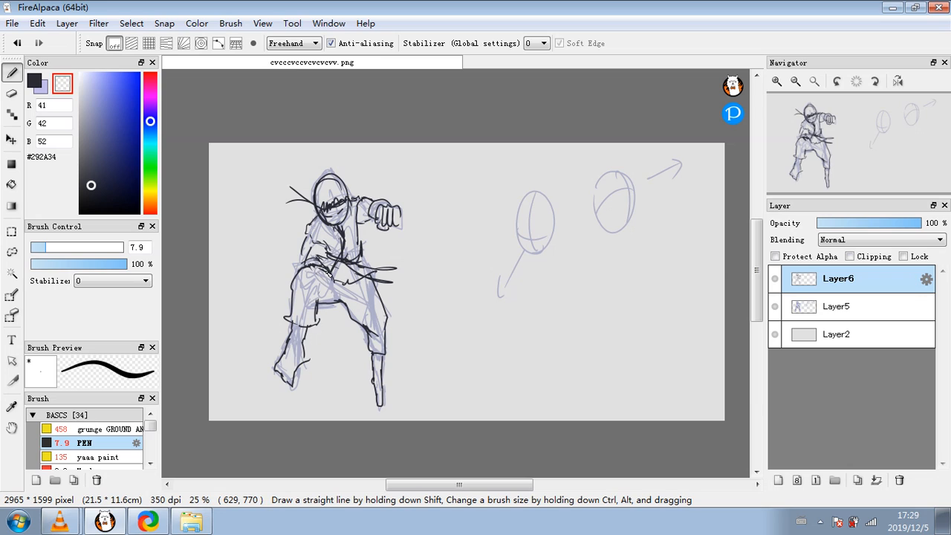
{"action": "left_click_drag", "start_coordinate": [325, 326], "coordinate": [318, 323]}
{"action": "key", "text": "x"}
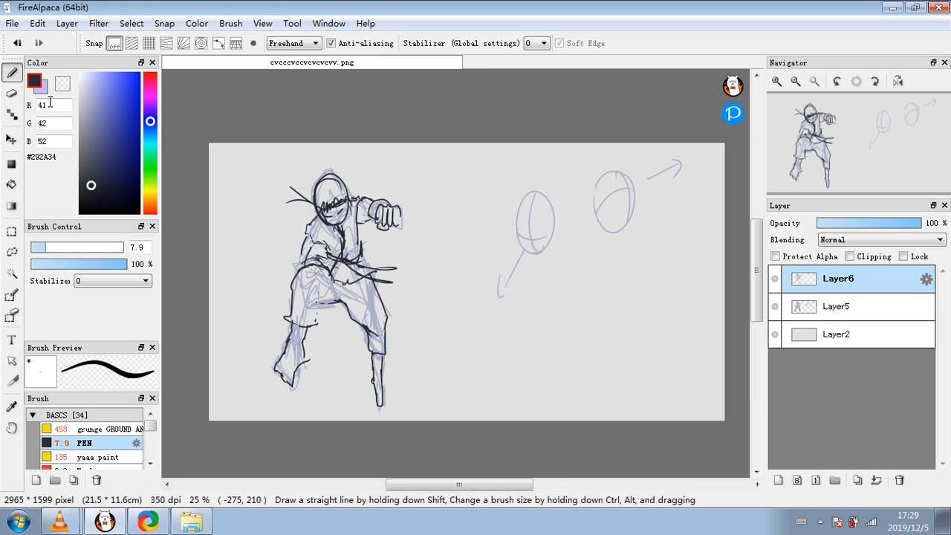
{"action": "left_click_drag", "start_coordinate": [317, 320], "coordinate": [325, 299]}
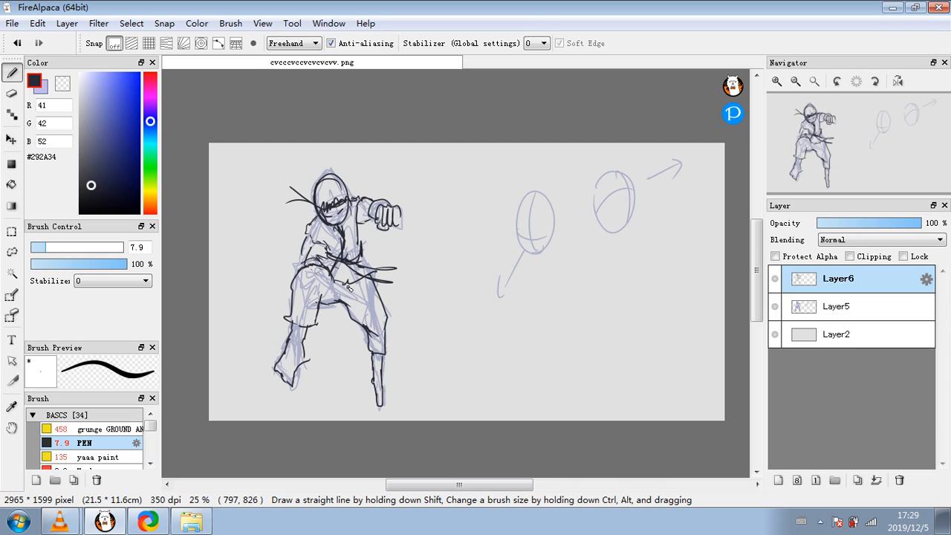
- Delete the guide sketch on Layer5 and the inked figure on Layer6
{"action": "left_click", "coordinate": [843, 312]}
{"action": "left_click", "coordinate": [899, 480]}
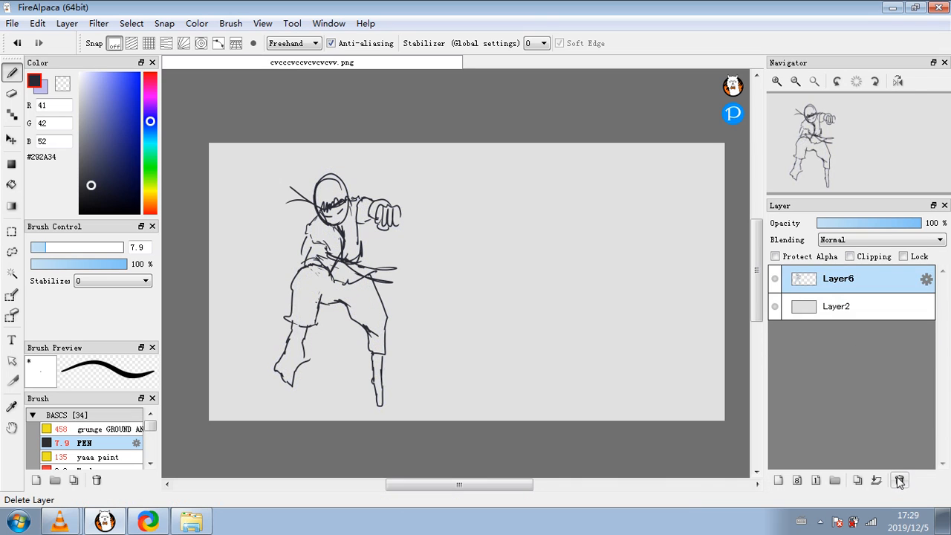
{"action": "left_click", "coordinate": [899, 480]}
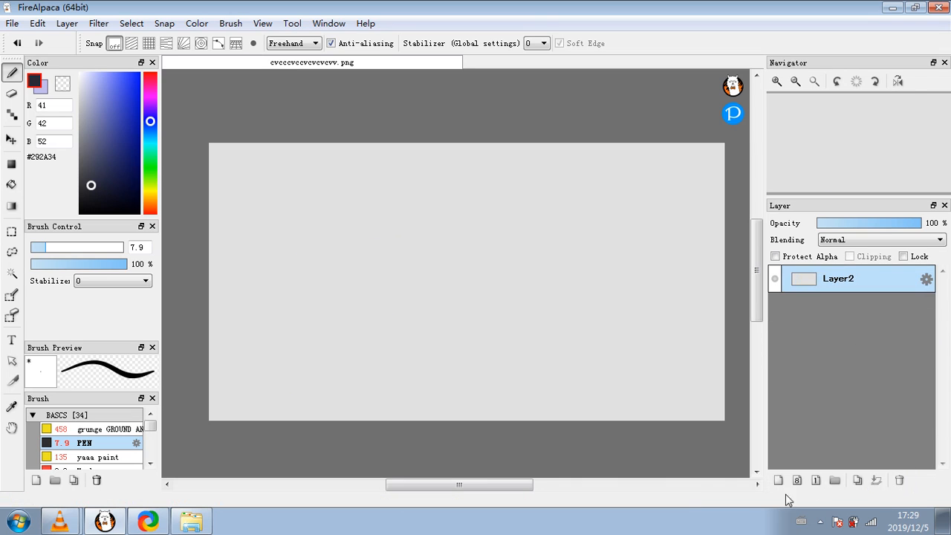
- Add a new empty layer with 45% opacity and set the pen colour to the grey-blue #595B77
{"action": "left_click", "coordinate": [778, 480]}
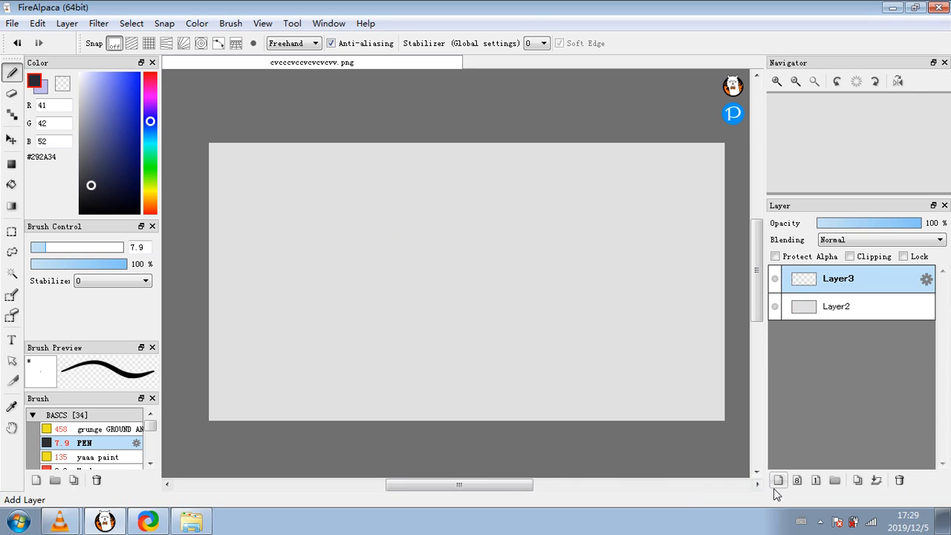
{"action": "left_click", "coordinate": [94, 148]}
{"action": "left_click", "coordinate": [864, 223]}
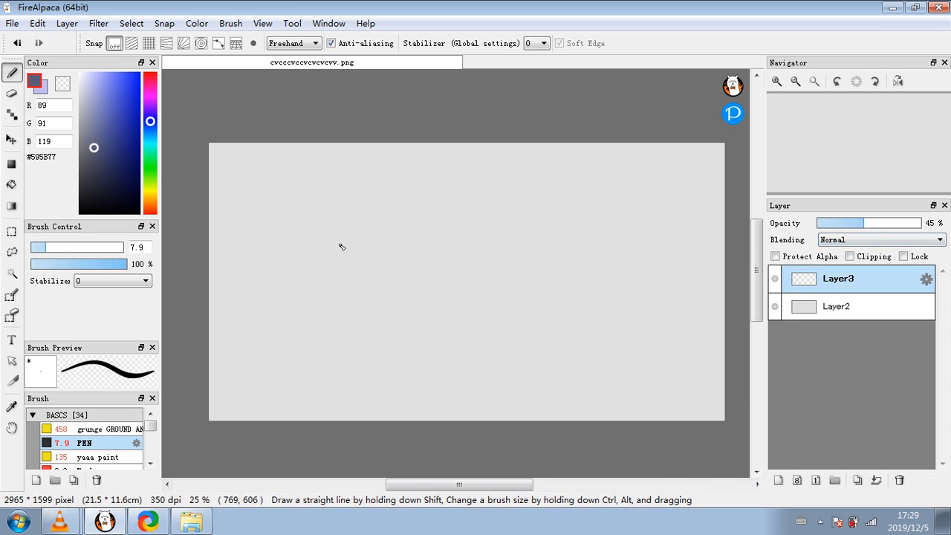
- Draw a long ground line across the canvas with four action lines of different curvature rising from it
{"action": "left_click_drag", "start_coordinate": [251, 336], "coordinate": [444, 332]}
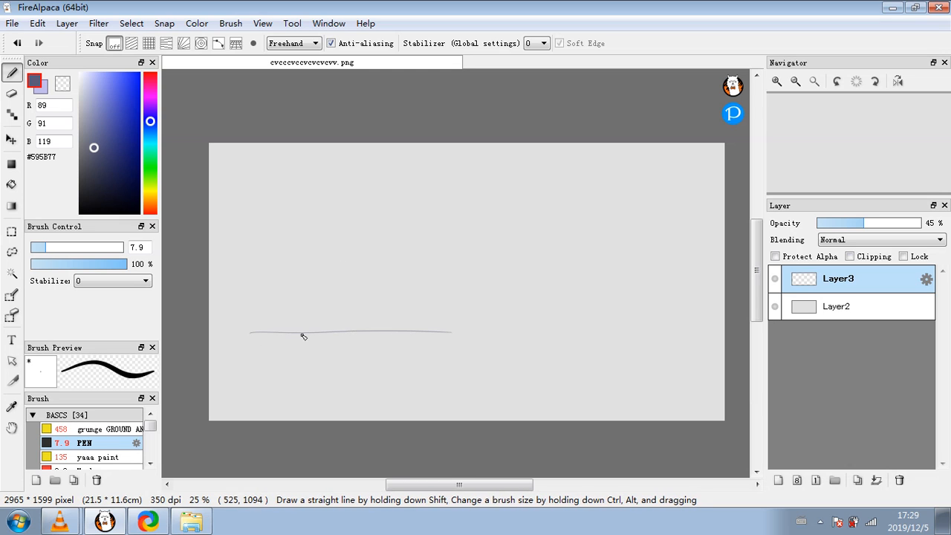
{"action": "left_click_drag", "start_coordinate": [302, 334], "coordinate": [334, 225]}
{"action": "left_click_drag", "start_coordinate": [444, 331], "coordinate": [507, 333]}
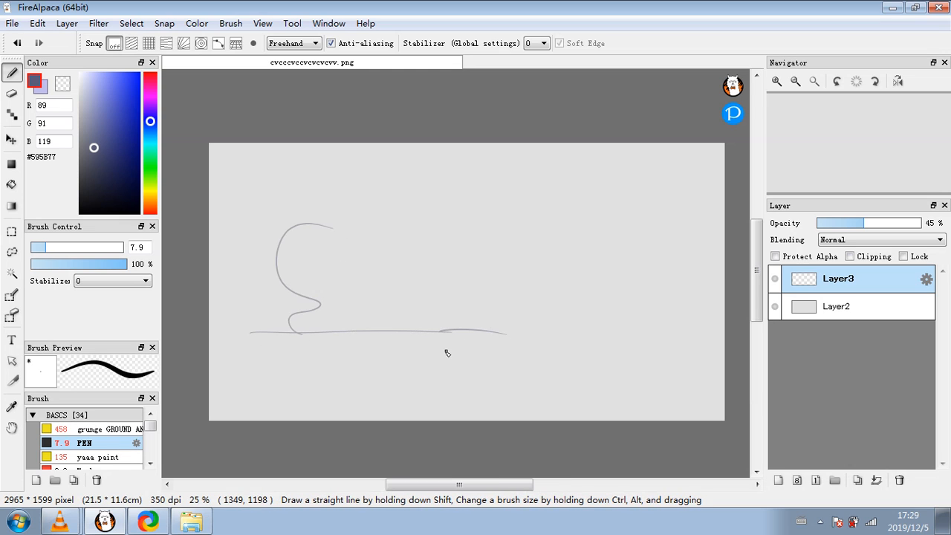
{"action": "left_click_drag", "start_coordinate": [446, 358], "coordinate": [466, 277]}
{"action": "left_click_drag", "start_coordinate": [492, 335], "coordinate": [622, 321]}
{"action": "left_click_drag", "start_coordinate": [531, 295], "coordinate": [587, 353]}
{"action": "left_click_drag", "start_coordinate": [539, 191], "coordinate": [531, 295]}
{"action": "left_click_drag", "start_coordinate": [621, 254], "coordinate": [616, 317]}
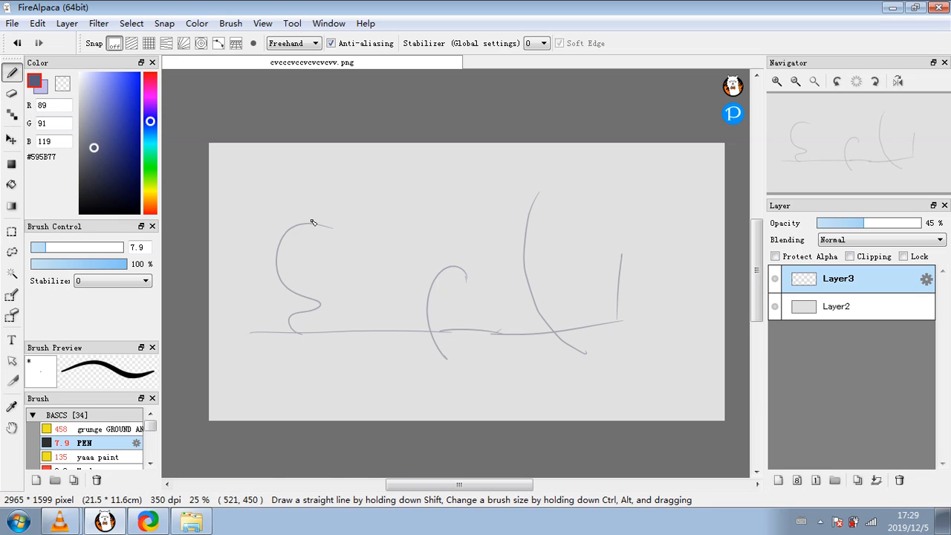
- Place an oval head at the top of each of the four action lines
{"action": "left_click_drag", "start_coordinate": [312, 220], "coordinate": [307, 228]}
{"action": "left_click_drag", "start_coordinate": [450, 268], "coordinate": [449, 264]}
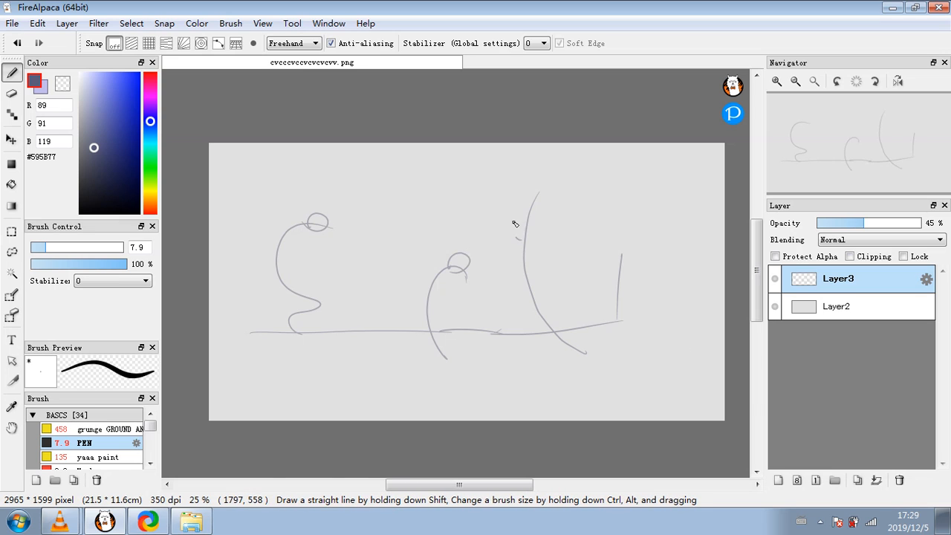
{"action": "left_click_drag", "start_coordinate": [515, 223], "coordinate": [523, 236]}
{"action": "left_click_drag", "start_coordinate": [611, 262], "coordinate": [620, 257]}
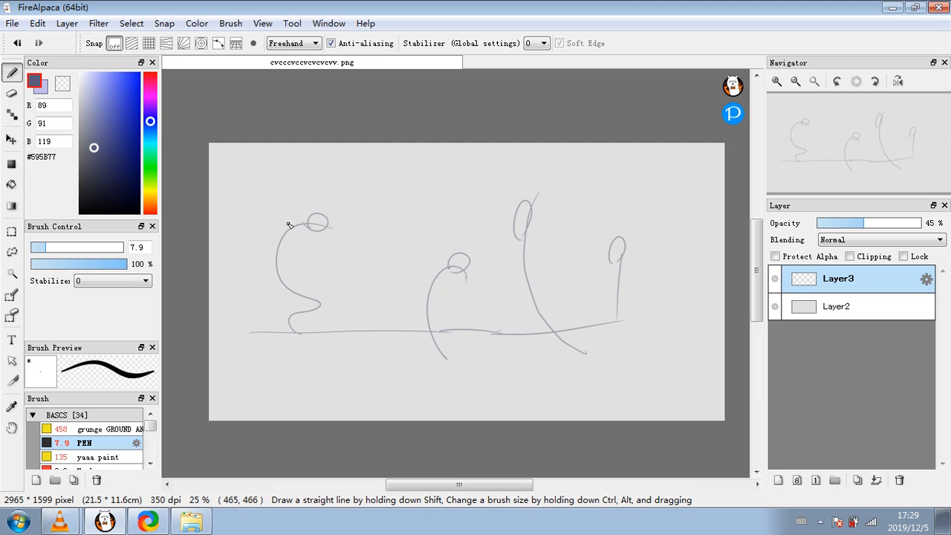
- Build the first figure's lunging body with triangular shoulders and hips, a stretched front leg, a bent rear leg and a reaching arm
{"action": "mouse_move", "coordinate": [287, 218]}
{"action": "left_mouse_down"}
{"action": "mouse_move", "coordinate": [306, 237]}
{"action": "mouse_move", "coordinate": [272, 243]}
{"action": "left_mouse_up"}
{"action": "mouse_move", "coordinate": [277, 219]}
{"action": "left_mouse_down"}
{"action": "mouse_move", "coordinate": [275, 240]}
{"action": "mouse_move", "coordinate": [305, 234]}
{"action": "left_mouse_up"}
{"action": "mouse_move", "coordinate": [275, 280]}
{"action": "left_mouse_down"}
{"action": "mouse_move", "coordinate": [306, 281]}
{"action": "mouse_move", "coordinate": [295, 291]}
{"action": "mouse_move", "coordinate": [274, 271]}
{"action": "mouse_move", "coordinate": [296, 268]}
{"action": "mouse_move", "coordinate": [314, 289]}
{"action": "mouse_move", "coordinate": [300, 280]}
{"action": "mouse_move", "coordinate": [288, 291]}
{"action": "mouse_move", "coordinate": [295, 281]}
{"action": "mouse_move", "coordinate": [302, 307]}
{"action": "mouse_move", "coordinate": [300, 299]}
{"action": "mouse_move", "coordinate": [339, 314]}
{"action": "mouse_move", "coordinate": [306, 283]}
{"action": "mouse_move", "coordinate": [337, 313]}
{"action": "mouse_move", "coordinate": [331, 307]}
{"action": "mouse_move", "coordinate": [367, 321]}
{"action": "left_mouse_up"}
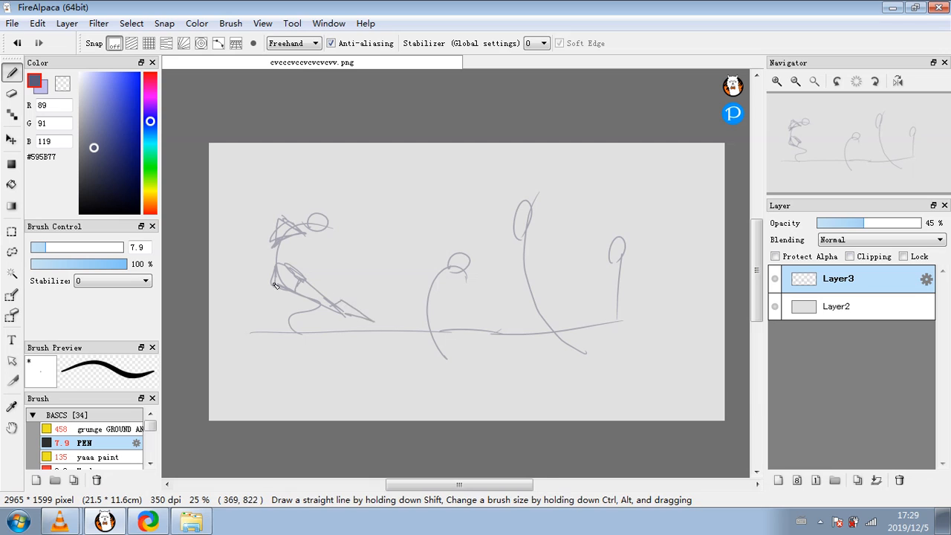
{"action": "left_click_drag", "start_coordinate": [281, 283], "coordinate": [266, 321]}
{"action": "left_click_drag", "start_coordinate": [267, 320], "coordinate": [303, 334]}
{"action": "left_click_drag", "start_coordinate": [306, 244], "coordinate": [346, 269]}
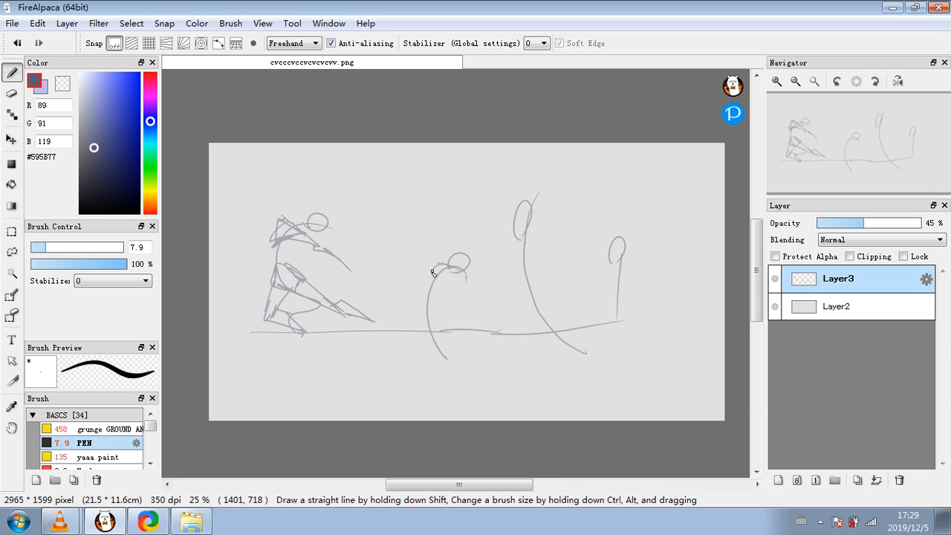
- Build the second figure's crouched torso, hips, legs and forward arms holding a slanted blade, with short motion lines behind its back
{"action": "mouse_move", "coordinate": [434, 274]}
{"action": "left_mouse_down"}
{"action": "mouse_move", "coordinate": [462, 279]}
{"action": "mouse_move", "coordinate": [463, 267]}
{"action": "mouse_move", "coordinate": [429, 292]}
{"action": "mouse_move", "coordinate": [416, 290]}
{"action": "mouse_move", "coordinate": [418, 305]}
{"action": "mouse_move", "coordinate": [413, 297]}
{"action": "mouse_move", "coordinate": [418, 310]}
{"action": "mouse_move", "coordinate": [442, 313]}
{"action": "left_mouse_up"}
{"action": "mouse_move", "coordinate": [412, 295]}
{"action": "left_mouse_down"}
{"action": "mouse_move", "coordinate": [439, 309]}
{"action": "mouse_move", "coordinate": [433, 268]}
{"action": "mouse_move", "coordinate": [453, 305]}
{"action": "mouse_move", "coordinate": [436, 316]}
{"action": "mouse_move", "coordinate": [444, 327]}
{"action": "mouse_move", "coordinate": [449, 301]}
{"action": "mouse_move", "coordinate": [422, 330]}
{"action": "left_mouse_up"}
{"action": "mouse_move", "coordinate": [419, 308]}
{"action": "left_mouse_down"}
{"action": "mouse_move", "coordinate": [420, 354]}
{"action": "mouse_move", "coordinate": [453, 368]}
{"action": "left_mouse_up"}
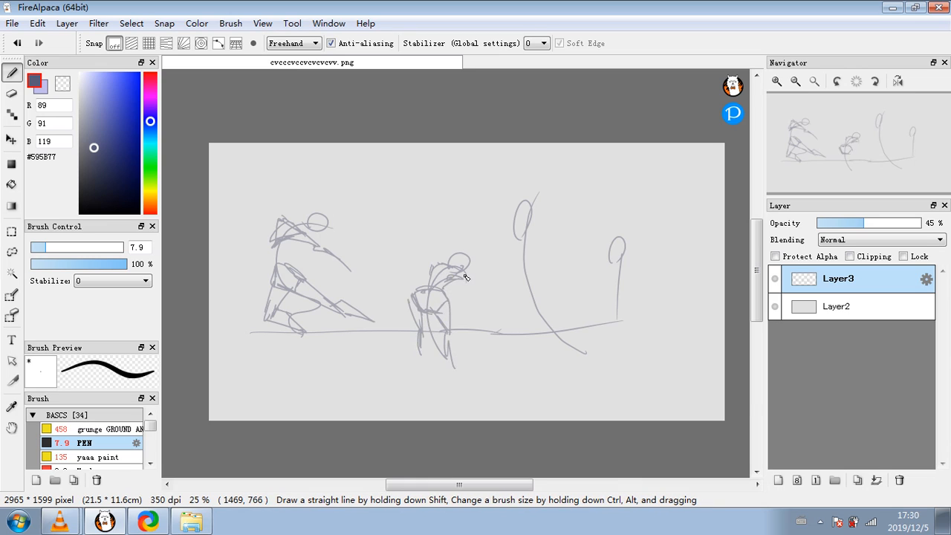
{"action": "left_click_drag", "start_coordinate": [467, 275], "coordinate": [493, 266]}
{"action": "mouse_move", "coordinate": [491, 264]}
{"action": "left_mouse_down"}
{"action": "mouse_move", "coordinate": [452, 210]}
{"action": "mouse_move", "coordinate": [494, 266]}
{"action": "left_mouse_up"}
{"action": "left_click_drag", "start_coordinate": [413, 249], "coordinate": [398, 276]}
{"action": "left_click_drag", "start_coordinate": [394, 261], "coordinate": [388, 280]}
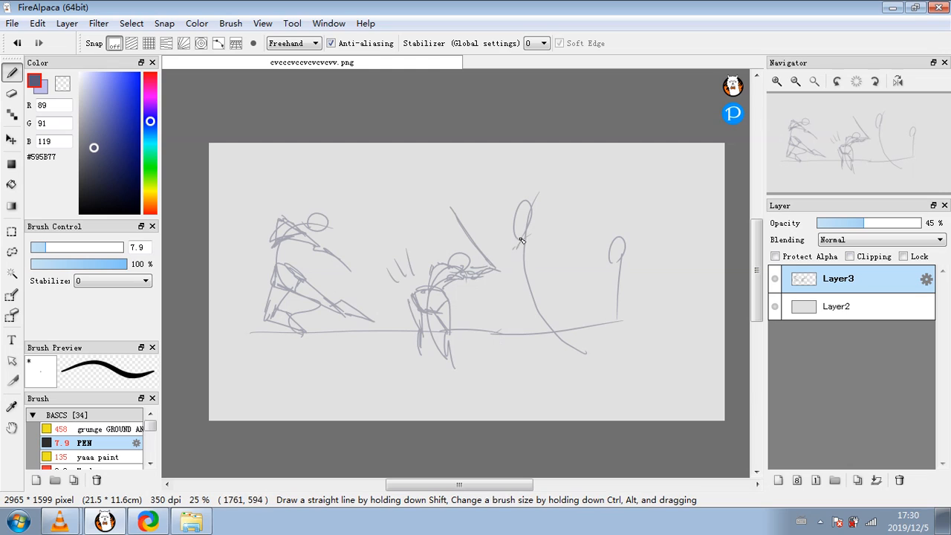
- Build the third figure's torso, arms, blade lines and crossed legs, and add a small standing body to the fourth figure
{"action": "mouse_move", "coordinate": [532, 236]}
{"action": "left_mouse_down"}
{"action": "mouse_move", "coordinate": [530, 265]}
{"action": "mouse_move", "coordinate": [512, 256]}
{"action": "mouse_move", "coordinate": [532, 233]}
{"action": "left_mouse_up"}
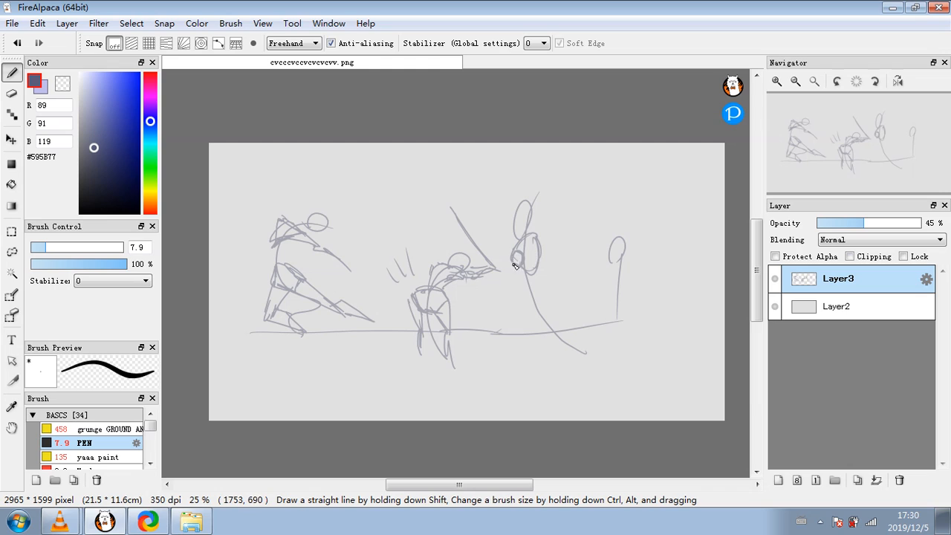
{"action": "left_click_drag", "start_coordinate": [517, 260], "coordinate": [505, 323]}
{"action": "left_click_drag", "start_coordinate": [551, 165], "coordinate": [547, 211]}
{"action": "mouse_move", "coordinate": [530, 284]}
{"action": "left_mouse_down"}
{"action": "mouse_move", "coordinate": [542, 269]}
{"action": "mouse_move", "coordinate": [526, 290]}
{"action": "mouse_move", "coordinate": [537, 303]}
{"action": "mouse_move", "coordinate": [548, 276]}
{"action": "mouse_move", "coordinate": [539, 324]}
{"action": "mouse_move", "coordinate": [528, 310]}
{"action": "mouse_move", "coordinate": [511, 360]}
{"action": "left_mouse_up"}
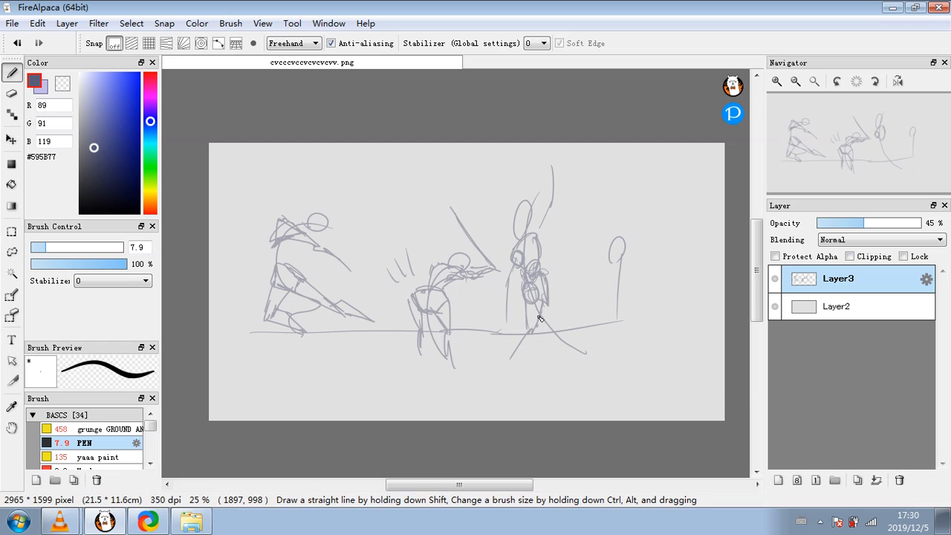
{"action": "mouse_move", "coordinate": [540, 318]}
{"action": "left_mouse_down"}
{"action": "mouse_move", "coordinate": [555, 295]}
{"action": "mouse_move", "coordinate": [551, 324]}
{"action": "mouse_move", "coordinate": [574, 360]}
{"action": "mouse_move", "coordinate": [558, 323]}
{"action": "left_mouse_up"}
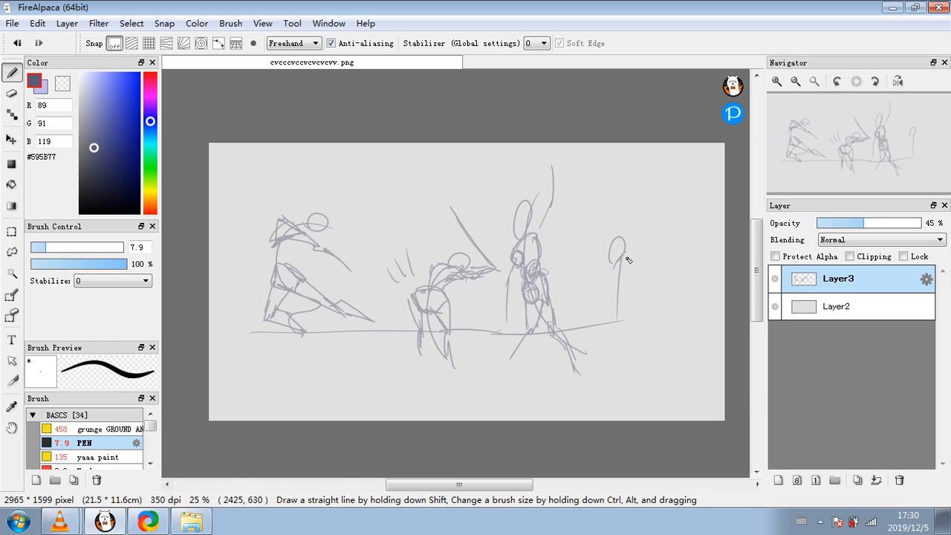
{"action": "mouse_move", "coordinate": [620, 259]}
{"action": "left_mouse_down"}
{"action": "mouse_move", "coordinate": [629, 257]}
{"action": "mouse_move", "coordinate": [616, 280]}
{"action": "mouse_move", "coordinate": [627, 267]}
{"action": "mouse_move", "coordinate": [611, 327]}
{"action": "mouse_move", "coordinate": [629, 327]}
{"action": "mouse_move", "coordinate": [632, 293]}
{"action": "left_mouse_up"}
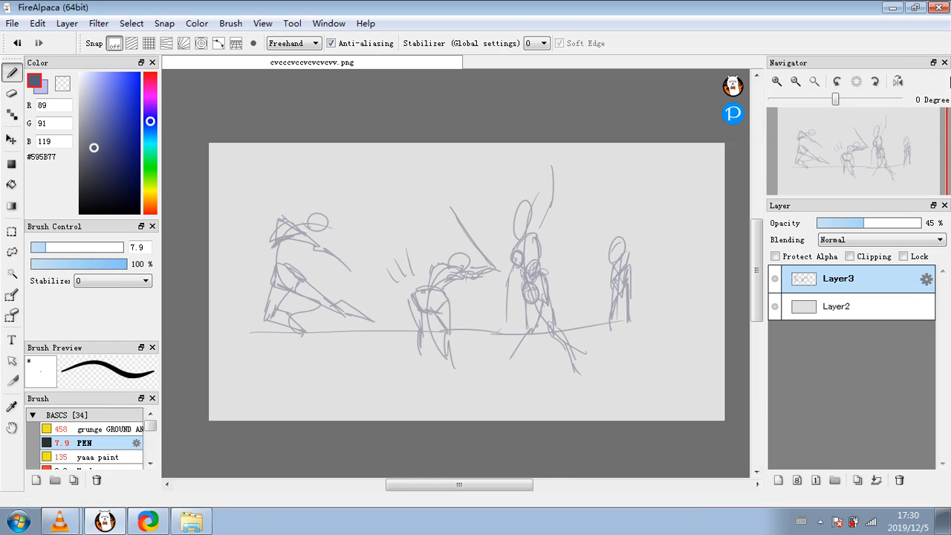
- Delete Layer3 with the four figure sketches
{"action": "left_click", "coordinate": [897, 481]}
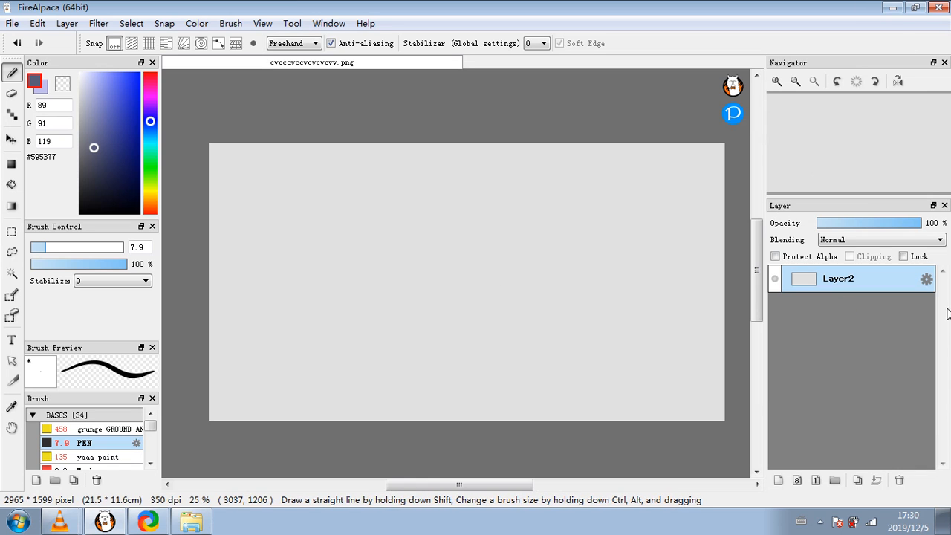
{"action": "left_click", "coordinate": [819, 520]}
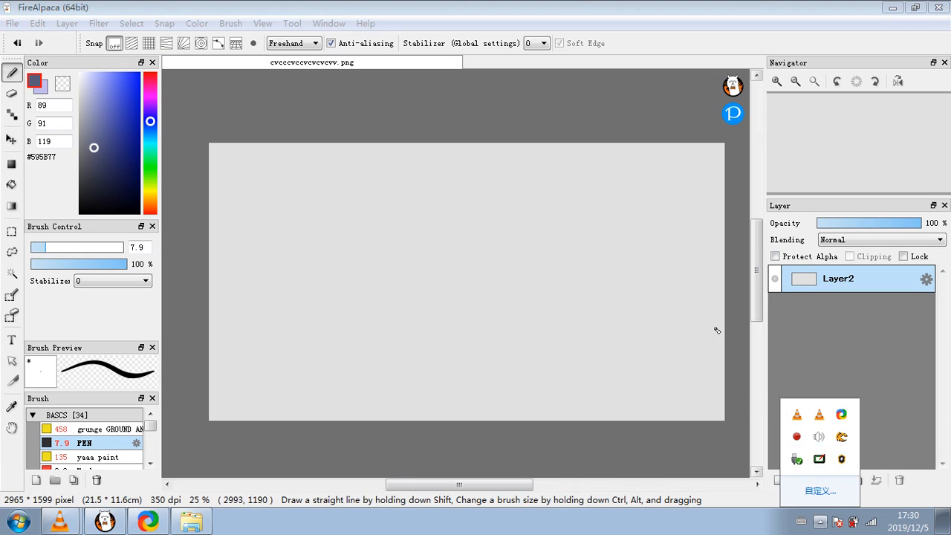
{"action": "left_click", "coordinate": [689, 287]}
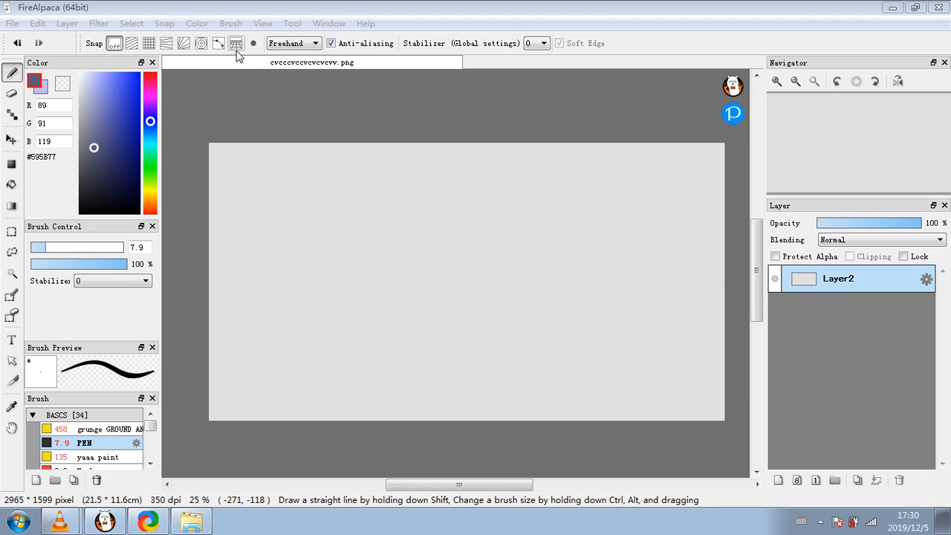
{"action": "left_click", "coordinate": [230, 23]}
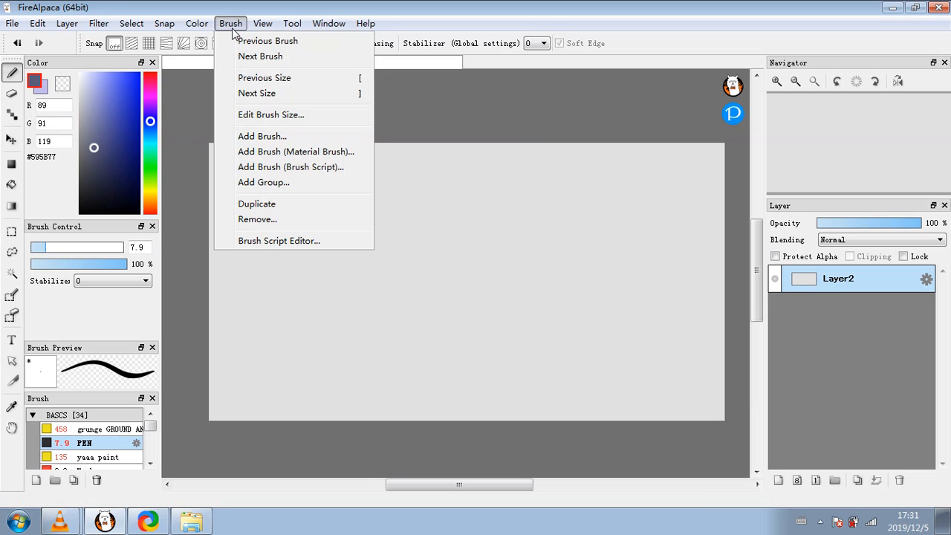
{"action": "mouse_move", "coordinate": [318, 34]}
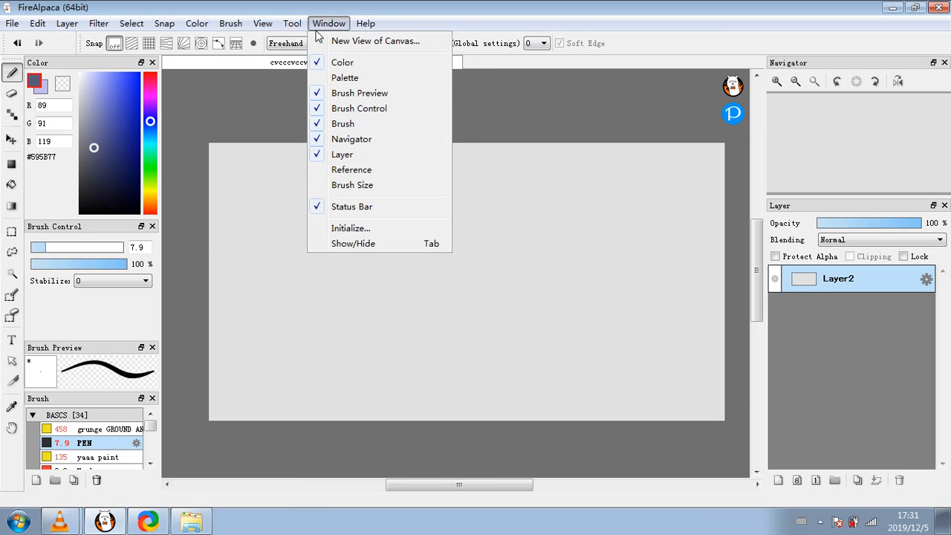
{"action": "mouse_move", "coordinate": [264, 27]}
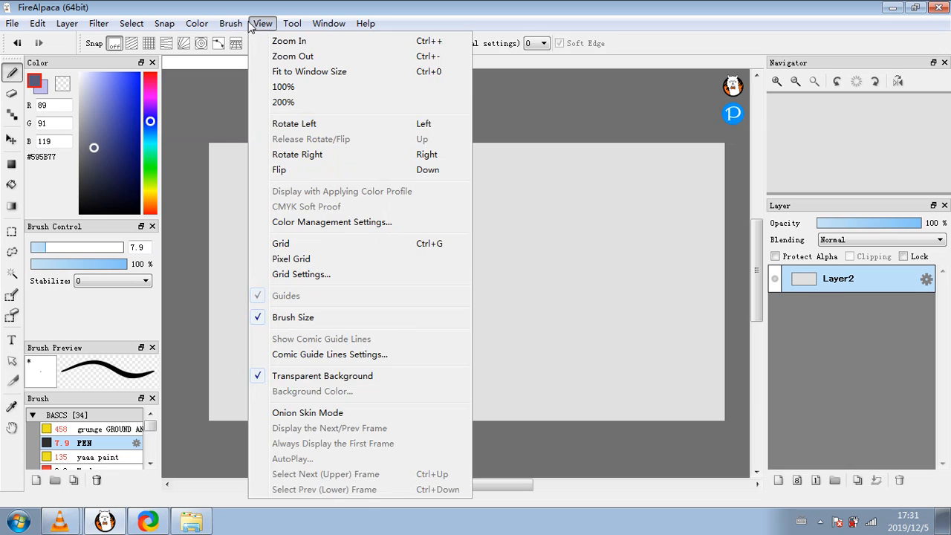
{"action": "left_click", "coordinate": [253, 25]}
{"action": "left_click", "coordinate": [288, 26]}
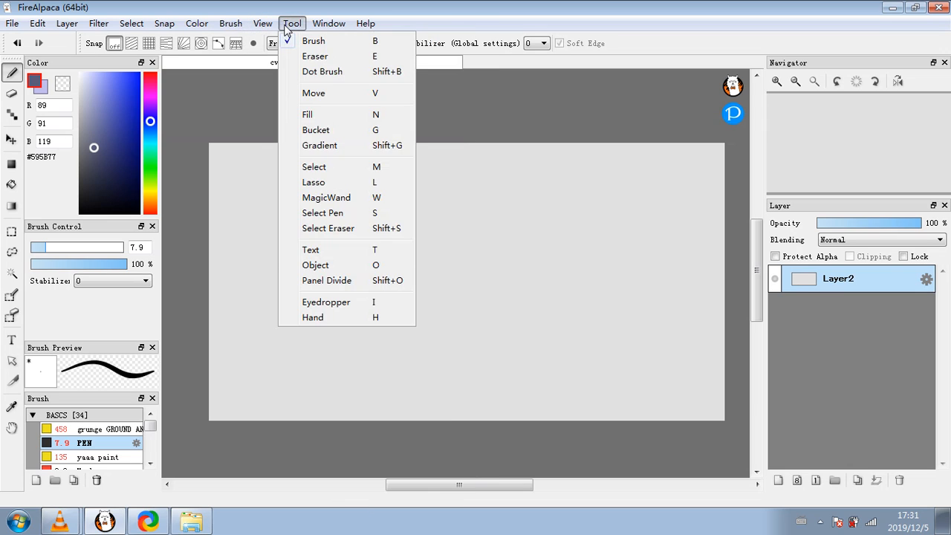
{"action": "left_click", "coordinate": [289, 27]}
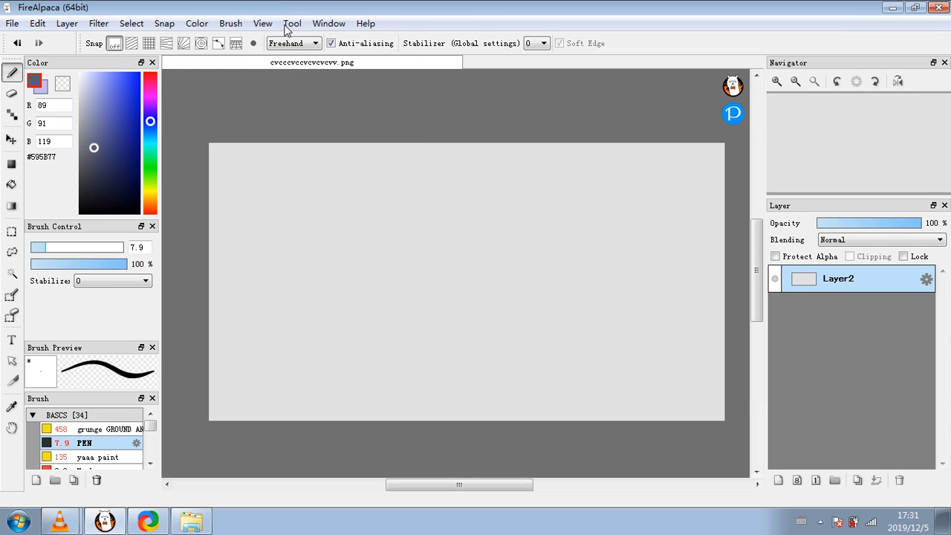